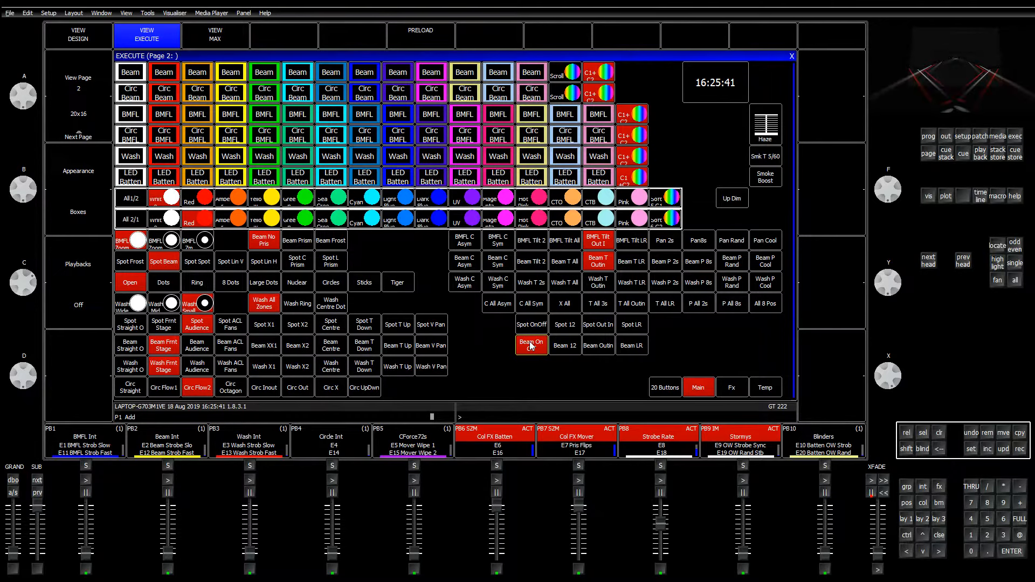
Play and release the Beam On Off and Spot OnOff cue stacks in turn to compare their dimmer effects
{"action": "left_click", "coordinate": [531, 346]}
{"action": "left_click", "coordinate": [532, 326]}
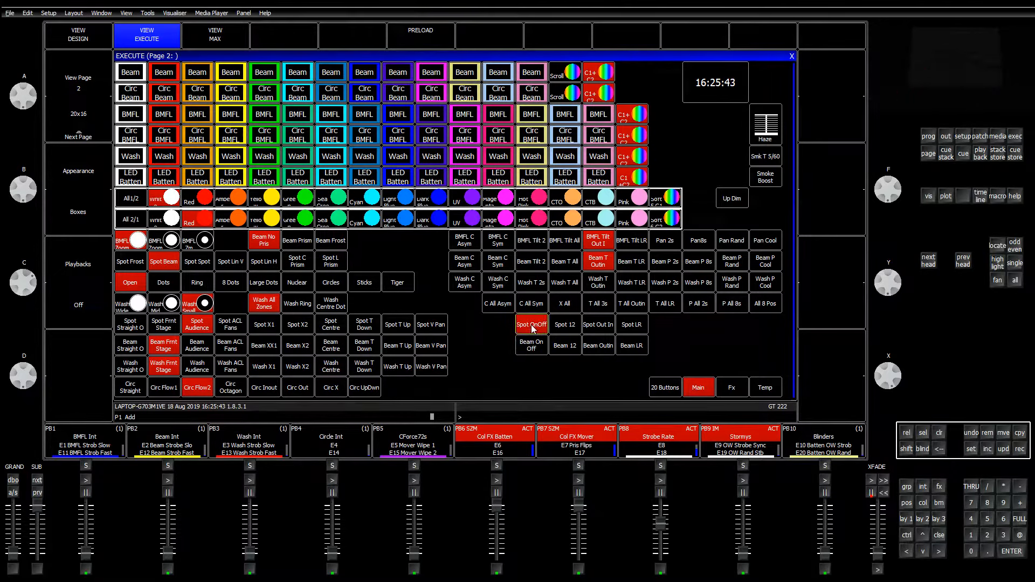
{"action": "left_click", "coordinate": [533, 346]}
{"action": "left_click", "coordinate": [534, 348]}
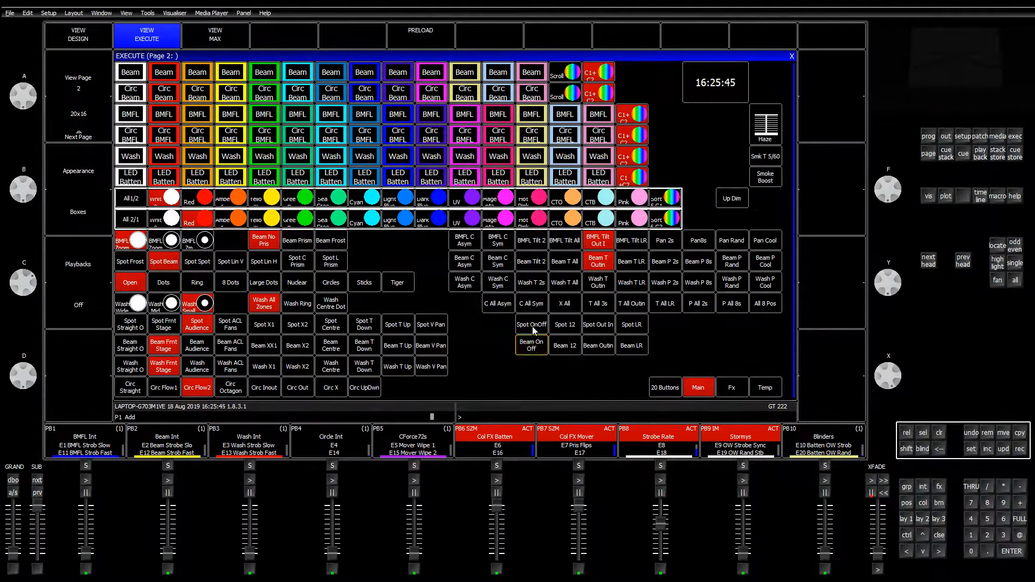
{"action": "left_click", "coordinate": [532, 327]}
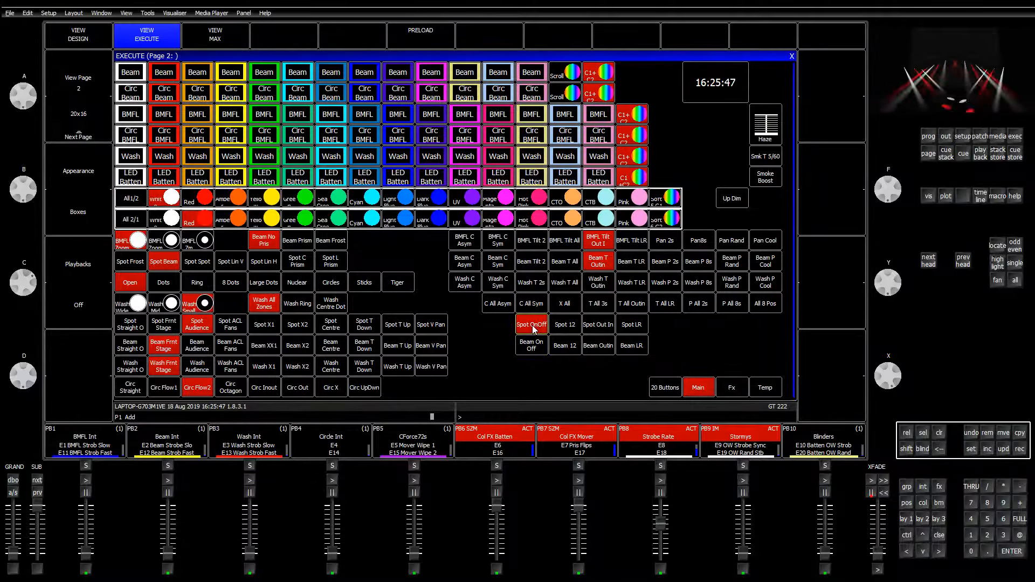
{"action": "left_click", "coordinate": [533, 327]}
{"action": "left_click", "coordinate": [533, 327]}
{"action": "left_click", "coordinate": [533, 327]}
In design view, open the FX of the Spot OnOff cue and set its Init Offset to 50%
{"action": "left_click", "coordinate": [94, 45]}
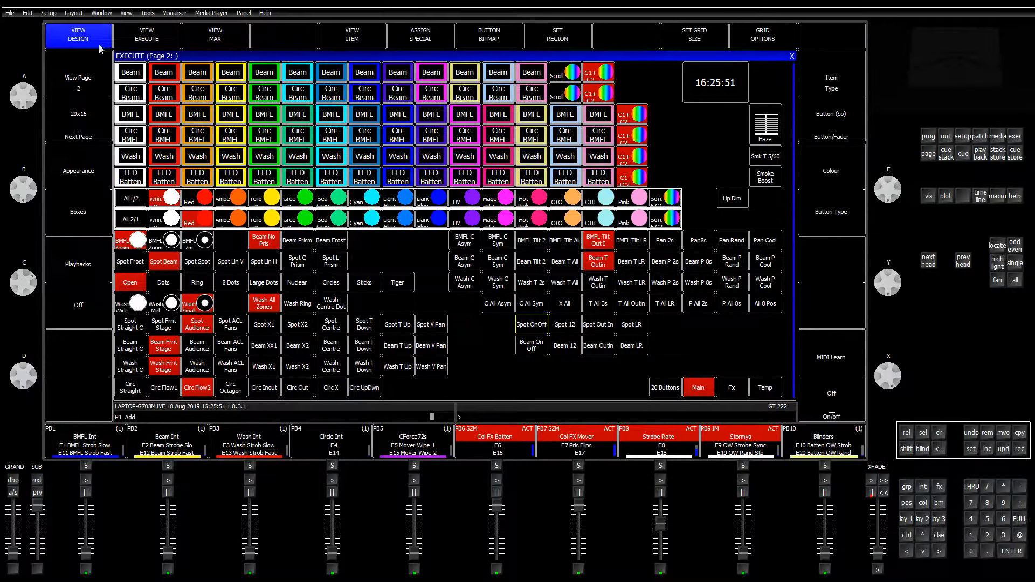
{"action": "left_click", "coordinate": [520, 326]}
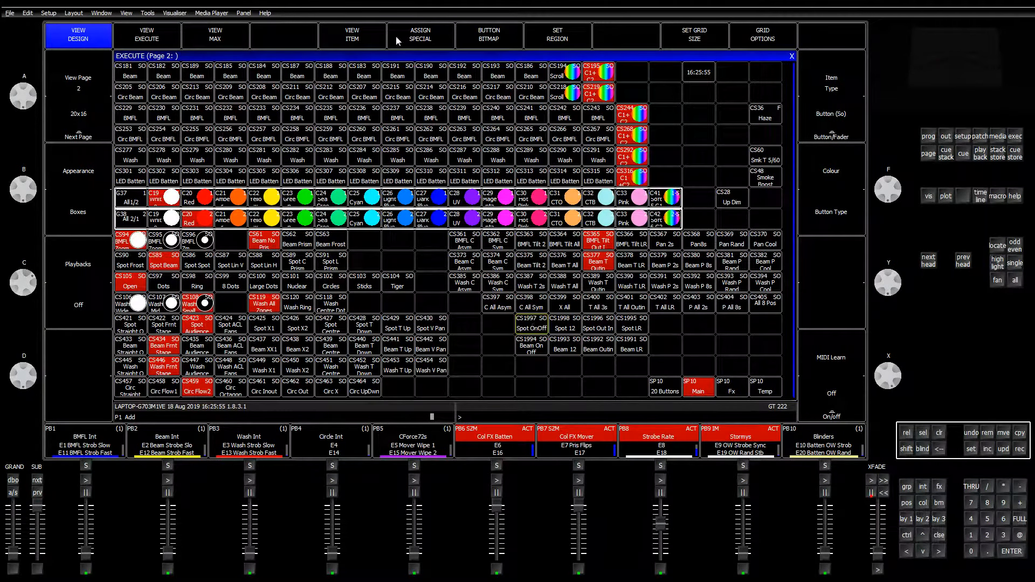
{"action": "left_click", "coordinate": [354, 39]}
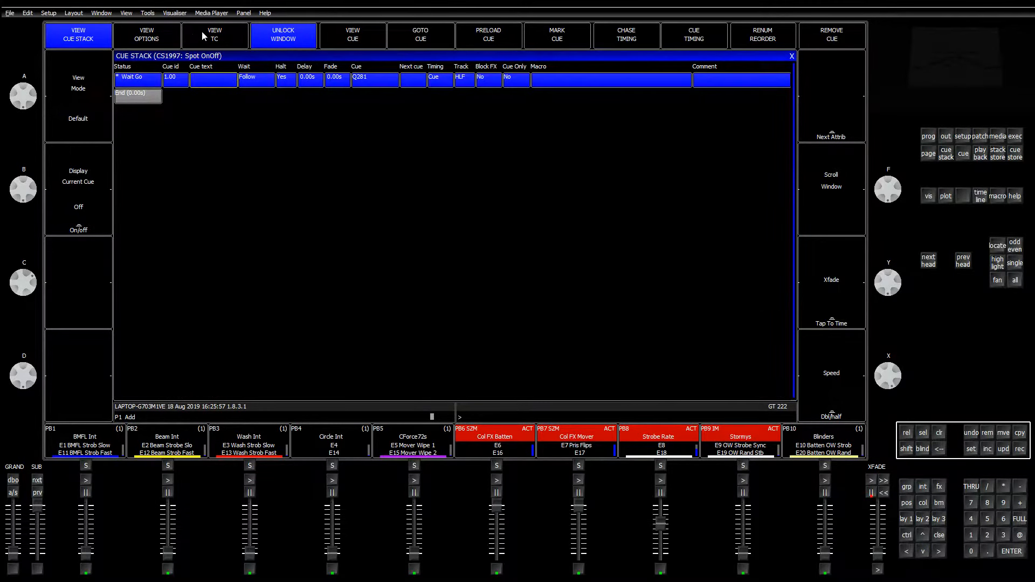
{"action": "left_click", "coordinate": [340, 30]}
{"action": "left_click", "coordinate": [221, 34]}
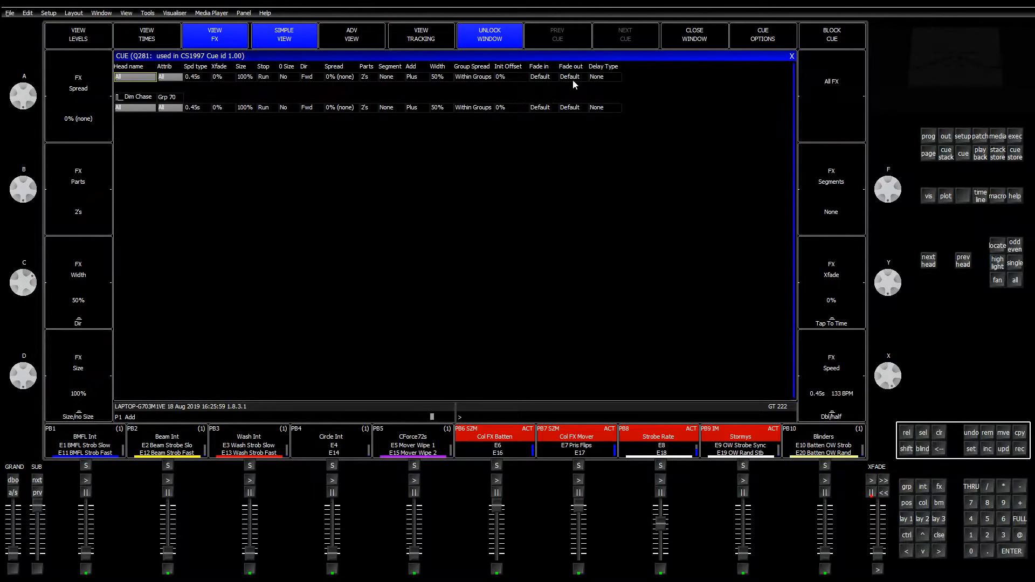
{"action": "left_click", "coordinate": [503, 78]}
{"action": "type", "text": "50"}
{"action": "key", "text": "Return"}
{"action": "left_click", "coordinate": [791, 56]}
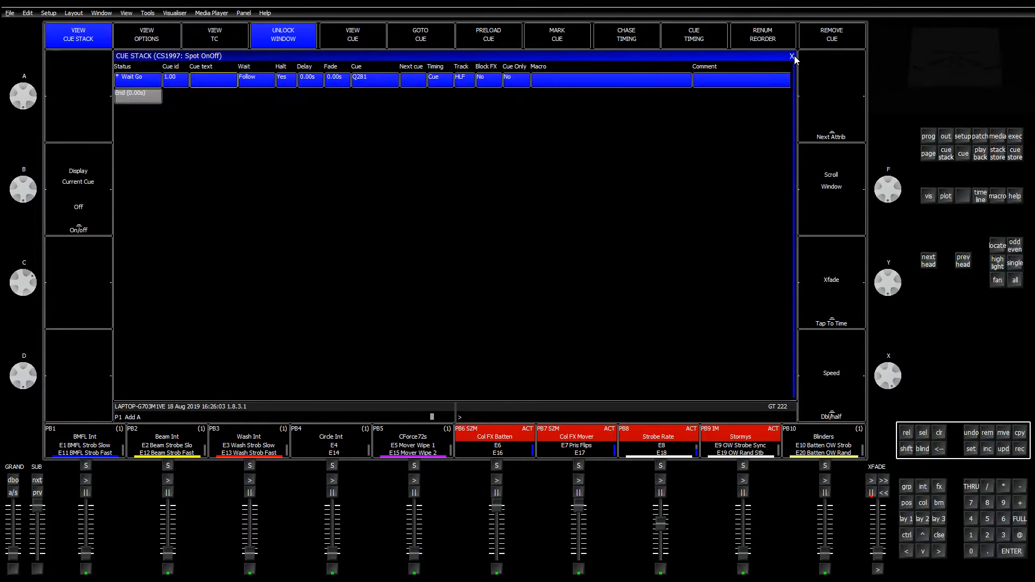
{"action": "left_click", "coordinate": [792, 56]}
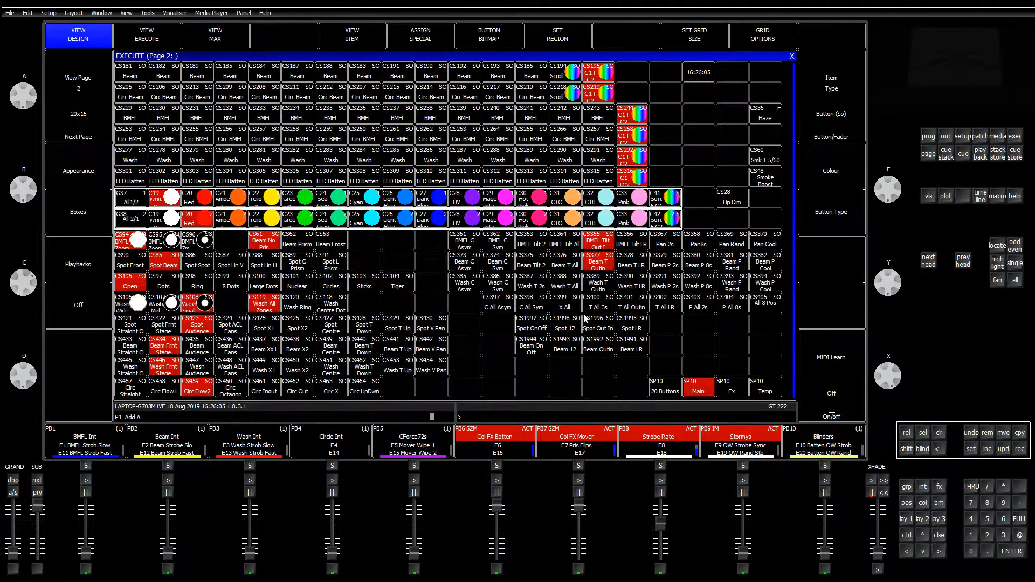
Test Spot OnOff, then open the FX of the Beam On Off cue and set its Init Offset to 50%
{"action": "left_click", "coordinate": [532, 329]}
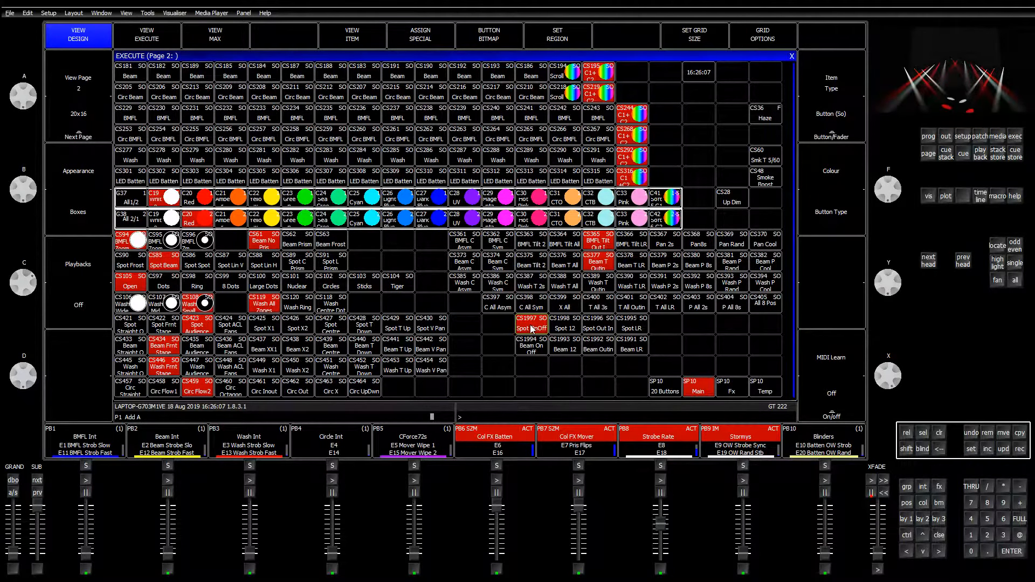
{"action": "left_click", "coordinate": [534, 352]}
{"action": "left_click", "coordinate": [352, 34]}
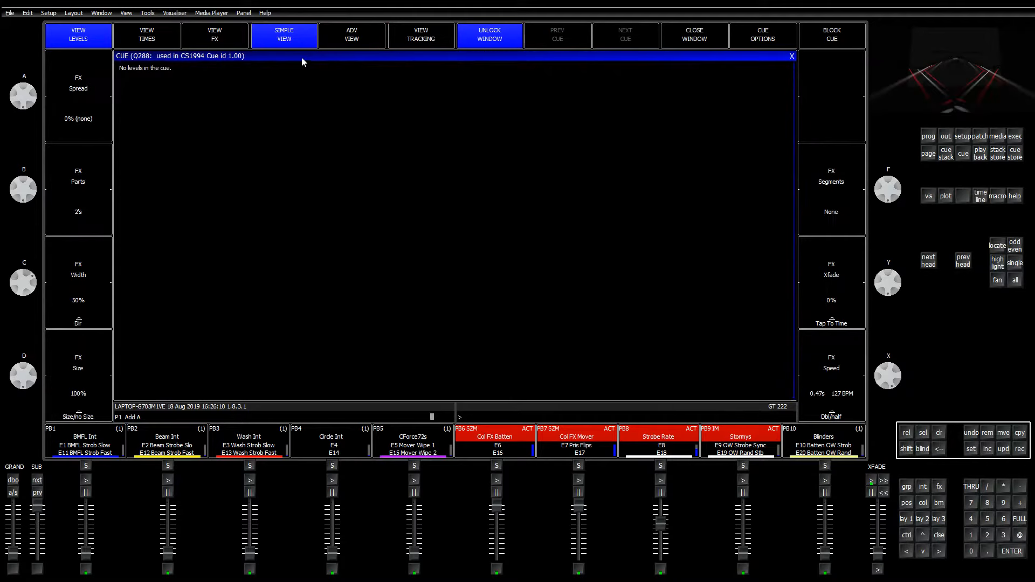
{"action": "left_click", "coordinate": [214, 35]}
{"action": "left_click", "coordinate": [508, 80]}
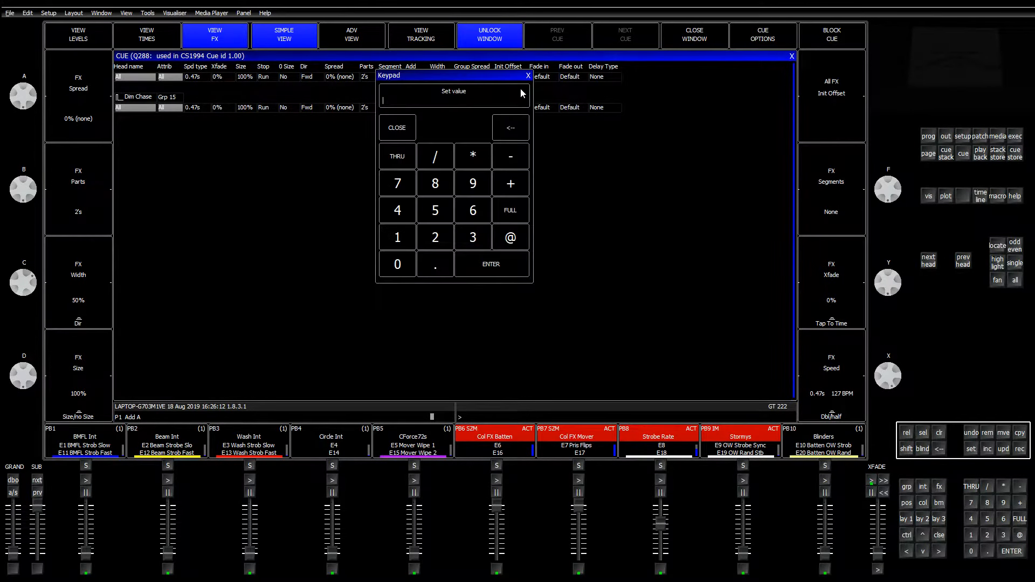
{"action": "type", "text": "50"}
{"action": "key", "text": "Return"}
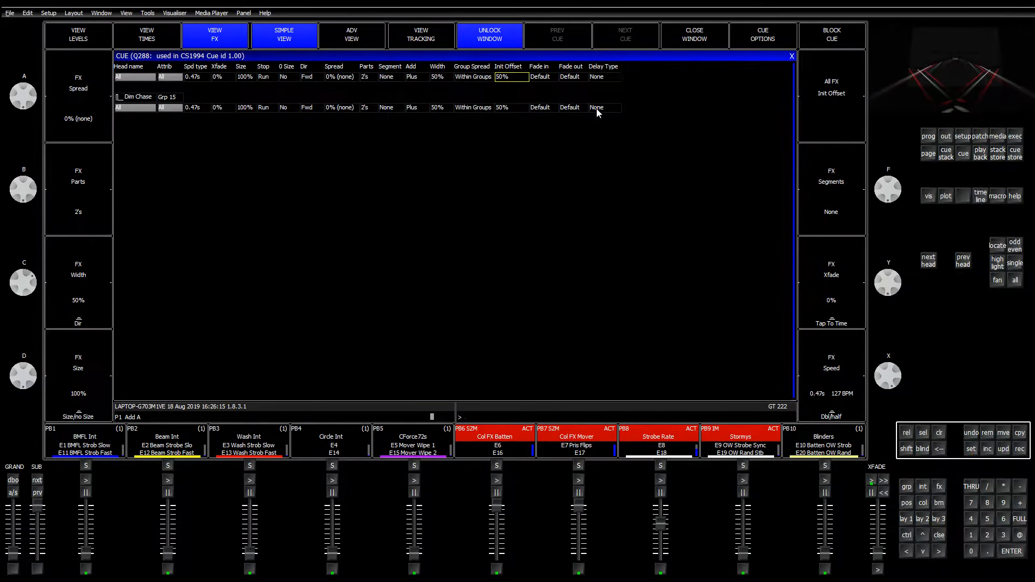
{"action": "left_click", "coordinate": [792, 57]}
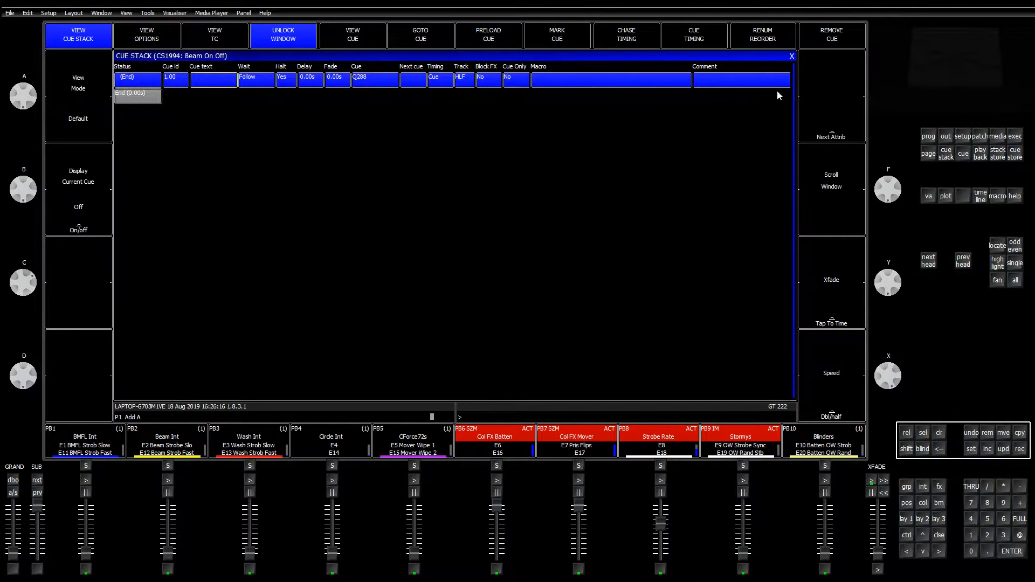
{"action": "left_click", "coordinate": [792, 56]}
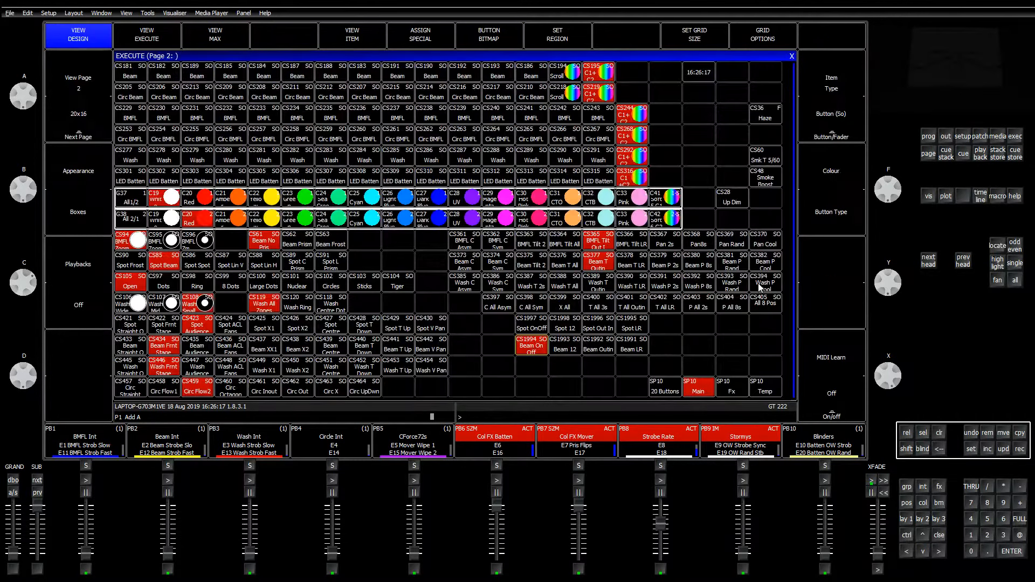
Clear the programmer, release Beam On Off and move the eight Spot and Beam dimmer-effect items one cell left in the execute grid
{"action": "left_click", "coordinate": [940, 433]}
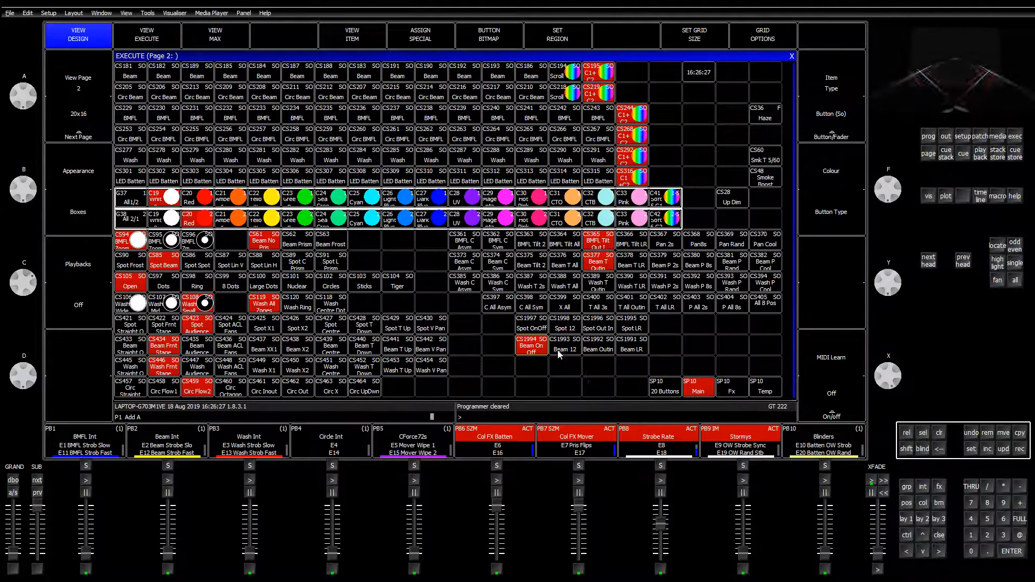
{"action": "left_click", "coordinate": [532, 353]}
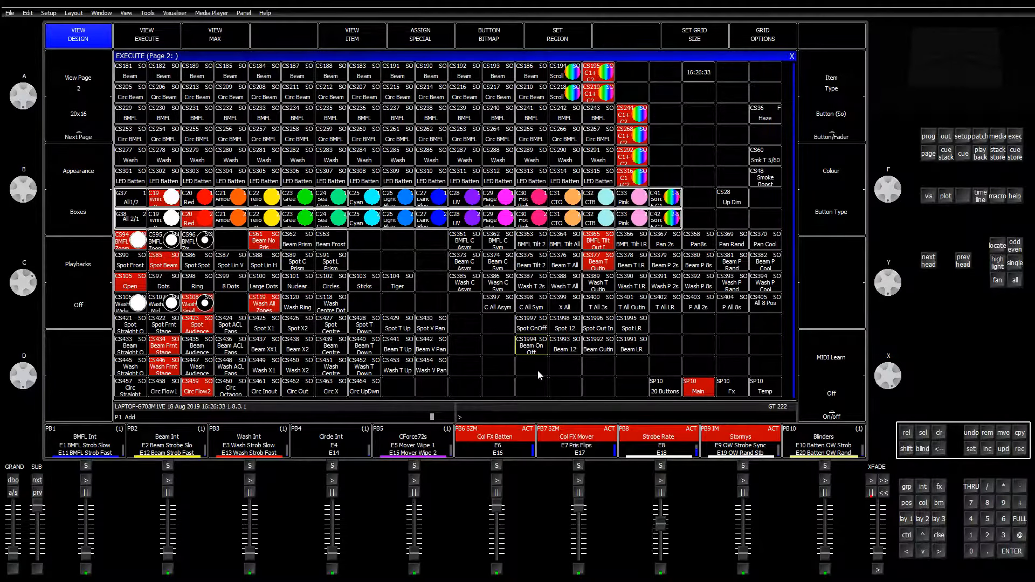
{"action": "left_click_drag", "start_coordinate": [535, 391], "coordinate": [604, 391]}
{"action": "left_click", "coordinate": [984, 450]}
{"action": "left_click_drag", "start_coordinate": [526, 353], "coordinate": [632, 323]}
{"action": "left_click", "coordinate": [1000, 434]}
{"action": "left_click", "coordinate": [500, 329]}
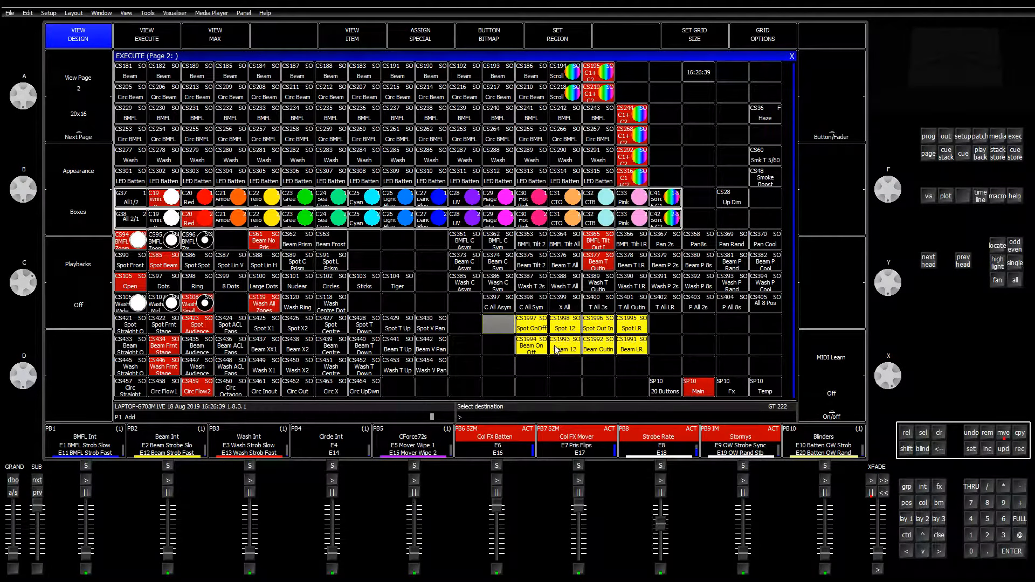
{"action": "left_click", "coordinate": [629, 340]}
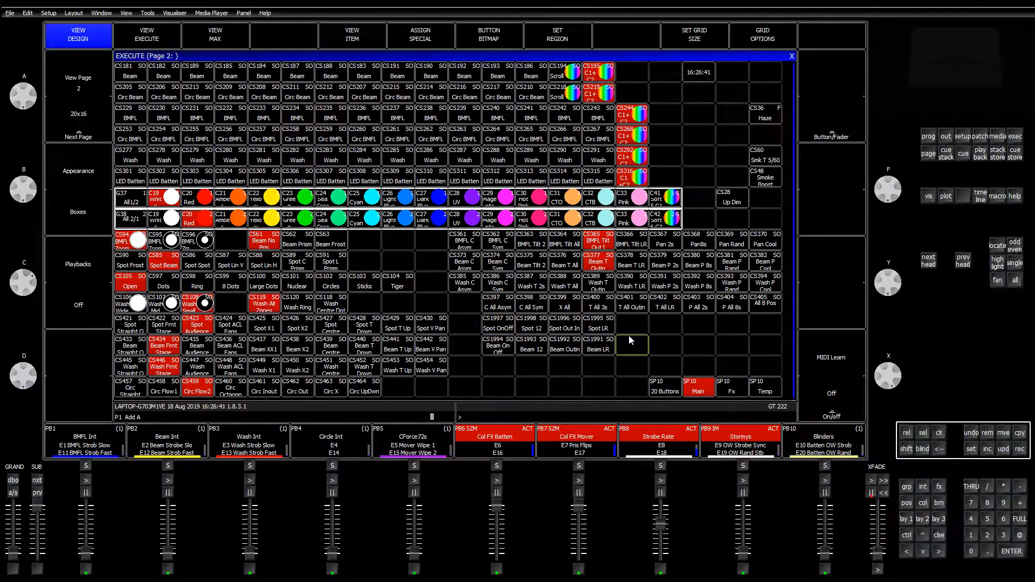
{"action": "left_click_drag", "start_coordinate": [656, 349], "coordinate": [758, 349]}
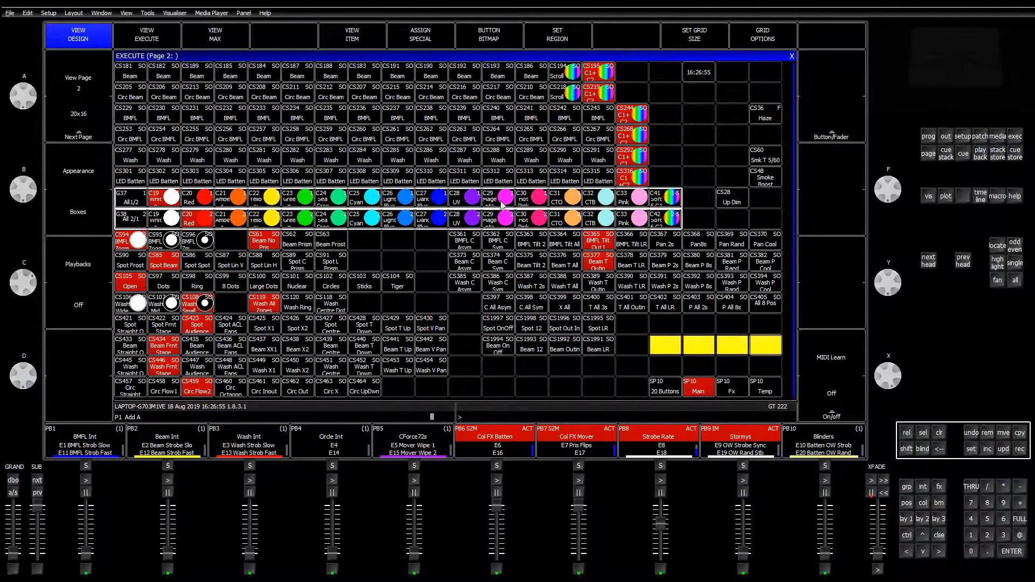
{"action": "left_click", "coordinate": [134, 41]}
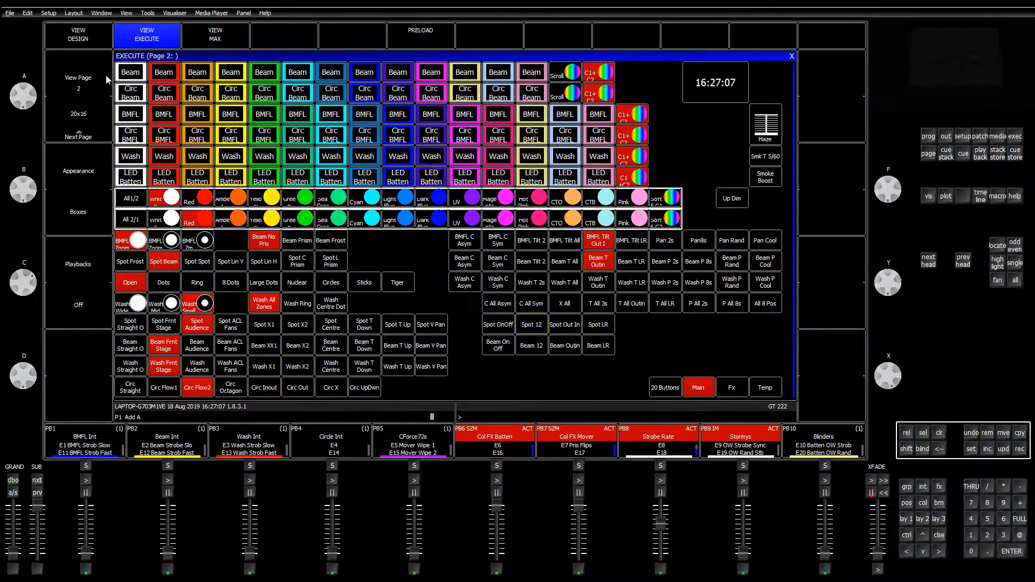
{"action": "left_click", "coordinate": [75, 73]}
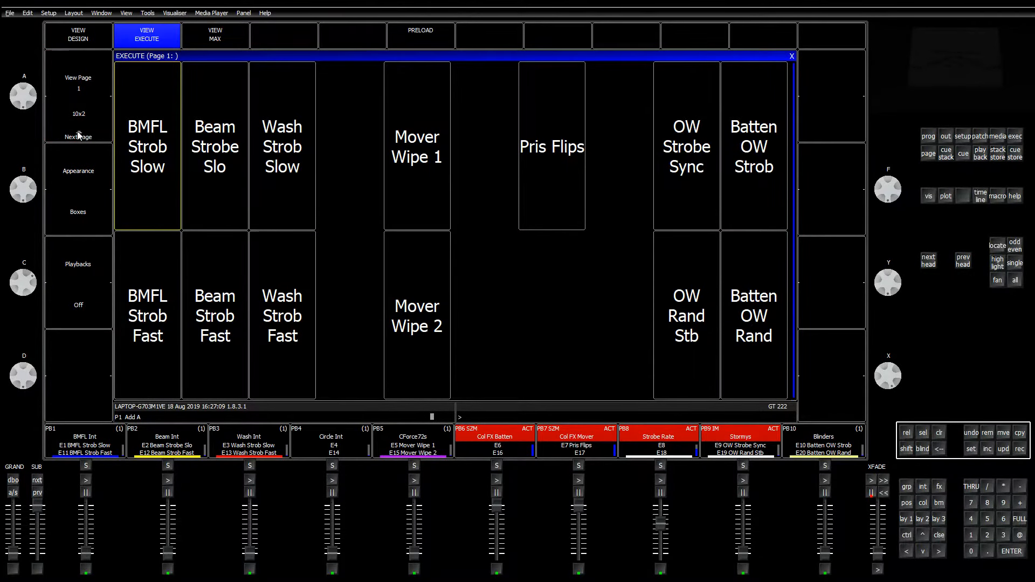
{"action": "left_click", "coordinate": [78, 135]}
{"action": "left_click", "coordinate": [78, 135]}
{"action": "left_click", "coordinate": [84, 82]}
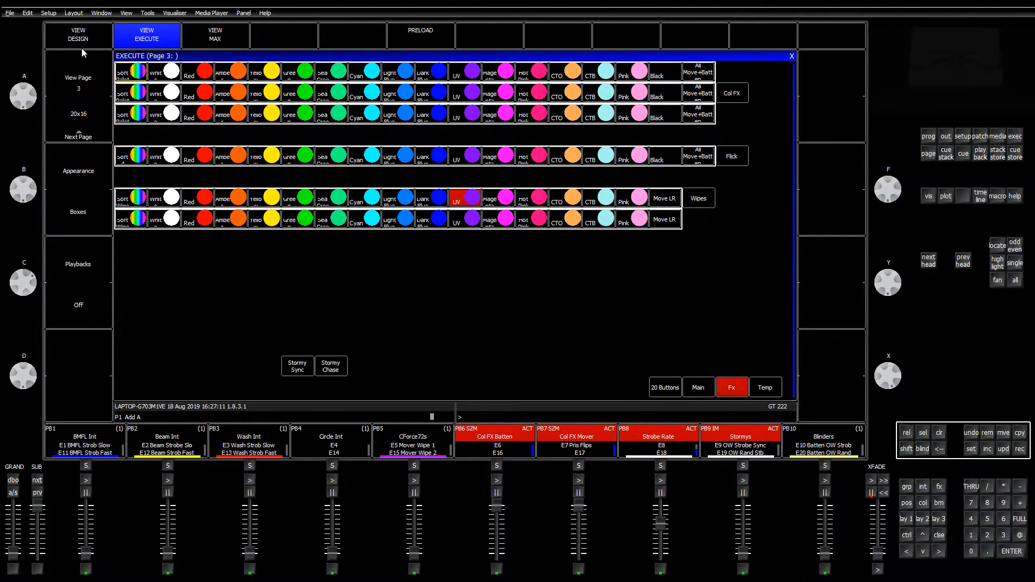
{"action": "left_click", "coordinate": [82, 48]}
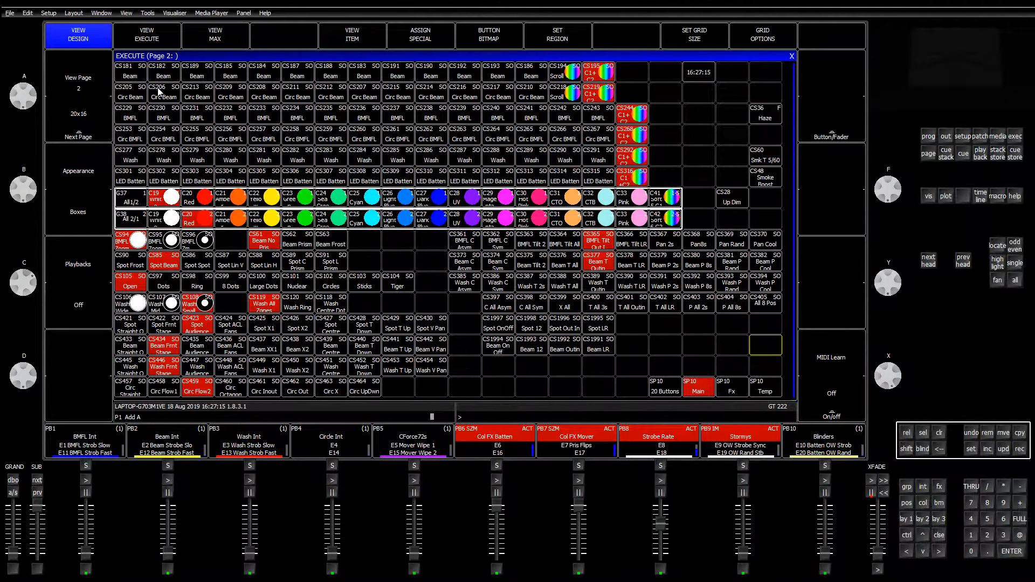
Clear the programmer and bring up the group palettes with the FX palette
{"action": "left_click", "coordinate": [941, 434]}
{"action": "left_click", "coordinate": [908, 520]}
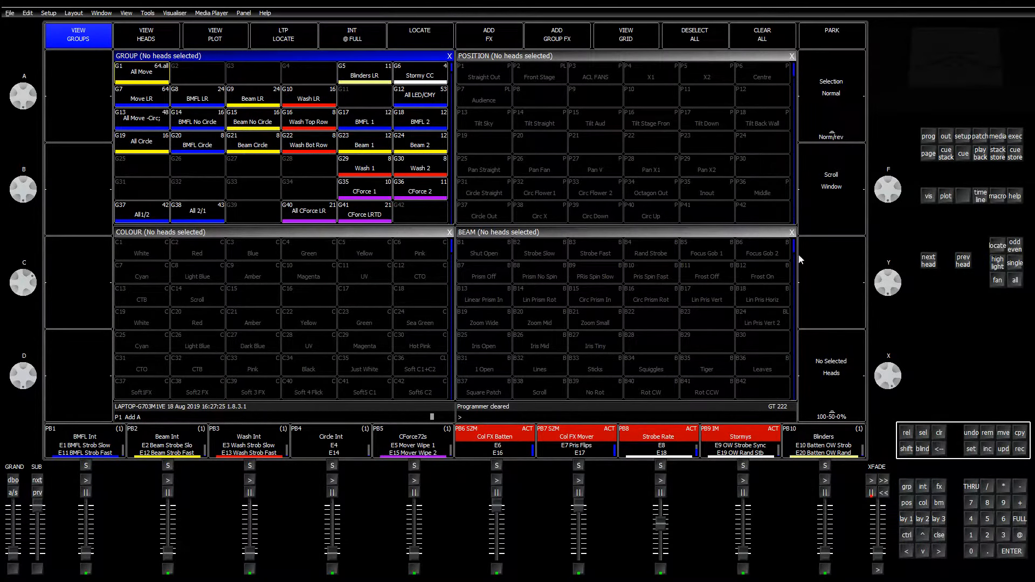
{"action": "left_click", "coordinate": [938, 488]}
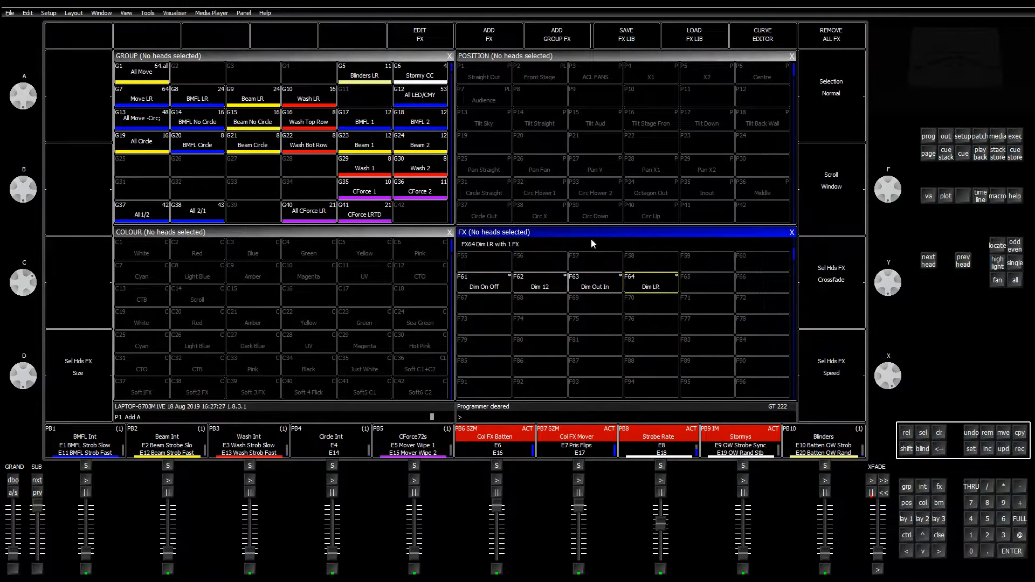
{"action": "left_click", "coordinate": [939, 435]}
Try to re-record the Dim On Off effect palette with an Init Offset of 50%, and clear the programmer
{"action": "left_click", "coordinate": [498, 291]}
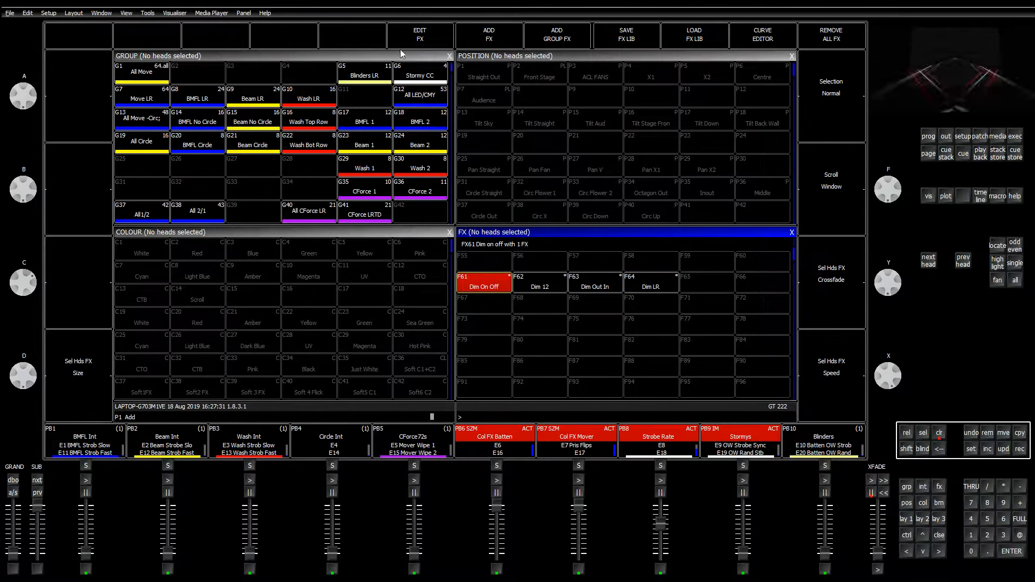
{"action": "left_click", "coordinate": [928, 137]}
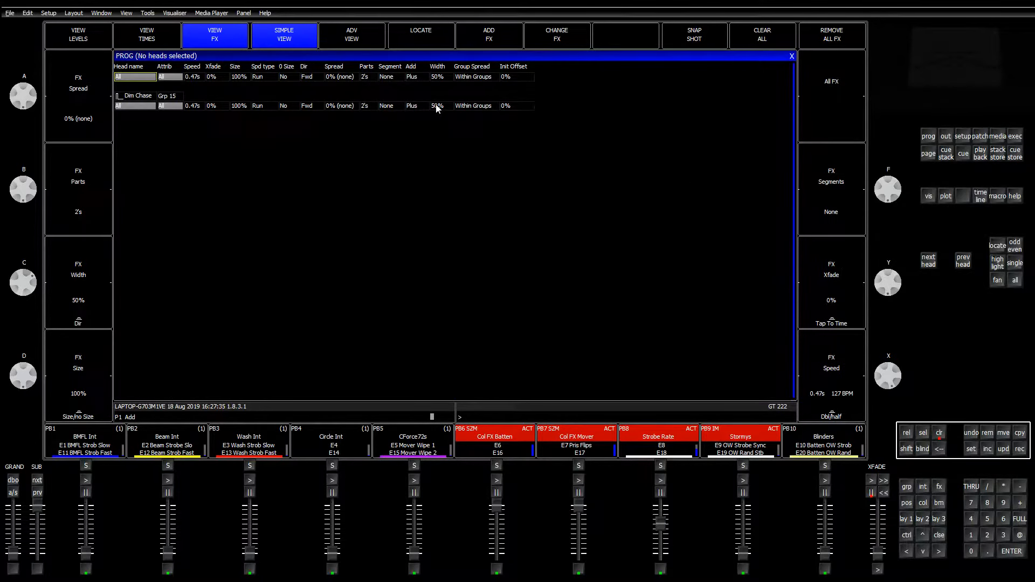
{"action": "left_click", "coordinate": [505, 105]}
{"action": "type", "text": "50"}
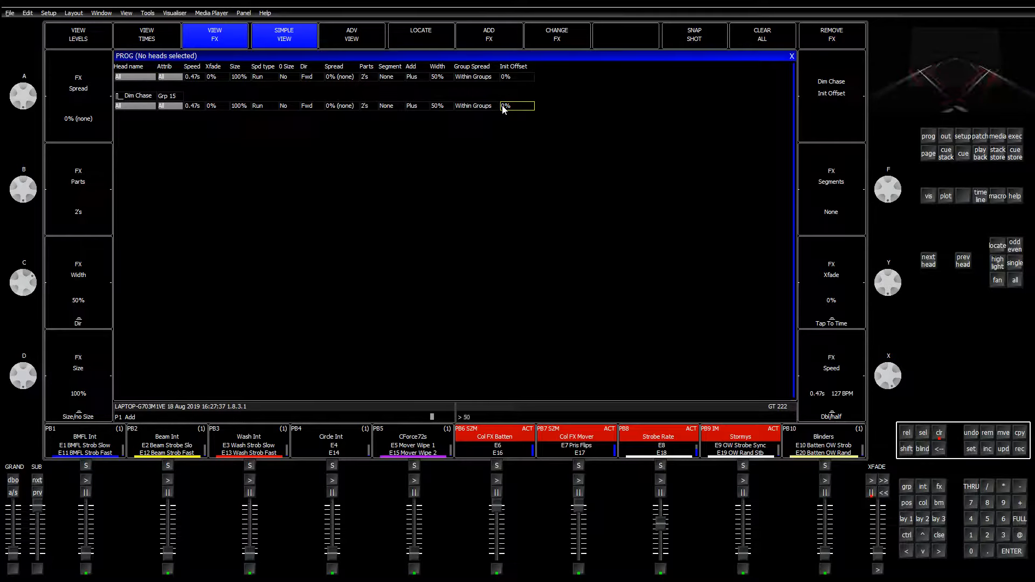
{"action": "key", "text": "Return"}
{"action": "left_click", "coordinate": [792, 56]}
{"action": "left_click", "coordinate": [1022, 449]}
{"action": "left_click", "coordinate": [483, 290]}
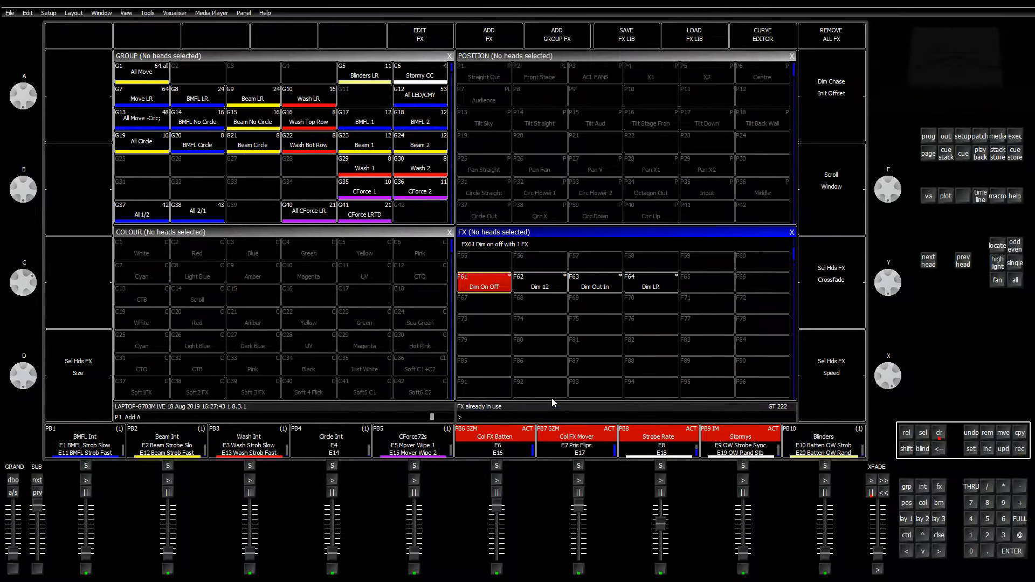
{"action": "left_click", "coordinate": [939, 434]}
Include the Dim On Off effect palette in the programmer, set its Dim Chase Init Offset to 50% and return to the palettes
{"action": "left_click", "coordinate": [988, 450]}
{"action": "left_click", "coordinate": [501, 291]}
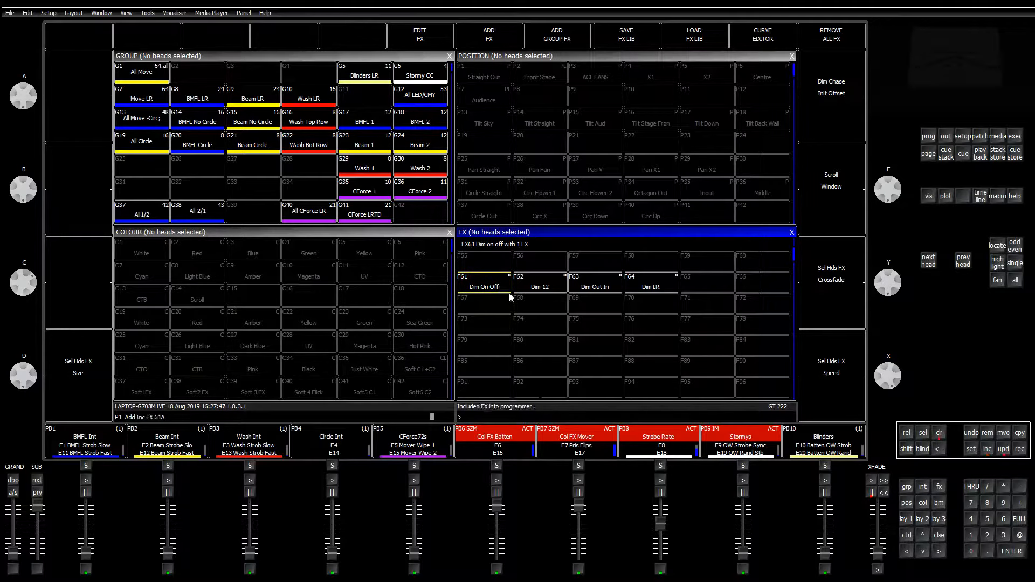
{"action": "left_click", "coordinate": [928, 137]}
{"action": "left_click", "coordinate": [511, 107]}
{"action": "type", "text": "50"}
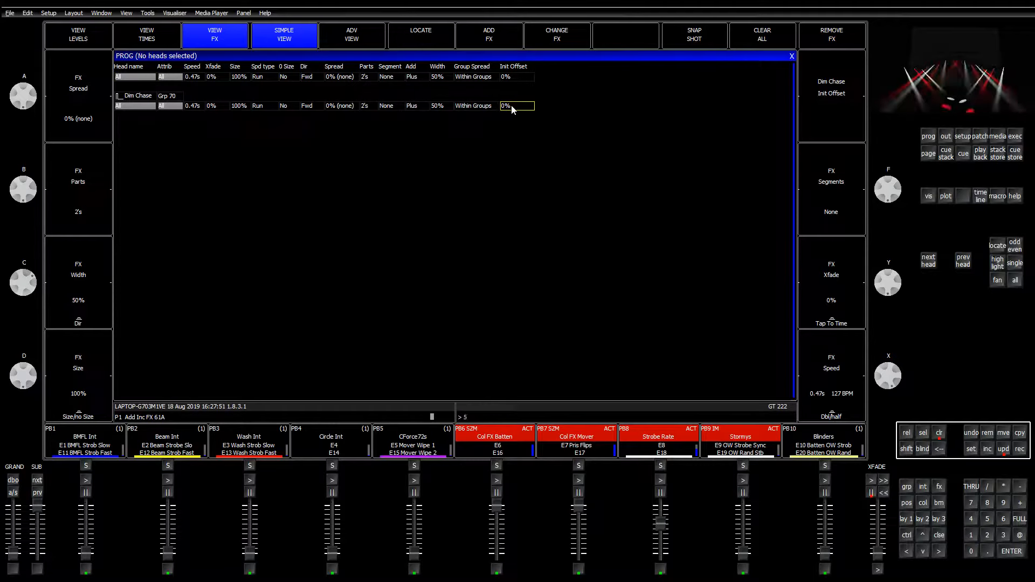
{"action": "key", "text": "Return"}
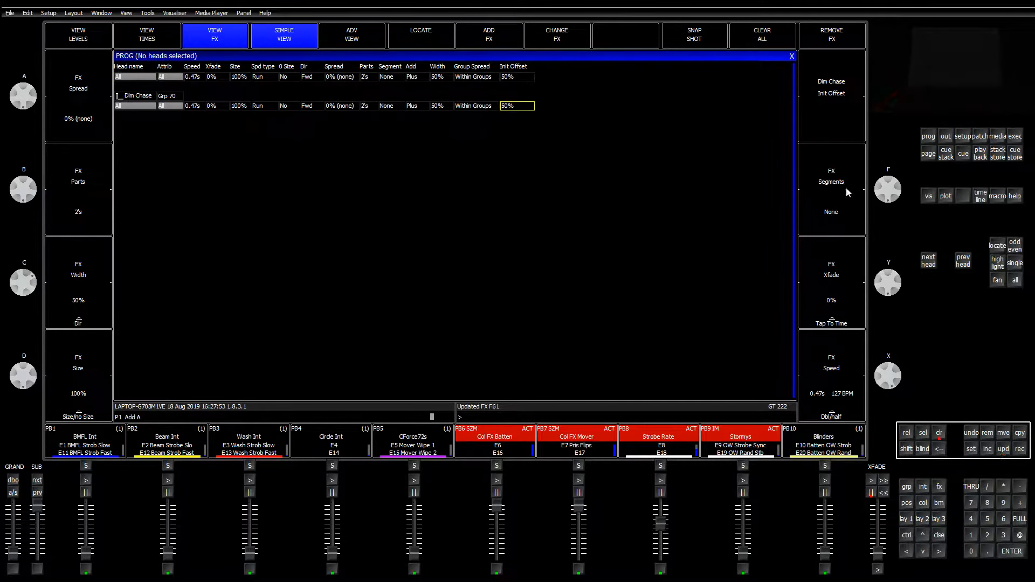
{"action": "left_click", "coordinate": [790, 57]}
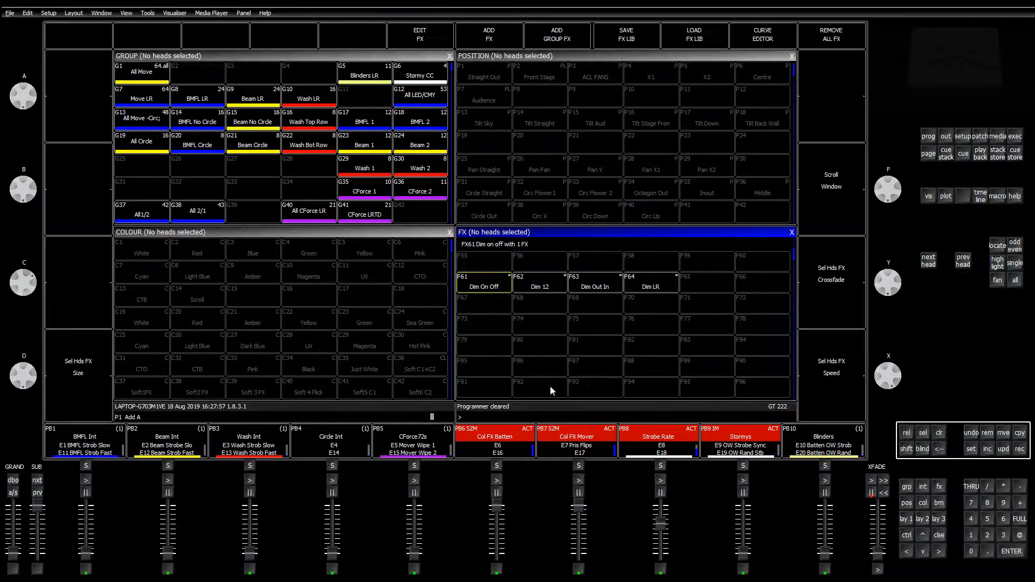
Apply the Dim On Off effect to the Wash LR group, record it in the execute cell below Beam On Off, and clear the programmer
{"action": "left_click", "coordinate": [310, 105]}
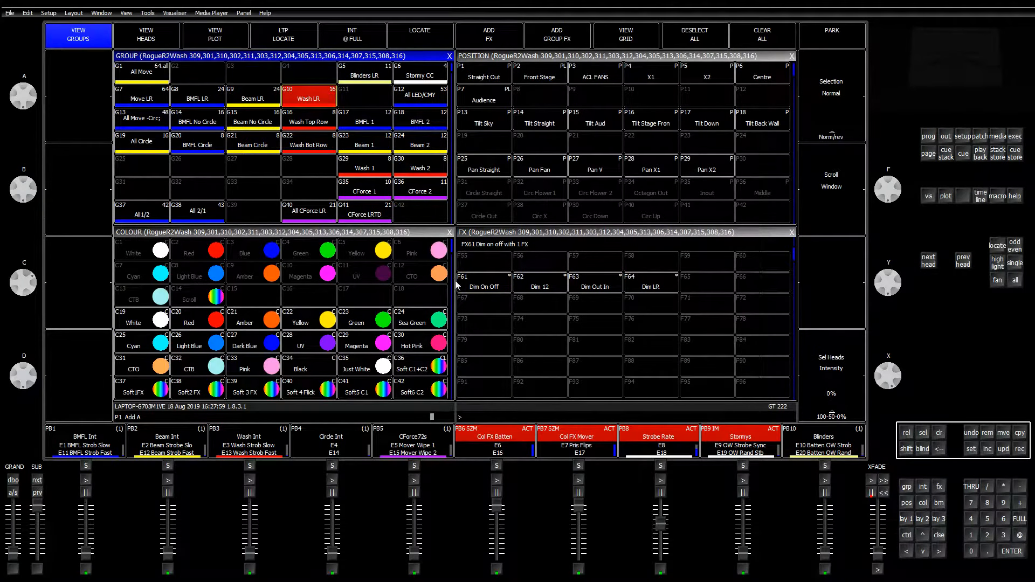
{"action": "left_click", "coordinate": [480, 284]}
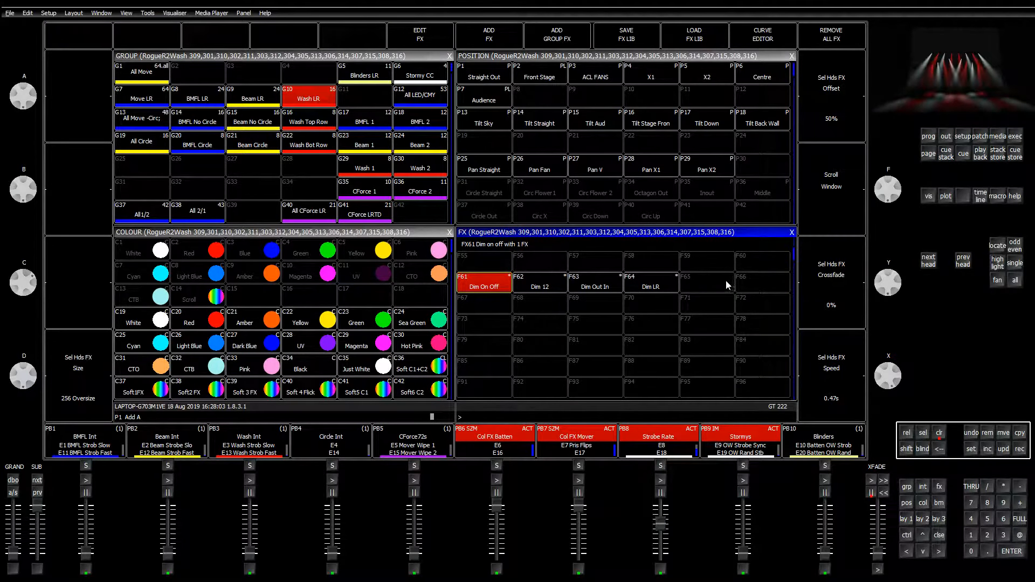
{"action": "left_click", "coordinate": [1015, 136]}
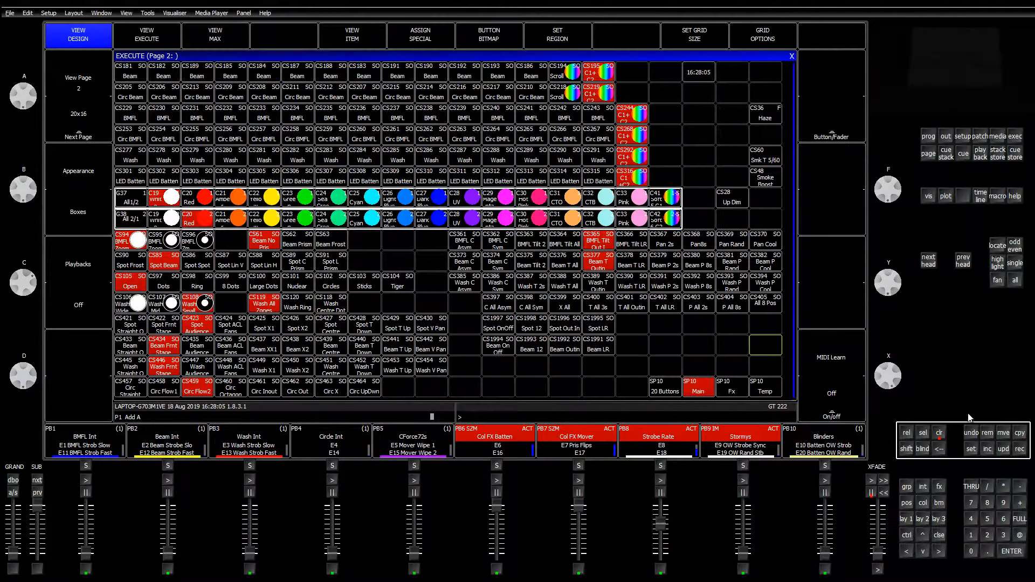
{"action": "left_click", "coordinate": [1019, 449]}
{"action": "left_click", "coordinate": [498, 365]}
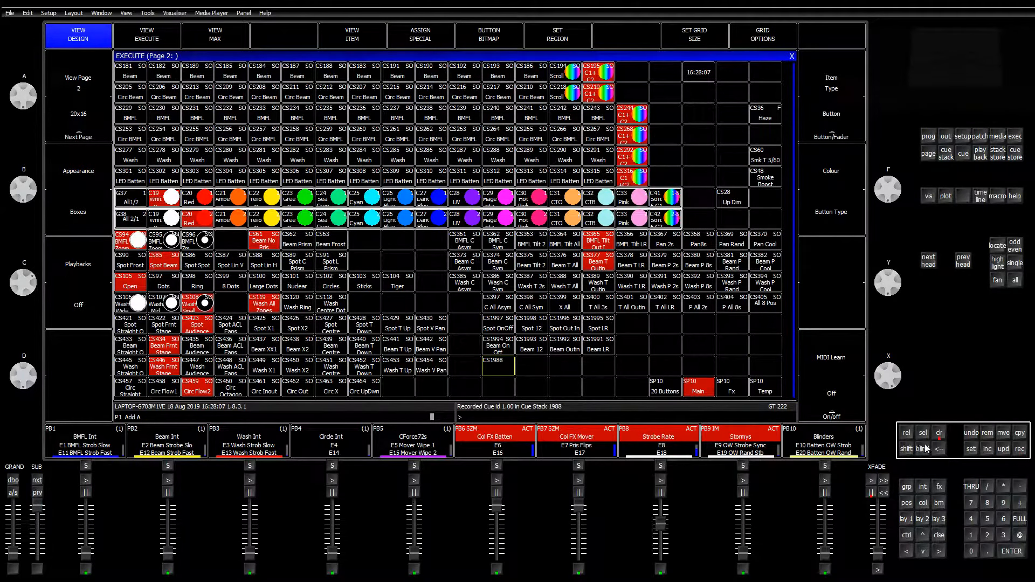
{"action": "left_click", "coordinate": [940, 434]}
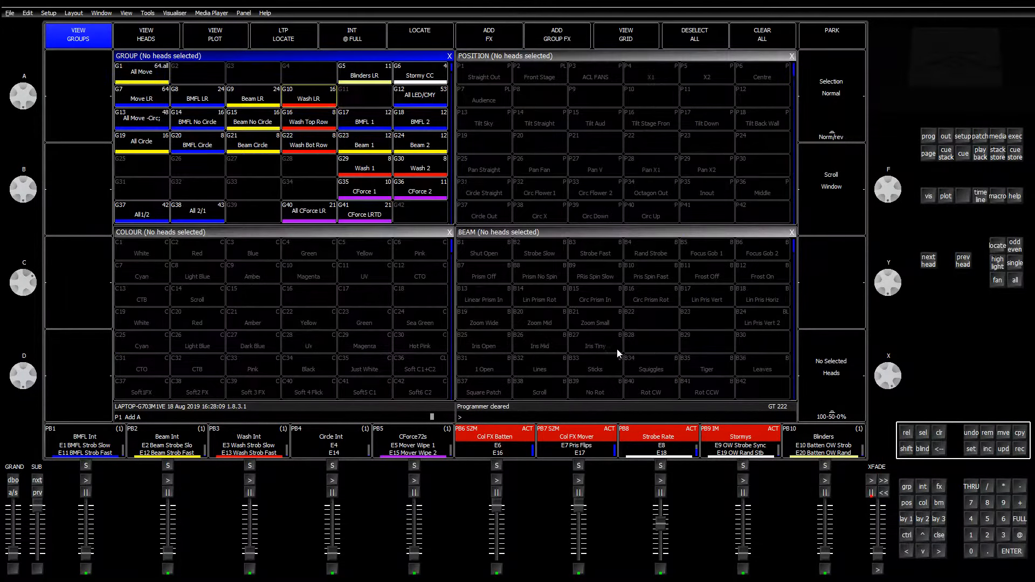
Apply the Dim 12 effect to the Wash LR group, record it in the execute cell below Beam 12, and clear the programmer
{"action": "left_click", "coordinate": [908, 521]}
{"action": "left_click", "coordinate": [318, 100]}
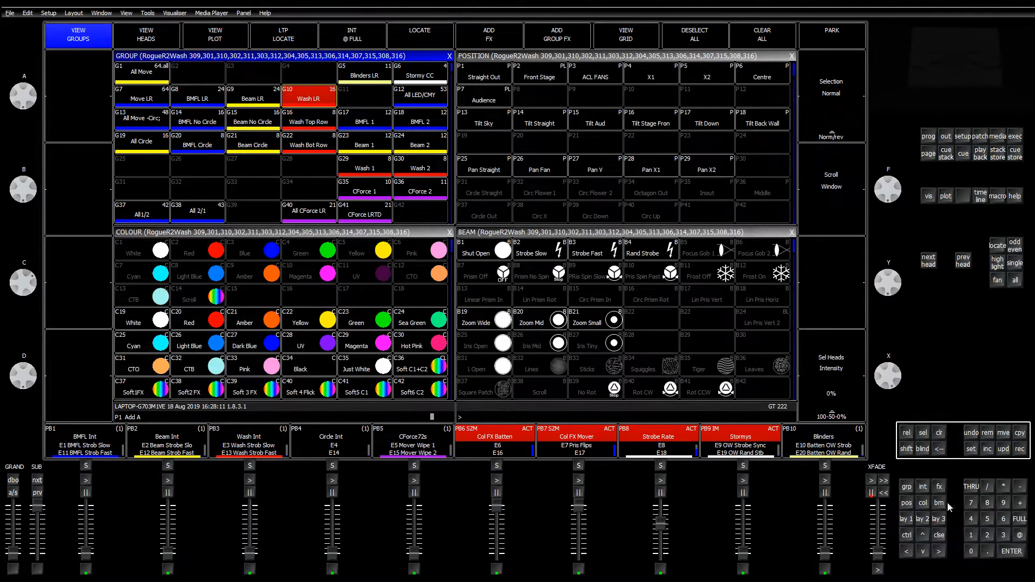
{"action": "left_click", "coordinate": [939, 487]}
{"action": "left_click", "coordinate": [545, 290]}
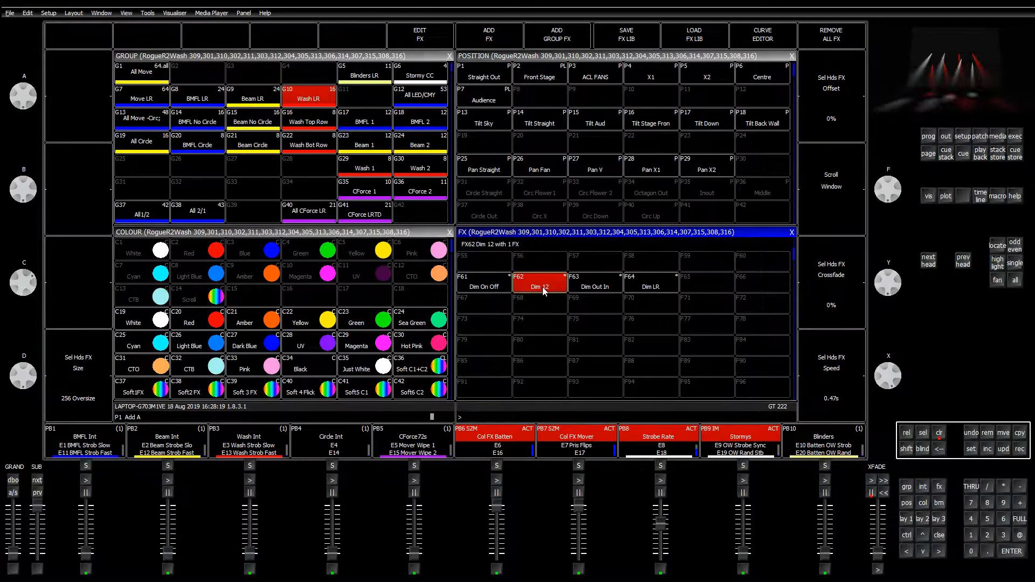
{"action": "left_click", "coordinate": [1015, 136]}
{"action": "left_click", "coordinate": [1020, 450]}
{"action": "left_click", "coordinate": [532, 367]}
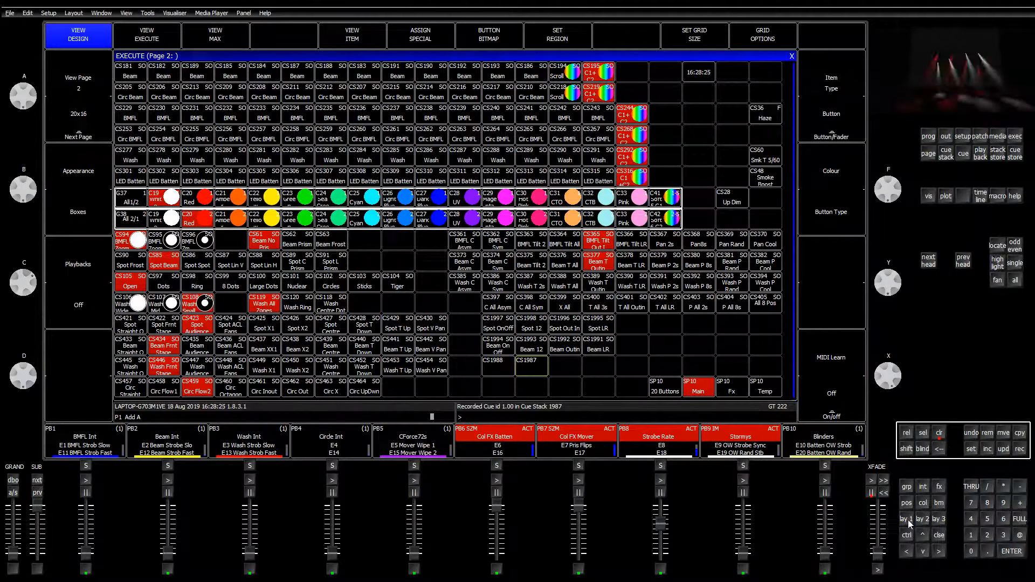
{"action": "left_click", "coordinate": [920, 502]}
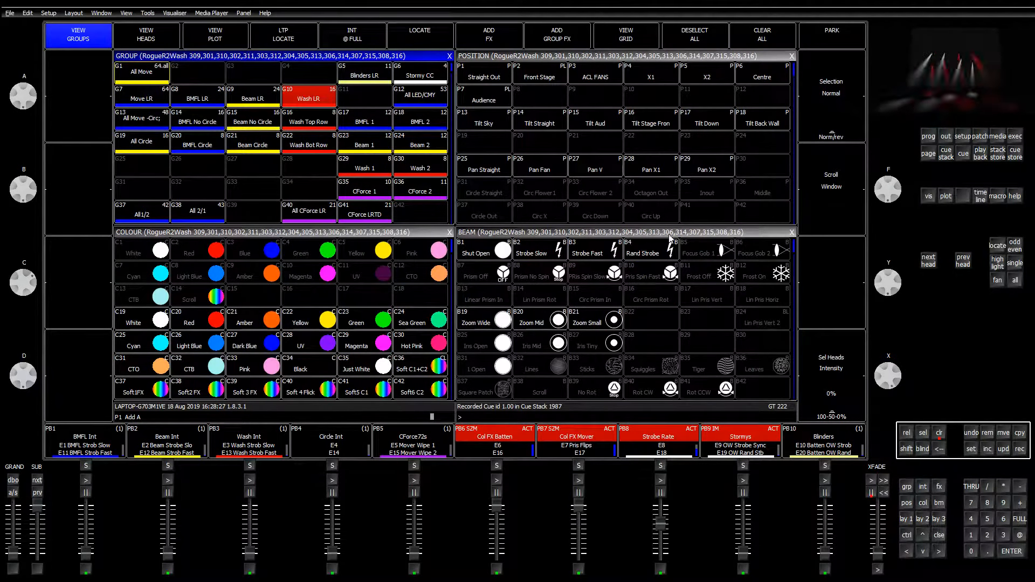
{"action": "left_click", "coordinate": [939, 436]}
Try the Dim Out In effect on the Wash LR group, and clear the programmer
{"action": "left_click", "coordinate": [295, 103]}
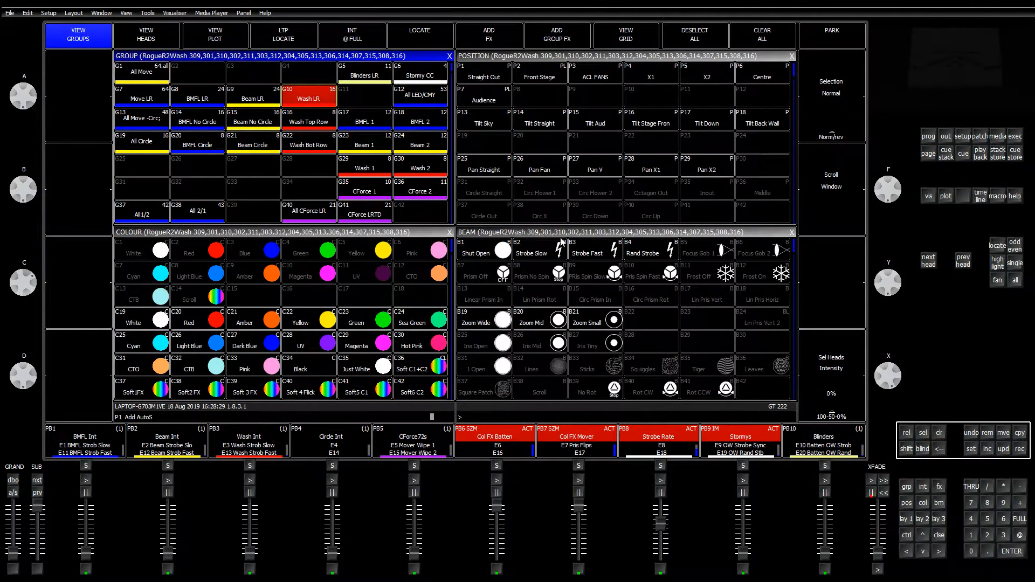
{"action": "left_click", "coordinate": [940, 488]}
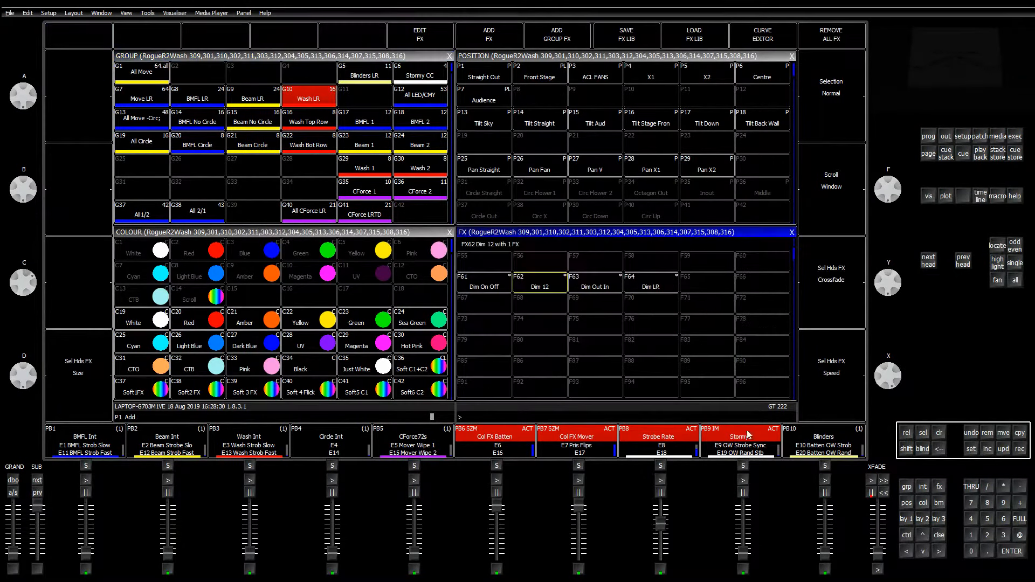
{"action": "left_click", "coordinate": [593, 290]}
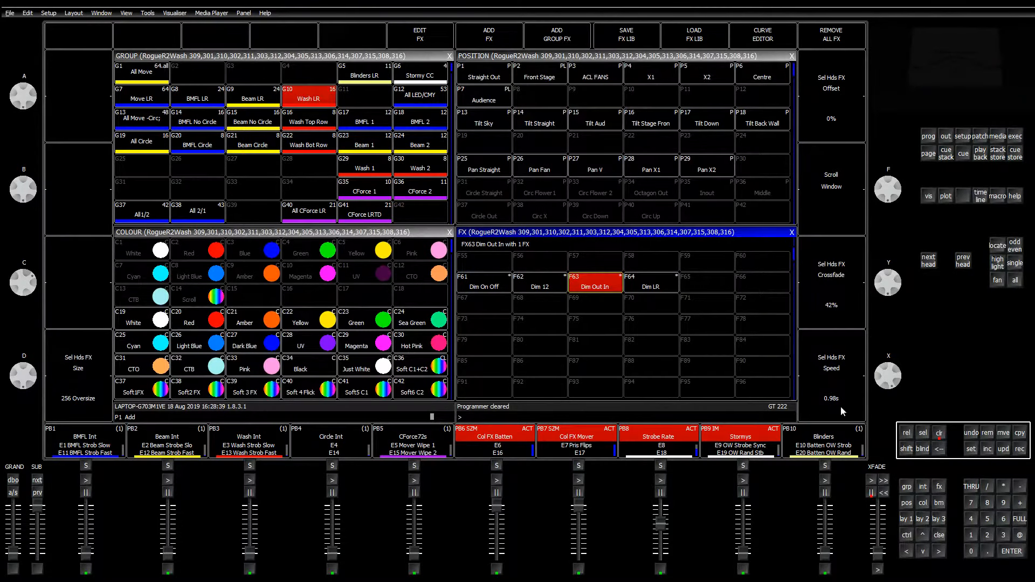
{"action": "left_click", "coordinate": [940, 432]}
{"action": "left_click", "coordinate": [301, 101]}
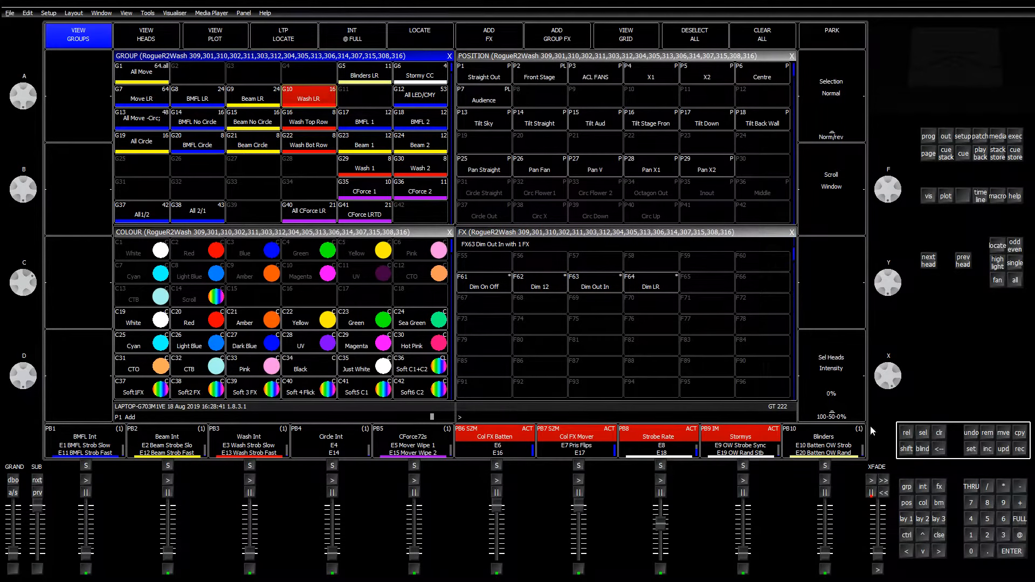
{"action": "left_click", "coordinate": [939, 433]}
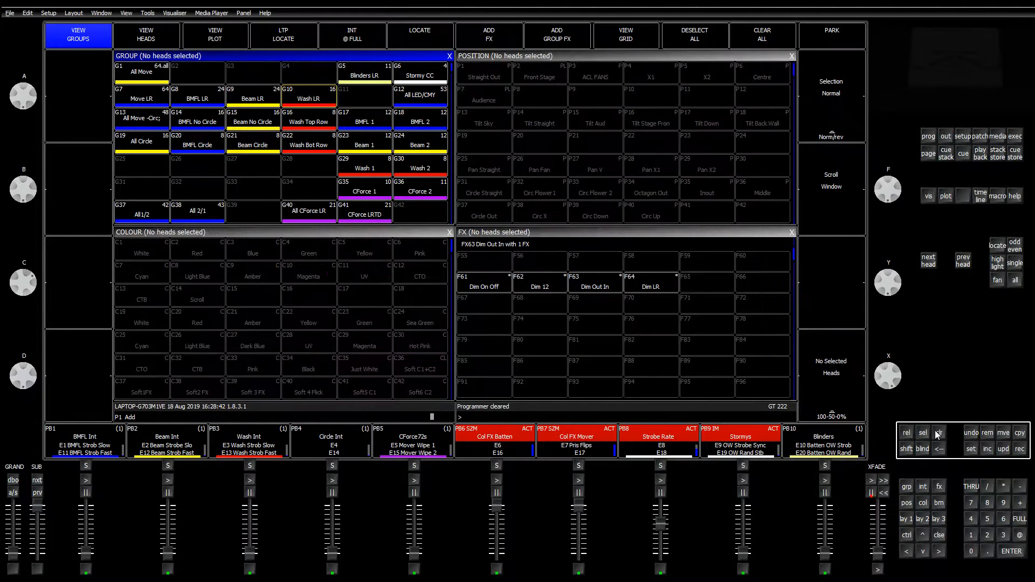
In the output plan, select all the wash heads in mirrored pairs from the outermost inward, alternating the top and bottom rows, starting with 301 and 308
{"action": "left_click", "coordinate": [301, 98]}
{"action": "left_click", "coordinate": [948, 138]}
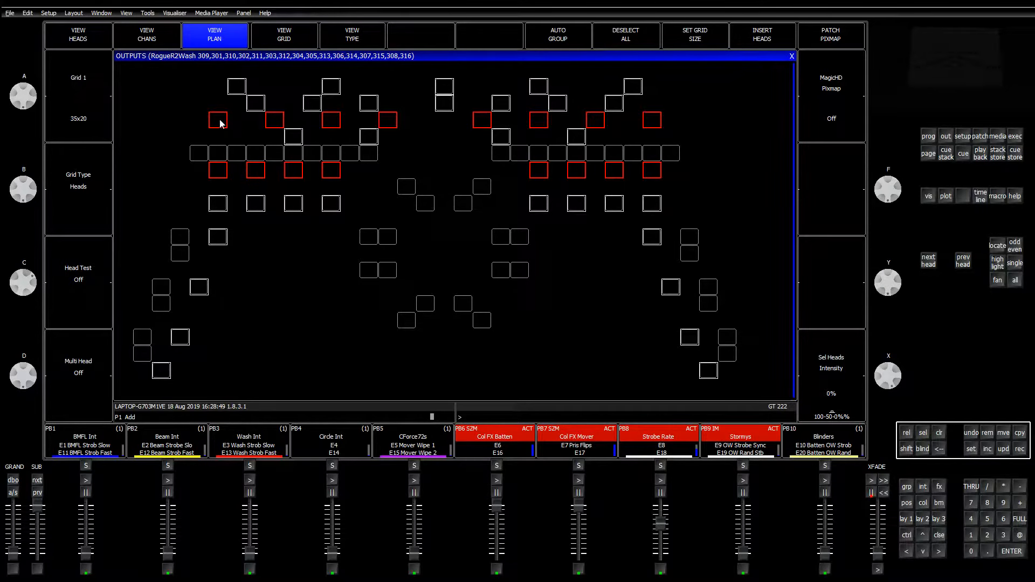
{"action": "left_click", "coordinate": [939, 433]}
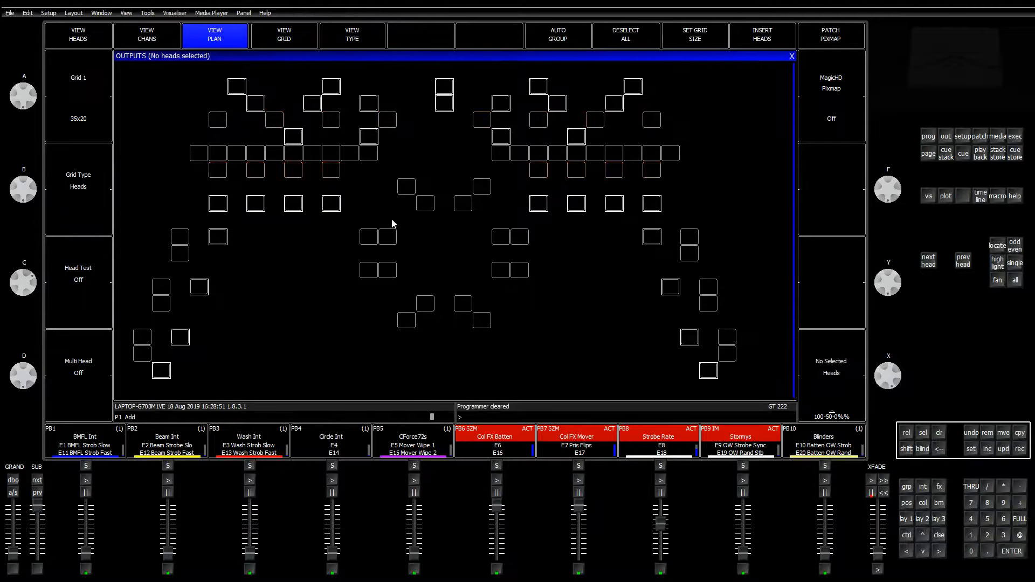
{"action": "left_click", "coordinate": [218, 121]}
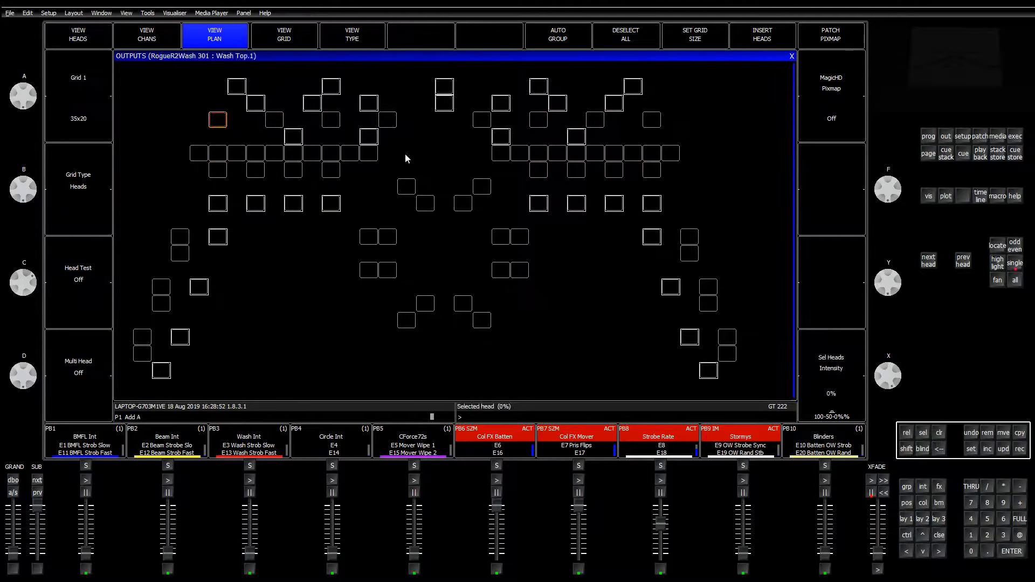
{"action": "left_click", "coordinate": [651, 121]}
{"action": "left_click", "coordinate": [221, 170]}
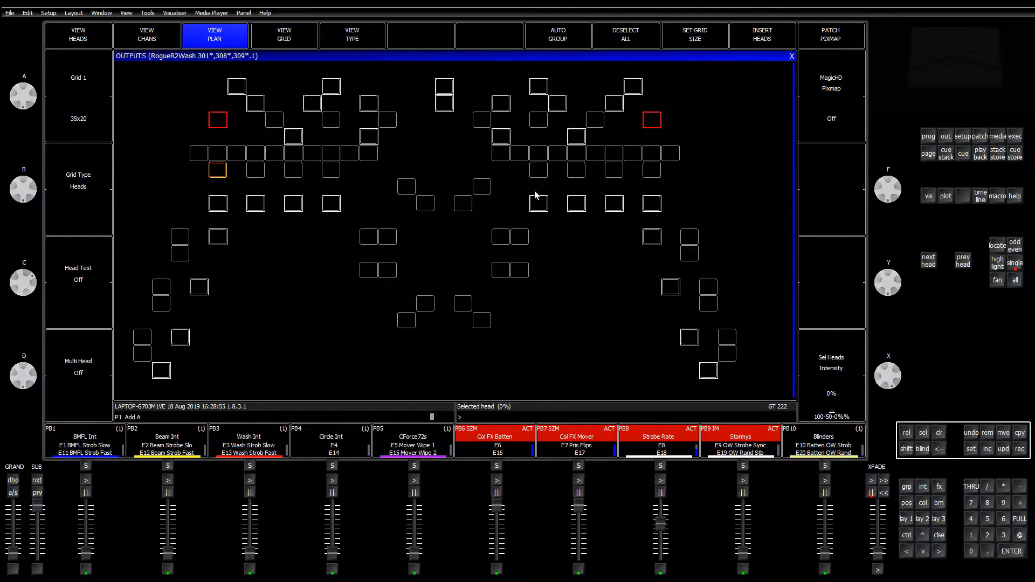
{"action": "left_click", "coordinate": [655, 174]}
{"action": "left_click", "coordinate": [281, 124]}
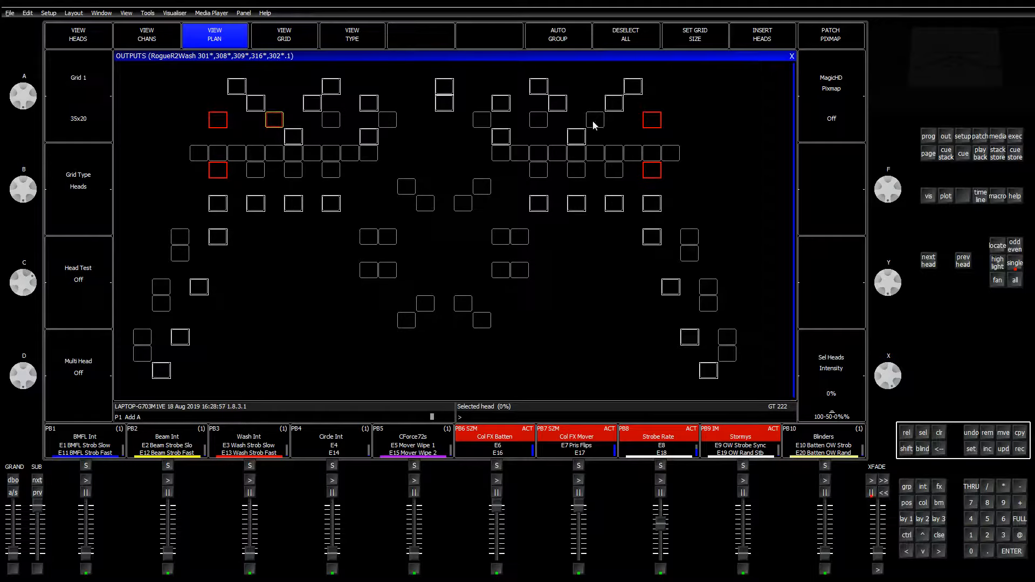
{"action": "left_click", "coordinate": [594, 120]}
{"action": "left_click", "coordinate": [255, 172]}
{"action": "left_click", "coordinate": [613, 169]}
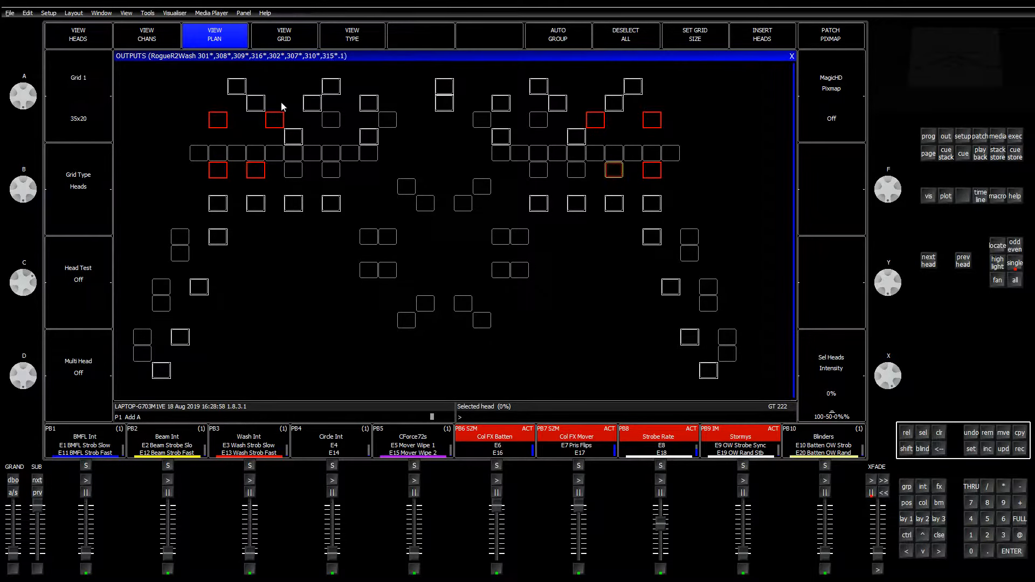
{"action": "left_click", "coordinate": [330, 122]}
{"action": "left_click", "coordinate": [539, 121]}
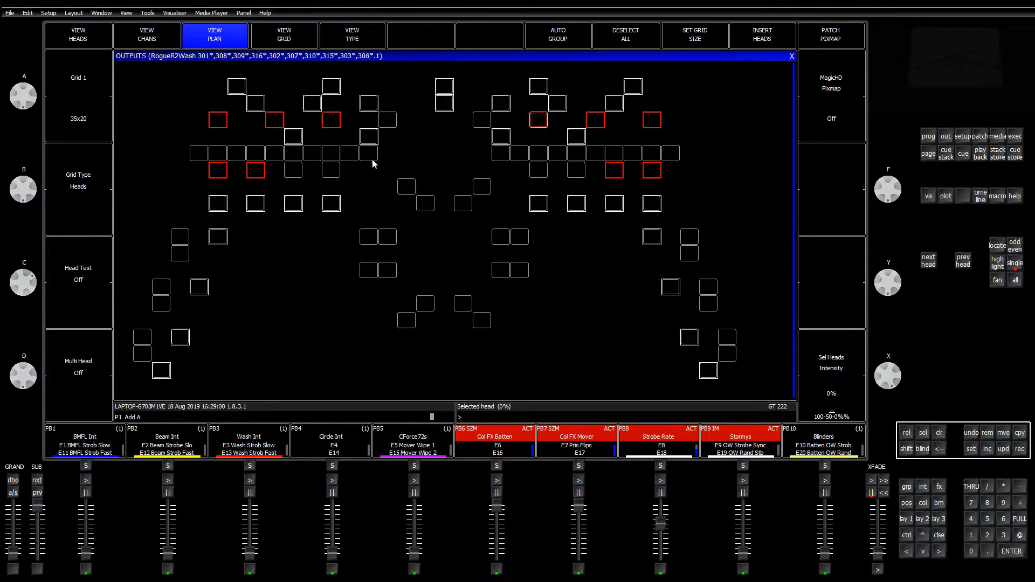
{"action": "left_click", "coordinate": [302, 171]}
{"action": "left_click", "coordinate": [575, 169]}
{"action": "left_click", "coordinate": [383, 120]}
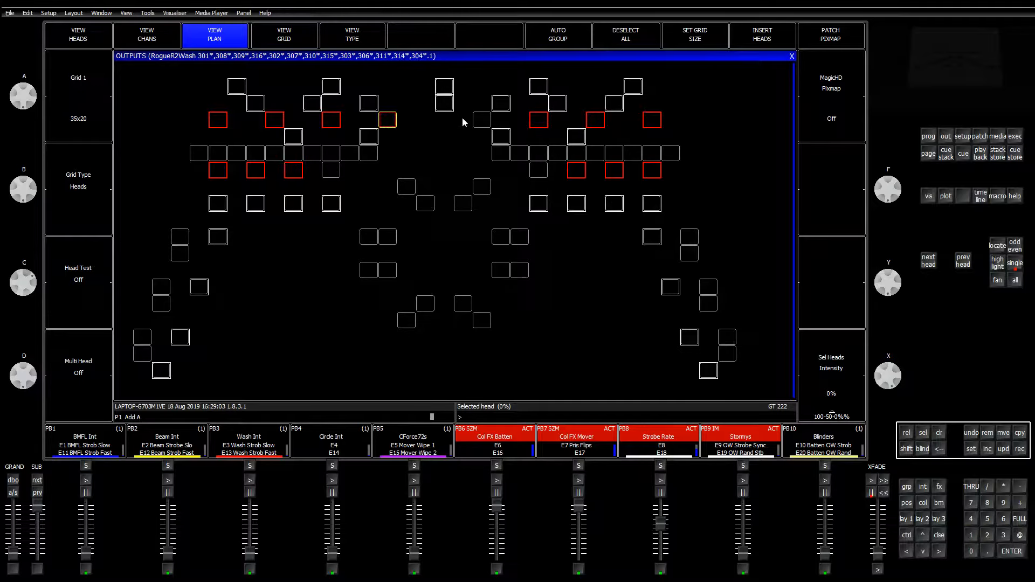
{"action": "left_click", "coordinate": [482, 119]}
{"action": "left_click", "coordinate": [331, 170]}
{"action": "left_click", "coordinate": [539, 169]}
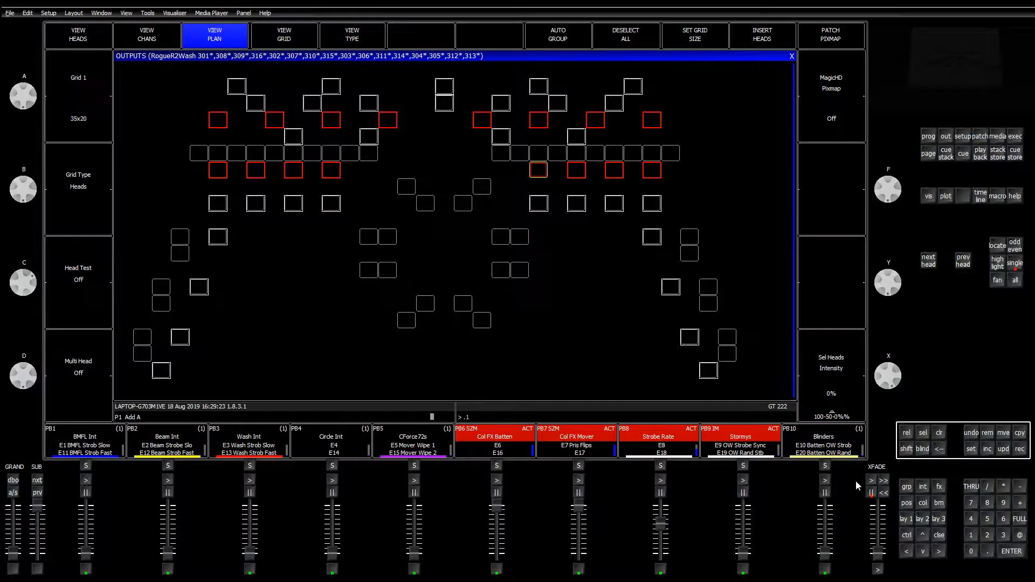
Set the selected wash heads to element .0, record them as a group named Wash Sym below Beam Sym, and clear the programmer
{"action": "type", "text": ">5"}
{"action": "key", "text": "Return"}
{"action": "type", "text": ".0"}
{"action": "key", "text": "Return"}
{"action": "left_click", "coordinate": [911, 519]}
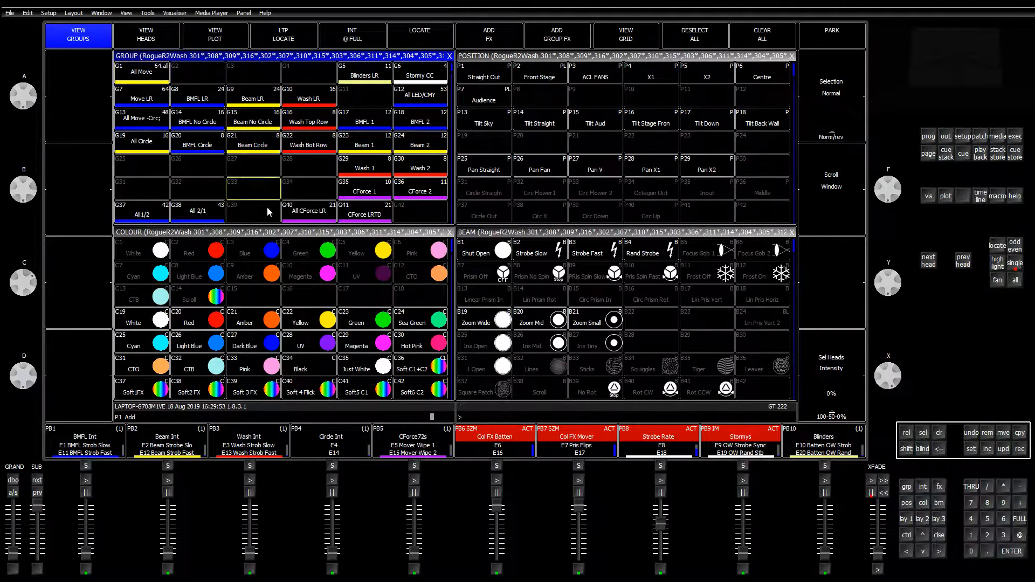
{"action": "scroll", "coordinate": [267, 208], "scroll_direction": "down", "scroll_amount": 5}
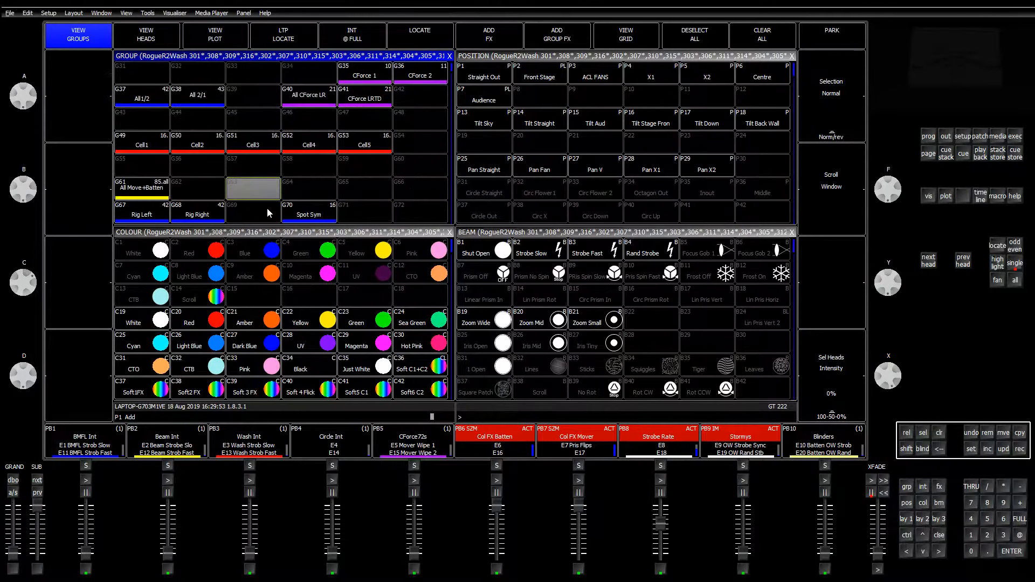
{"action": "left_click", "coordinate": [1020, 450]}
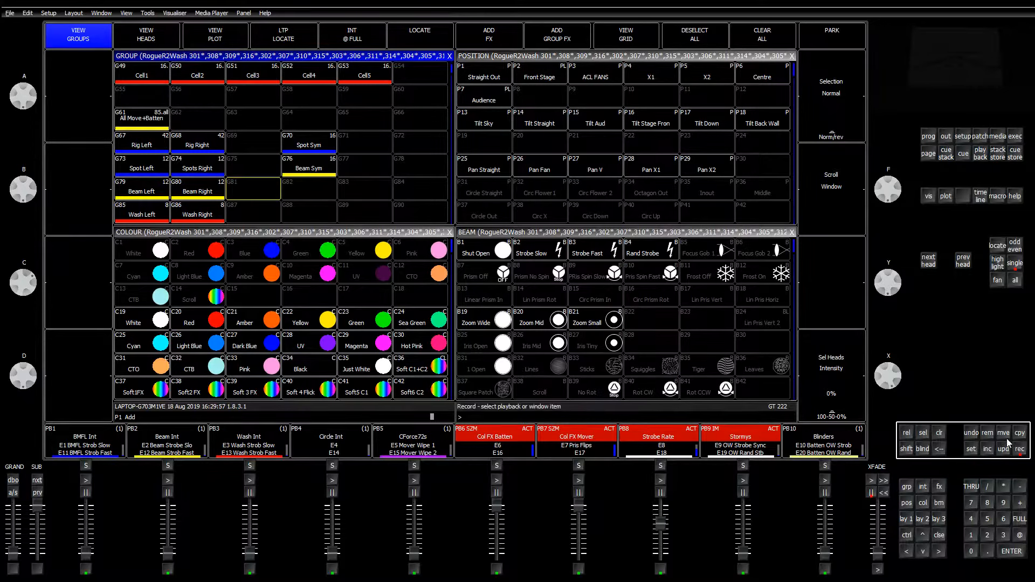
{"action": "type", "text": "Wash Sy"}
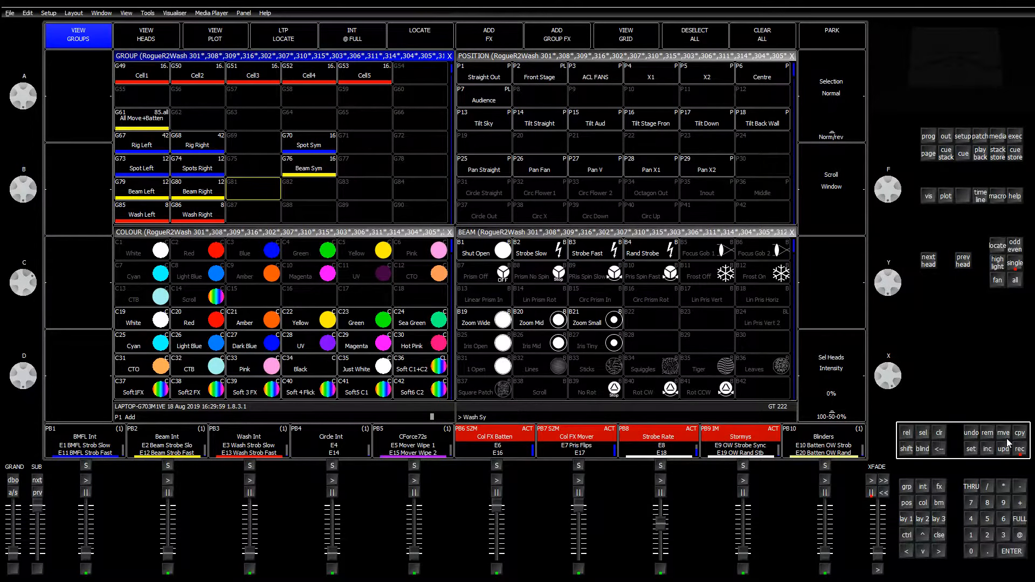
{"action": "type", "text": "m"}
{"action": "left_click", "coordinate": [288, 194]}
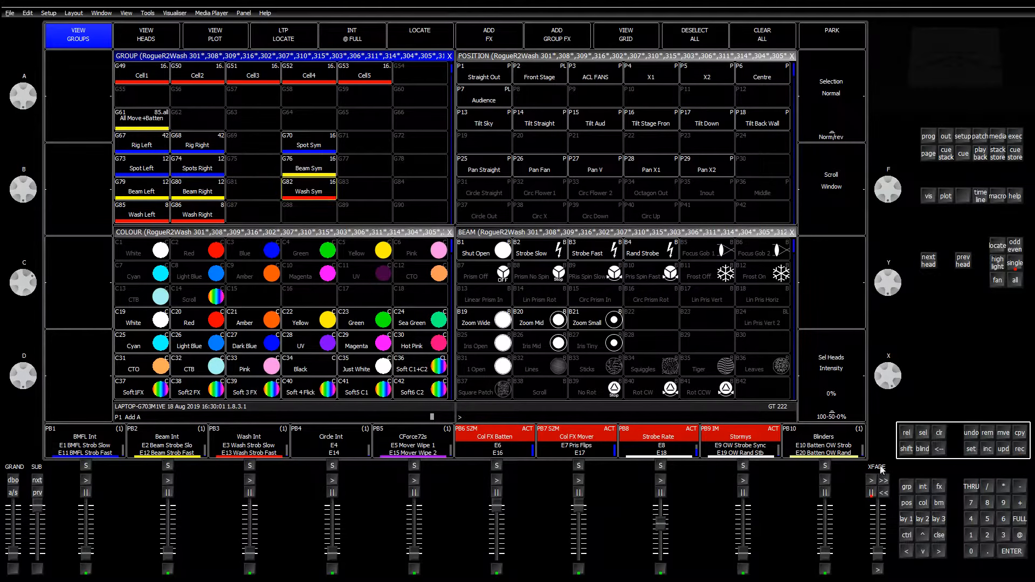
{"action": "left_click", "coordinate": [939, 433]}
Try the Dim Out In effect on the Wash Sym group, examine its FX parameters, and clear the programmer
{"action": "left_click", "coordinate": [317, 198]}
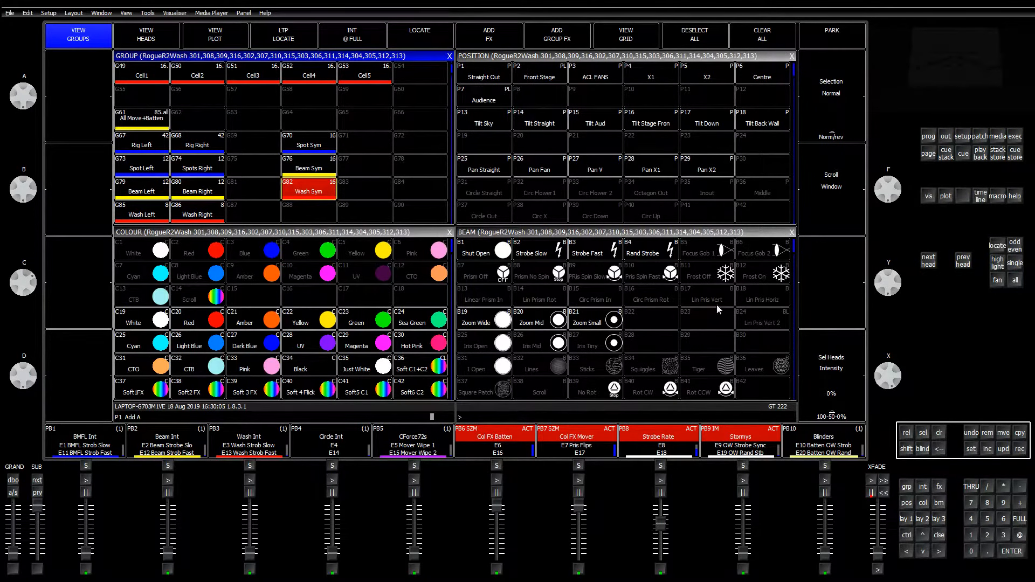
{"action": "left_click", "coordinate": [942, 490]}
{"action": "left_click", "coordinate": [588, 284]}
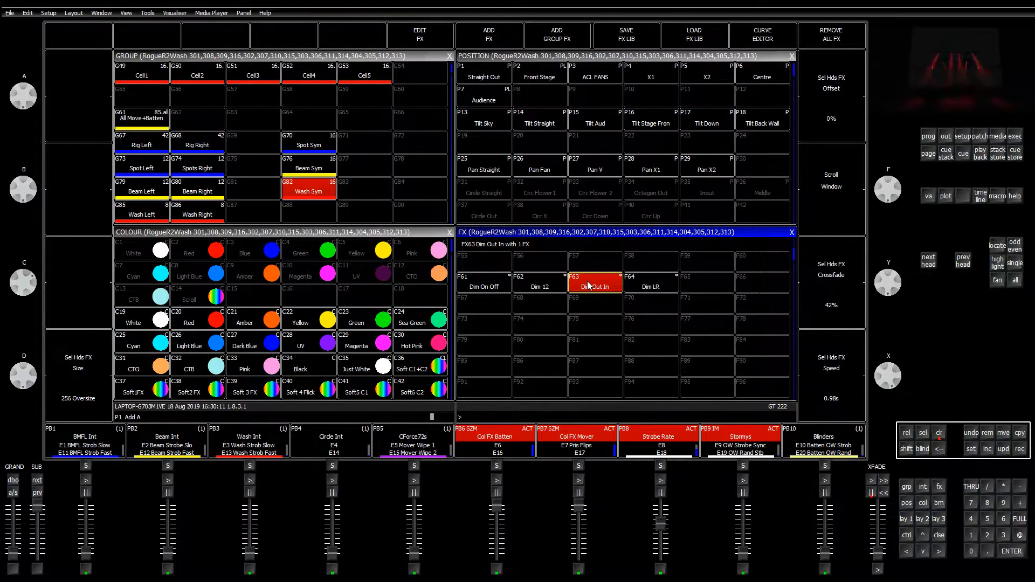
{"action": "left_click", "coordinate": [928, 135]}
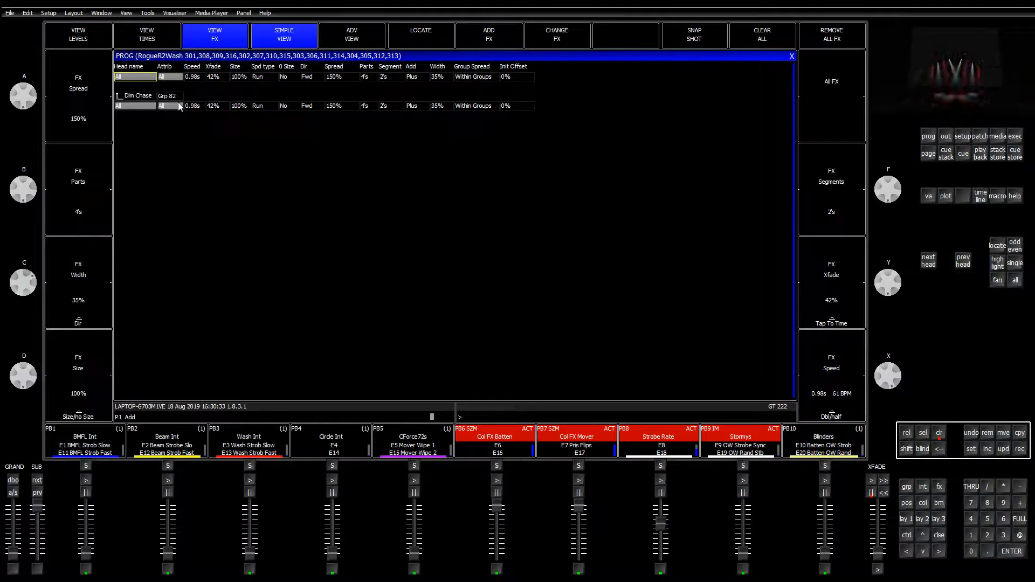
{"action": "left_click", "coordinate": [939, 433]}
Select the Wash Sym group and examine its heads in the output plan
{"action": "left_click", "coordinate": [931, 535]}
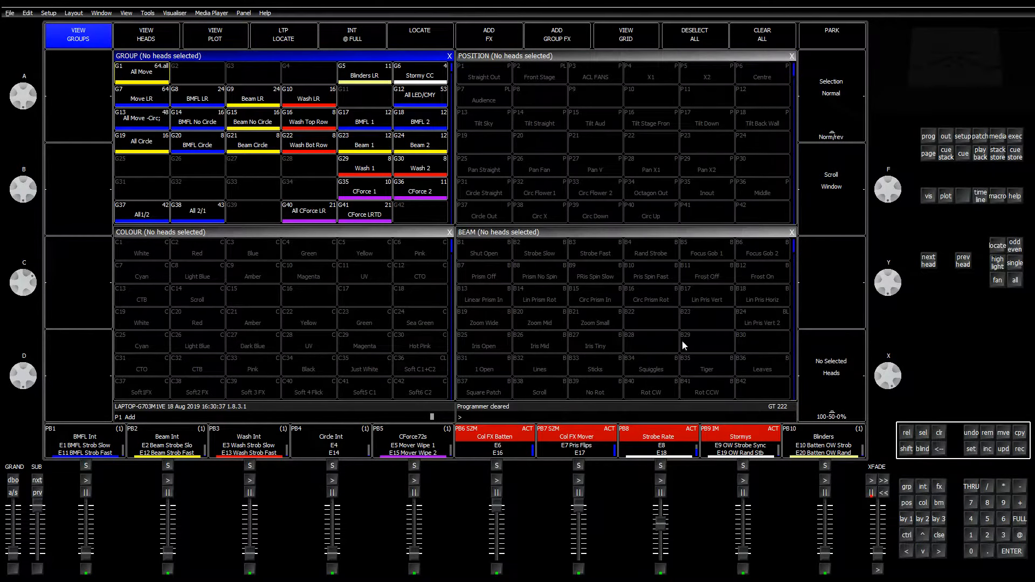
{"action": "left_click", "coordinate": [909, 518]}
{"action": "left_click", "coordinate": [910, 519]}
{"action": "scroll", "coordinate": [260, 211], "scroll_direction": "down", "scroll_amount": 2}
{"action": "scroll", "coordinate": [260, 212], "scroll_direction": "down", "scroll_amount": 2}
{"action": "left_click", "coordinate": [303, 163]}
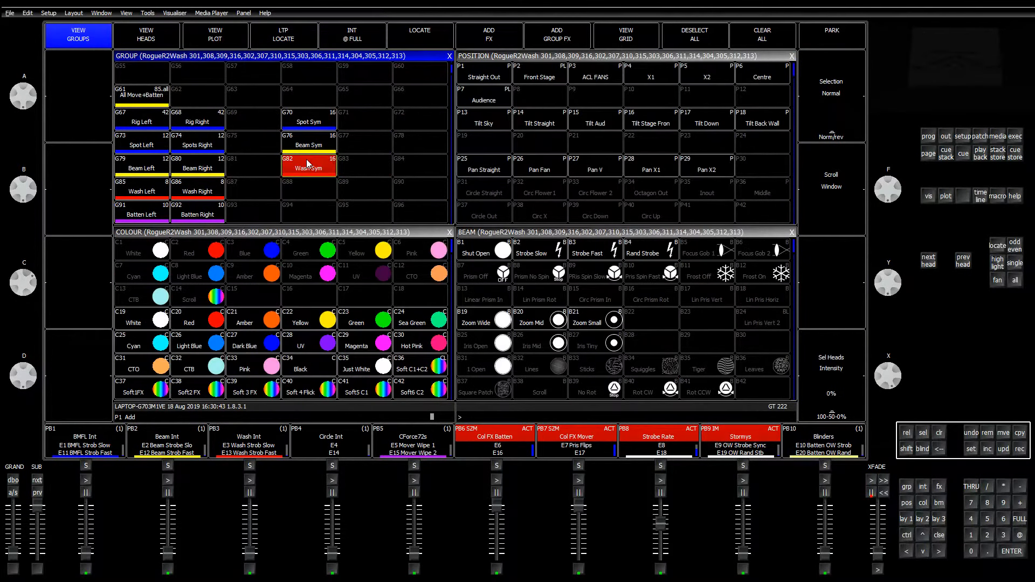
{"action": "left_click", "coordinate": [946, 138]}
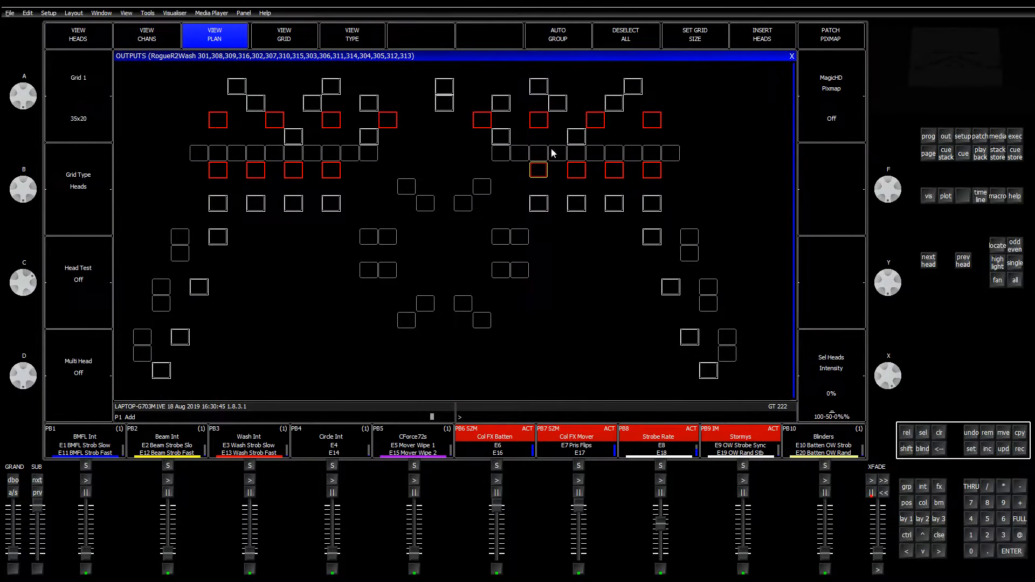
{"action": "left_click", "coordinate": [218, 126]}
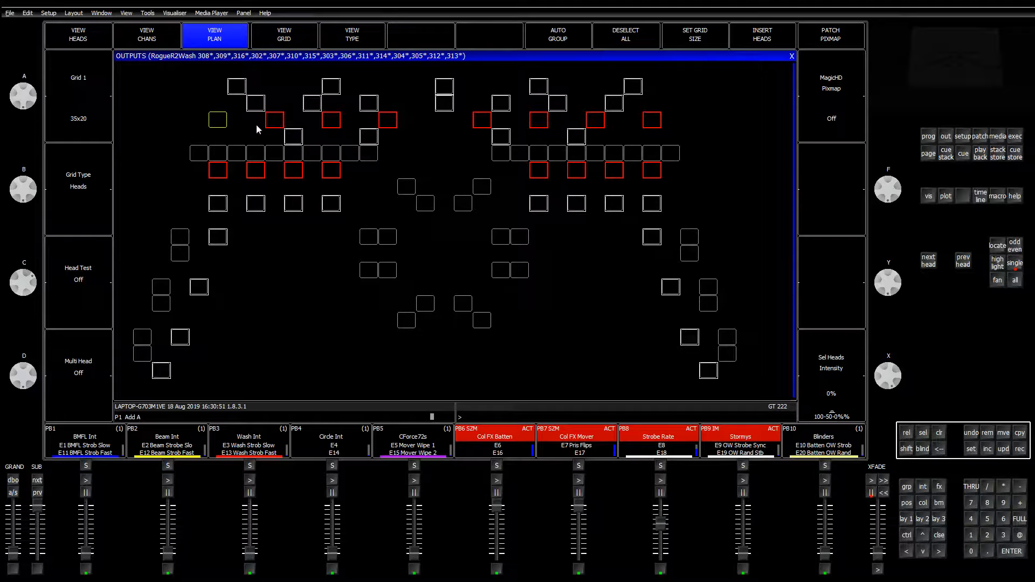
{"action": "left_click", "coordinate": [219, 122]}
{"action": "left_click", "coordinate": [271, 124]}
{"action": "left_click", "coordinate": [328, 122]}
{"action": "left_click", "coordinate": [386, 121]}
{"action": "left_click_drag", "start_coordinate": [452, 128], "coordinate": [467, 148]}
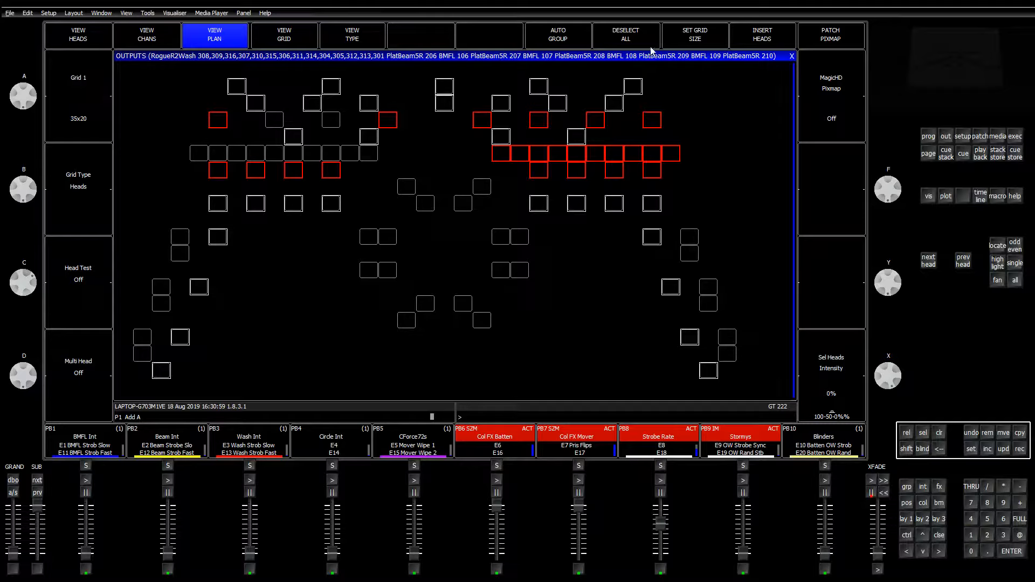
{"action": "left_click", "coordinate": [625, 38]}
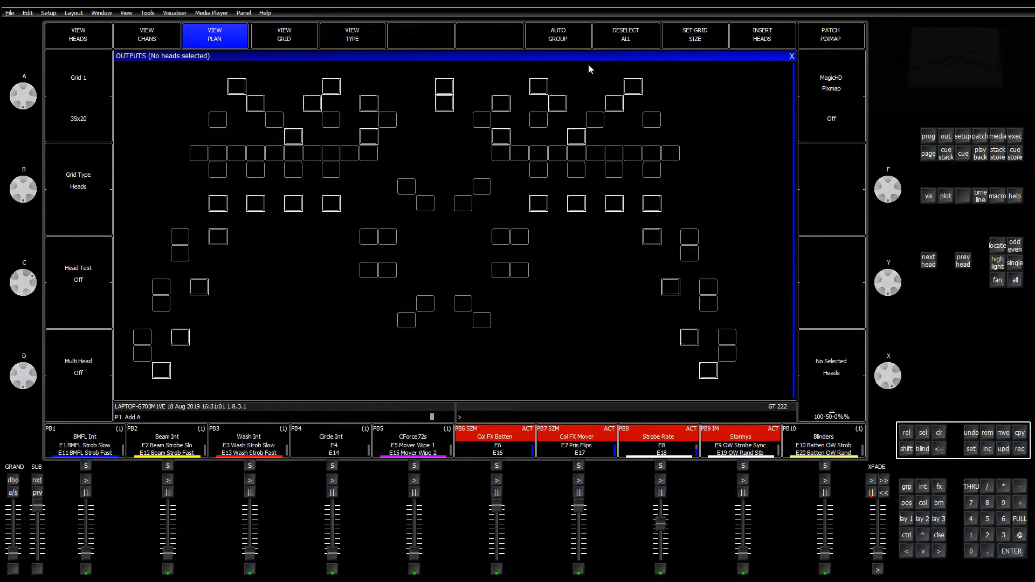
Select the top-row wash heads in mirrored pairs from the outermost inward, starting with 301 and 308
{"action": "left_click", "coordinate": [652, 120]}
{"action": "left_click", "coordinate": [218, 120]}
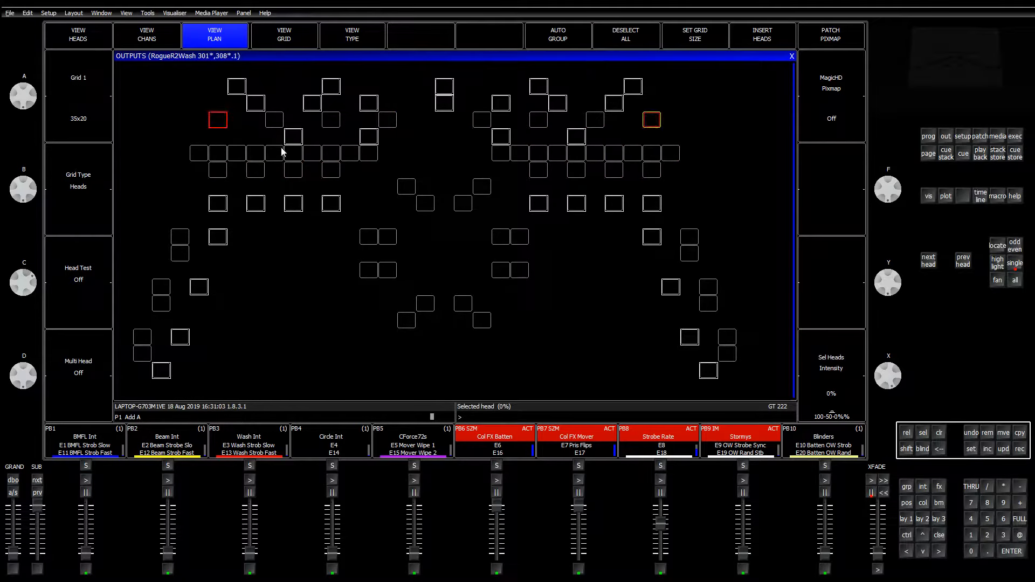
{"action": "left_click", "coordinate": [274, 120]}
{"action": "left_click", "coordinate": [597, 124]}
{"action": "left_click", "coordinate": [331, 119]}
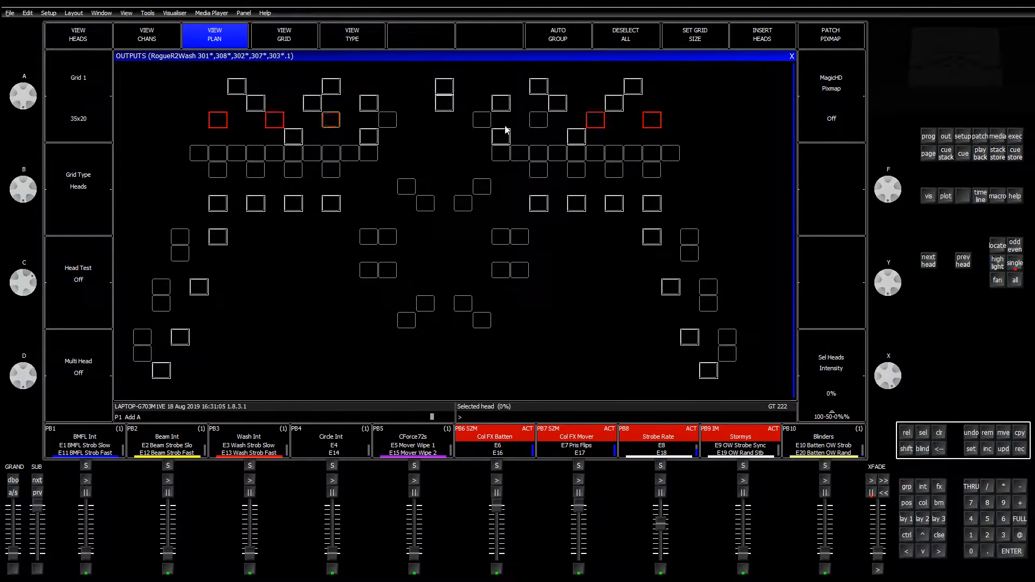
{"action": "left_click", "coordinate": [538, 120]}
{"action": "left_click", "coordinate": [390, 120]}
{"action": "left_click", "coordinate": [482, 119]}
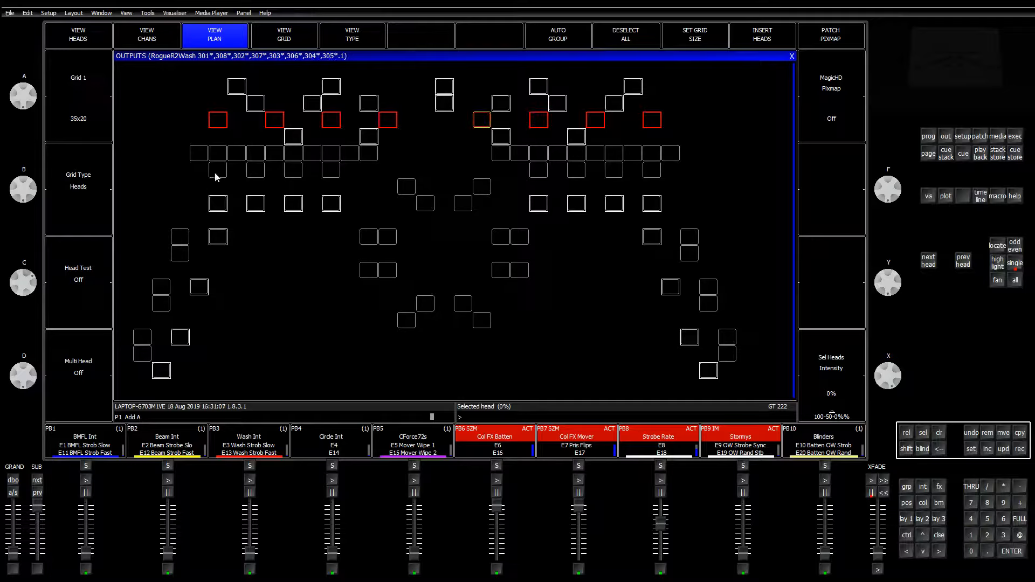
Add the bottom-row wash heads in mirrored pairs inward, starting with 309 and 316, and set the selection to element .0
{"action": "left_click", "coordinate": [218, 170]}
{"action": "left_click", "coordinate": [651, 170]}
{"action": "left_click", "coordinate": [255, 170]}
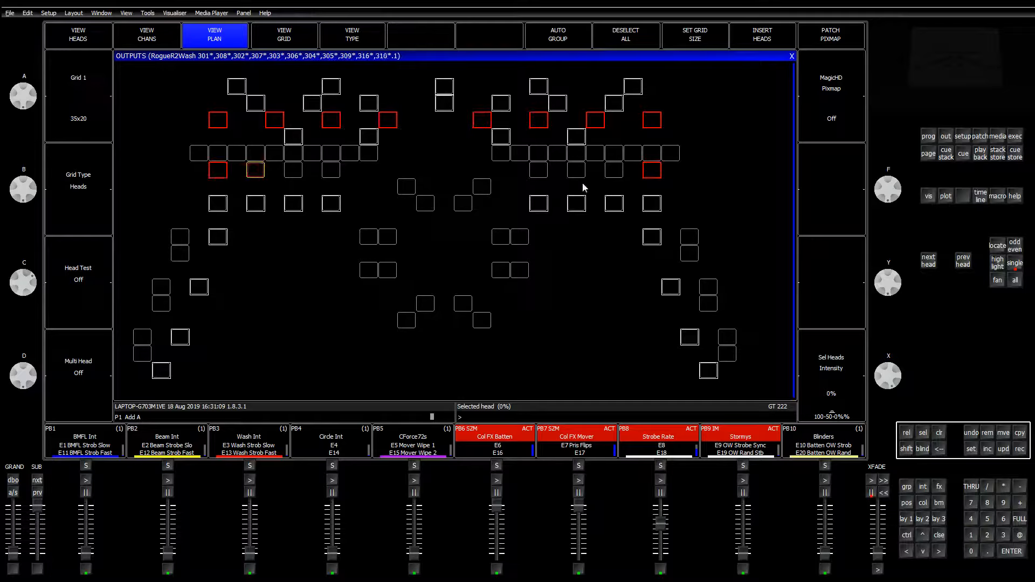
{"action": "left_click", "coordinate": [614, 170]}
{"action": "left_click", "coordinate": [295, 171]}
{"action": "left_click", "coordinate": [576, 171]}
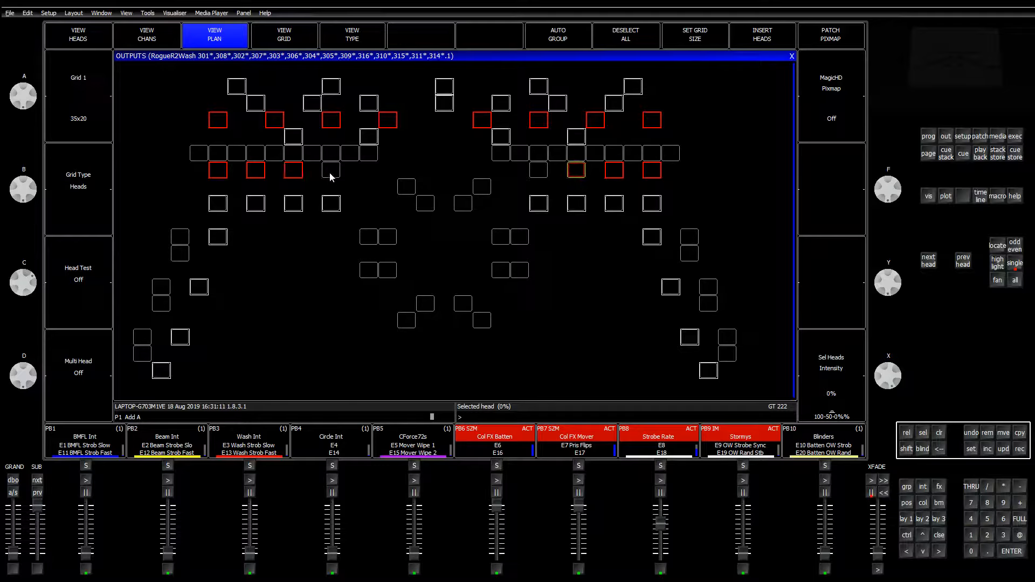
{"action": "left_click", "coordinate": [331, 171]}
{"action": "left_click", "coordinate": [539, 172]}
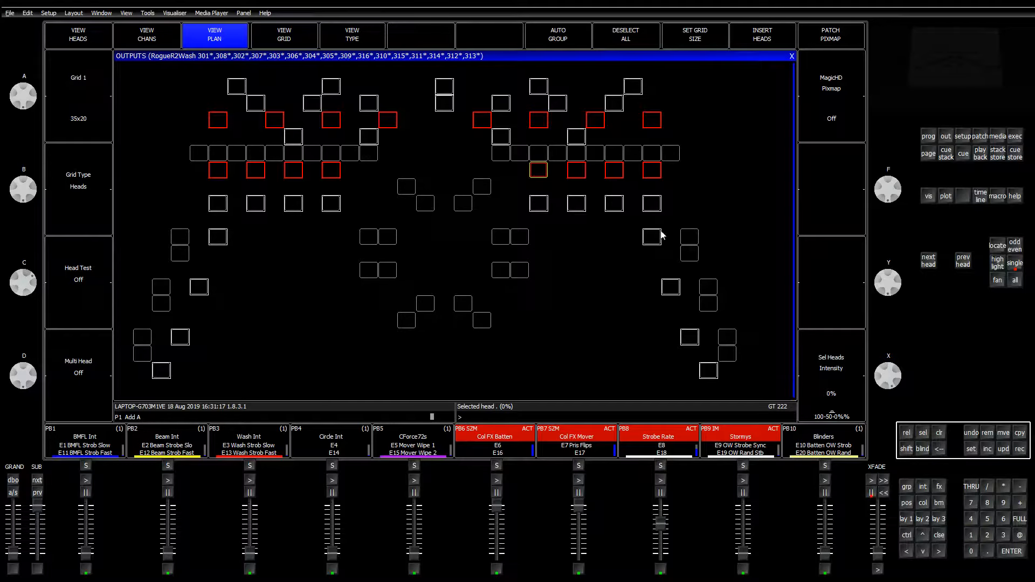
Record the new head order over the existing Wash Sym group, replacing it, and clear the programmer
{"action": "left_click", "coordinate": [791, 56]}
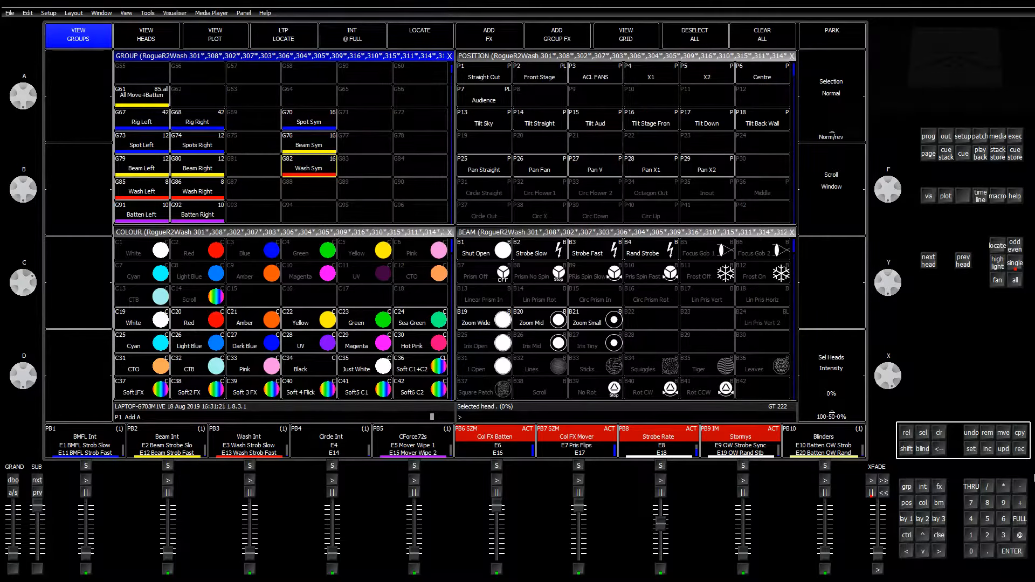
{"action": "left_click", "coordinate": [330, 167]}
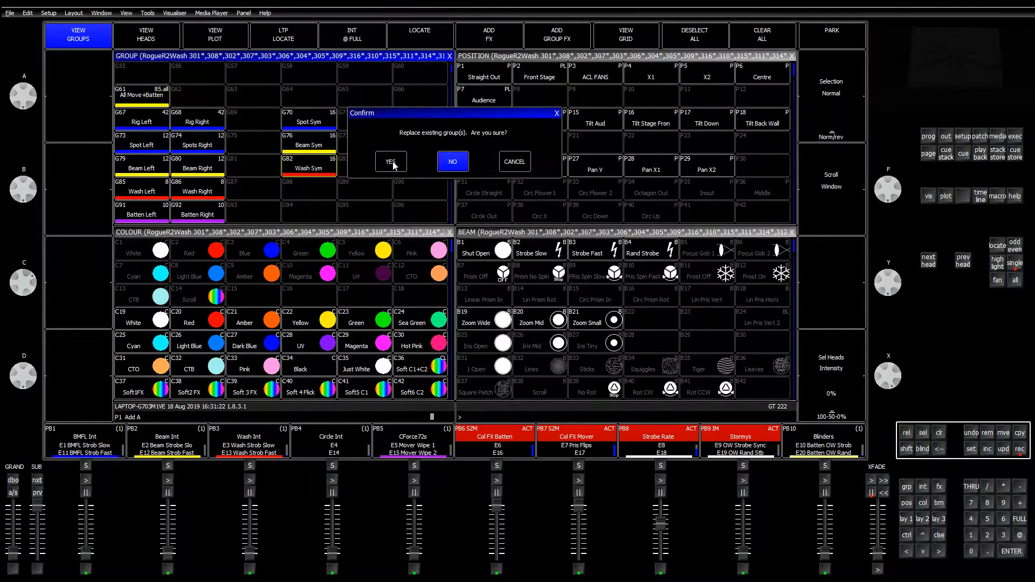
{"action": "key", "text": "Return"}
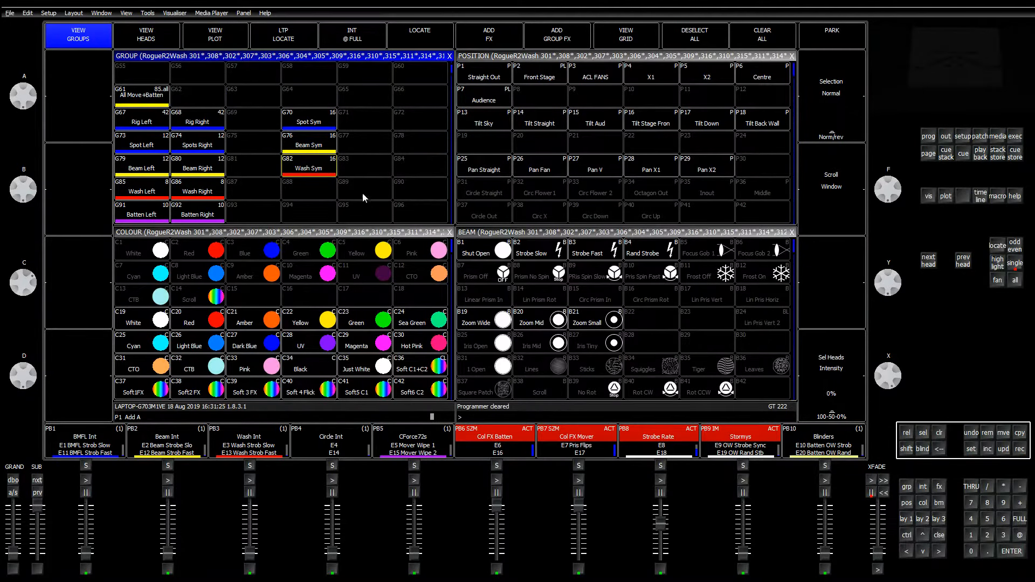
Apply the Dim Out In effect to the Wash Sym group, record it in the execute grid below Beam Outin, and clear the programmer
{"action": "left_click", "coordinate": [329, 168]}
{"action": "left_click", "coordinate": [940, 488]}
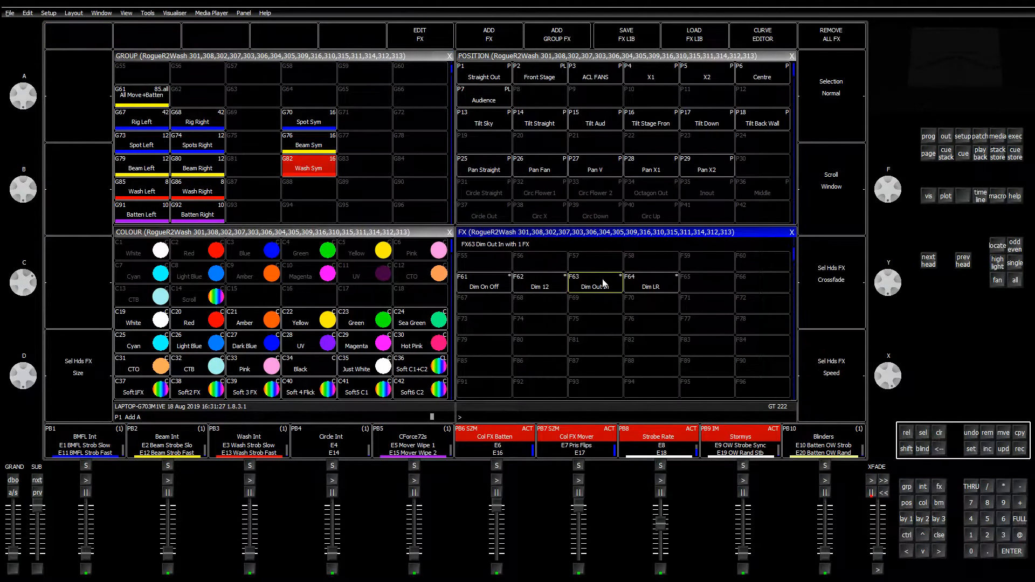
{"action": "left_click", "coordinate": [596, 289]}
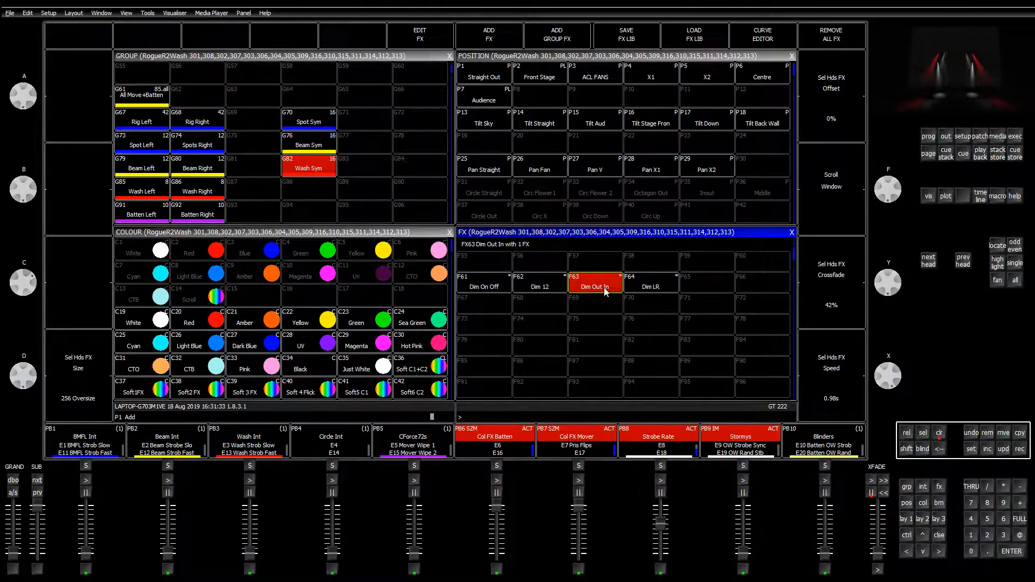
{"action": "left_click", "coordinate": [1017, 136]}
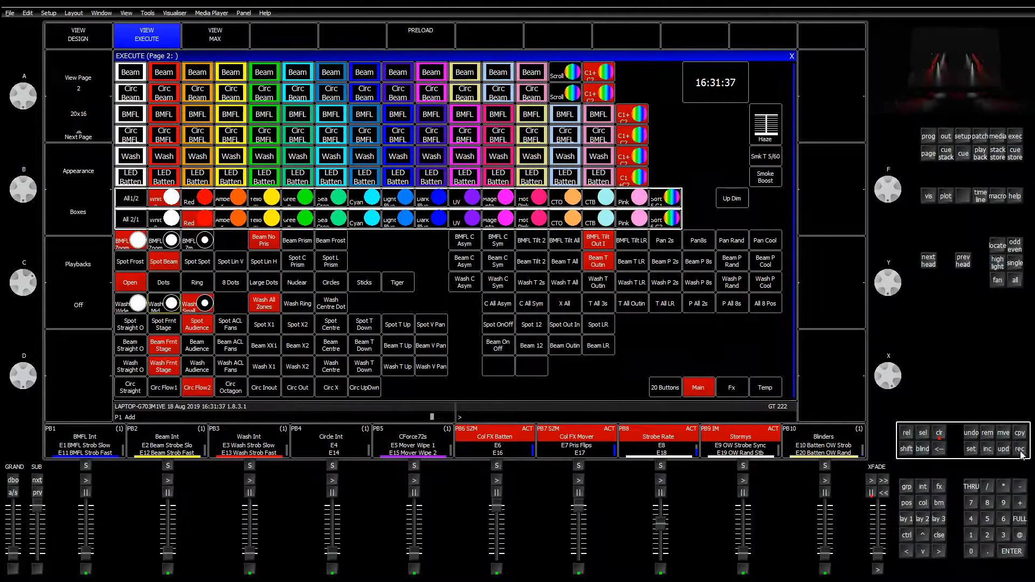
{"action": "left_click", "coordinate": [564, 367]}
{"action": "left_click", "coordinate": [939, 433]}
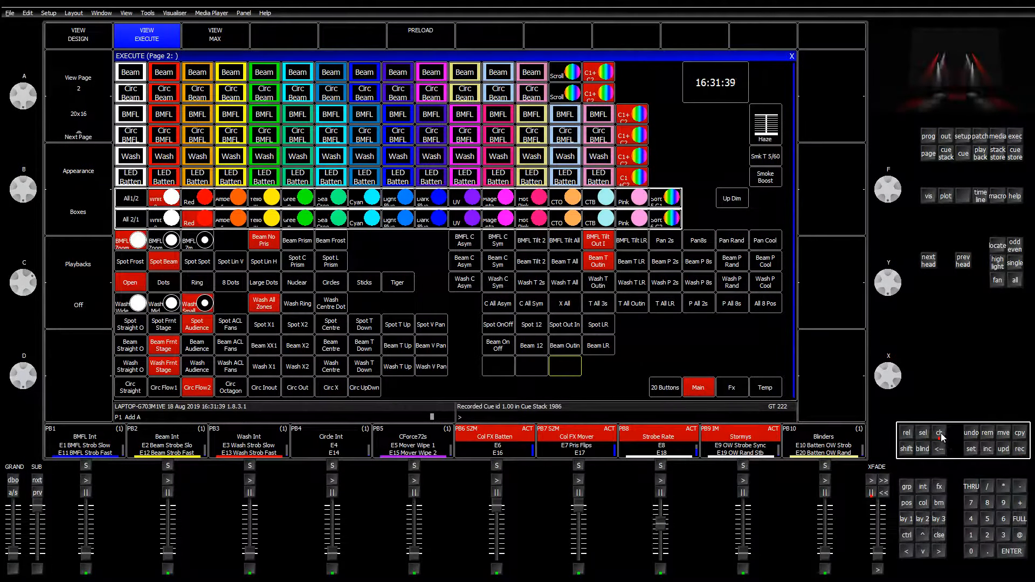
Apply the Dim LR effect to the Wash LR group, record it in the execute grid below Beam LR, and clear the programmer
{"action": "left_click", "coordinate": [904, 519]}
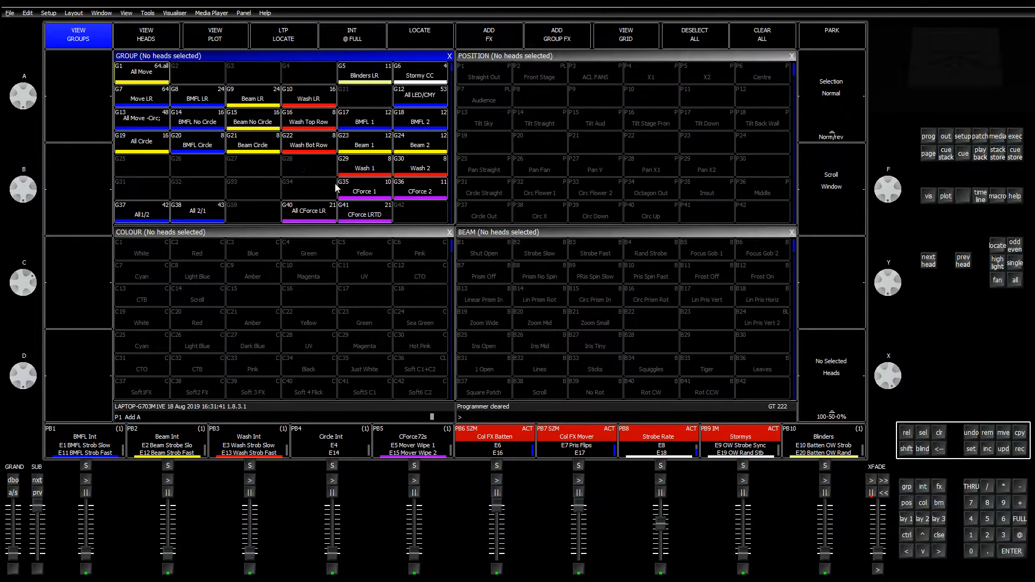
{"action": "left_click", "coordinate": [316, 101]}
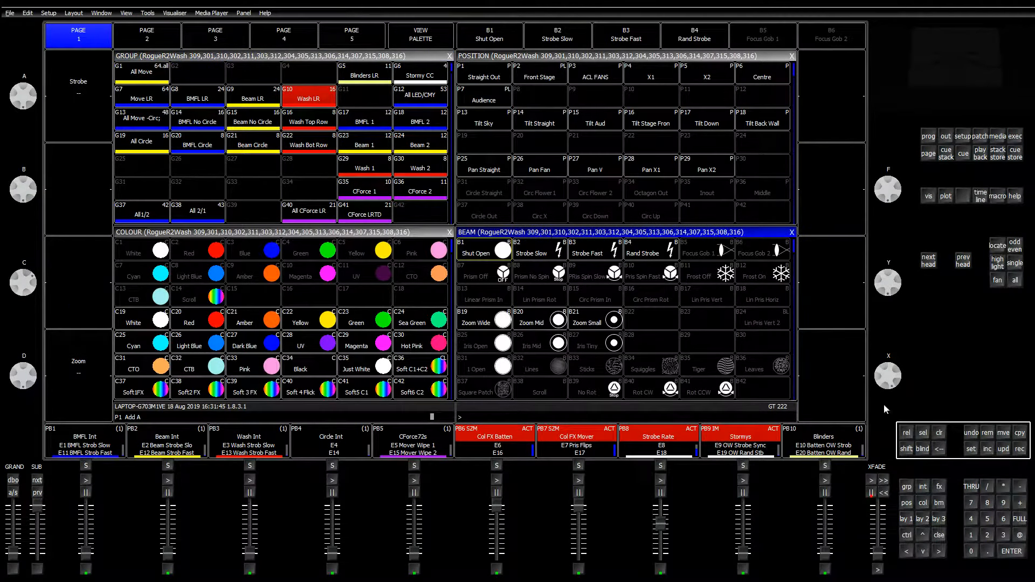
{"action": "left_click", "coordinate": [938, 488]}
{"action": "left_click", "coordinate": [655, 288]}
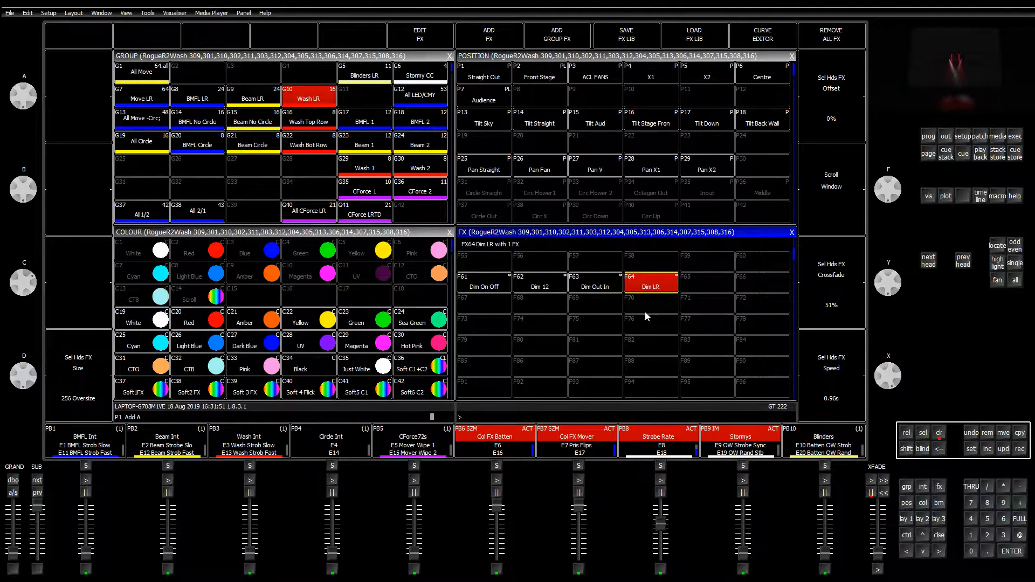
{"action": "left_click", "coordinate": [1015, 138]}
{"action": "left_click", "coordinate": [1019, 451]}
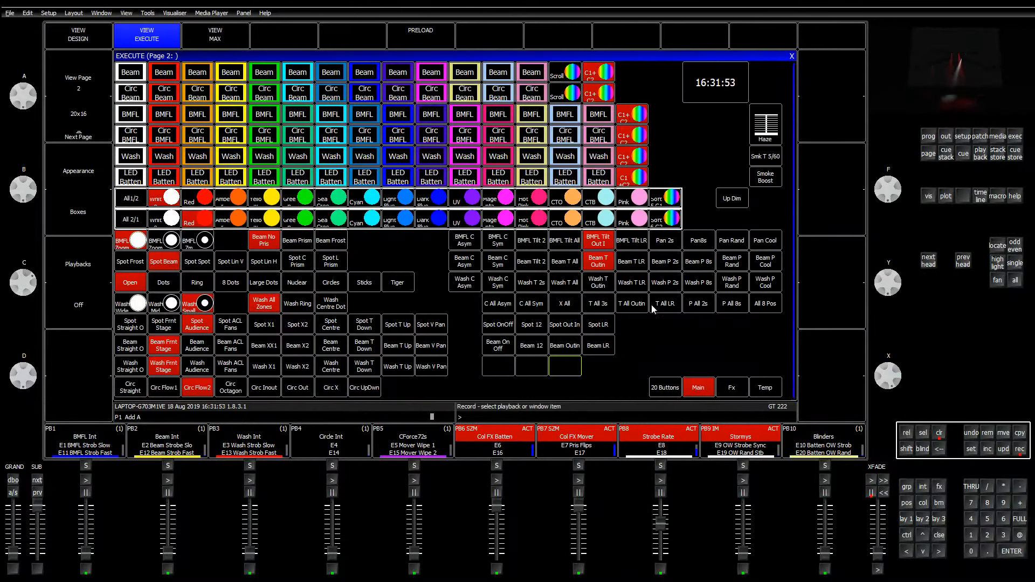
{"action": "left_click", "coordinate": [591, 363]}
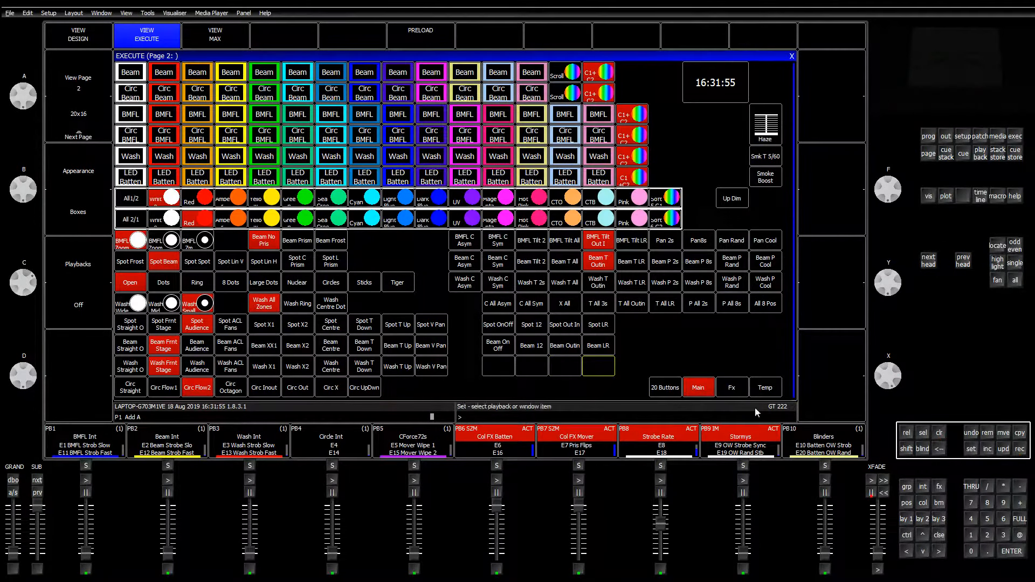
Name the first two wash dimmer effect buttons in the execute grid Wash On Off and Wash 12
{"action": "left_click", "coordinate": [495, 369]}
{"action": "type", "text": "Wash On Off"}
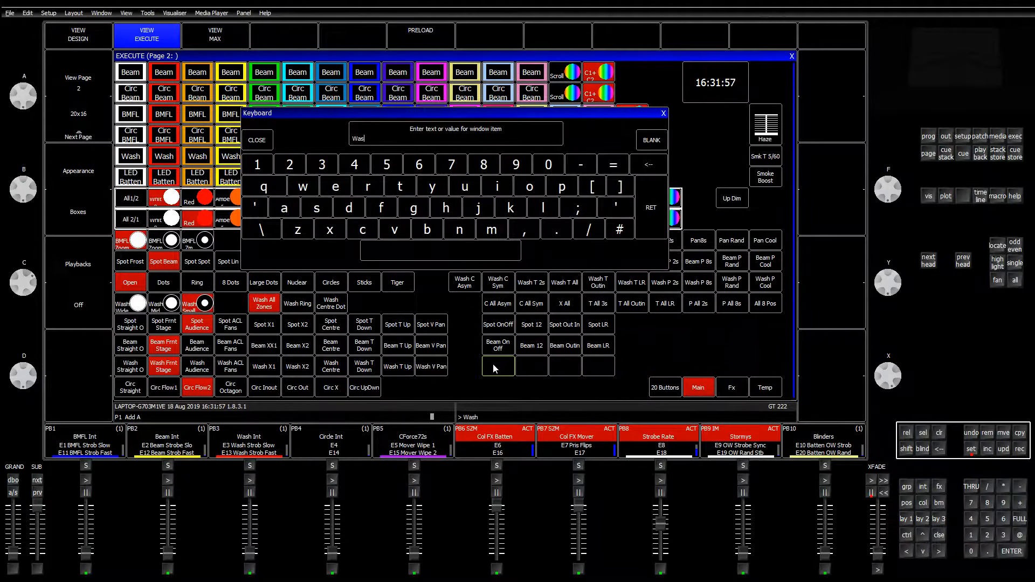
{"action": "key", "text": "Return"}
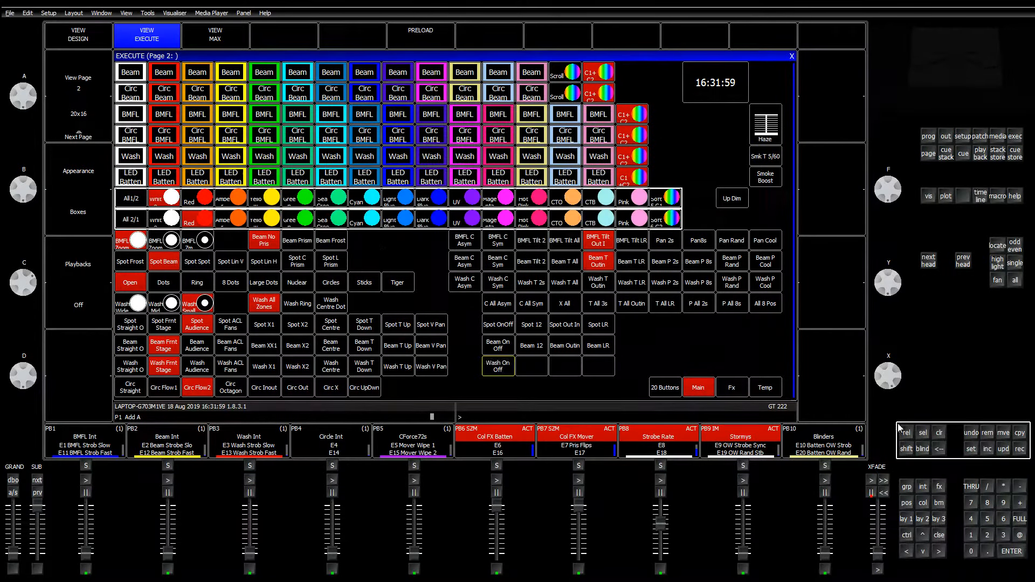
{"action": "left_click", "coordinate": [539, 366]}
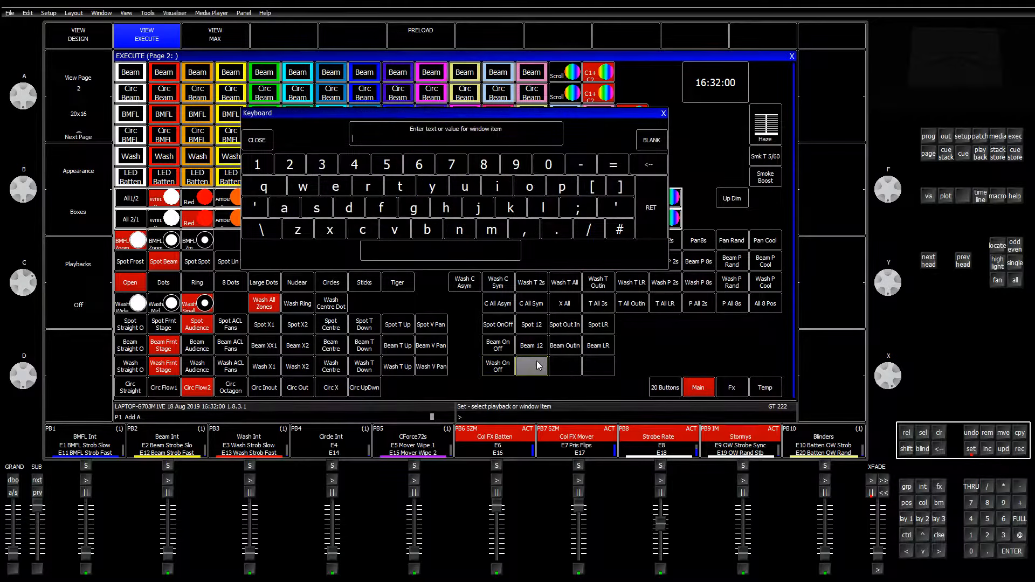
{"action": "type", "text": "Wash 124"}
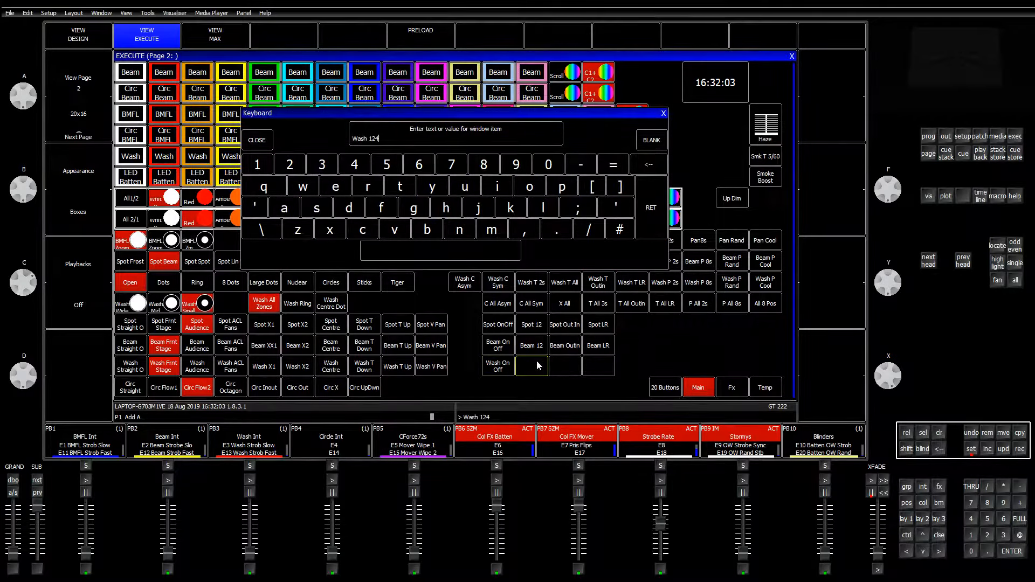
{"action": "key", "text": "BackSpace"}
{"action": "key", "text": "Return"}
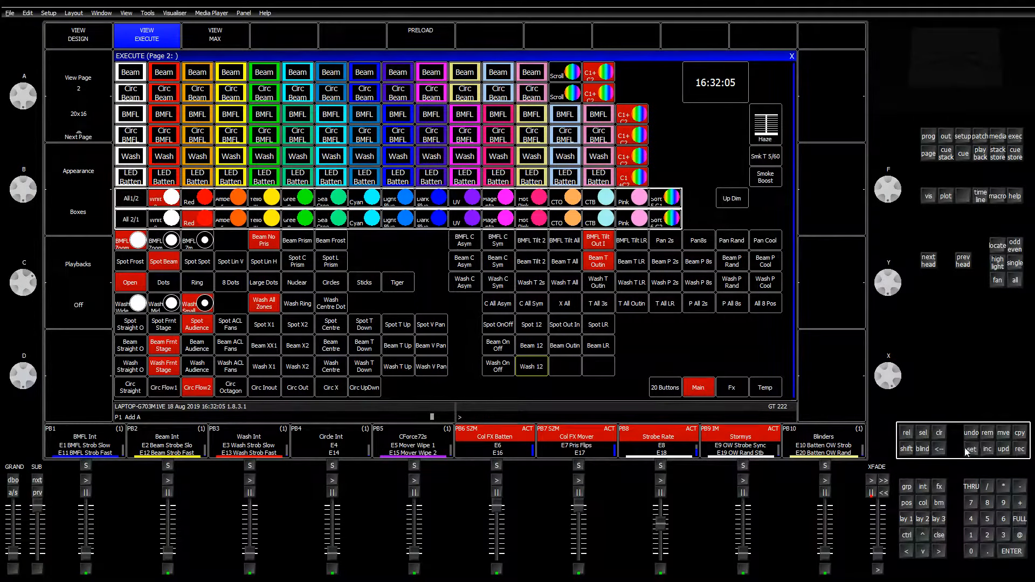
Name the remaining two wash dimmer effect buttons in the execute grid Wash Out In and Wash LR
{"action": "left_click", "coordinate": [967, 449]}
{"action": "left_click", "coordinate": [571, 368]}
{"action": "type", "text": "Wa"}
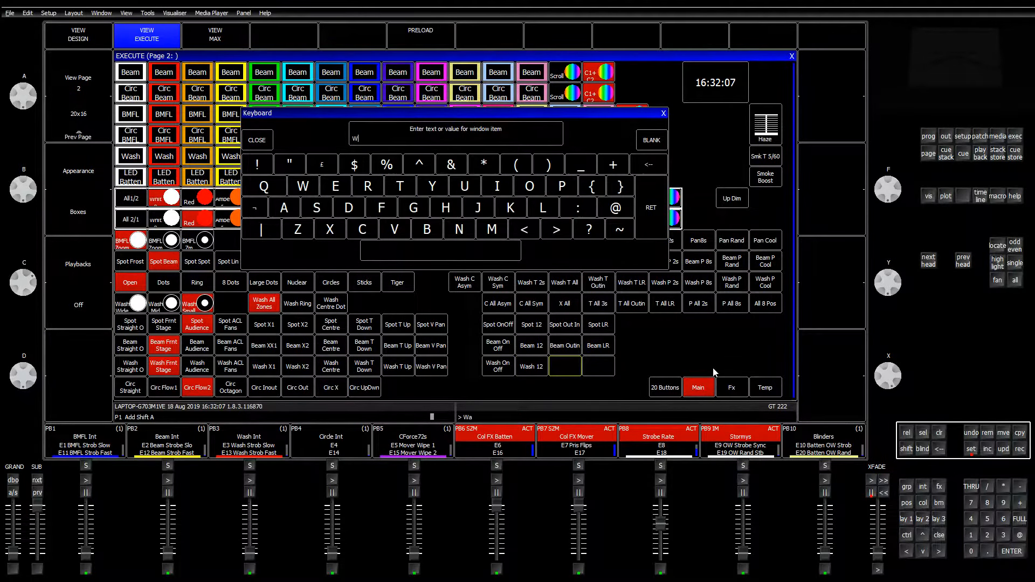
{"action": "type", "text": "sh Out "}
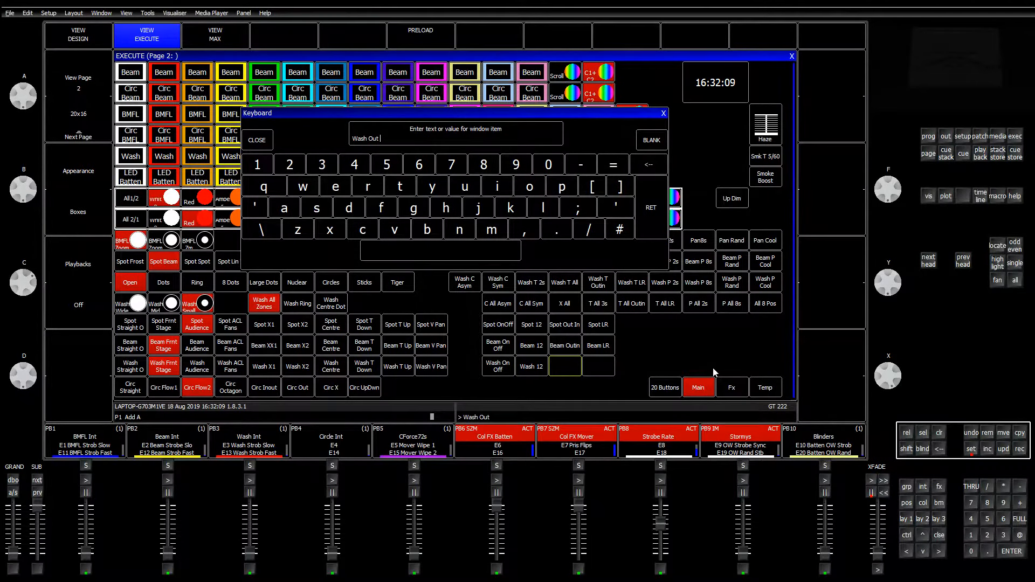
{"action": "type", "text": "In"}
{"action": "key", "text": "Return"}
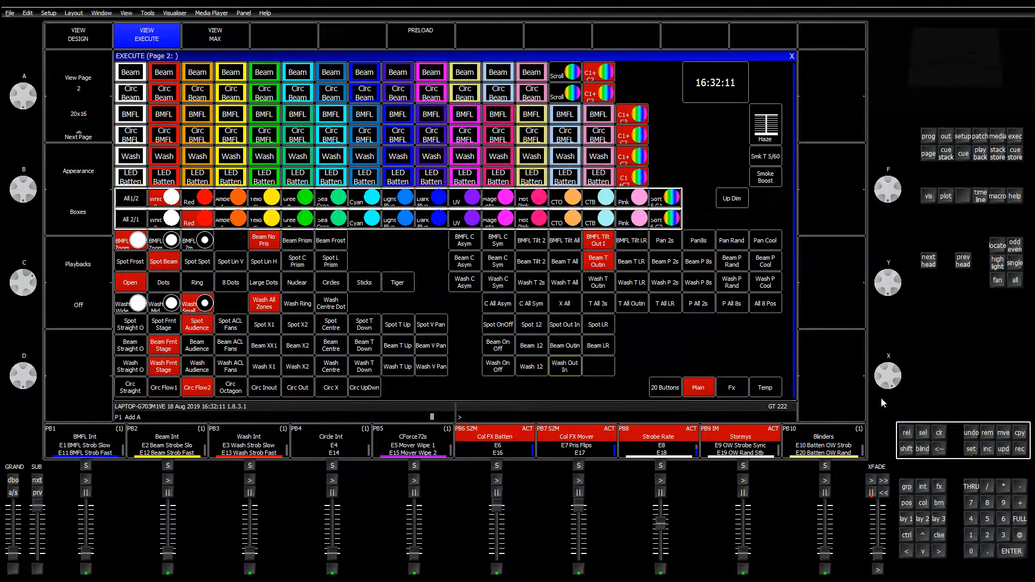
{"action": "left_click", "coordinate": [970, 450]}
{"action": "left_click", "coordinate": [602, 375]}
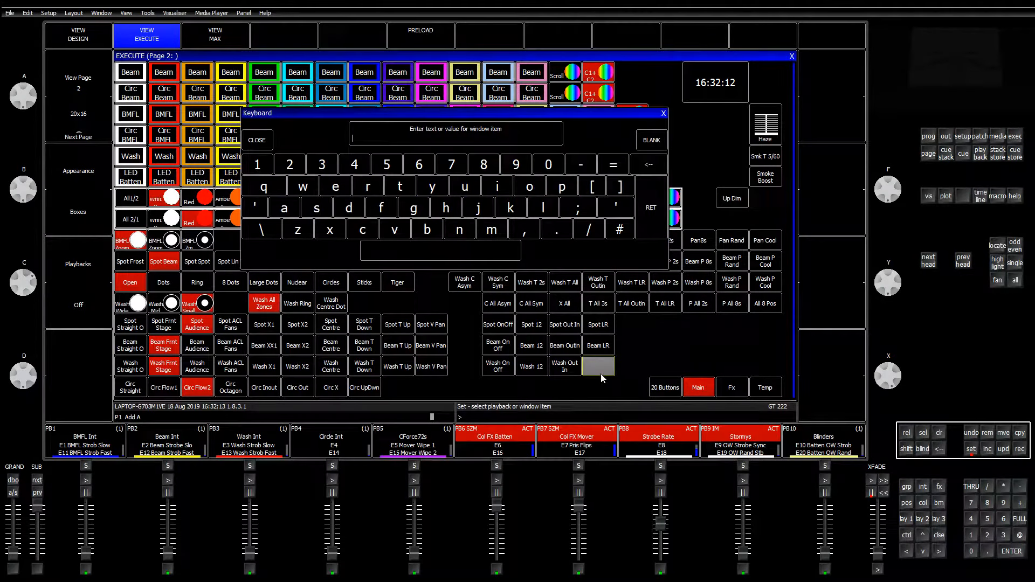
{"action": "type", "text": "Wash LR"}
{"action": "key", "text": "Return"}
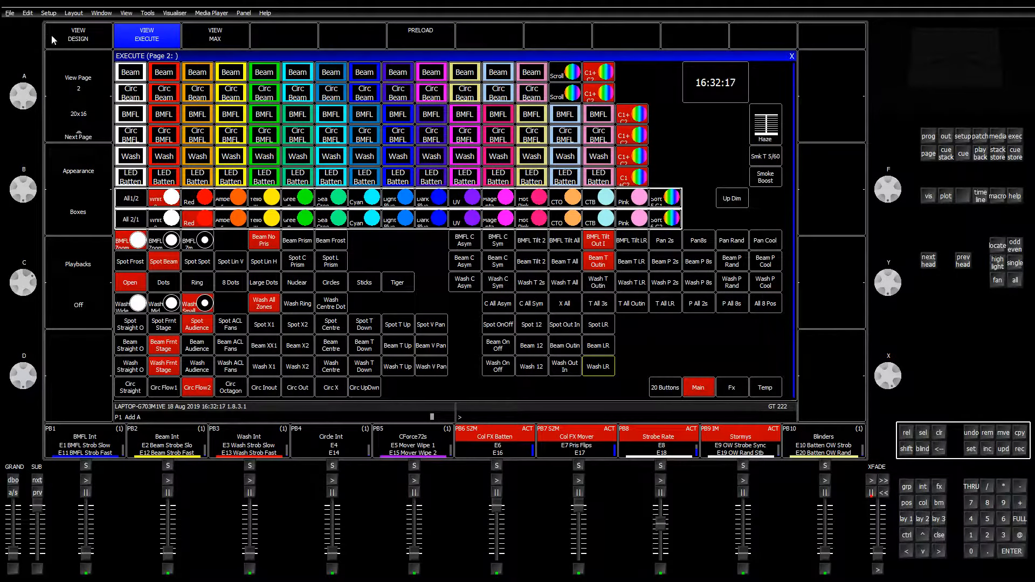
Set the four wash dimmer effect buttons, Wash On Off through Wash LR, to Solo in the execute grid's design view
{"action": "left_click", "coordinate": [79, 34]}
{"action": "left_click_drag", "start_coordinate": [497, 369], "coordinate": [601, 370]}
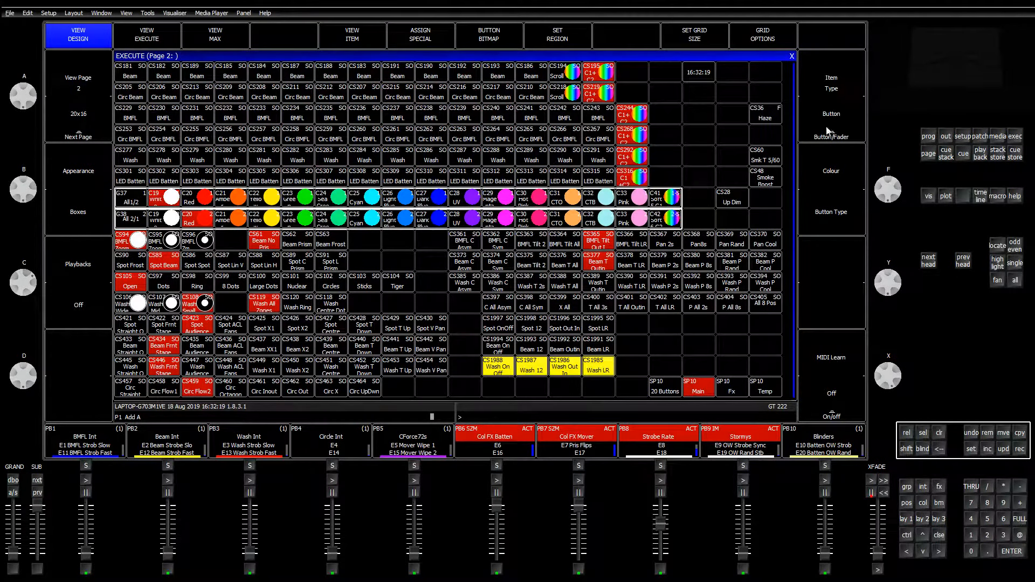
{"action": "left_click", "coordinate": [828, 130]}
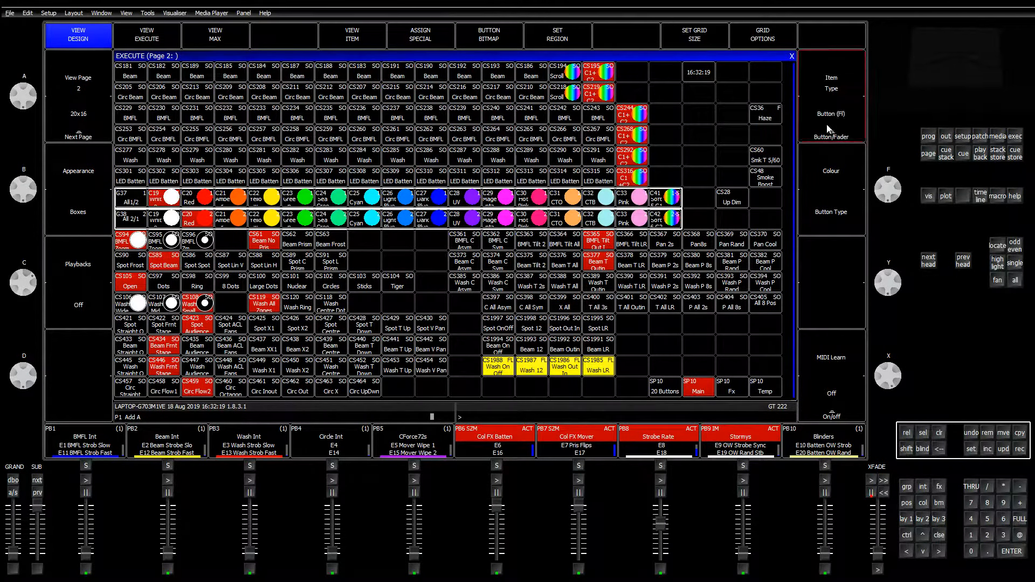
{"action": "left_click", "coordinate": [638, 370]}
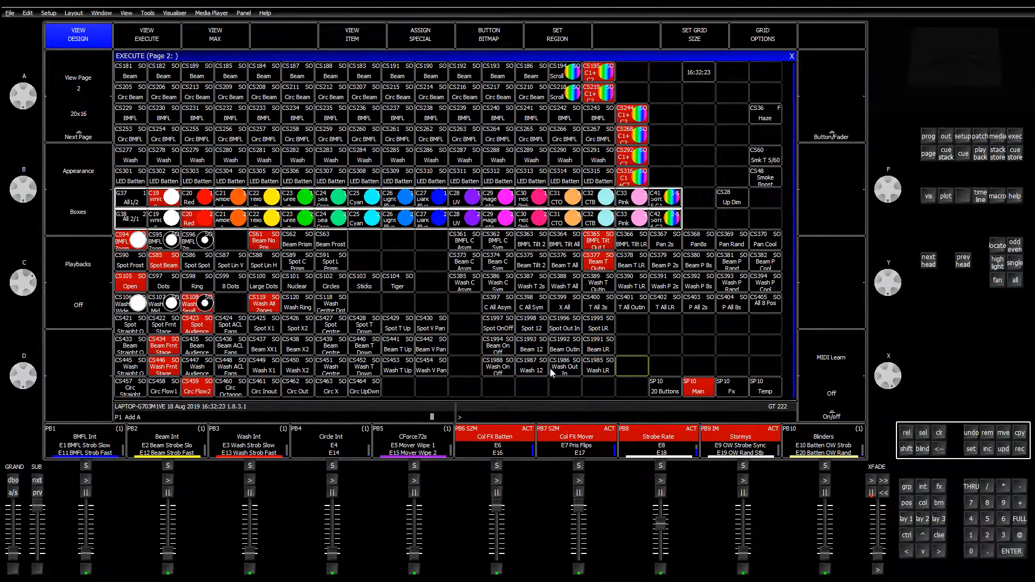
Toggle the Wash On Off effect, clear the programmer, and reselect the Wash LR group before returning to the execute grid
{"action": "left_click", "coordinate": [499, 369]}
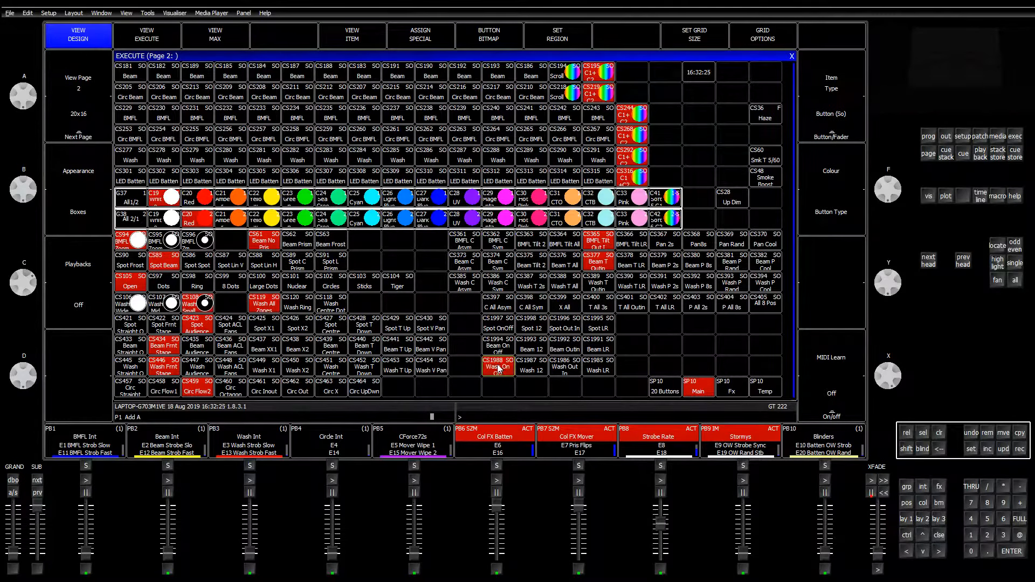
{"action": "left_click", "coordinate": [500, 369]}
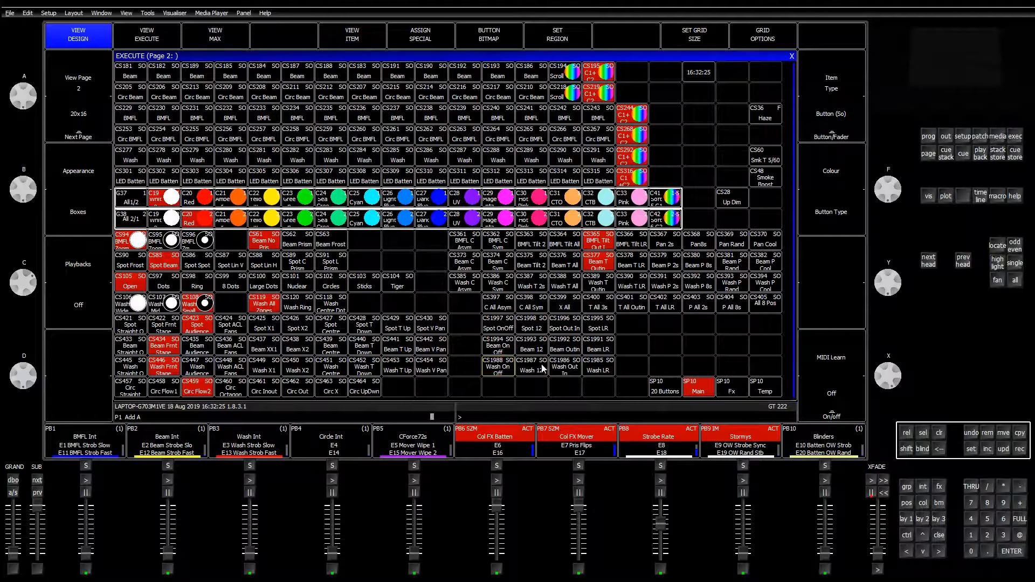
{"action": "left_click", "coordinate": [907, 519]}
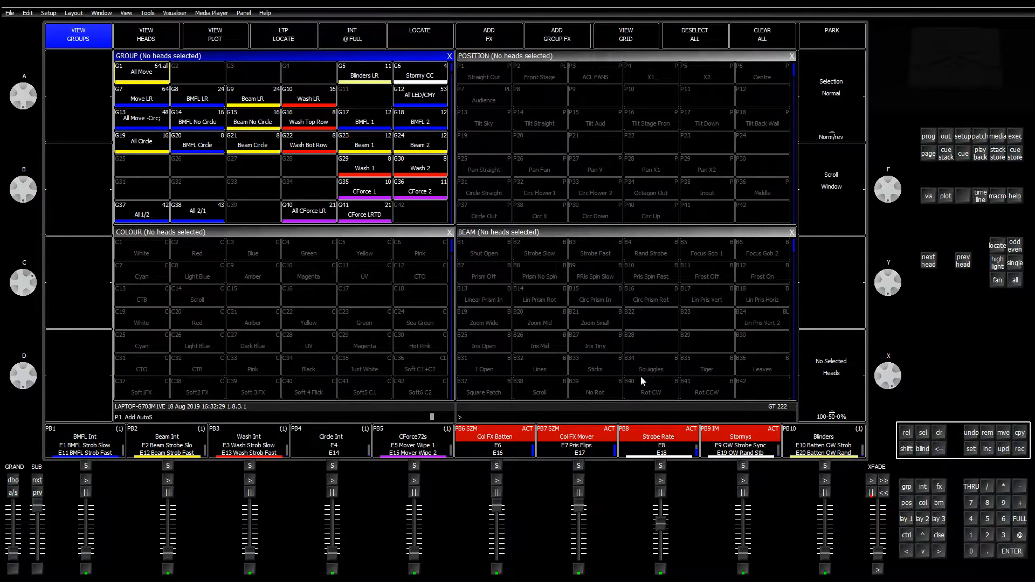
{"action": "left_click", "coordinate": [312, 96]}
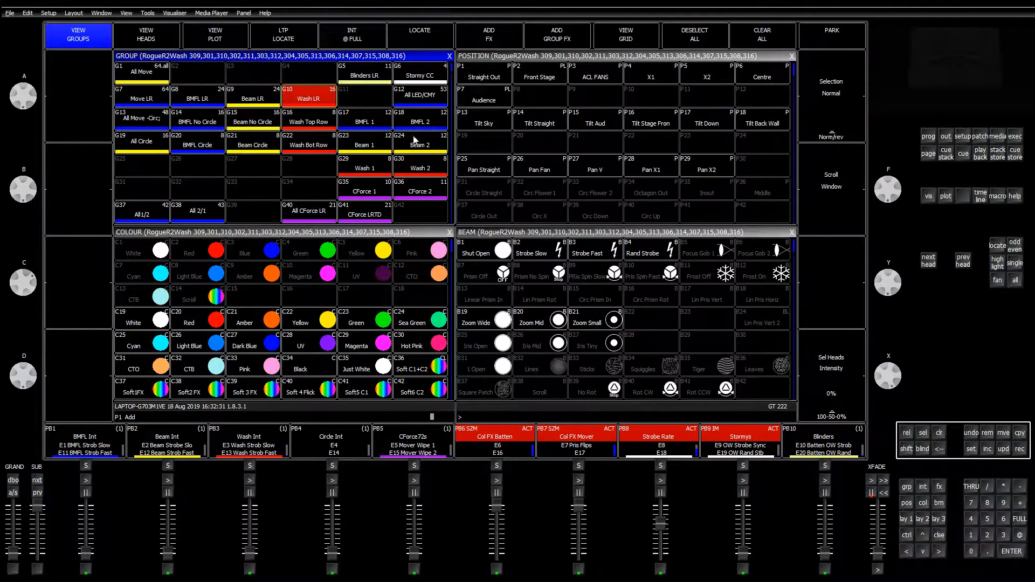
{"action": "left_click", "coordinate": [938, 441]}
{"action": "left_click", "coordinate": [314, 101]}
{"action": "left_click", "coordinate": [1013, 138]}
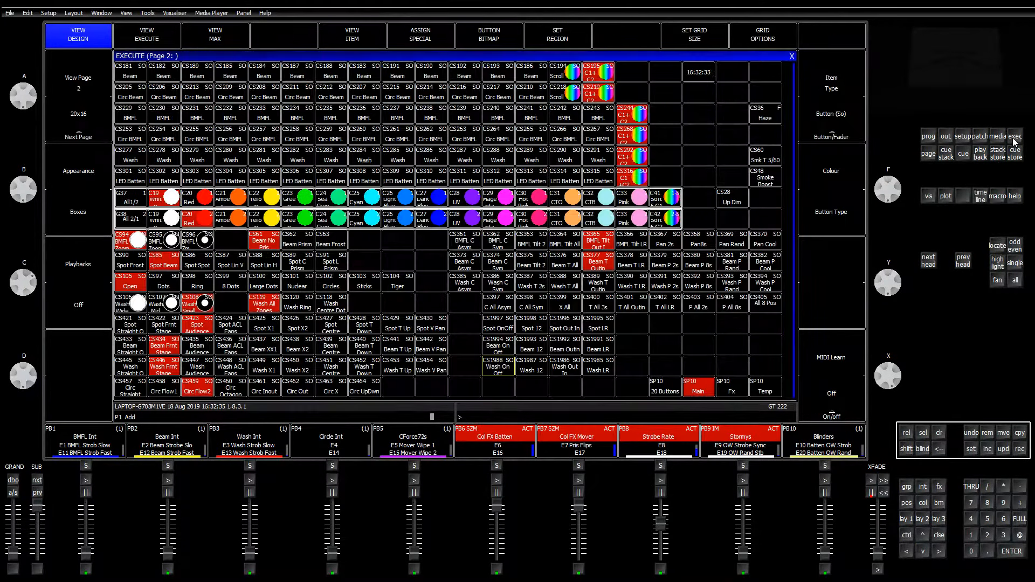
Run the four wash dimmer effects in turn, finish on Wash On Off, and clear the programmer
{"action": "left_click", "coordinate": [504, 369]}
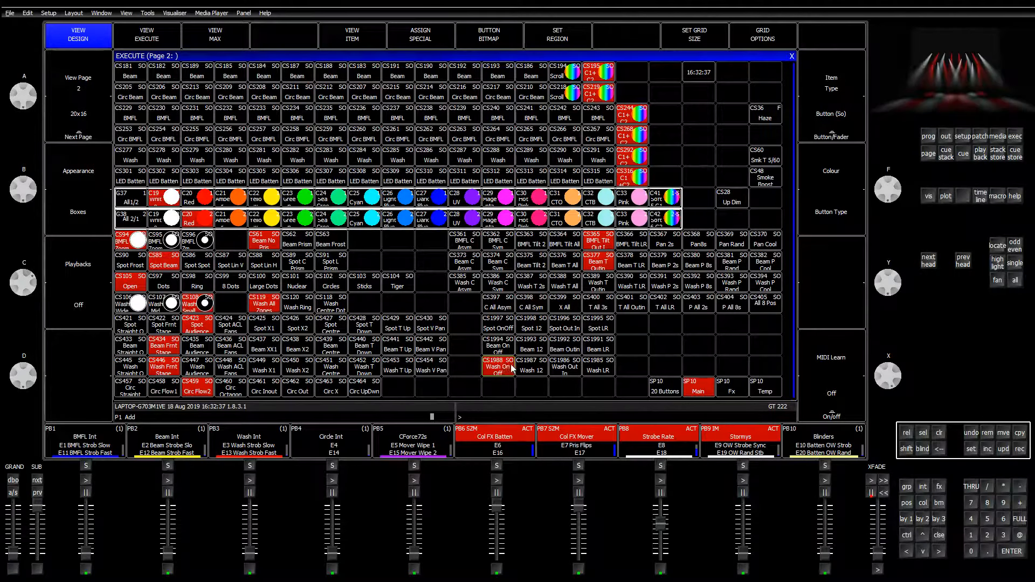
{"action": "left_click", "coordinate": [530, 371]}
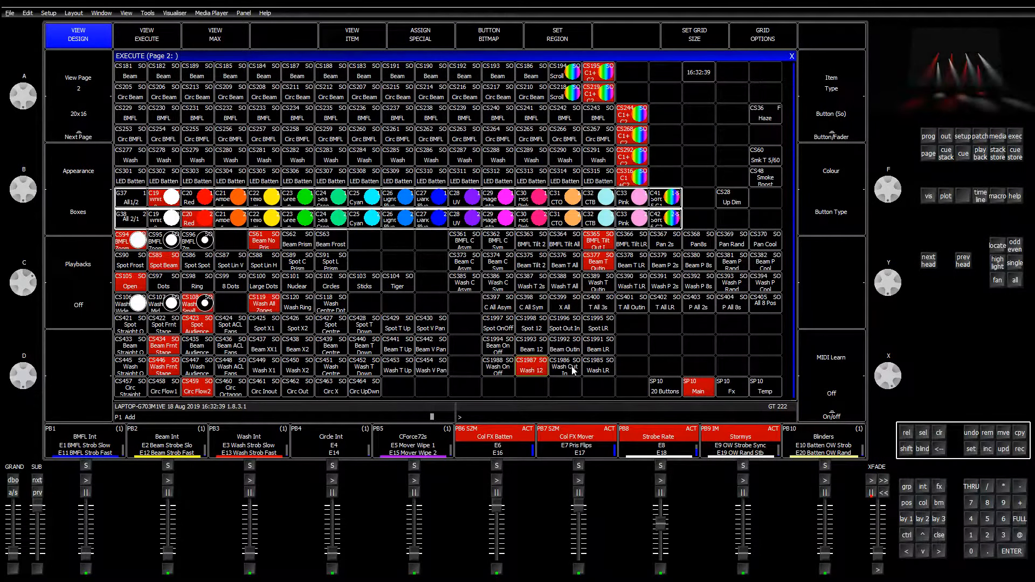
{"action": "left_click", "coordinate": [572, 370]}
{"action": "left_click", "coordinate": [600, 370]}
{"action": "left_click", "coordinate": [561, 370]}
{"action": "left_click", "coordinate": [530, 372]}
{"action": "left_click", "coordinate": [497, 372]}
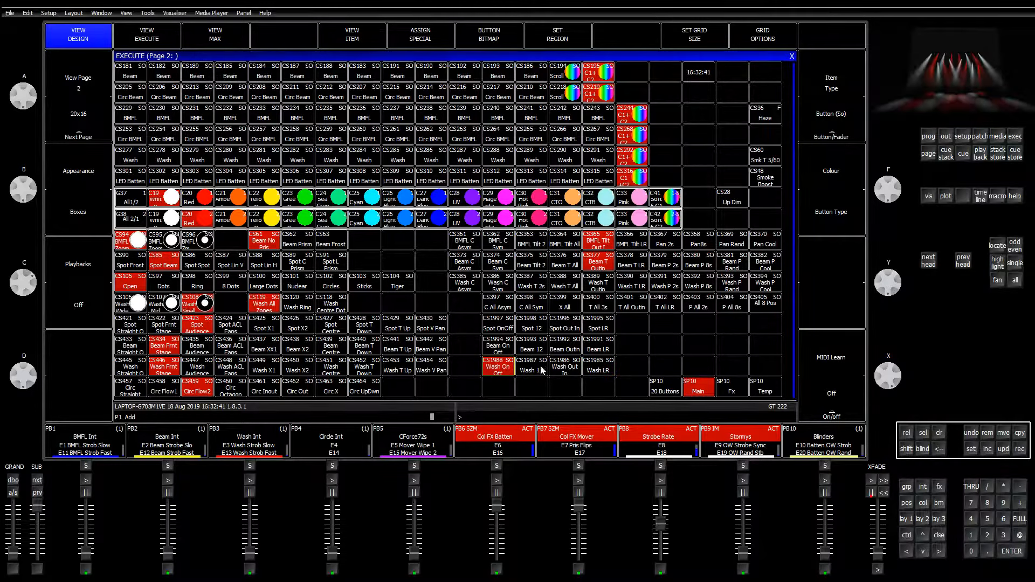
{"action": "left_click", "coordinate": [541, 370]}
{"action": "left_click", "coordinate": [572, 370]}
{"action": "left_click", "coordinate": [595, 372]}
{"action": "left_click", "coordinate": [503, 373]}
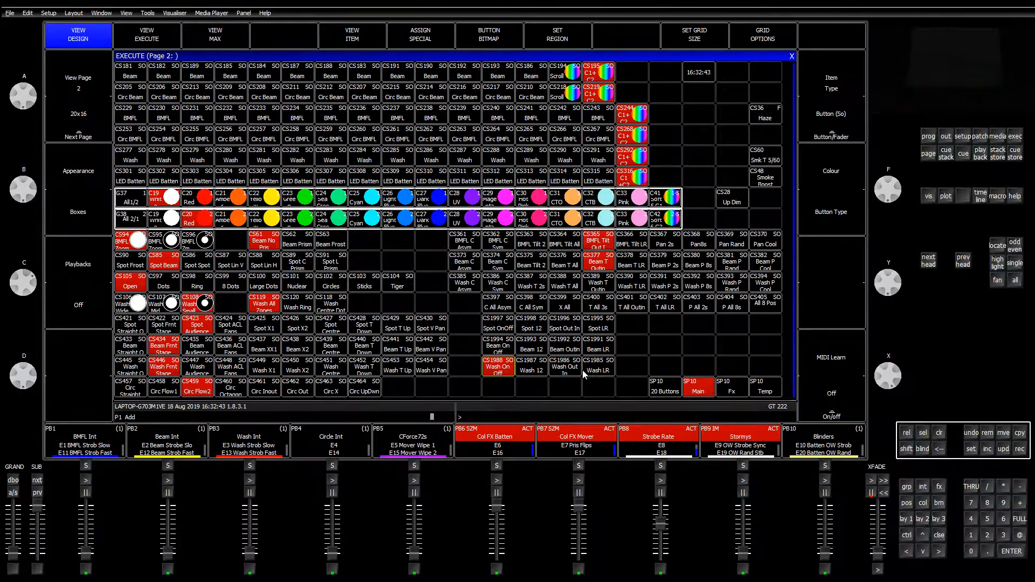
{"action": "left_click", "coordinate": [940, 437]}
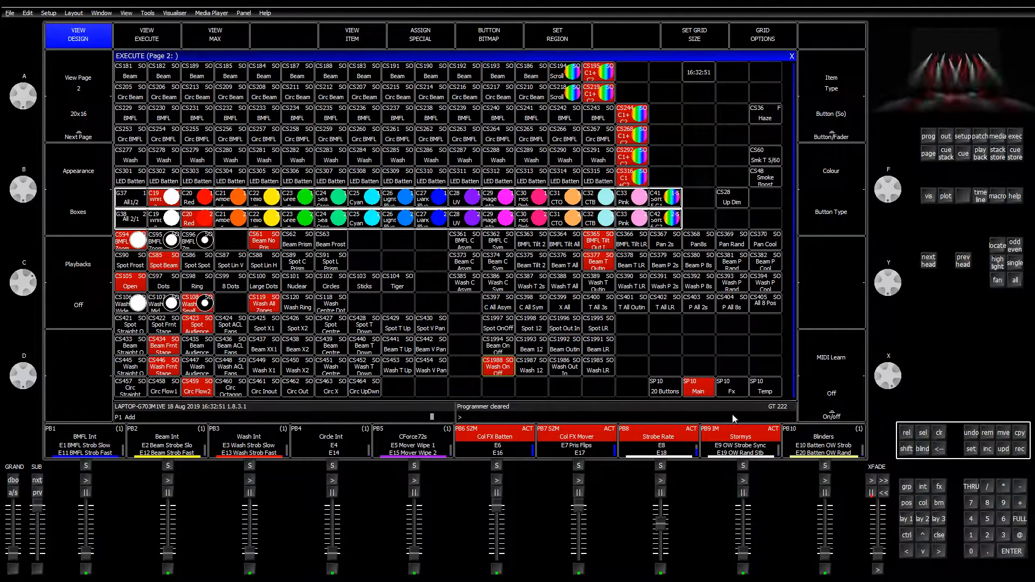
Set the Wash LR group's intensity to 49%, record it on wing playback W1-7, and clear the programmer
{"action": "left_click", "coordinate": [908, 520]}
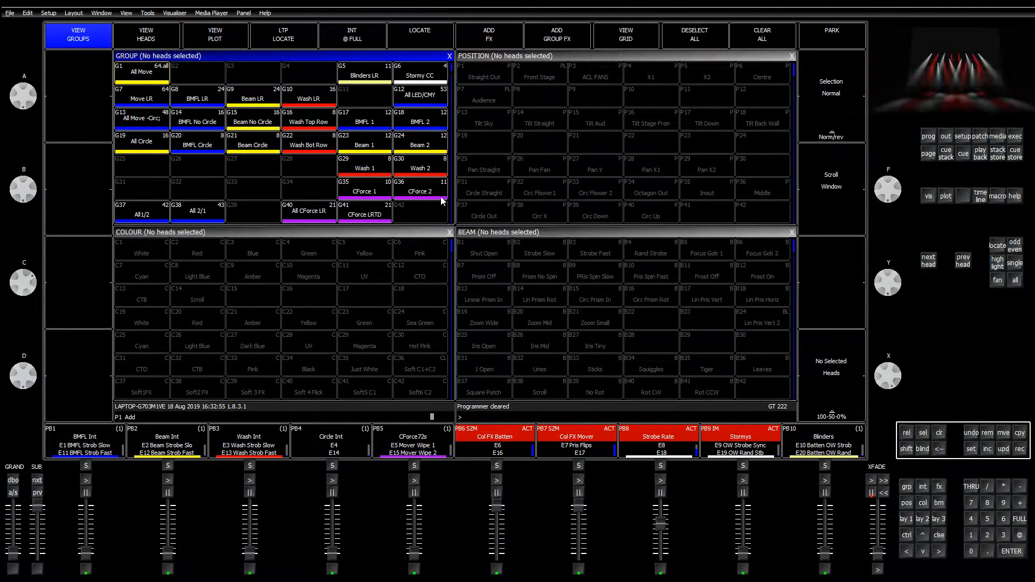
{"action": "left_click", "coordinate": [316, 99]}
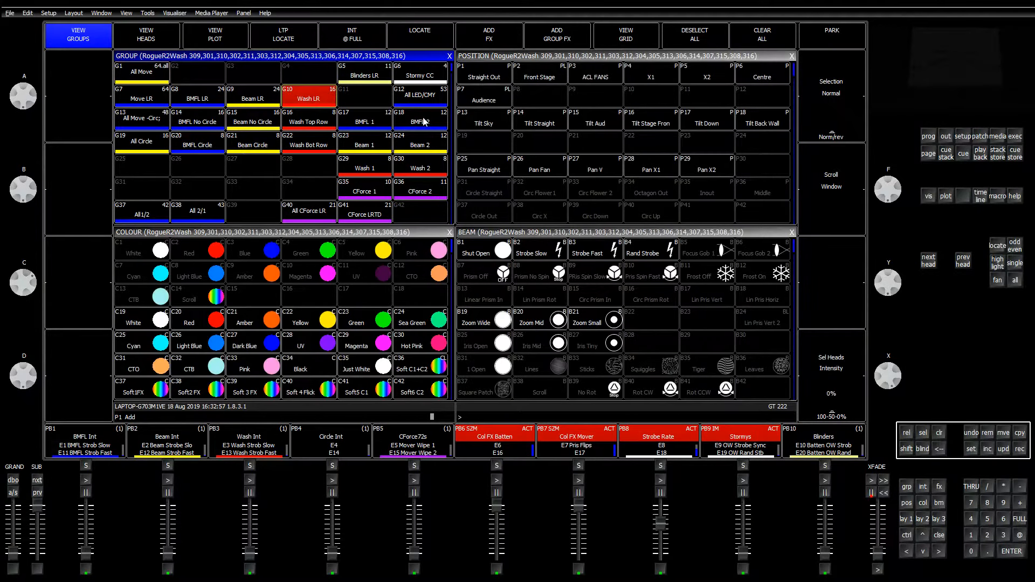
{"action": "left_click_drag", "start_coordinate": [893, 383], "coordinate": [888, 431]}
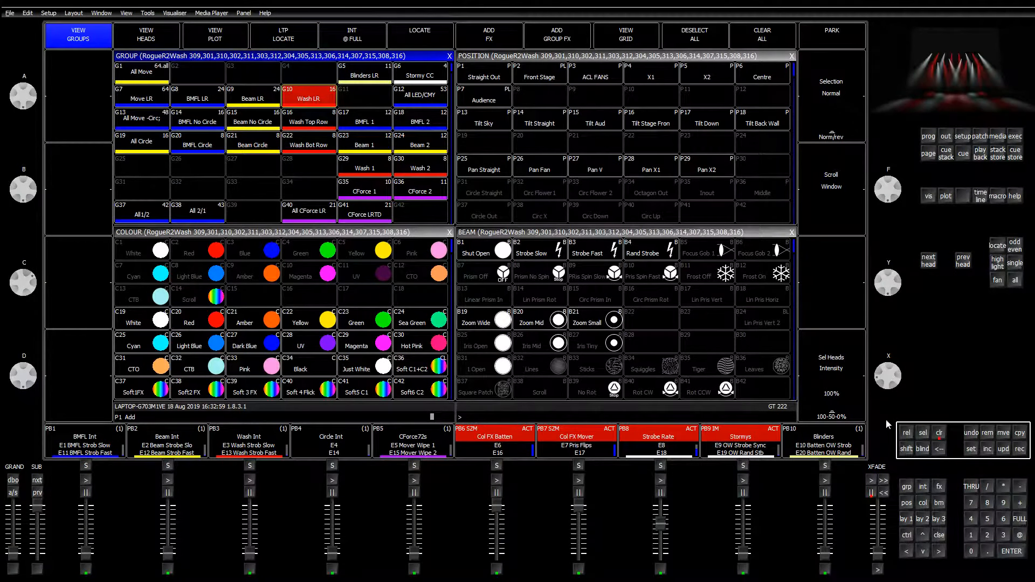
{"action": "left_click_drag", "start_coordinate": [893, 389], "coordinate": [909, 358]}
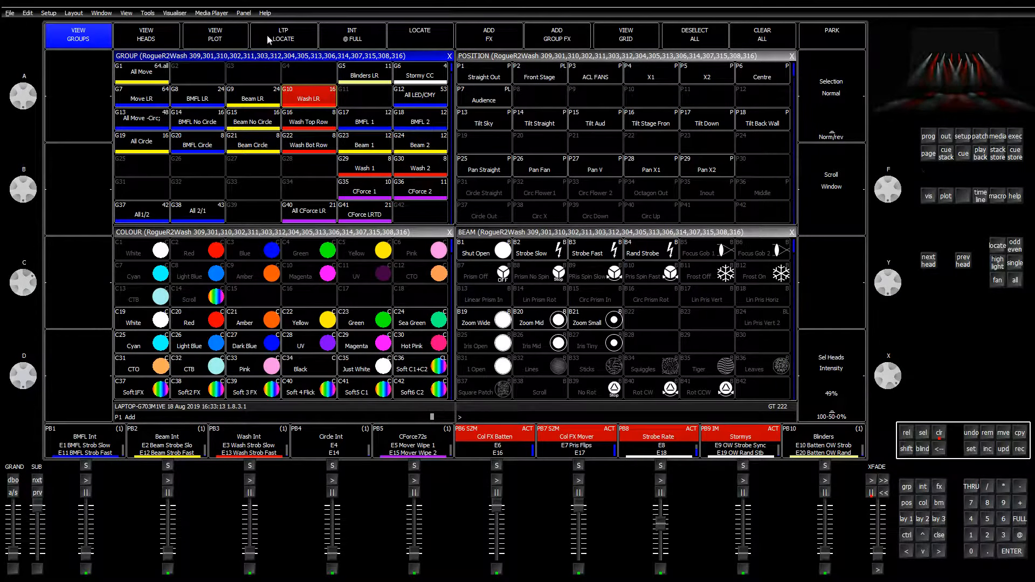
{"action": "key", "text": "p"}
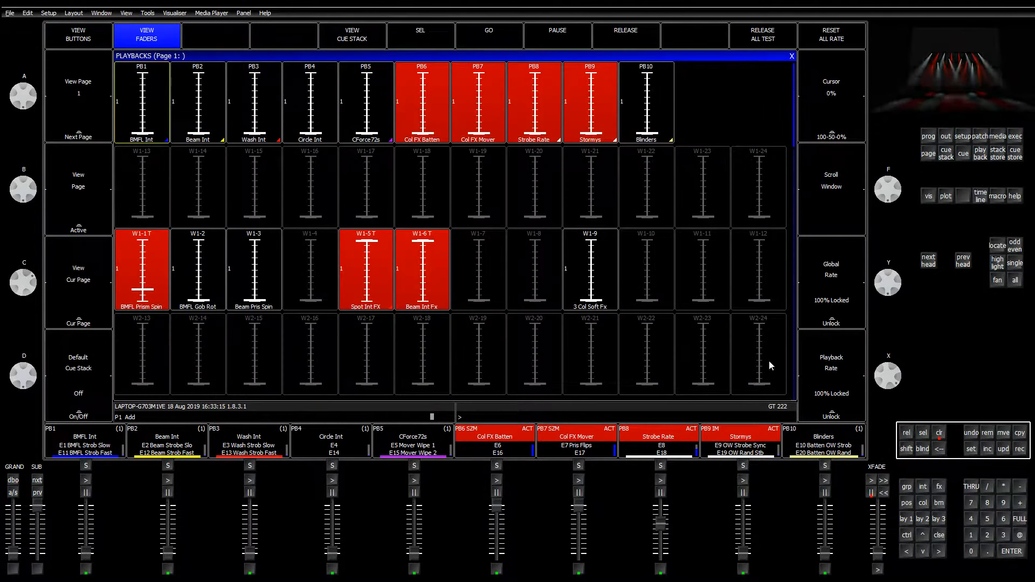
{"action": "left_click", "coordinate": [1019, 449]}
{"action": "left_click", "coordinate": [494, 298]}
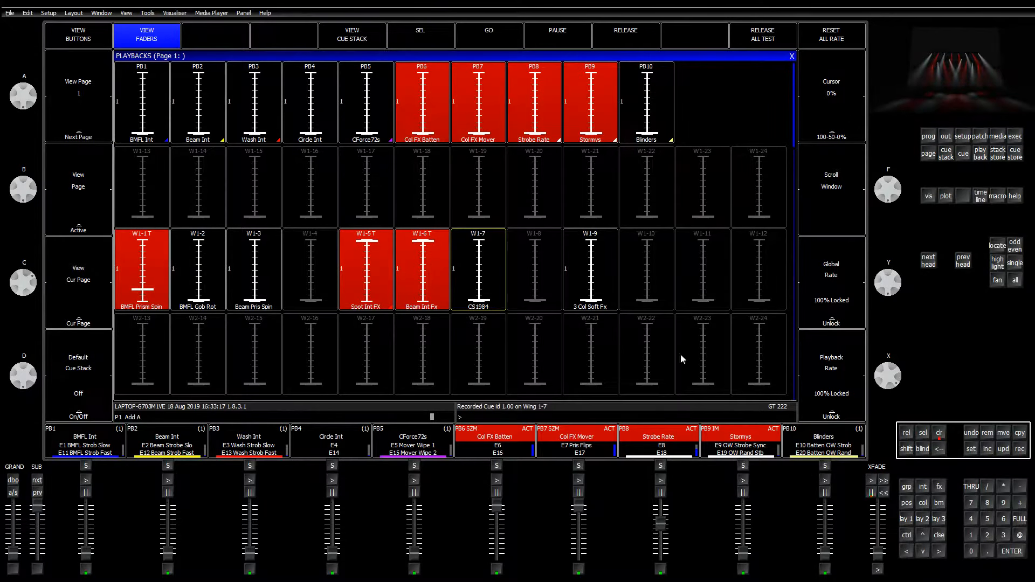
{"action": "left_click", "coordinate": [939, 433]}
Name wing playback W1-7 Wash Int FX
{"action": "left_click", "coordinate": [971, 450]}
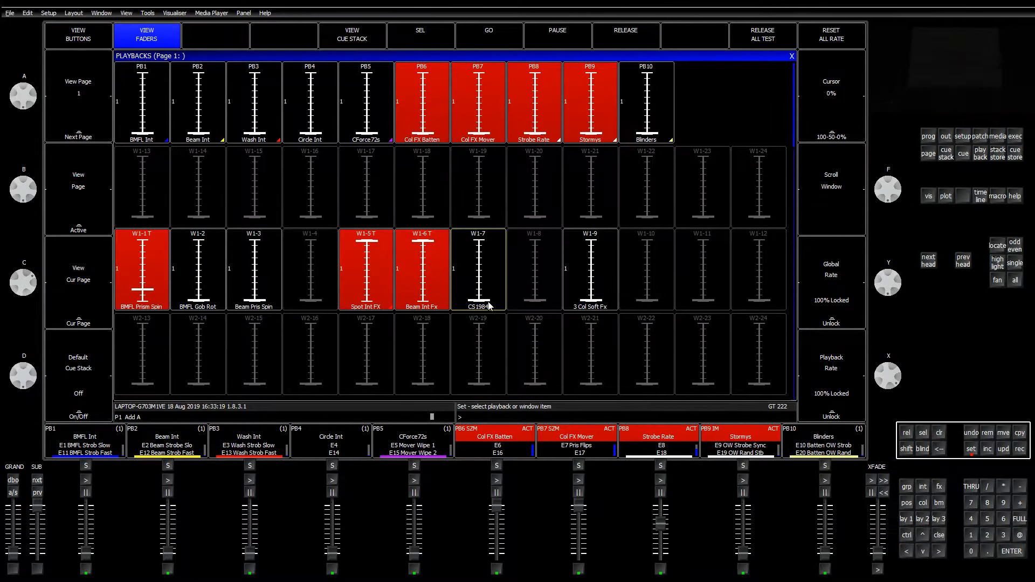
{"action": "left_click", "coordinate": [489, 306]}
{"action": "type", "text": "Wash "}
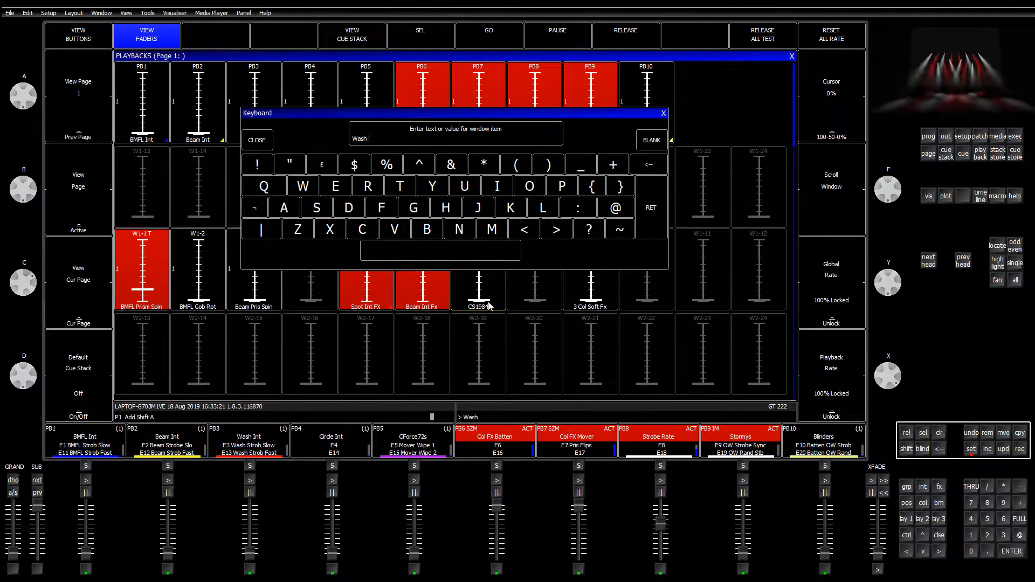
{"action": "type", "text": "Int FX"}
{"action": "key", "text": "Return"}
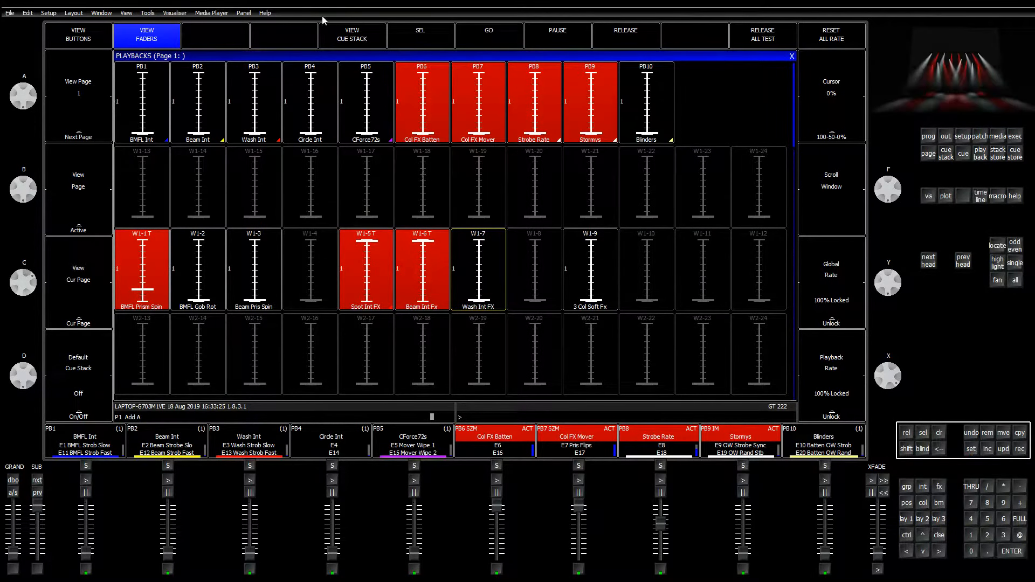
Make the Wash Int FX cue stack a Size Master in its function options and close the cue stack window
{"action": "left_click", "coordinate": [360, 42]}
{"action": "left_click", "coordinate": [161, 42]}
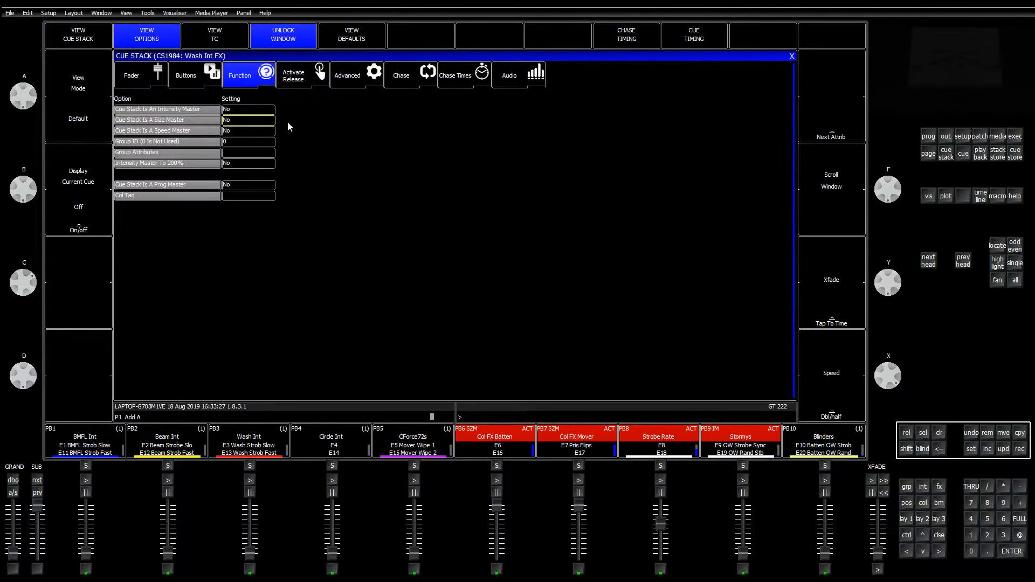
{"action": "left_click", "coordinate": [237, 120]}
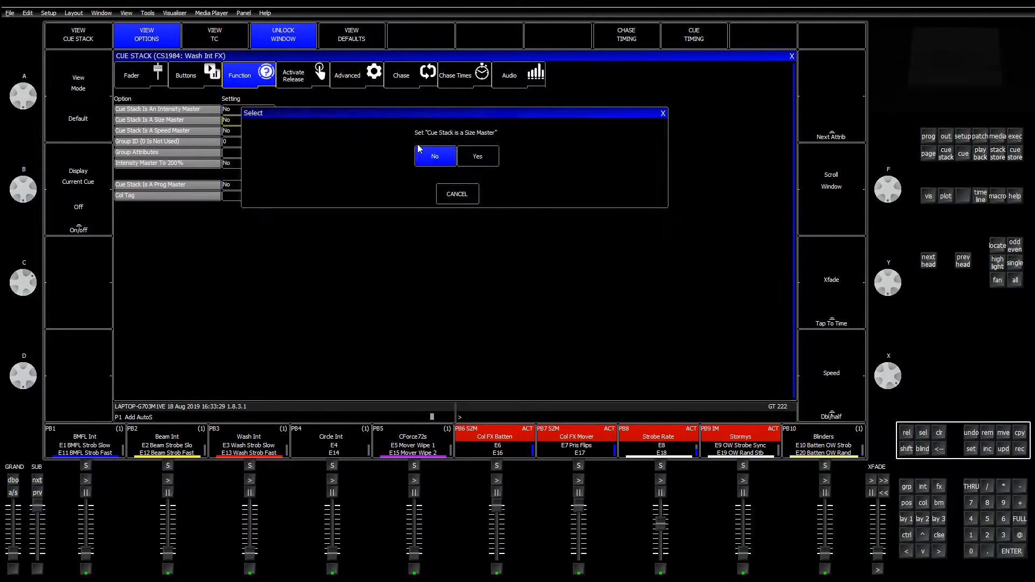
{"action": "left_click", "coordinate": [430, 156]}
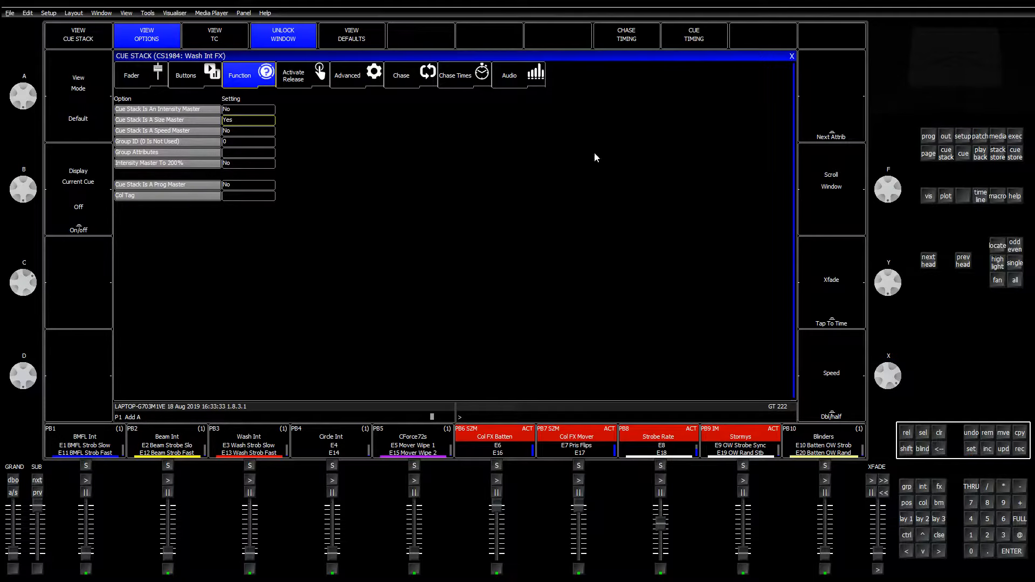
{"action": "left_click", "coordinate": [791, 57]}
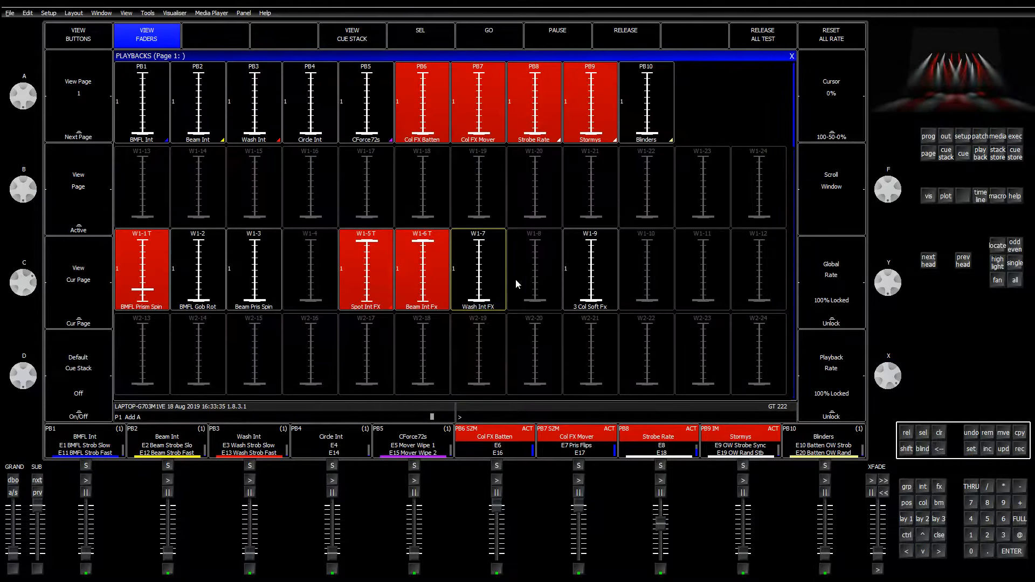
Raise and lower the Wash Int FX fader to try out its control of the wash effect's size
{"action": "left_click_drag", "start_coordinate": [481, 280], "coordinate": [502, 39]}
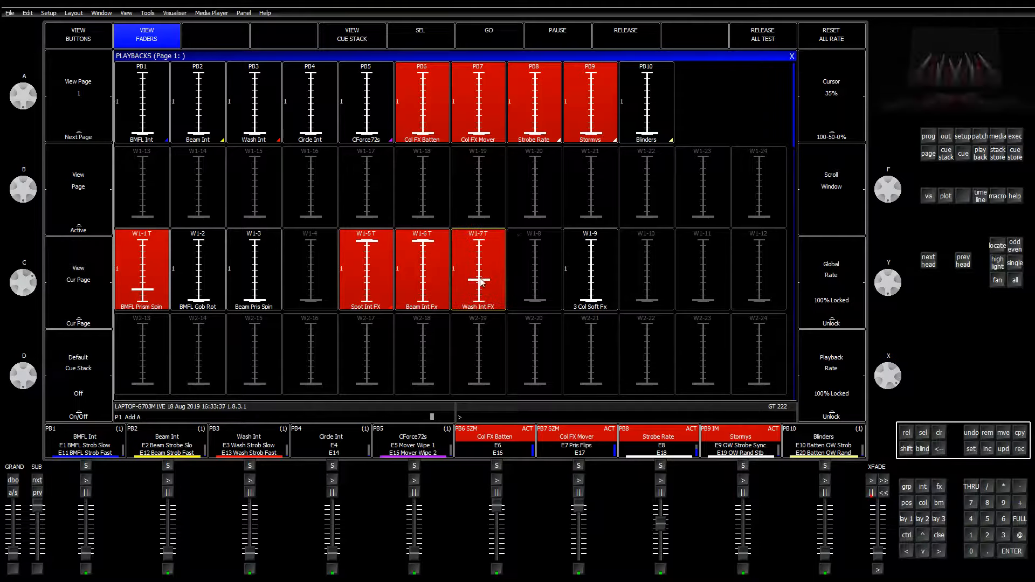
{"action": "left_click_drag", "start_coordinate": [481, 282], "coordinate": [490, 213]}
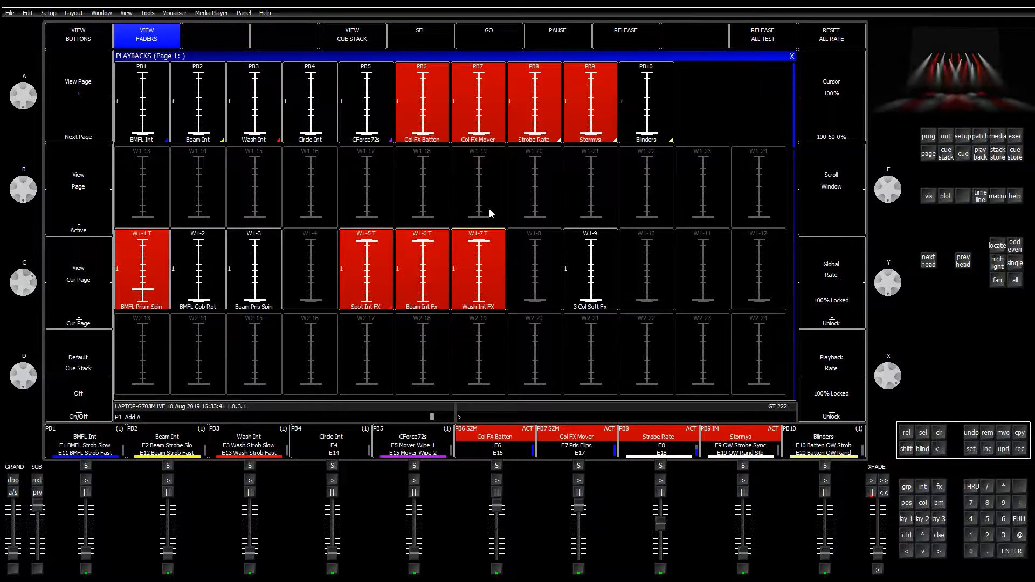
{"action": "left_click_drag", "start_coordinate": [481, 254], "coordinate": [473, 322]}
{"action": "left_click_drag", "start_coordinate": [473, 322], "coordinate": [489, 213]}
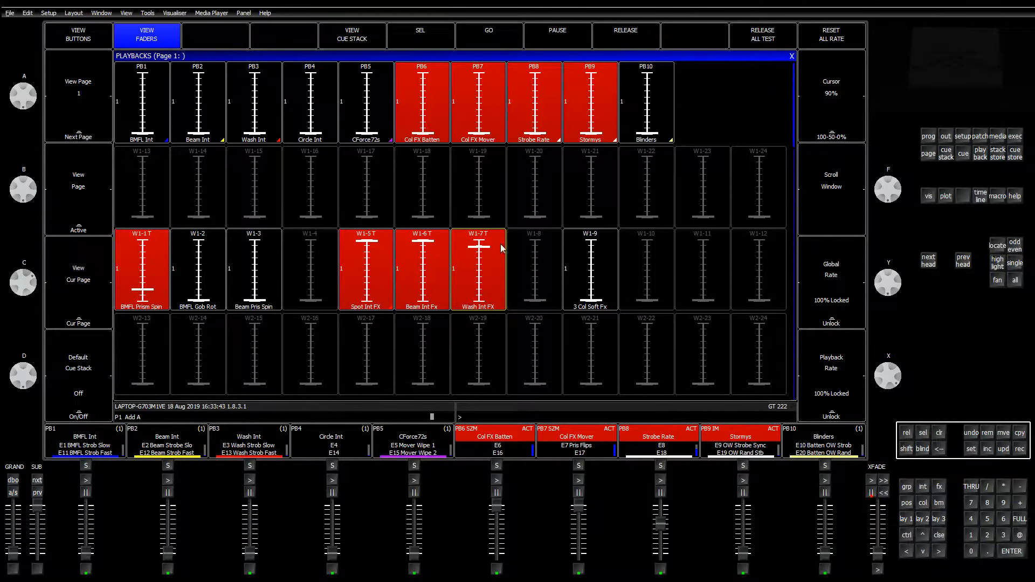
{"action": "left_click_drag", "start_coordinate": [502, 248], "coordinate": [582, 238]}
Run the spot, beam and wash 12 effects together, switch spot and beam to LR, and return the wash to On Off
{"action": "left_click", "coordinate": [1021, 138]}
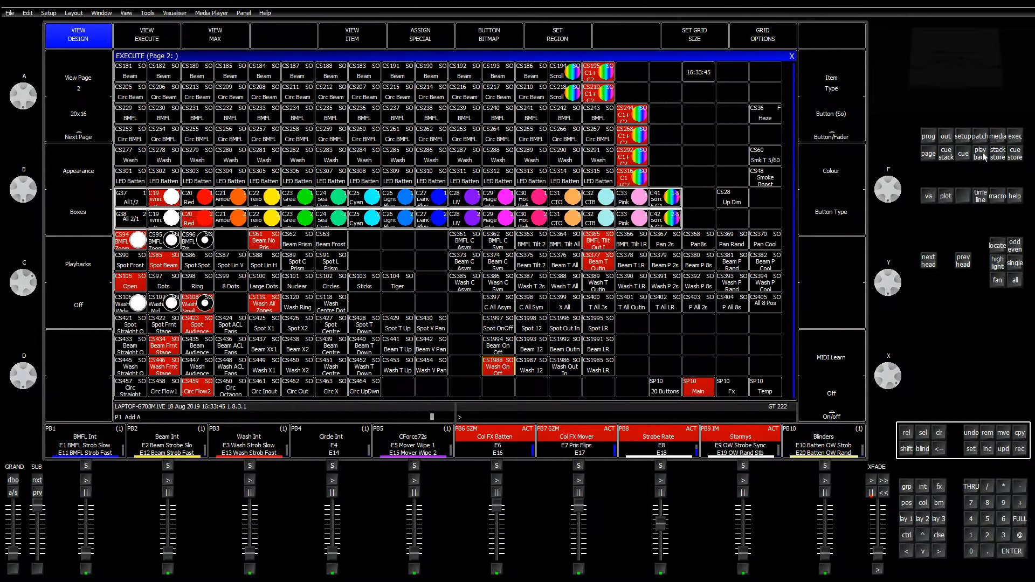
{"action": "left_click", "coordinate": [538, 348]}
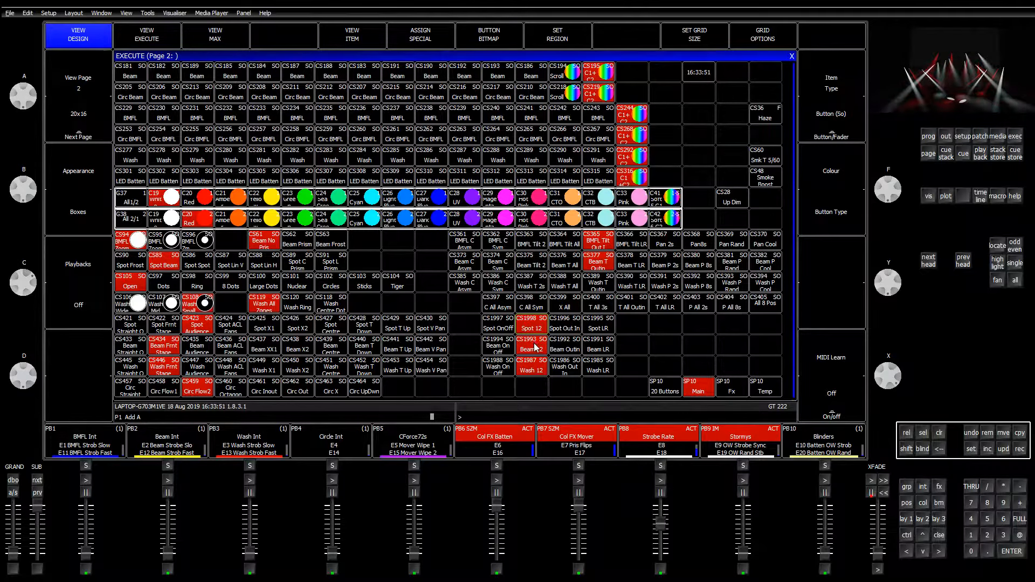
{"action": "left_click", "coordinate": [586, 334]}
{"action": "left_click", "coordinate": [608, 345]}
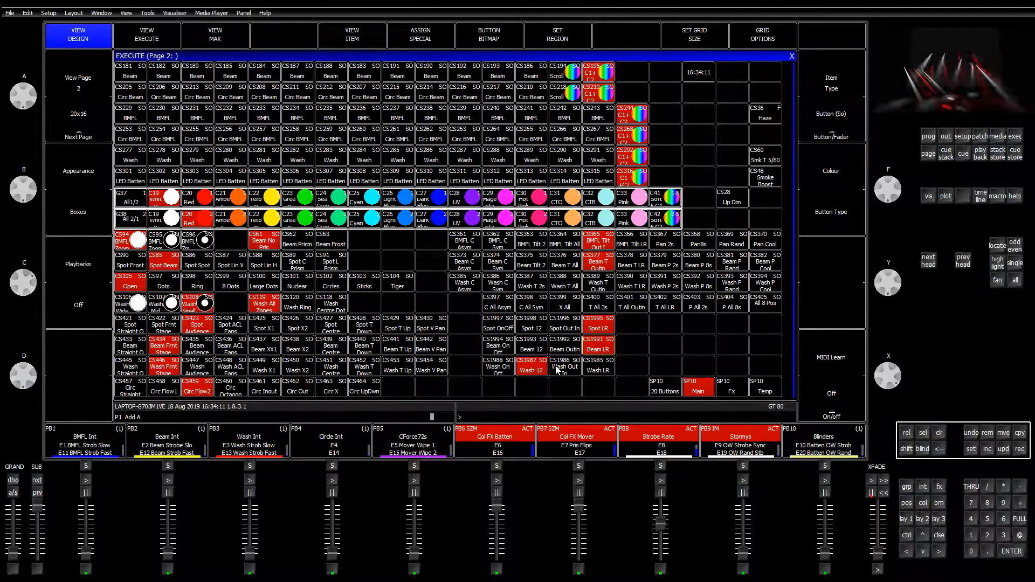
{"action": "left_click", "coordinate": [498, 373]}
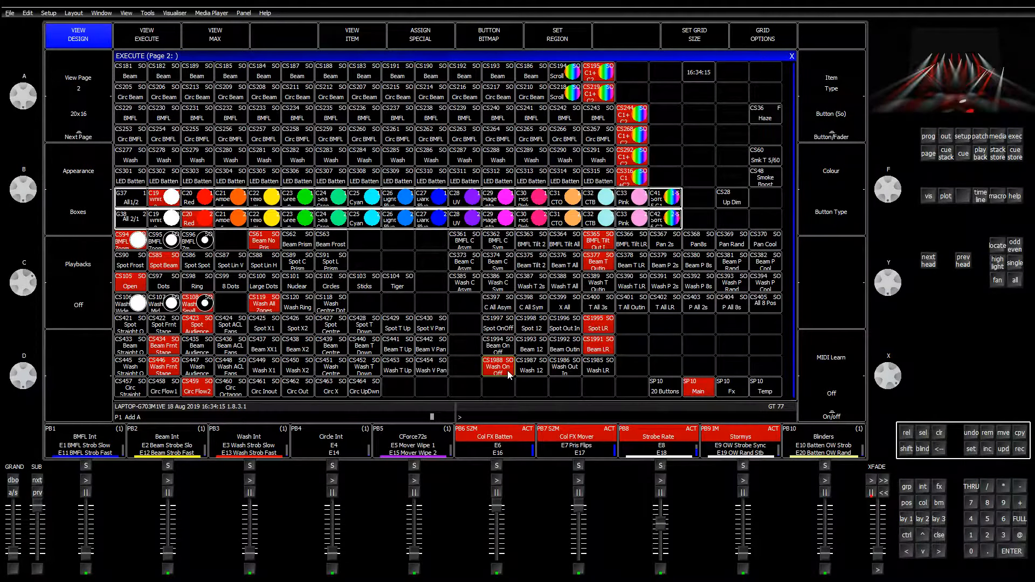
Run the Wash Out In effect and set the Rate Divisor in its cue stack's audio options to Div By 2
{"action": "left_click", "coordinate": [560, 373]}
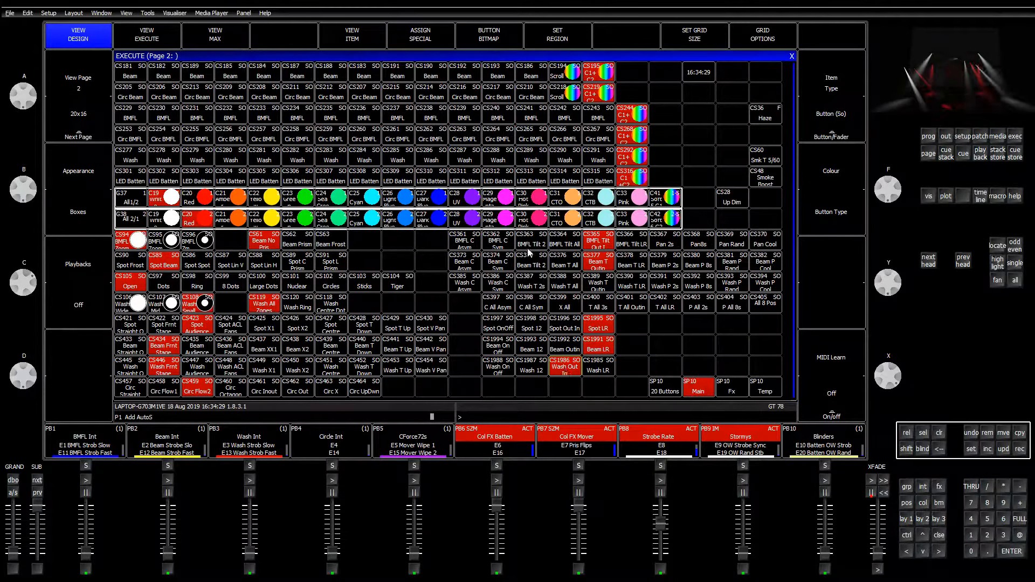
{"action": "left_click", "coordinate": [353, 37]}
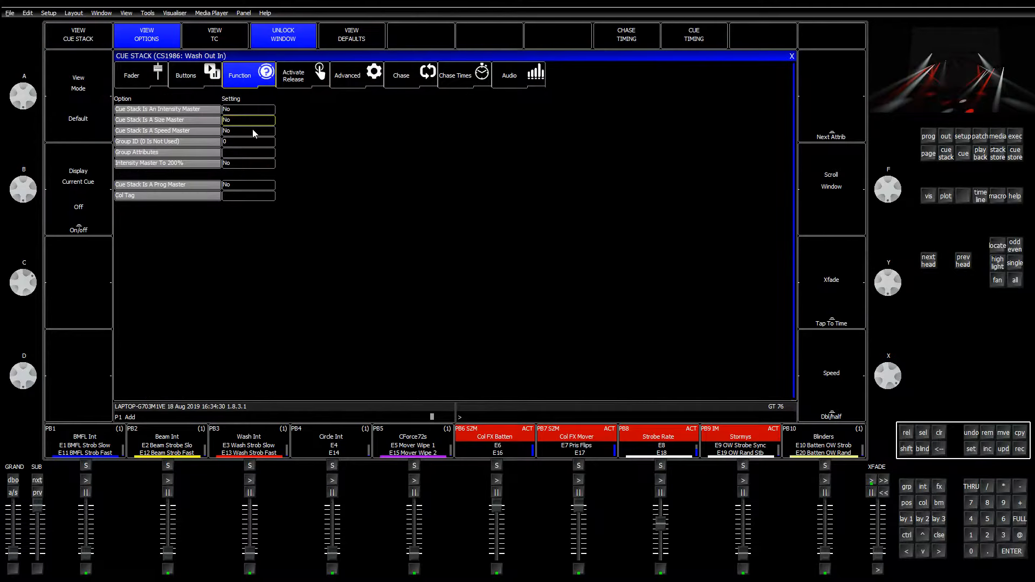
{"action": "left_click", "coordinate": [502, 78]}
{"action": "left_click", "coordinate": [254, 196]}
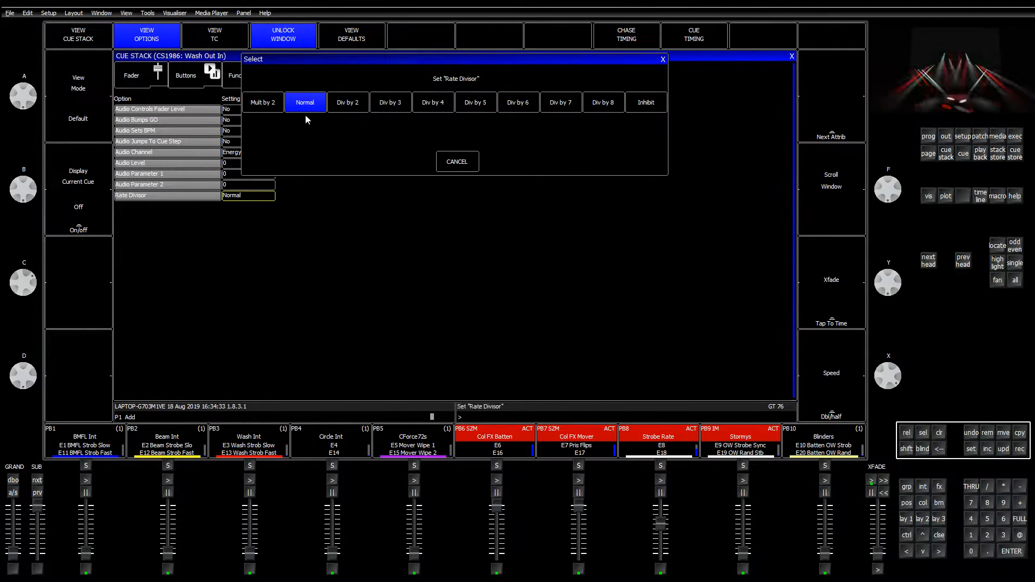
{"action": "left_click", "coordinate": [348, 103]}
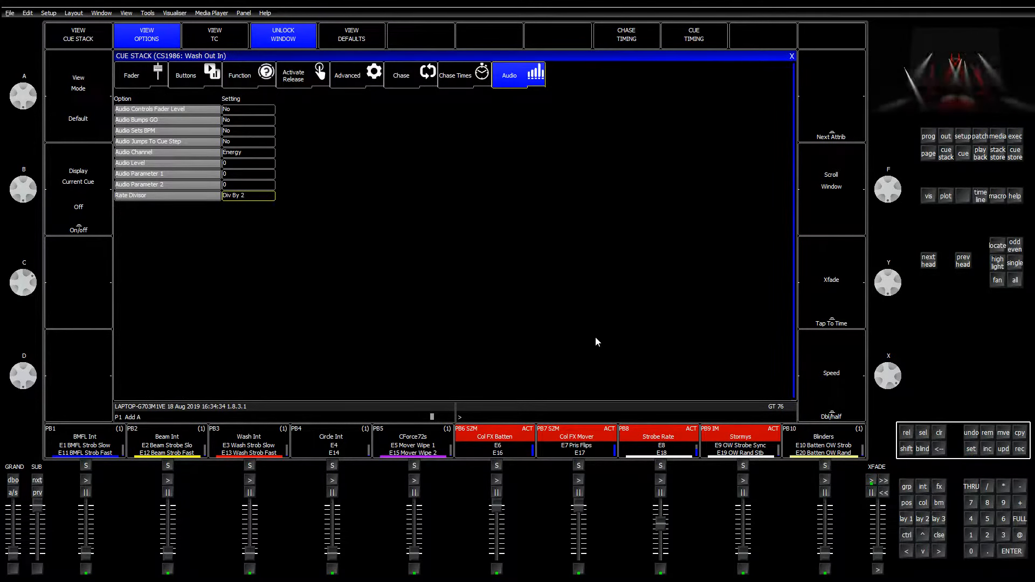
{"action": "left_click", "coordinate": [791, 57]}
Run the Wash LR effect and check the Rate Divisor in its cue stack's audio options
{"action": "left_click", "coordinate": [598, 372]}
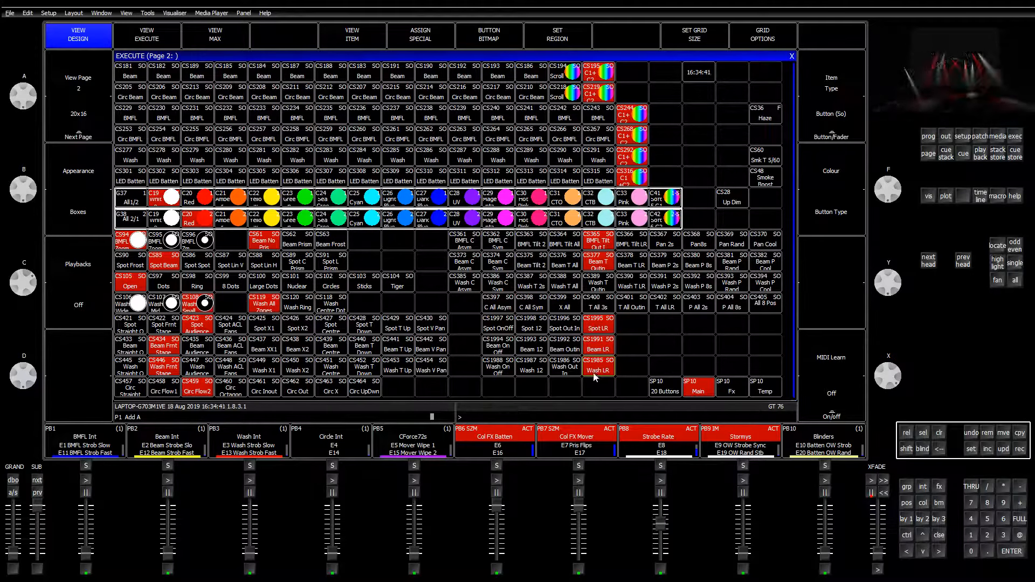
{"action": "left_click", "coordinate": [366, 37]}
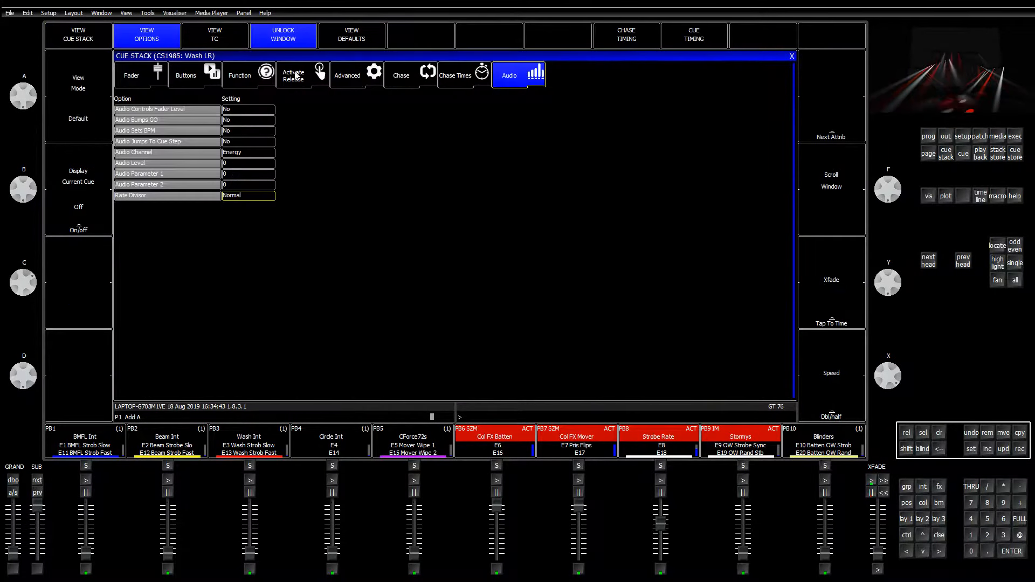
{"action": "left_click", "coordinate": [261, 198]}
{"action": "left_click", "coordinate": [572, 126]}
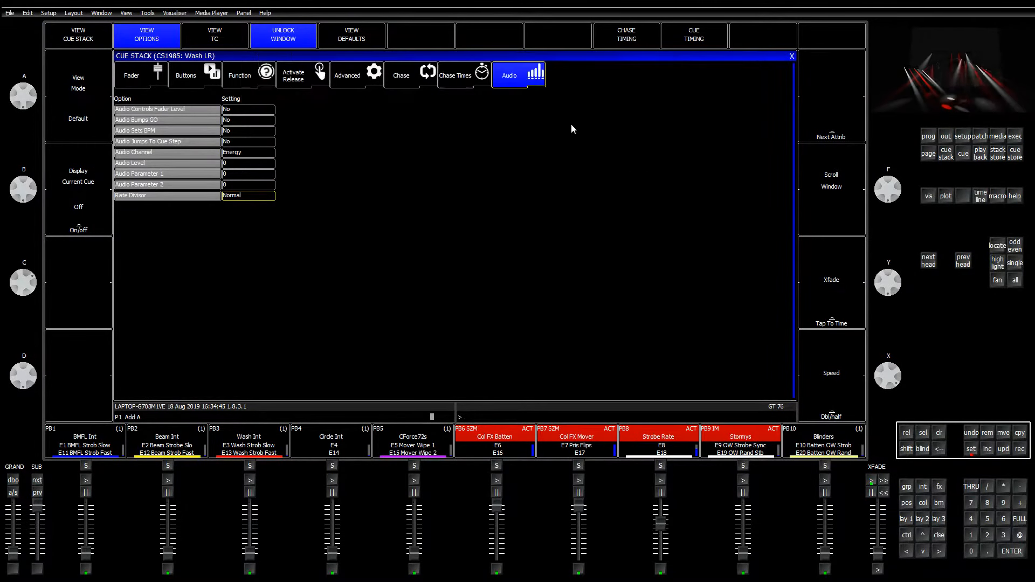
{"action": "left_click", "coordinate": [791, 56]}
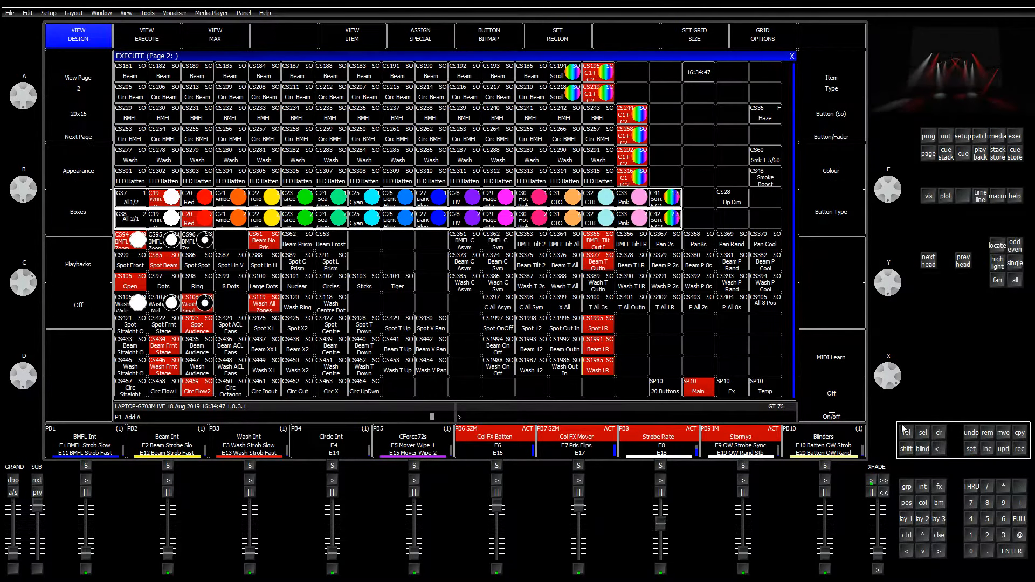
Clear the programmer and run Dark Blue from the All 2/1 colour row with UV from the All 1/2 row
{"action": "left_click", "coordinate": [940, 434]}
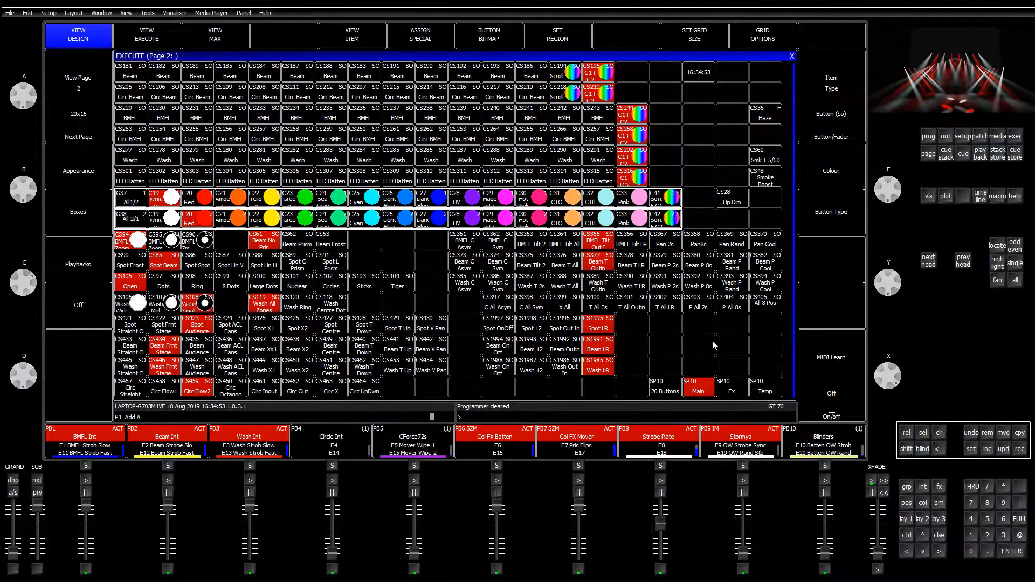
{"action": "left_click", "coordinate": [445, 222]}
{"action": "left_click", "coordinate": [469, 201]}
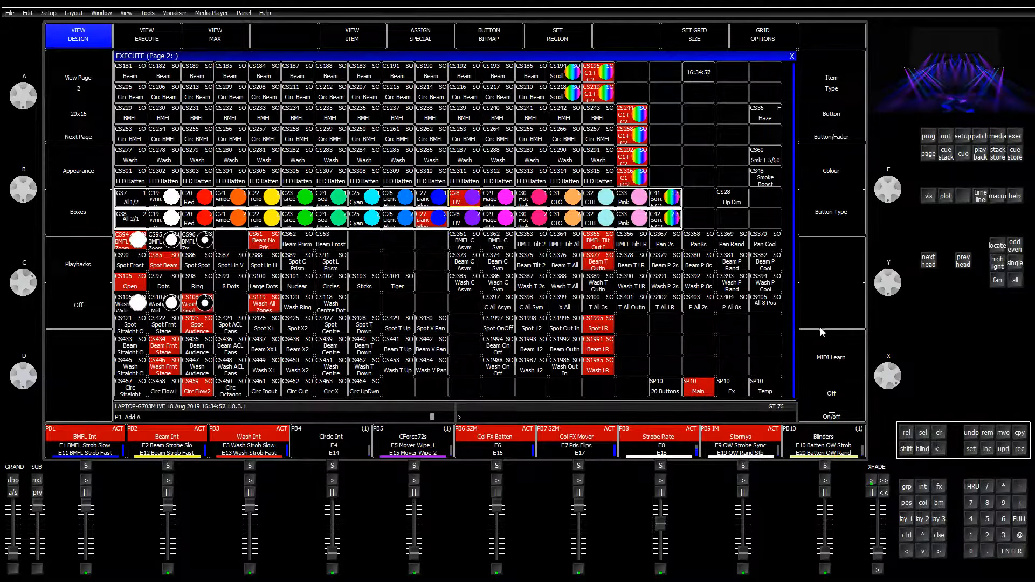
Clear the programmer, run the BMFL colour button CS233, and try several Beam colour buttons, finishing on CS192
{"action": "left_click", "coordinate": [939, 433]}
{"action": "left_click", "coordinate": [280, 108]}
{"action": "left_click", "coordinate": [338, 79]}
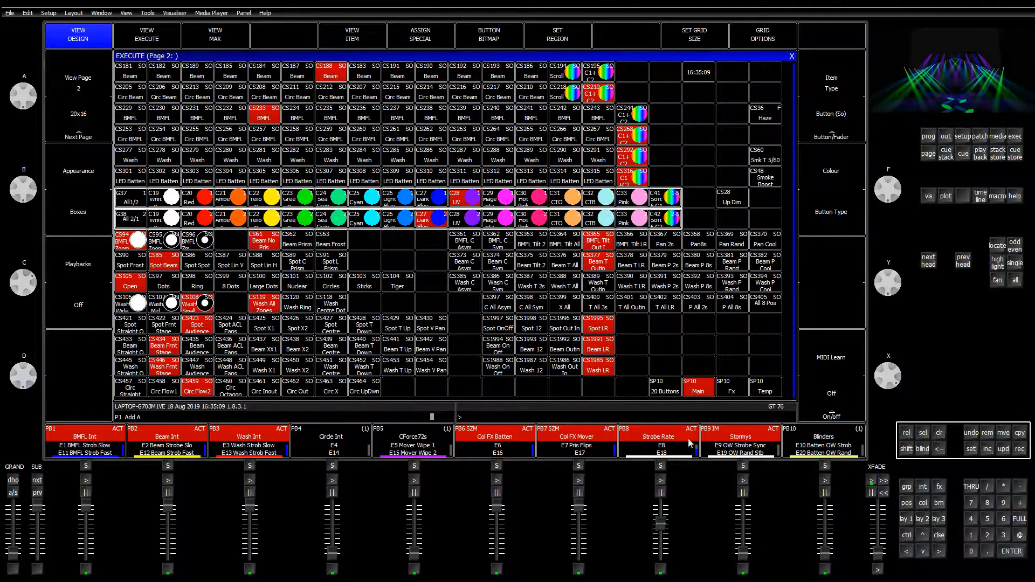
{"action": "left_click", "coordinate": [941, 439]}
{"action": "left_click", "coordinate": [520, 77]}
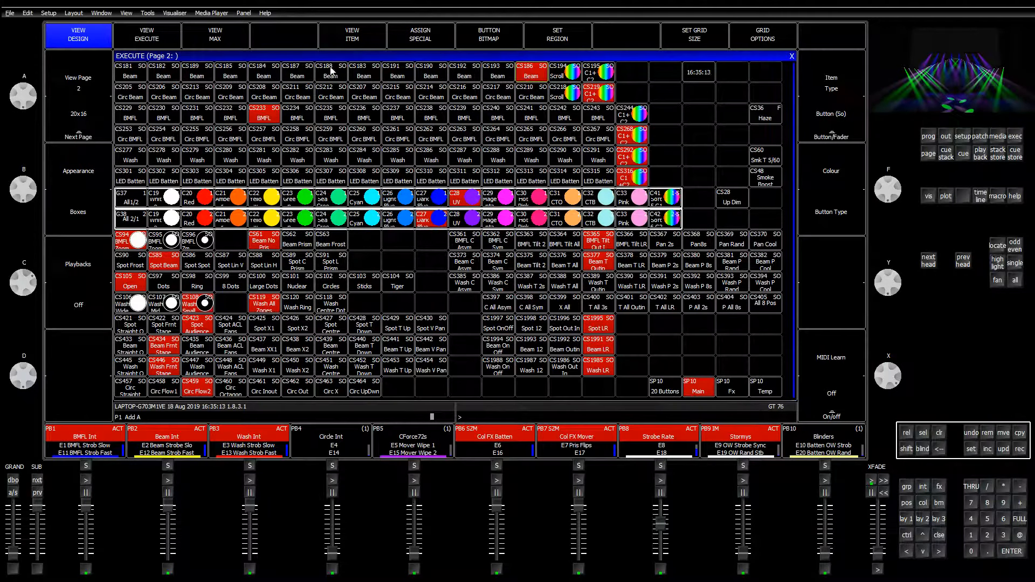
{"action": "left_click", "coordinate": [487, 79]}
{"action": "left_click", "coordinate": [462, 74]}
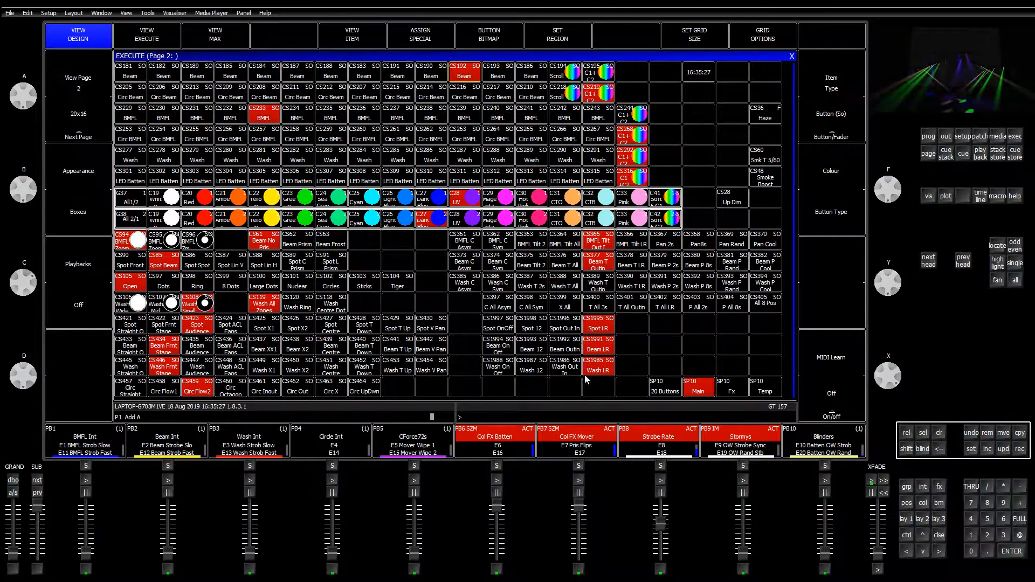
Try the Wash 12 effect, switch to Wash Out In, and add the Wash T 2s movement
{"action": "left_click", "coordinate": [543, 373]}
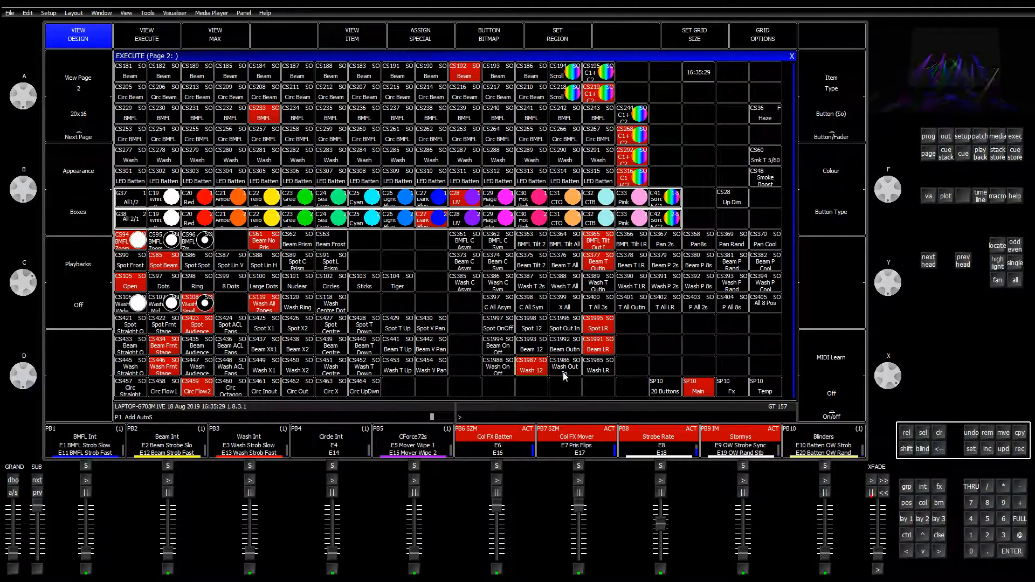
{"action": "left_click", "coordinate": [560, 373]}
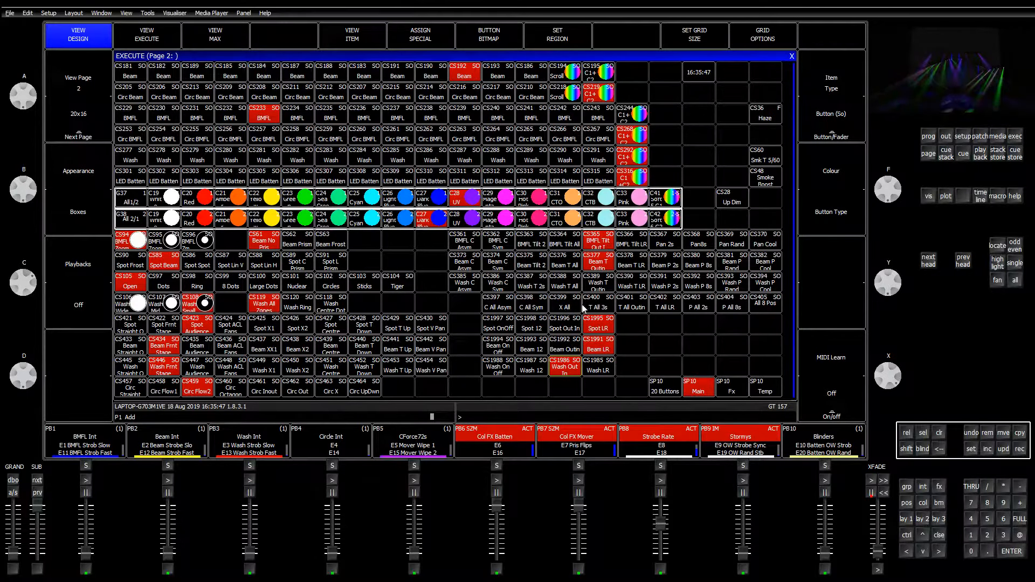
{"action": "left_click", "coordinate": [528, 289]}
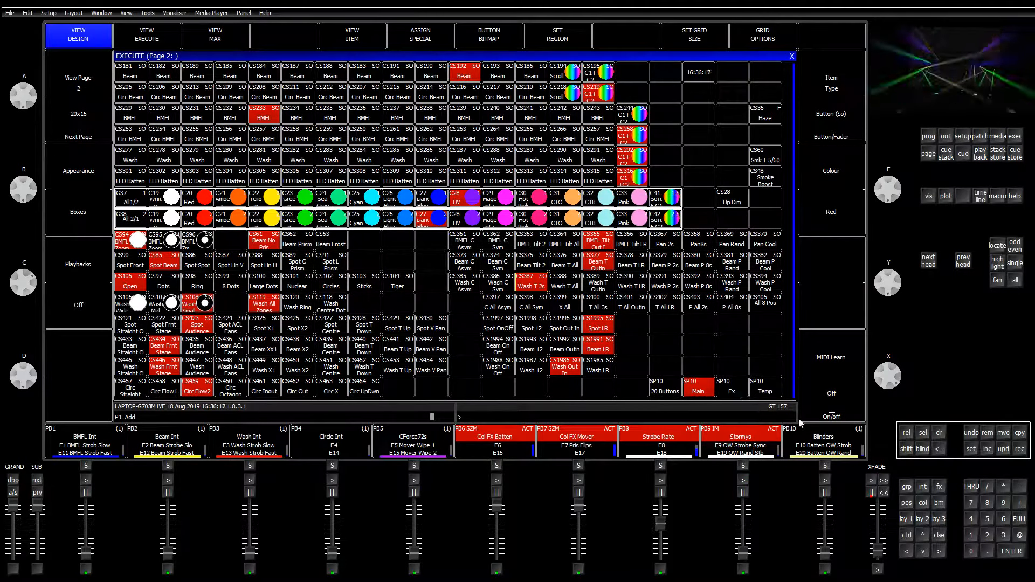
Try the Batten OW Rand strobe briefly, and release the Spot LR, Beam LR and Wash Out In effects
{"action": "left_click", "coordinate": [844, 456]}
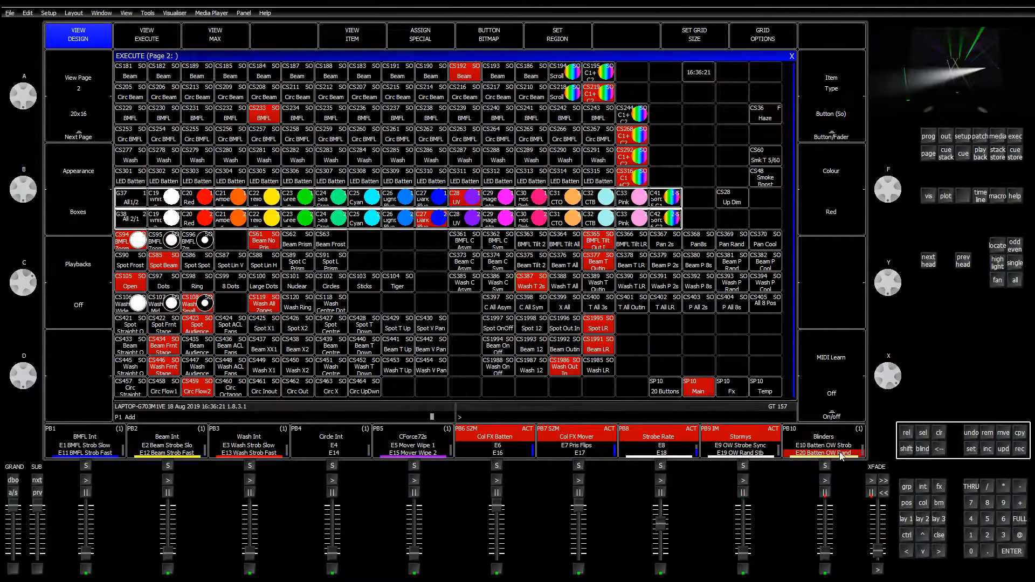
{"action": "left_click", "coordinate": [840, 455]}
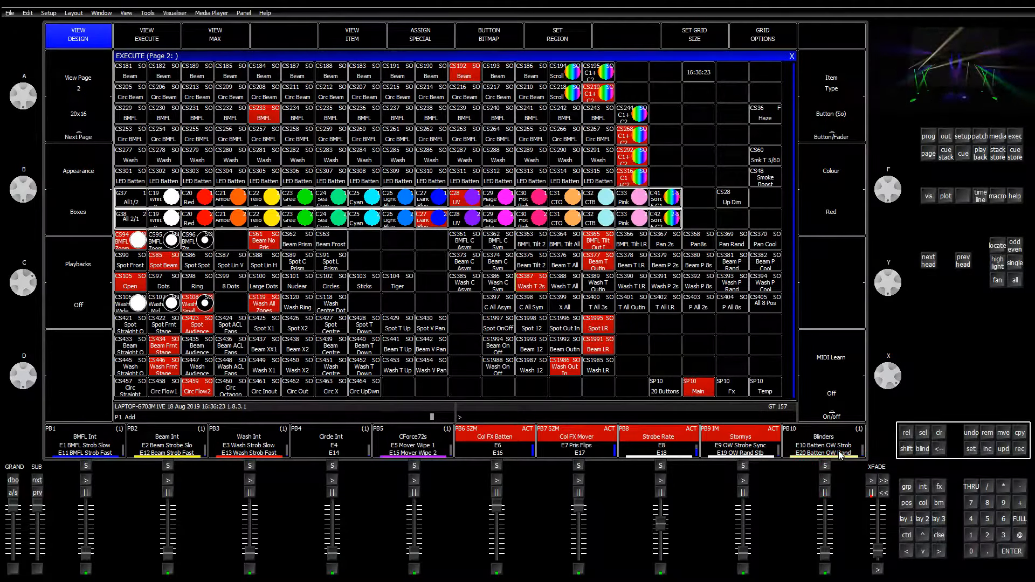
{"action": "left_click", "coordinate": [595, 328]}
{"action": "left_click", "coordinate": [594, 348]}
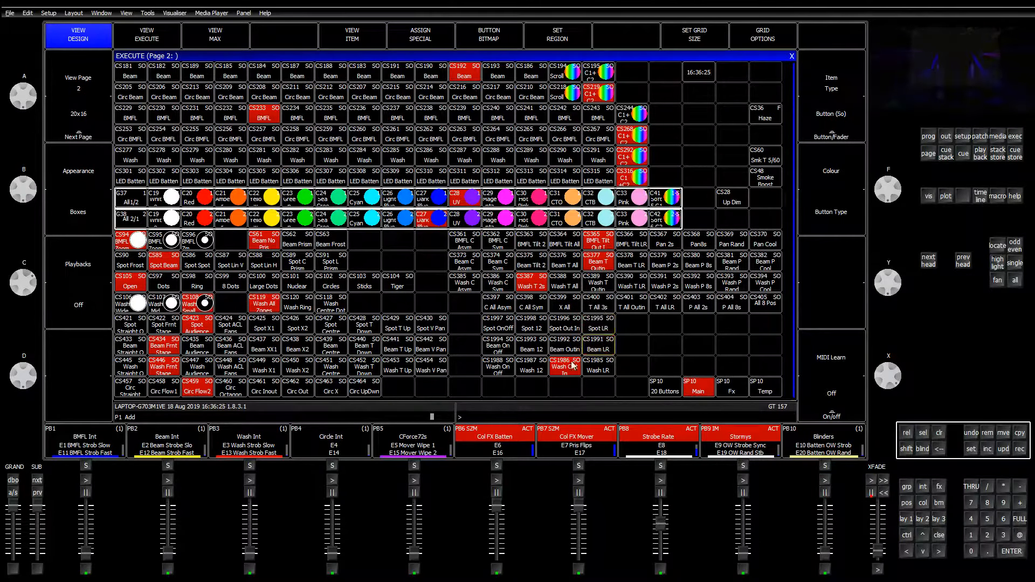
{"action": "left_click", "coordinate": [575, 367]}
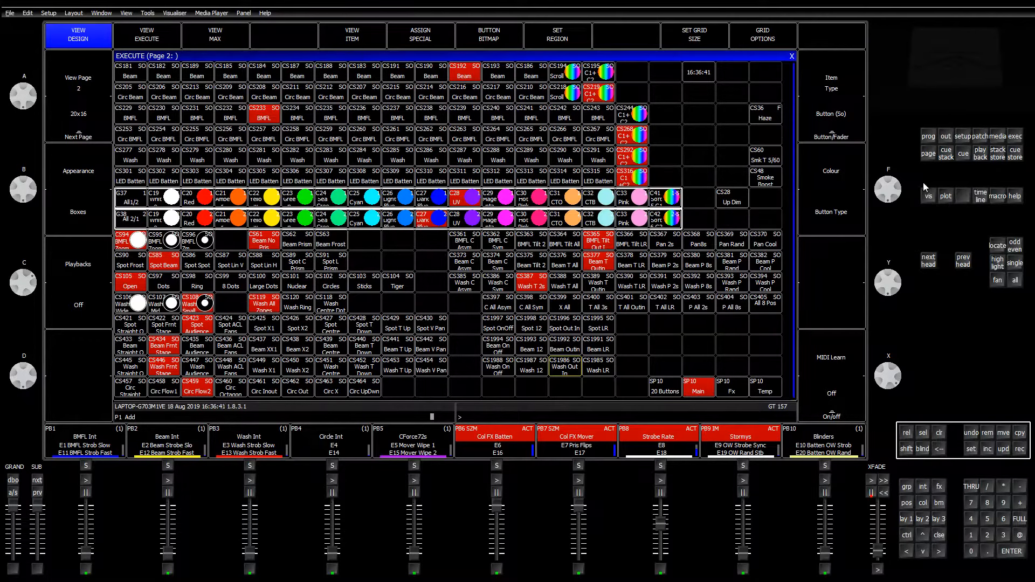
On execute page 1, move OW Strobe Sync and OW Rand Stb to the E8 and E18 slots of the Strobe Rate playback
{"action": "left_click", "coordinate": [82, 88]}
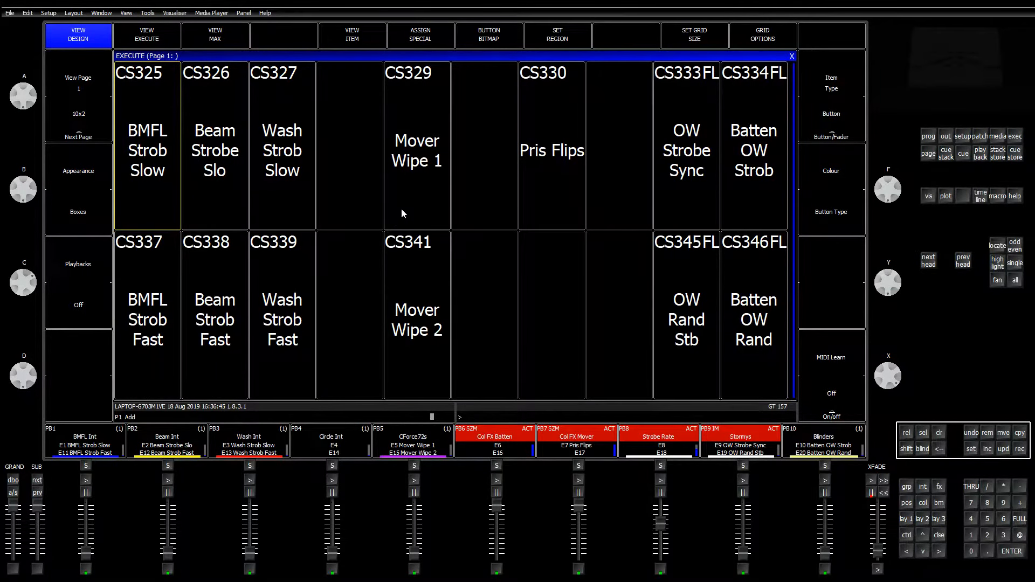
{"action": "left_click", "coordinate": [1004, 438]}
{"action": "left_click", "coordinate": [680, 178]}
{"action": "left_click", "coordinate": [623, 175]}
{"action": "left_click", "coordinate": [1004, 434]}
{"action": "left_click", "coordinate": [668, 322]}
{"action": "left_click", "coordinate": [623, 312]}
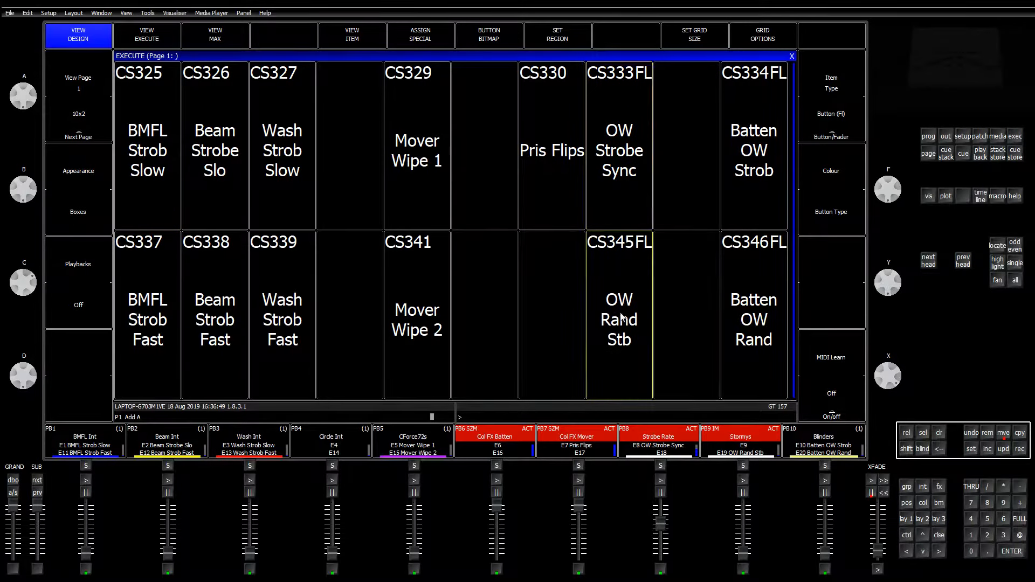
{"action": "left_click", "coordinate": [626, 303]}
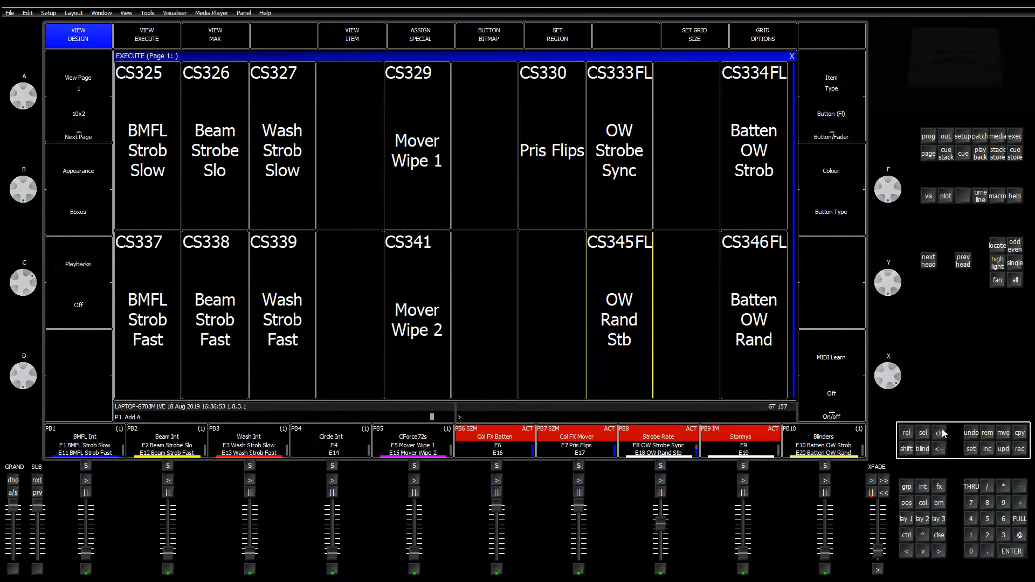
Include OW Strobe Sync in the programmer, examine its head levels, clear the programmer and return to the execute page
{"action": "left_click", "coordinate": [987, 449]}
{"action": "left_click", "coordinate": [623, 192]}
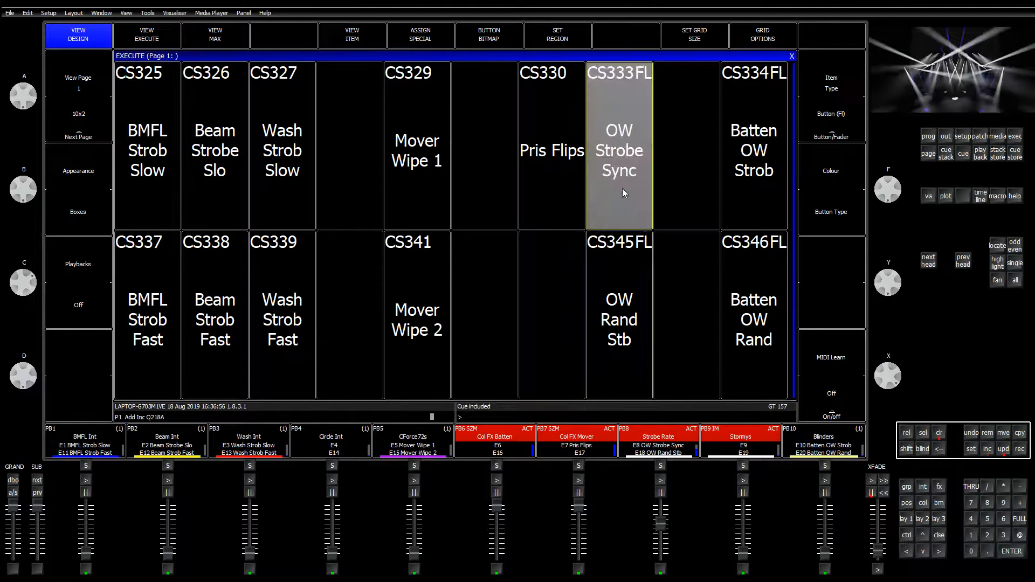
{"action": "left_click", "coordinate": [929, 136]}
{"action": "left_click", "coordinate": [85, 39]}
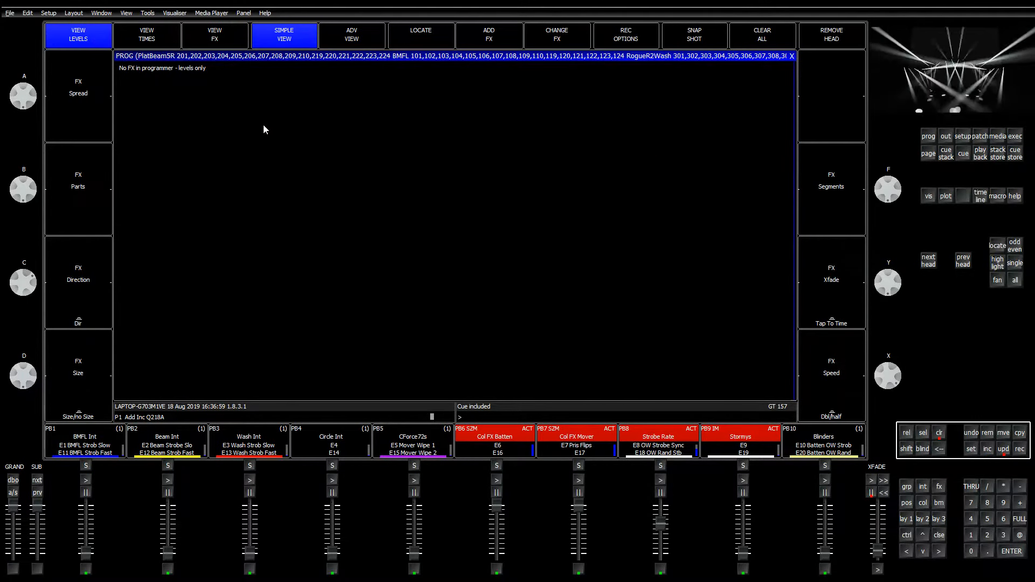
{"action": "left_click_drag", "start_coordinate": [153, 81], "coordinate": [266, 194]}
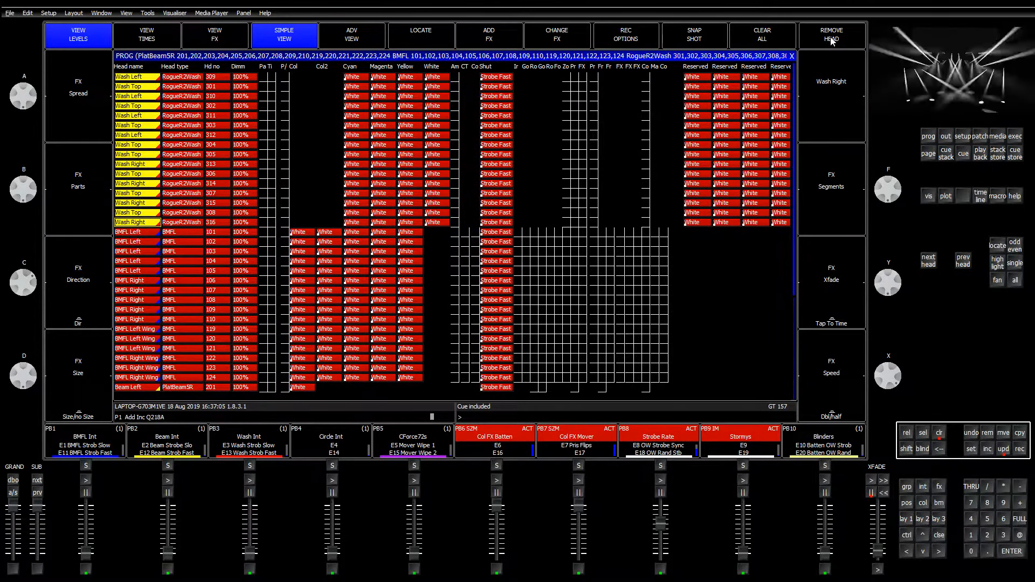
{"action": "left_click", "coordinate": [940, 434]}
{"action": "left_click", "coordinate": [982, 156]}
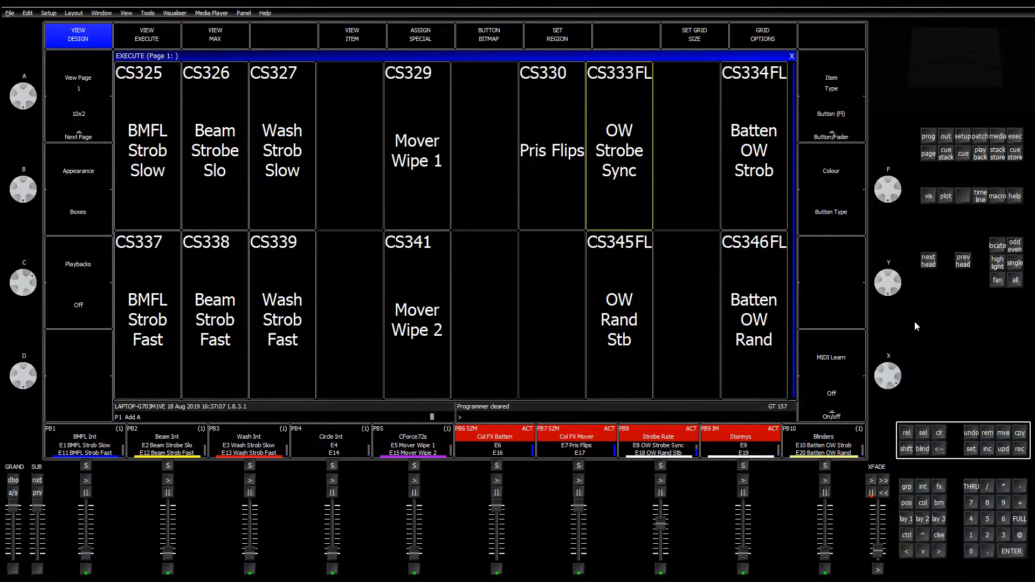
Try copying OW Strobe Sync to the empty E9 slot, and remove the copy
{"action": "left_click", "coordinate": [1019, 434]}
{"action": "left_click", "coordinate": [639, 183]}
{"action": "left_click", "coordinate": [684, 182]}
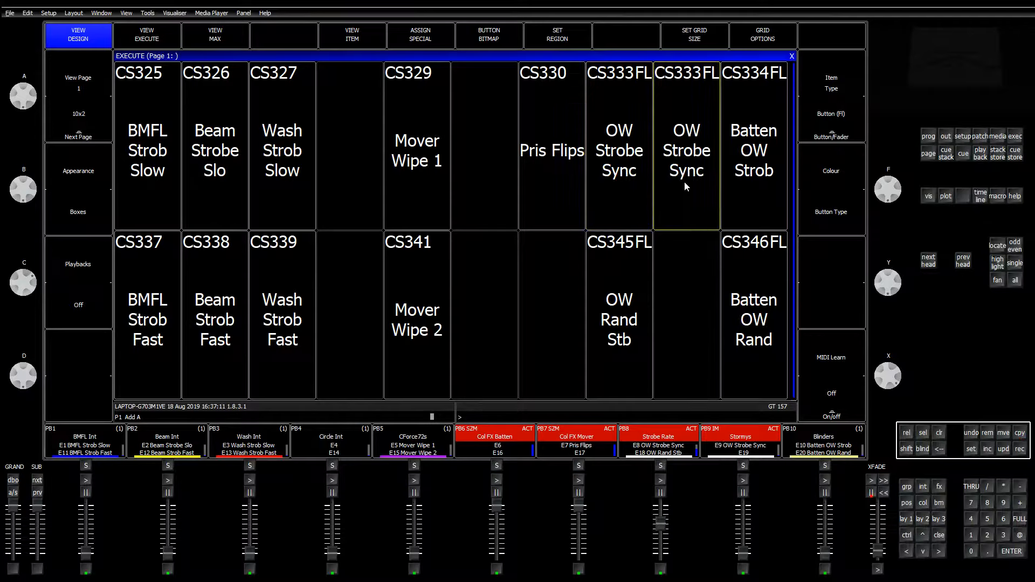
{"action": "left_click", "coordinate": [986, 432]}
{"action": "left_click", "coordinate": [695, 188]}
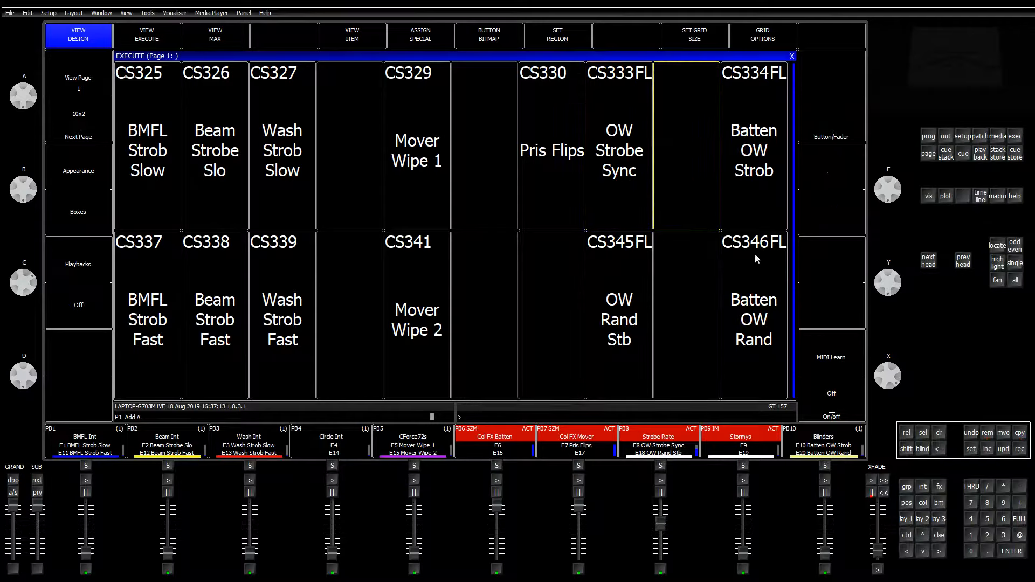
{"action": "left_click", "coordinate": [1020, 434]}
{"action": "left_click", "coordinate": [403, 40]}
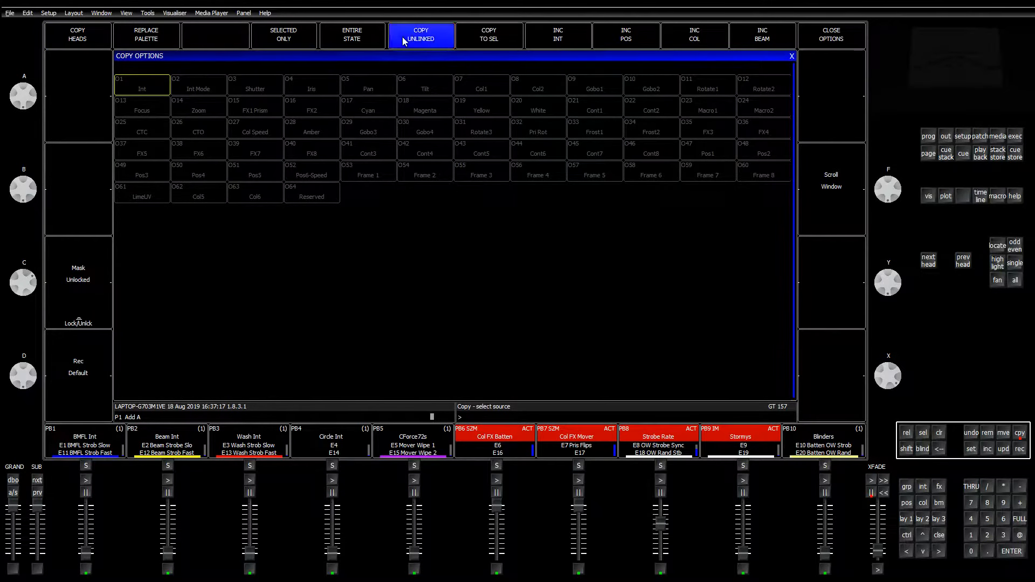
{"action": "left_click", "coordinate": [792, 56]}
{"action": "left_click", "coordinate": [724, 197]}
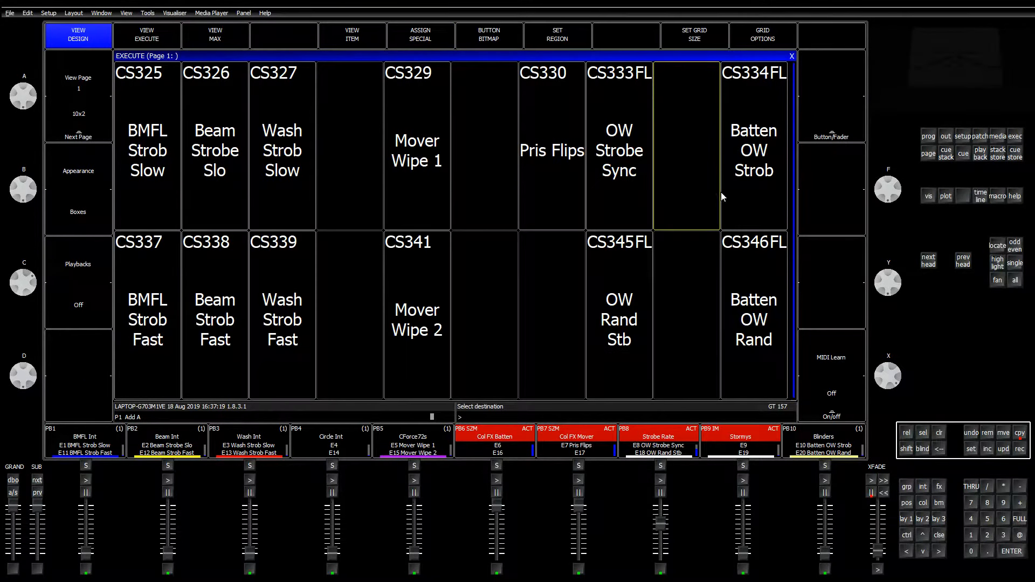
{"action": "left_click", "coordinate": [608, 178]}
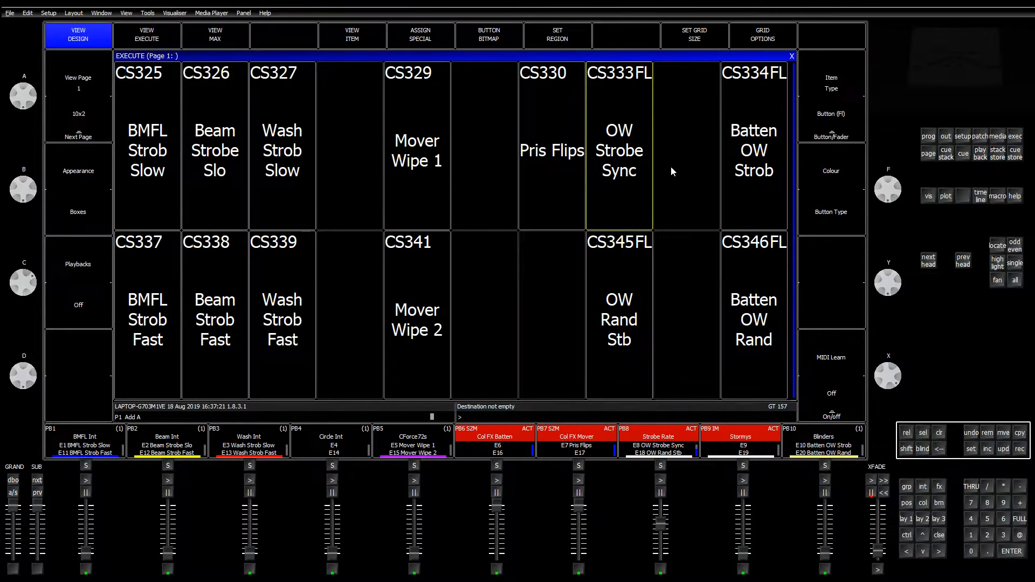
Copy OW Strobe Sync to the empty E9 slot with Copy Unlinked enabled
{"action": "left_click", "coordinate": [1019, 432]}
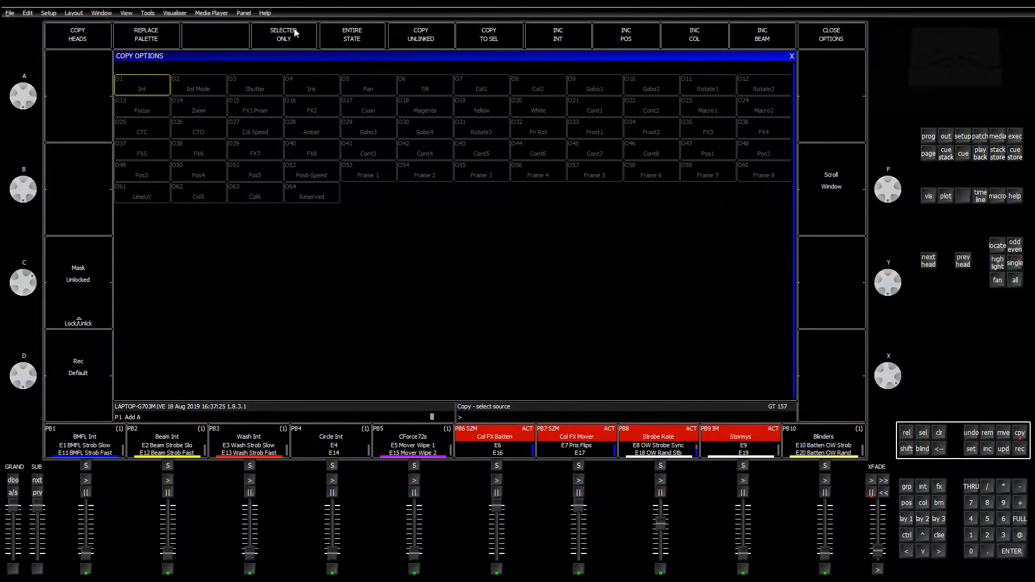
{"action": "left_click", "coordinate": [412, 40]}
{"action": "left_click", "coordinate": [790, 56]}
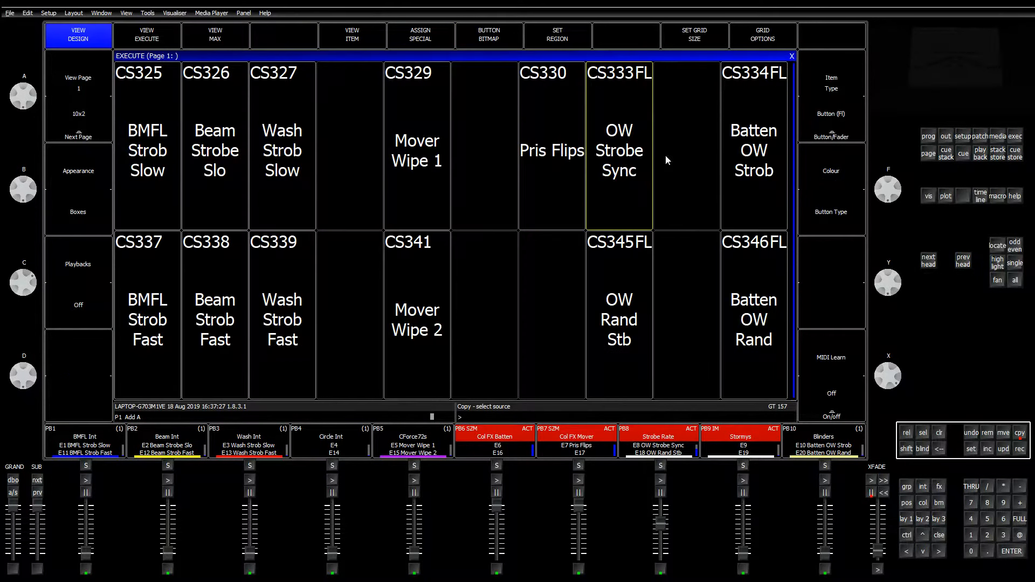
{"action": "left_click", "coordinate": [619, 162]}
{"action": "left_click", "coordinate": [676, 159]}
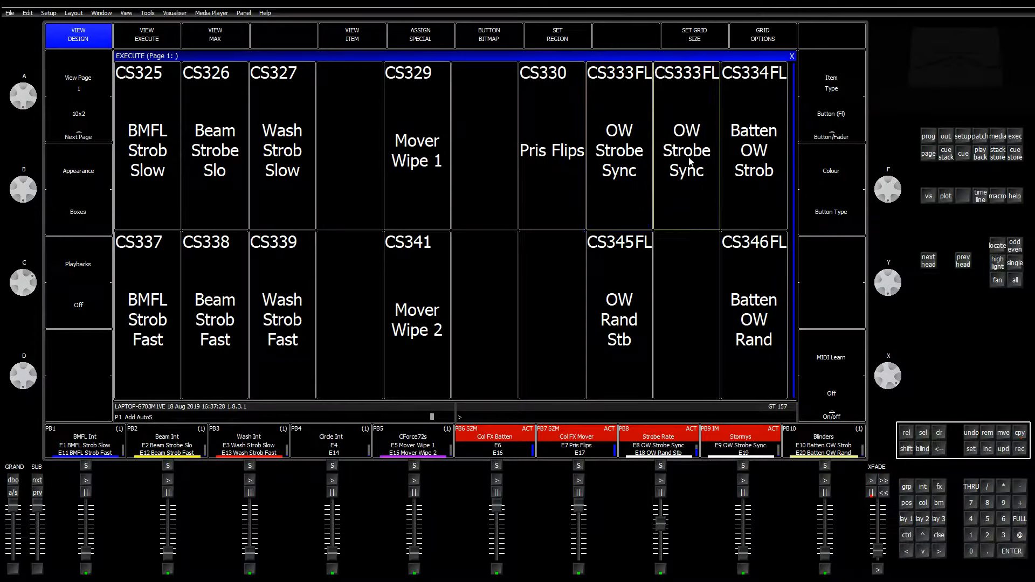
Remove the OW Strobe Sync copy from the E9 slot on execute page 1
{"action": "left_click", "coordinate": [940, 433]}
{"action": "left_click", "coordinate": [988, 433]}
{"action": "left_click", "coordinate": [682, 199]}
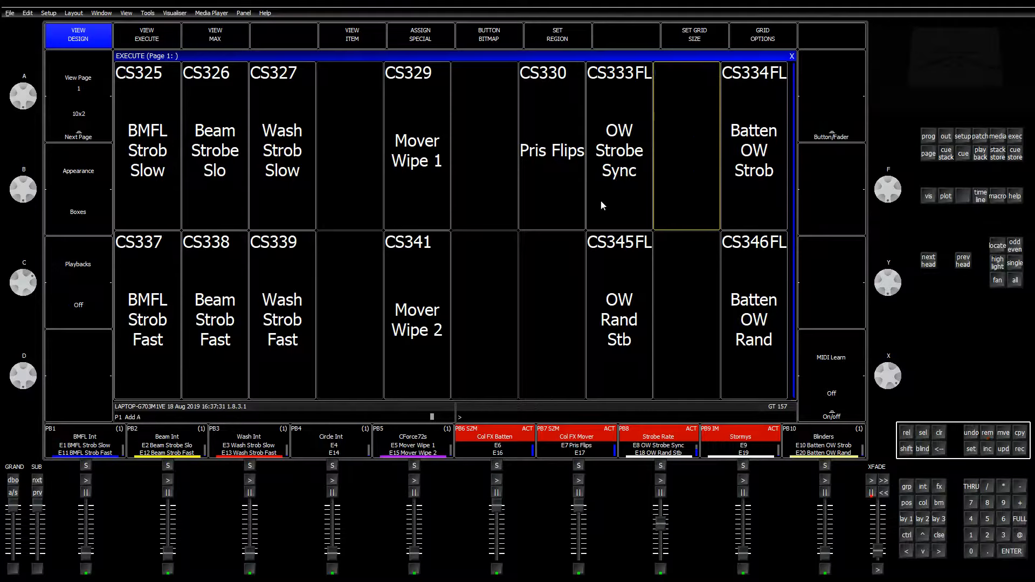
{"action": "left_click", "coordinate": [612, 163]}
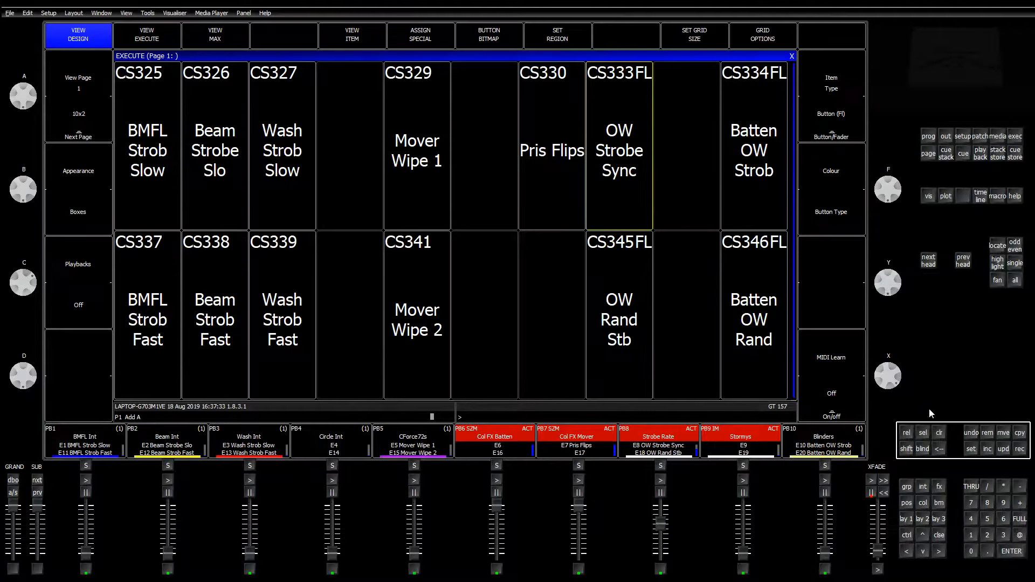
{"action": "left_click", "coordinate": [943, 437]}
{"action": "left_click", "coordinate": [1020, 433]}
{"action": "left_click", "coordinate": [563, 161]}
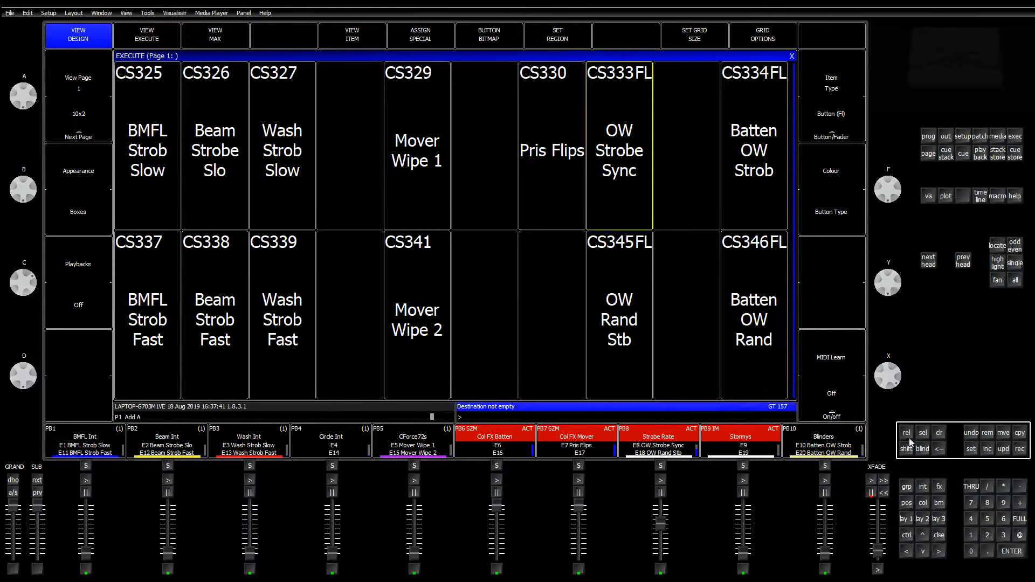
Try copying OW Strobe Sync to the E9 slot with Copy Unlinked enabled, and remove the copy
{"action": "left_click", "coordinate": [938, 432]}
{"action": "left_click", "coordinate": [1024, 434]}
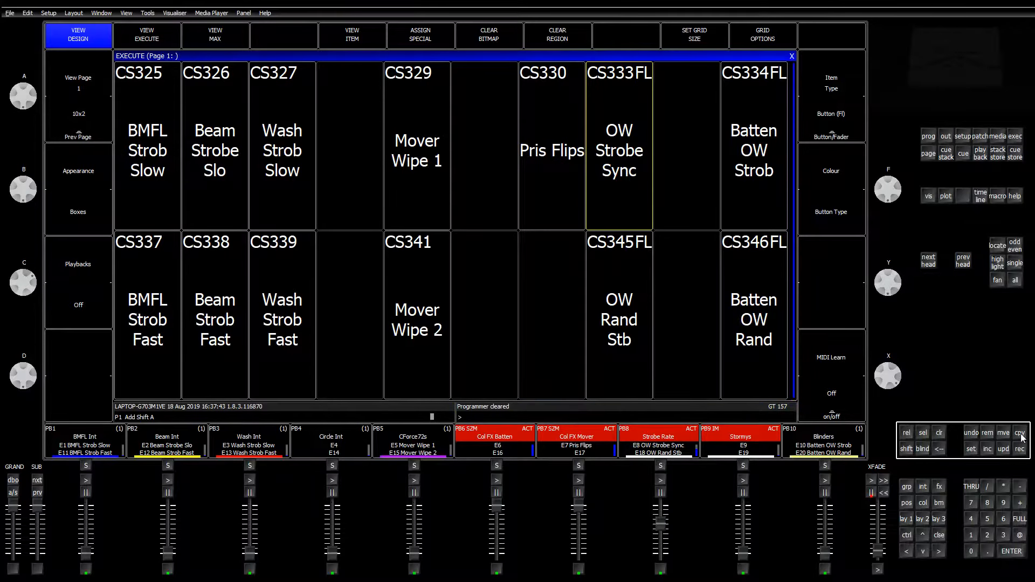
{"action": "left_click", "coordinate": [418, 43]}
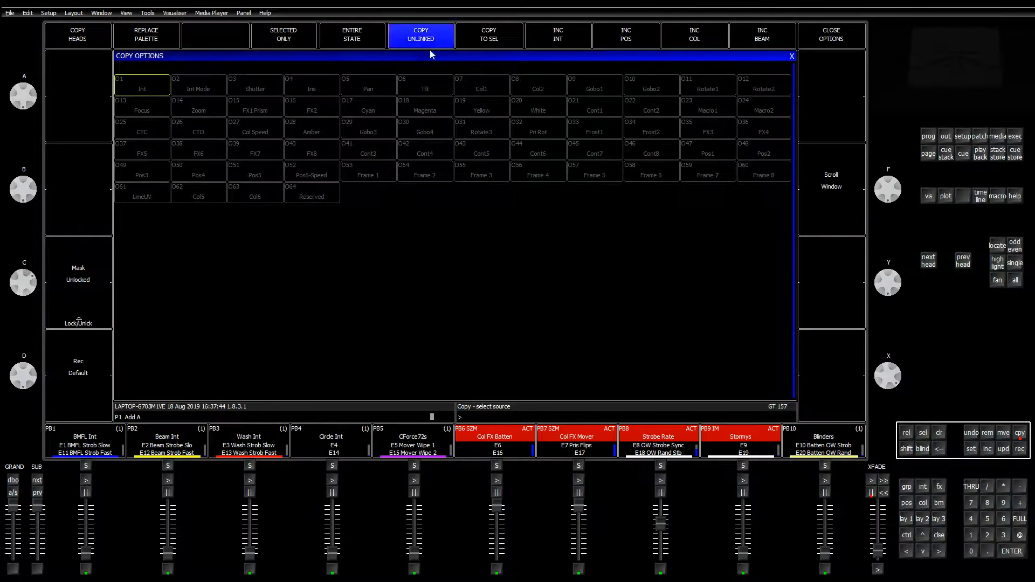
{"action": "left_click", "coordinate": [791, 56]}
{"action": "left_click", "coordinate": [610, 153]}
{"action": "left_click", "coordinate": [678, 155]}
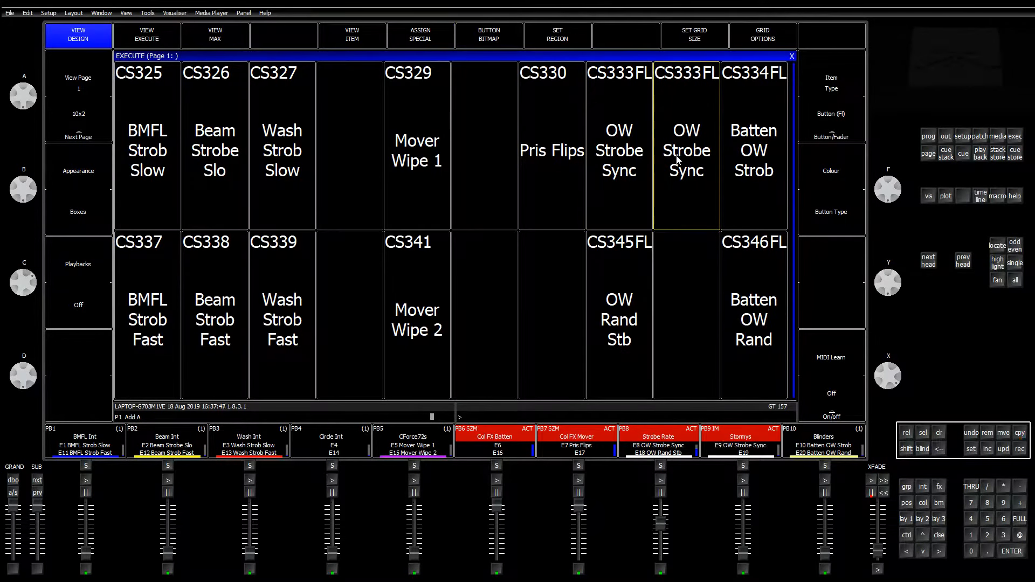
{"action": "left_click", "coordinate": [939, 433]}
{"action": "left_click", "coordinate": [987, 433]}
{"action": "left_click", "coordinate": [710, 178]}
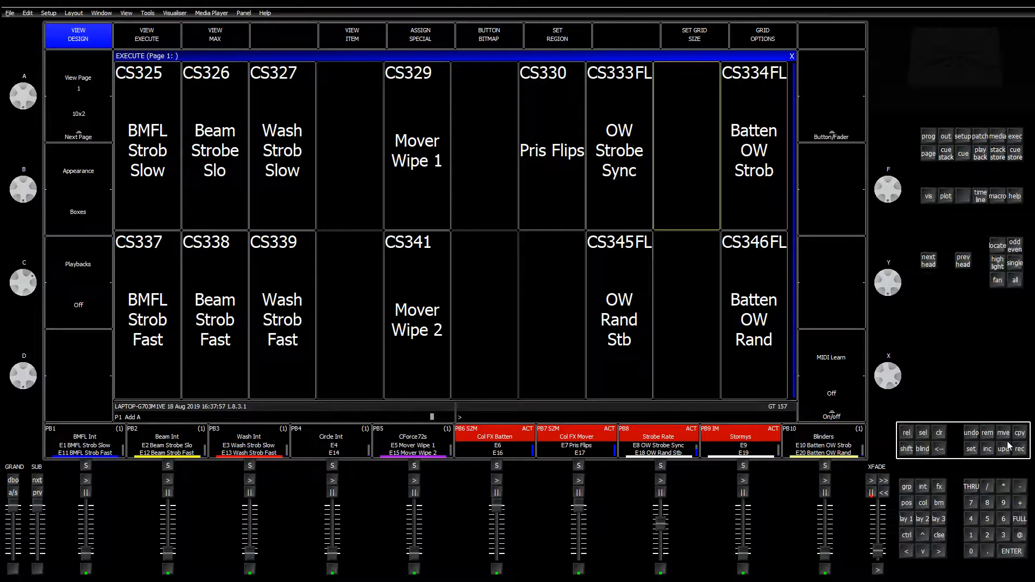
Include OW Strobe Sync in the programmer, record it as a new cue in the empty E9 slot, and clear the programmer
{"action": "left_click", "coordinate": [990, 448]}
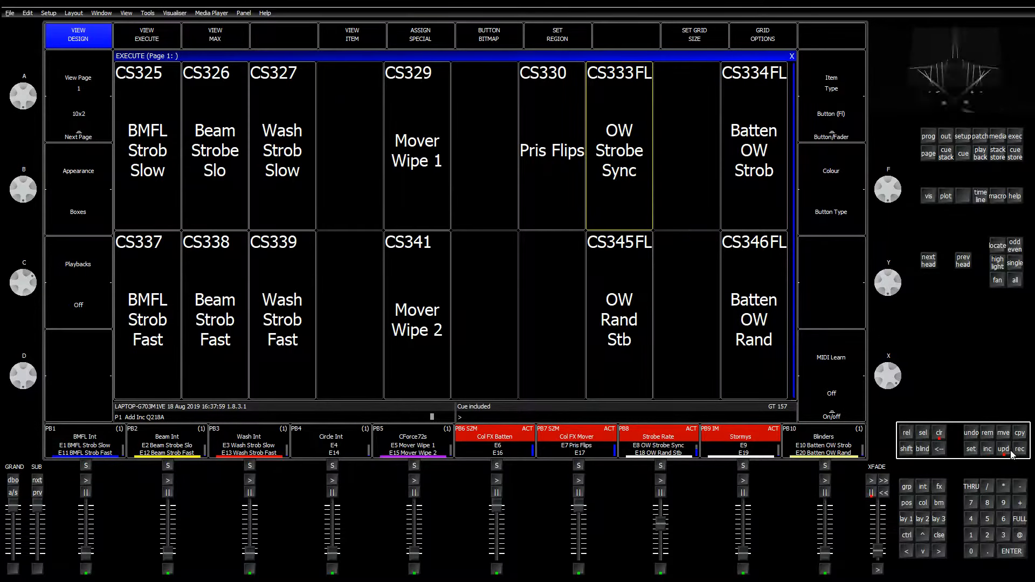
{"action": "left_click", "coordinate": [695, 193]}
{"action": "left_click", "coordinate": [940, 433]}
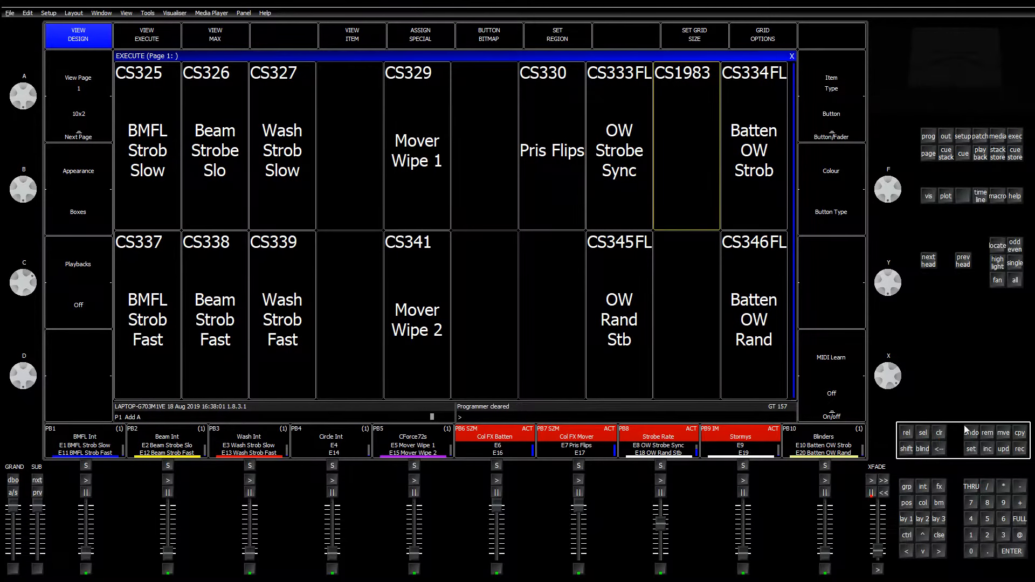
Name the new E9 button OW Strobe Wash
{"action": "left_click", "coordinate": [971, 448]}
{"action": "left_click", "coordinate": [690, 191]}
{"action": "type", "text": "OW "}
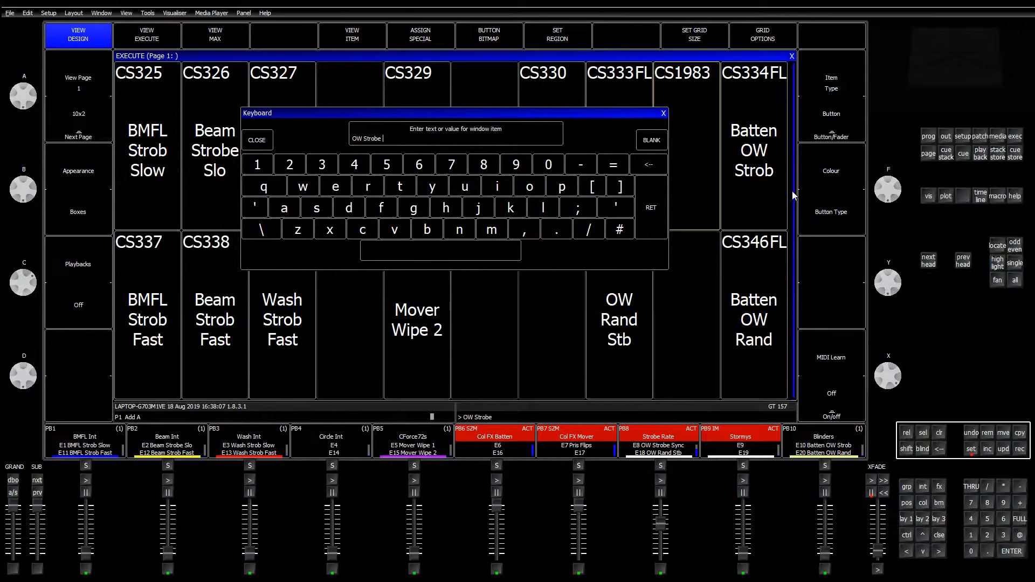
{"action": "type", "text": "Strobe Sync"}
{"action": "key", "text": "Return"}
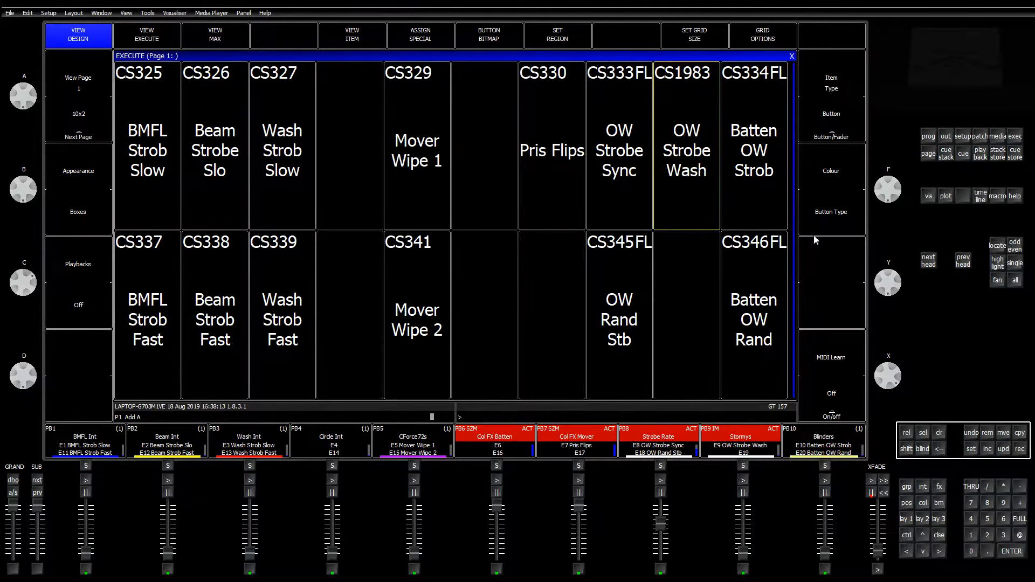
Examine the head levels in the OW Strobe Wash cue and return to the execute page
{"action": "left_click", "coordinate": [354, 41]}
{"action": "left_click", "coordinate": [93, 42]}
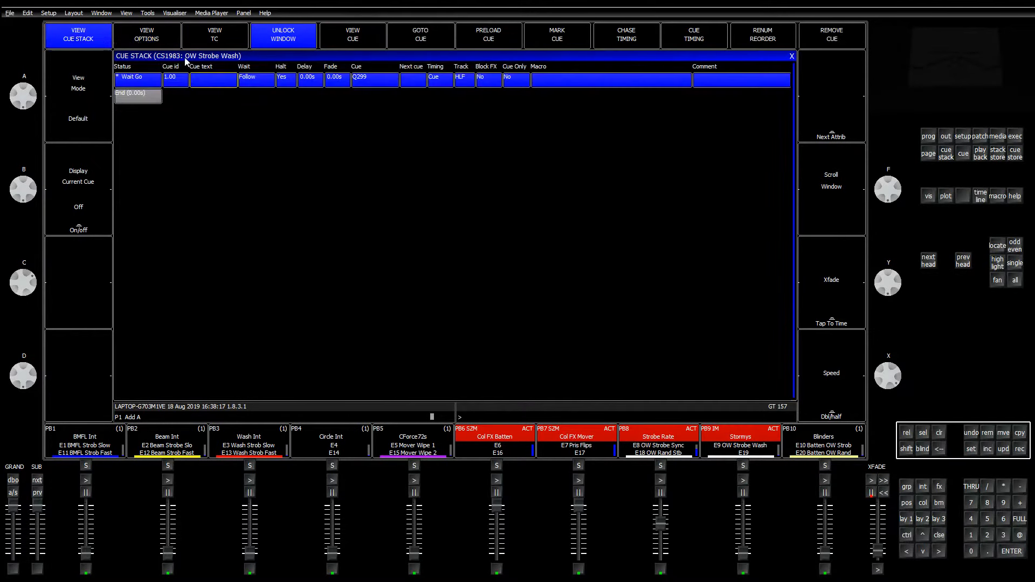
{"action": "left_click", "coordinate": [340, 39]}
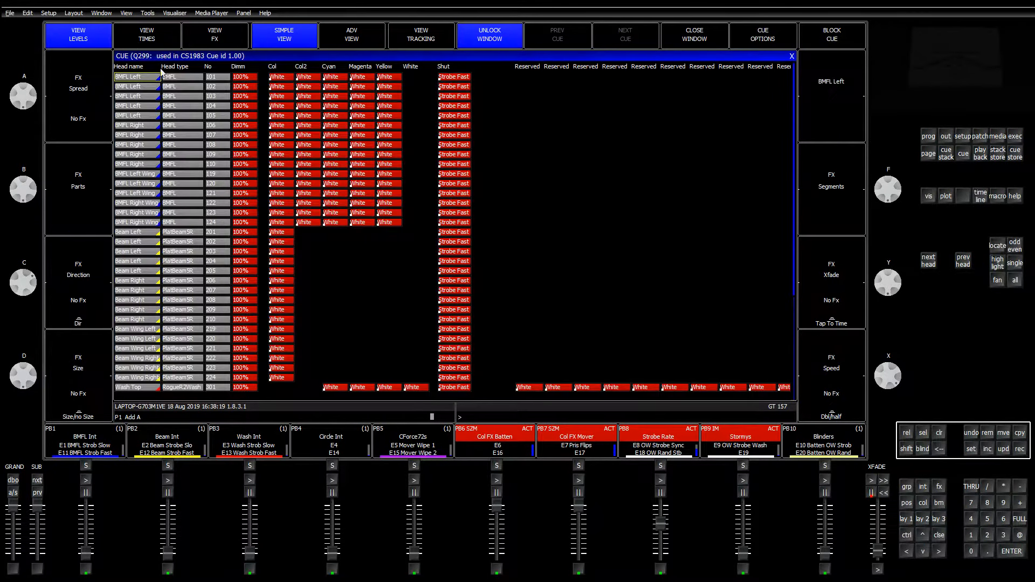
{"action": "left_click_drag", "start_coordinate": [138, 75], "coordinate": [147, 380]}
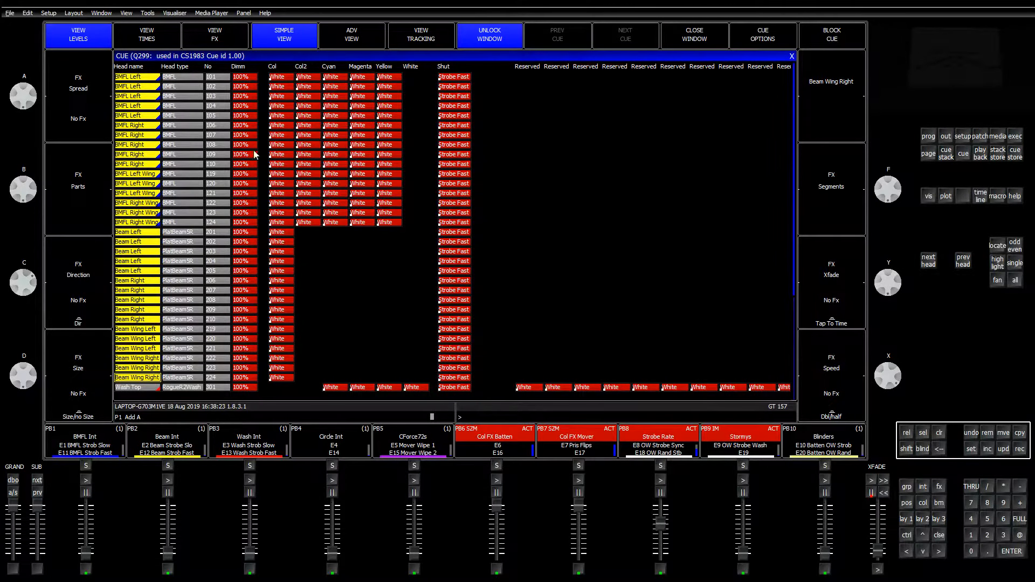
{"action": "left_click", "coordinate": [792, 56]}
{"action": "left_click", "coordinate": [1016, 137]}
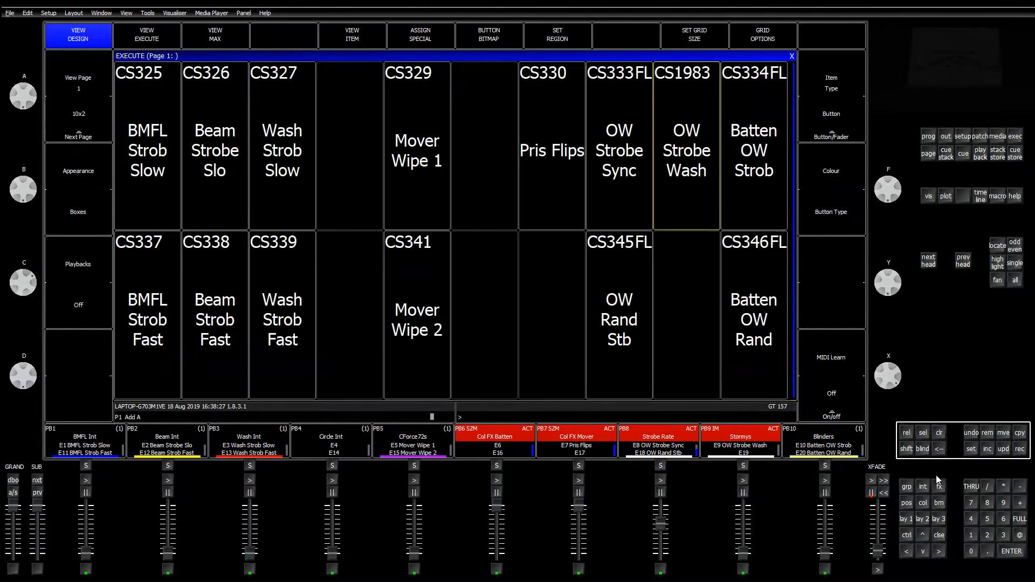
Include OW Strobe Wash in the cleared programmer and show its head levels
{"action": "left_click", "coordinate": [937, 433]}
{"action": "left_click", "coordinate": [994, 453]}
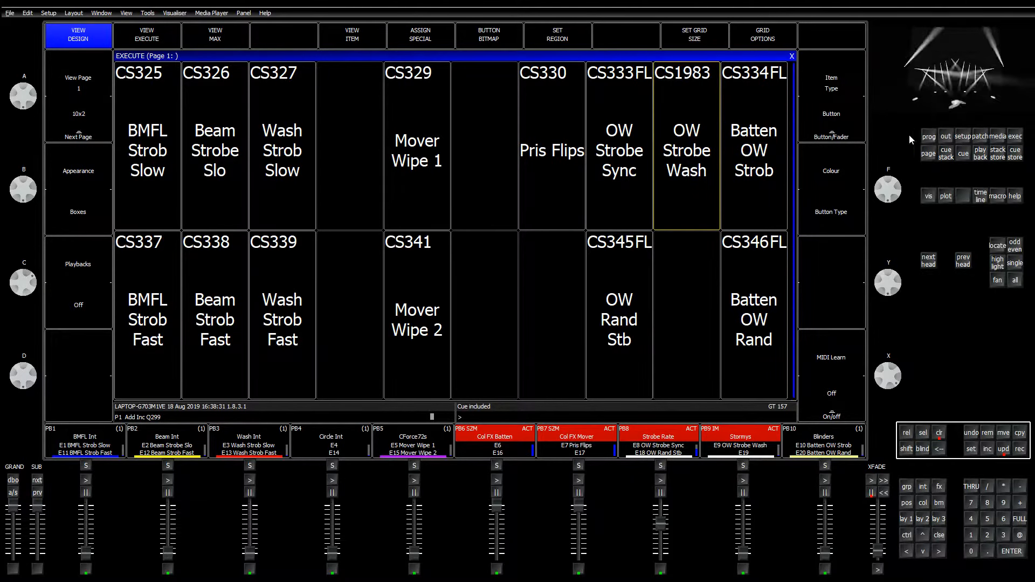
{"action": "left_click", "coordinate": [927, 137]}
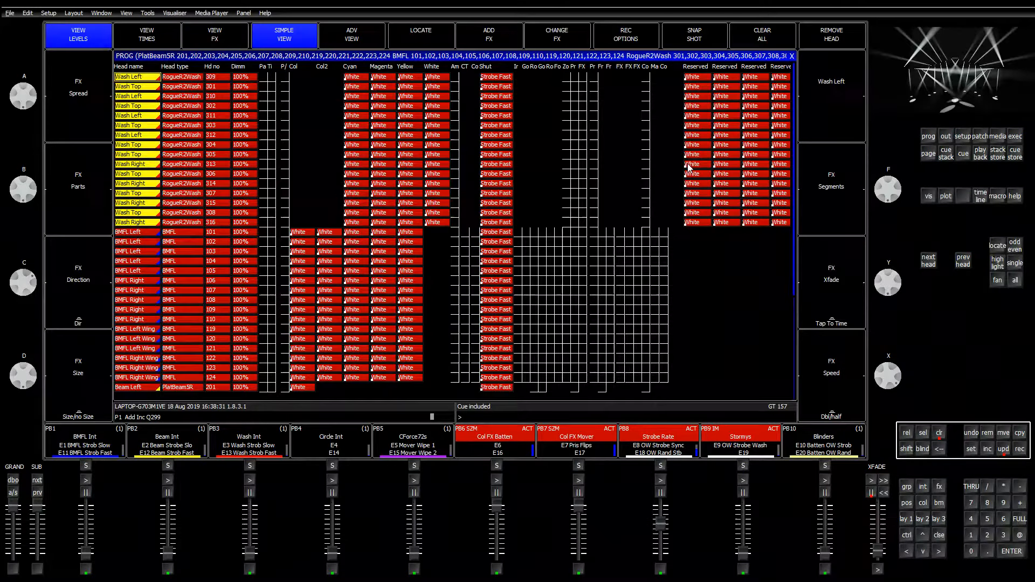
Remove all BMFL and Beam heads from the programmer, leaving only the Wash heads
{"action": "left_click", "coordinate": [135, 241]}
{"action": "scroll", "coordinate": [140, 240], "scroll_direction": "down", "scroll_amount": 7}
{"action": "scroll", "coordinate": [152, 251], "scroll_direction": "down", "scroll_amount": 9}
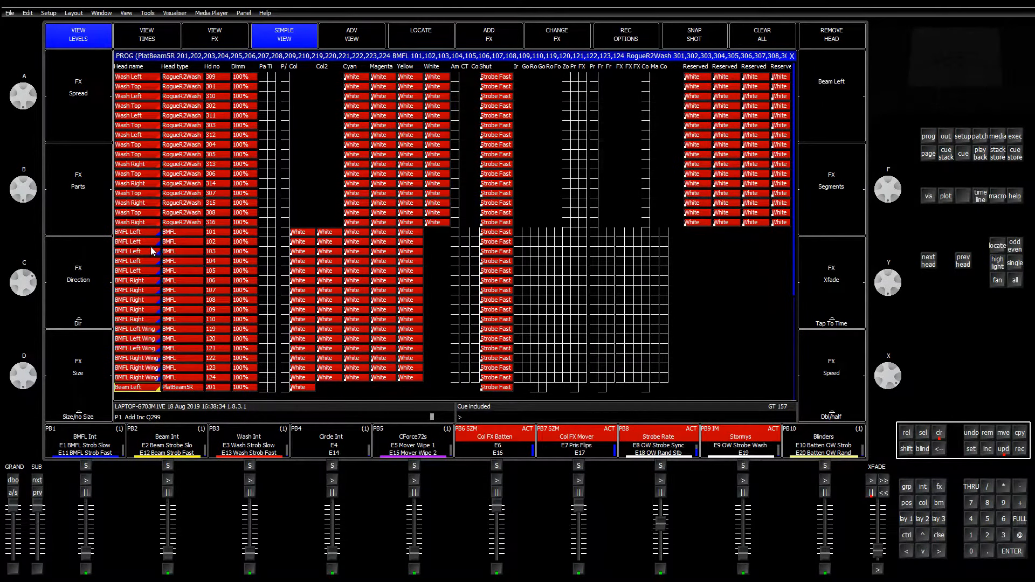
{"action": "scroll", "coordinate": [154, 186], "scroll_direction": "down", "scroll_amount": 1}
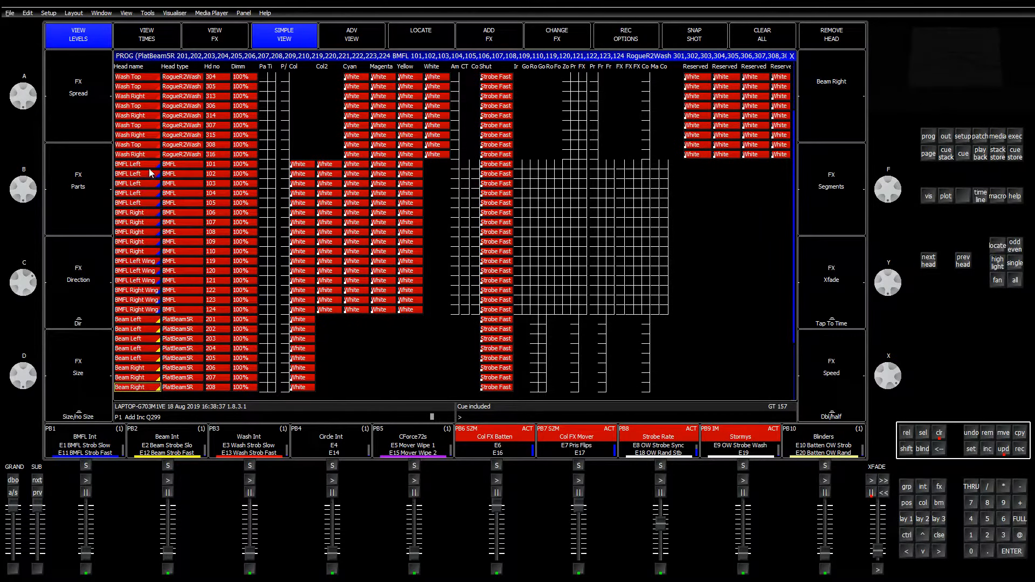
{"action": "left_click_drag", "start_coordinate": [151, 167], "coordinate": [155, 378]}
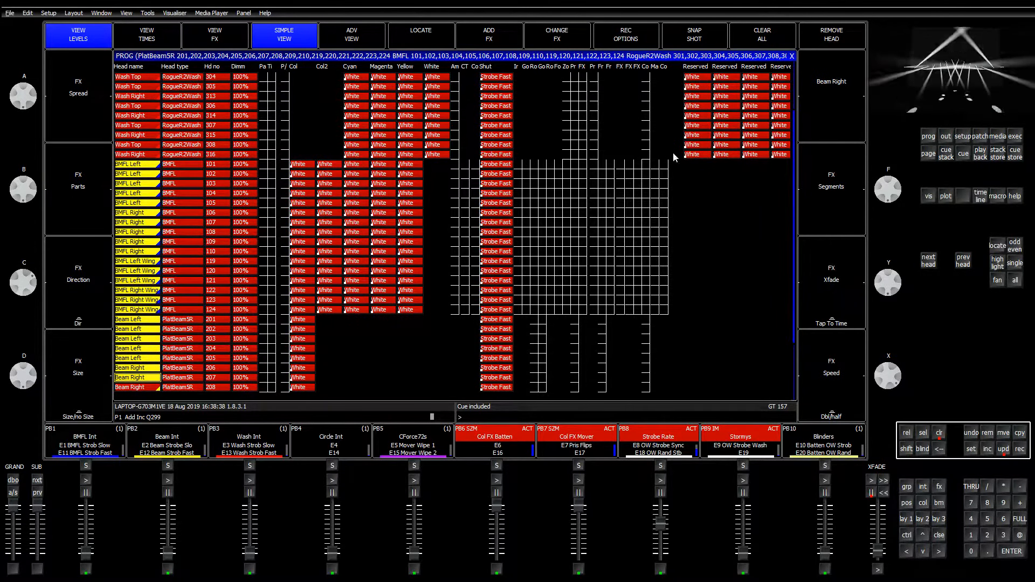
{"action": "left_click", "coordinate": [831, 34]}
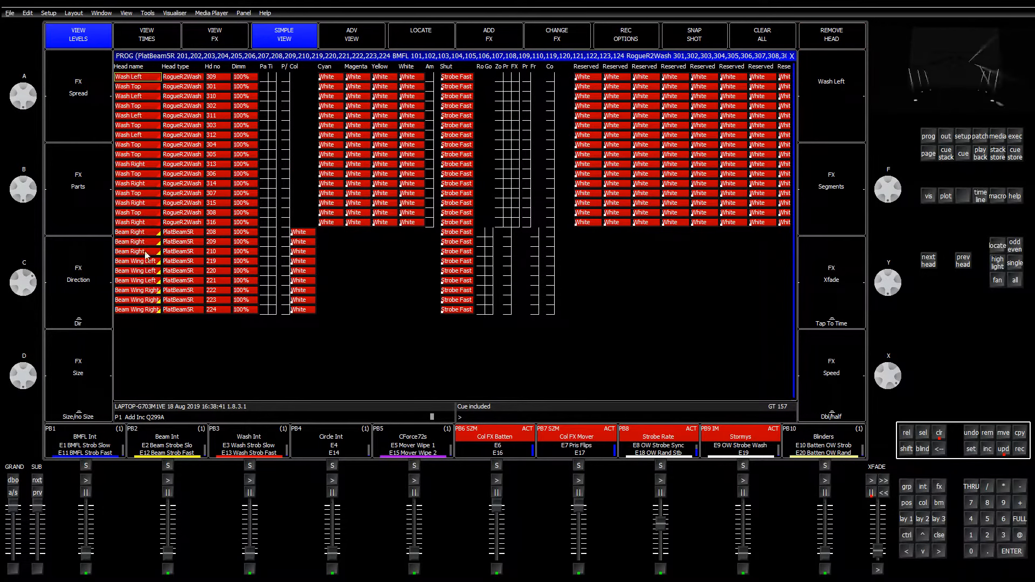
{"action": "left_click_drag", "start_coordinate": [139, 232], "coordinate": [147, 315]}
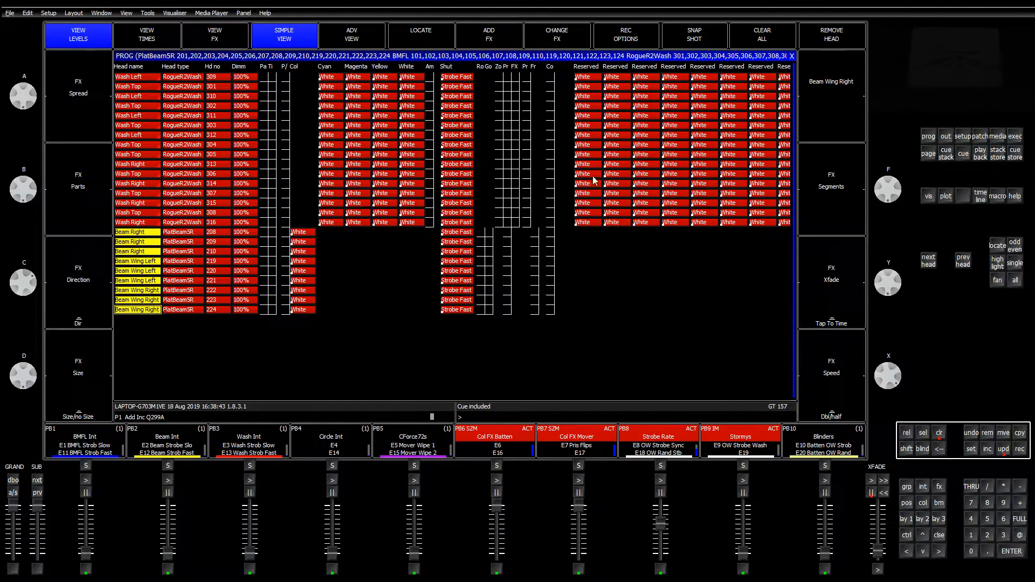
{"action": "left_click", "coordinate": [831, 39]}
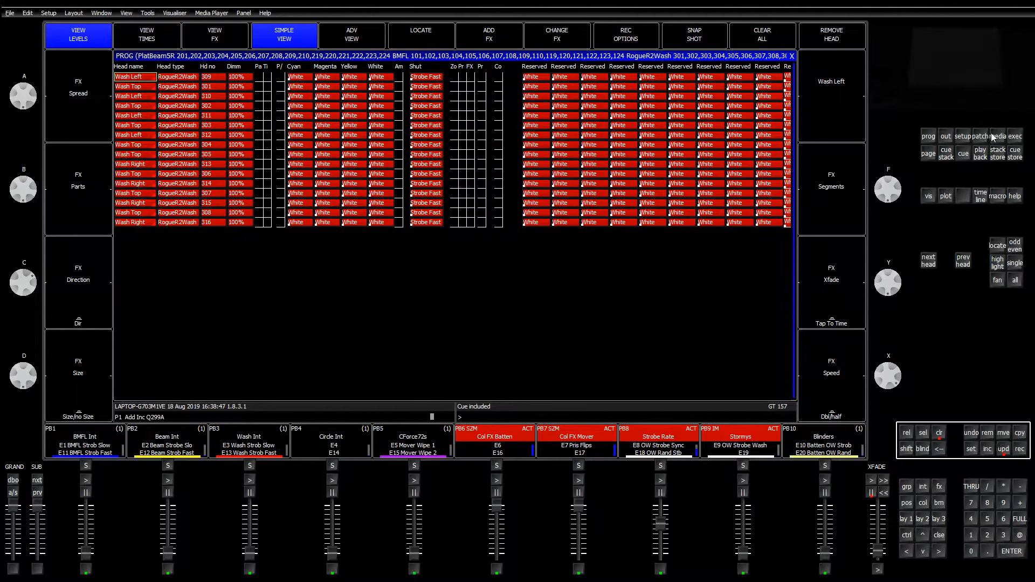
Update the OW Strobe Wash cue, clear the programmer and return to the execute page
{"action": "key", "text": "ctrl+u"}
{"action": "key", "text": "ctrl+c"}
{"action": "left_click", "coordinate": [1015, 137]}
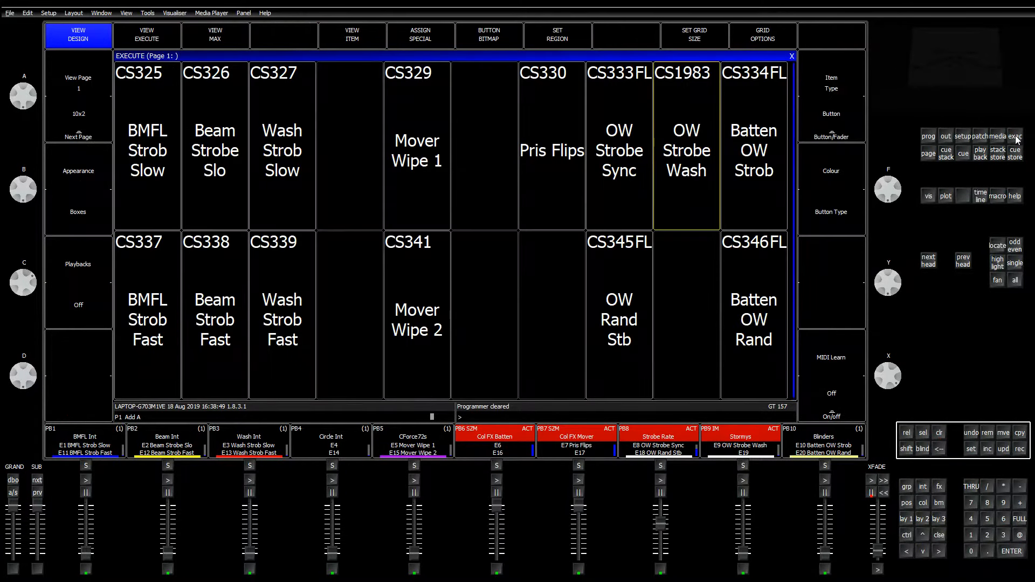
Test the OW Strobe Sync and OW Strobe Wash buttons, releasing both after triggering
{"action": "left_click", "coordinate": [629, 189]}
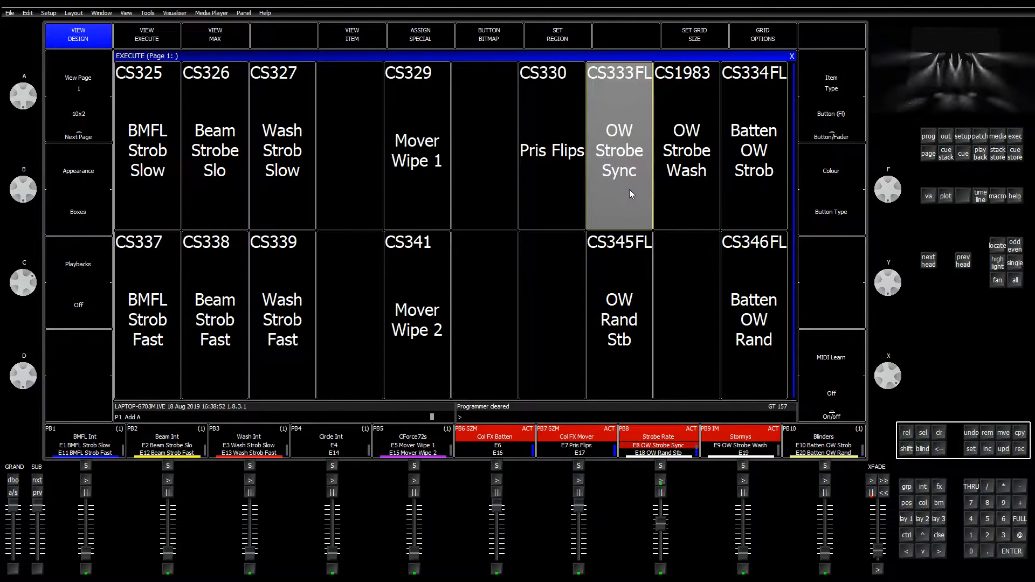
{"action": "left_click", "coordinate": [688, 195]}
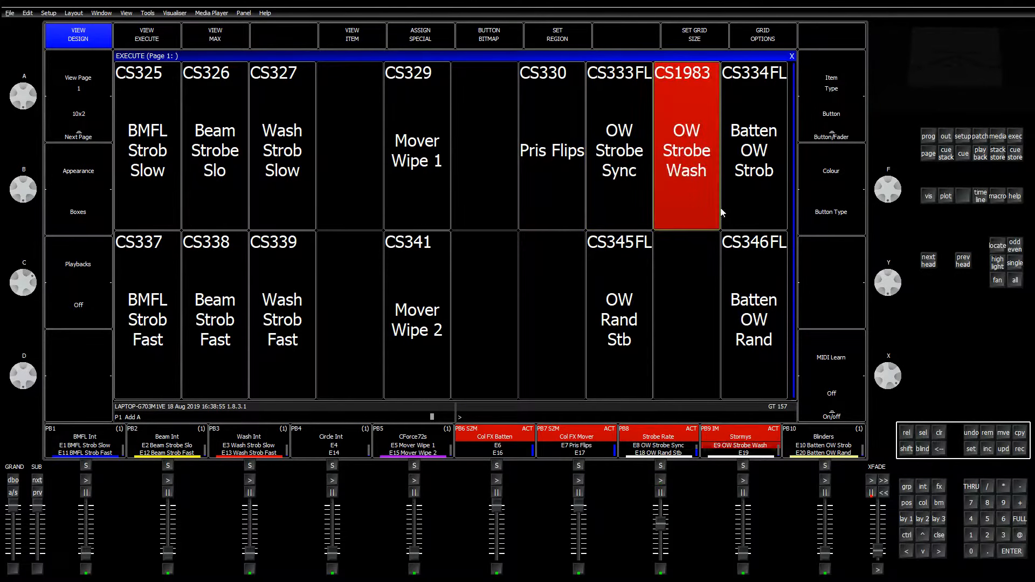
{"action": "left_click", "coordinate": [694, 197]}
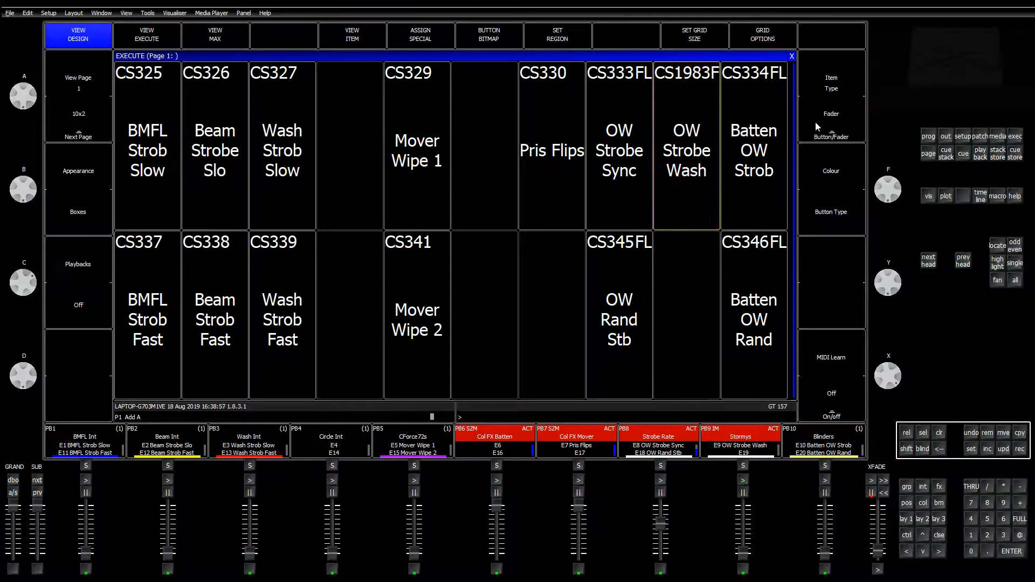
Set the OW Strobe Wash item type to Button (Fl), and test it alongside OW Strobe Sync
{"action": "left_click", "coordinate": [815, 124]}
{"action": "left_click", "coordinate": [693, 185]}
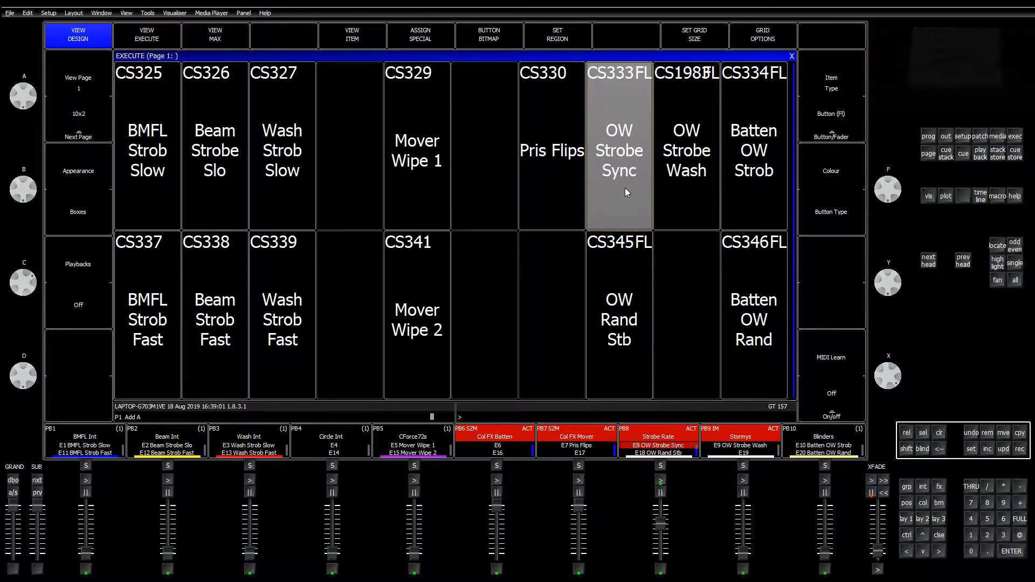
{"action": "left_click_drag", "start_coordinate": [625, 192], "coordinate": [626, 192]}
Include OW Strobe Sync in the programmer and show its head levels
{"action": "left_click", "coordinate": [988, 450]}
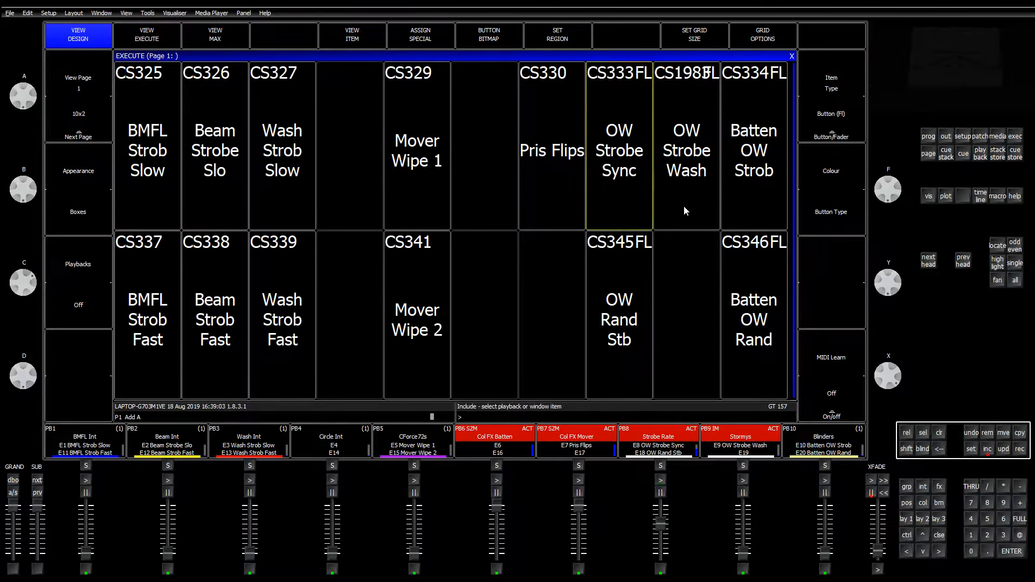
{"action": "left_click", "coordinate": [611, 199]}
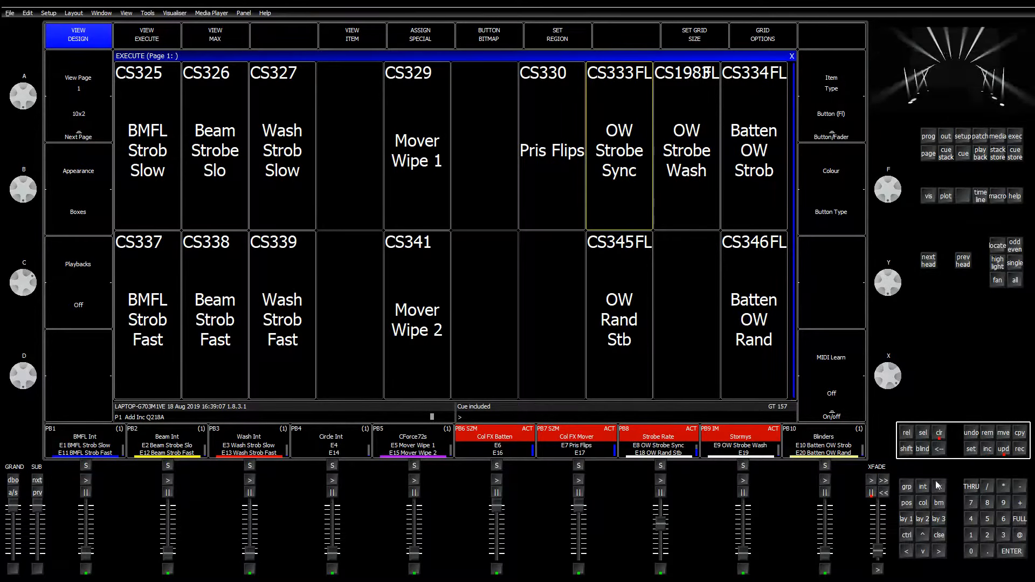
{"action": "left_click", "coordinate": [926, 137]}
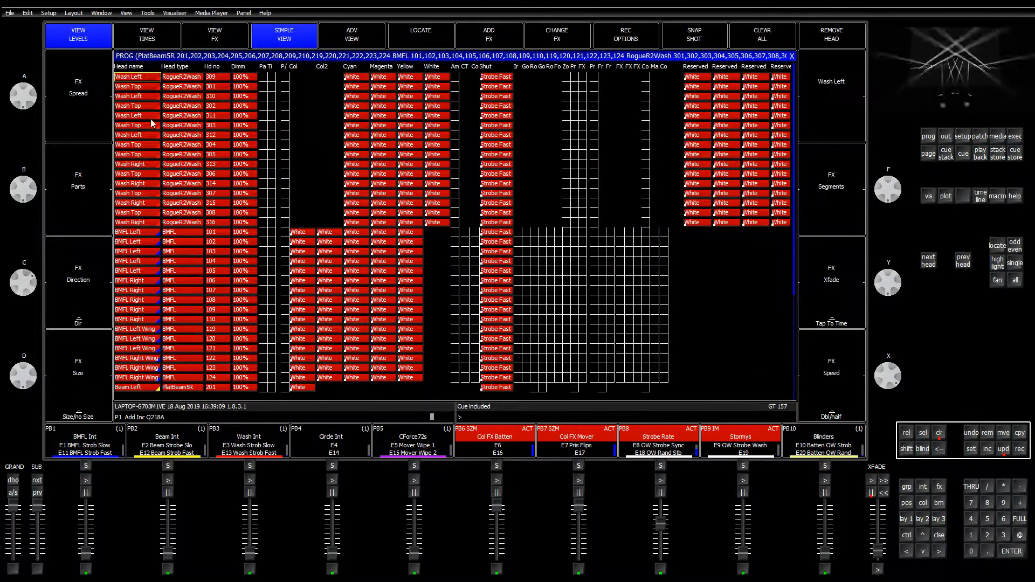
Remove all Wash heads from the programmer, update the OW Strobe Sync cue, and return to the execute page with the programmer cleared
{"action": "left_click_drag", "start_coordinate": [139, 78], "coordinate": [147, 222]}
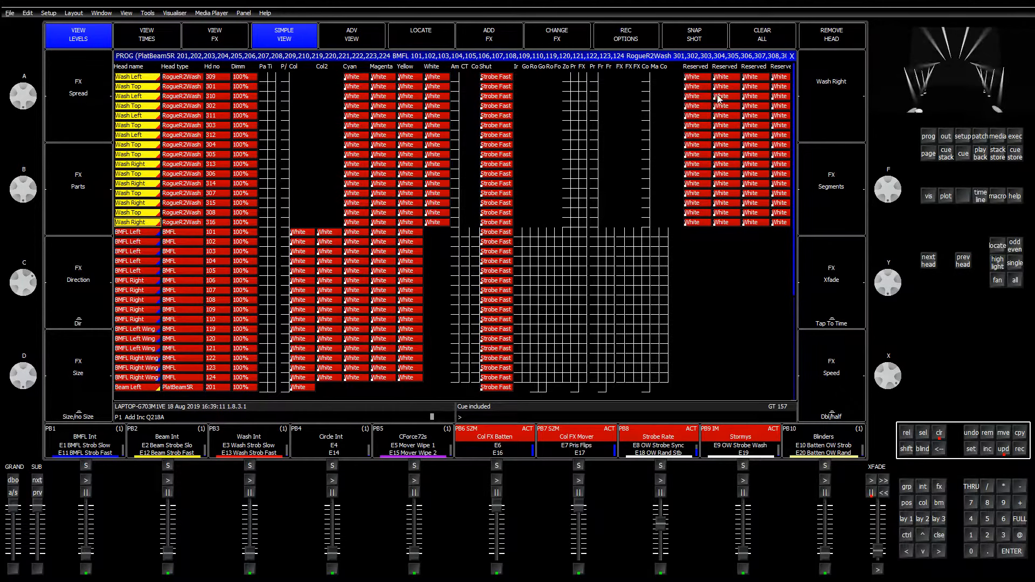
{"action": "left_click", "coordinate": [813, 37]}
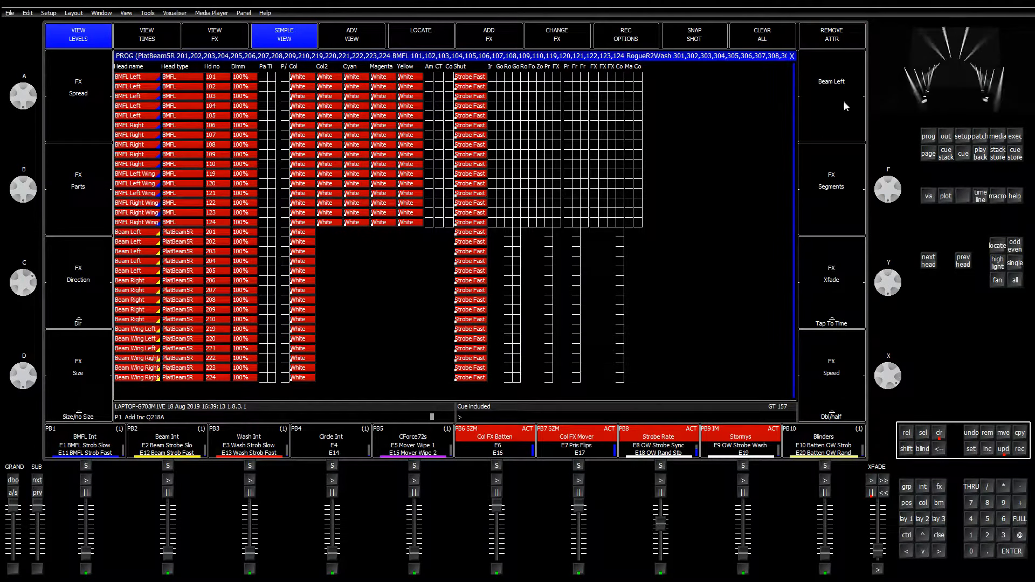
{"action": "left_click", "coordinate": [1004, 450]}
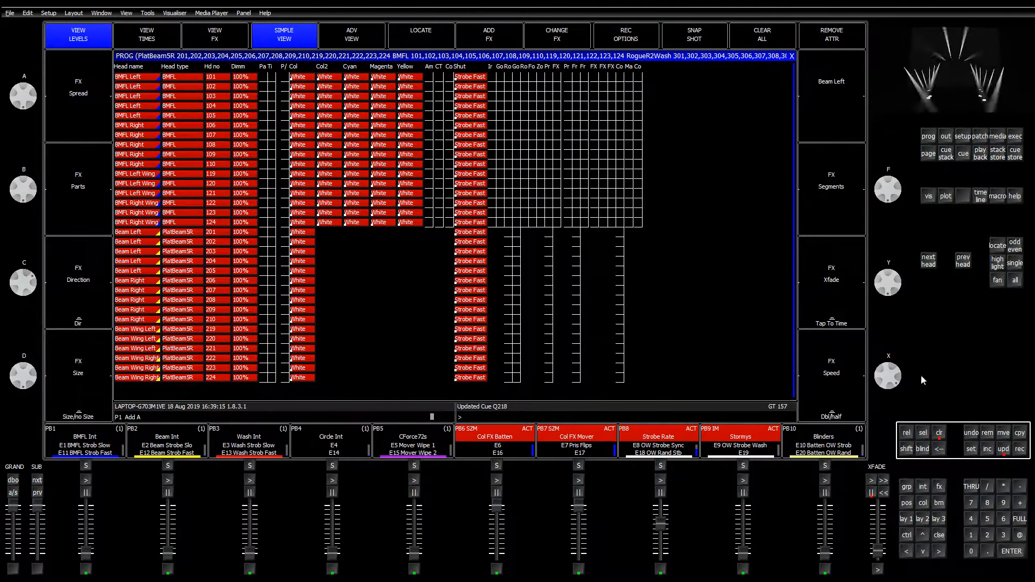
{"action": "left_click", "coordinate": [792, 56]}
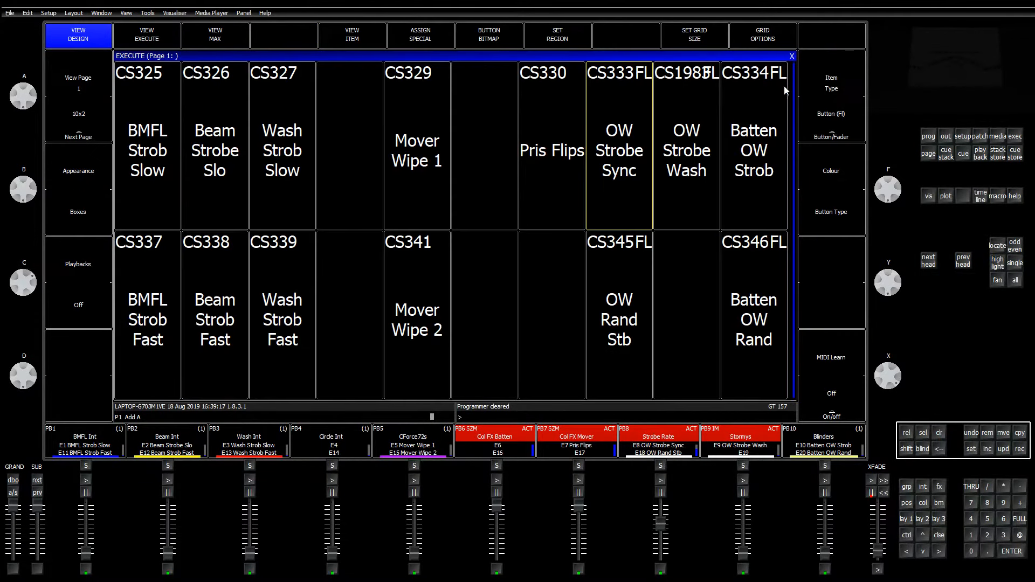
Include OW Rand Stb, record it to the empty item beside it, and set the new item's type to Button (Fl)
{"action": "left_click", "coordinate": [989, 453]}
{"action": "left_click", "coordinate": [627, 331]}
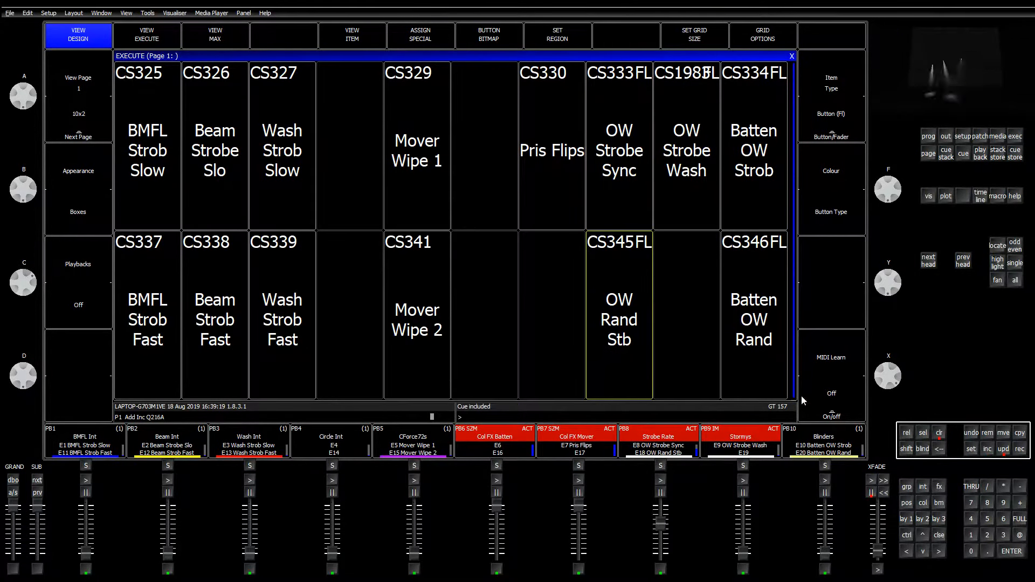
{"action": "left_click", "coordinate": [1022, 453]}
{"action": "left_click", "coordinate": [704, 368]}
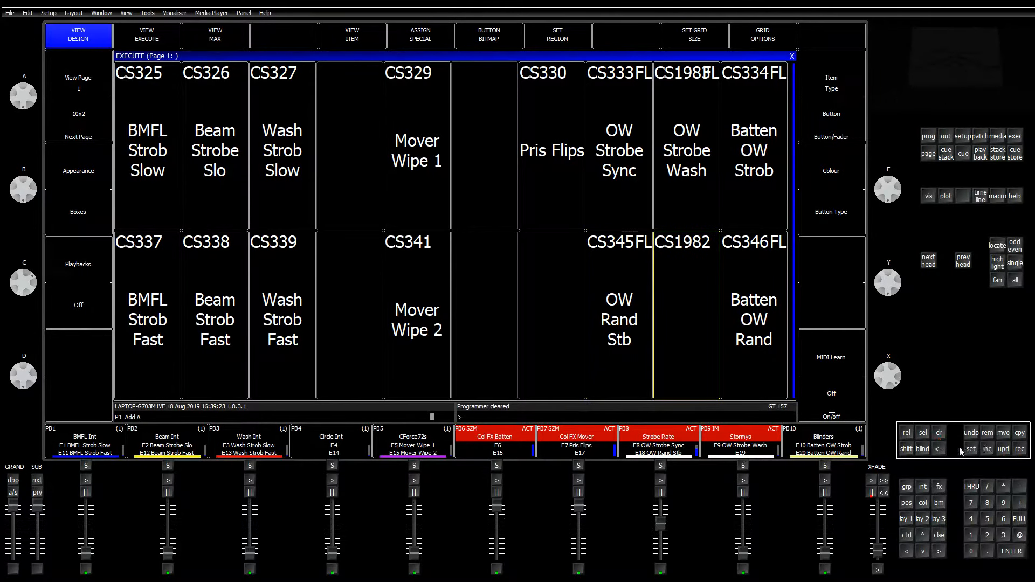
{"action": "left_click", "coordinate": [847, 132]}
{"action": "left_click", "coordinate": [848, 132]}
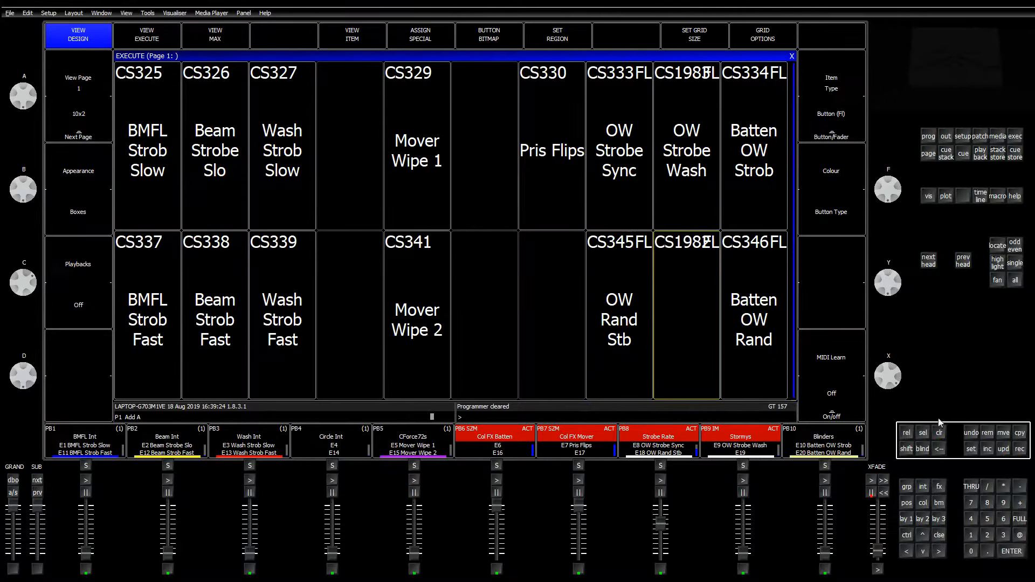
Name the new random strobe item "OW Rand Wash"
{"action": "left_click", "coordinate": [974, 452]}
{"action": "left_click", "coordinate": [707, 333]}
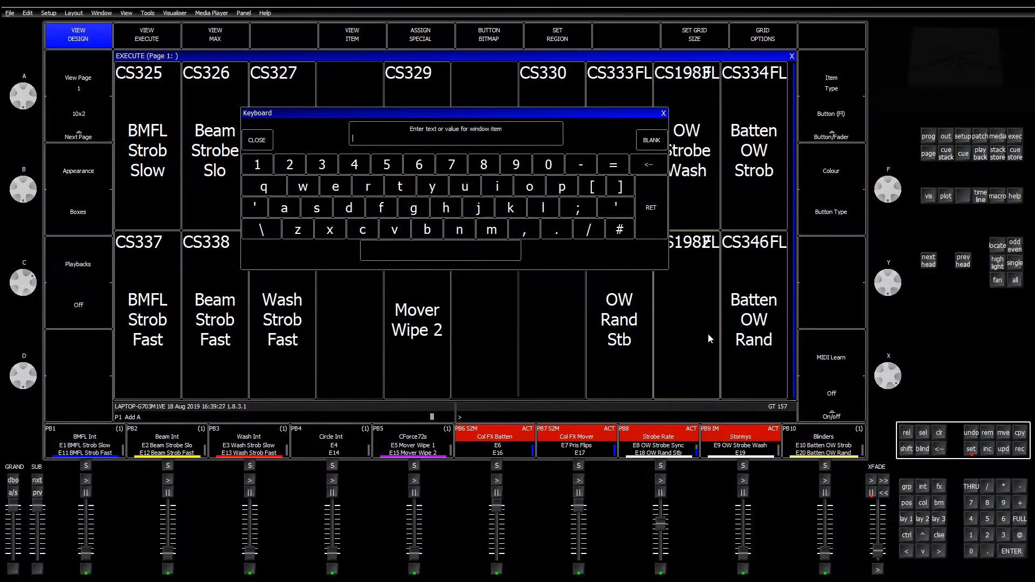
{"action": "type", "text": "OW Rand W"}
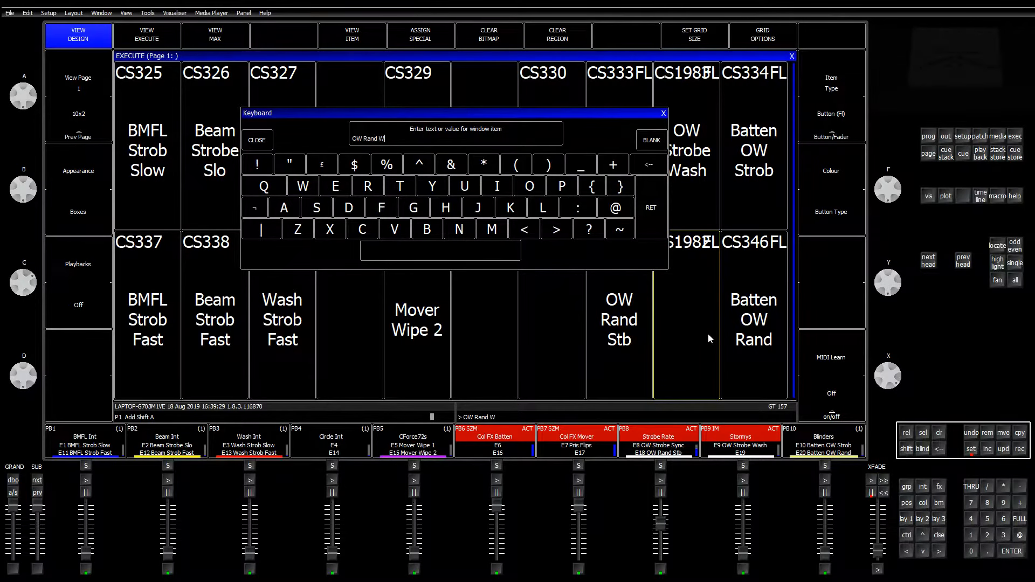
{"action": "type", "text": "ash"}
{"action": "key", "text": "Return"}
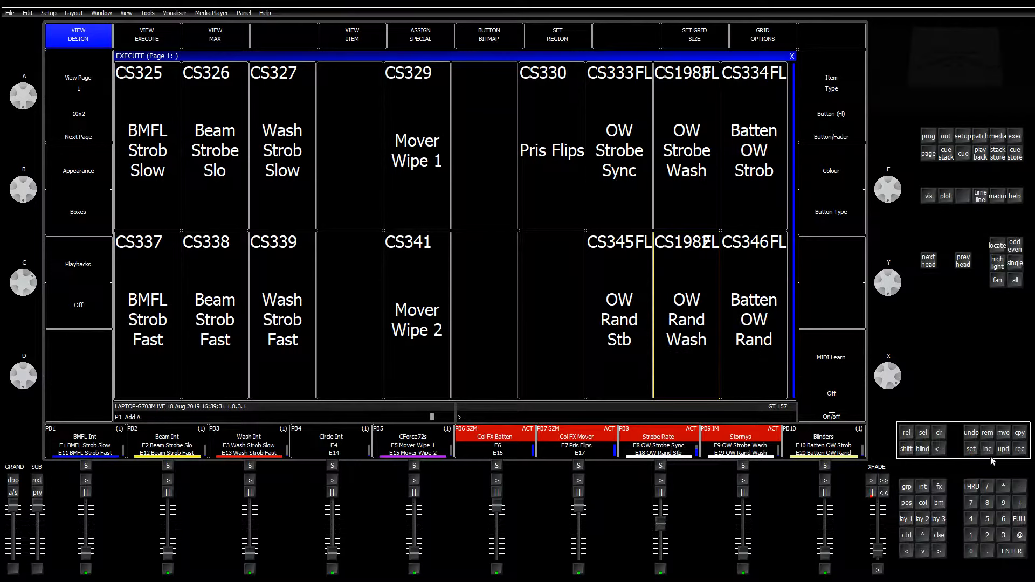
Include OW Rand Wash in the programmer and remove the BMFL heads and the first Beam head
{"action": "left_click", "coordinate": [989, 451]}
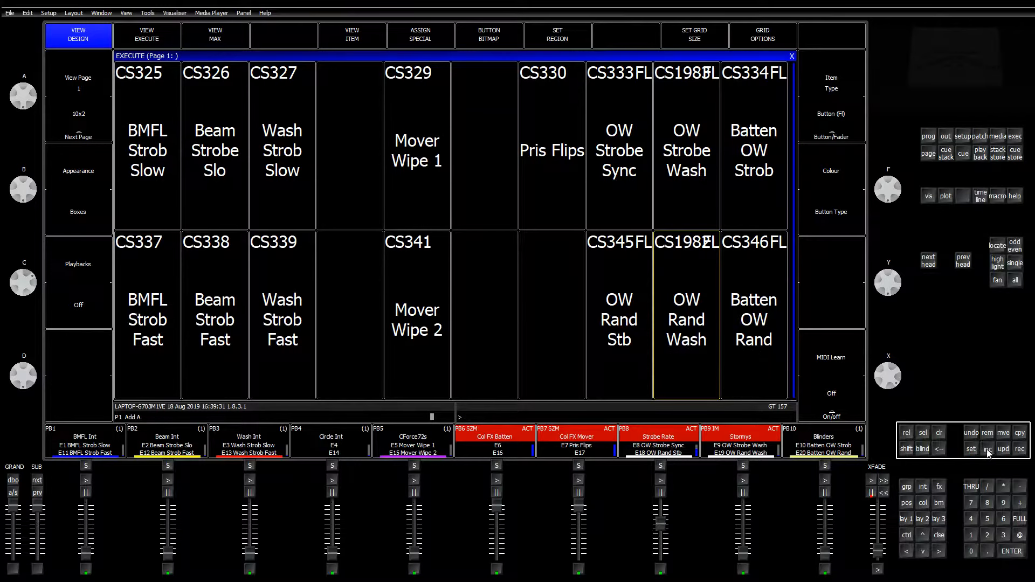
{"action": "left_click", "coordinate": [754, 202]}
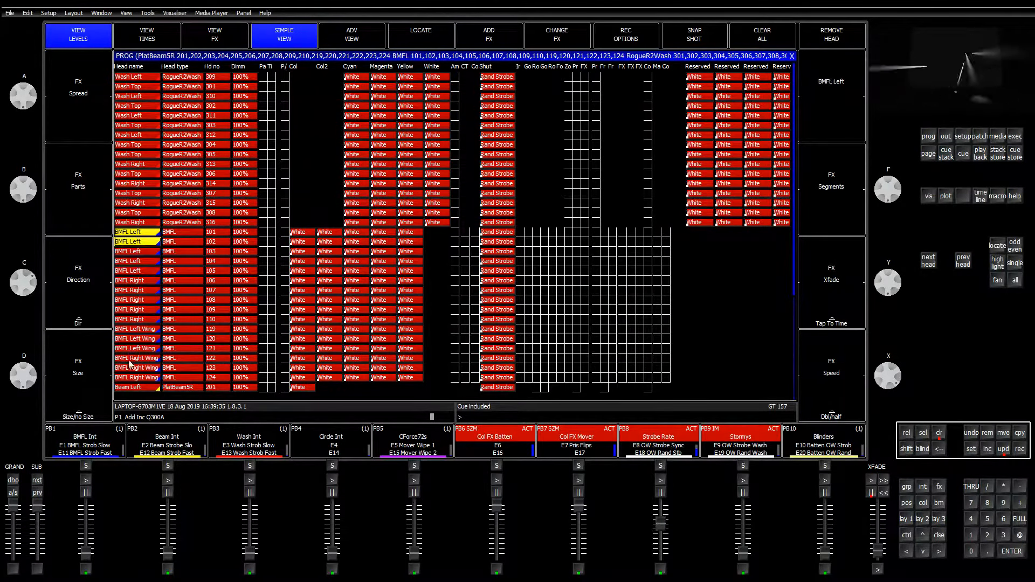
{"action": "left_click_drag", "start_coordinate": [130, 365], "coordinate": [156, 383]}
{"action": "left_click", "coordinate": [819, 42]}
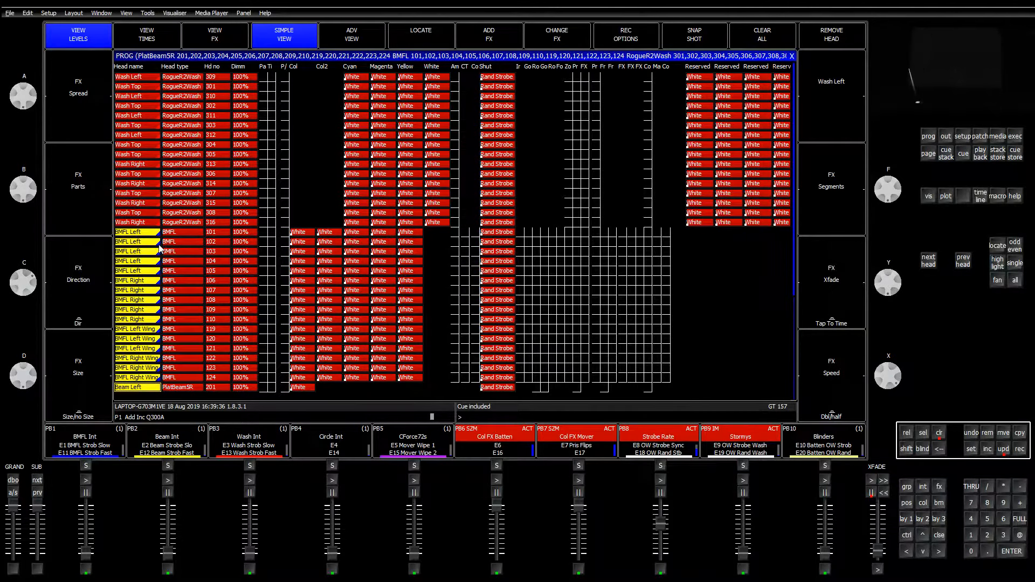
Remove the remaining Beam heads from the programmer and update the OW Rand Wash cue, returning to the execute page
{"action": "left_click_drag", "start_coordinate": [140, 234], "coordinate": [146, 368]}
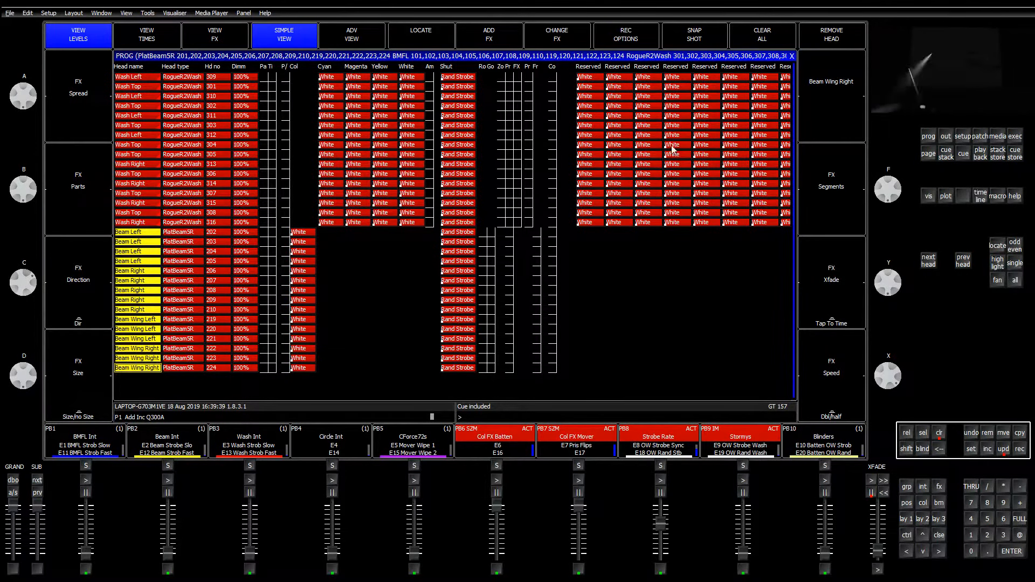
{"action": "left_click", "coordinate": [818, 41]}
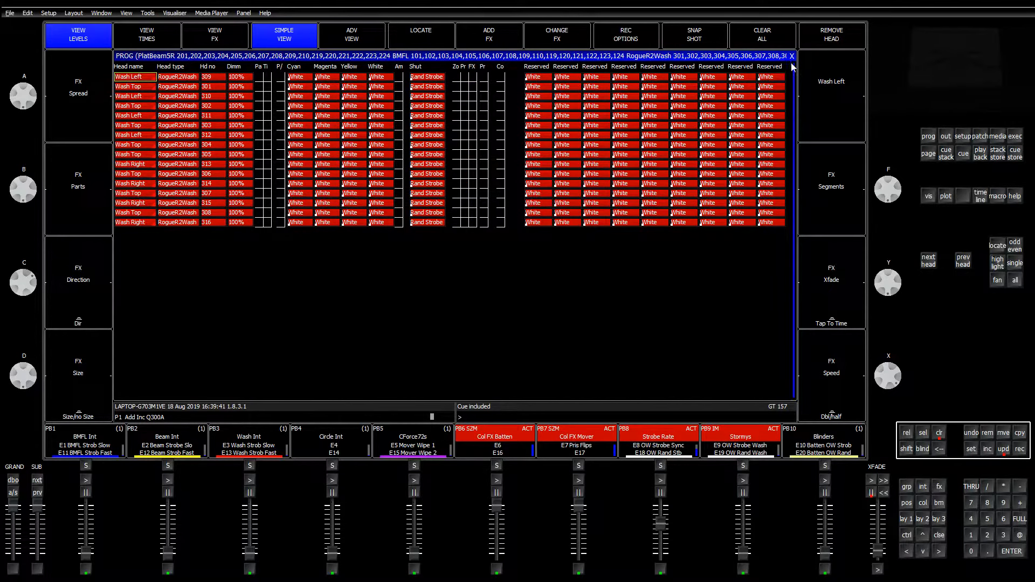
{"action": "left_click", "coordinate": [999, 450]}
{"action": "left_click", "coordinate": [1017, 137]}
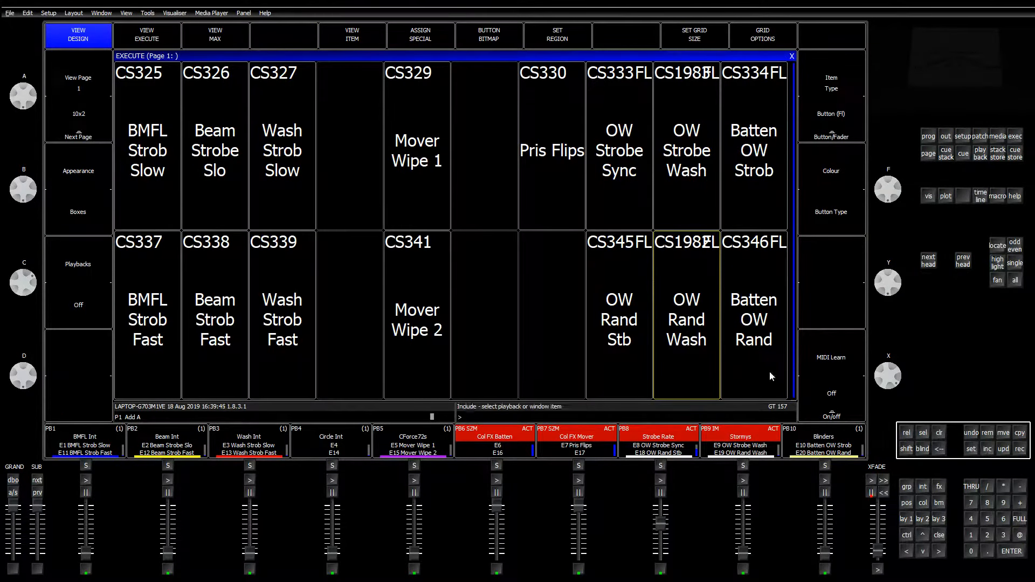
Include OW Rand Stb, remove all Wash heads from the programmer, and update its cue
{"action": "left_click", "coordinate": [632, 328]}
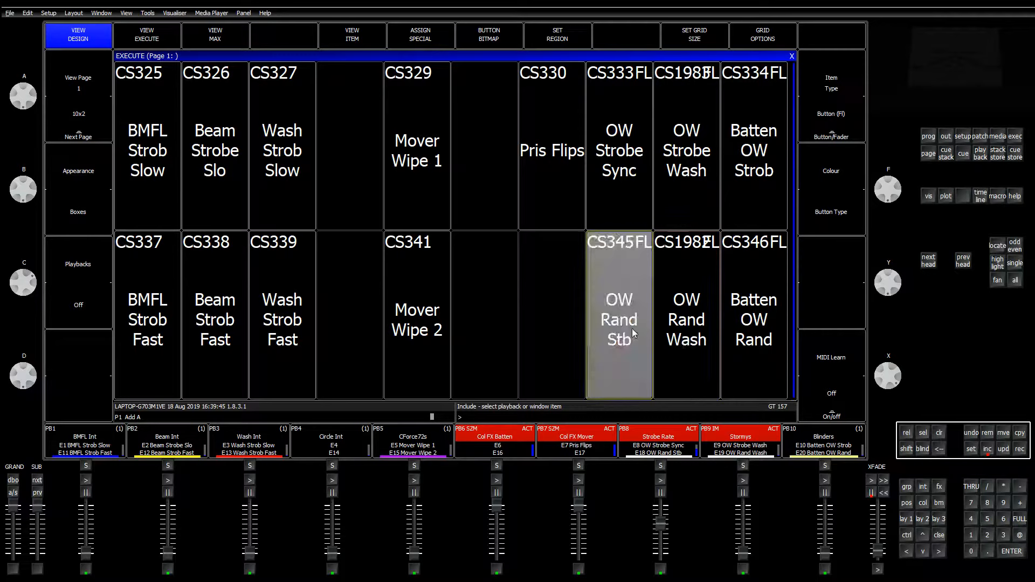
{"action": "left_click", "coordinate": [929, 137]}
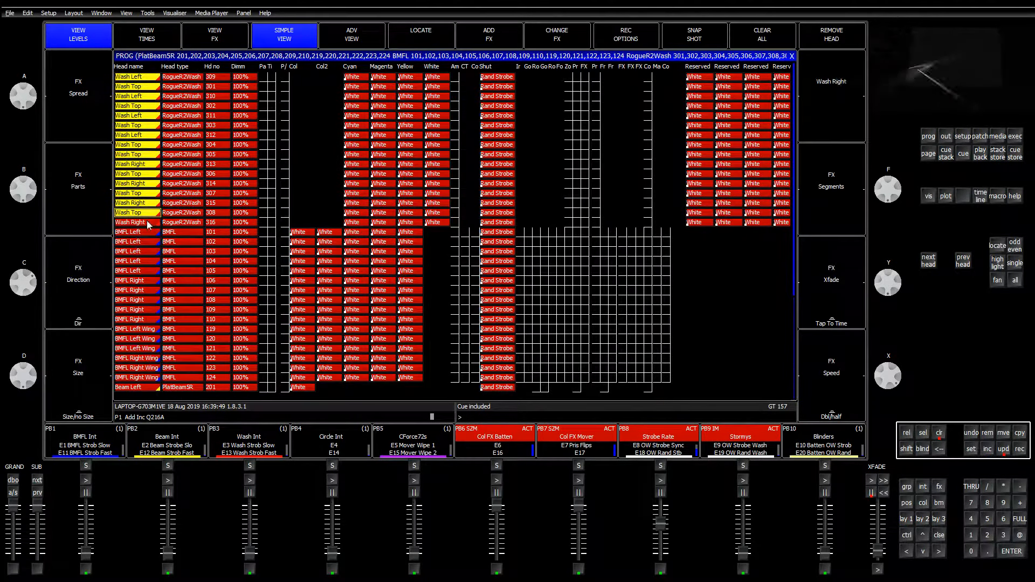
{"action": "left_click", "coordinate": [842, 35]}
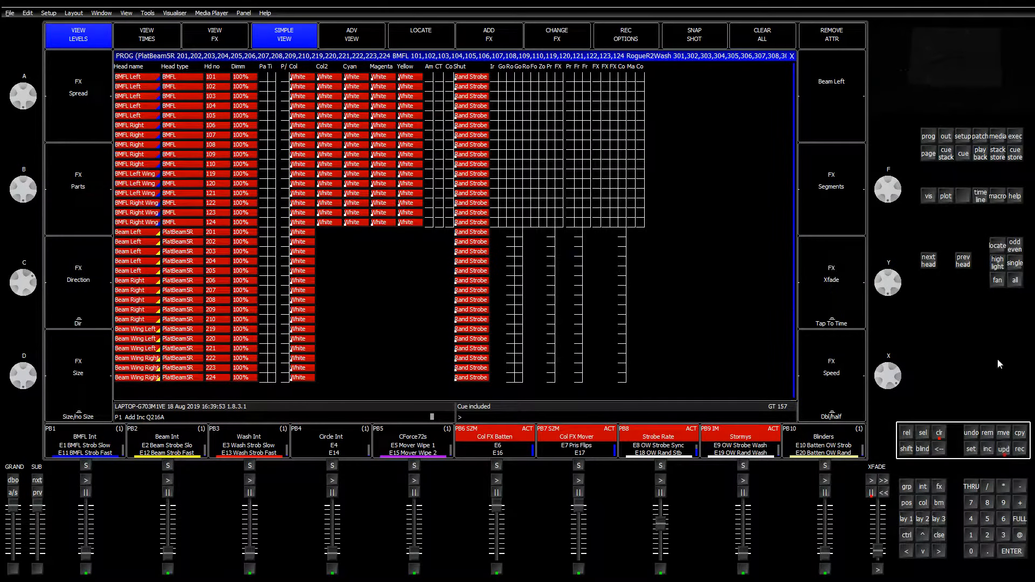
{"action": "left_click", "coordinate": [1004, 450]}
{"action": "left_click", "coordinate": [1017, 137]}
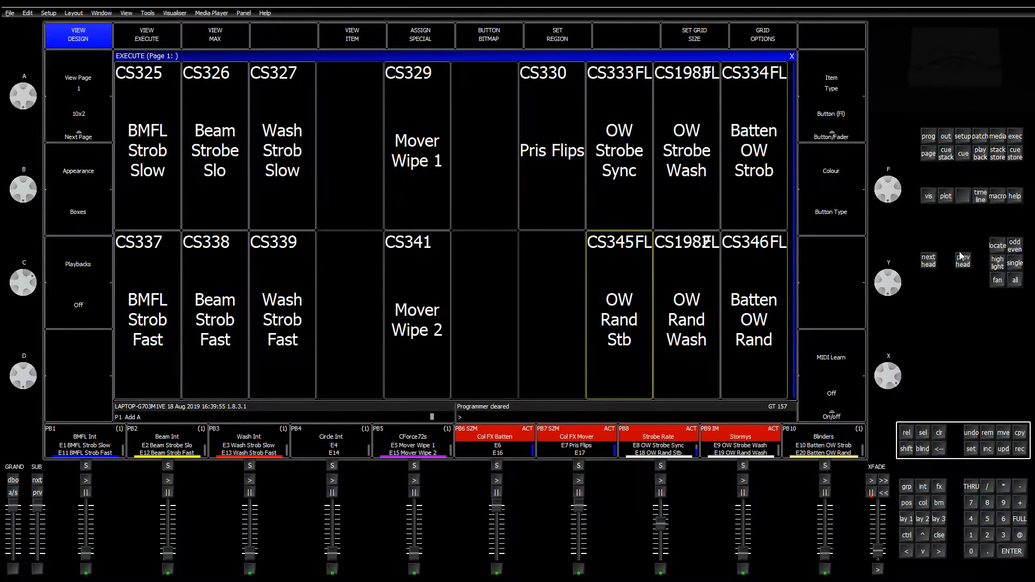
Flash the OW Strobe Sync, OW Strobe Wash, Batten OW Strob and three matching random strobe items repeatedly to test them
{"action": "key", "text": "i"}
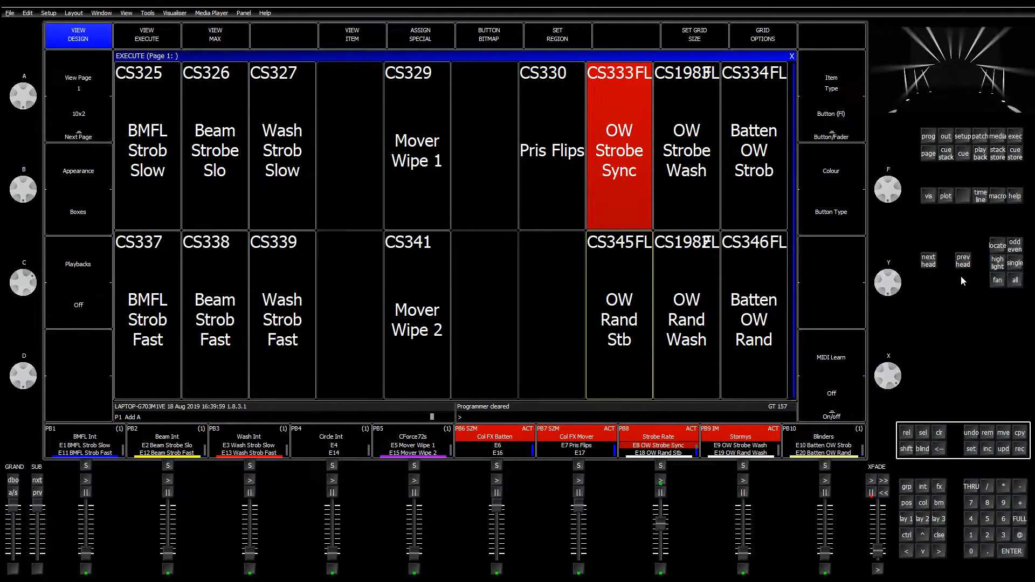
{"action": "key", "text": "o"}
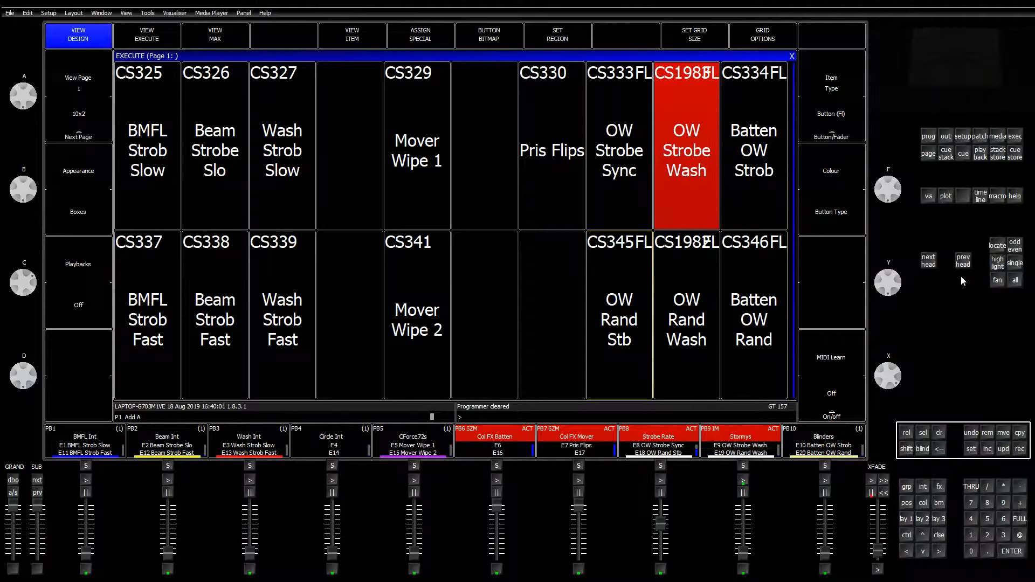
{"action": "key", "text": "p"}
{"action": "key", "text": "k"}
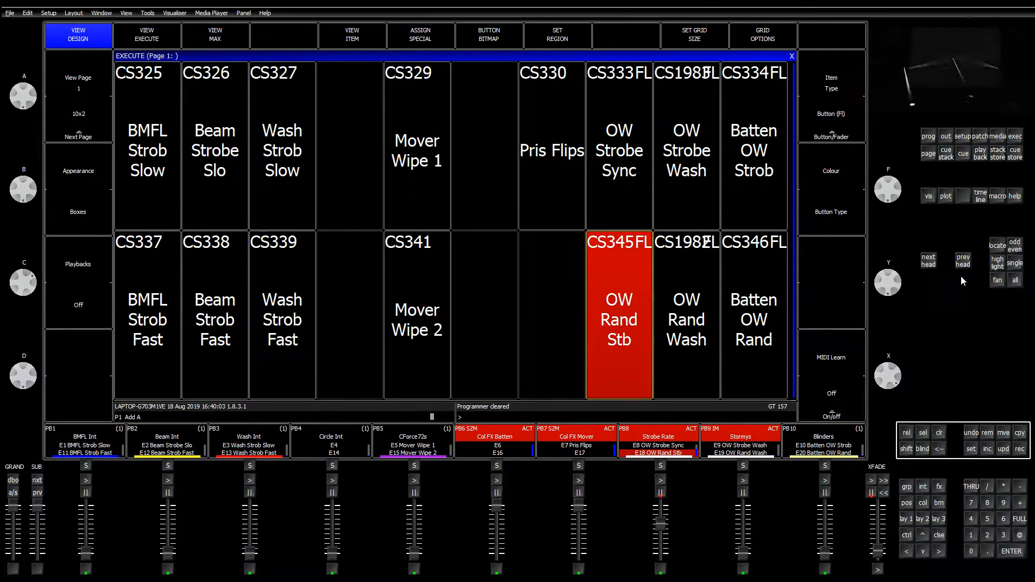
{"action": "key", "text": "l"}
{"action": "key", "text": "semicolon"}
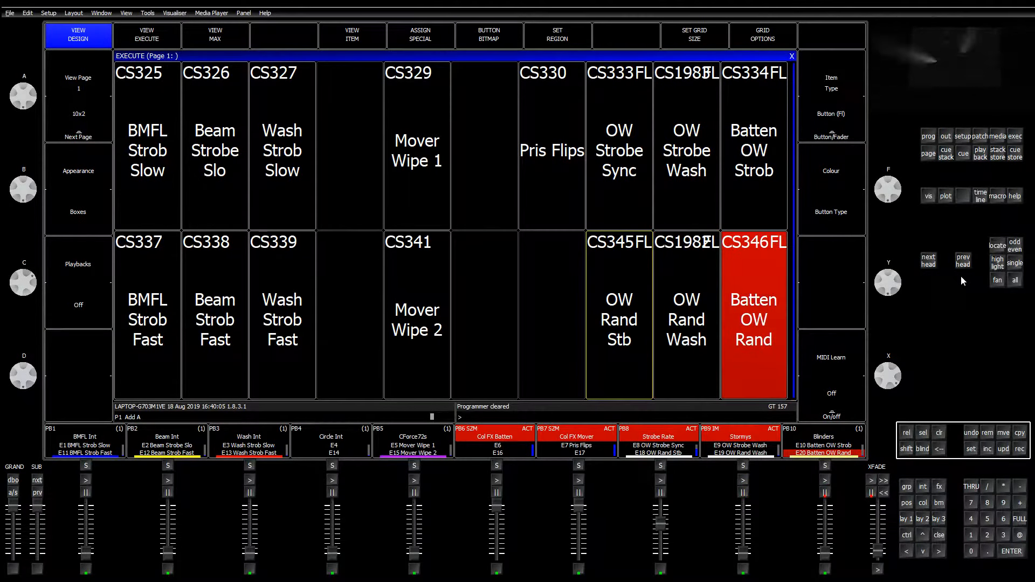
{"action": "key", "text": "k"}
{"action": "key", "text": "l"}
{"action": "key", "text": "semicolon"}
{"action": "key", "text": "i"}
{"action": "key", "text": "o"}
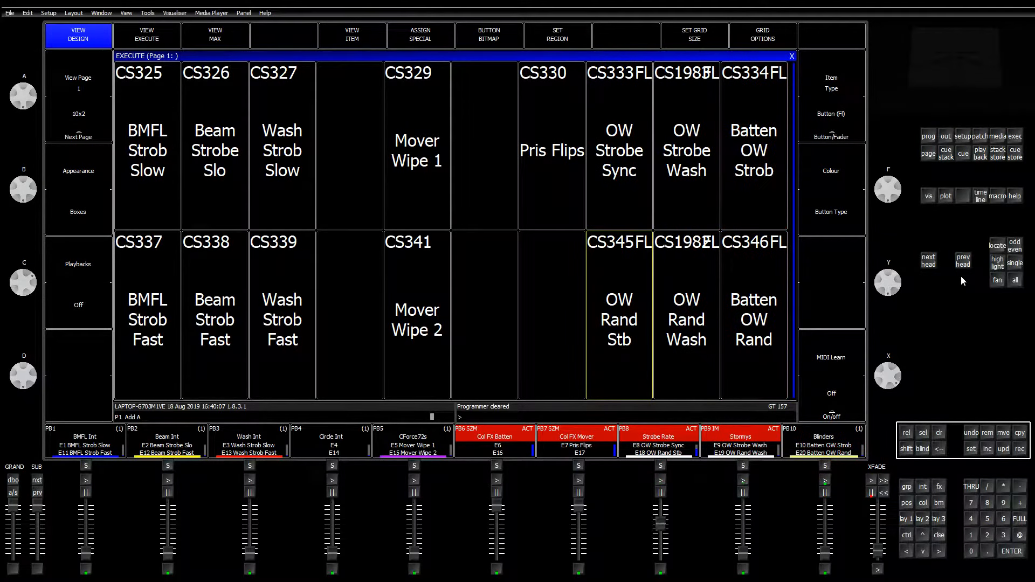
{"action": "key", "text": "i"}
{"action": "key", "text": "o"}
{"action": "key", "text": "p"}
{"action": "key", "text": "k"}
{"action": "key", "text": "l"}
{"action": "key", "text": "semicolon"}
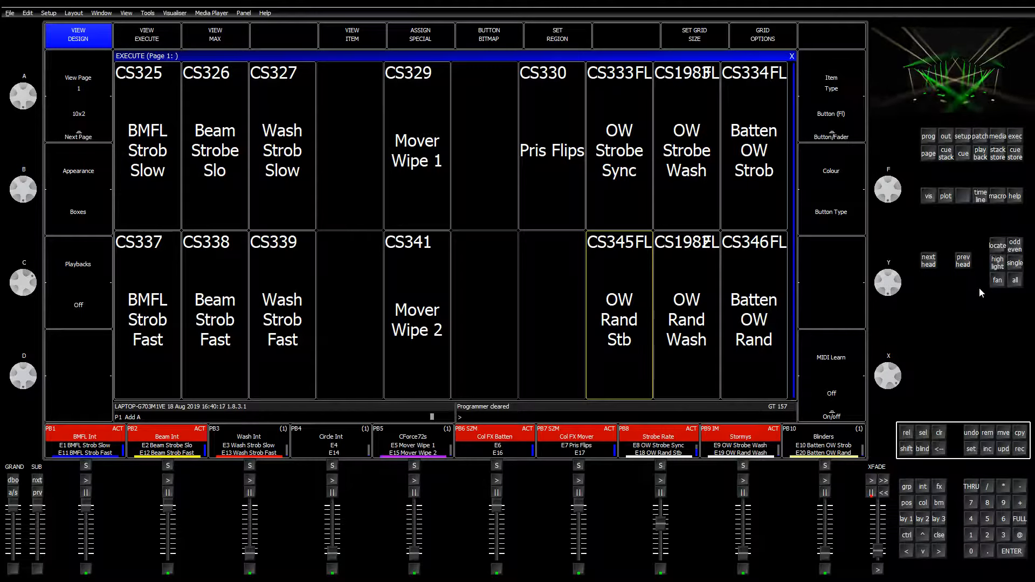
{"action": "key", "text": "i"}
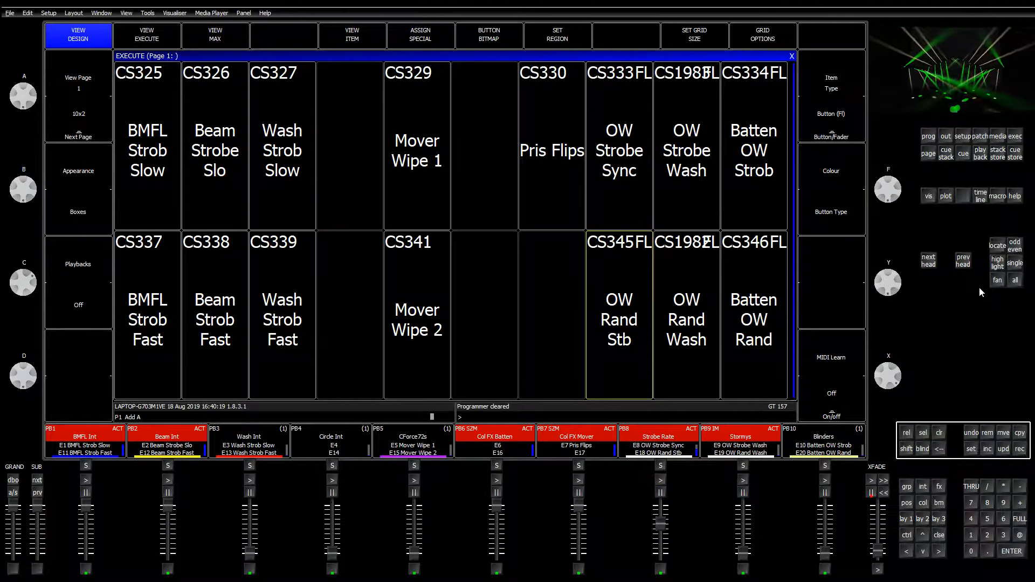
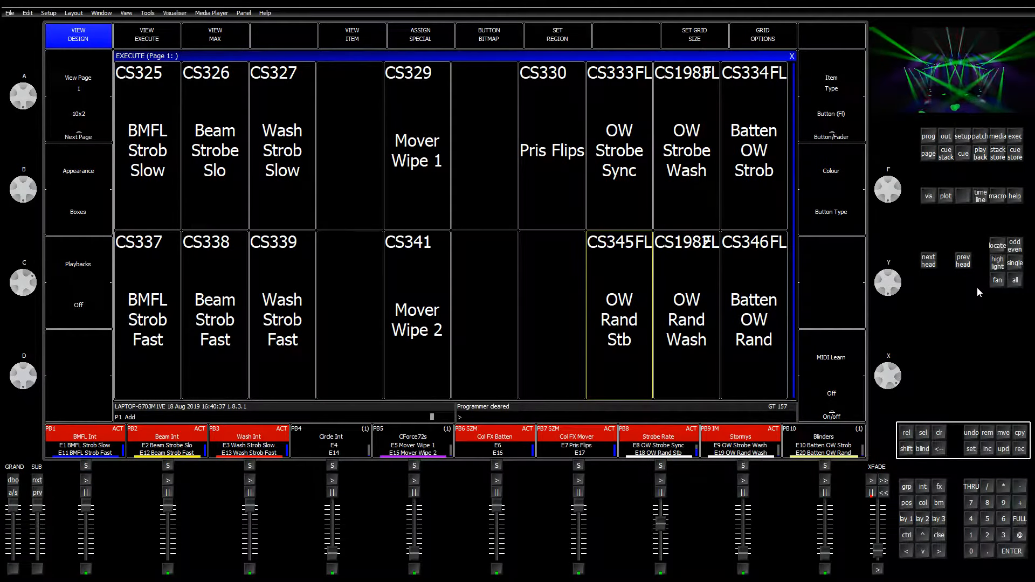
Open cue 2.00 of the OW Rand Stb cue stack and examine which heads hold shutter values
{"action": "left_click", "coordinate": [332, 36]}
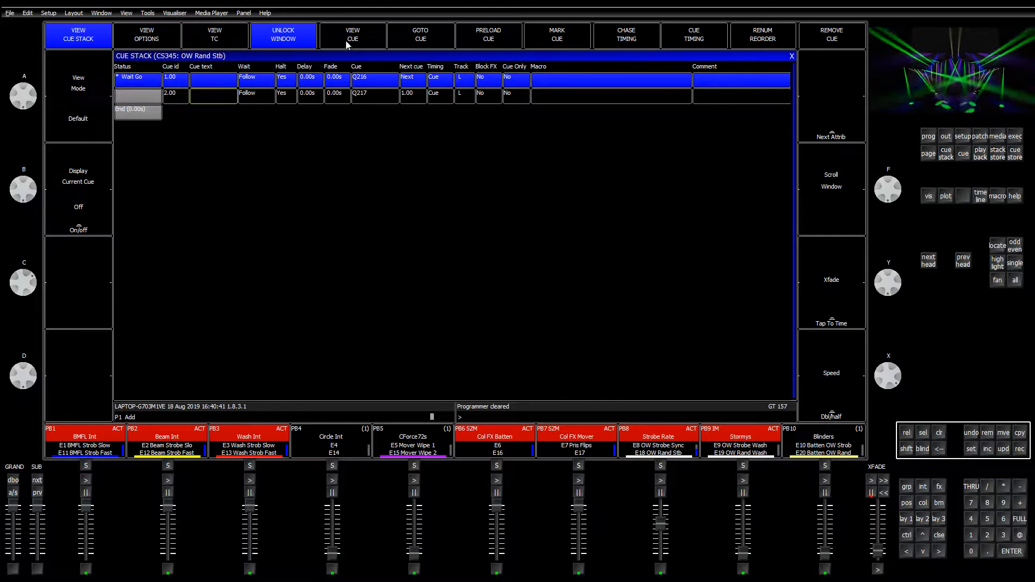
{"action": "left_click", "coordinate": [348, 44]}
{"action": "scroll", "coordinate": [290, 263], "scroll_direction": "down", "scroll_amount": 12}
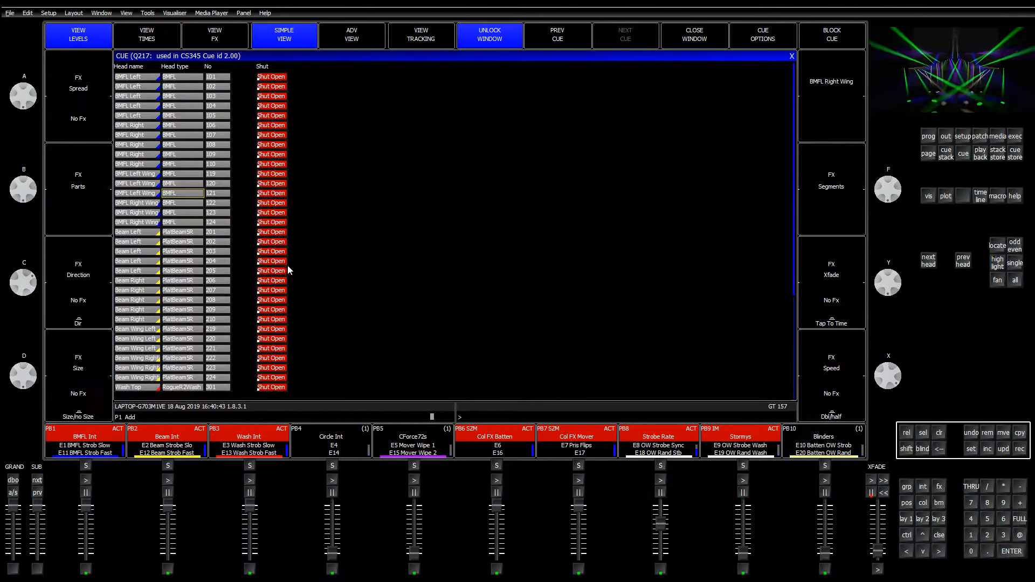
{"action": "scroll", "coordinate": [291, 271], "scroll_direction": "down", "scroll_amount": 10}
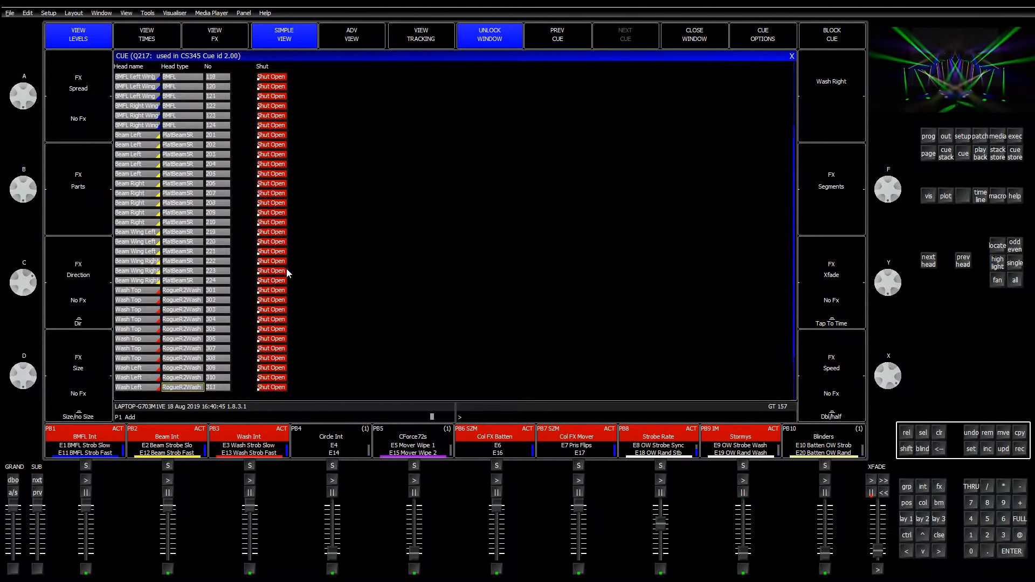
{"action": "left_click_drag", "start_coordinate": [136, 247], "coordinate": [151, 397]}
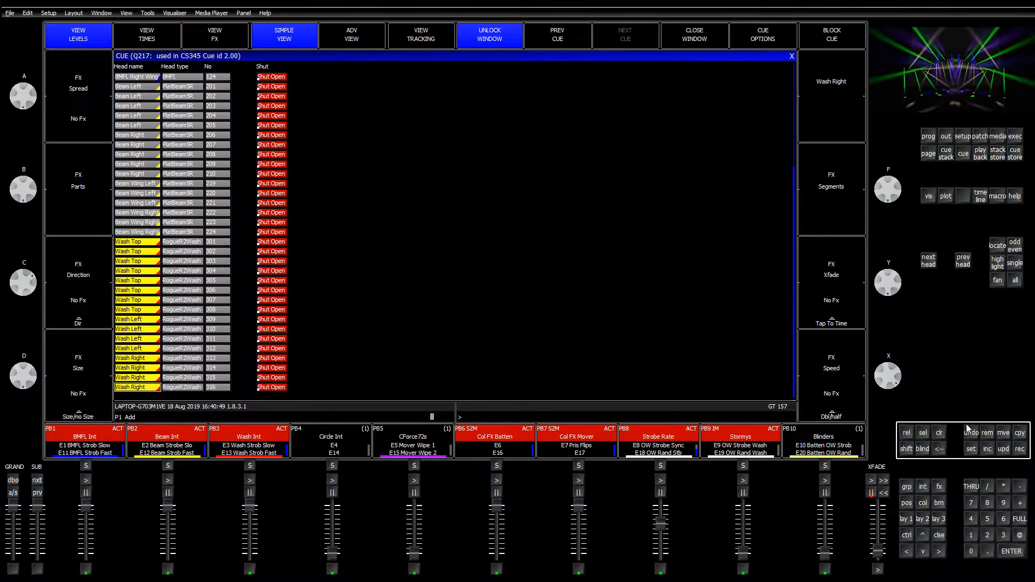
{"action": "left_click", "coordinate": [939, 433]}
{"action": "left_click_drag", "start_coordinate": [152, 246], "coordinate": [150, 338]}
{"action": "left_click", "coordinate": [941, 434]}
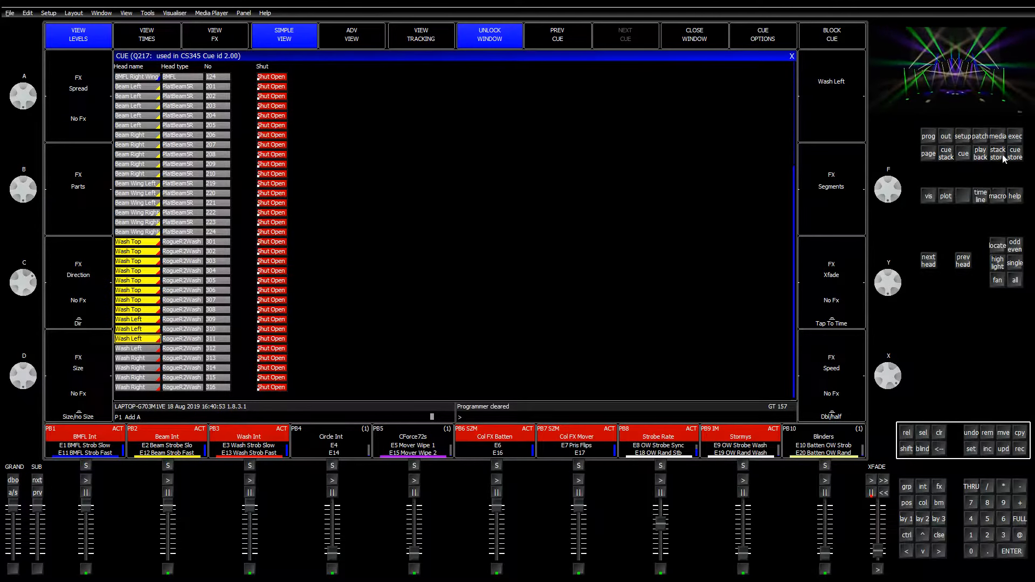
Return to the execute page and test the OW Strobe Sync and OW Strobe Wash items against the running playbacks
{"action": "left_click", "coordinate": [1017, 137]}
{"action": "left_click", "coordinate": [634, 154]}
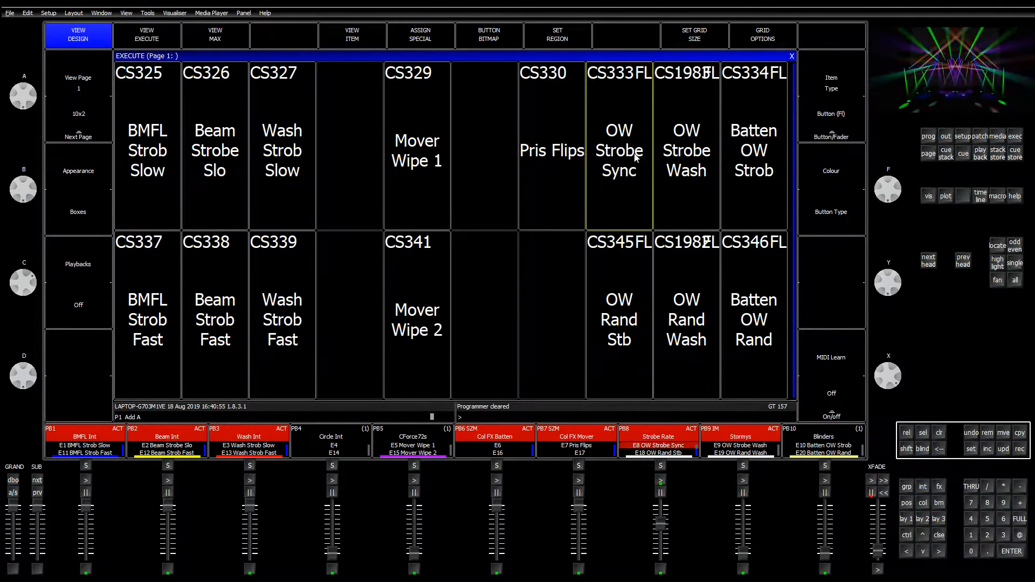
{"action": "left_click", "coordinate": [632, 128]}
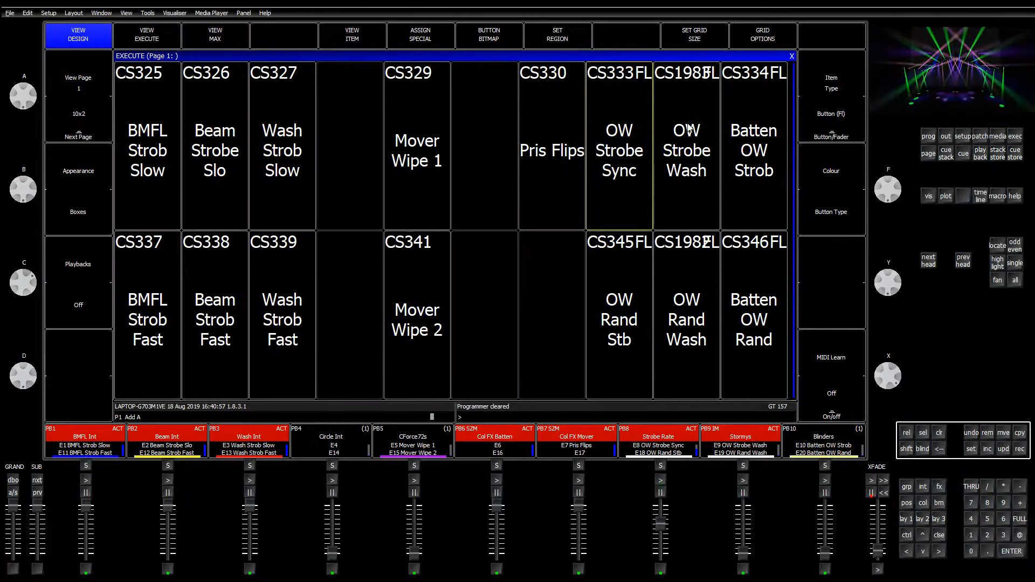
{"action": "left_click", "coordinate": [688, 123]}
Include cue 2.00 of OW Strobe Sync, remove all Wash heads from the programmer, and update the cue
{"action": "left_click", "coordinate": [638, 124]}
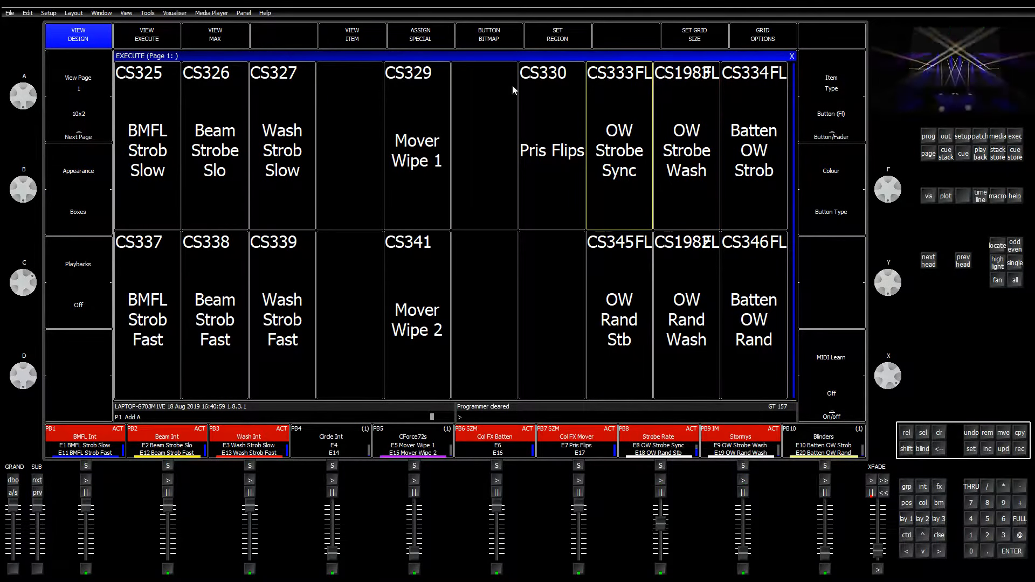
{"action": "left_click", "coordinate": [359, 40]}
{"action": "left_click", "coordinate": [987, 449]}
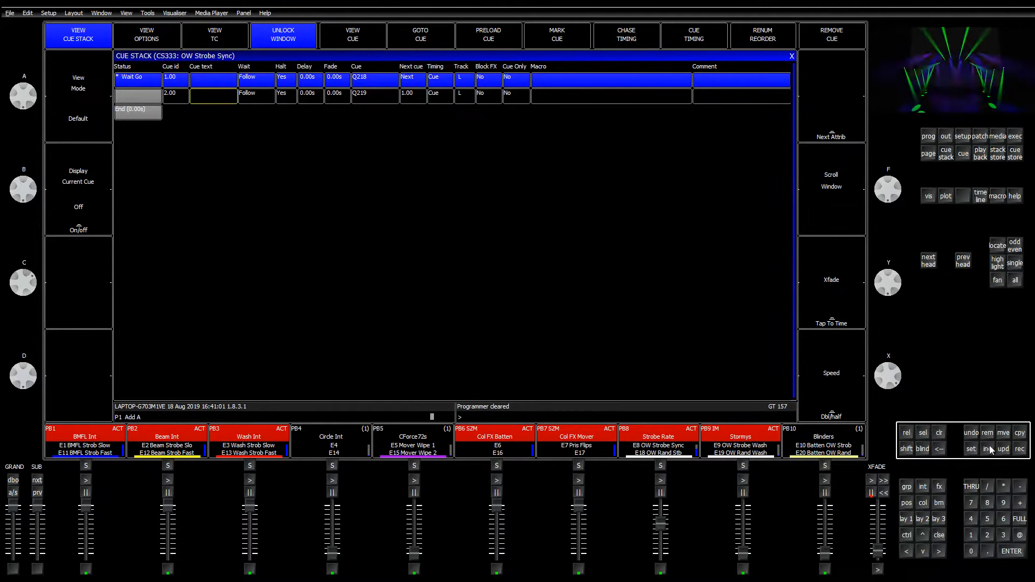
{"action": "left_click", "coordinate": [220, 97]}
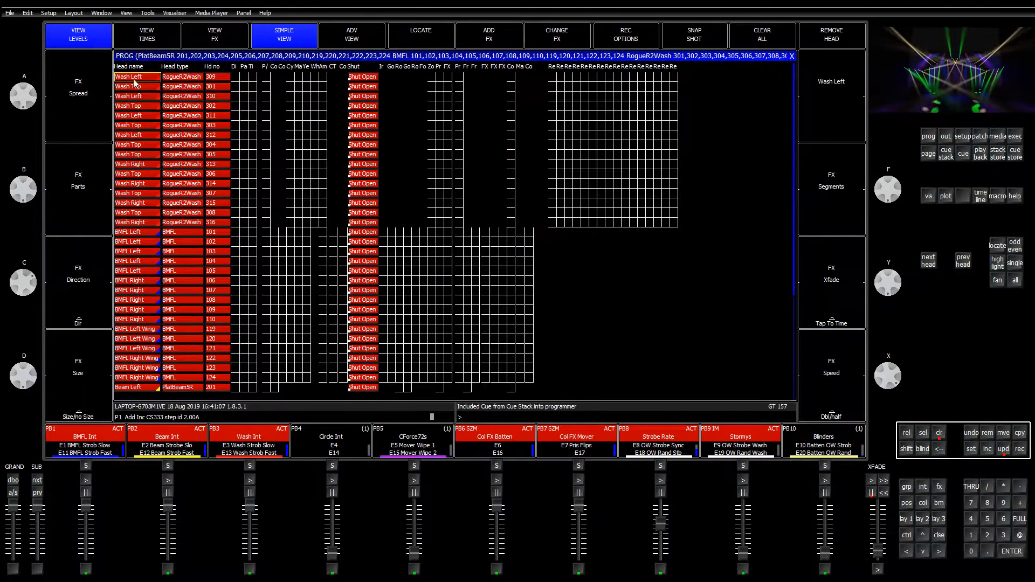
{"action": "left_click_drag", "start_coordinate": [132, 77], "coordinate": [150, 222]}
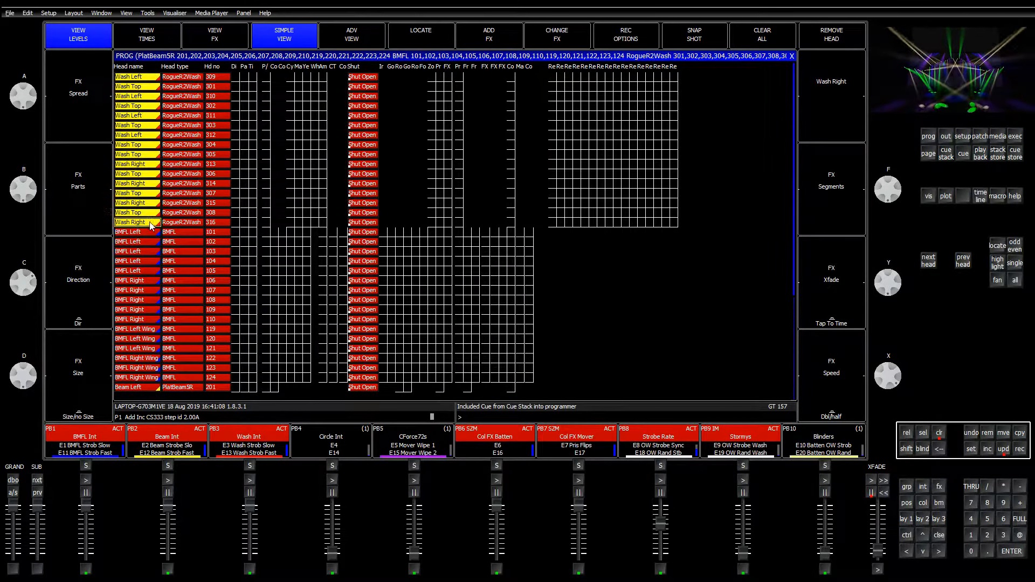
{"action": "left_click", "coordinate": [815, 45]}
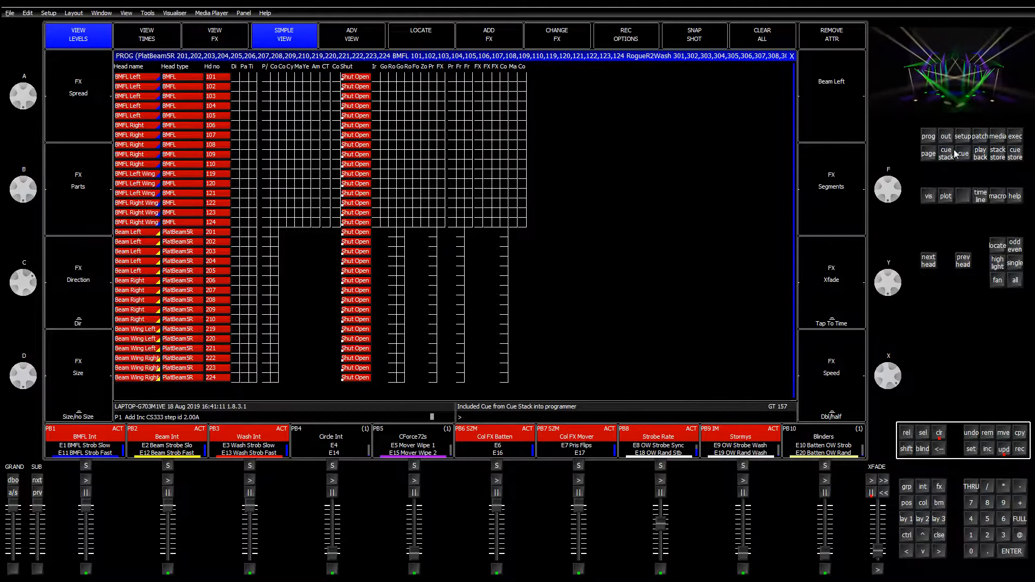
{"action": "left_click", "coordinate": [1004, 449]}
{"action": "left_click", "coordinate": [792, 56]}
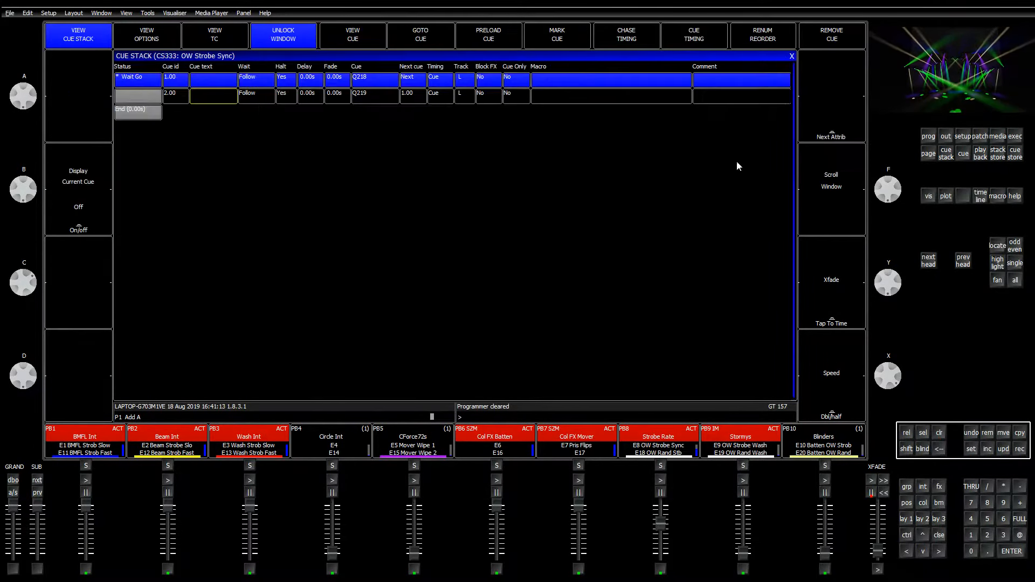
{"action": "left_click", "coordinate": [793, 56]}
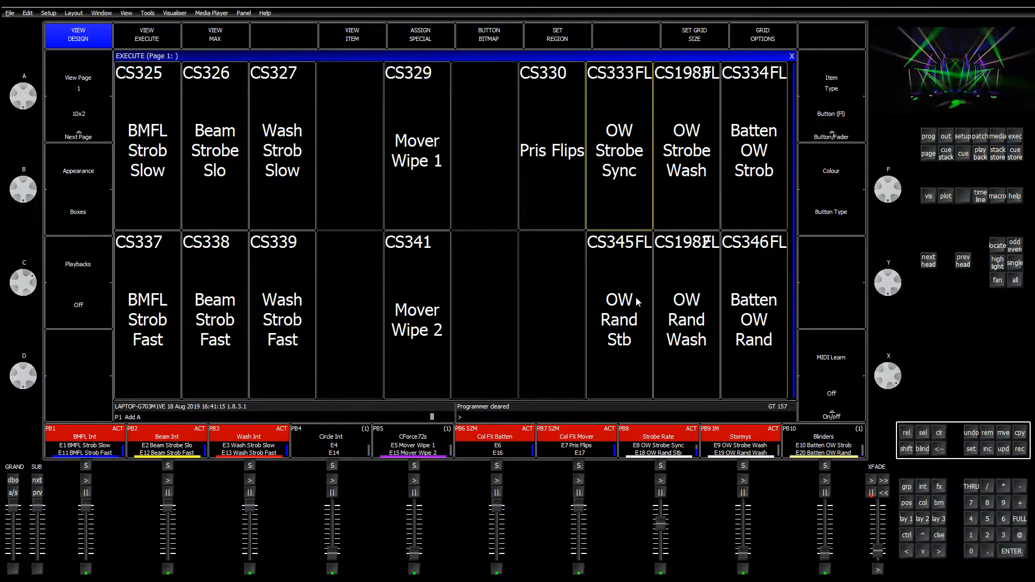
Include cue 2.00 of OW Rand Stb, remove all Wash heads from the programmer, and update the cue
{"action": "left_click", "coordinate": [351, 37]}
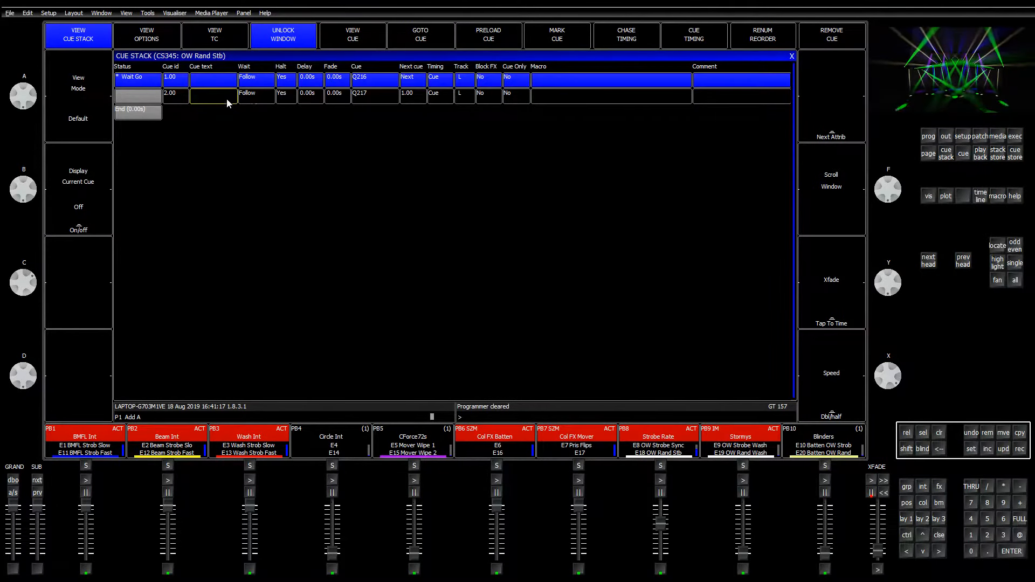
{"action": "left_click", "coordinate": [987, 448]}
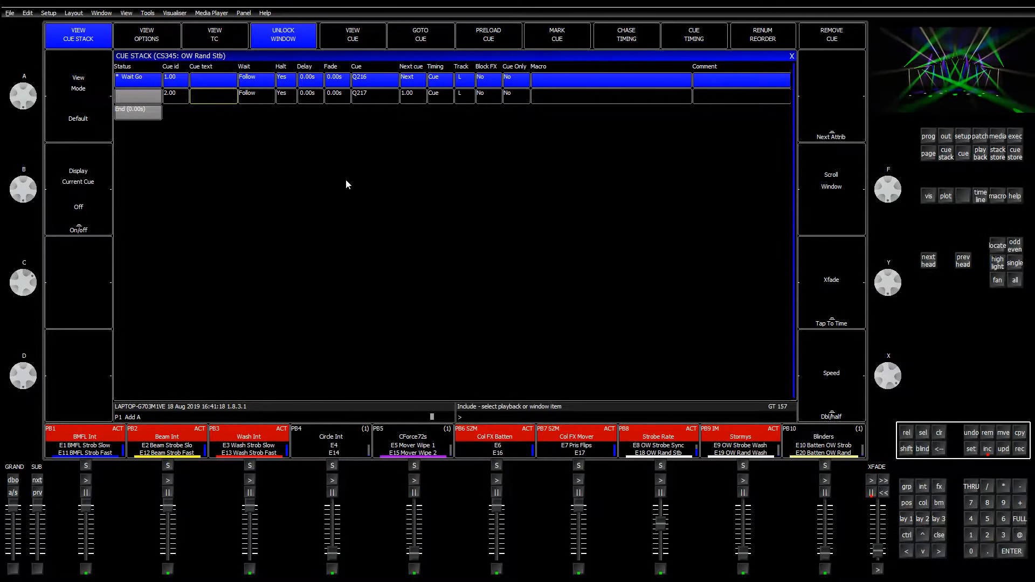
{"action": "left_click", "coordinate": [215, 101]}
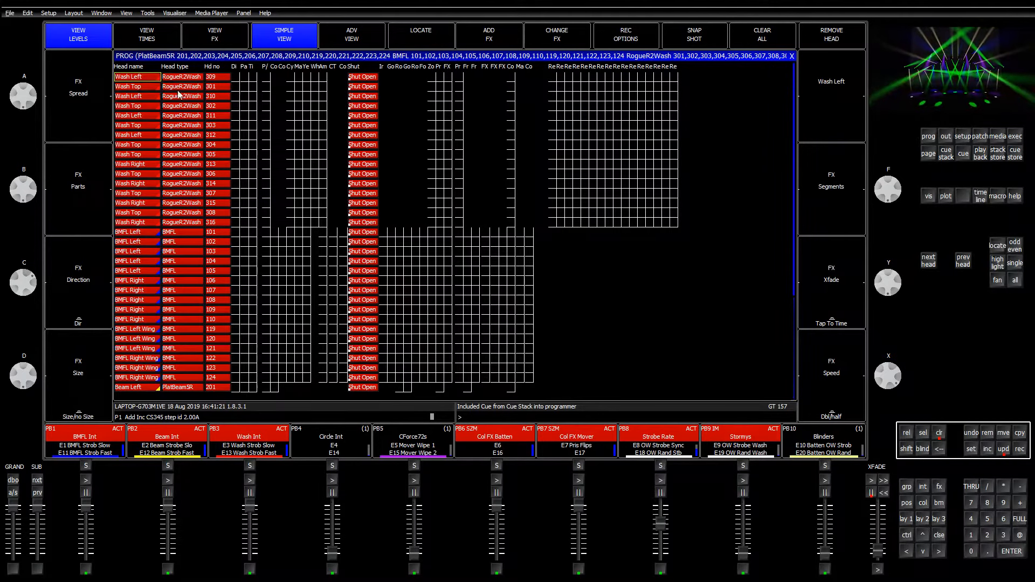
{"action": "left_click_drag", "start_coordinate": [160, 80], "coordinate": [146, 222]}
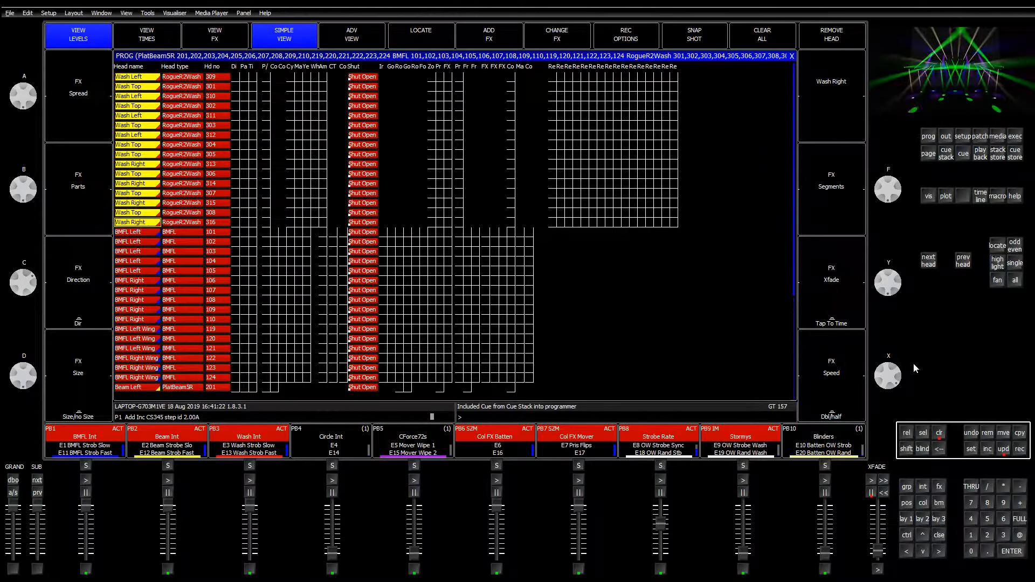
{"action": "left_click", "coordinate": [986, 432]}
{"action": "left_click", "coordinate": [1004, 450]}
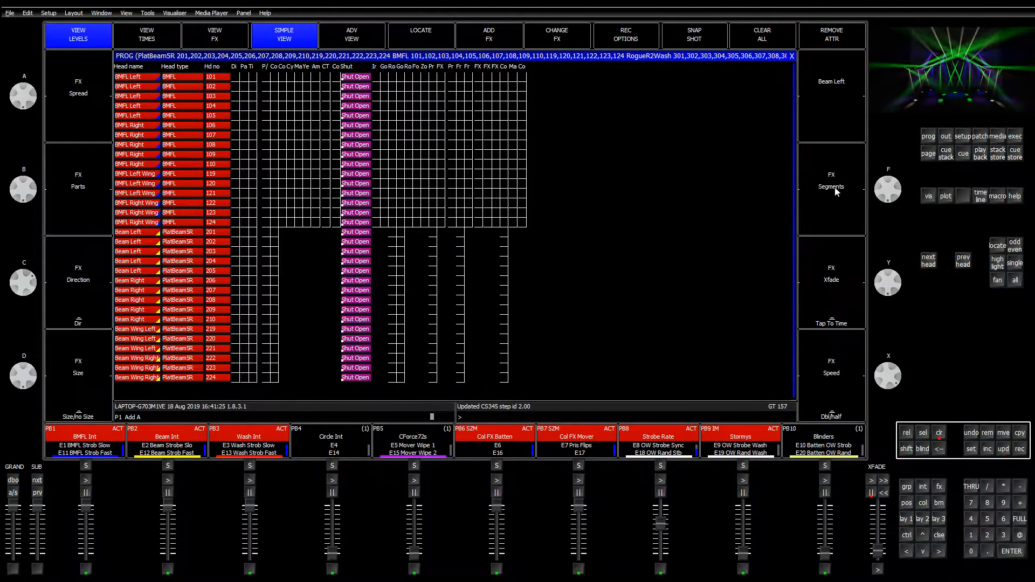
{"action": "left_click", "coordinate": [1014, 138]}
Examine the OW Strobe Wash cue stack and include its cue to check its contents, clearing the programmer when done
{"action": "left_click", "coordinate": [695, 177]}
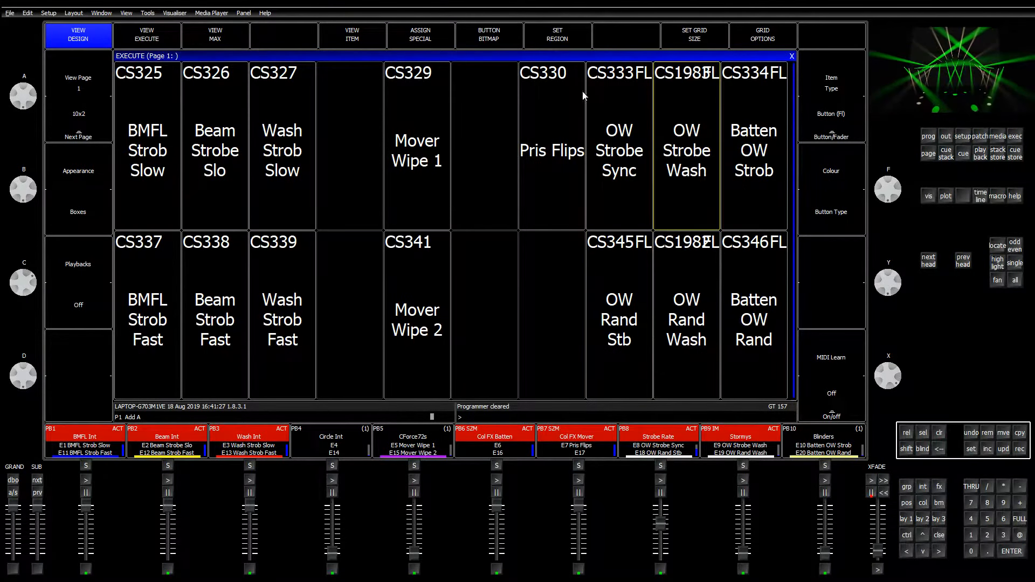
{"action": "left_click", "coordinate": [352, 38]}
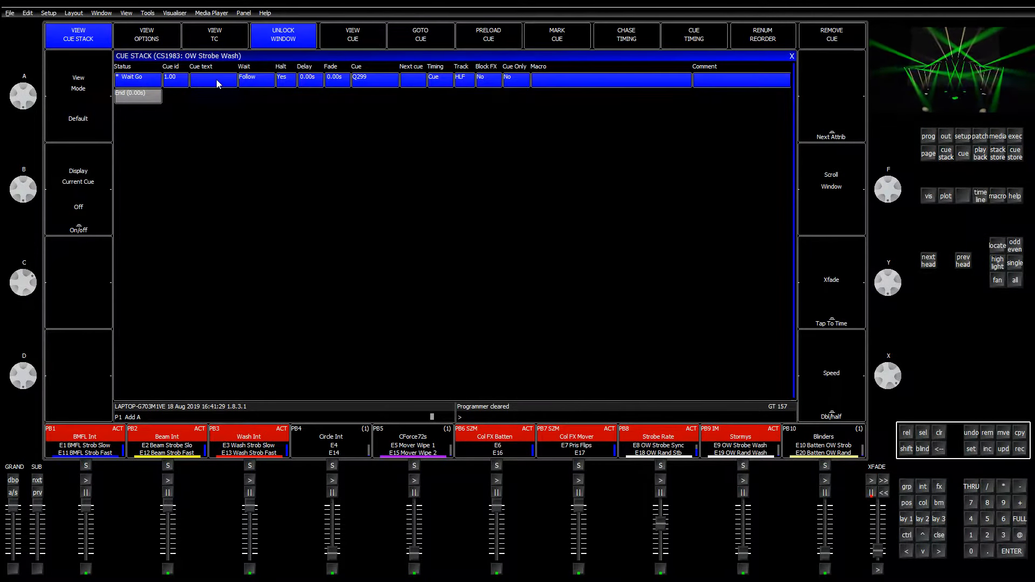
{"action": "left_click", "coordinate": [791, 56]}
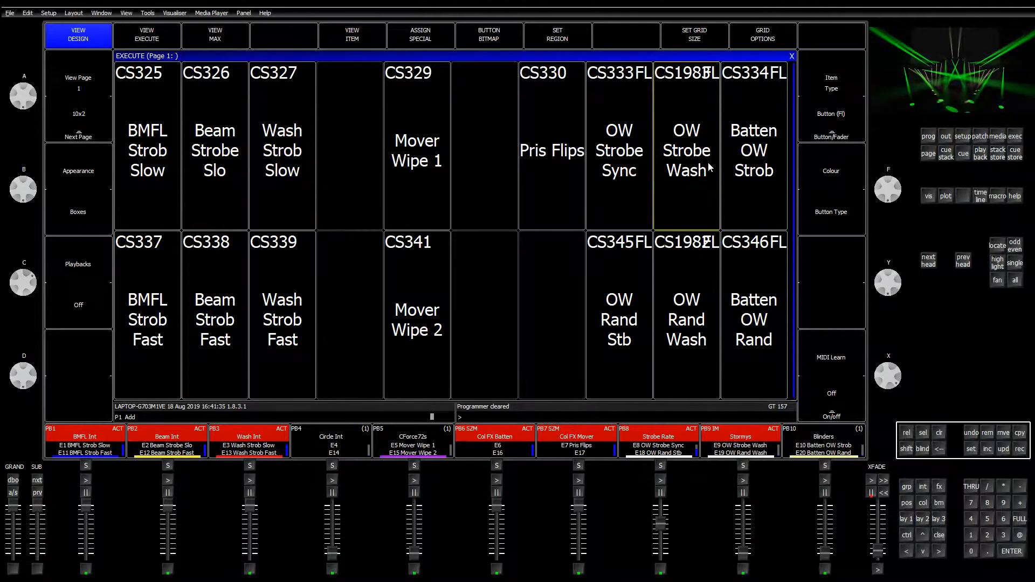
{"action": "left_click", "coordinate": [978, 448]}
{"action": "left_click", "coordinate": [701, 189]}
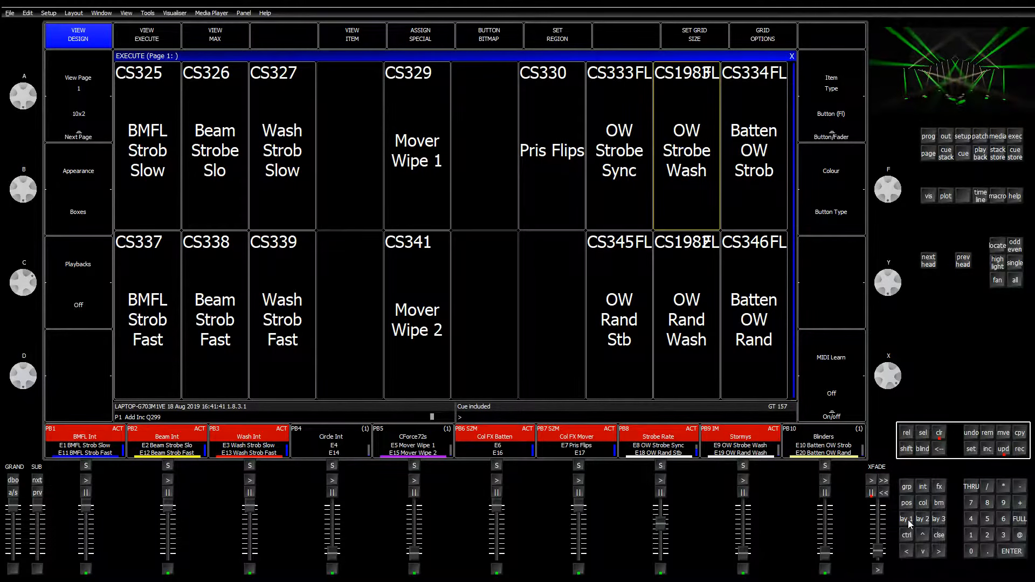
{"action": "left_click", "coordinate": [941, 436]}
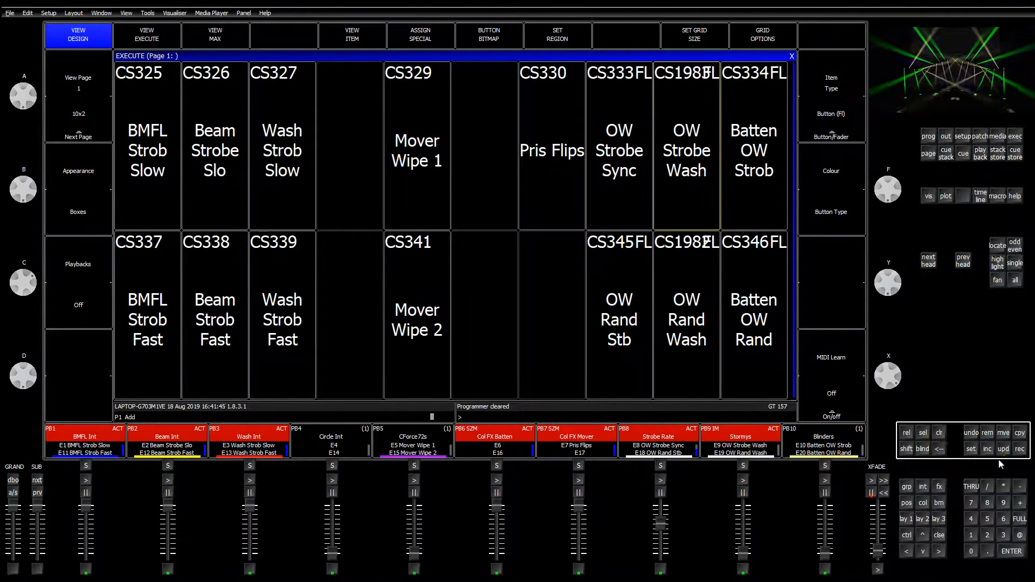
Give the Wash LR group the Shut Open beam palette in the programmer
{"action": "left_click", "coordinate": [907, 518]}
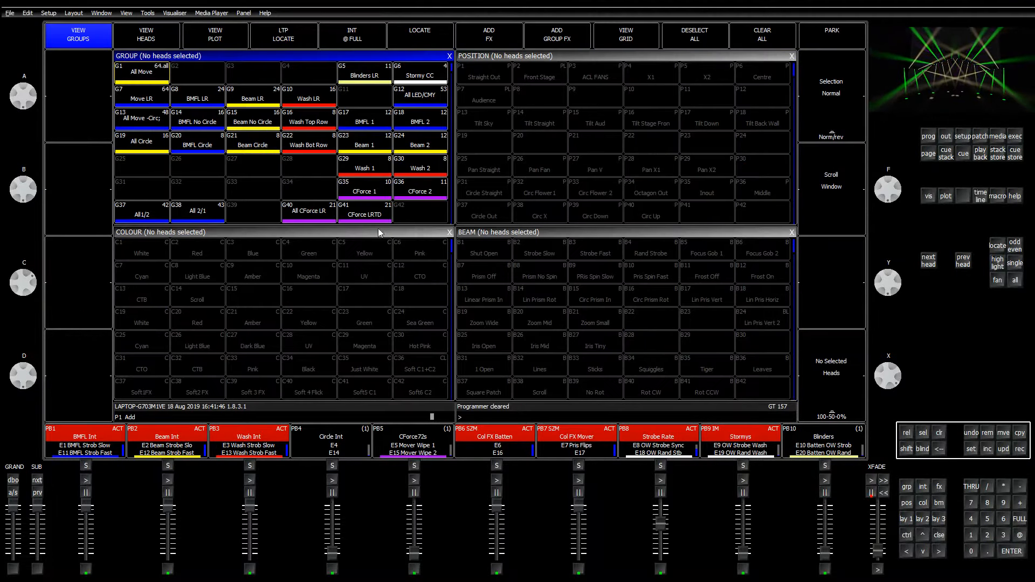
{"action": "left_click", "coordinate": [299, 97]}
{"action": "left_click", "coordinate": [482, 252]}
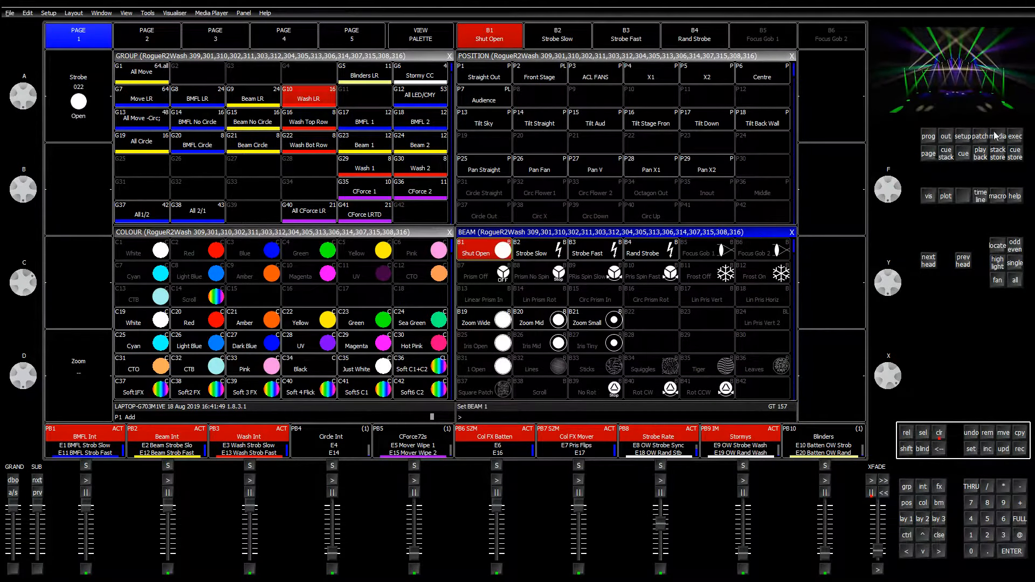
Record the open shutter look as an additional cue on both OW Strobe Wash and OW Rand Wash, and clear the programmer
{"action": "left_click", "coordinate": [1012, 141]}
{"action": "left_click", "coordinate": [1019, 448]}
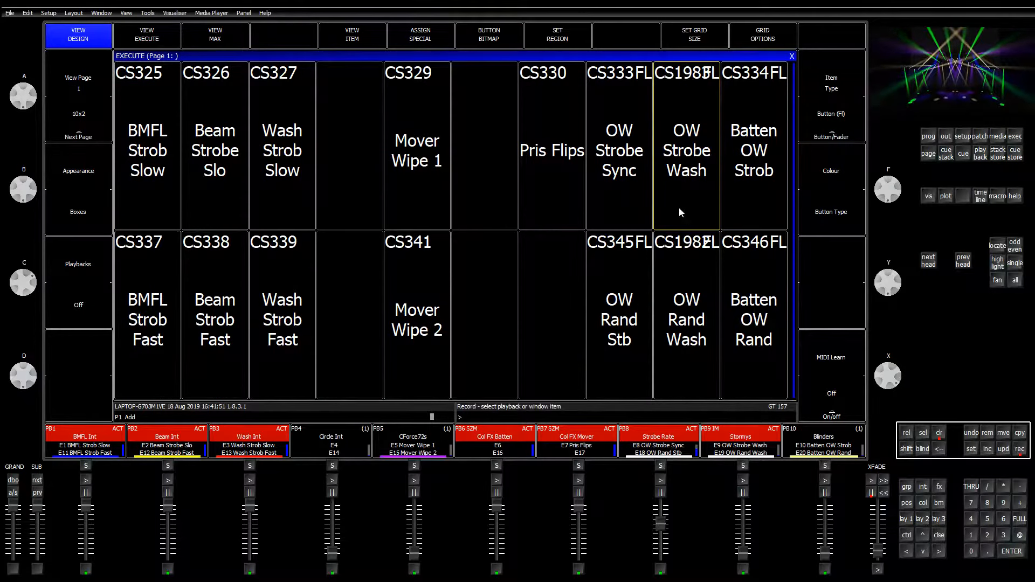
{"action": "left_click", "coordinate": [679, 207]}
{"action": "left_click", "coordinate": [1019, 448]}
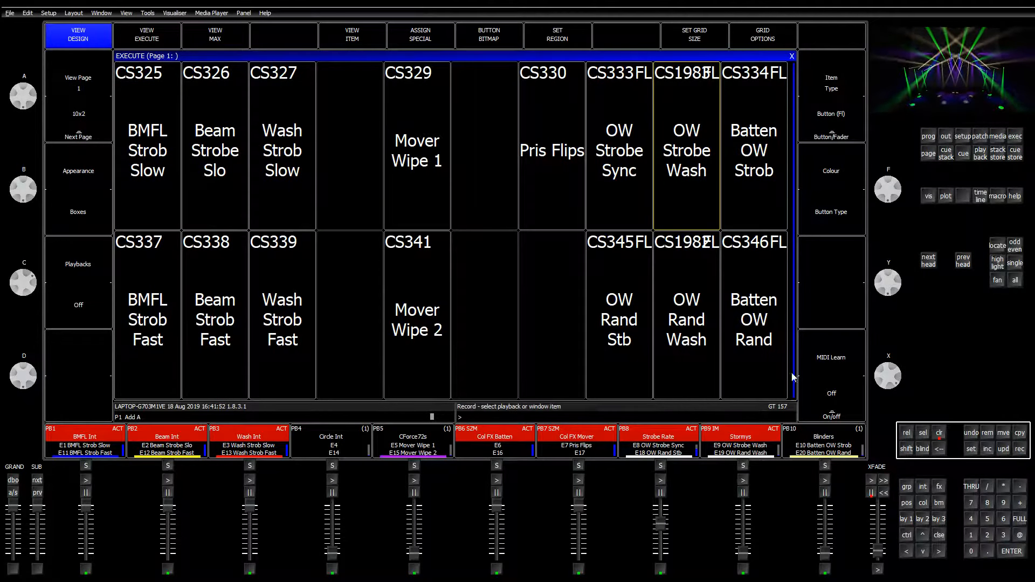
{"action": "left_click", "coordinate": [700, 340]}
{"action": "left_click", "coordinate": [939, 432]}
Set the OW Strobe Wash cue stack to individual cue timing
{"action": "left_click", "coordinate": [709, 158]}
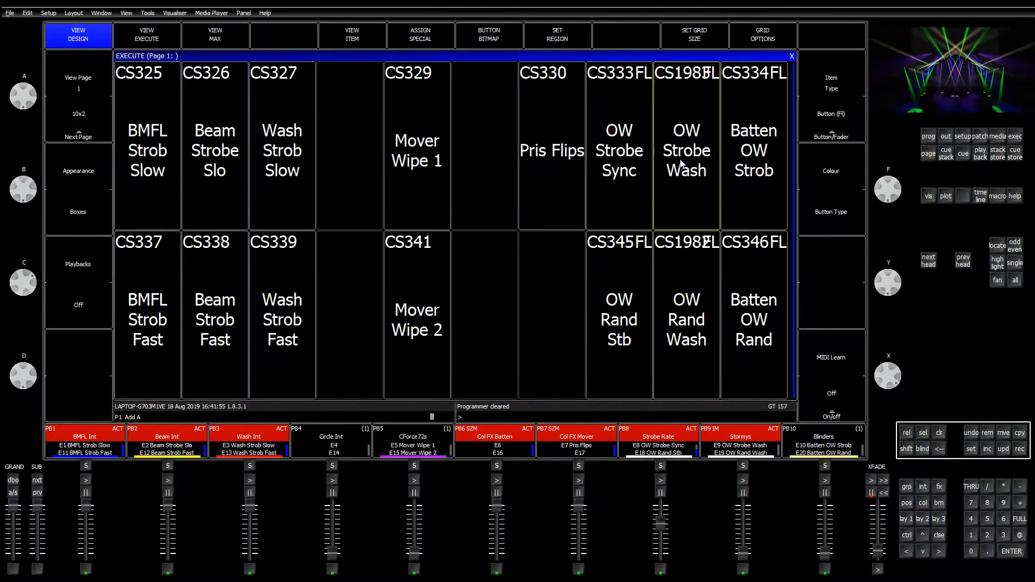
{"action": "left_click", "coordinate": [364, 38]}
{"action": "left_click", "coordinate": [694, 38]}
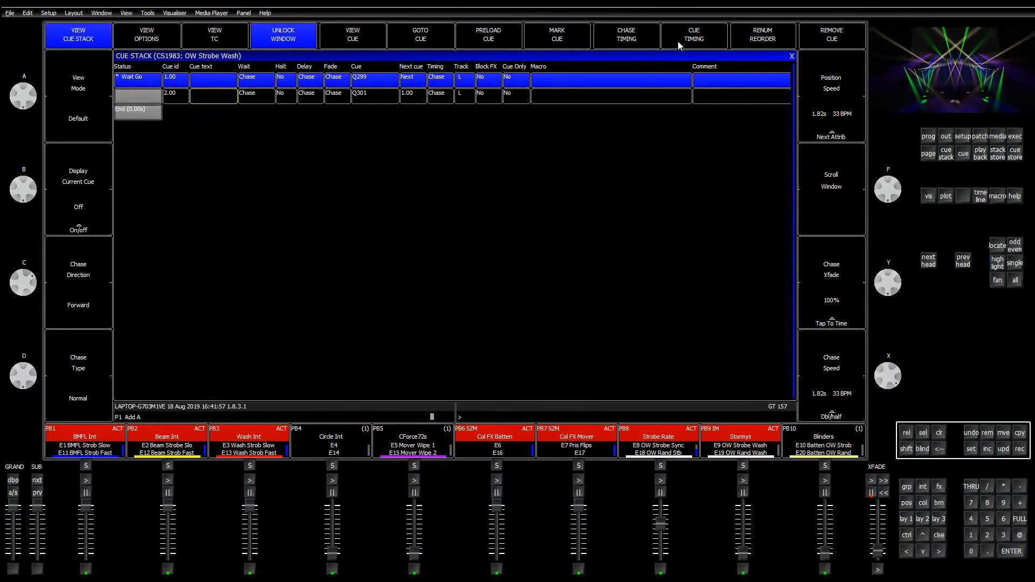
{"action": "key", "text": "Return"}
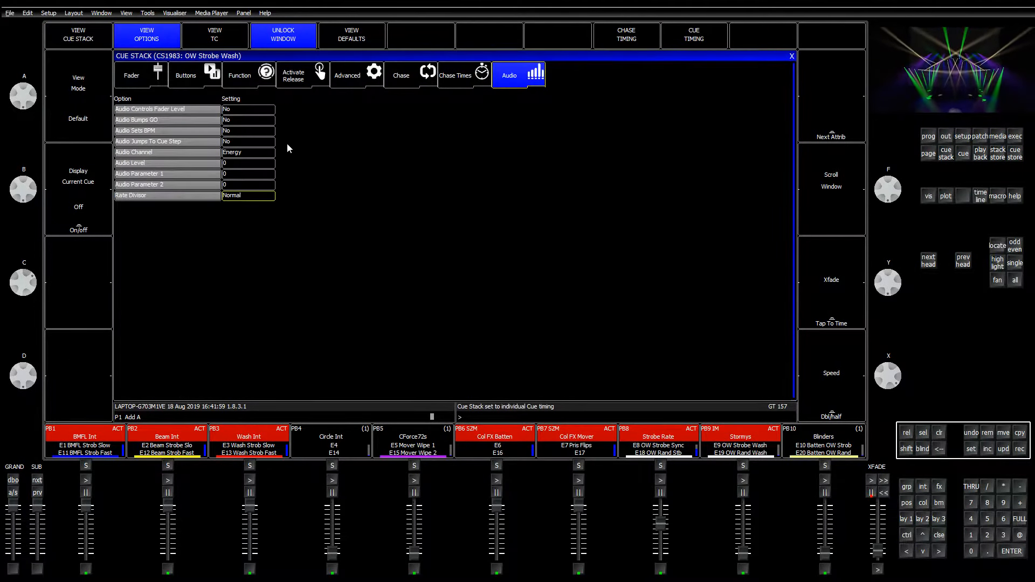
Set Release Resets To First Step and Release Executes Last Step to Yes for OW Strobe Wash
{"action": "left_click", "coordinate": [241, 78]}
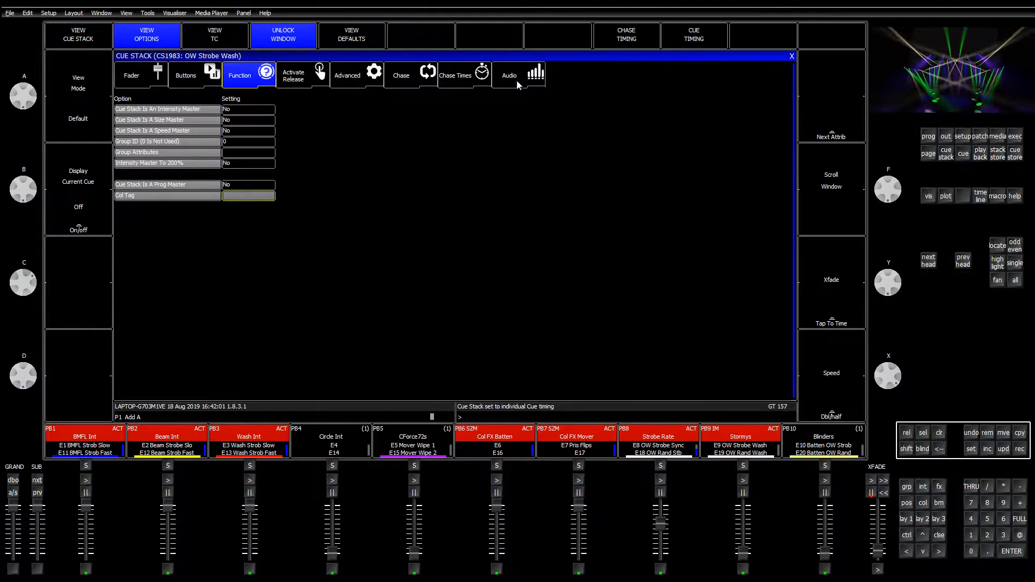
{"action": "left_click", "coordinate": [303, 81]}
{"action": "left_click", "coordinate": [245, 132]}
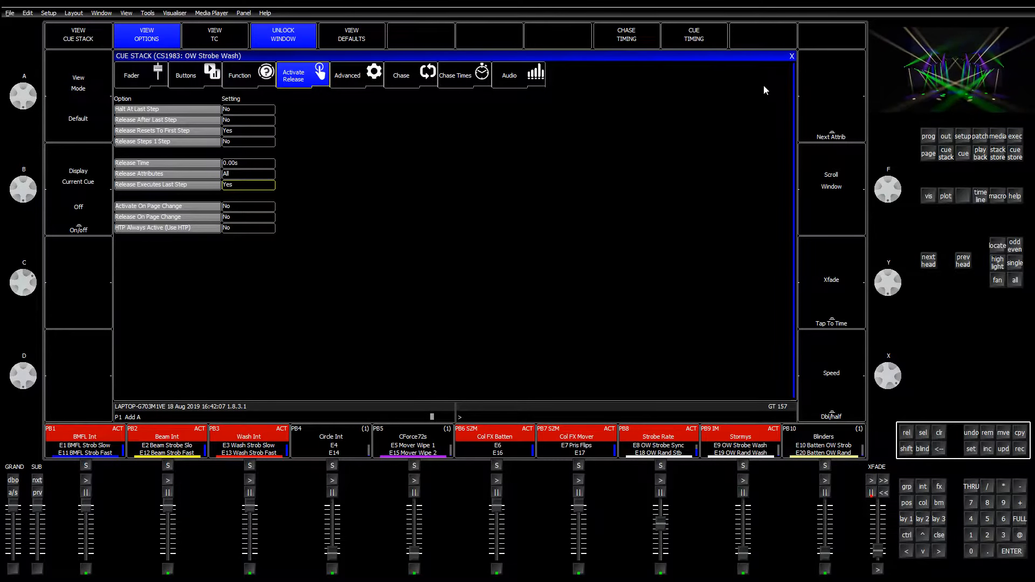
{"action": "left_click", "coordinate": [791, 56]}
Set the OW Rand Wash cue stack to individual cue timing
{"action": "left_click", "coordinate": [684, 305]}
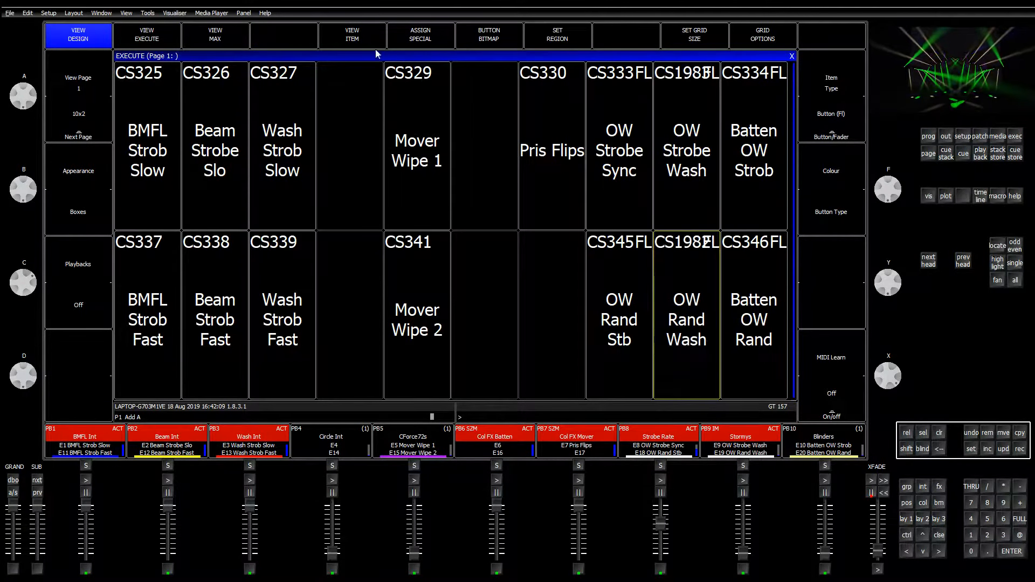
{"action": "left_click", "coordinate": [353, 39]}
{"action": "left_click", "coordinate": [389, 162]}
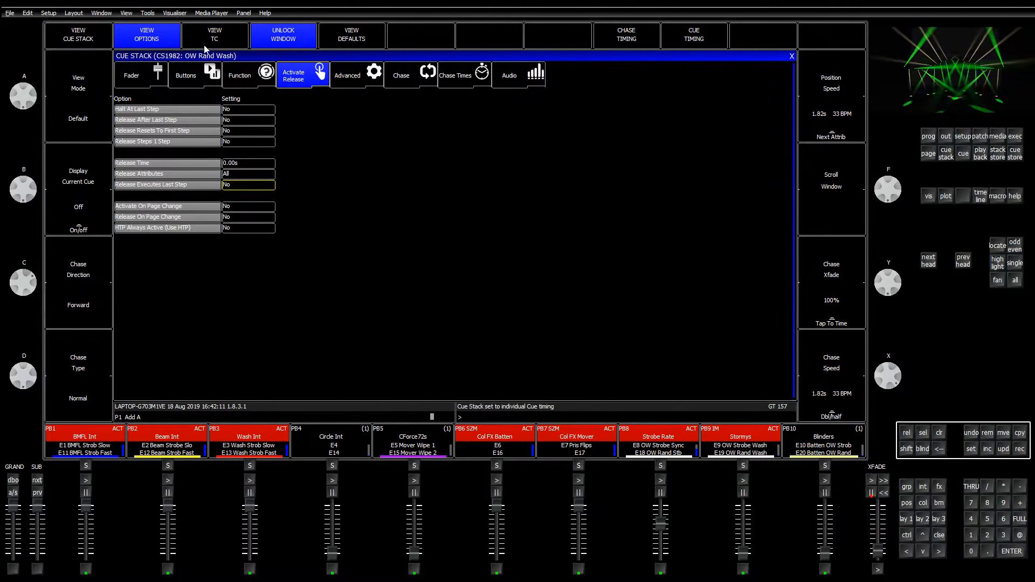
Set Release Executes Last Step and Release Resets To First Step to Yes for OW Rand Wash
{"action": "left_click", "coordinate": [243, 186]}
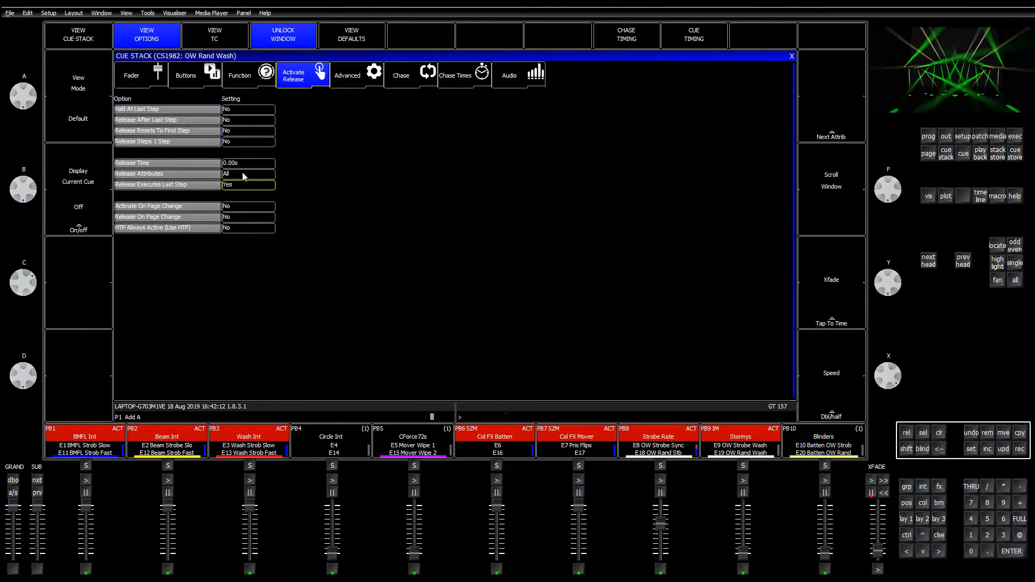
{"action": "left_click", "coordinate": [250, 131]}
{"action": "left_click", "coordinate": [791, 57]}
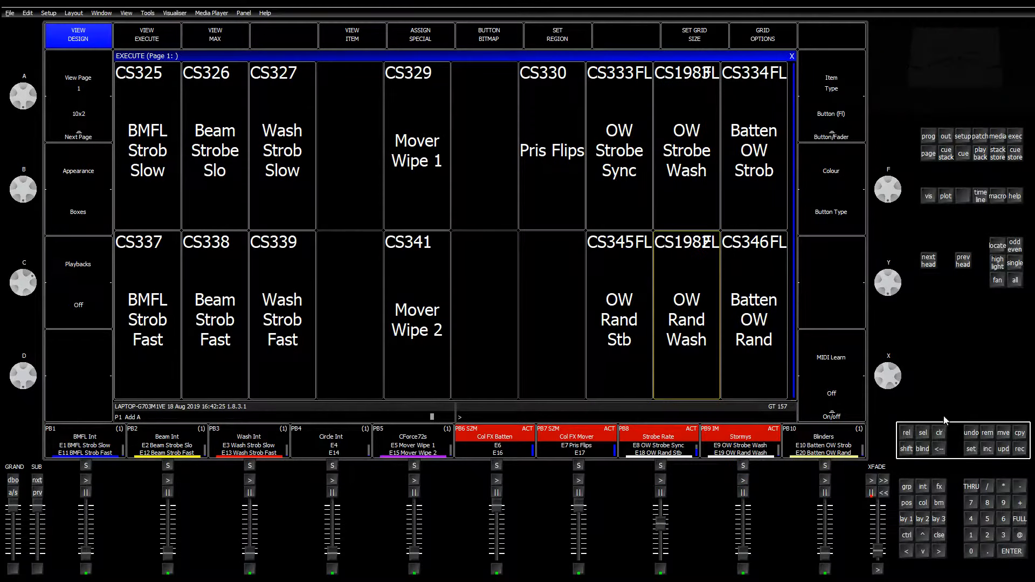
Clear the programmer and test the Stormy Sync and Stormy Chase items on execute page 3
{"action": "left_click", "coordinate": [938, 433]}
{"action": "left_click", "coordinate": [99, 123]}
{"action": "left_click", "coordinate": [98, 123]}
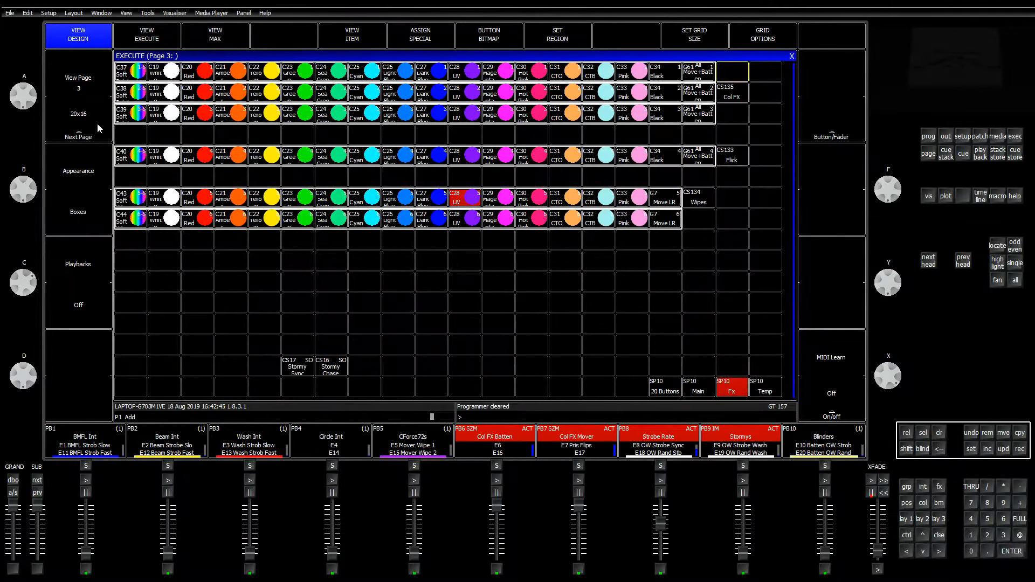
{"action": "left_click", "coordinate": [291, 373]}
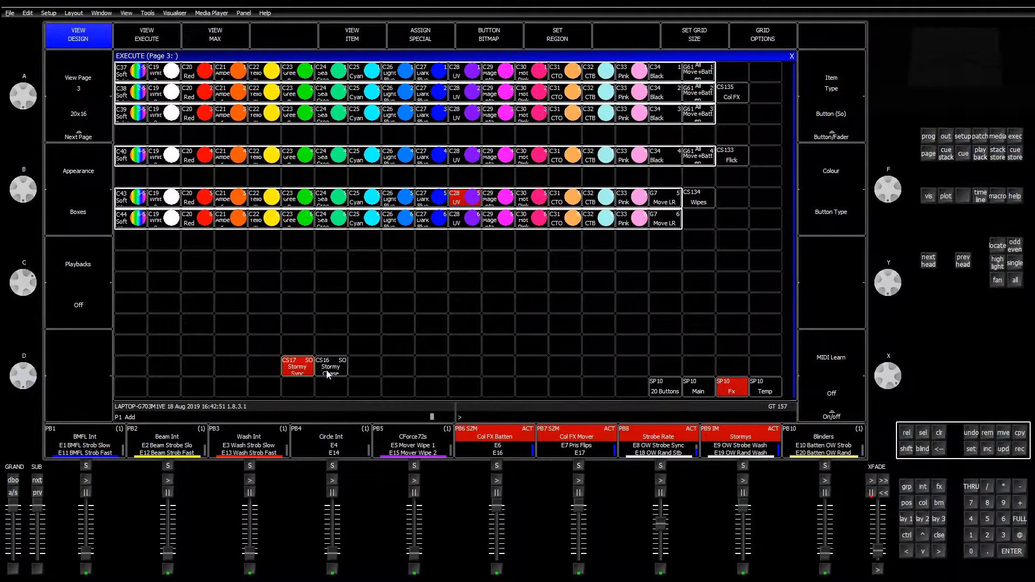
{"action": "left_click", "coordinate": [331, 376]}
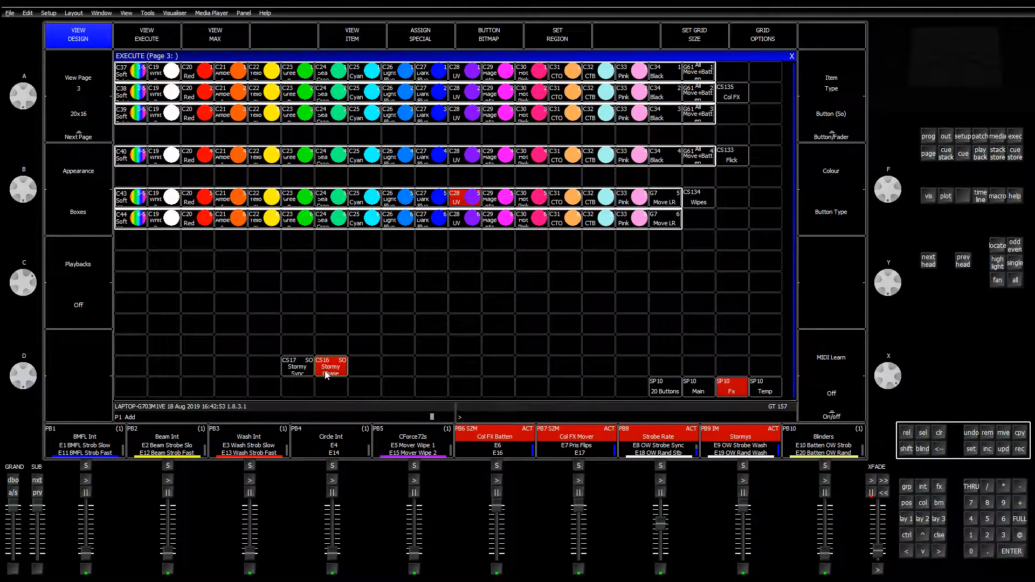
{"action": "left_click", "coordinate": [326, 374]}
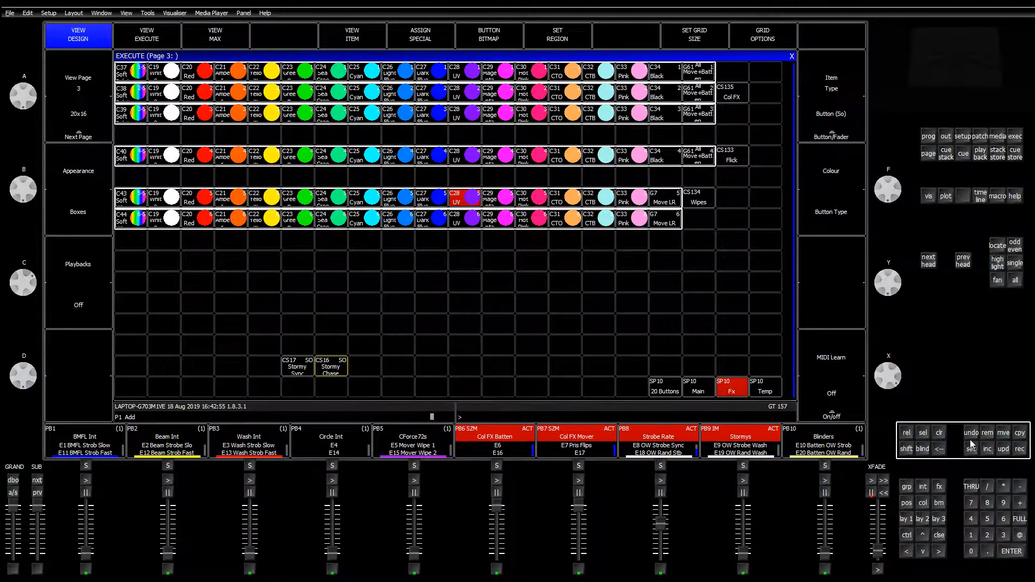
Remove the Stormy Sync and Stormy Chase items from execute page 3
{"action": "left_click", "coordinate": [987, 434]}
{"action": "left_click", "coordinate": [294, 372]}
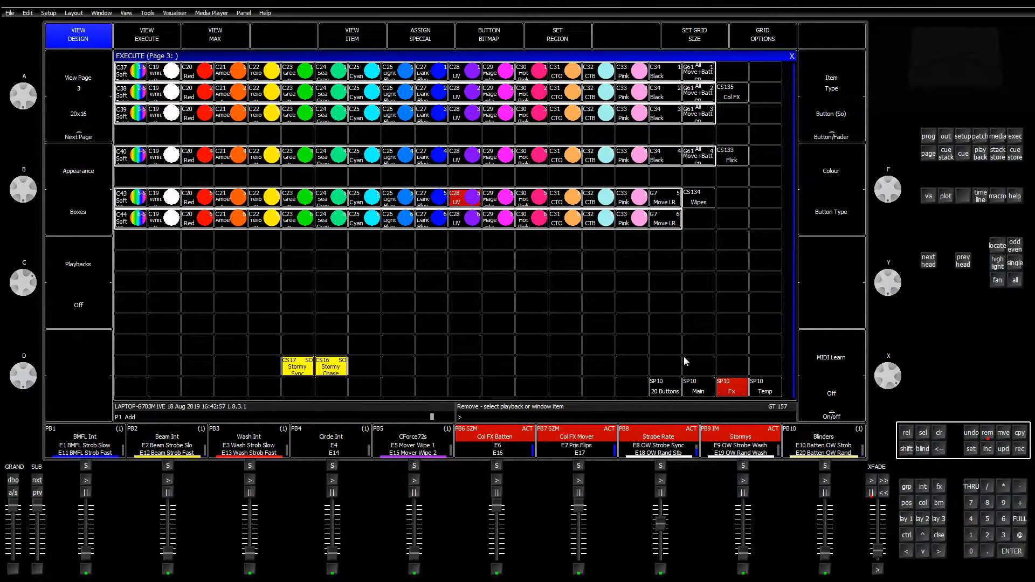
{"action": "key", "text": "Return"}
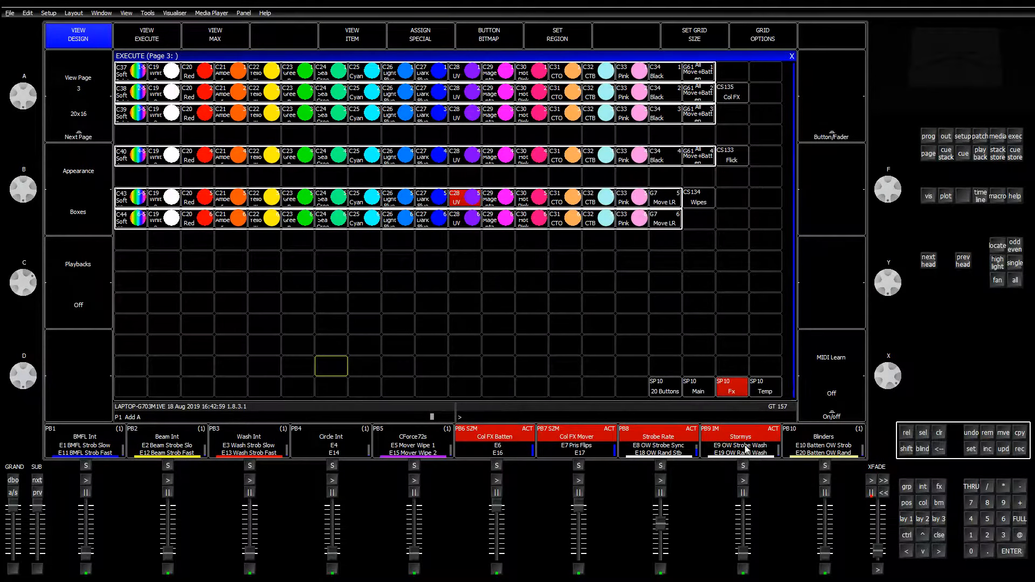
Set Cue Stack Is An Intensity Master to No and the Group ID to 0 for the Stormys playback
{"action": "left_click", "coordinate": [753, 428]}
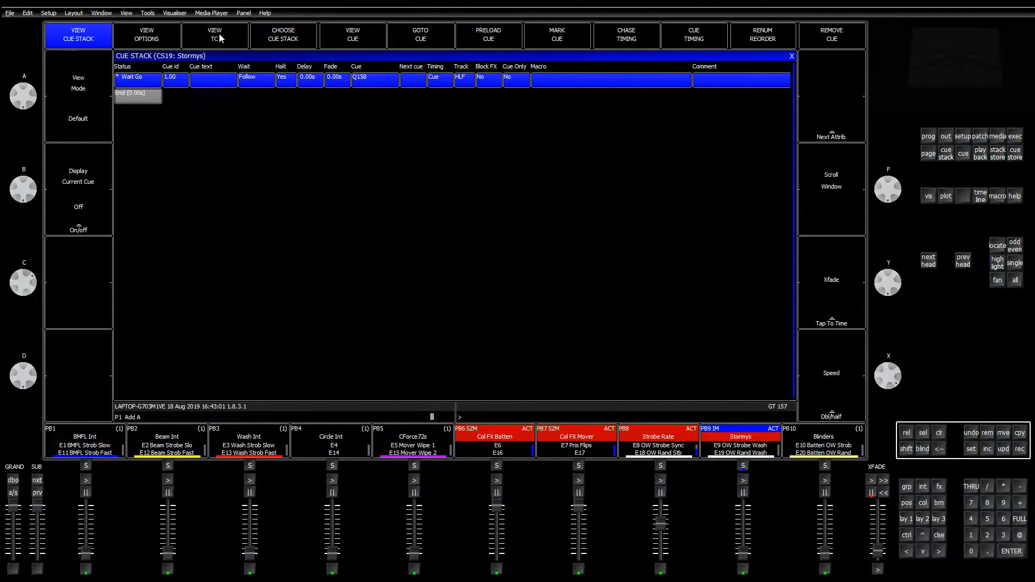
{"action": "left_click", "coordinate": [153, 39]}
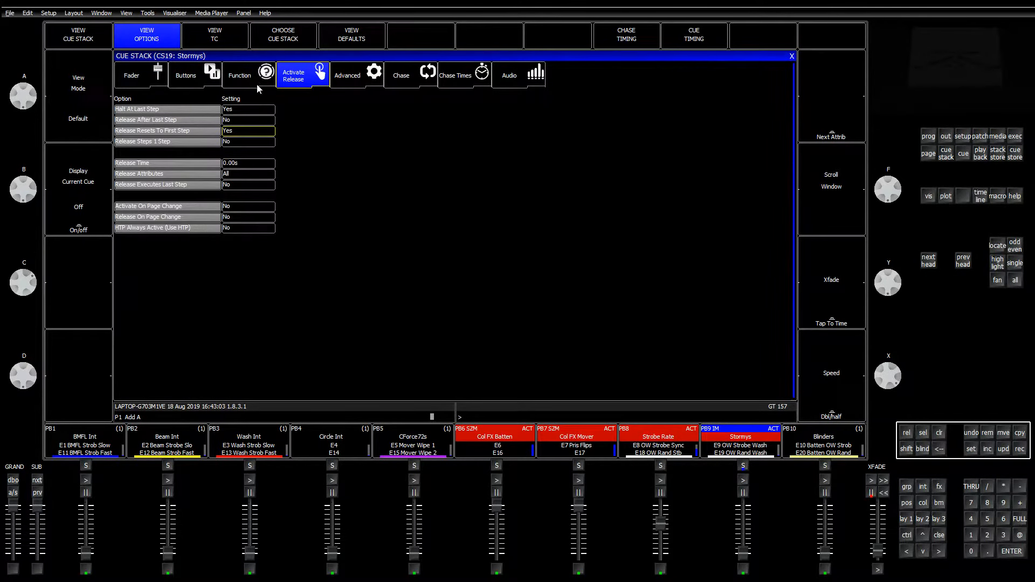
{"action": "left_click", "coordinate": [257, 85]}
{"action": "left_click", "coordinate": [240, 110]}
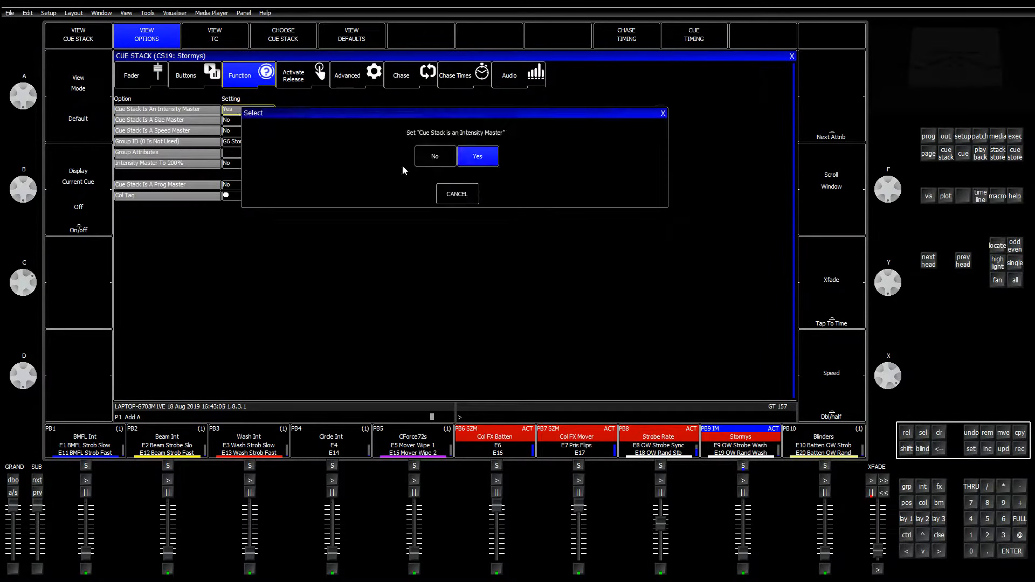
{"action": "left_click", "coordinate": [437, 161]}
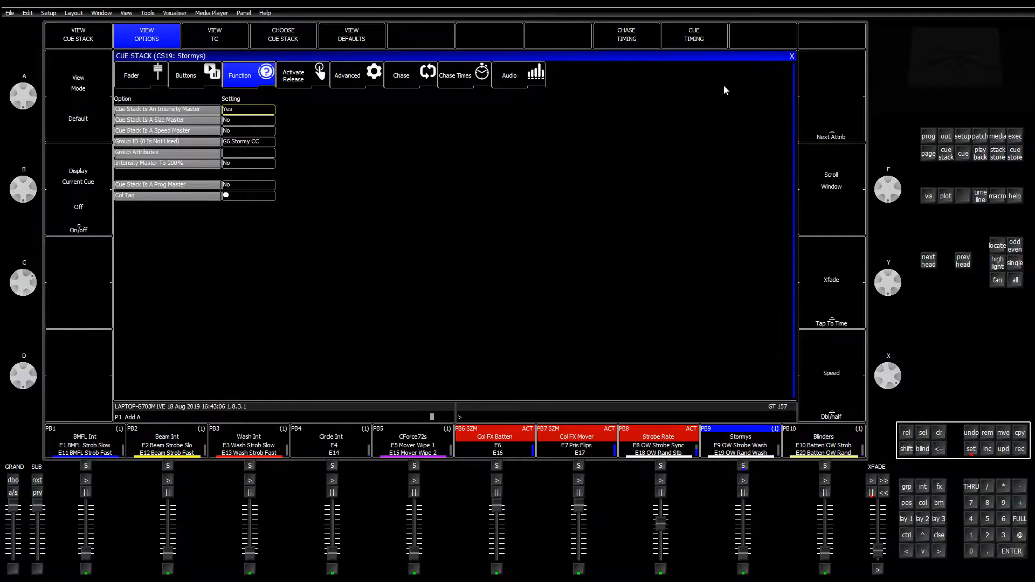
{"action": "left_click", "coordinate": [257, 144]}
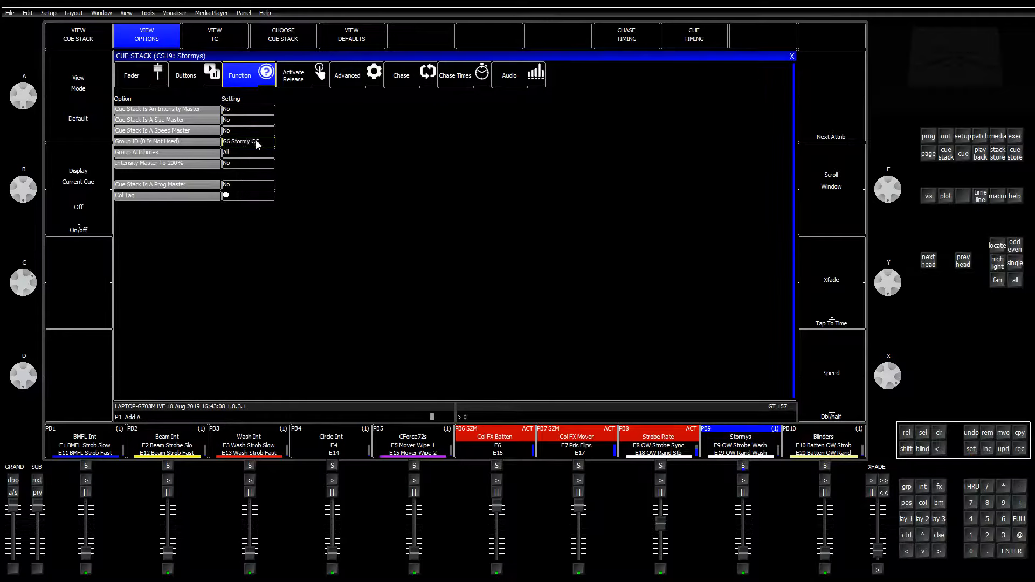
{"action": "left_click", "coordinate": [792, 56]}
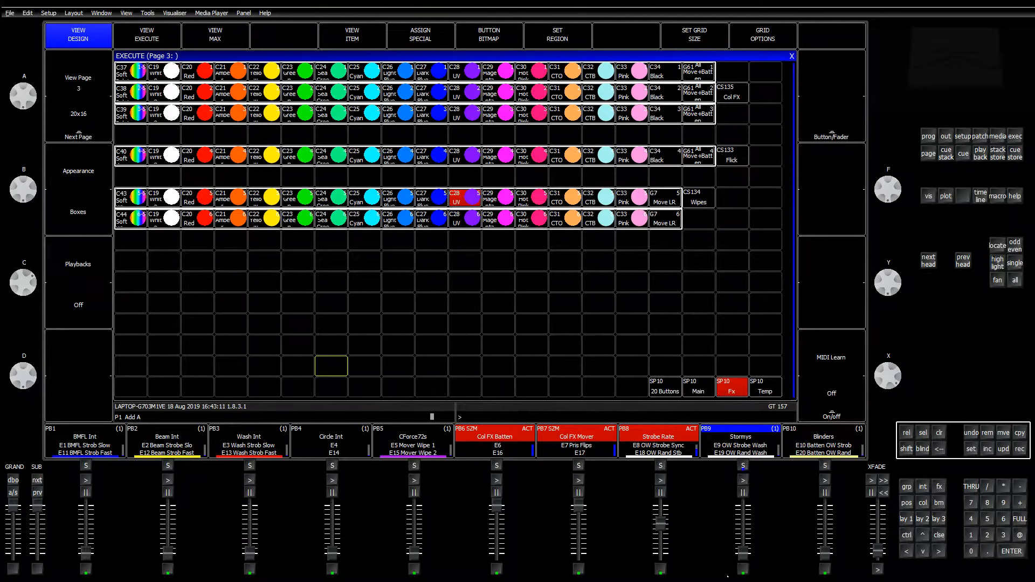
Test the Stormys playback with the programmer cleared, and examine the StormyCC dimmer levels in its cue
{"action": "left_click", "coordinate": [744, 570]}
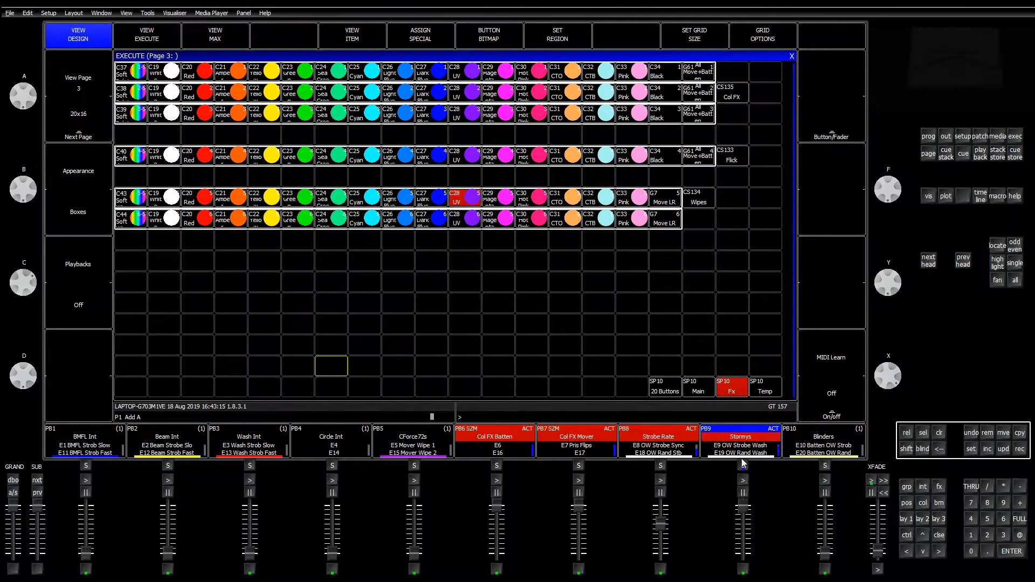
{"action": "left_click", "coordinate": [937, 434]}
{"action": "left_click", "coordinate": [736, 438]}
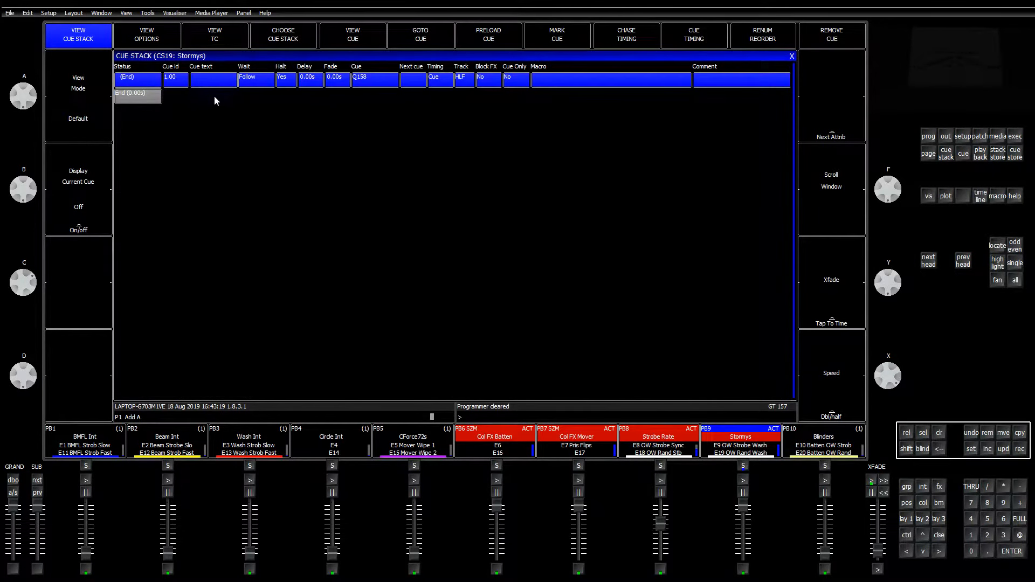
{"action": "left_click", "coordinate": [359, 36]}
{"action": "left_click_drag", "start_coordinate": [241, 77], "coordinate": [246, 112]}
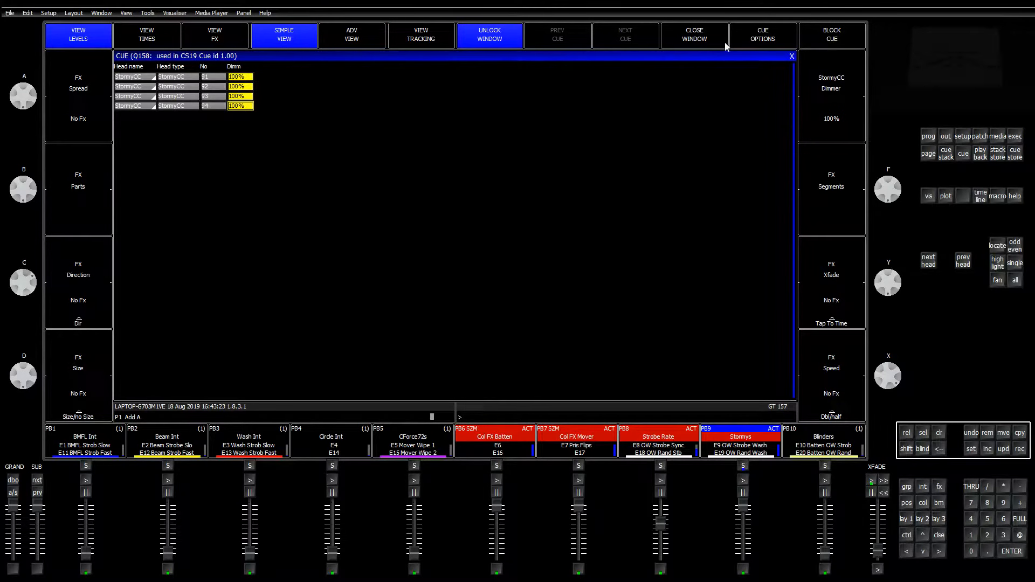
{"action": "left_click", "coordinate": [791, 56]}
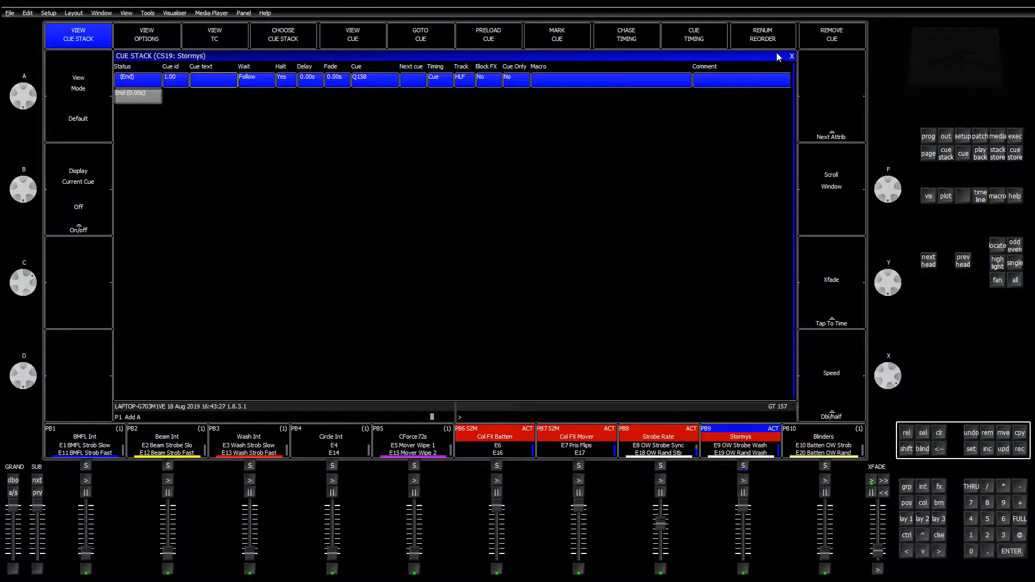
{"action": "left_click_drag", "start_coordinate": [743, 506], "coordinate": [743, 550]}
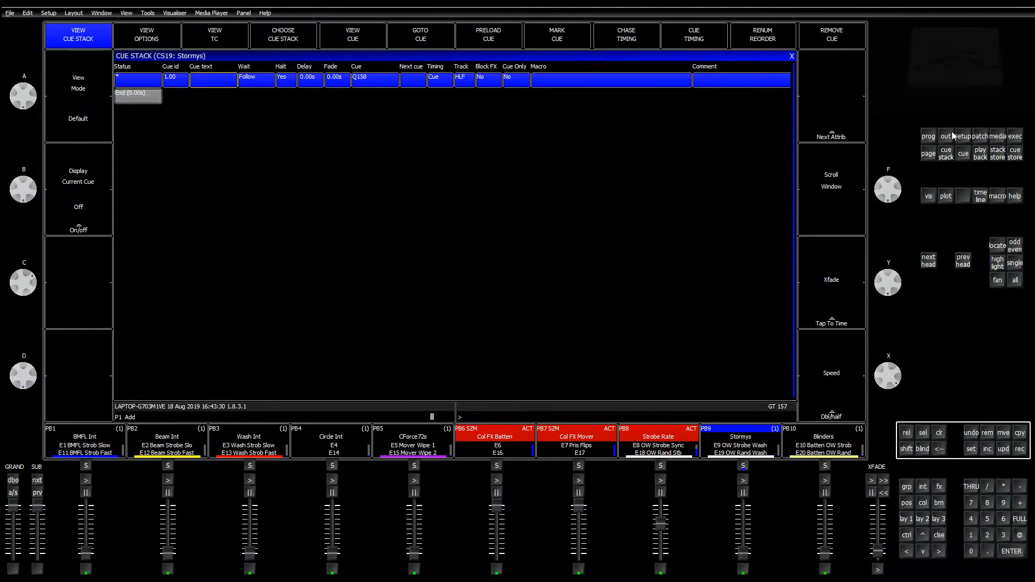
Add a Dim Chase intensity effect to the CForce LRTD group, using the Include elements option
{"action": "left_click", "coordinate": [1015, 137]}
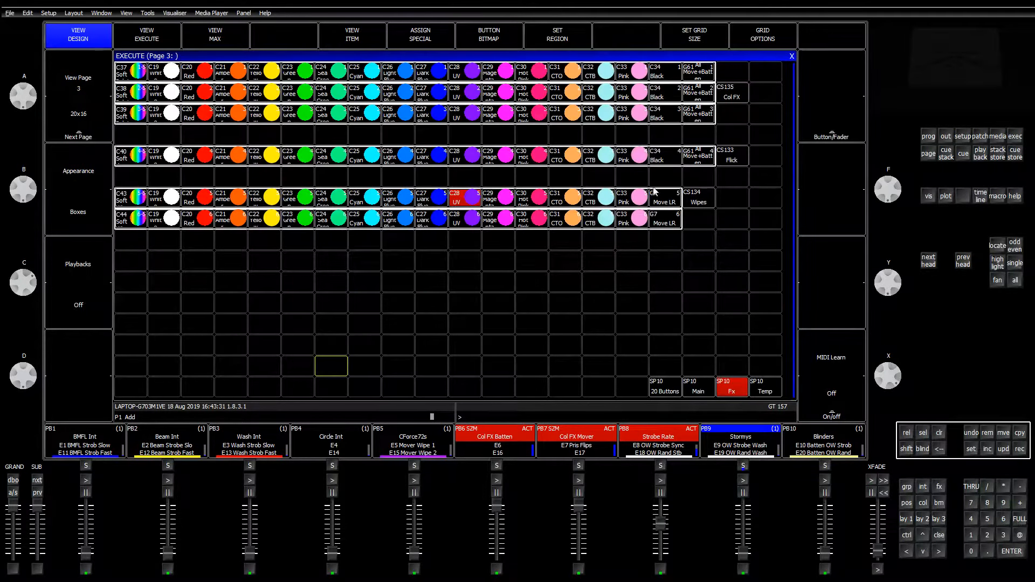
{"action": "left_click", "coordinate": [700, 392]}
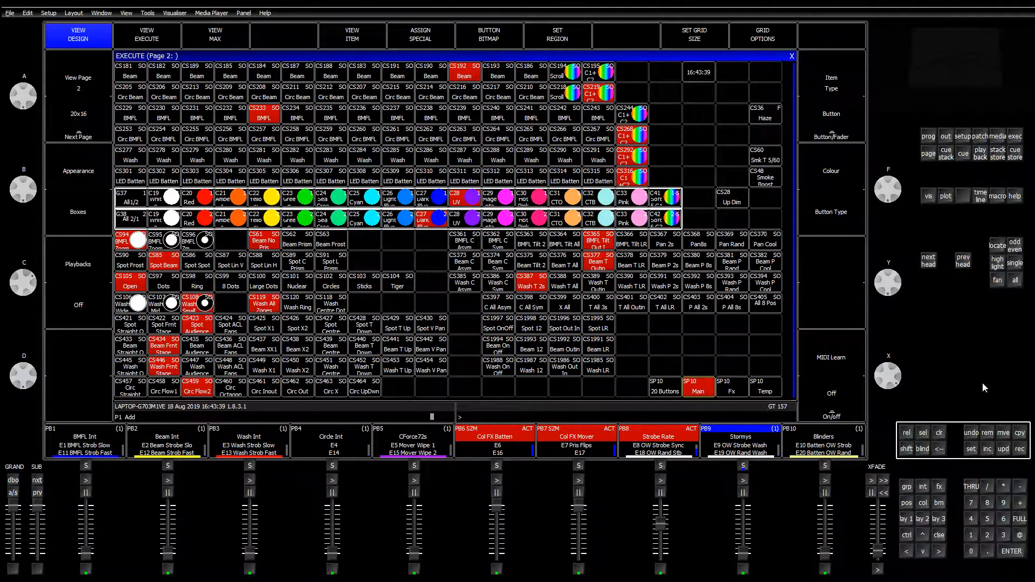
{"action": "left_click", "coordinate": [910, 515]}
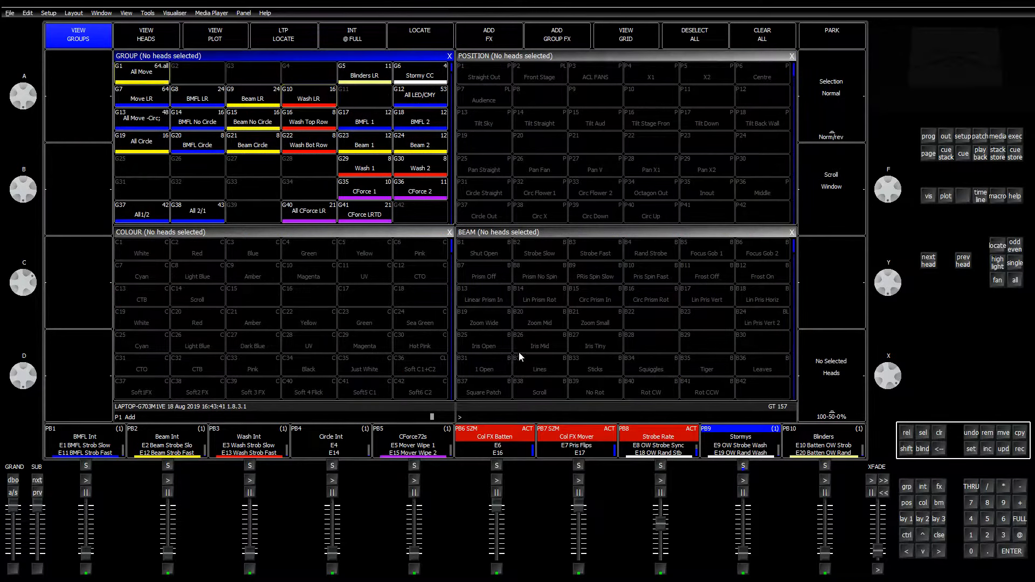
{"action": "left_click", "coordinate": [369, 215]}
{"action": "left_click", "coordinate": [939, 432]}
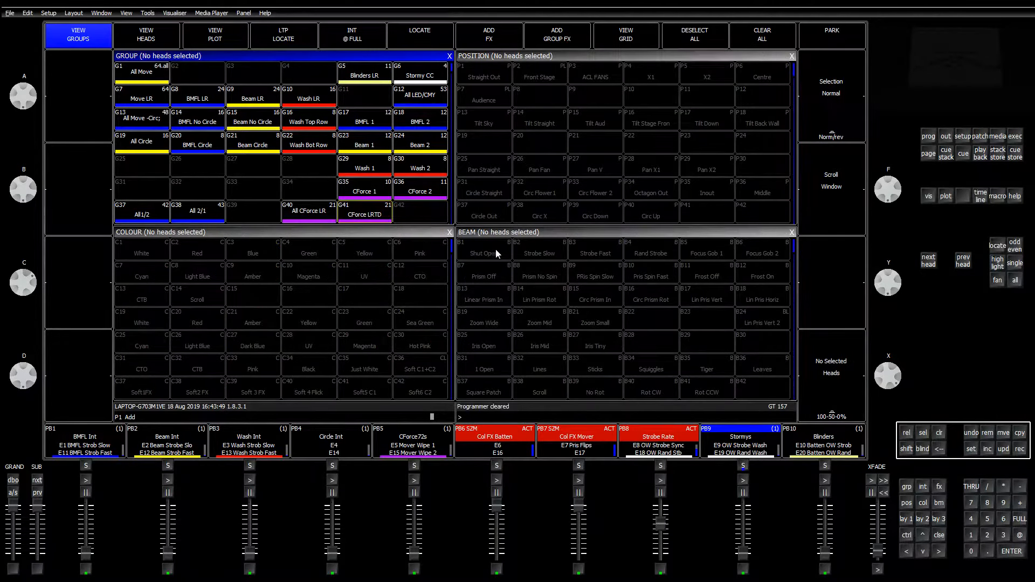
{"action": "left_click", "coordinate": [376, 216]}
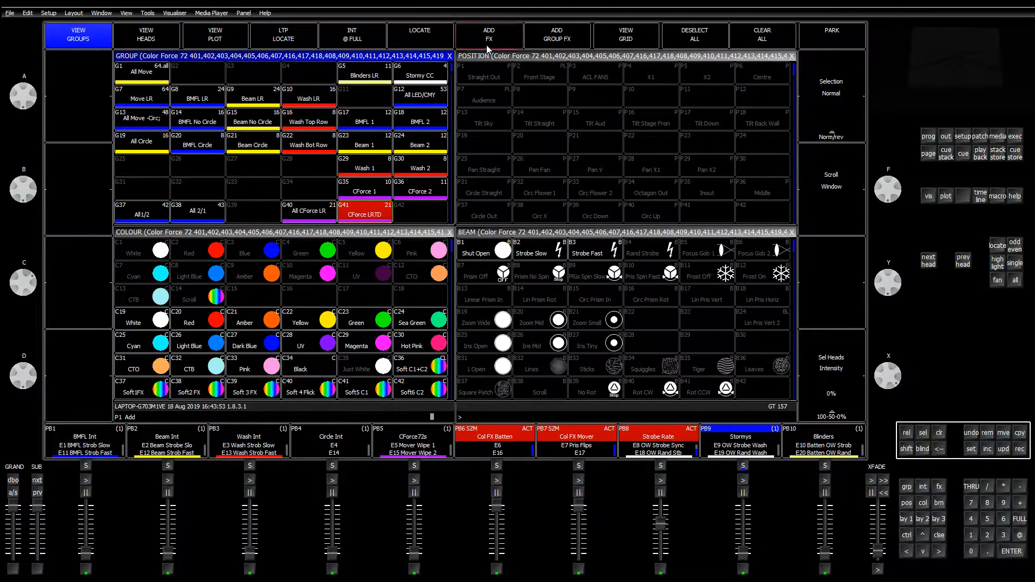
{"action": "left_click", "coordinate": [486, 44]}
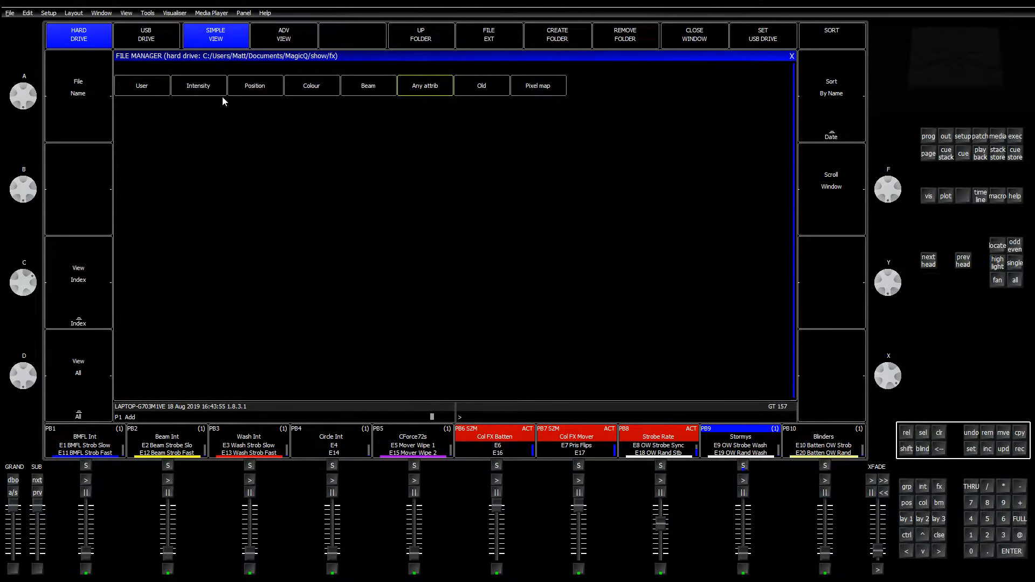
{"action": "left_click", "coordinate": [206, 90]}
{"action": "left_click", "coordinate": [158, 90]}
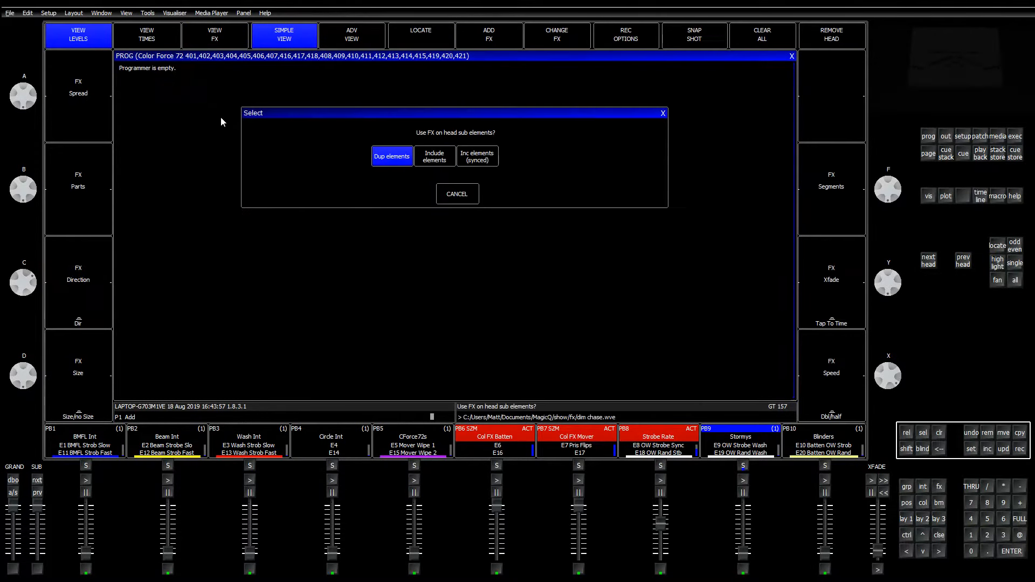
{"action": "left_click", "coordinate": [428, 157]}
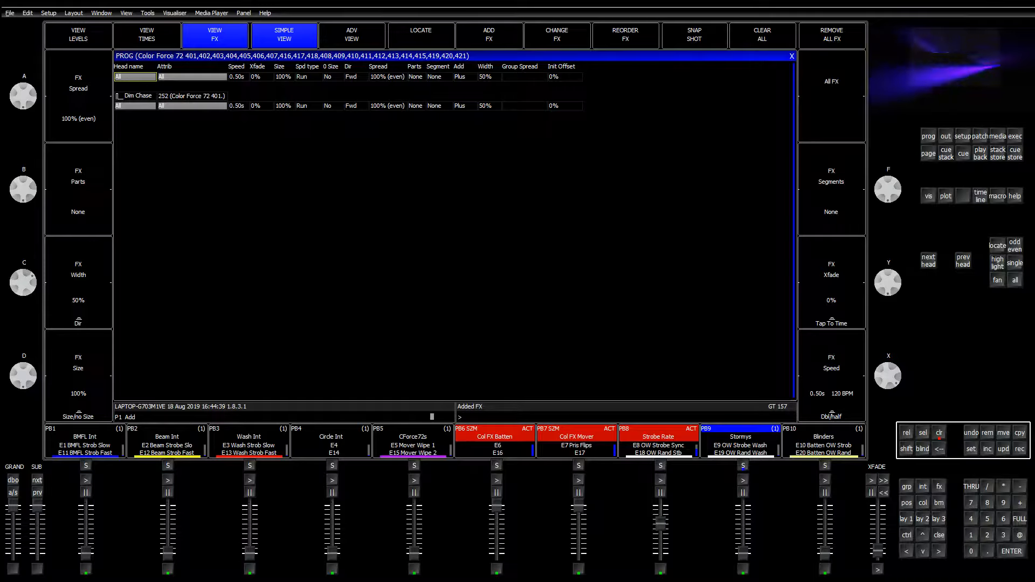
Try a spread of 216% on the Dim Chase effect, and clear the programmer
{"action": "scroll", "coordinate": [79, 96], "scroll_direction": "up", "scroll_amount": 1}
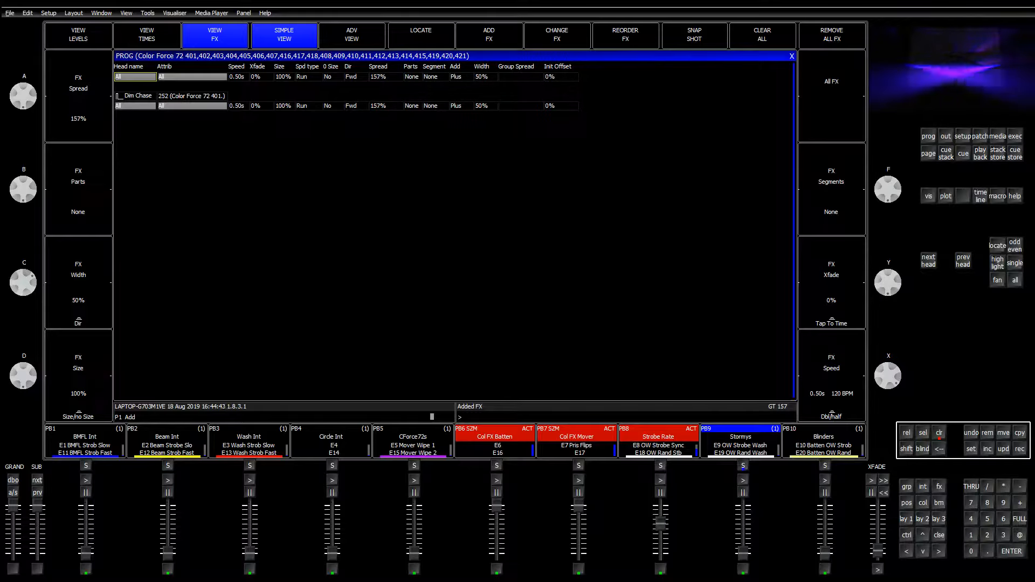
{"action": "scroll", "coordinate": [78, 96], "scroll_direction": "up", "scroll_amount": 10}
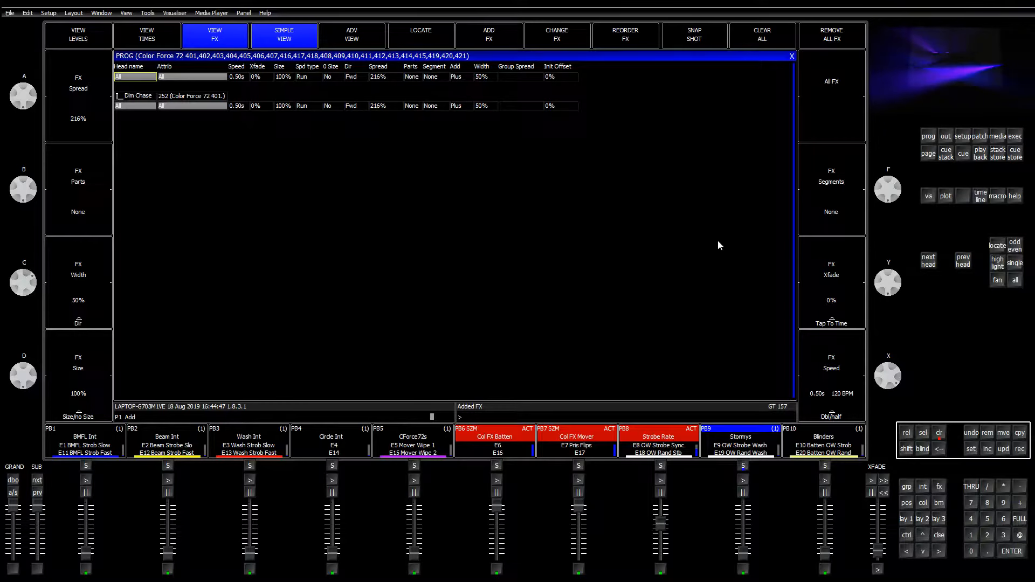
{"action": "left_click", "coordinate": [792, 56]}
{"action": "left_click", "coordinate": [939, 434]}
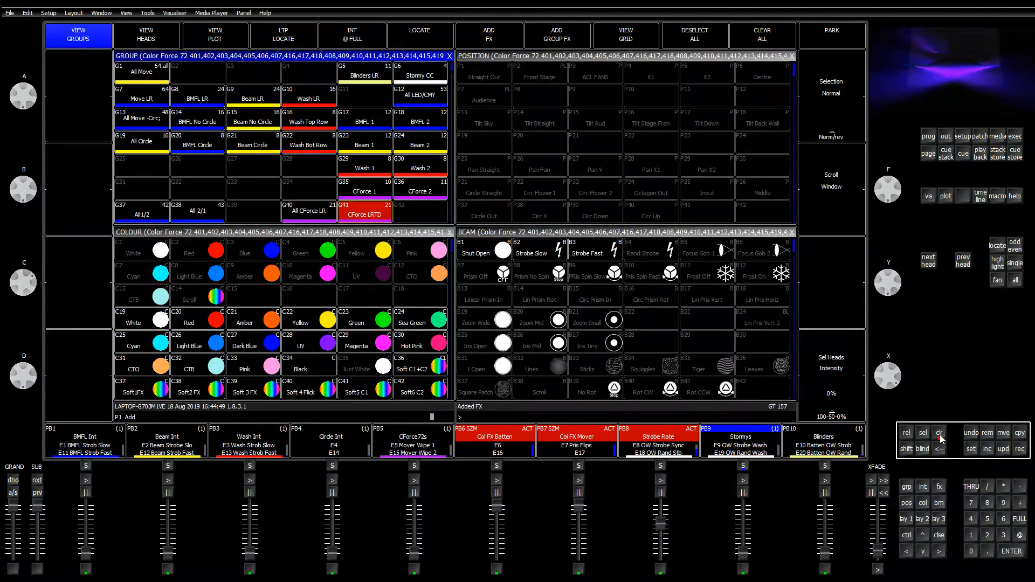
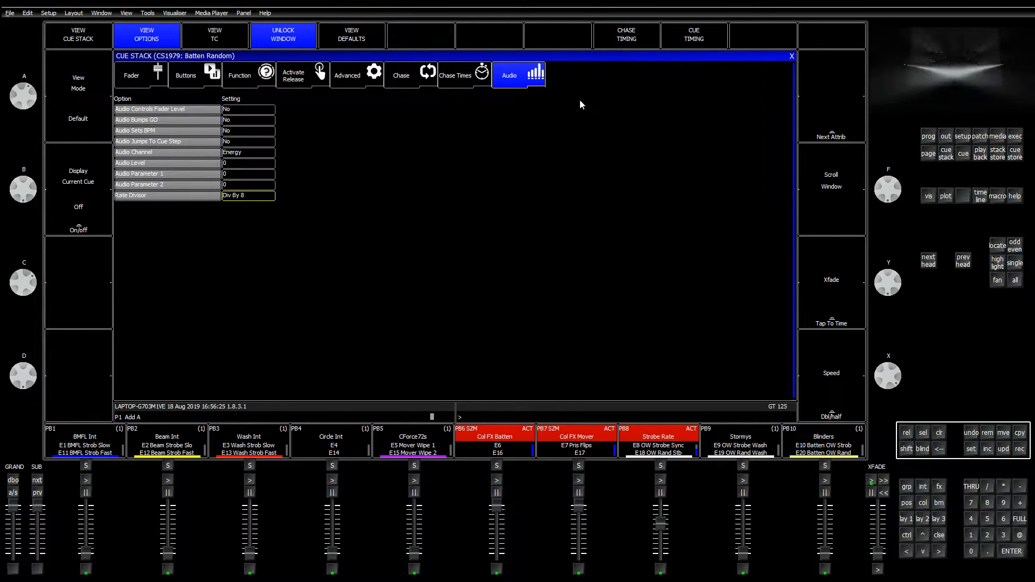
Set the Rate Divisor of the Batten Random cue stack to Div by 4, and clear the programmer
{"action": "left_click", "coordinate": [247, 198]}
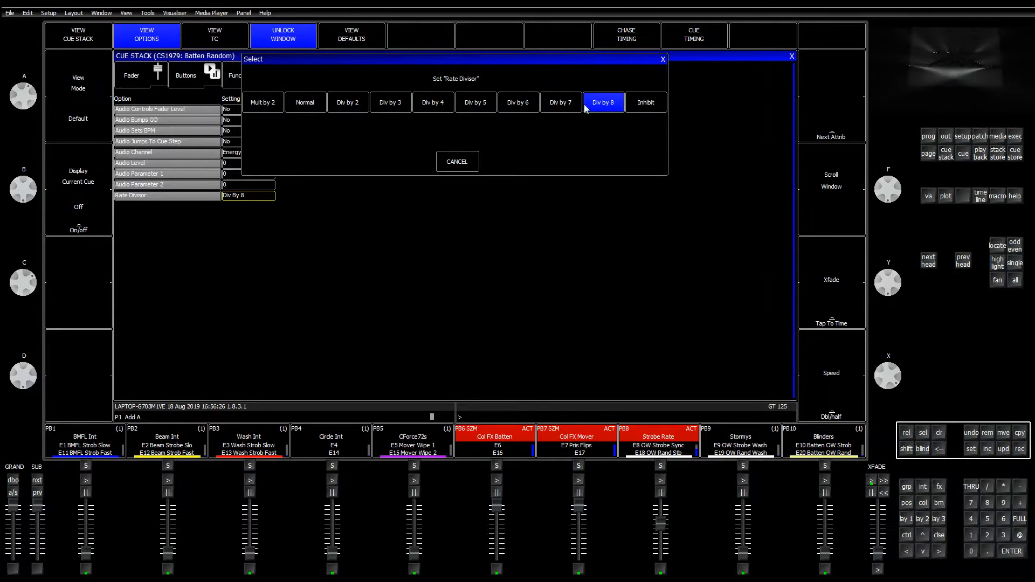
{"action": "left_click", "coordinate": [441, 103]}
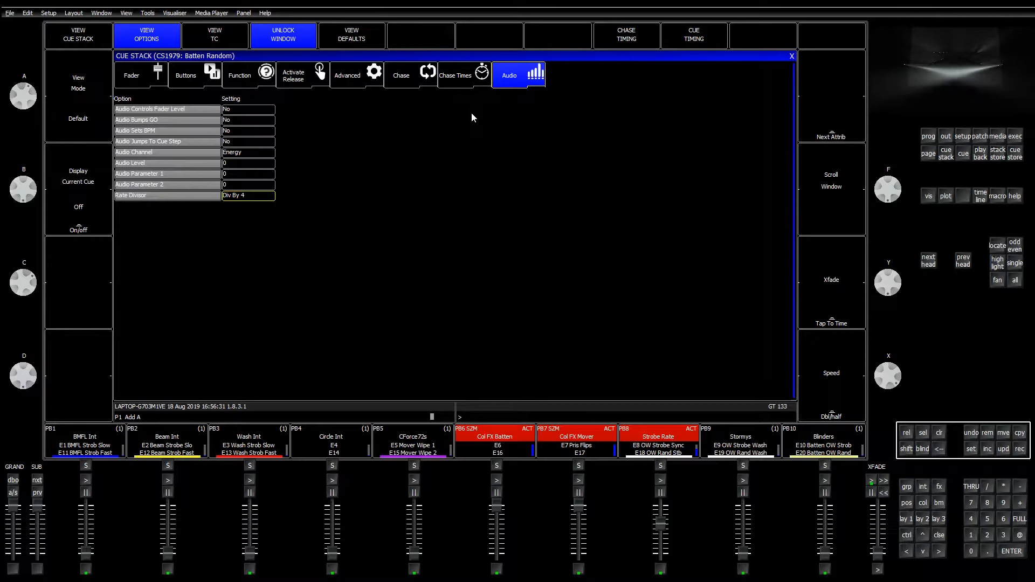
{"action": "left_click", "coordinate": [793, 57]}
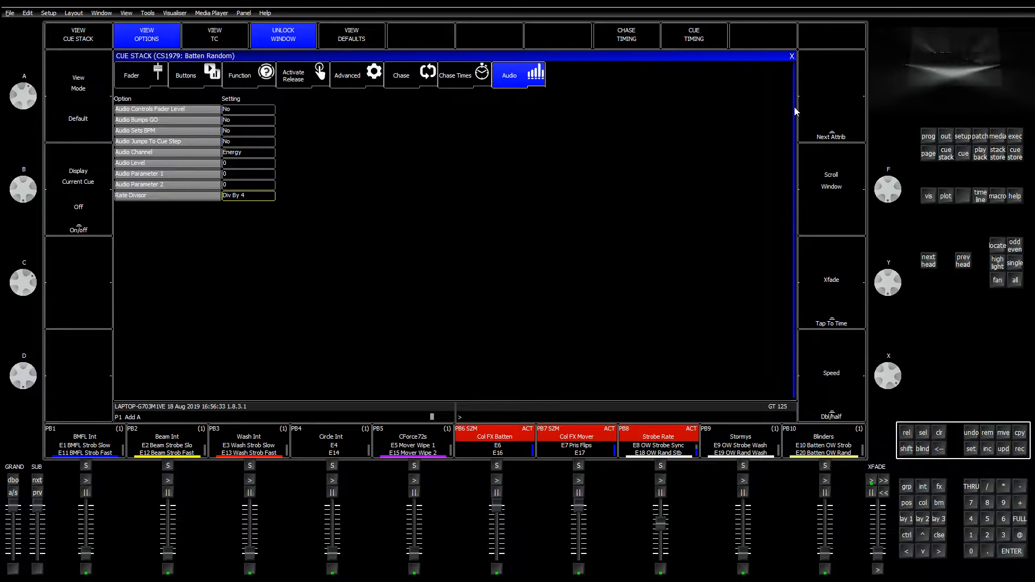
{"action": "left_click", "coordinate": [941, 433]}
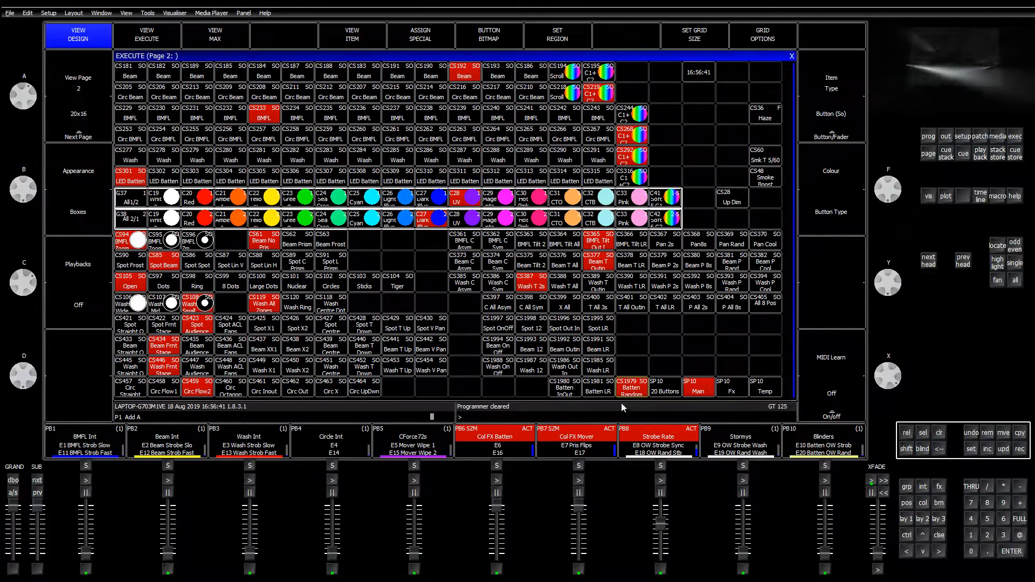
Set the FX Segments in the Batten Random cue to 4's, and return to the execute page
{"action": "left_click", "coordinate": [635, 386]}
{"action": "left_click", "coordinate": [620, 384]}
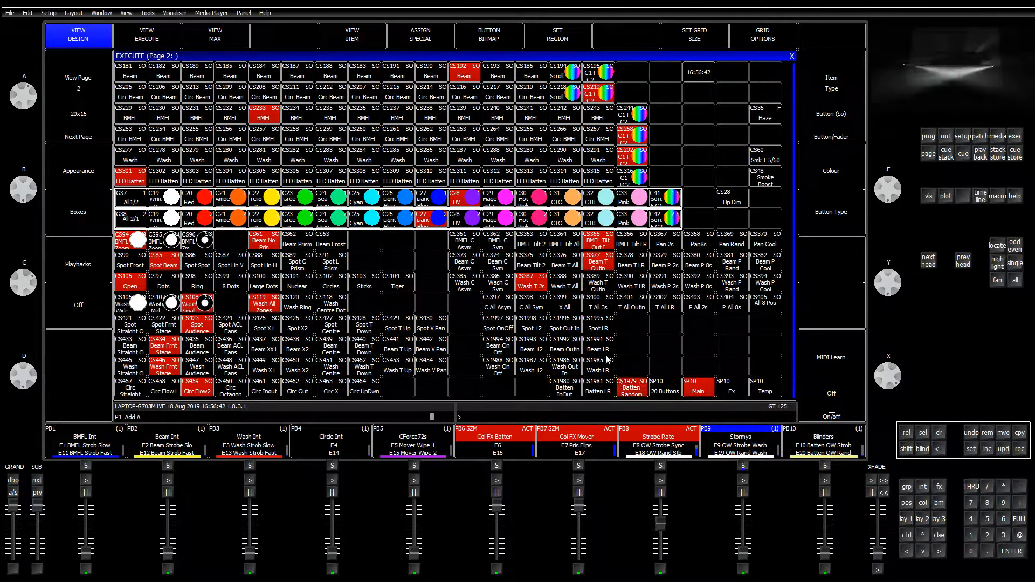
{"action": "left_click", "coordinate": [336, 41]}
{"action": "left_click", "coordinate": [109, 36]}
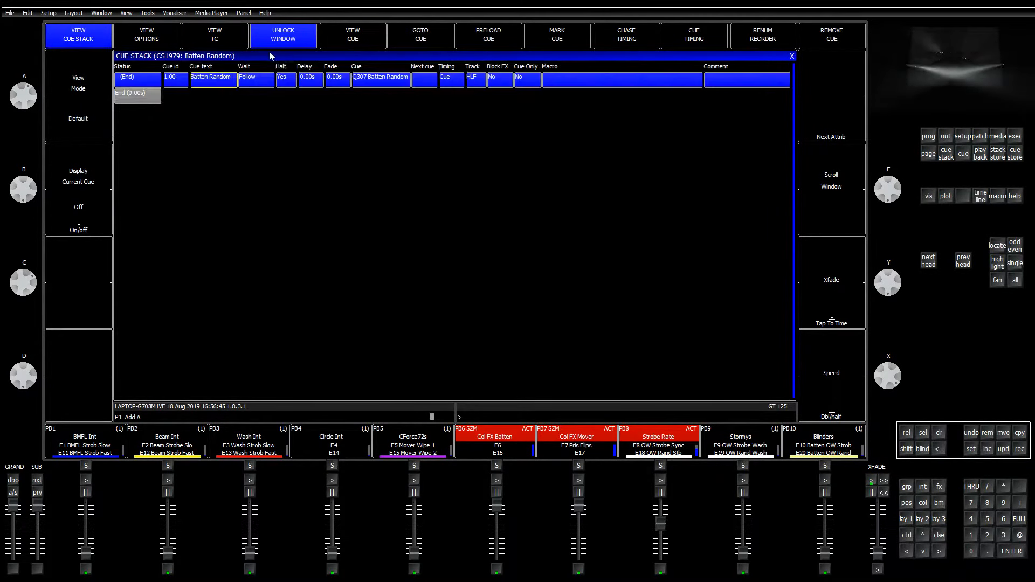
{"action": "left_click", "coordinate": [358, 42]}
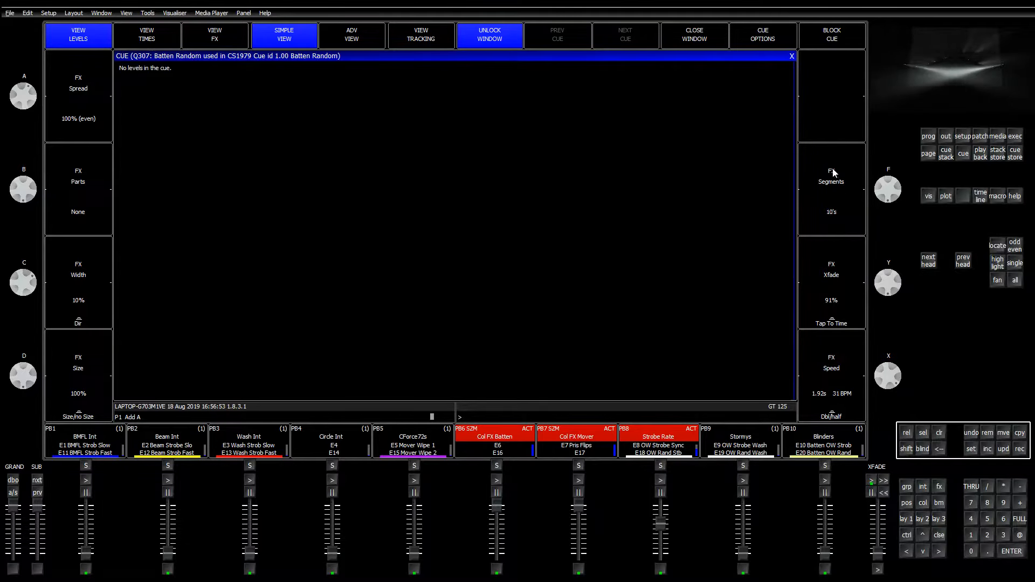
{"action": "scroll", "coordinate": [843, 212], "scroll_direction": "up", "scroll_amount": 3}
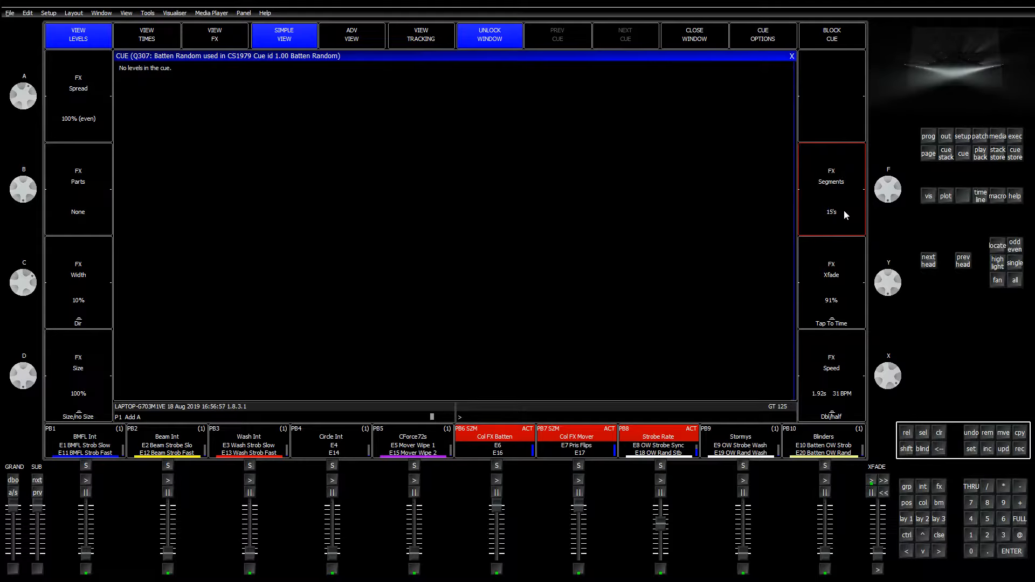
{"action": "scroll", "coordinate": [844, 214], "scroll_direction": "up", "scroll_amount": 4}
{"action": "scroll", "coordinate": [844, 177], "scroll_direction": "down", "scroll_amount": 3}
{"action": "scroll", "coordinate": [845, 177], "scroll_direction": "down", "scroll_amount": 9}
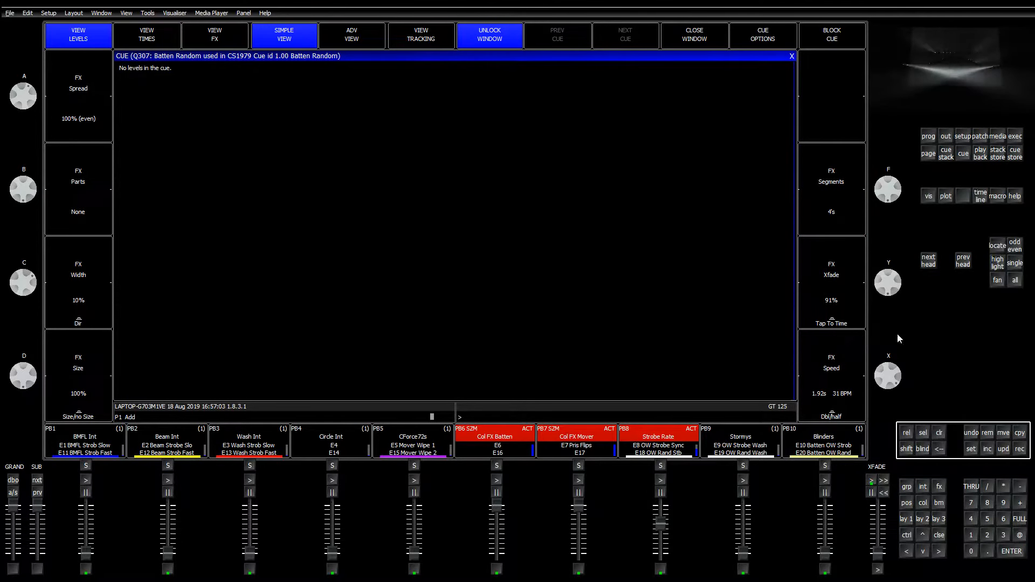
{"action": "left_click", "coordinate": [1013, 138]}
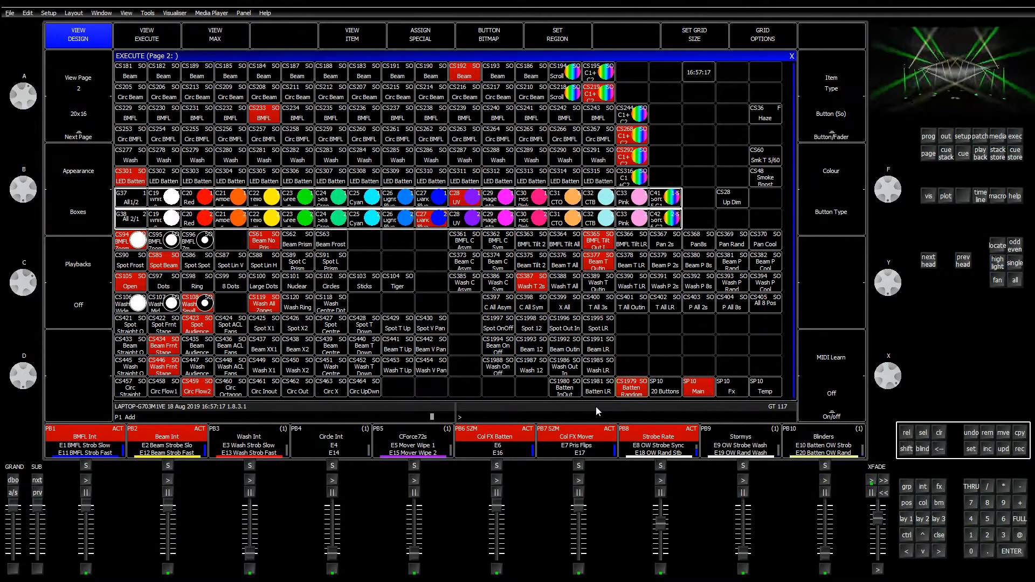
Release Wash T 2s and Batten Random, activate Wash ACL Fans, and clear the programmer
{"action": "left_click", "coordinate": [538, 290]}
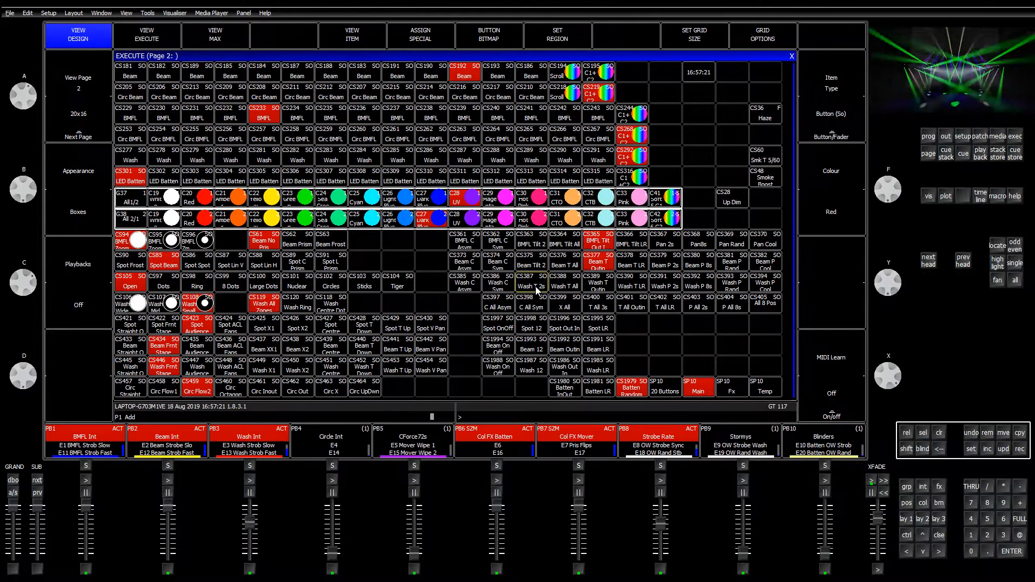
{"action": "left_click", "coordinate": [229, 372]}
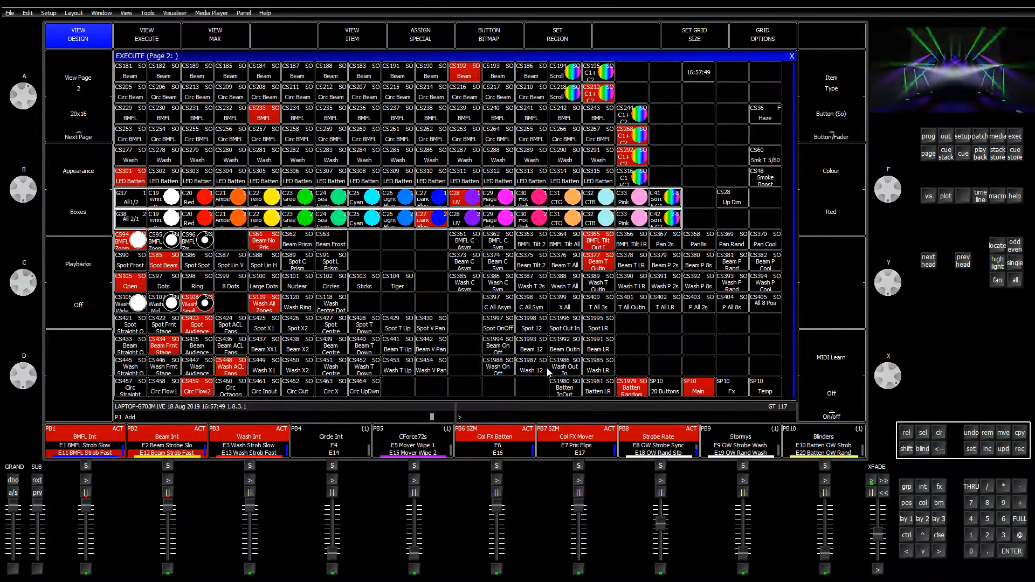
{"action": "left_click", "coordinate": [941, 436]}
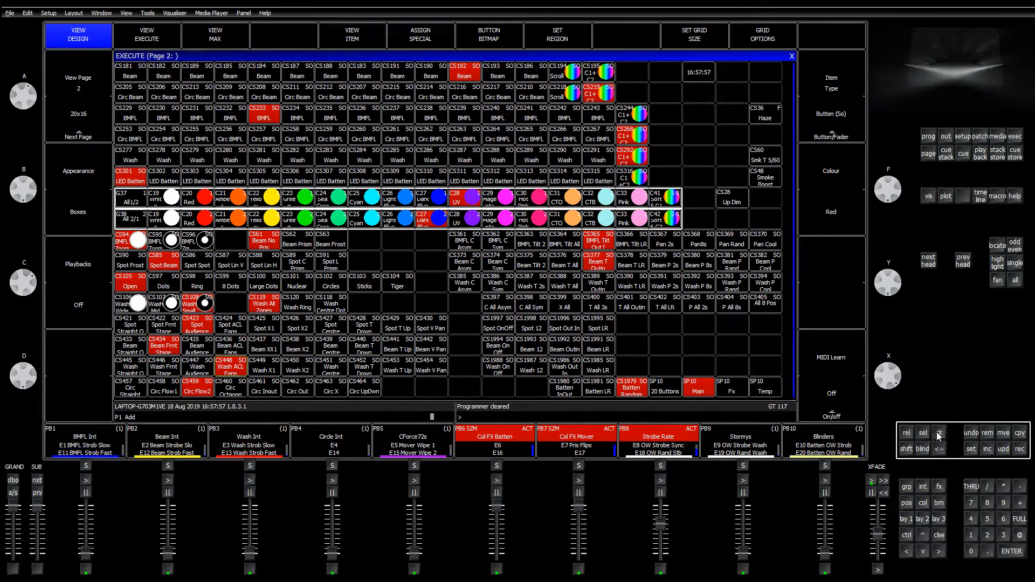
{"action": "left_click", "coordinate": [635, 393]}
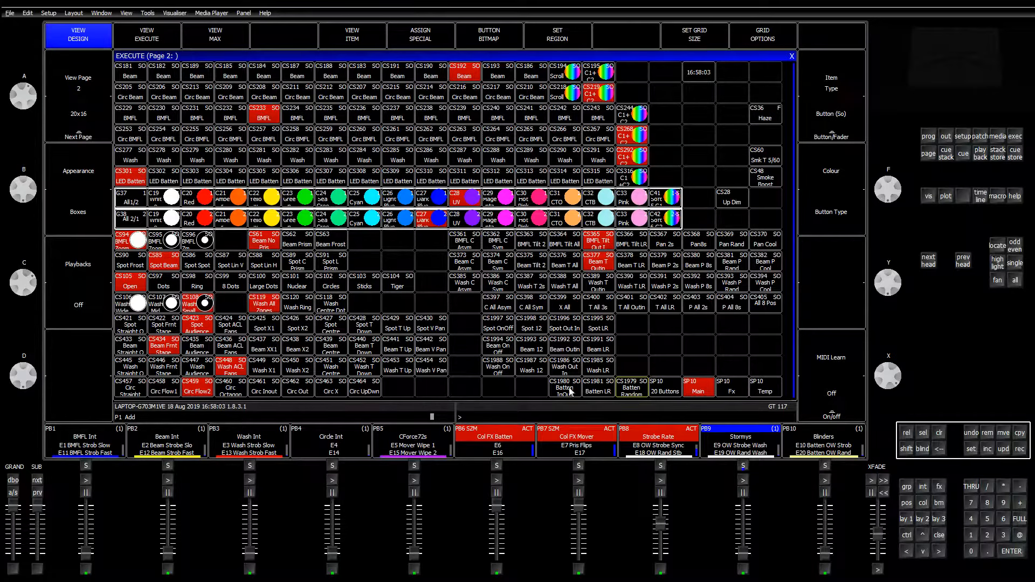
Select the All CForce LR group and raise its intensity to about 11%
{"action": "left_click_drag", "start_coordinate": [569, 388], "coordinate": [623, 388]}
{"action": "left_click", "coordinate": [540, 391]}
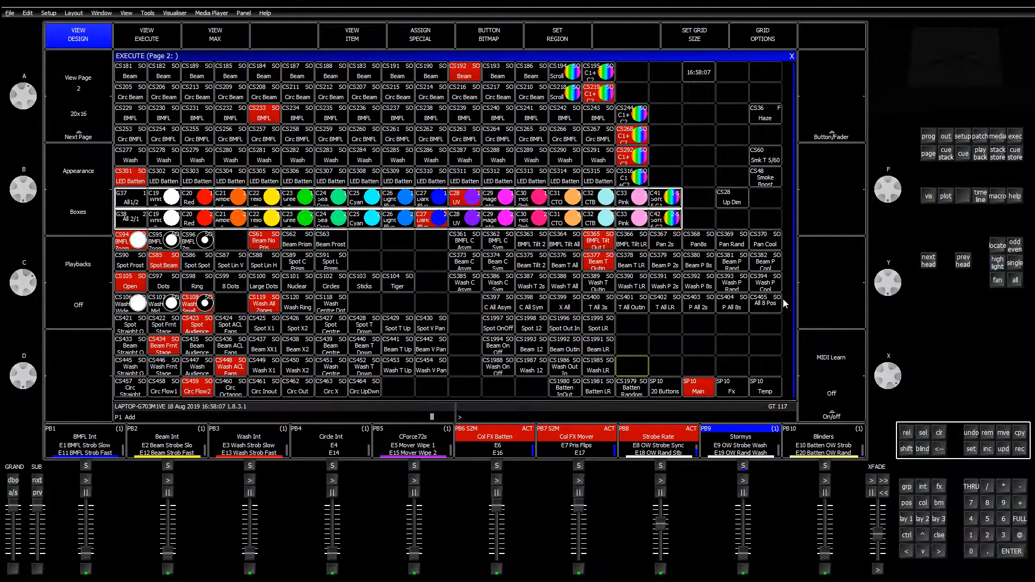
{"action": "left_click", "coordinate": [912, 524]}
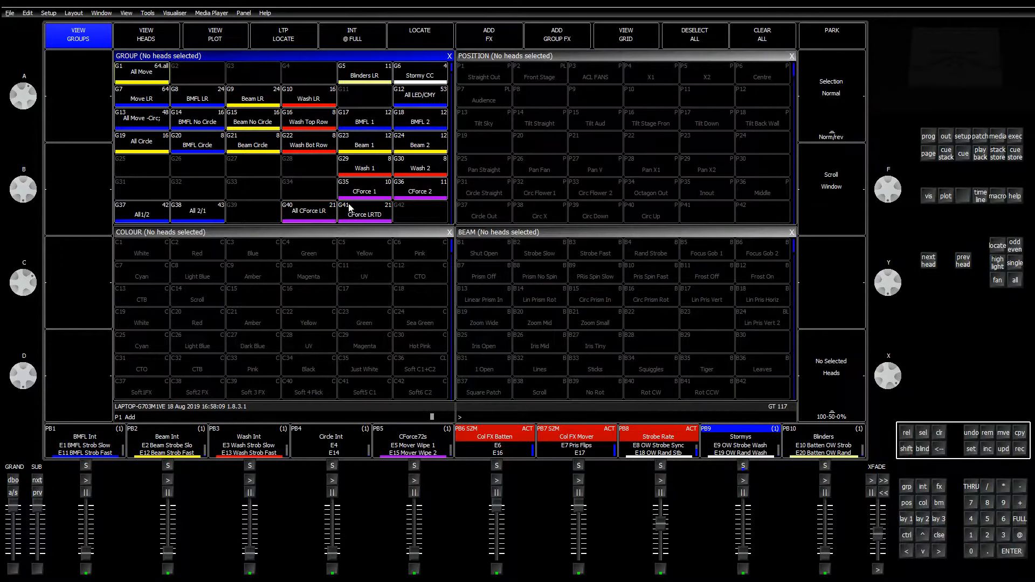
{"action": "left_click_drag", "start_coordinate": [887, 368], "coordinate": [896, 382]}
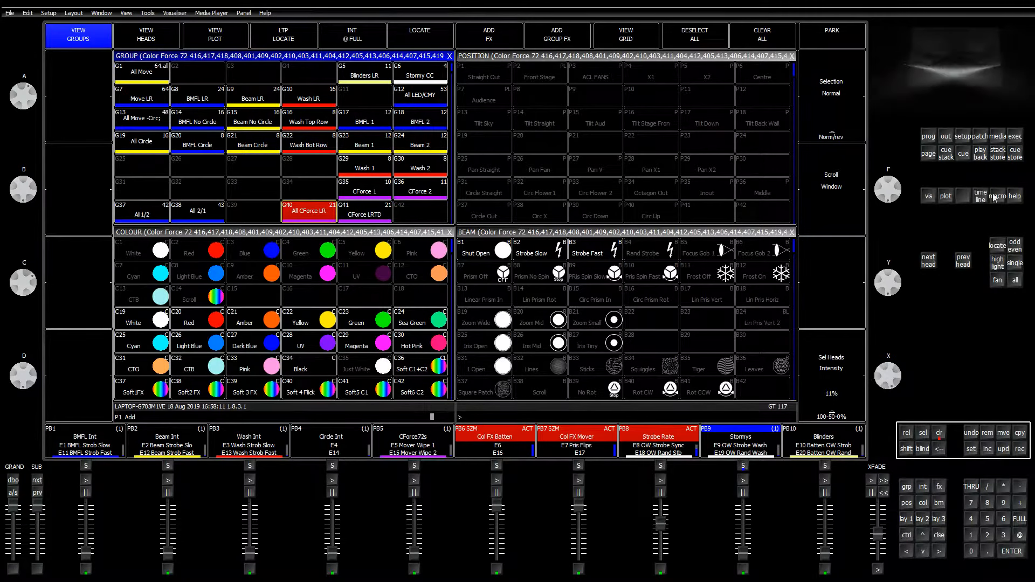
Record the programmer to the empty playback W1-8 and name it Batten Int FX
{"action": "left_click", "coordinate": [1015, 139]}
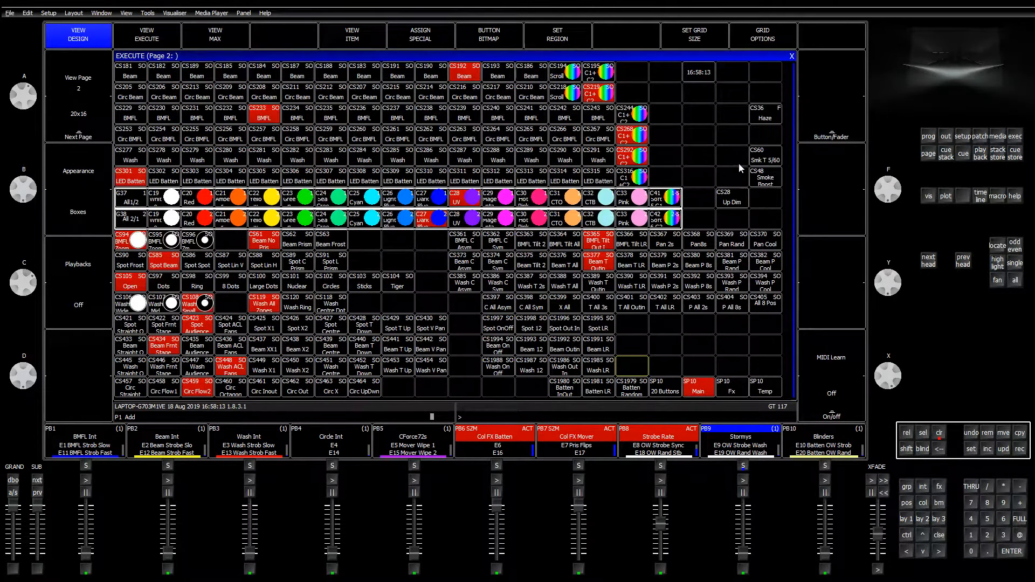
{"action": "left_click", "coordinate": [980, 154]}
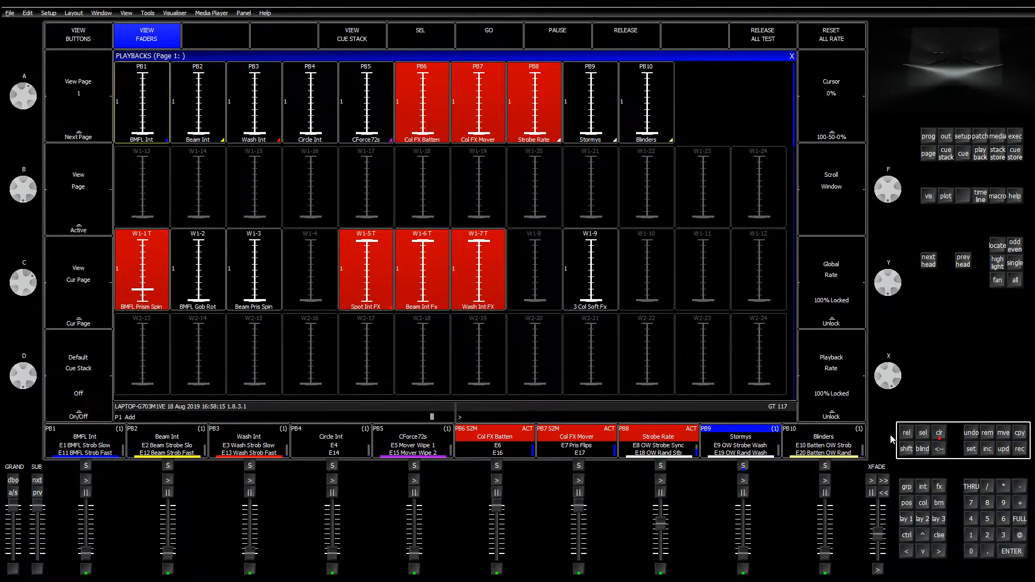
{"action": "left_click", "coordinate": [1019, 449]}
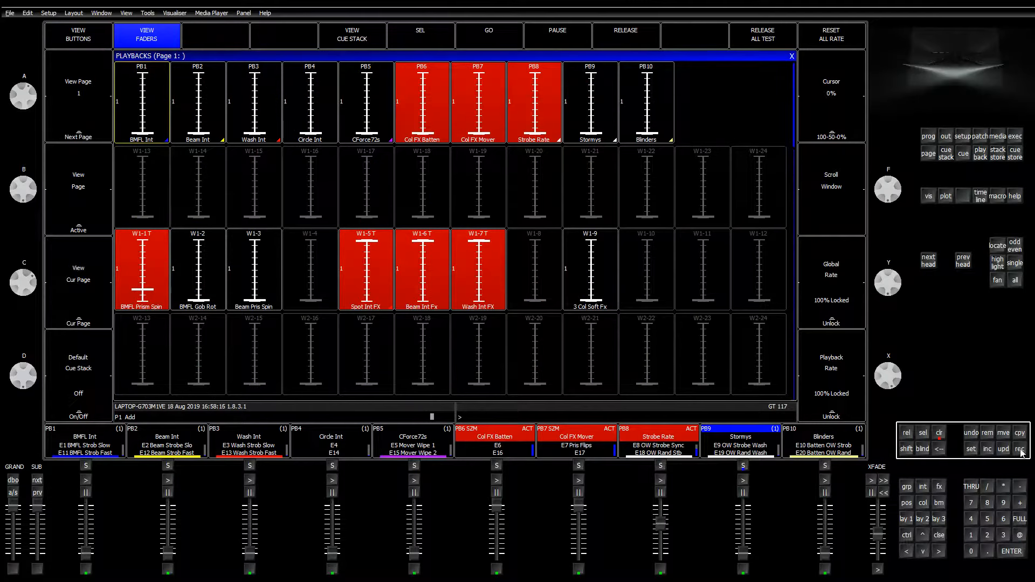
{"action": "left_click", "coordinate": [554, 305]}
{"action": "left_click", "coordinate": [972, 448]}
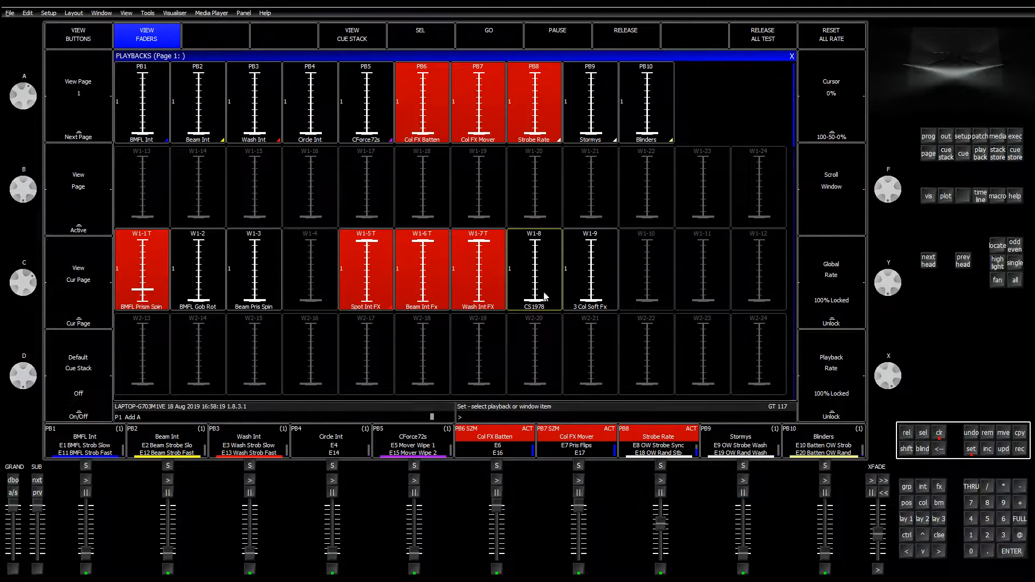
{"action": "left_click", "coordinate": [548, 293]}
{"action": "type", "text": "Batten"}
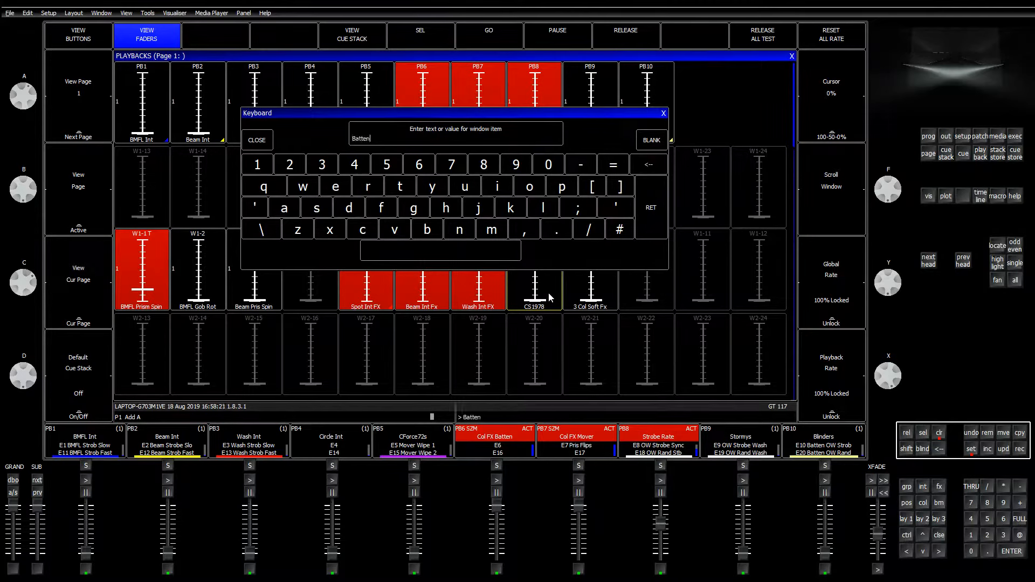
{"action": "type", "text": " Int FX"}
{"action": "key", "text": "Return"}
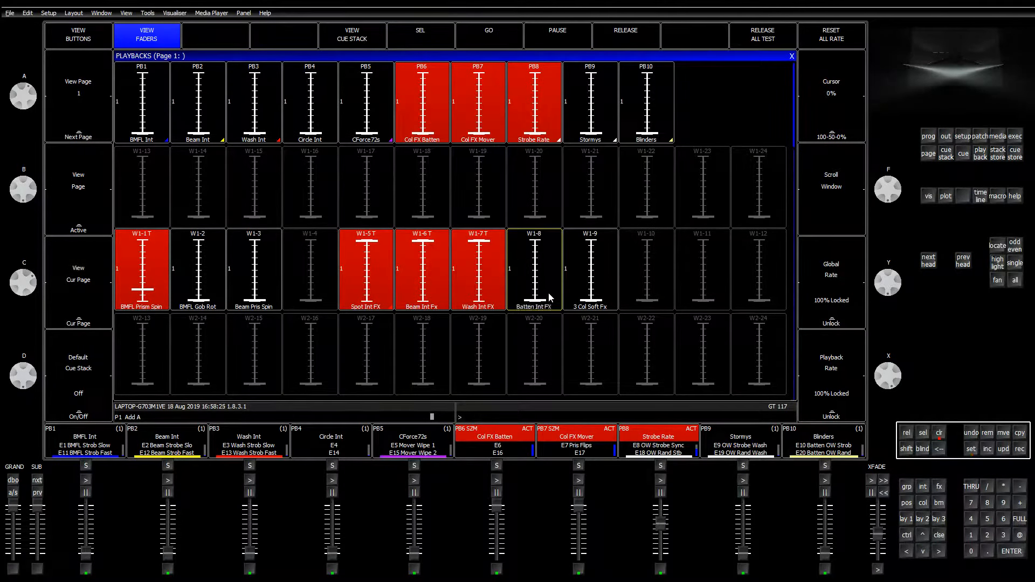
Make the Batten Int FX cue stack a size master, and check its audio options
{"action": "left_click", "coordinate": [377, 43]}
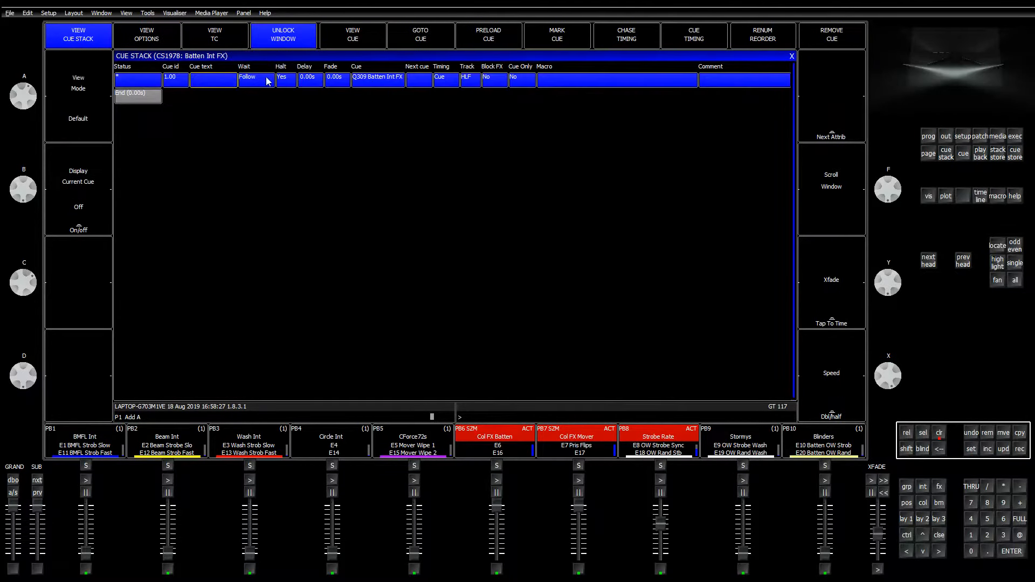
{"action": "left_click", "coordinate": [172, 43]}
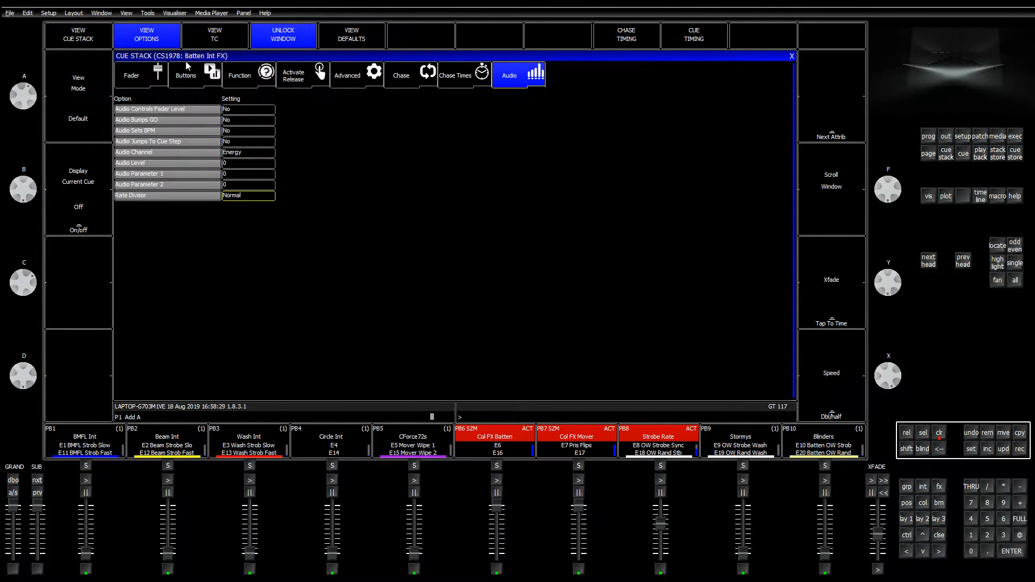
{"action": "left_click", "coordinate": [296, 83]}
{"action": "left_click", "coordinate": [265, 85]}
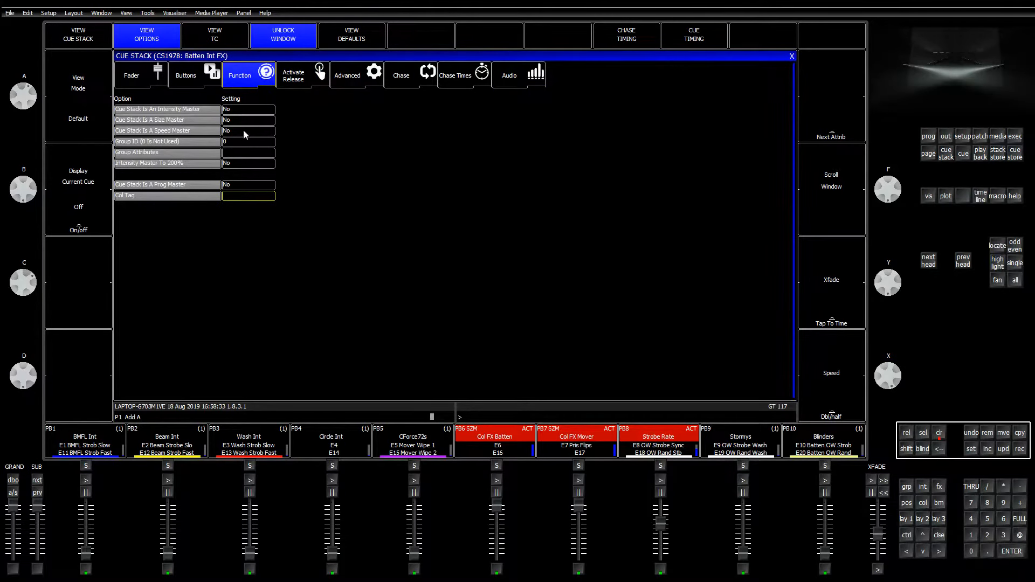
{"action": "left_click", "coordinate": [245, 121]}
{"action": "left_click", "coordinate": [530, 75]}
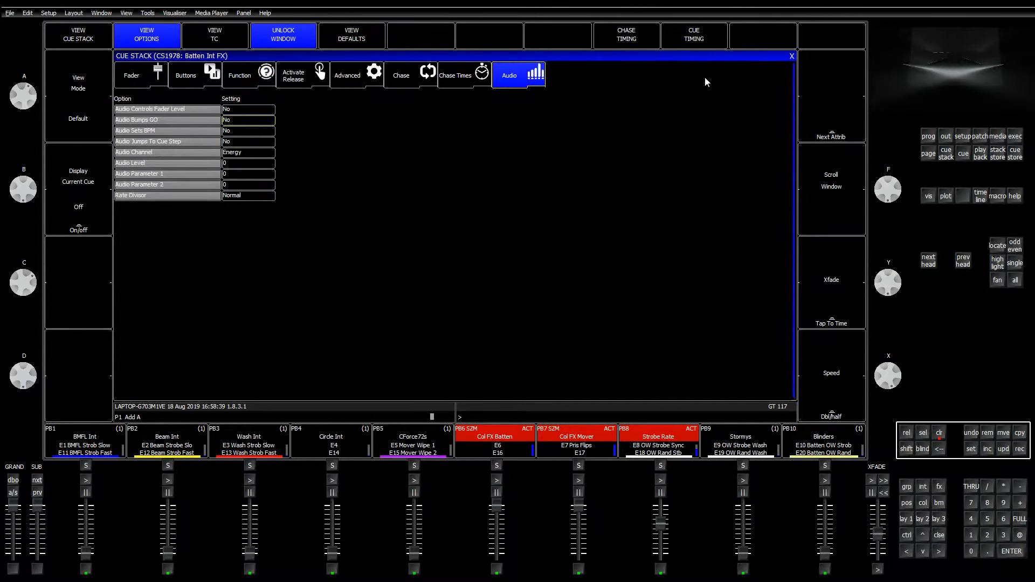
{"action": "left_click", "coordinate": [792, 56]}
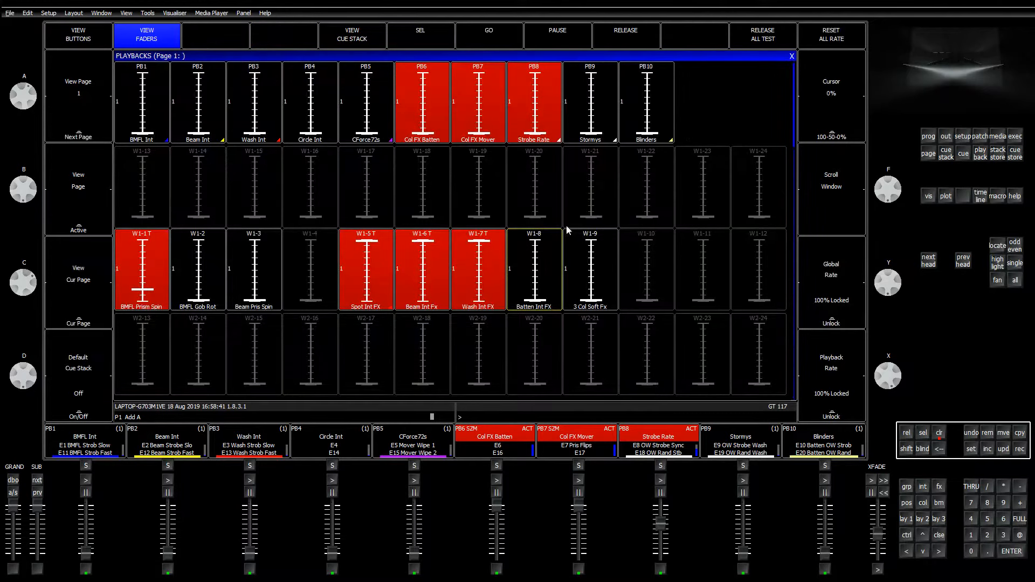
Raise the Batten Int FX playback fader to 100%
{"action": "left_click", "coordinate": [541, 299]}
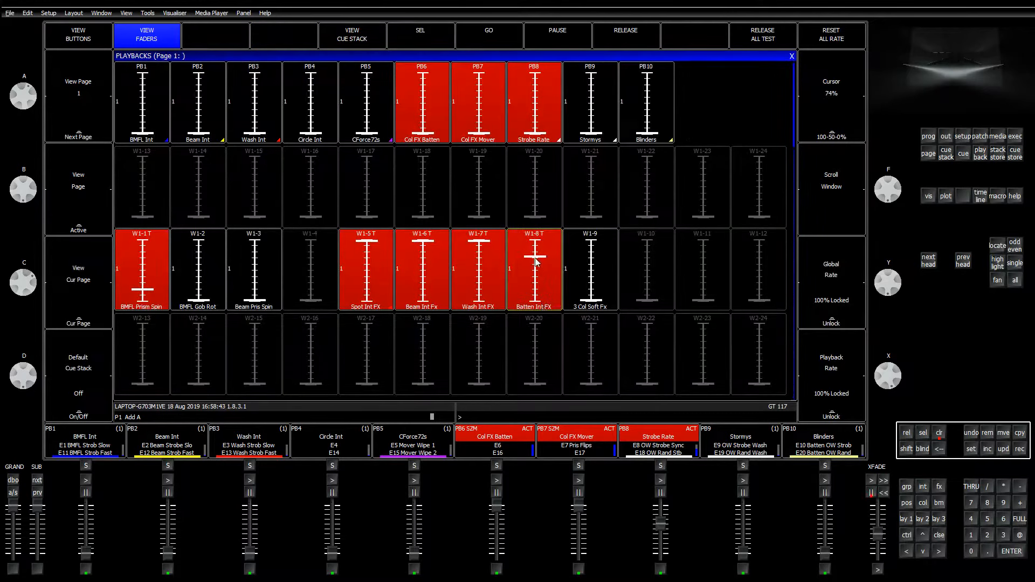
{"action": "left_click_drag", "start_coordinate": [535, 258], "coordinate": [537, 241]}
{"action": "left_click_drag", "start_coordinate": [534, 256], "coordinate": [534, 231]}
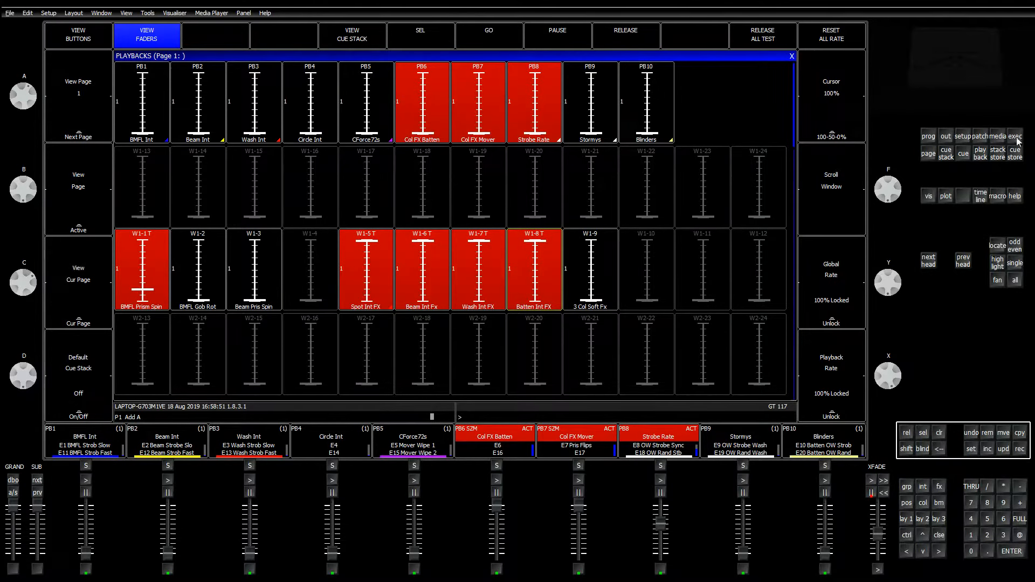
Activate Batten Random on the execute page and clear the programmer
{"action": "key", "text": "Escape"}
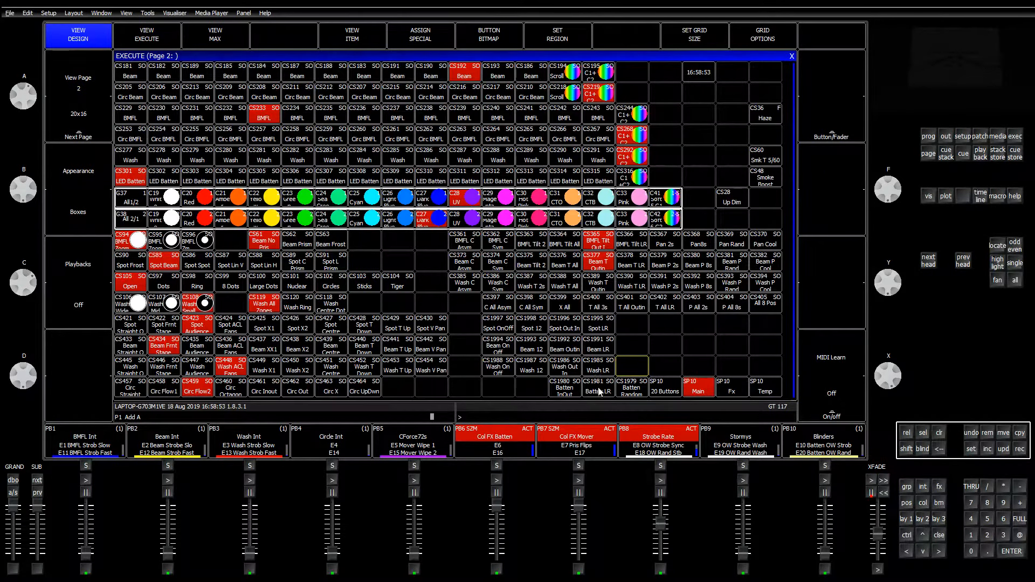
{"action": "left_click", "coordinate": [627, 392]}
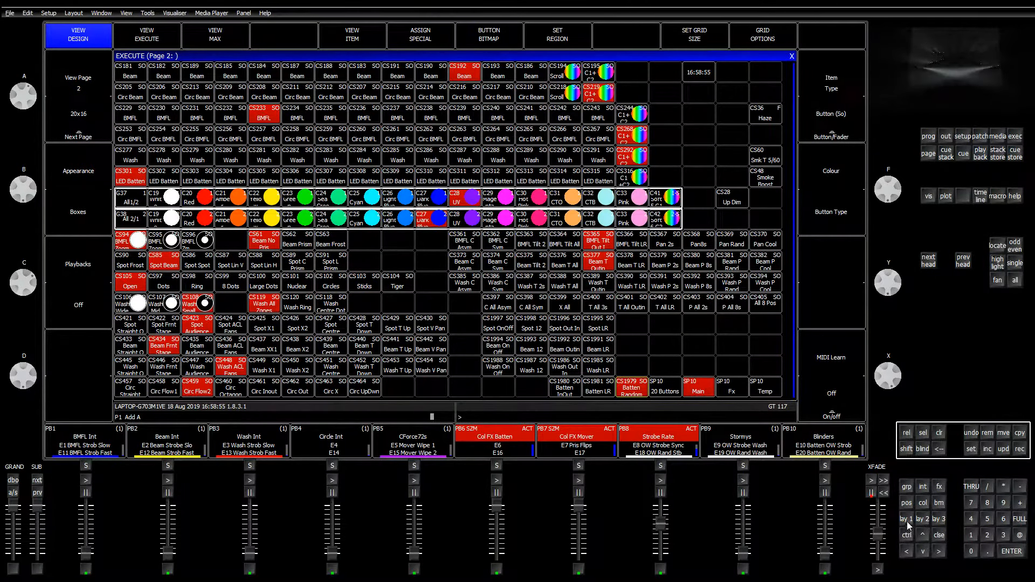
{"action": "key", "text": "ctrl+BackSpace"}
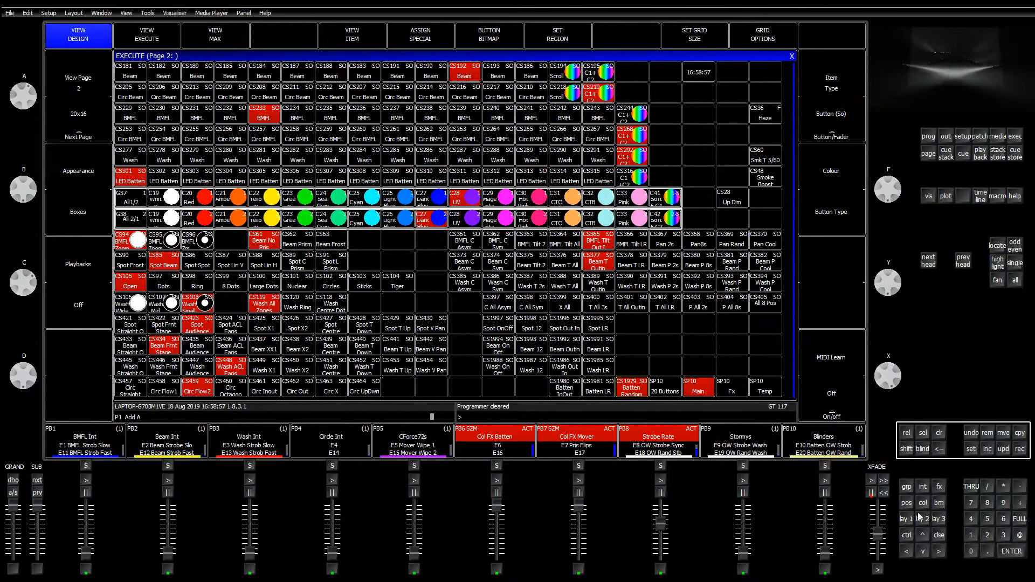
Try the Batten Int FX fader near full, and open the cue stack options of Beam Int Fx
{"action": "left_click", "coordinate": [922, 519]}
{"action": "left_click_drag", "start_coordinate": [535, 243], "coordinate": [555, 223]}
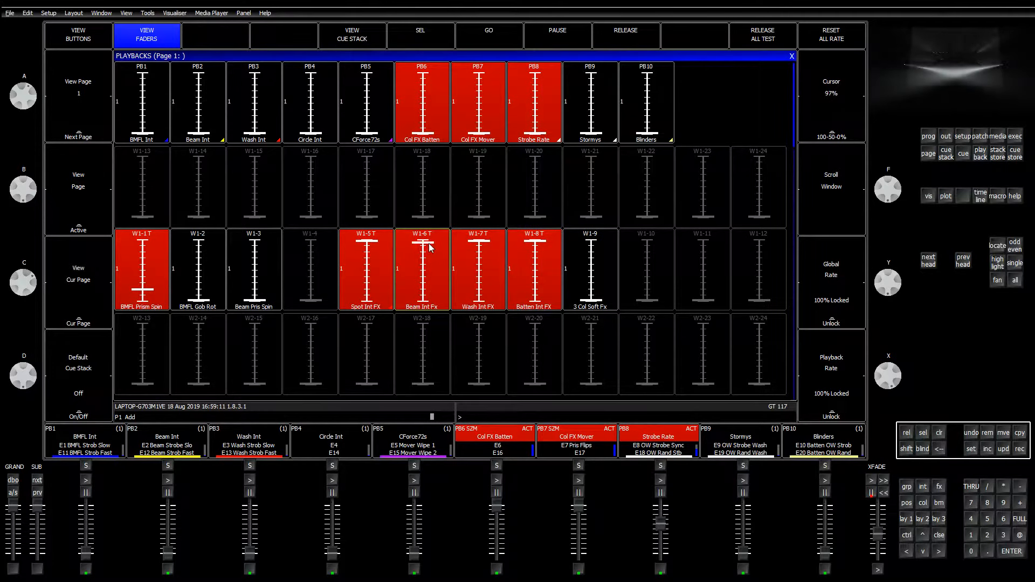
{"action": "left_click", "coordinate": [351, 38]}
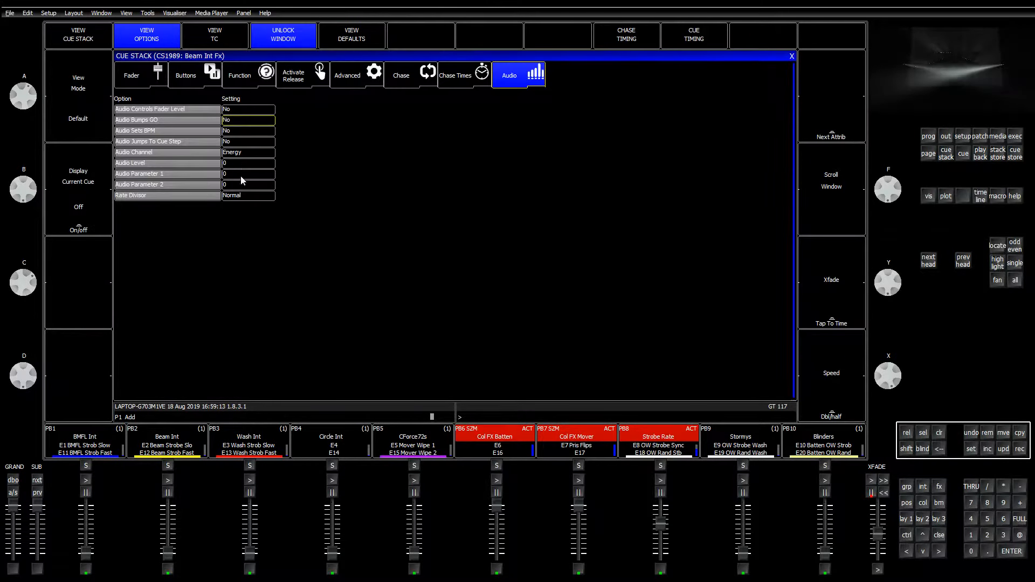
Set the colour tag of the Beam Int Fx cue stack to Yellow and return to the playbacks view
{"action": "left_click", "coordinate": [252, 82]}
{"action": "left_click", "coordinate": [247, 195]}
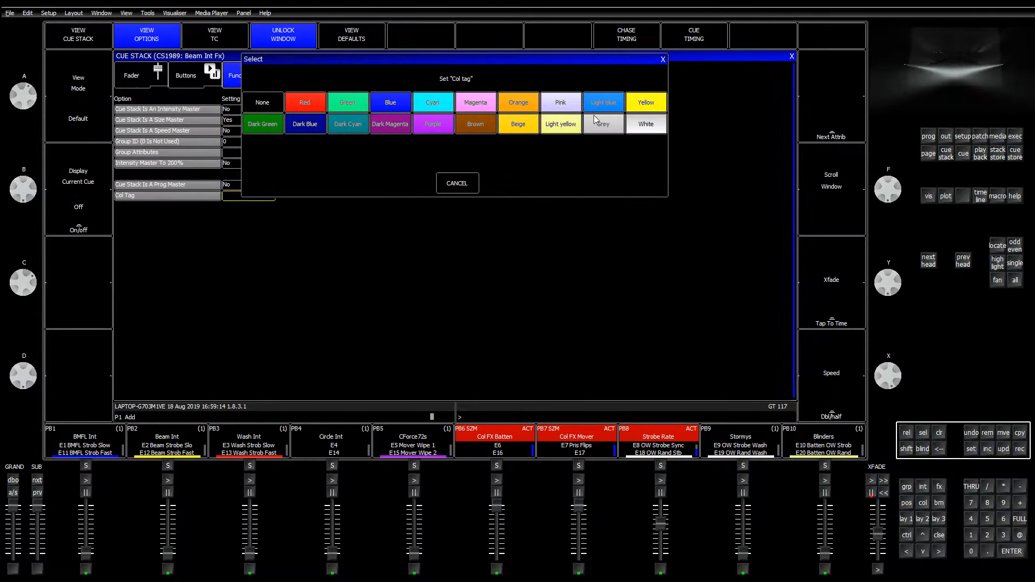
{"action": "left_click", "coordinate": [656, 107]}
{"action": "left_click", "coordinate": [792, 56]}
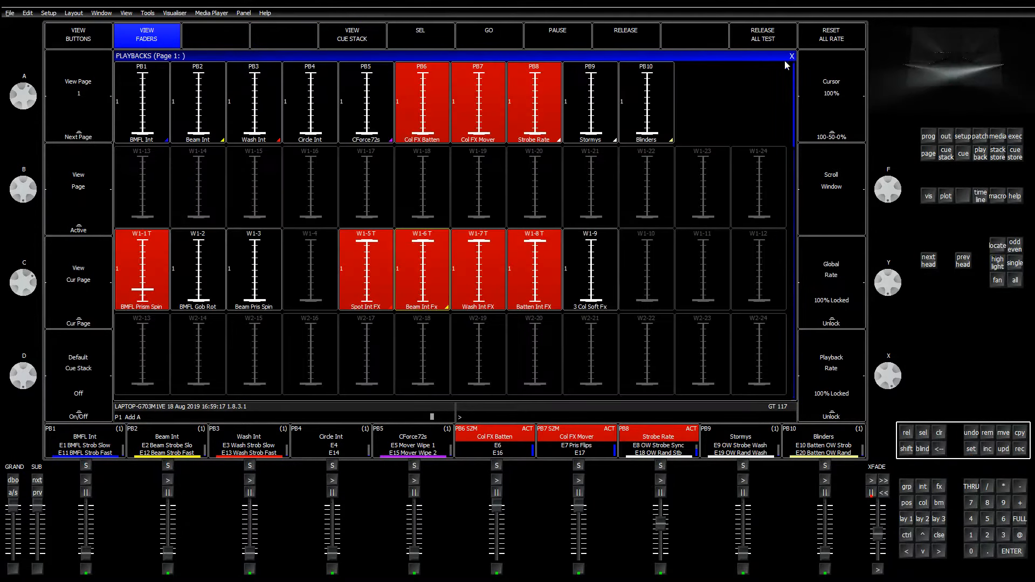
Set the colour tag of the Spot Int FX cue stack to Blue and close its options
{"action": "left_click", "coordinate": [368, 254]}
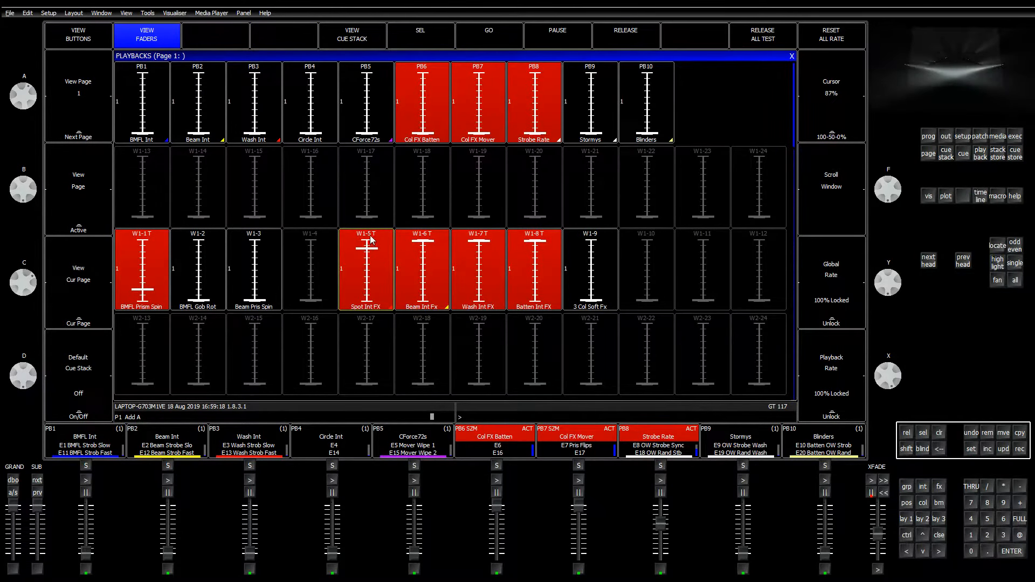
{"action": "left_click", "coordinate": [368, 42]}
{"action": "left_click", "coordinate": [252, 196]}
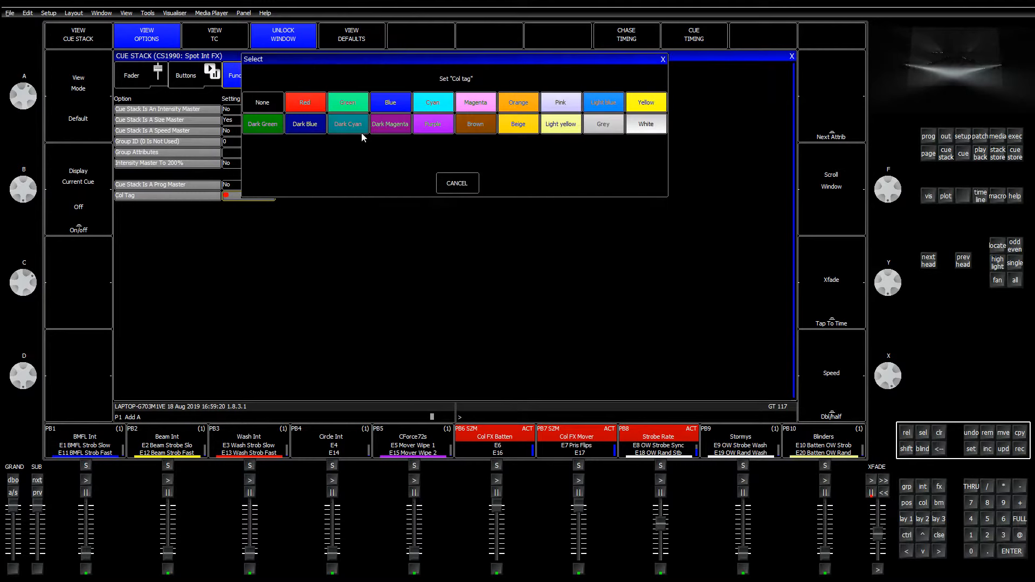
{"action": "left_click", "coordinate": [383, 106]}
{"action": "left_click", "coordinate": [792, 56]}
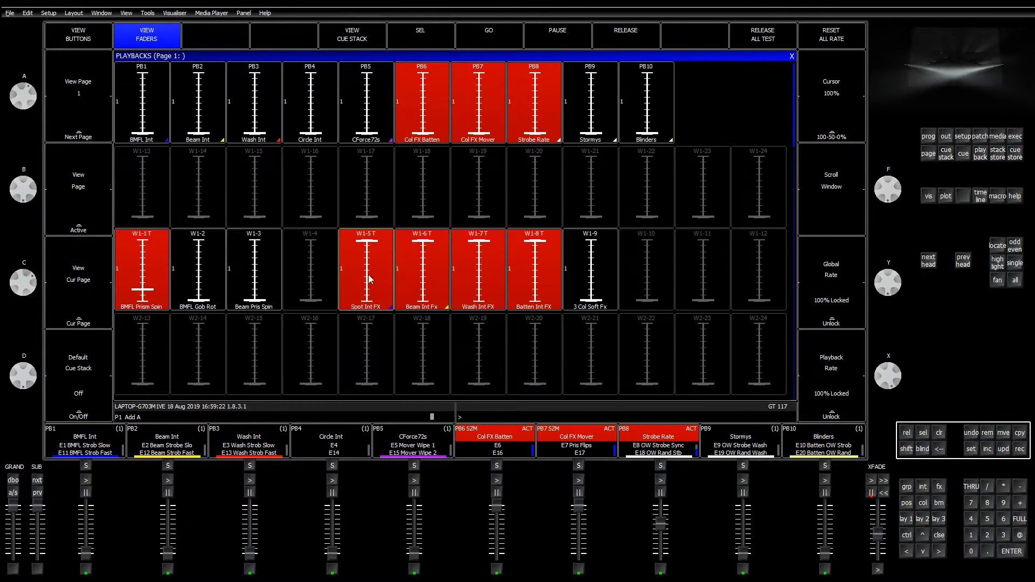
Set the colour tag of the Wash Int FX cue stack to Red and close its options
{"action": "left_click", "coordinate": [487, 264]}
{"action": "left_click", "coordinate": [359, 46]}
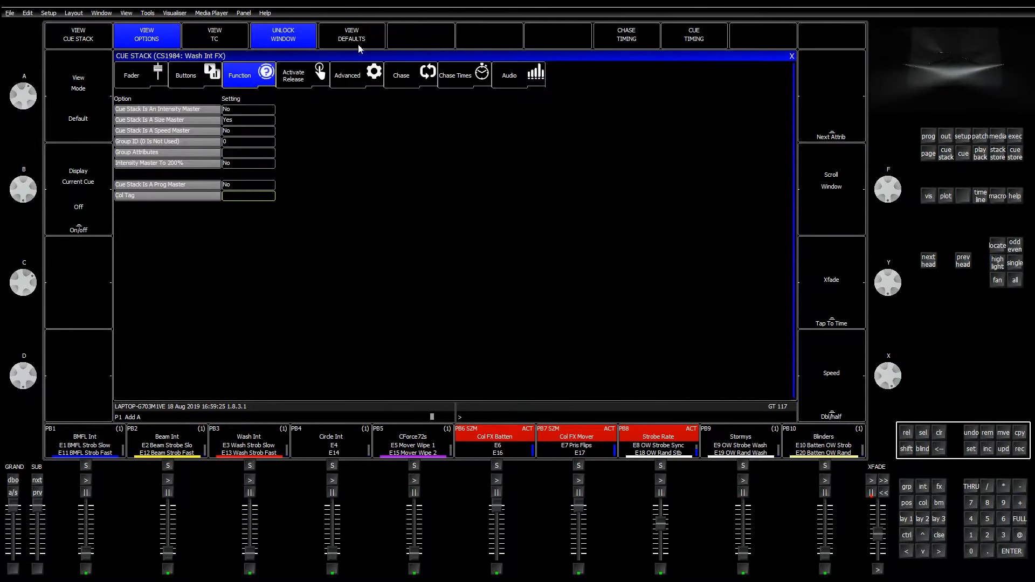
{"action": "left_click", "coordinate": [237, 199]}
{"action": "left_click", "coordinate": [304, 108]}
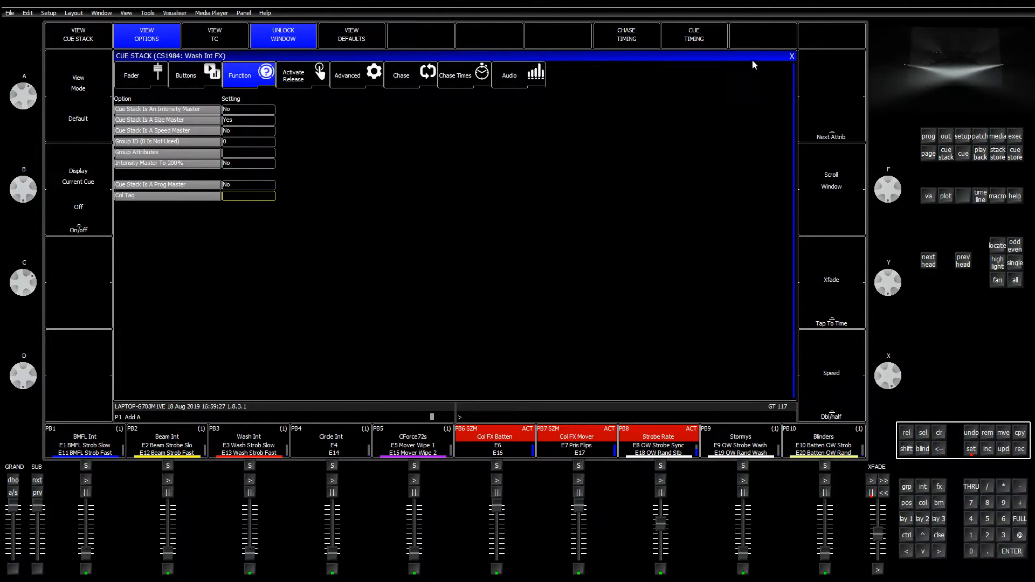
{"action": "left_click", "coordinate": [791, 56]}
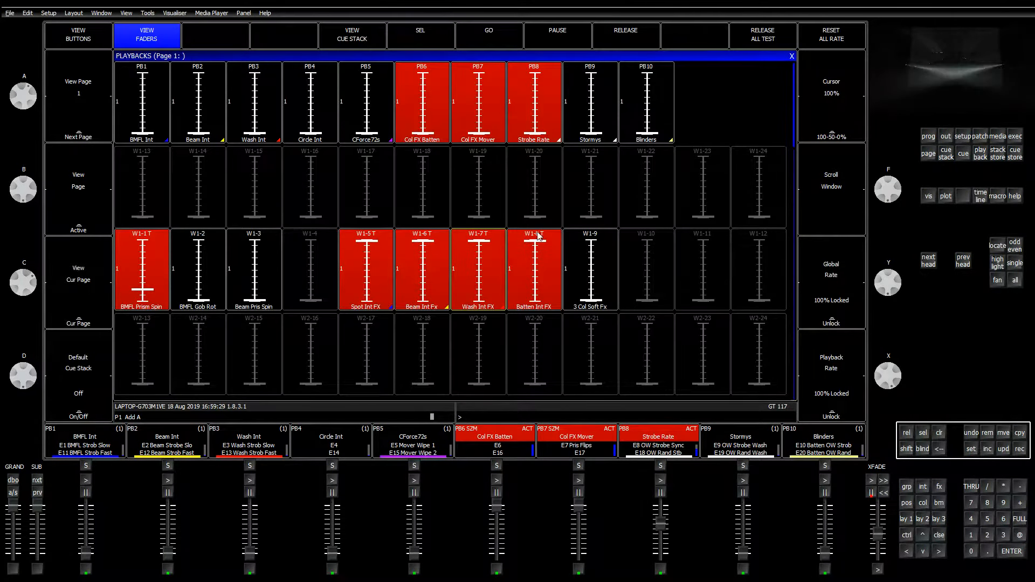
Set the colour tag of the Batten Int FX cue stack to Purple and close its options
{"action": "left_click", "coordinate": [364, 87]}
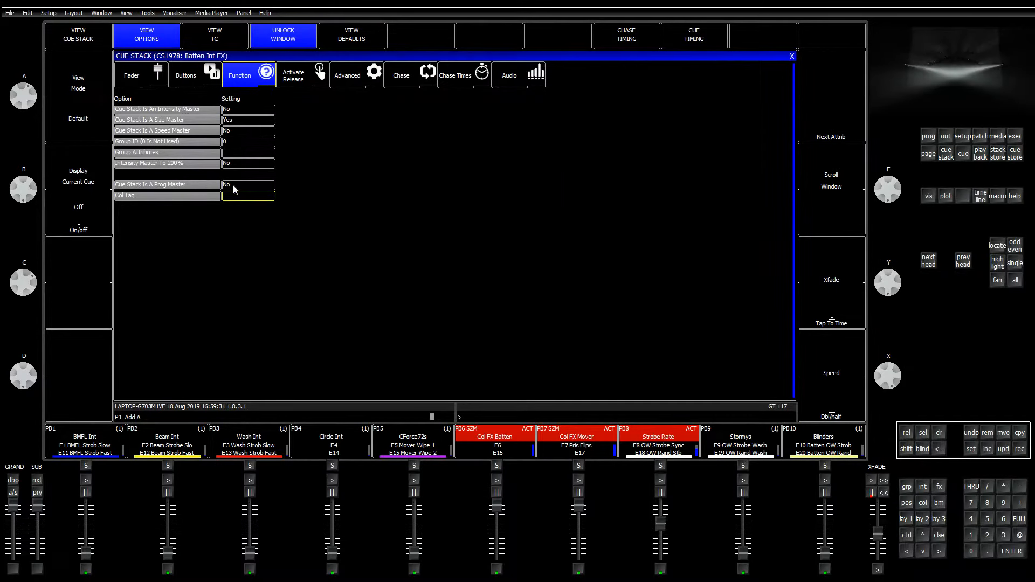
{"action": "left_click", "coordinate": [237, 197]}
{"action": "left_click", "coordinate": [434, 126]}
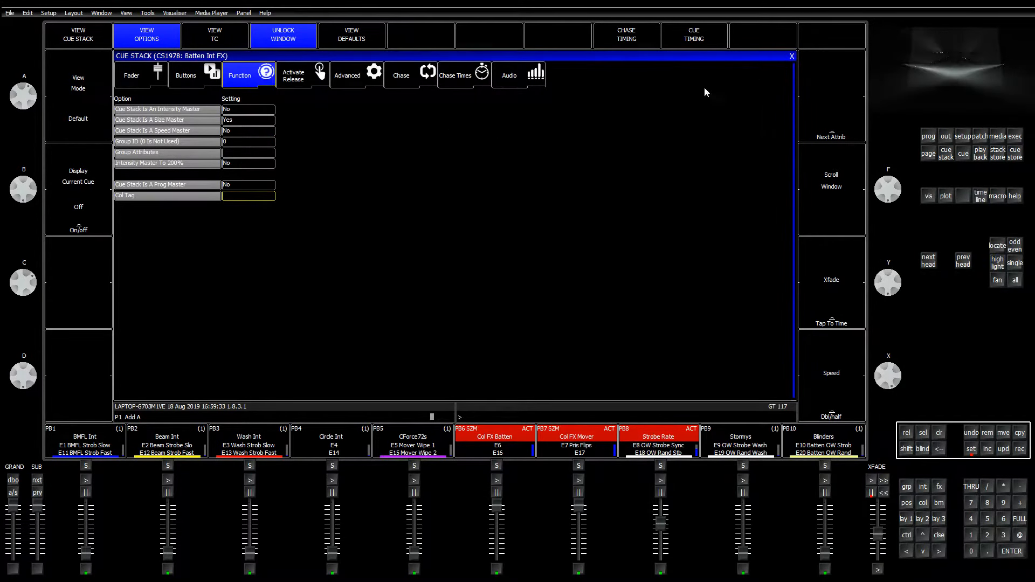
{"action": "left_click", "coordinate": [792, 57]}
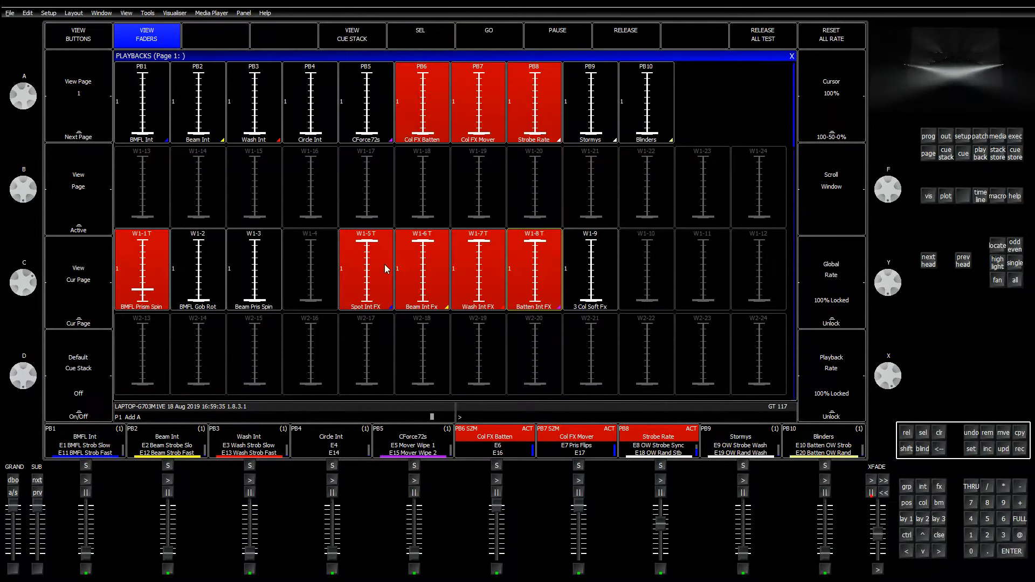
Bring down the faders of the Spot, Beam, Wash and Batten intensity FX playbacks
{"action": "mouse_move", "coordinate": [368, 242]}
{"action": "left_mouse_down"}
{"action": "mouse_move", "coordinate": [367, 255]}
{"action": "mouse_move", "coordinate": [363, 232]}
{"action": "left_mouse_up"}
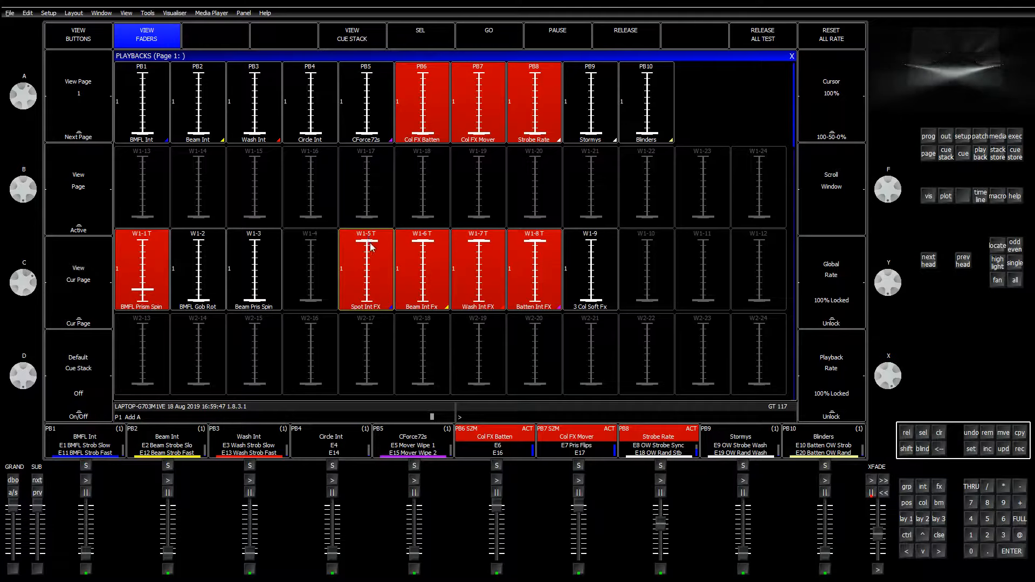
{"action": "mouse_move", "coordinate": [370, 258]}
{"action": "left_mouse_down"}
{"action": "mouse_move", "coordinate": [381, 303]}
{"action": "mouse_move", "coordinate": [371, 302]}
{"action": "mouse_move", "coordinate": [368, 241]}
{"action": "left_mouse_up"}
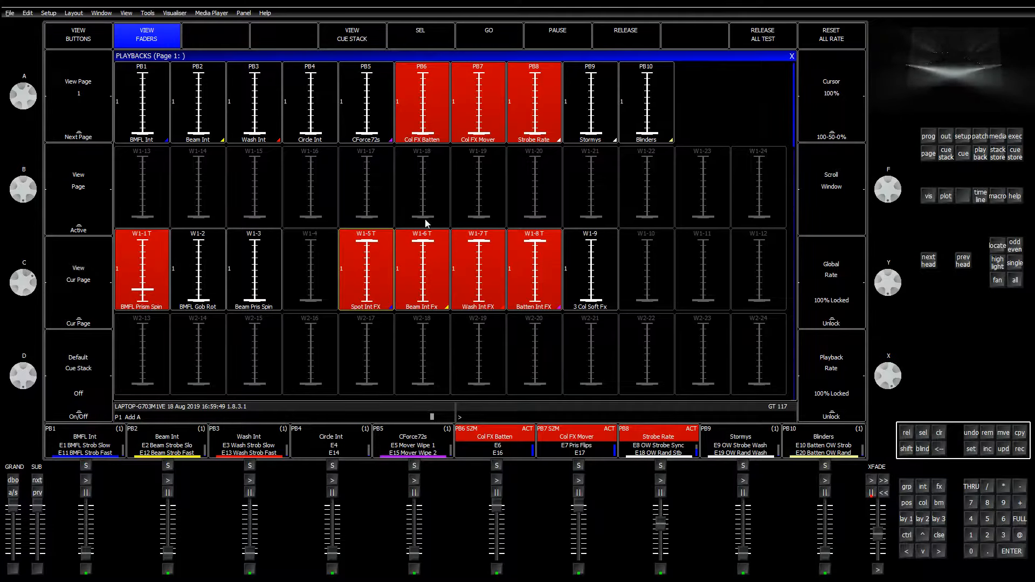
{"action": "left_click_drag", "start_coordinate": [432, 278], "coordinate": [431, 303]}
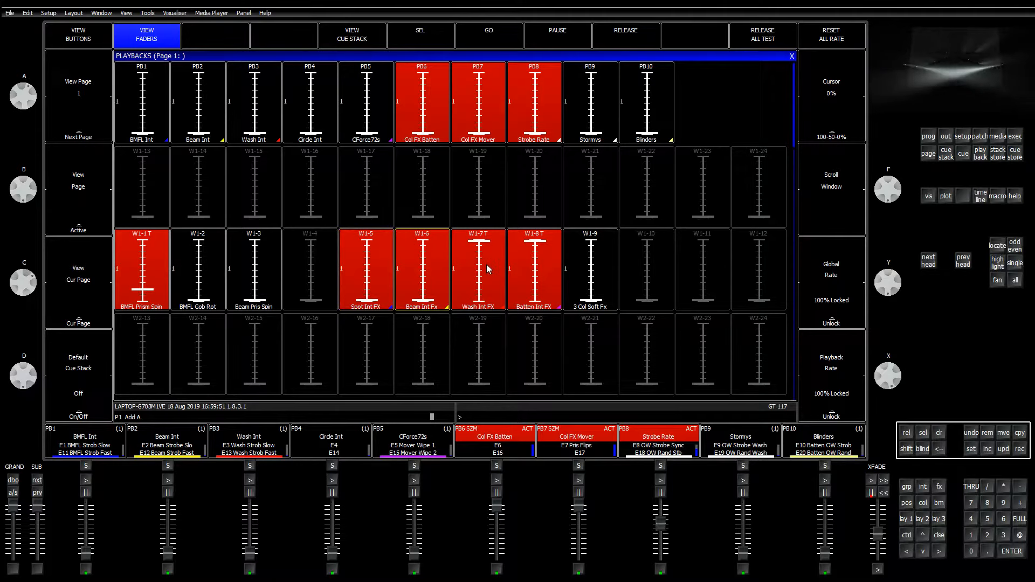
{"action": "left_click_drag", "start_coordinate": [486, 265], "coordinate": [485, 303]}
{"action": "left_click", "coordinate": [534, 263]}
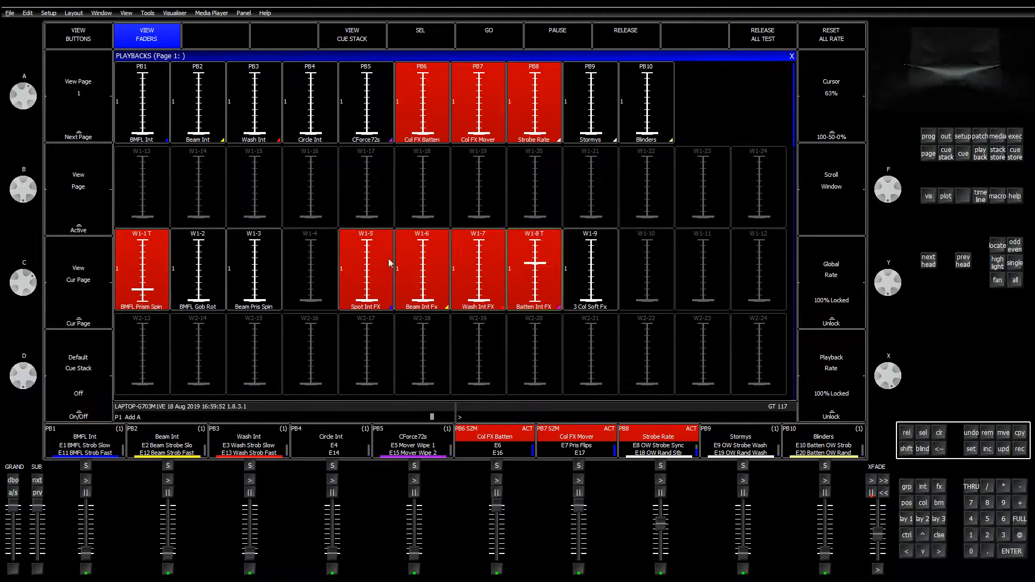
Release the active Spot, Beam, Wash and Batten intensity FX playbacks
{"action": "left_click", "coordinate": [434, 273]}
{"action": "left_click", "coordinate": [605, 44]}
{"action": "left_click", "coordinate": [368, 286]}
{"action": "left_click", "coordinate": [603, 37]}
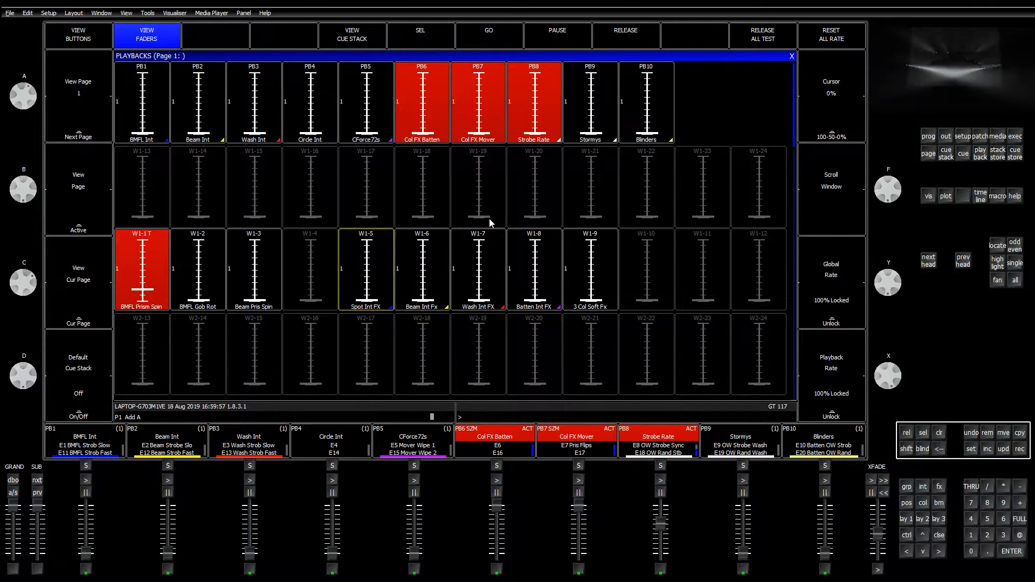
Move Spot Int FX to playback slot W2-17 and Beam Int Fx to W2-18
{"action": "left_click", "coordinate": [1004, 431]}
{"action": "left_click", "coordinate": [377, 293]}
{"action": "left_click", "coordinate": [377, 363]}
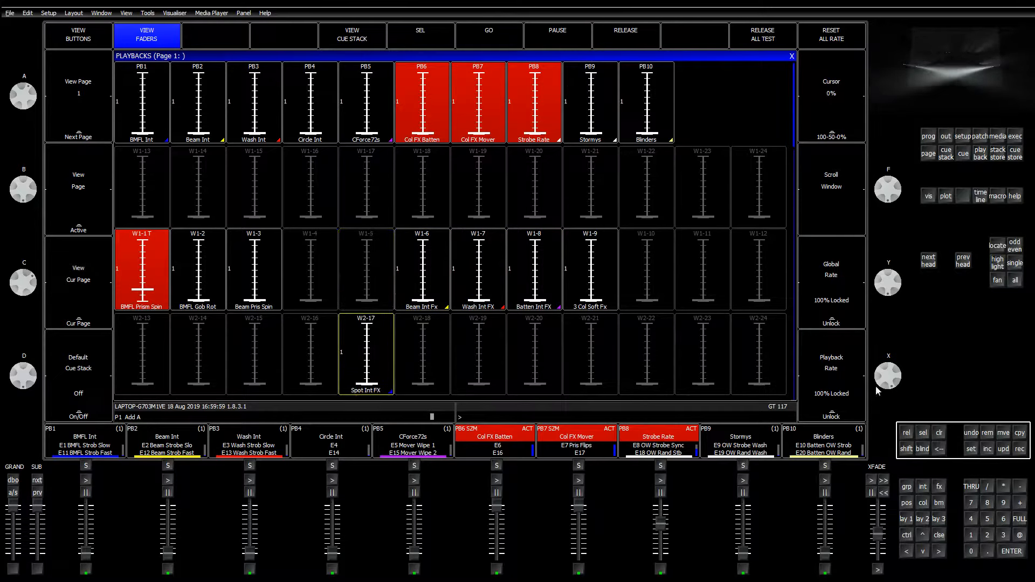
{"action": "left_click", "coordinate": [1004, 433]}
{"action": "left_click", "coordinate": [446, 303]}
{"action": "left_click", "coordinate": [441, 356]}
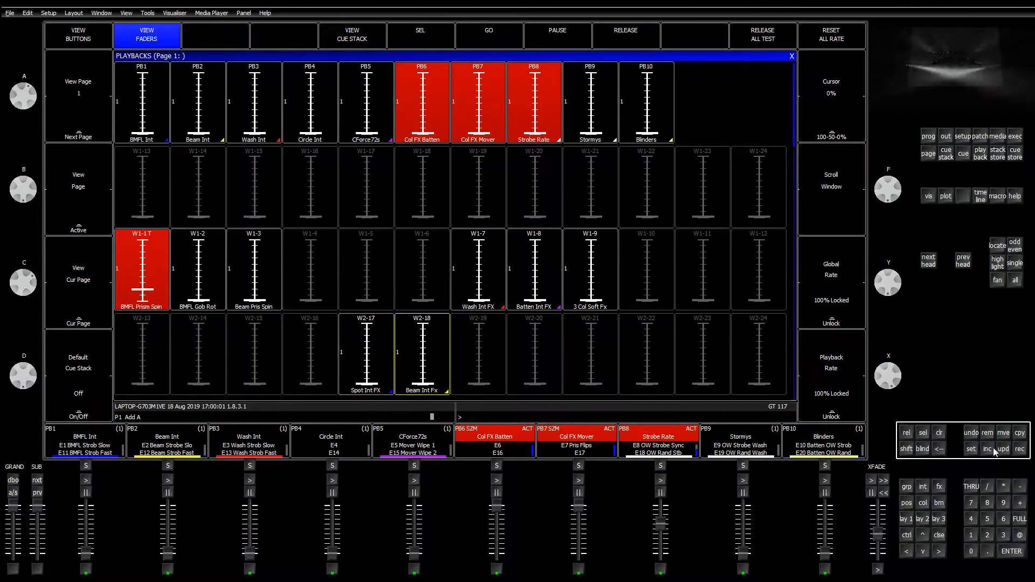
Move Wash Int FX to playback slot W2-19 and Batten Int FX to W2-20
{"action": "left_click", "coordinate": [1004, 432]}
{"action": "left_click", "coordinate": [491, 291]}
{"action": "left_click", "coordinate": [493, 345]}
{"action": "left_click", "coordinate": [1004, 432]}
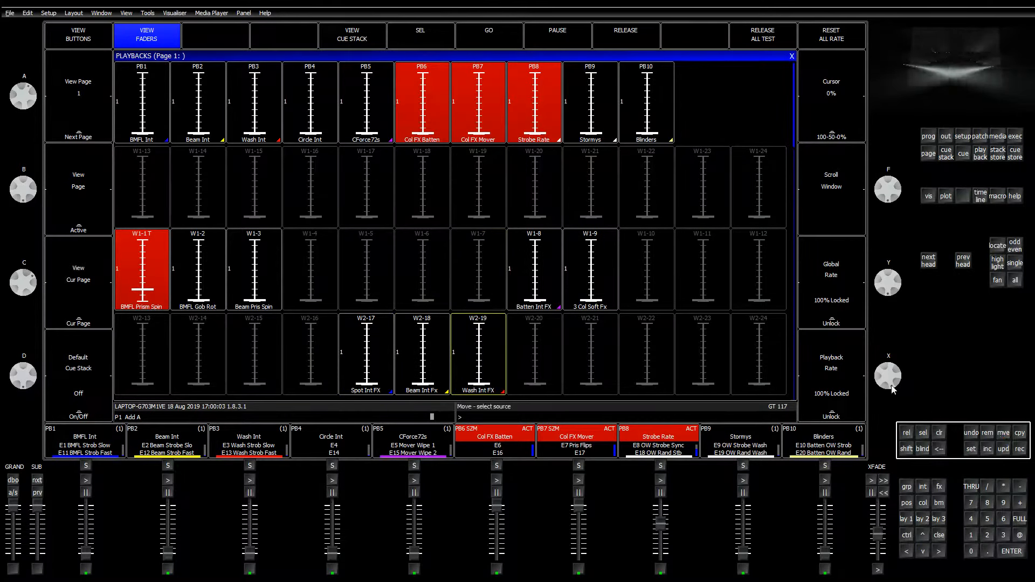
{"action": "left_click", "coordinate": [556, 294]}
{"action": "left_click", "coordinate": [549, 348]}
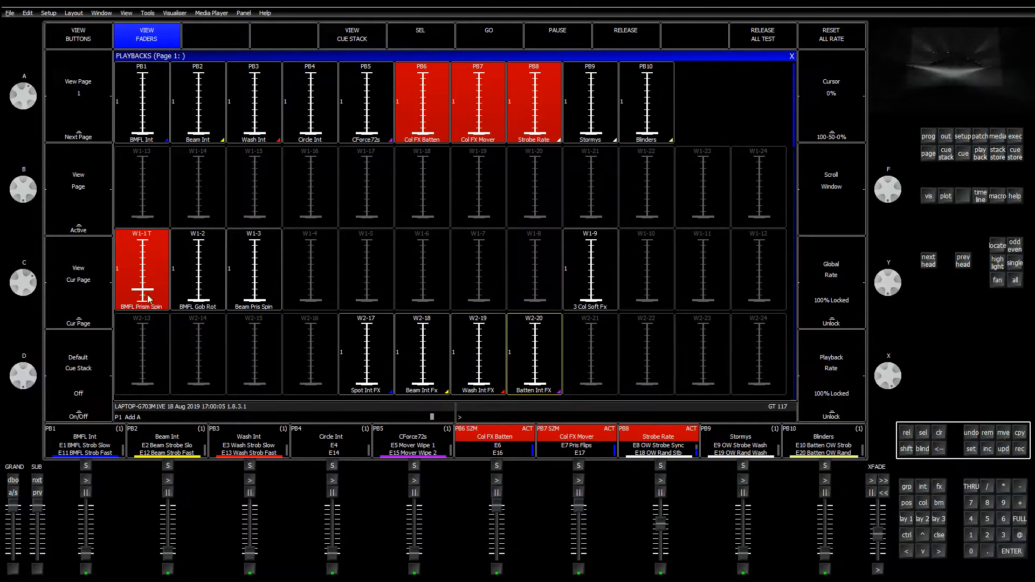
Lower the BMFL Prism Spin fader to 0% and move that playback to slot W1-5
{"action": "left_click_drag", "start_coordinate": [145, 295], "coordinate": [139, 312]}
{"action": "left_click", "coordinate": [1003, 433]}
{"action": "left_click", "coordinate": [161, 283]}
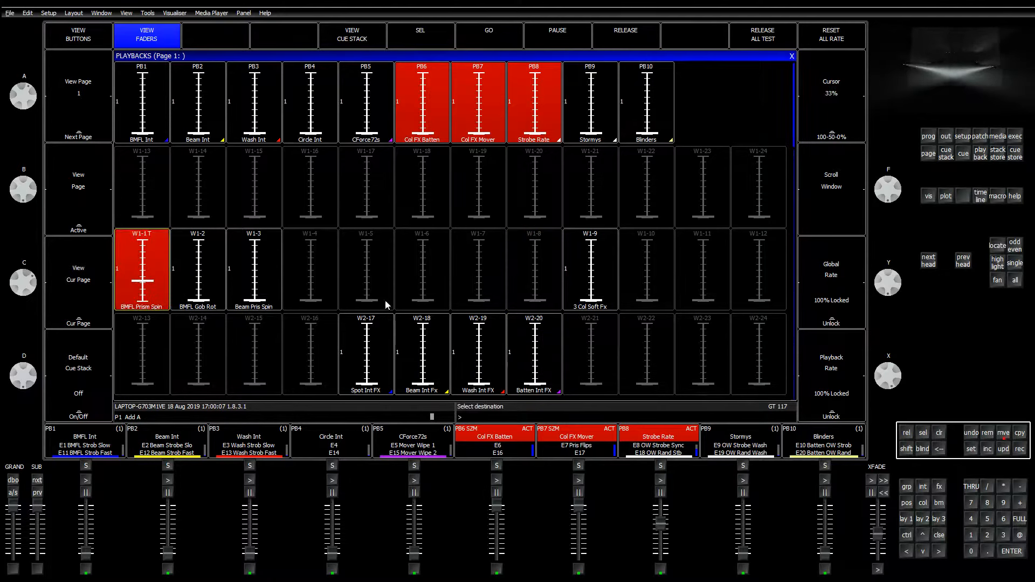
{"action": "left_click", "coordinate": [143, 305]}
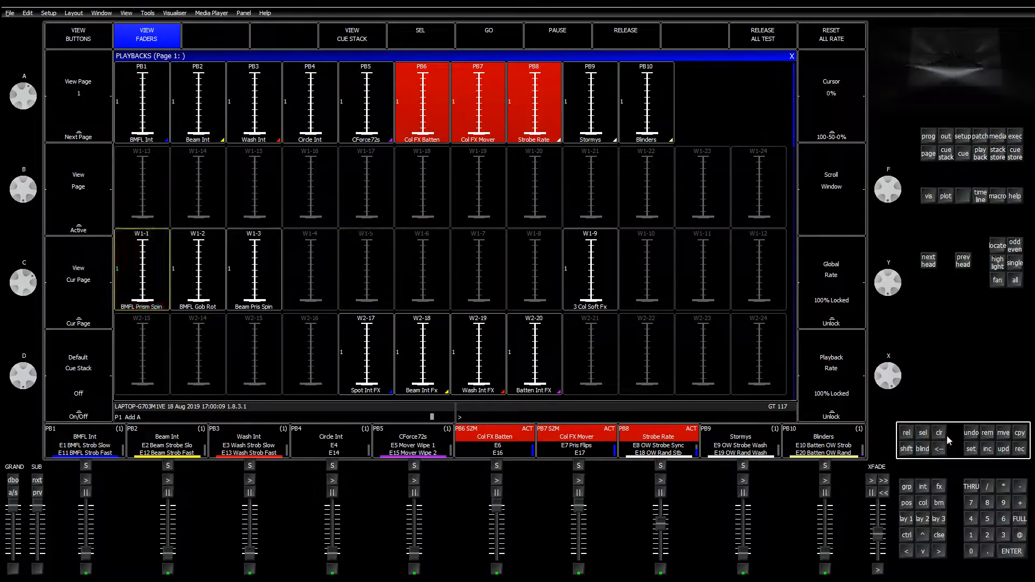
{"action": "left_click", "coordinate": [1003, 433]}
{"action": "left_click", "coordinate": [153, 287]}
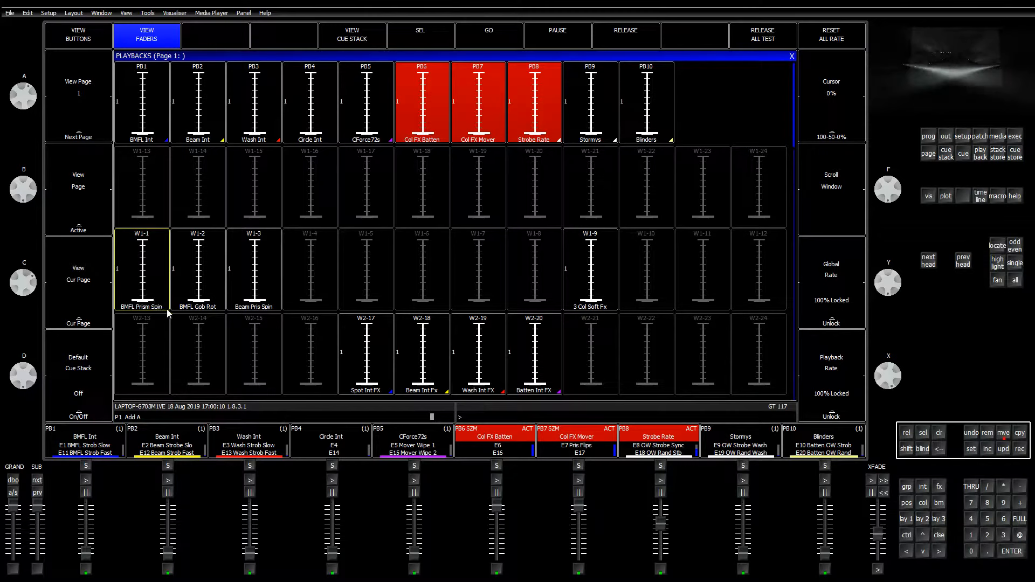
{"action": "left_click", "coordinate": [380, 287]}
{"action": "left_click", "coordinate": [1002, 433]}
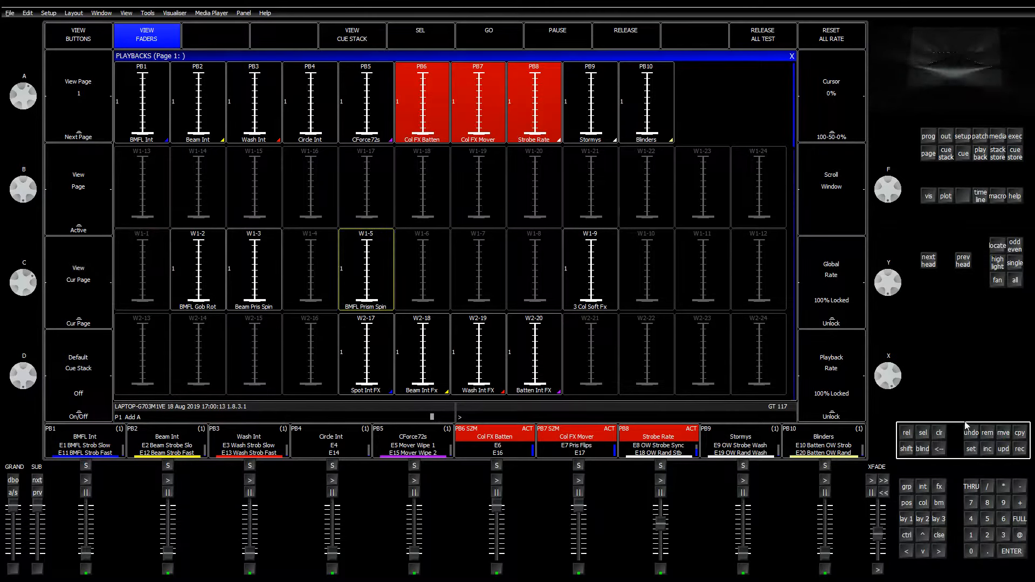
{"action": "left_click", "coordinate": [220, 306]}
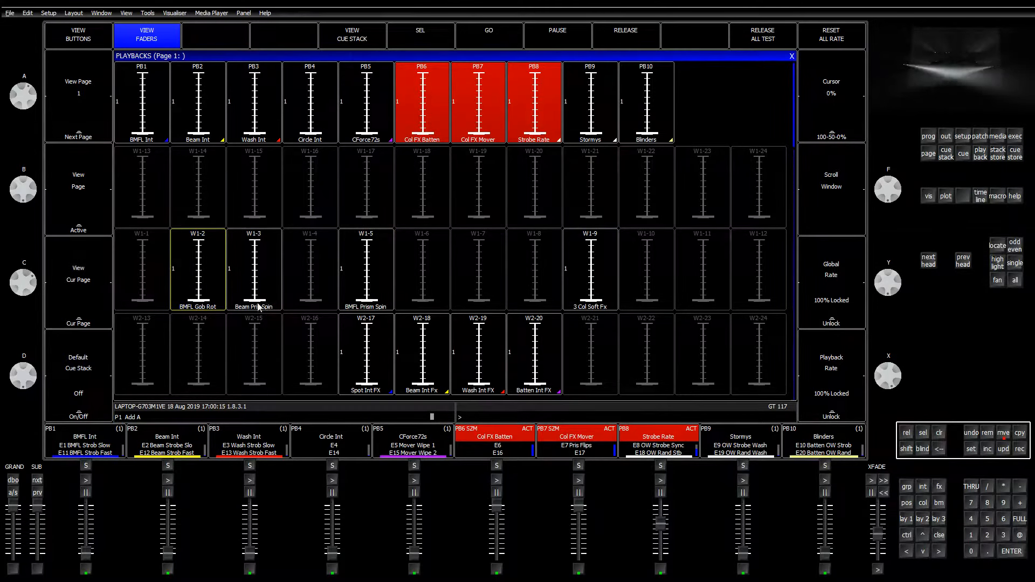
{"action": "left_click", "coordinate": [427, 304]}
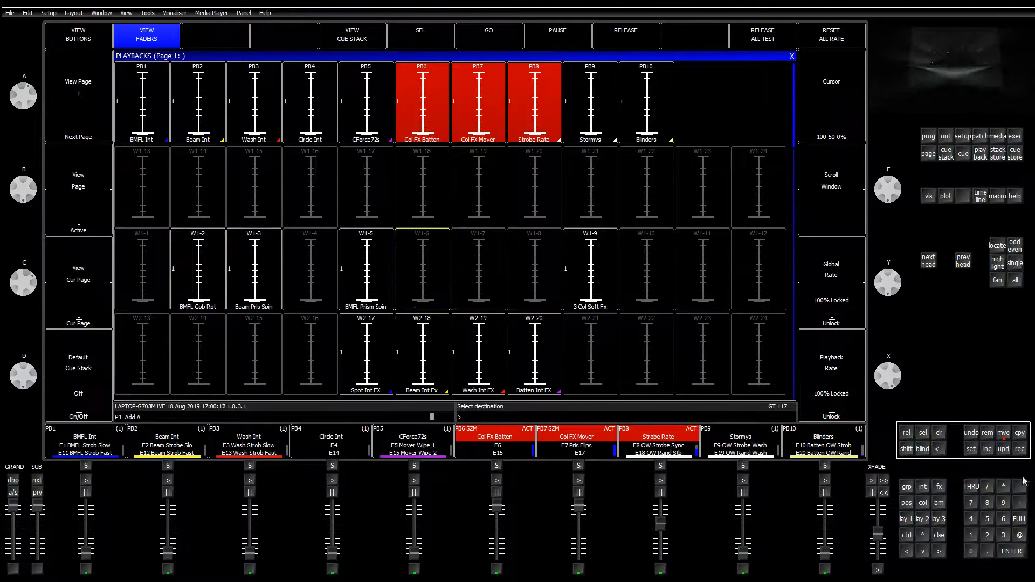
{"action": "left_click", "coordinate": [326, 299]}
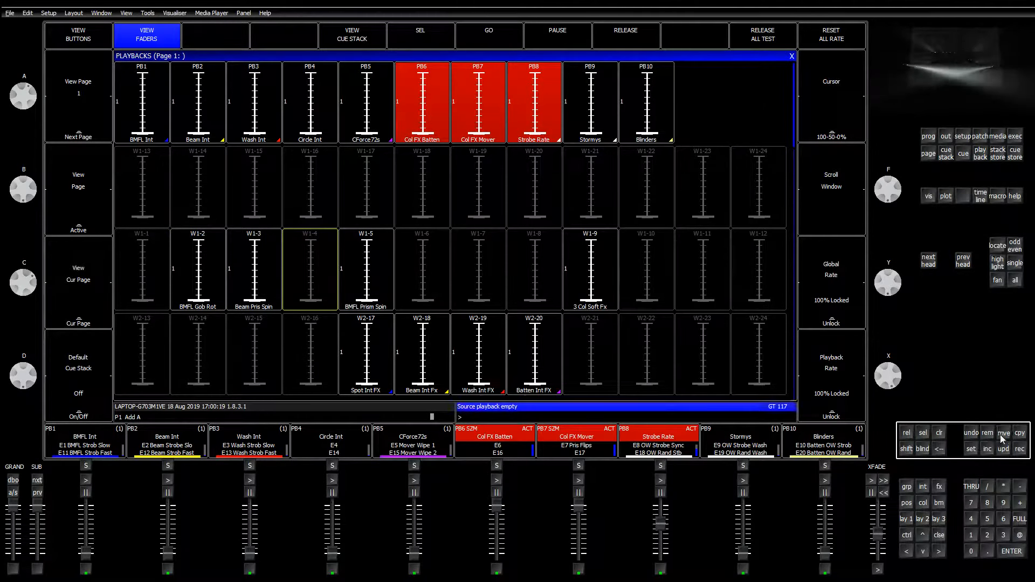
Move BMFL Gob Rot to playback slot W1-6 and Beam Pris Spin to W1-7
{"action": "left_click", "coordinate": [220, 310]}
{"action": "left_click", "coordinate": [417, 297]}
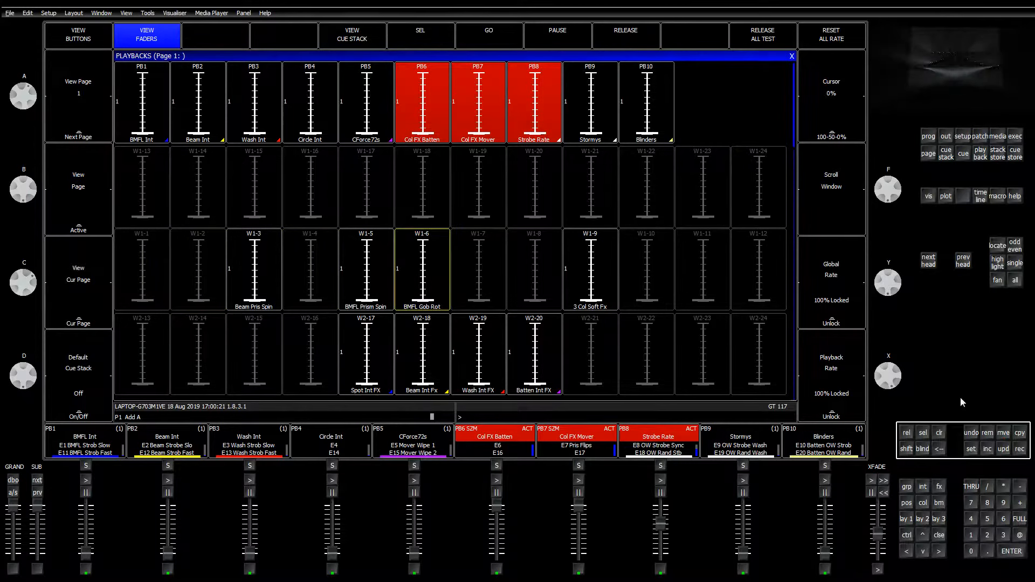
{"action": "left_click", "coordinate": [997, 434]}
{"action": "left_click", "coordinate": [269, 304]}
{"action": "left_click", "coordinate": [473, 298]}
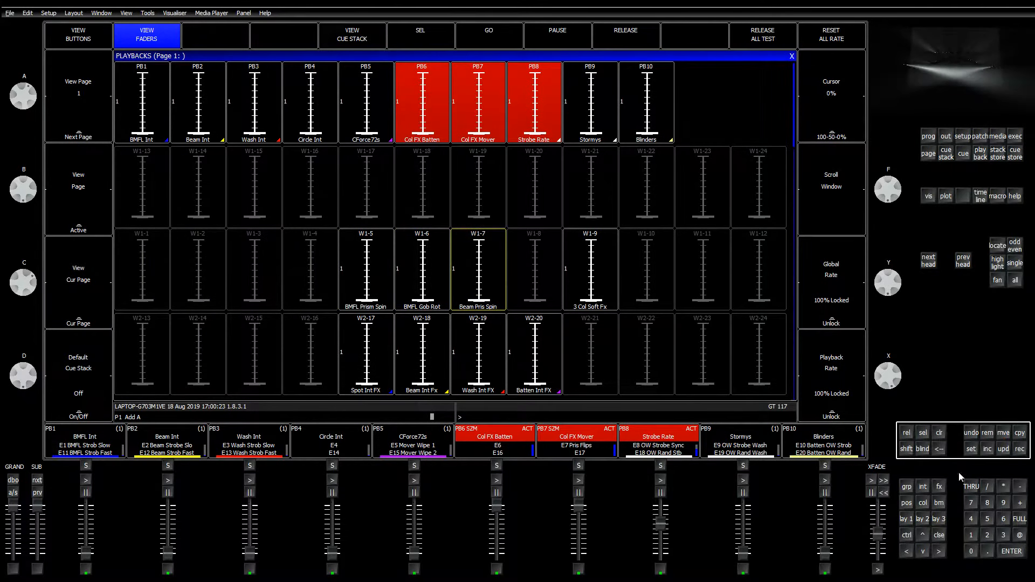
Move Spot Int FX to playback slot W1-1 and Beam Int Fx to W1-2
{"action": "left_click", "coordinate": [1003, 433]}
{"action": "left_click", "coordinate": [367, 346]}
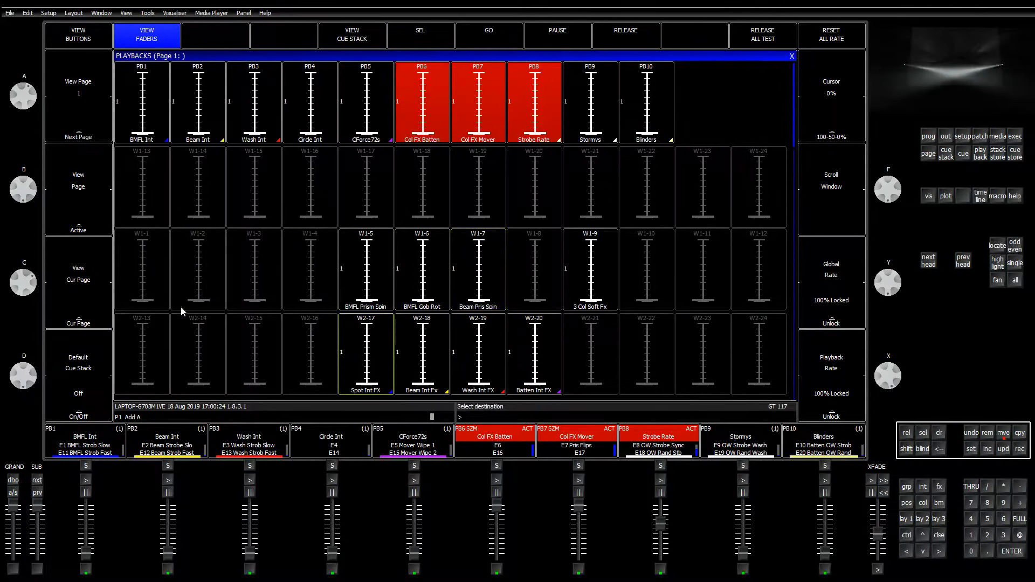
{"action": "left_click", "coordinate": [144, 296]}
{"action": "left_click", "coordinate": [1002, 433]}
{"action": "left_click", "coordinate": [443, 391]}
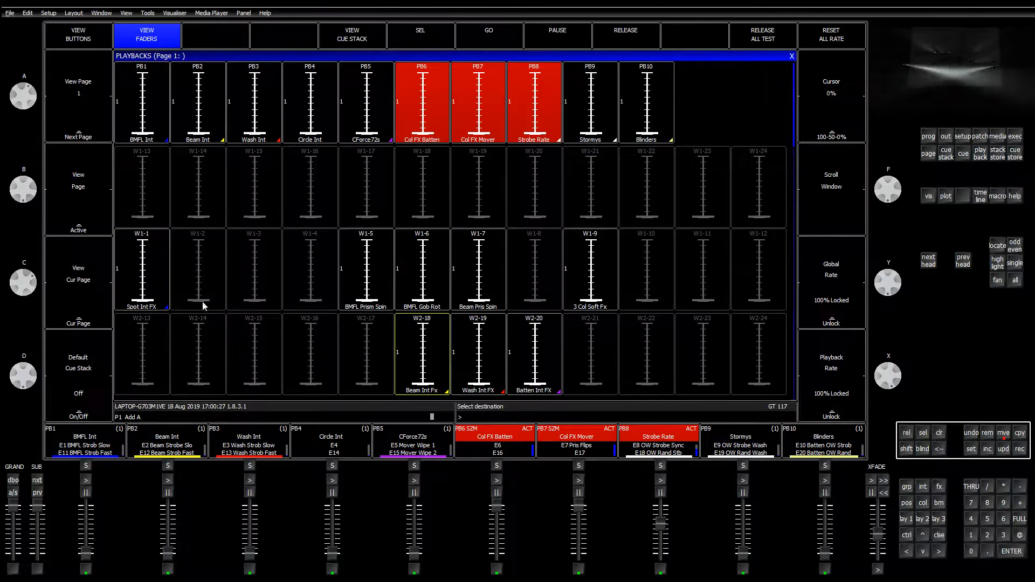
{"action": "left_click", "coordinate": [202, 302]}
Move Wash Int FX to playback slot W1-3 and Batten Int FX to W1-4
{"action": "left_click", "coordinate": [1002, 434]}
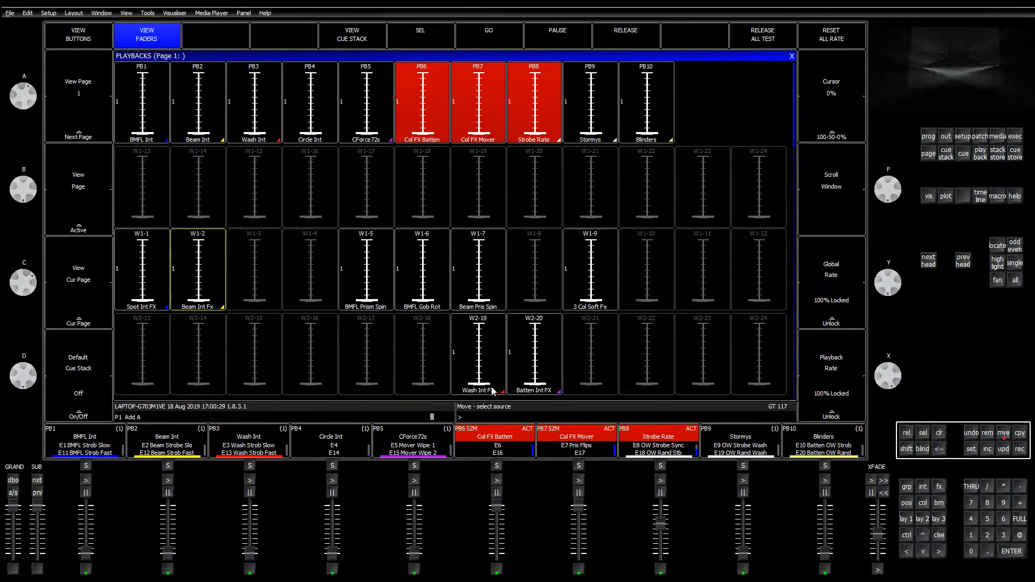
{"action": "left_click", "coordinate": [492, 391]}
{"action": "left_click", "coordinate": [254, 300]}
{"action": "left_click", "coordinate": [1003, 435]}
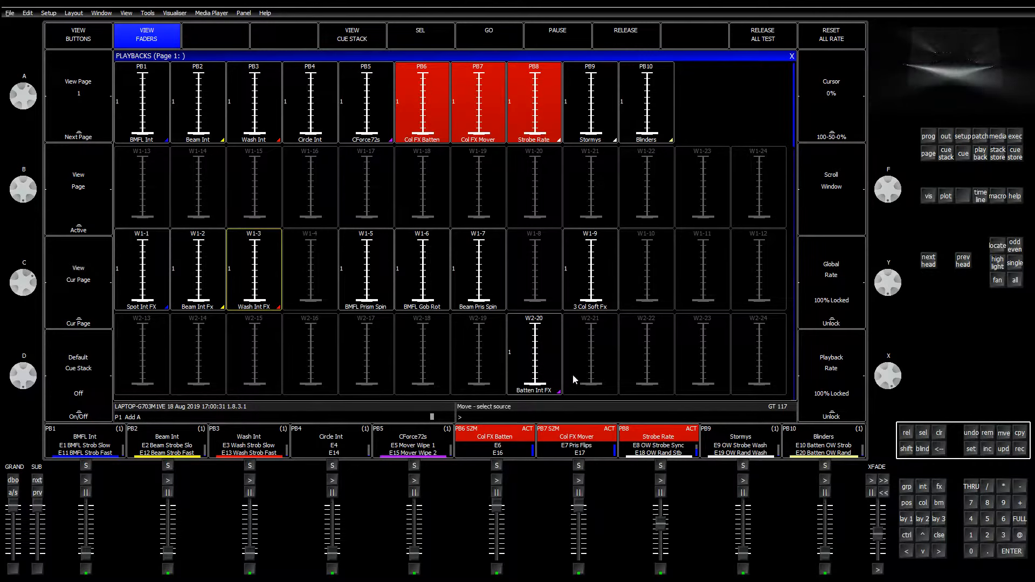
{"action": "left_click", "coordinate": [550, 388]}
{"action": "left_click", "coordinate": [302, 302]}
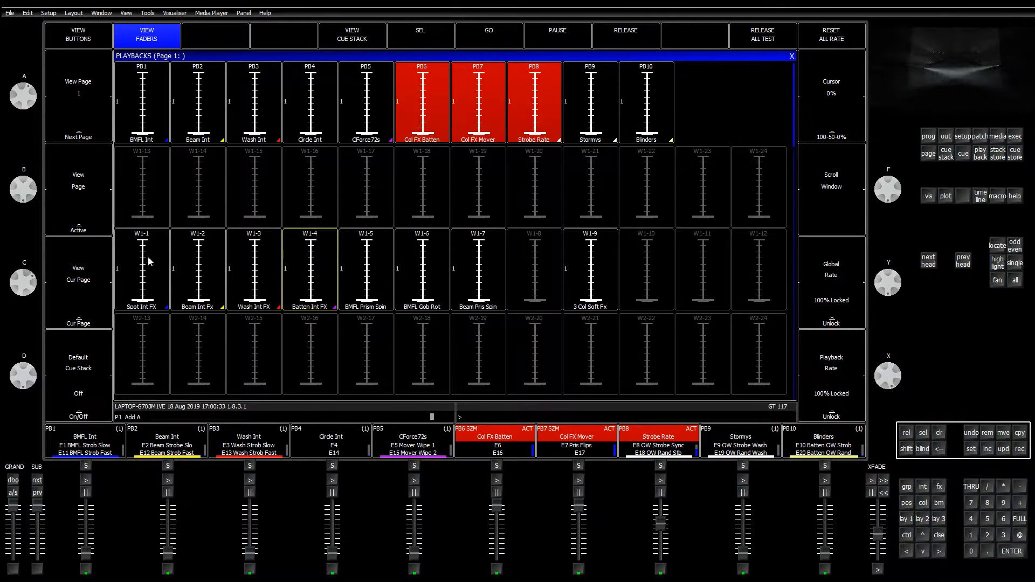
Raise the Spot and Beam intensity FX faders close to full and the Wash and Batten ones to full
{"action": "left_click_drag", "start_coordinate": [148, 262], "coordinate": [148, 251]}
{"action": "left_click_drag", "start_coordinate": [198, 298], "coordinate": [194, 243]}
{"action": "left_click_drag", "start_coordinate": [253, 300], "coordinate": [264, 235]}
{"action": "left_click_drag", "start_coordinate": [306, 301], "coordinate": [298, 215]}
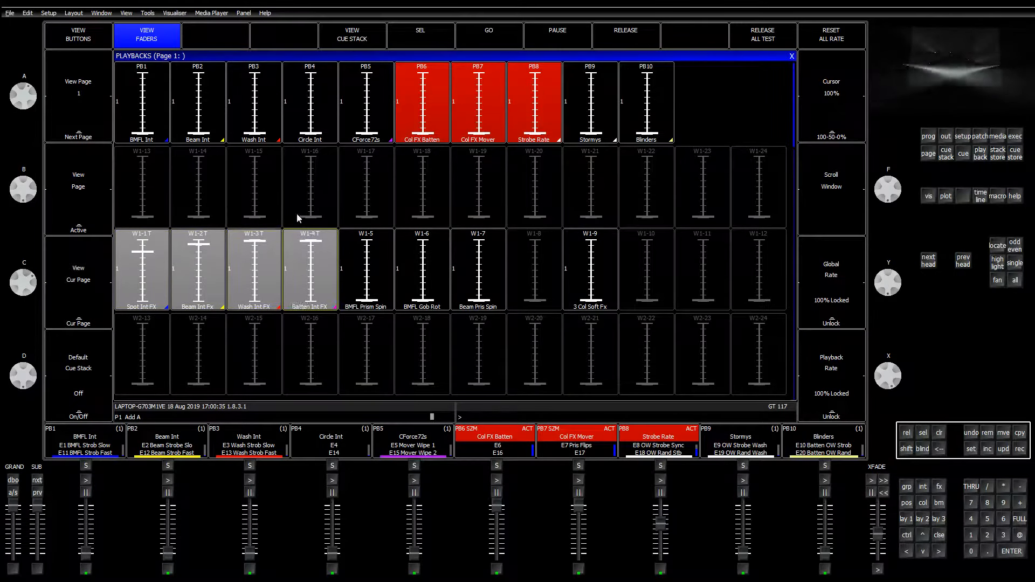
Raise the Spot Int FX fader on W1-1 to near full and clear the programmer
{"action": "left_click_drag", "start_coordinate": [149, 251], "coordinate": [152, 235]}
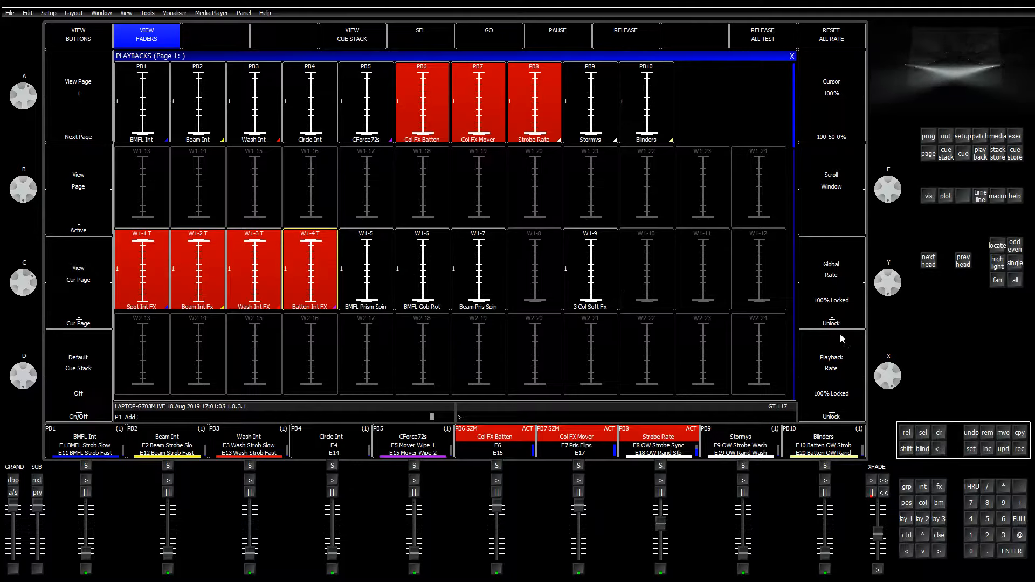
{"action": "left_click", "coordinate": [940, 434]}
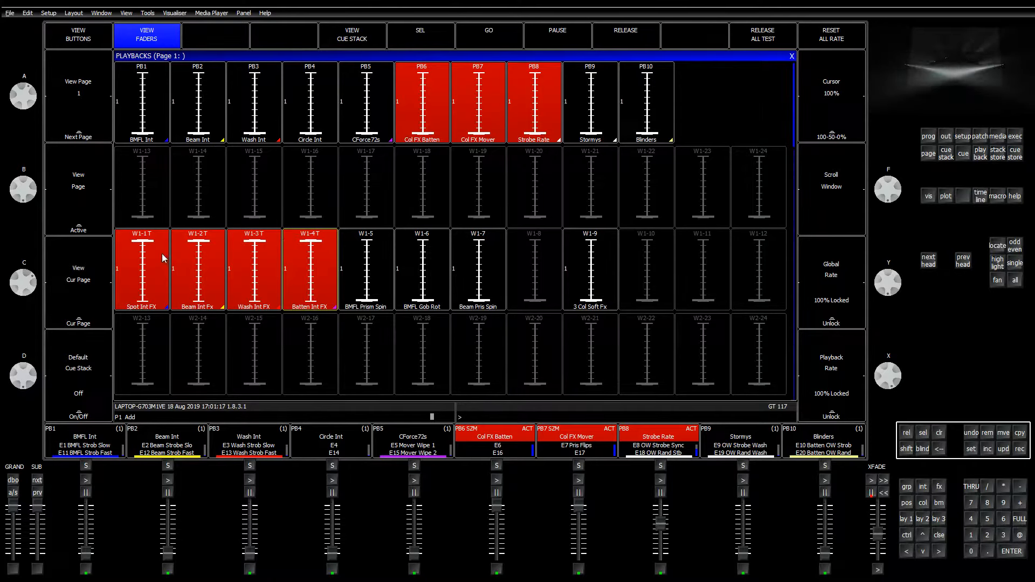
{"action": "mouse_move", "coordinate": [145, 252]}
{"action": "left_mouse_down"}
{"action": "mouse_move", "coordinate": [146, 275]}
{"action": "mouse_move", "coordinate": [144, 243]}
{"action": "left_mouse_up"}
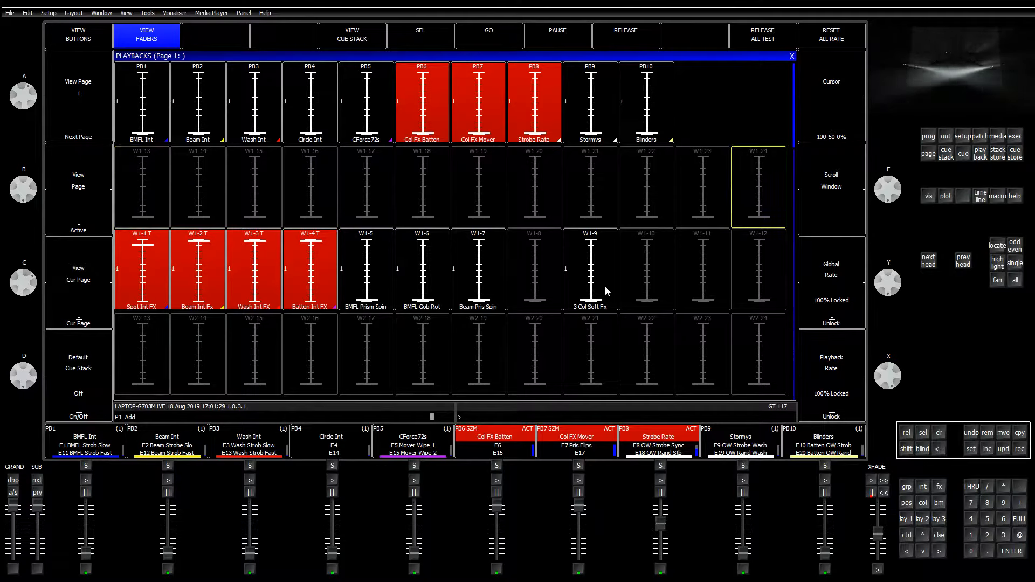
Test the Batten LR and Batten InOut effects on the execute page and leave all batten effects released
{"action": "left_click", "coordinate": [1016, 136]}
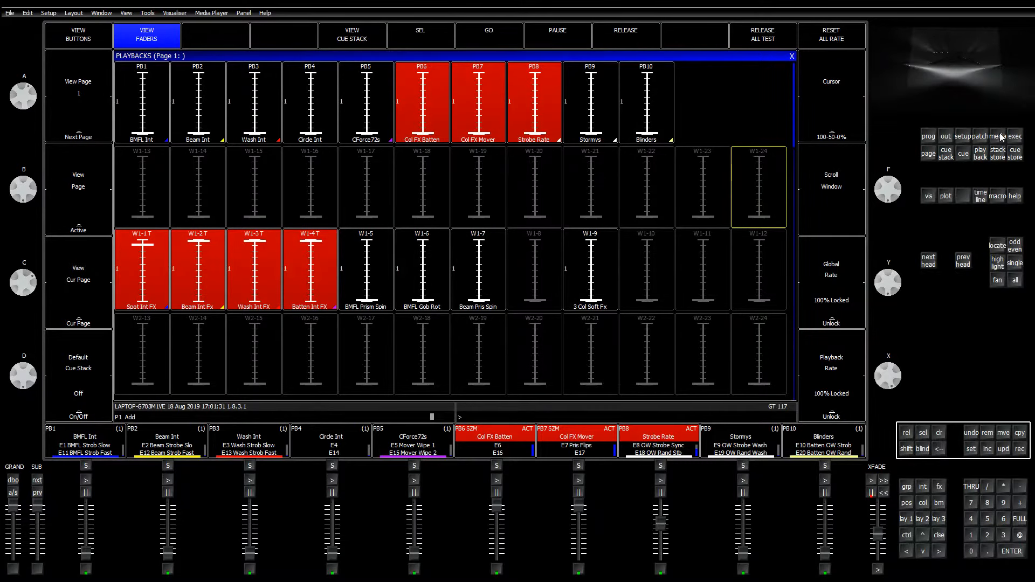
{"action": "left_click", "coordinate": [940, 432]}
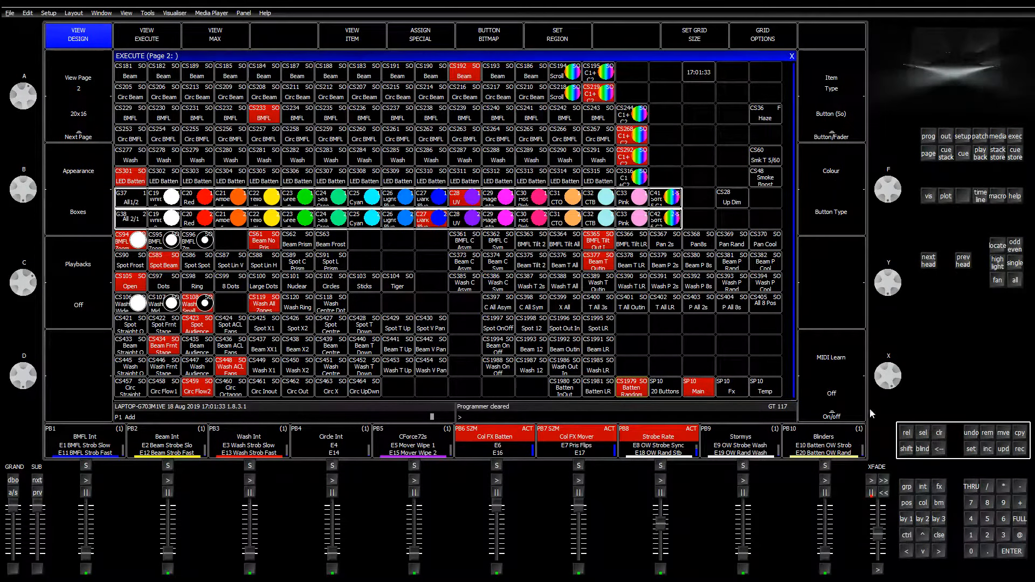
{"action": "left_click", "coordinate": [629, 392]}
{"action": "left_click", "coordinate": [591, 389]}
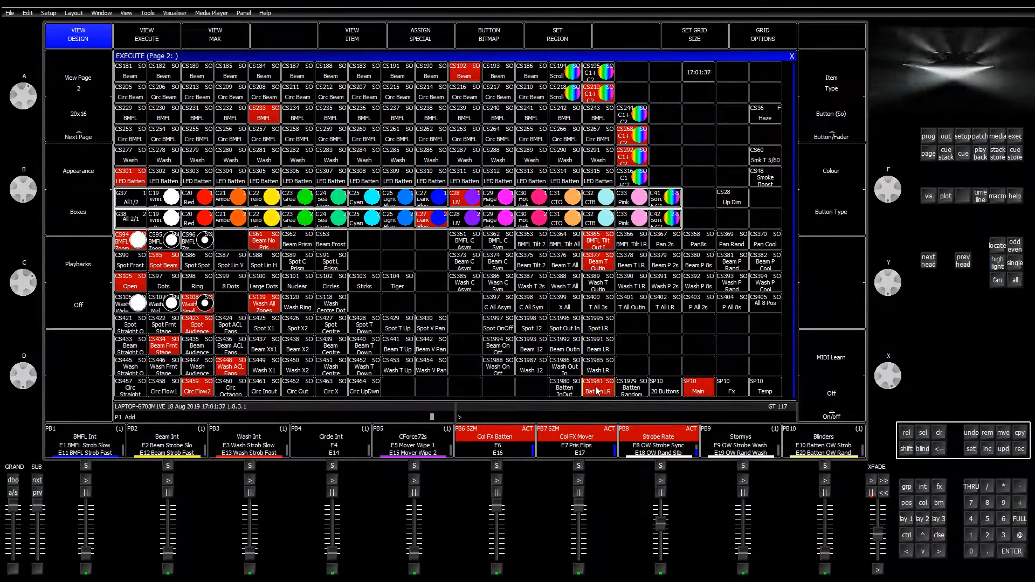
{"action": "left_click", "coordinate": [573, 389]}
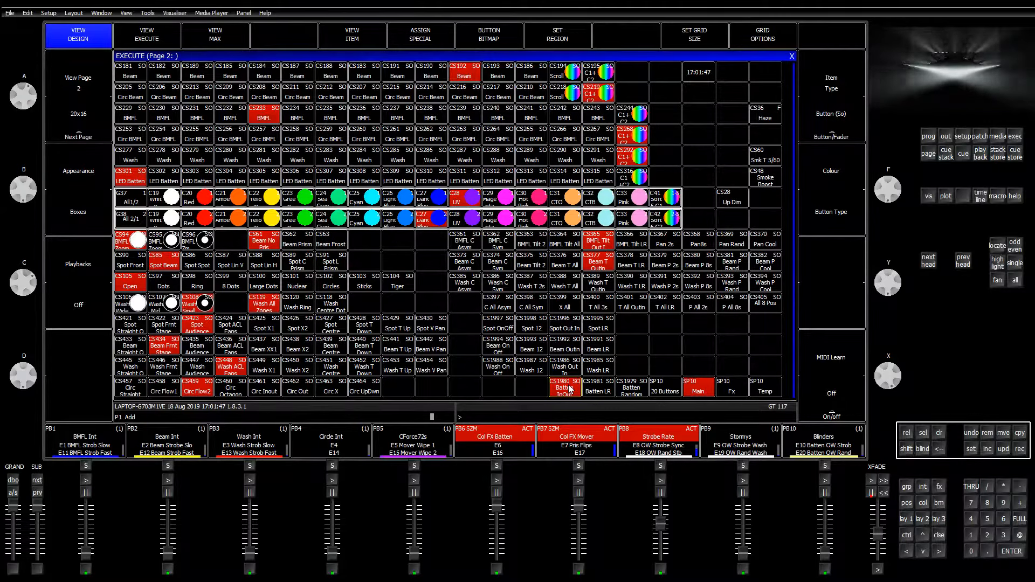
{"action": "left_click", "coordinate": [570, 388]}
{"action": "left_click", "coordinate": [603, 392]}
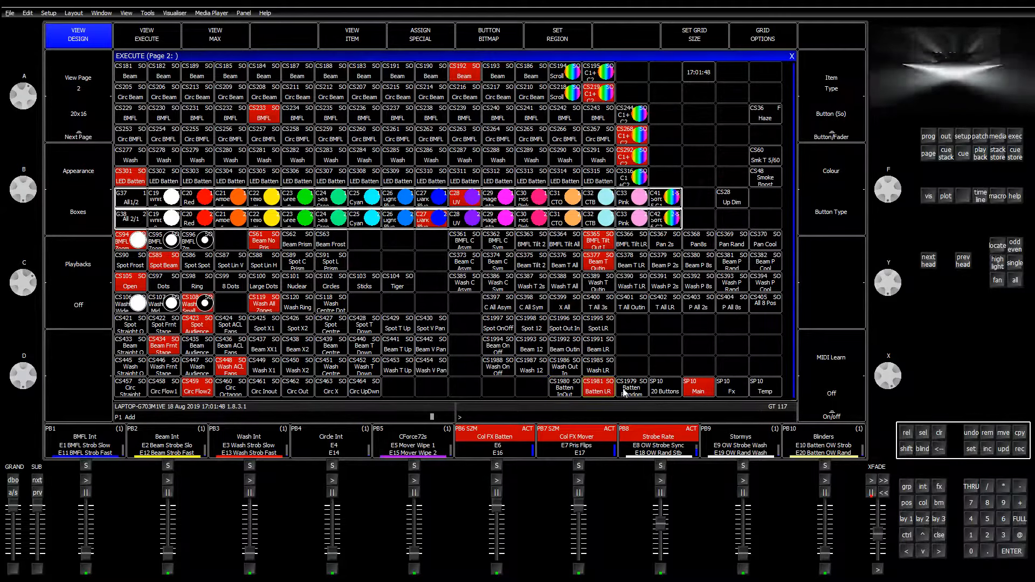
{"action": "left_click", "coordinate": [559, 391]}
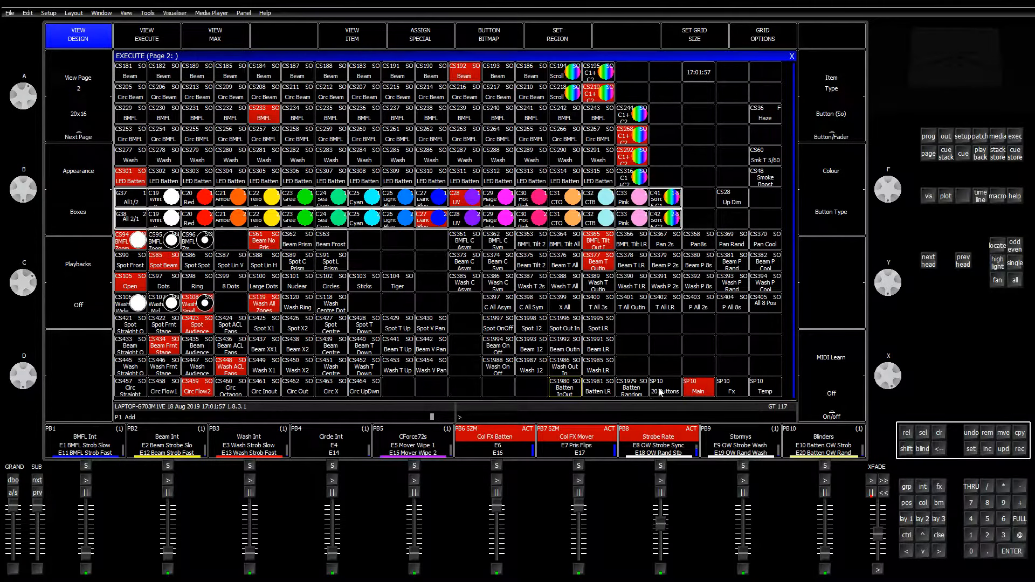
Look over the Fx and Main execute pages, the head groups and the colour palettes
{"action": "left_click", "coordinate": [725, 391]}
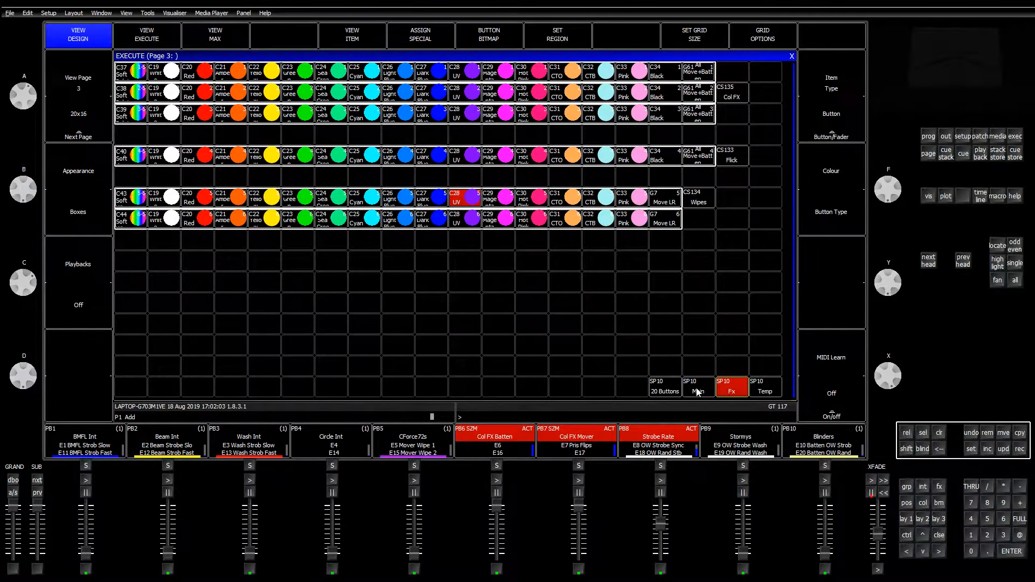
{"action": "left_click", "coordinate": [698, 392]}
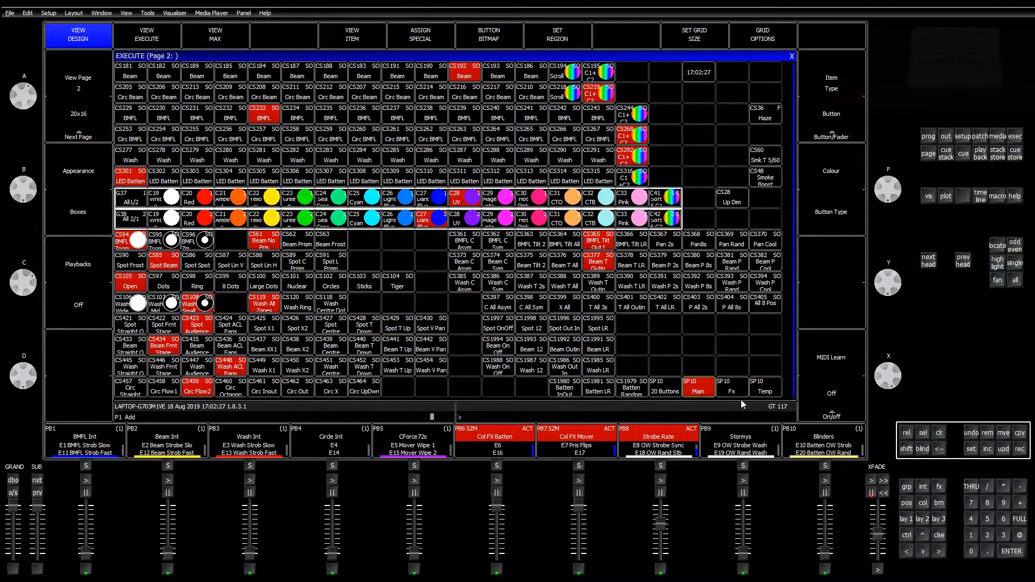
{"action": "left_click", "coordinate": [938, 435]}
{"action": "left_click", "coordinate": [911, 521]}
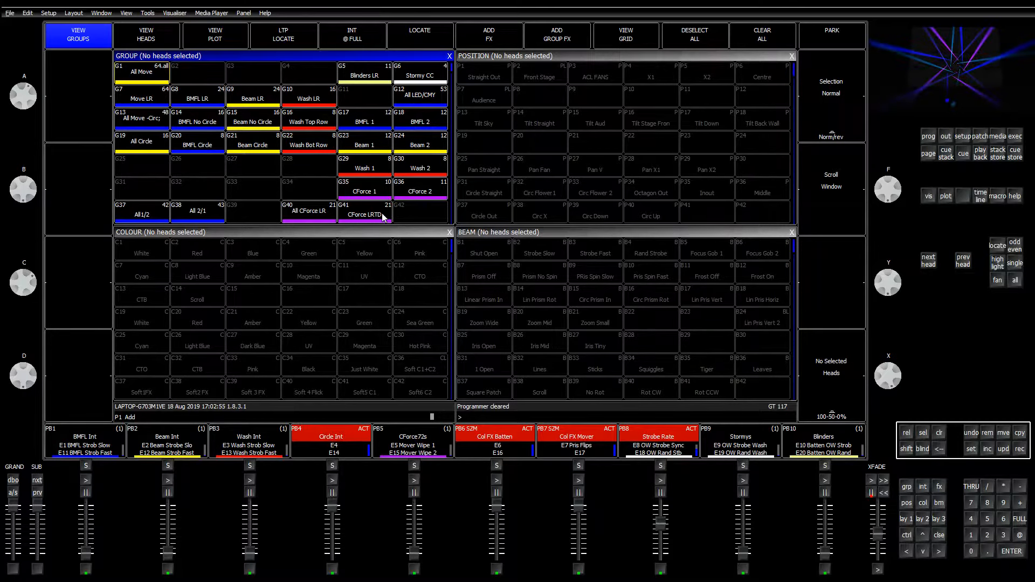
{"action": "left_click", "coordinate": [1015, 137]}
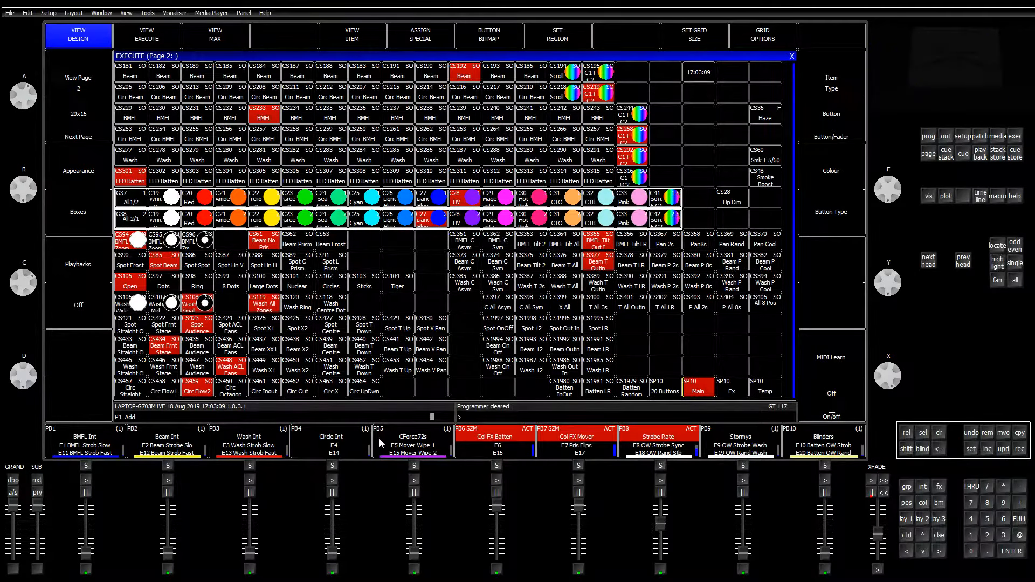
{"action": "left_click", "coordinate": [361, 439]}
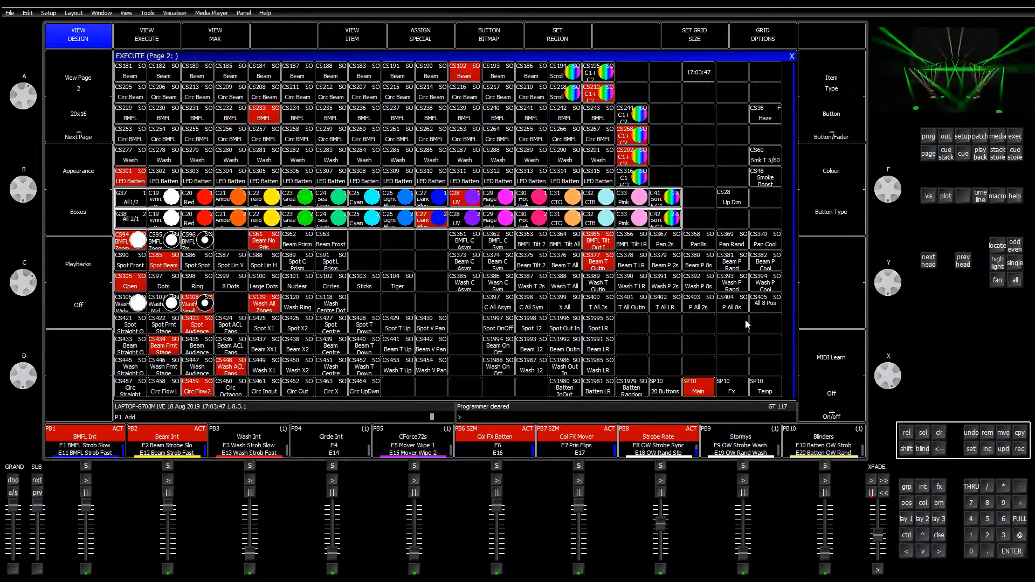
{"action": "left_click", "coordinate": [906, 517]}
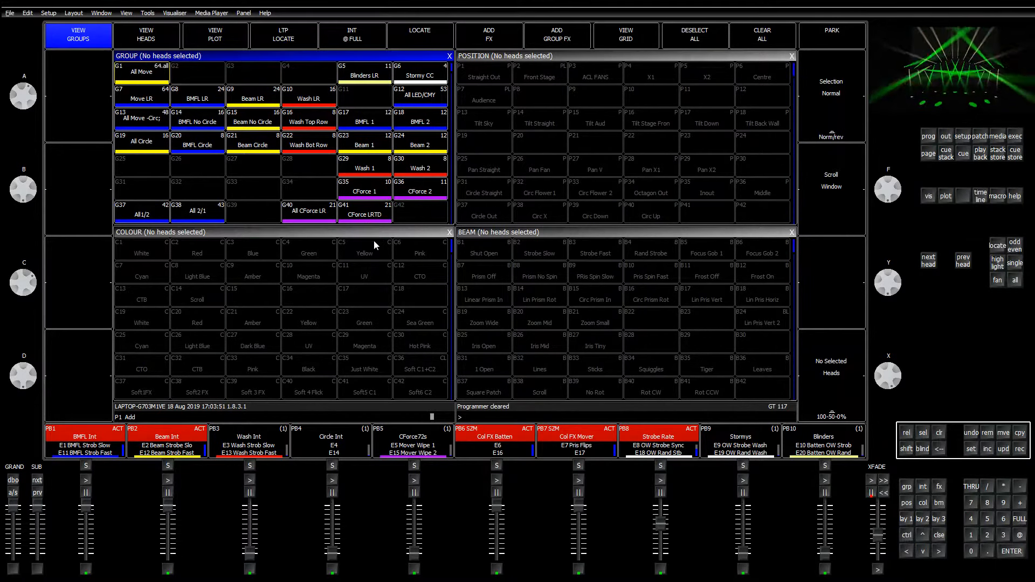
{"action": "scroll", "coordinate": [383, 291], "scroll_direction": "down", "scroll_amount": 4}
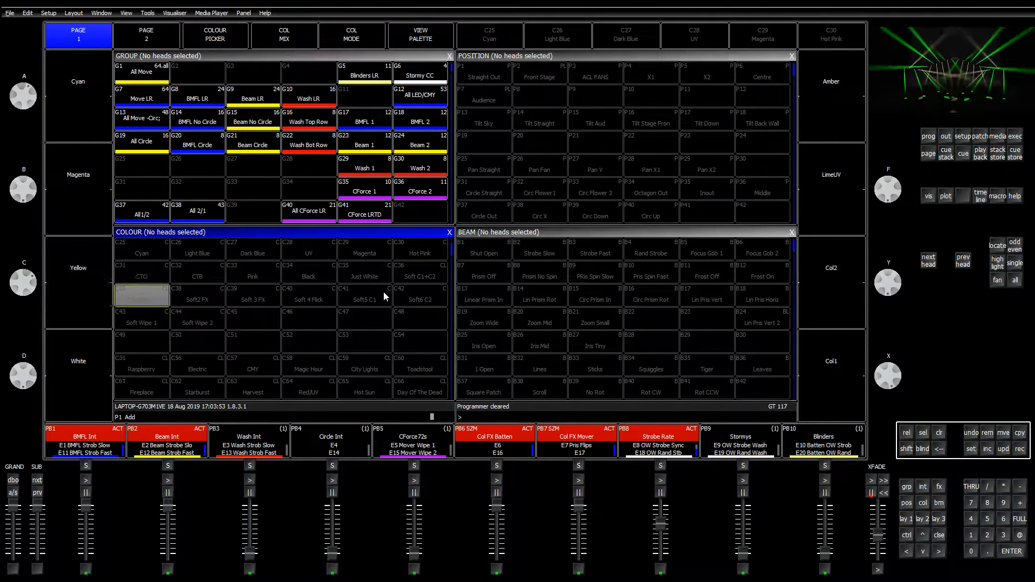
{"action": "scroll", "coordinate": [383, 292], "scroll_direction": "up", "scroll_amount": 4}
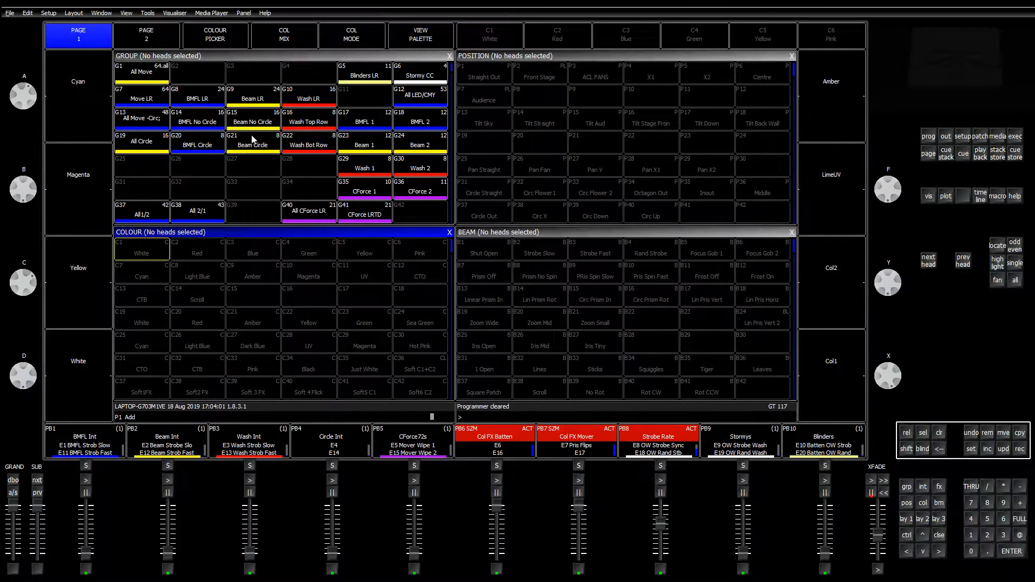
Check the head order of the All Move -Circ; group by stepping through its highlighted heads, and clear the programmer
{"action": "left_click", "coordinate": [200, 76]}
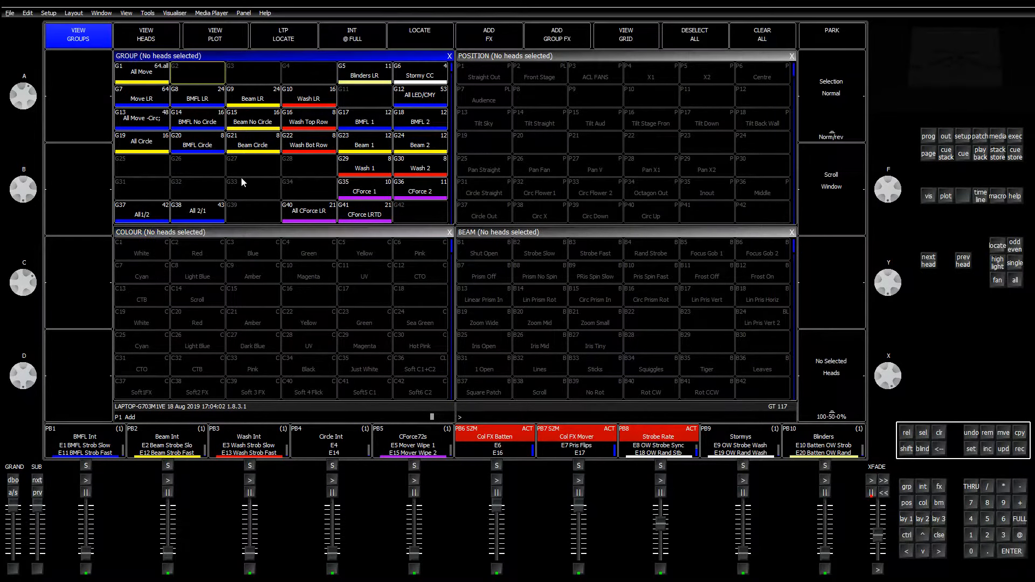
{"action": "left_click", "coordinate": [157, 121]}
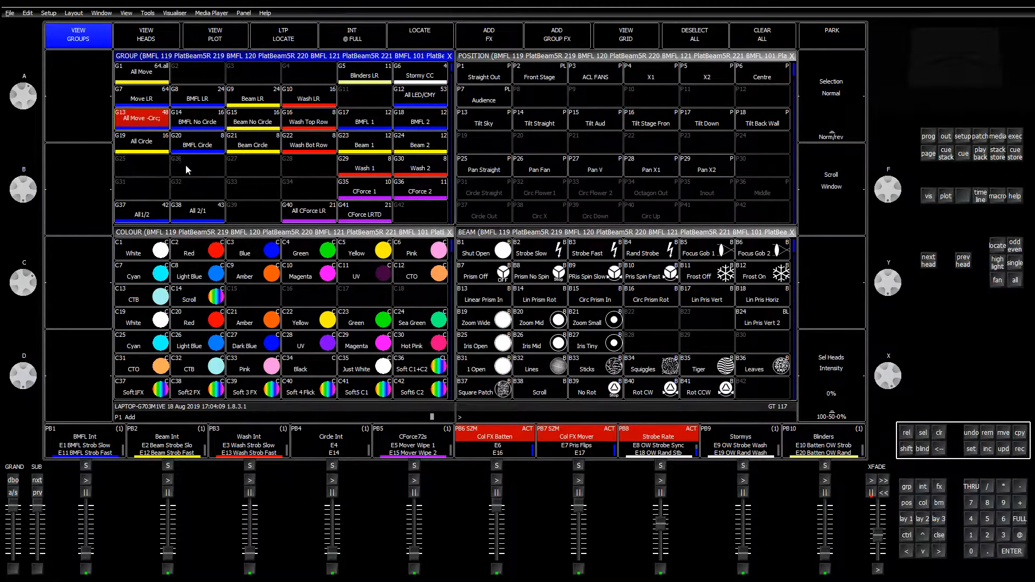
{"action": "left_click", "coordinate": [999, 263]}
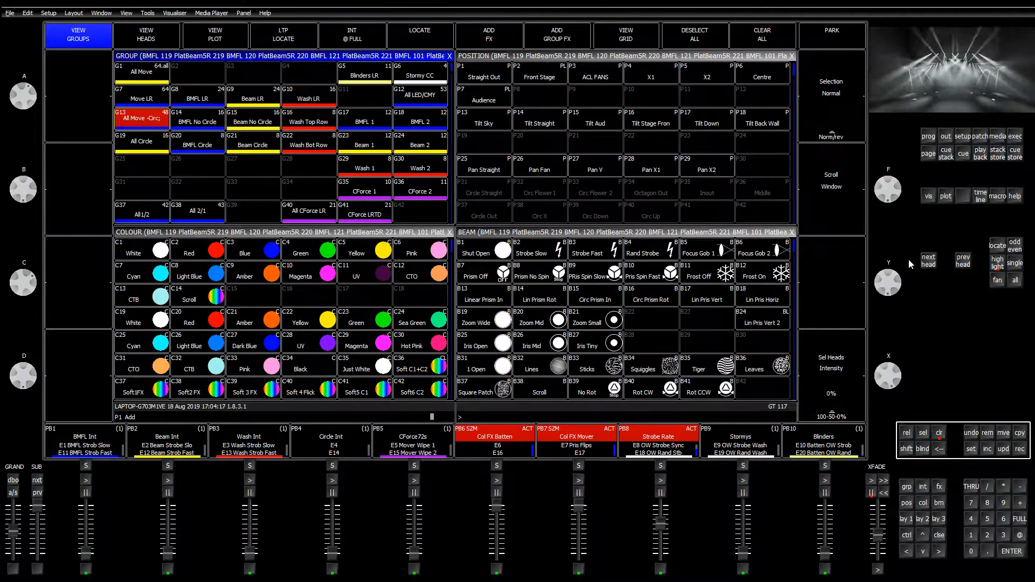
{"action": "left_click", "coordinate": [929, 264]}
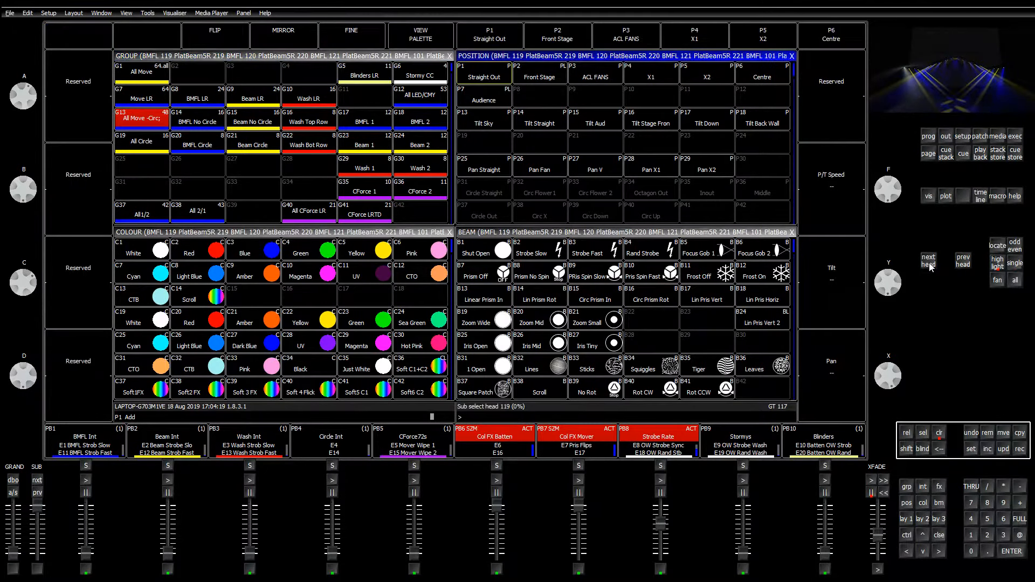
{"action": "left_click", "coordinate": [931, 267]}
{"action": "left_click", "coordinate": [931, 267]}
{"action": "left_click", "coordinate": [931, 268]}
{"action": "left_click", "coordinate": [931, 267]}
{"action": "left_click", "coordinate": [931, 267]}
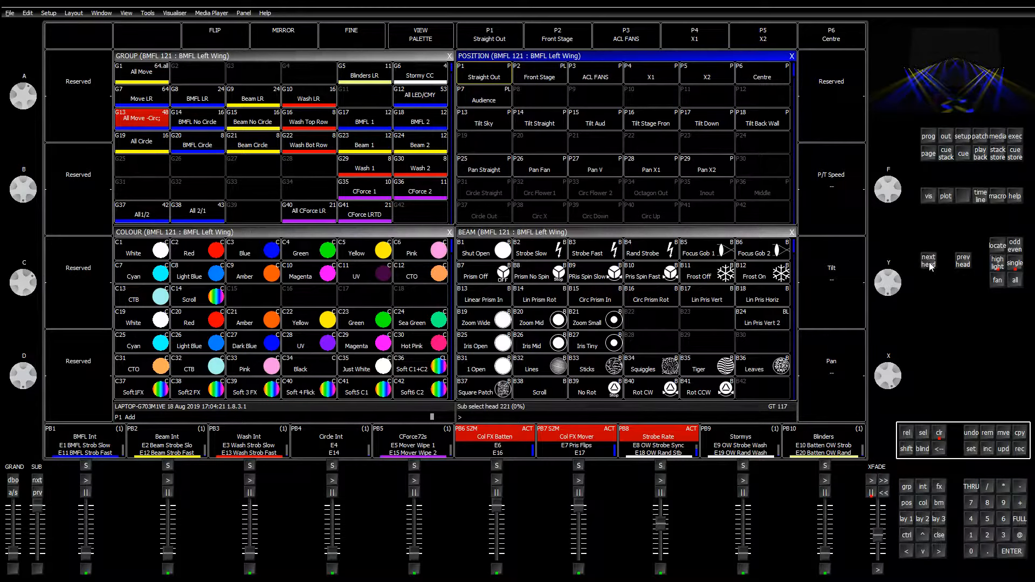
{"action": "left_click", "coordinate": [931, 267]}
{"action": "left_click", "coordinate": [931, 266]}
{"action": "left_click", "coordinate": [931, 266]}
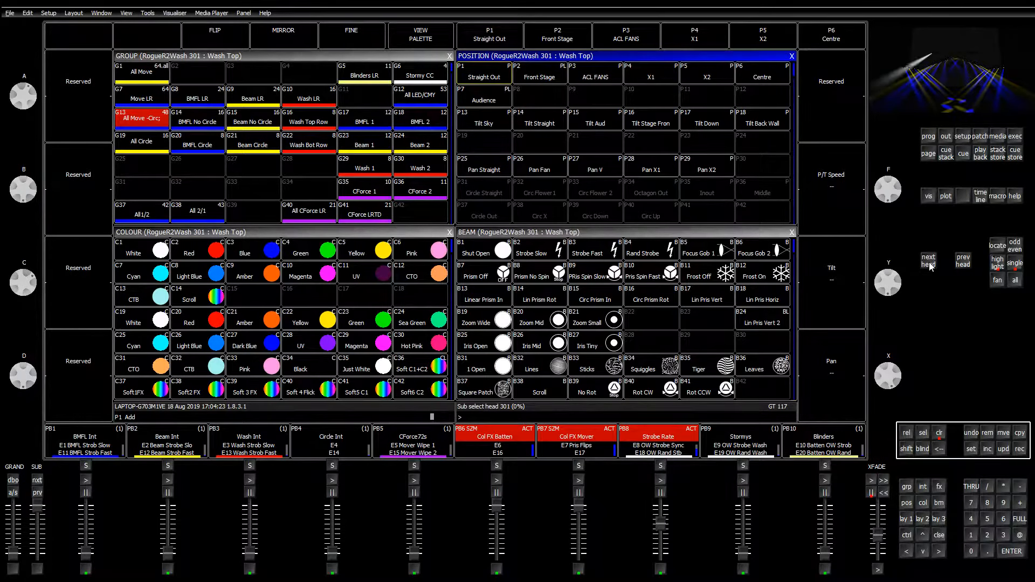
{"action": "left_click", "coordinate": [929, 264]}
{"action": "left_click", "coordinate": [930, 264]}
{"action": "left_click", "coordinate": [930, 264]}
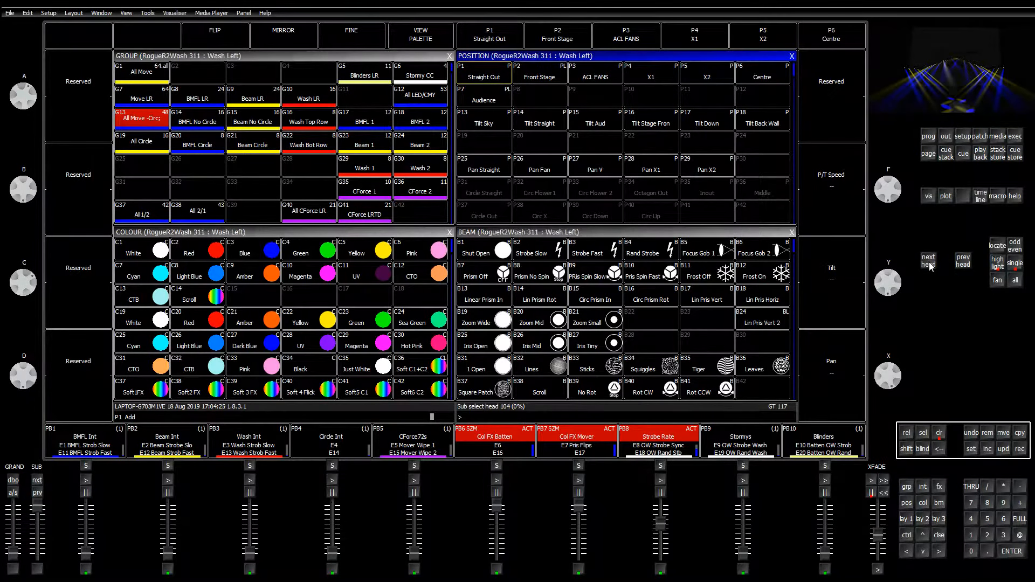
{"action": "left_click", "coordinate": [930, 264]}
{"action": "left_click", "coordinate": [929, 264]}
{"action": "left_click", "coordinate": [929, 264]}
{"action": "left_click", "coordinate": [930, 264]}
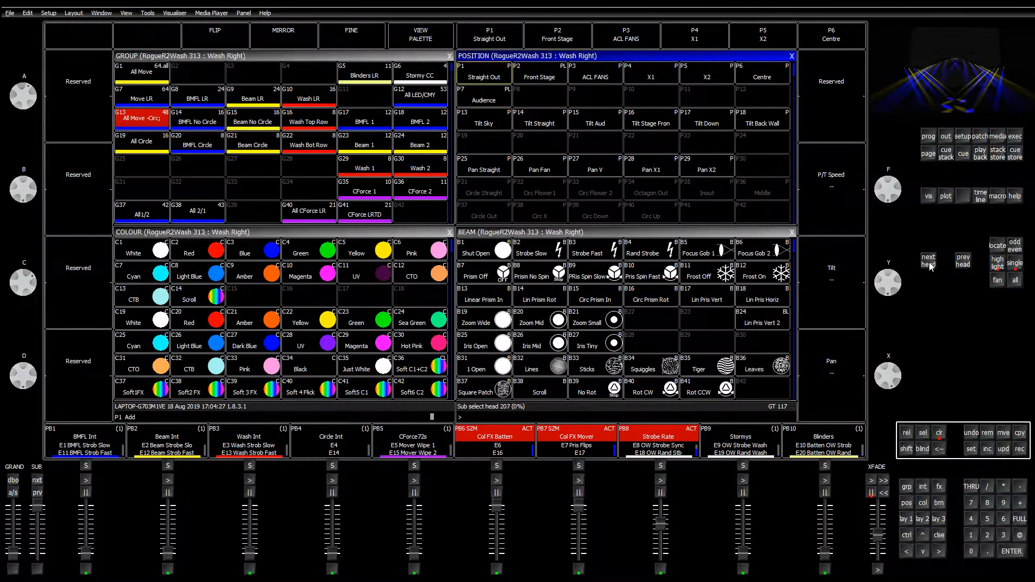
{"action": "left_click", "coordinate": [929, 265]}
{"action": "left_click", "coordinate": [929, 265]}
{"action": "left_click", "coordinate": [930, 264]}
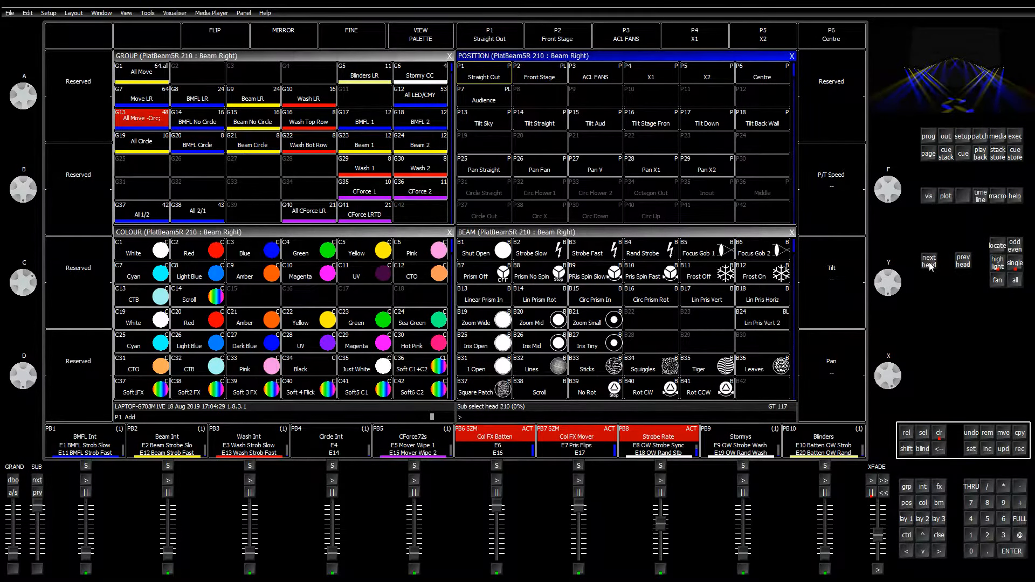
{"action": "left_click", "coordinate": [930, 264]}
{"action": "left_click", "coordinate": [941, 434]}
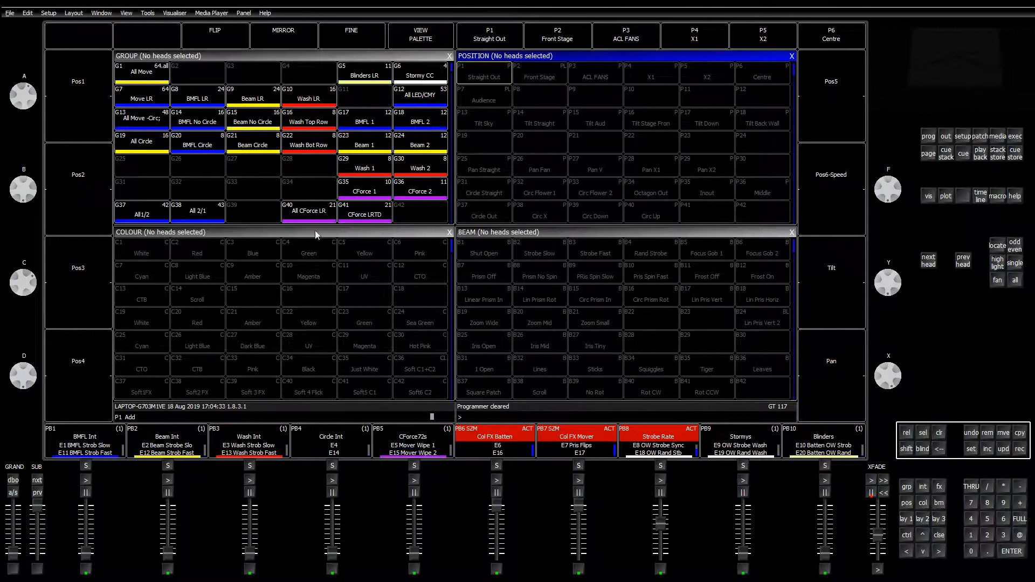
Locate the heads of the All Move -Circ; group and clear the programmer
{"action": "left_click", "coordinate": [151, 120]}
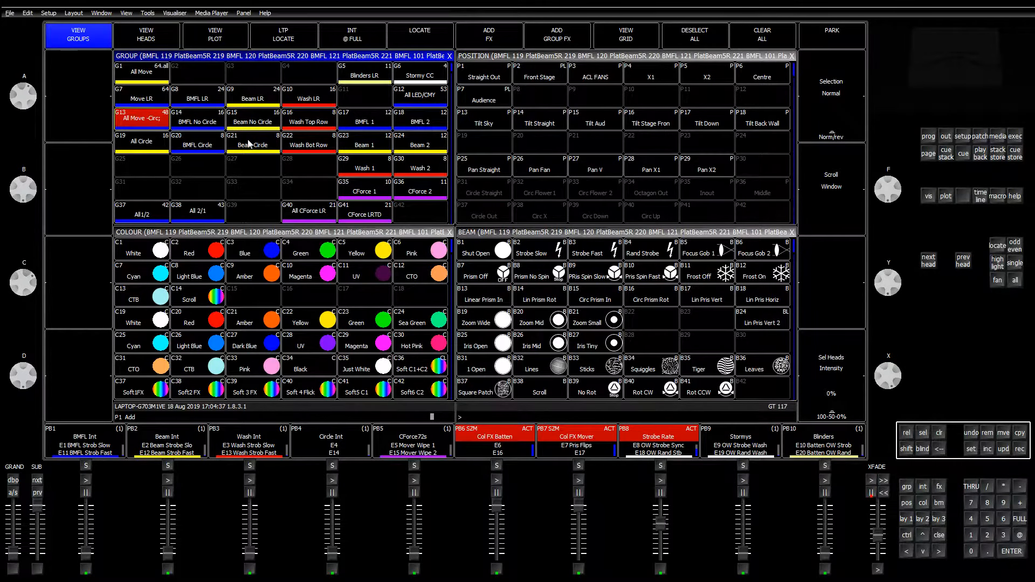
{"action": "left_click", "coordinate": [998, 245]}
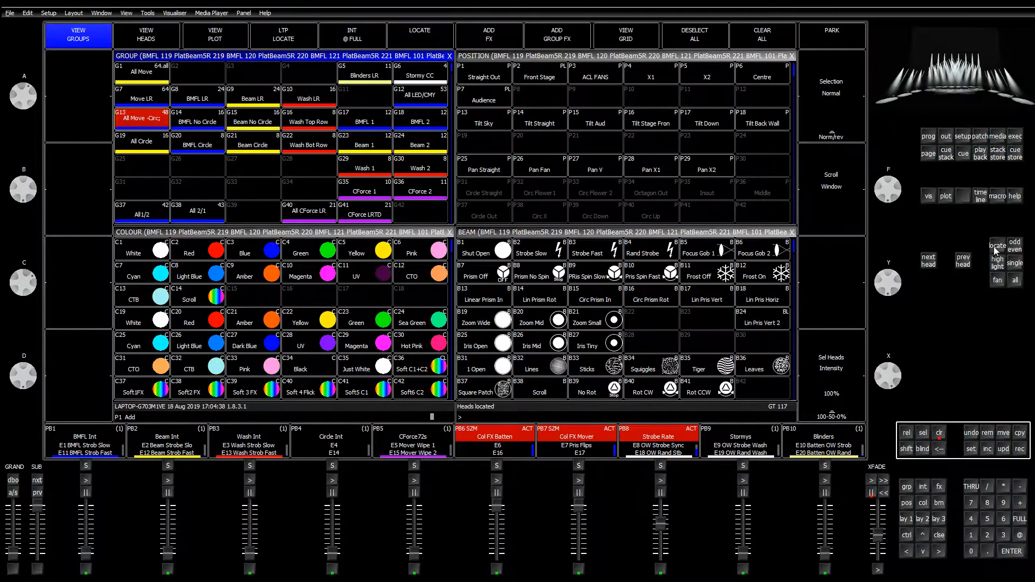
{"action": "left_click", "coordinate": [940, 434]}
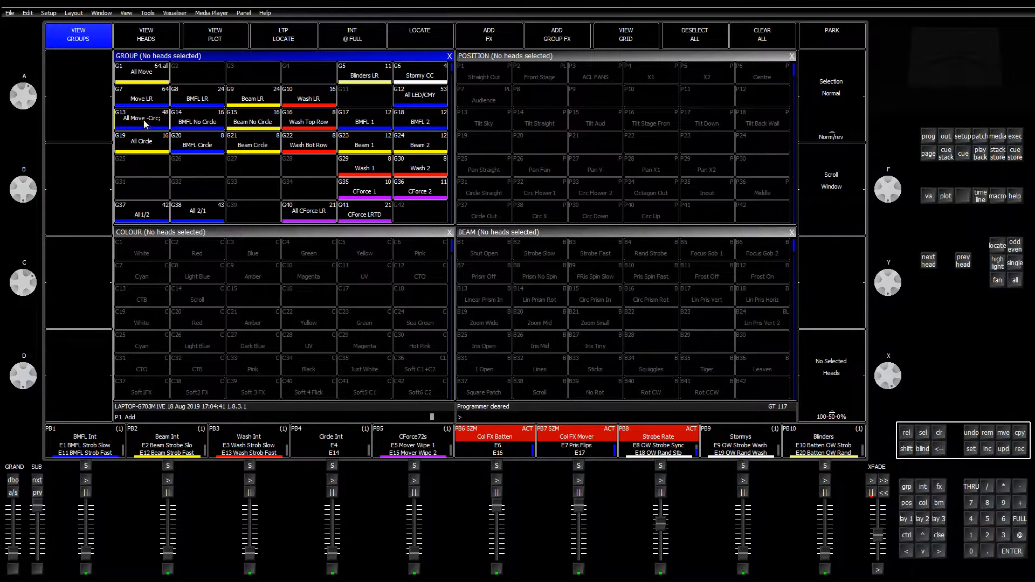
Flash the BMFL Int, Beam Int and Wash Int playbacks to preview their output
{"action": "key", "text": "z"}
{"action": "key", "text": "x"}
{"action": "key", "text": "c"}
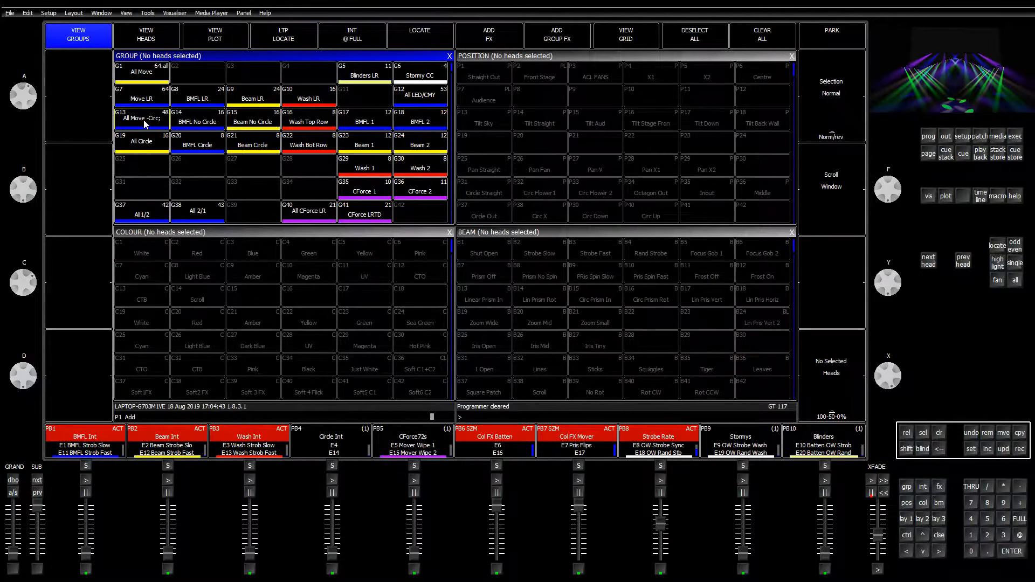
Add the dim chase intensity effect as a group FX to the All Move -Circ; group
{"action": "left_click", "coordinate": [144, 121]}
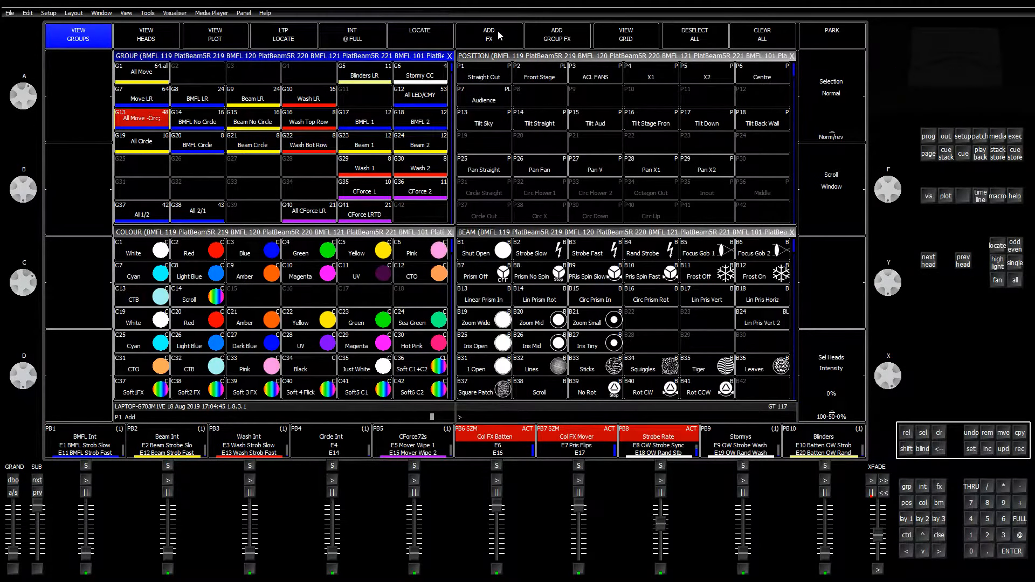
{"action": "left_click", "coordinate": [547, 34]}
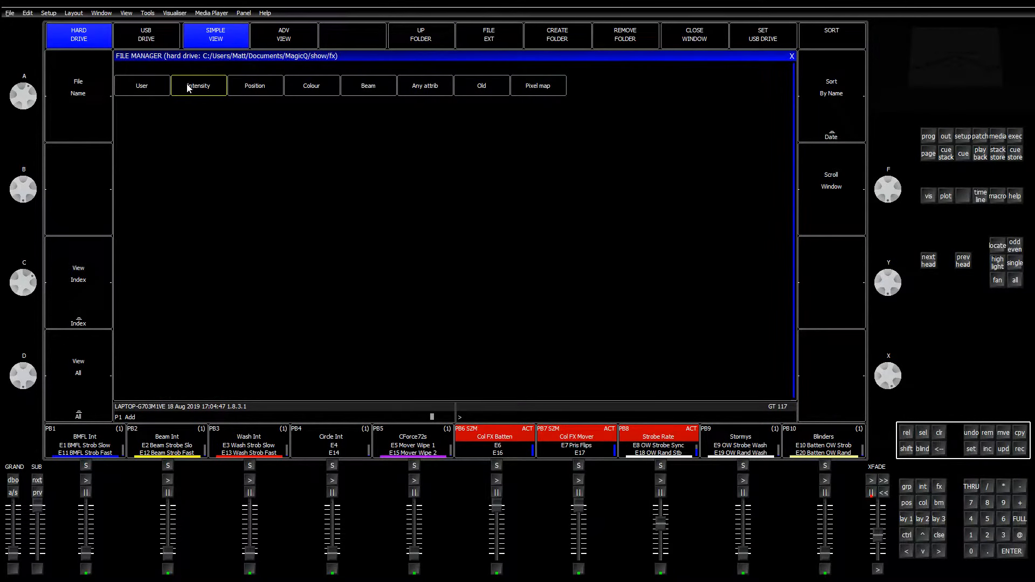
{"action": "left_click", "coordinate": [190, 89]}
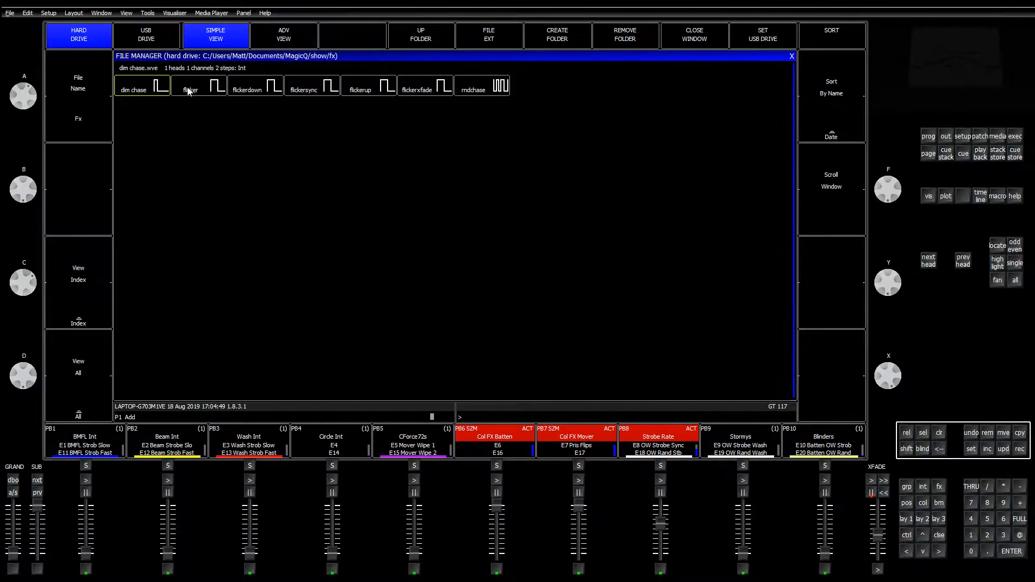
{"action": "left_click", "coordinate": [156, 89]}
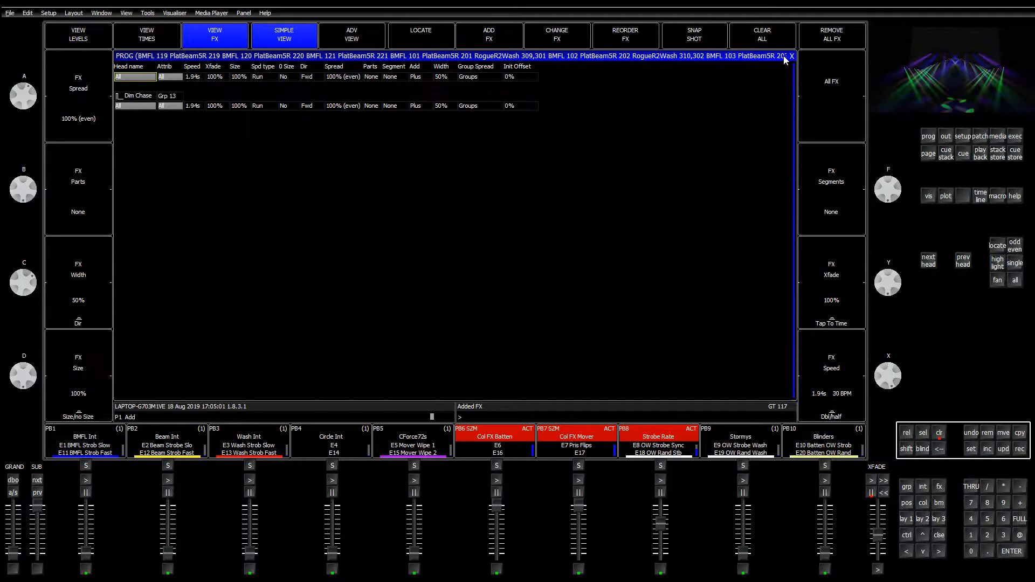
Set the dim chase effect's speed to 0.48 s (125 BPM) and its crossfade to 39%
{"action": "scroll", "coordinate": [784, 59], "scroll_direction": "up", "scroll_amount": 10}
{"action": "scroll", "coordinate": [784, 60], "scroll_direction": "up", "scroll_amount": 10}
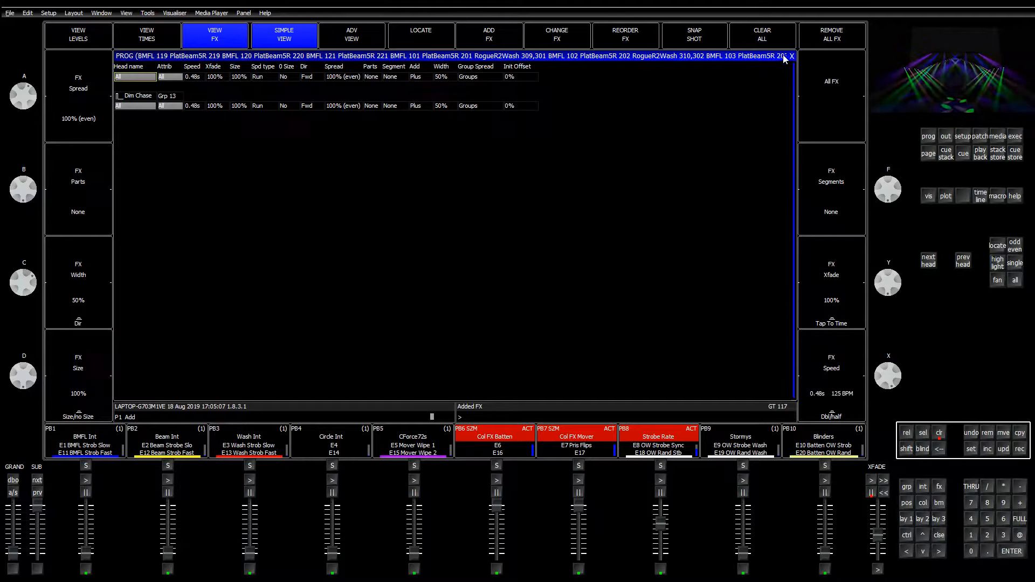
{"action": "scroll", "coordinate": [784, 59], "scroll_direction": "down", "scroll_amount": 9}
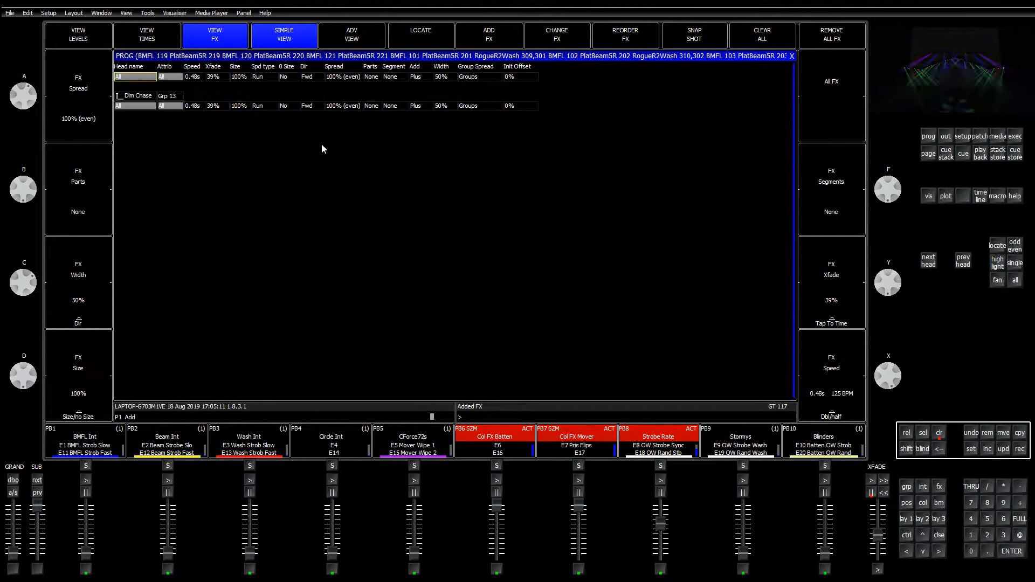
Set the dim chase effect's group spread to All chans
{"action": "left_click", "coordinate": [81, 82]}
{"action": "left_click", "coordinate": [77, 132]}
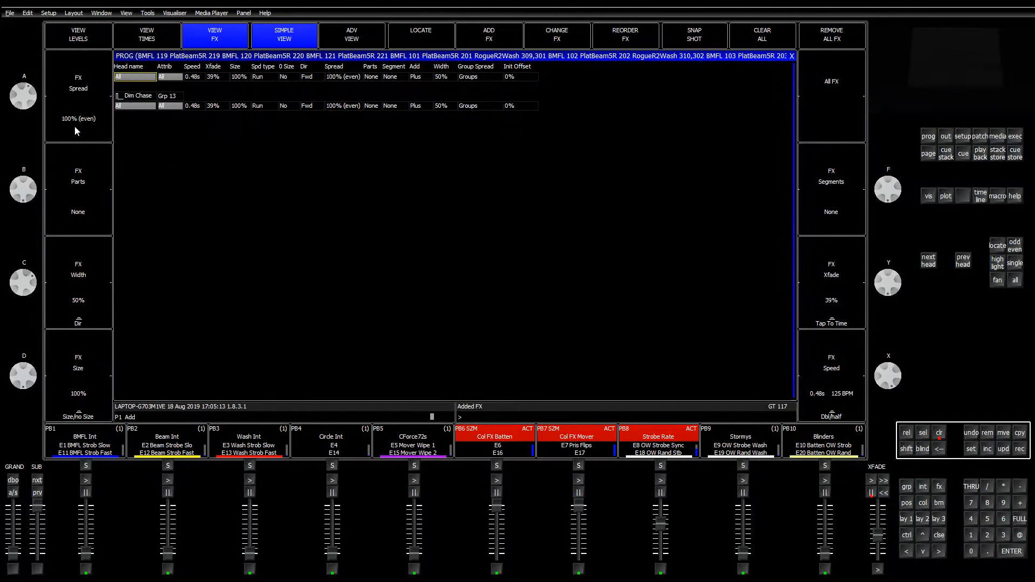
{"action": "left_click", "coordinate": [464, 106]}
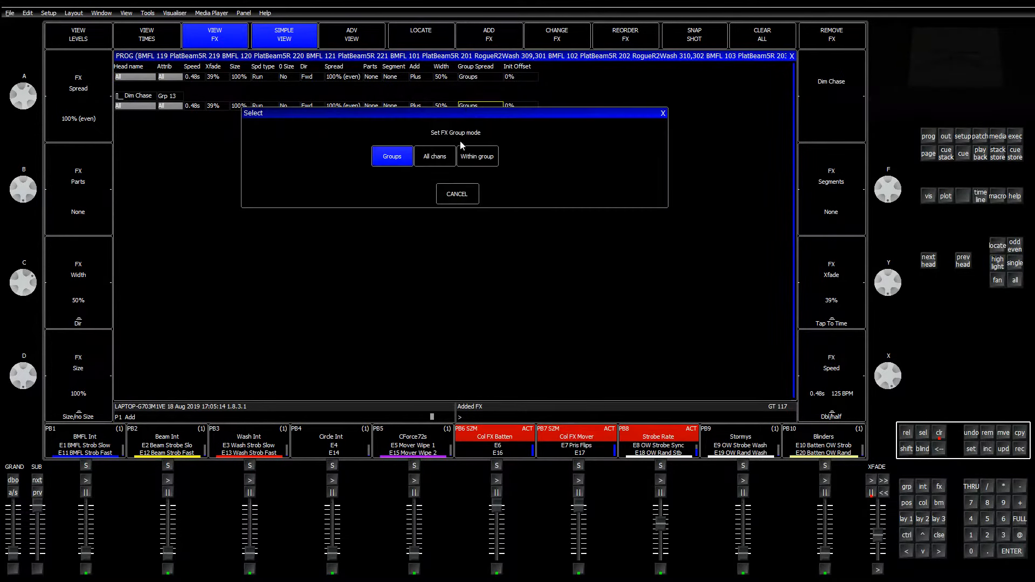
{"action": "left_click", "coordinate": [457, 194]}
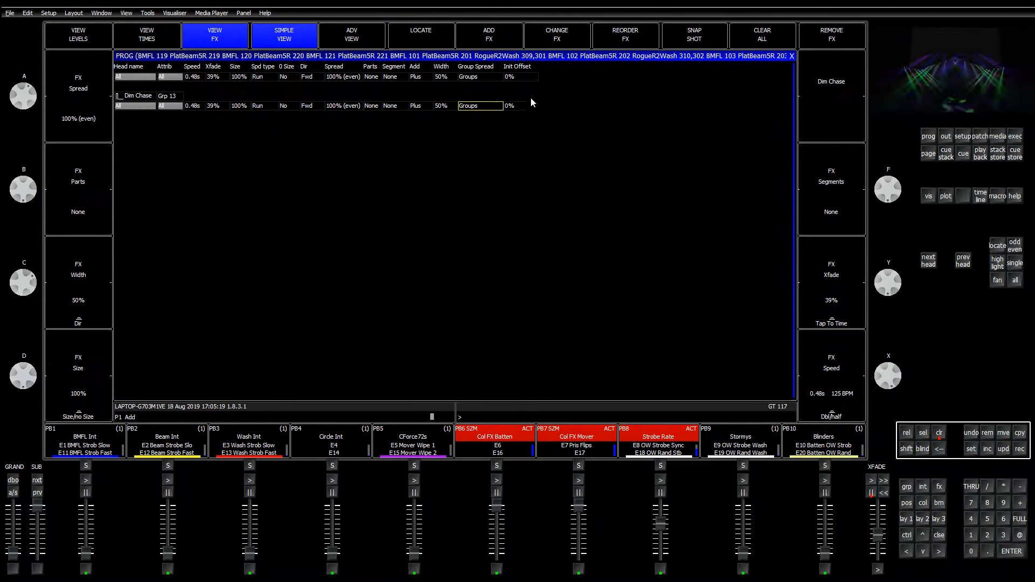
{"action": "left_click", "coordinate": [482, 106]}
{"action": "left_click", "coordinate": [444, 156]}
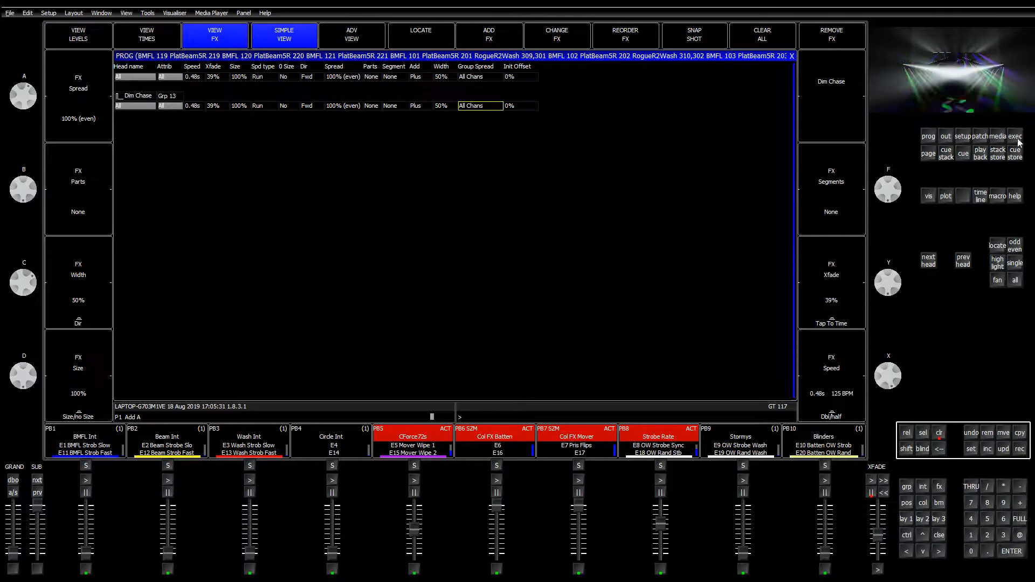
Activate the CS308 LED Batten cue and preview the Batten Random and Batten LR effects, switching each off again
{"action": "key", "text": "Escape"}
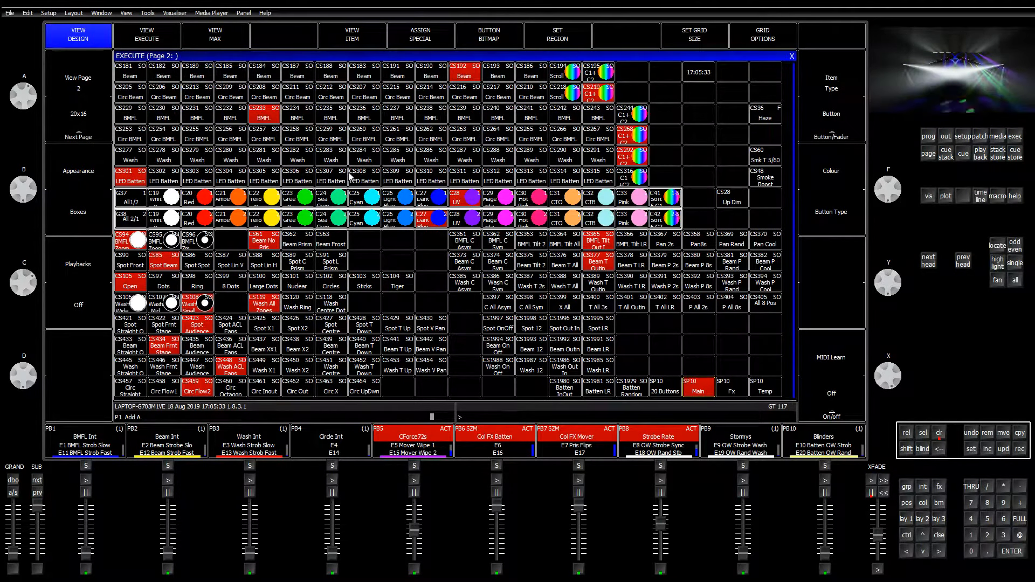
{"action": "left_click", "coordinate": [366, 179]}
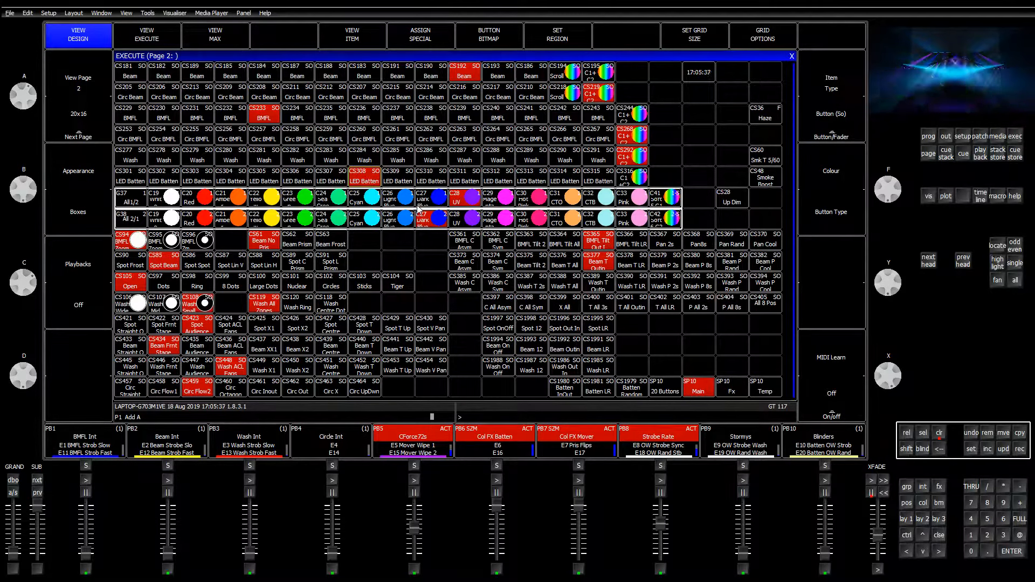
{"action": "left_click", "coordinate": [632, 391]}
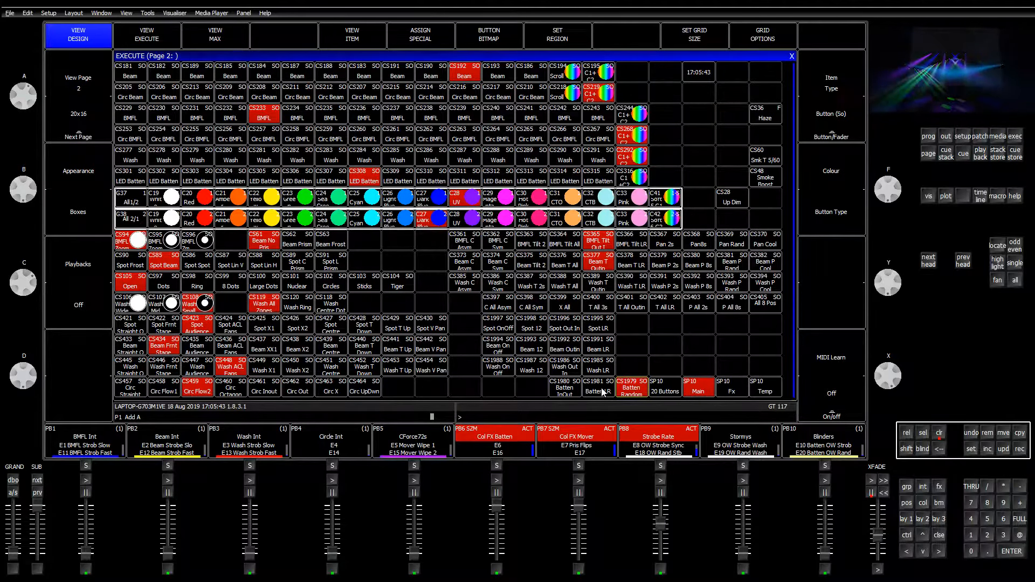
{"action": "left_click", "coordinate": [636, 392]}
{"action": "left_click", "coordinate": [631, 390]}
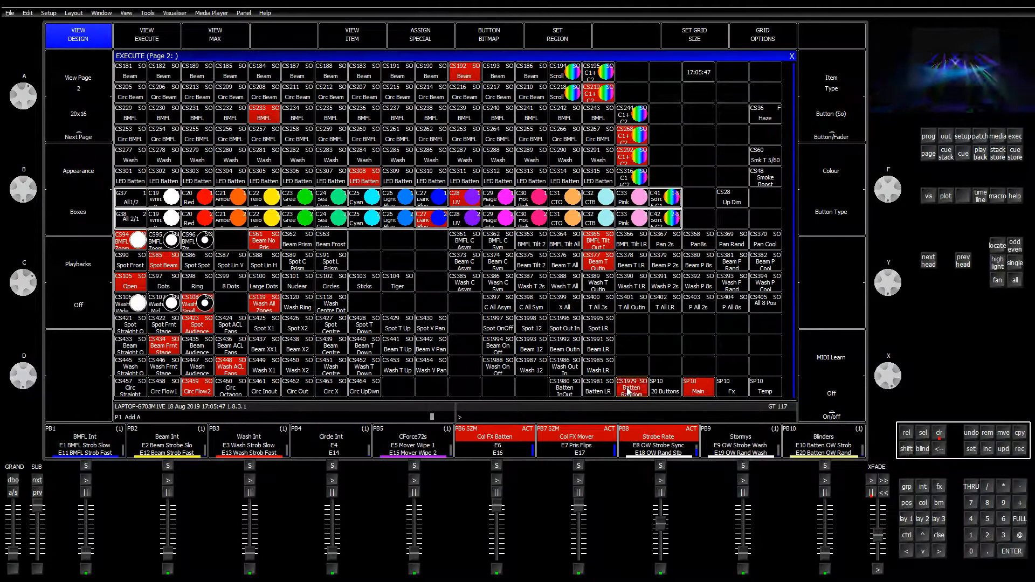
{"action": "left_click", "coordinate": [628, 389]}
{"action": "left_click", "coordinate": [592, 392]}
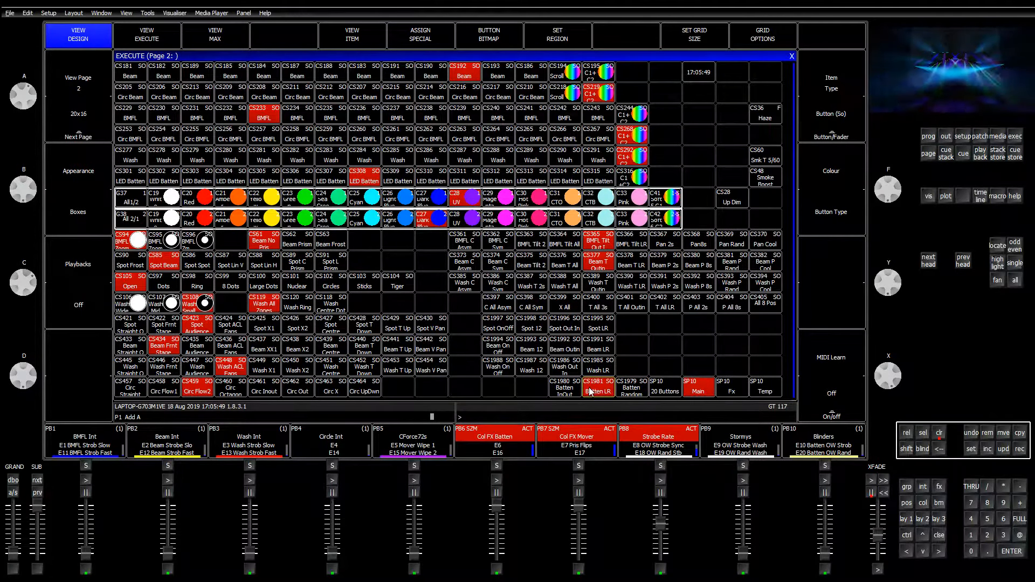
{"action": "left_click", "coordinate": [589, 392]}
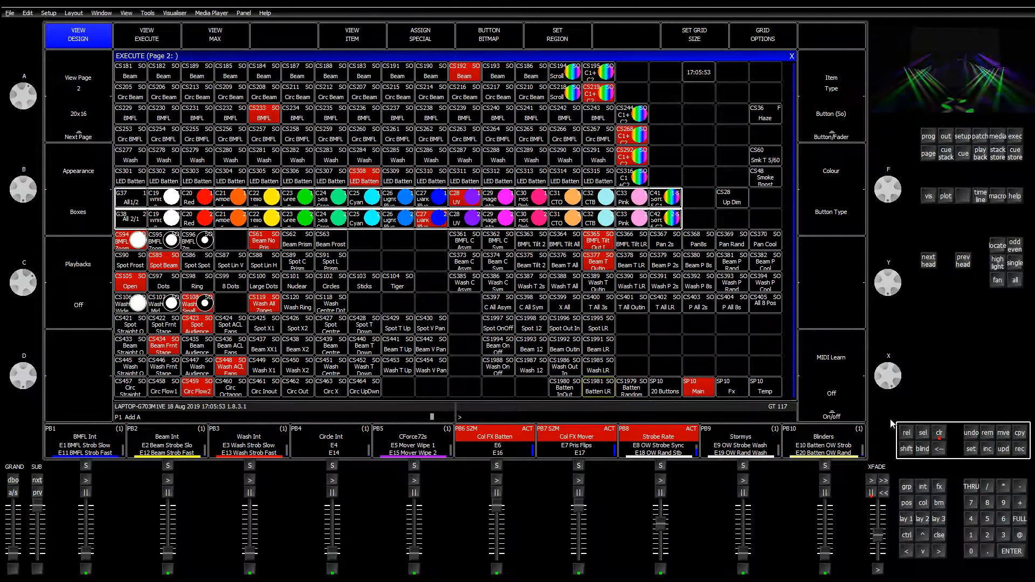
Clear the dim chase effect from the programmer and return to the groups
{"action": "left_click", "coordinate": [928, 137]}
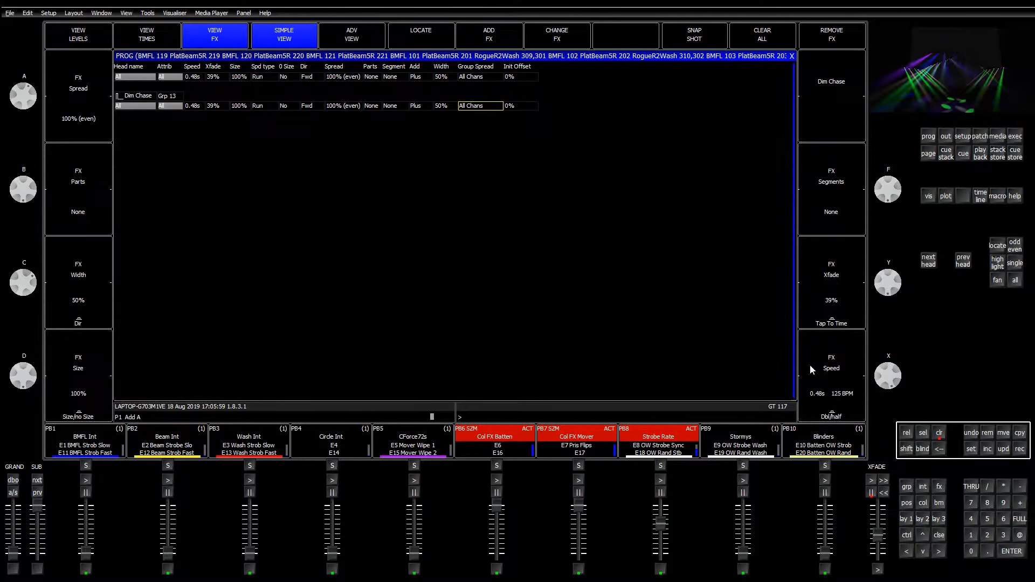
{"action": "left_click", "coordinate": [940, 434]}
{"action": "left_click", "coordinate": [907, 520]}
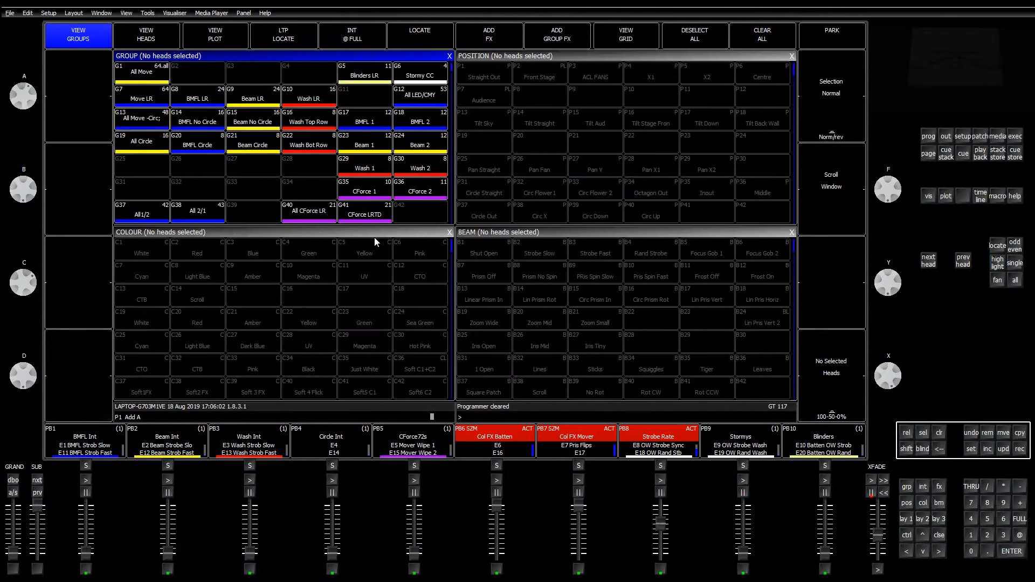
Select the All Move -Circ; group and open its own head grid in the outputs plan
{"action": "left_click", "coordinate": [147, 125]}
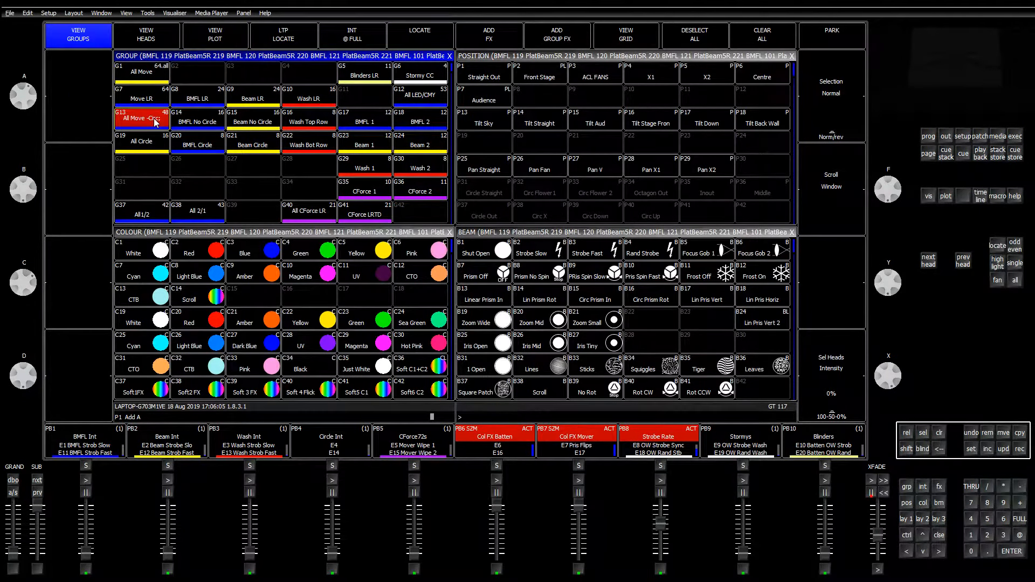
{"action": "left_click", "coordinate": [943, 139]}
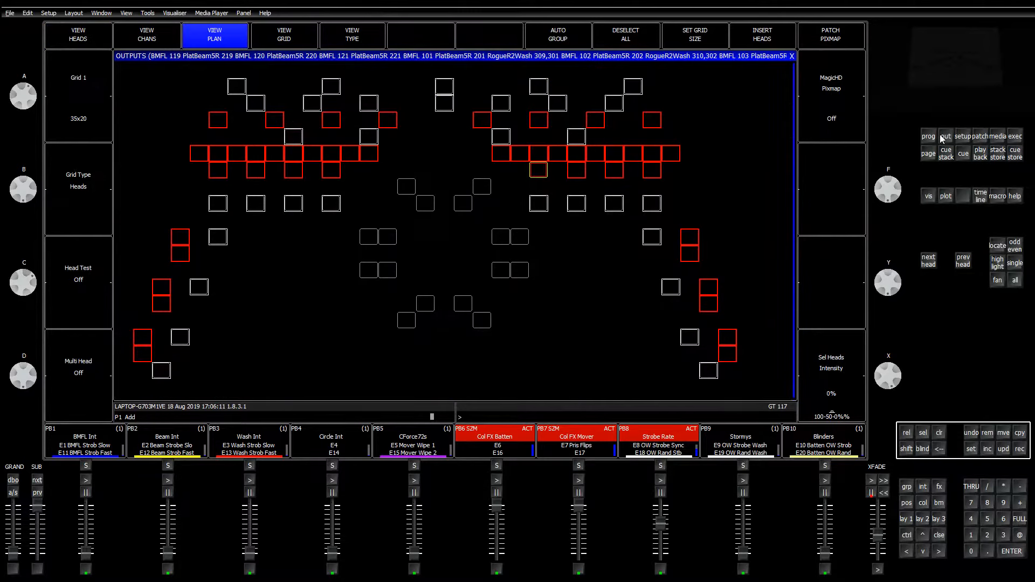
{"action": "left_click", "coordinate": [76, 120]}
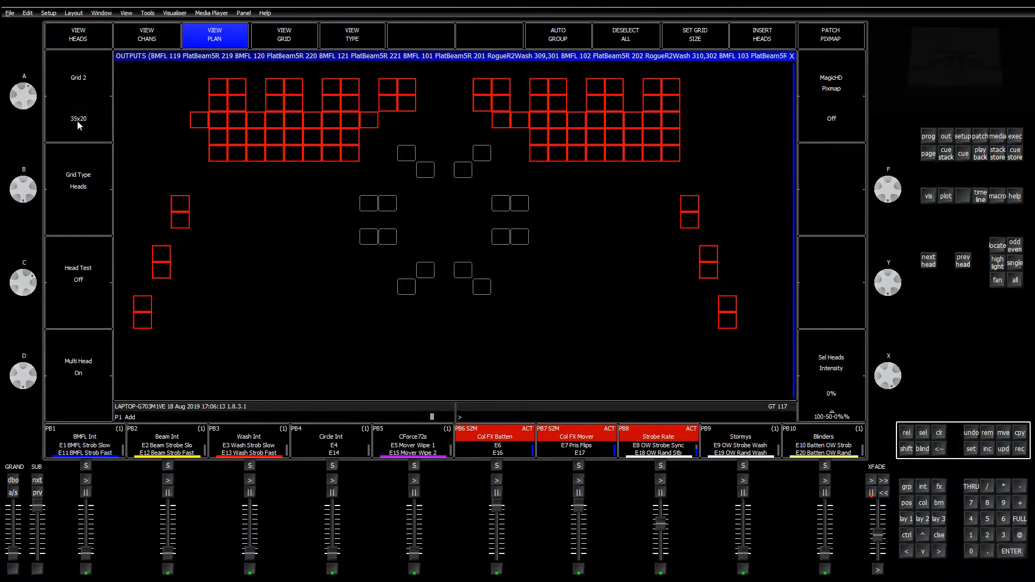
{"action": "mouse_move", "coordinate": [38, 99]}
{"action": "left_mouse_down"}
{"action": "mouse_move", "coordinate": [26, 130]}
{"action": "mouse_move", "coordinate": [27, 106]}
{"action": "left_mouse_up"}
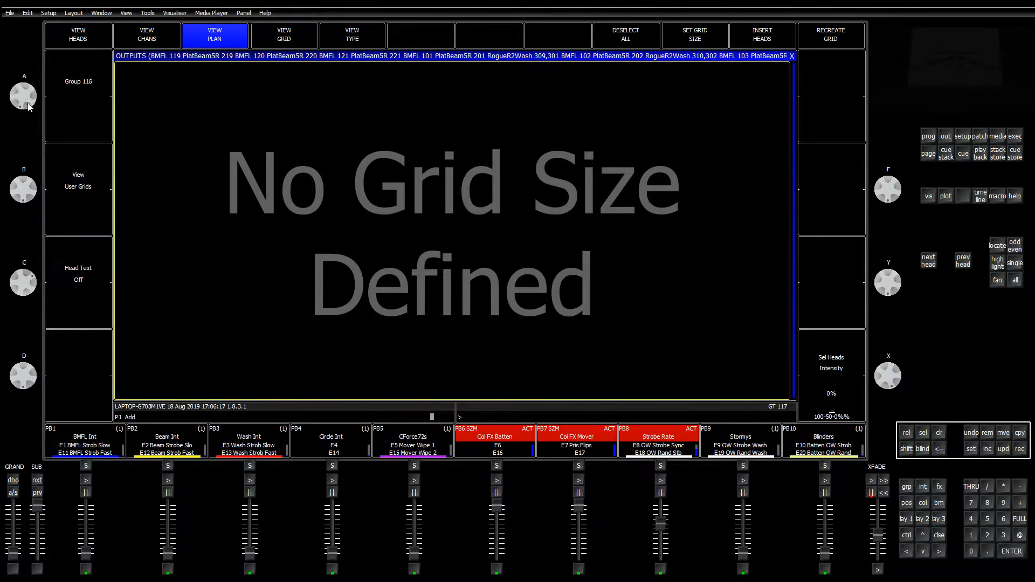
{"action": "left_click", "coordinate": [910, 520]}
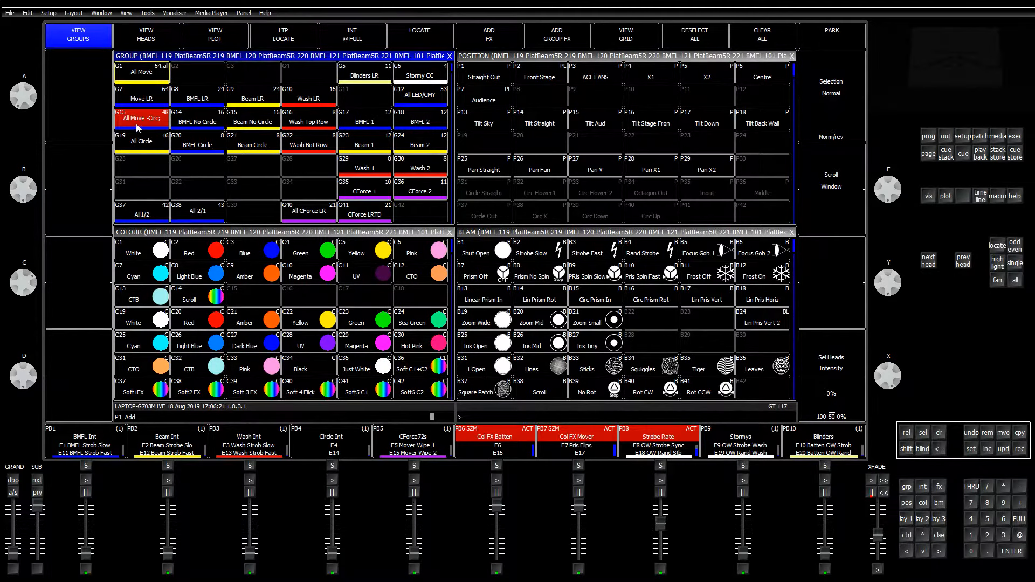
{"action": "left_click", "coordinate": [135, 126]}
{"action": "left_click", "coordinate": [158, 125]}
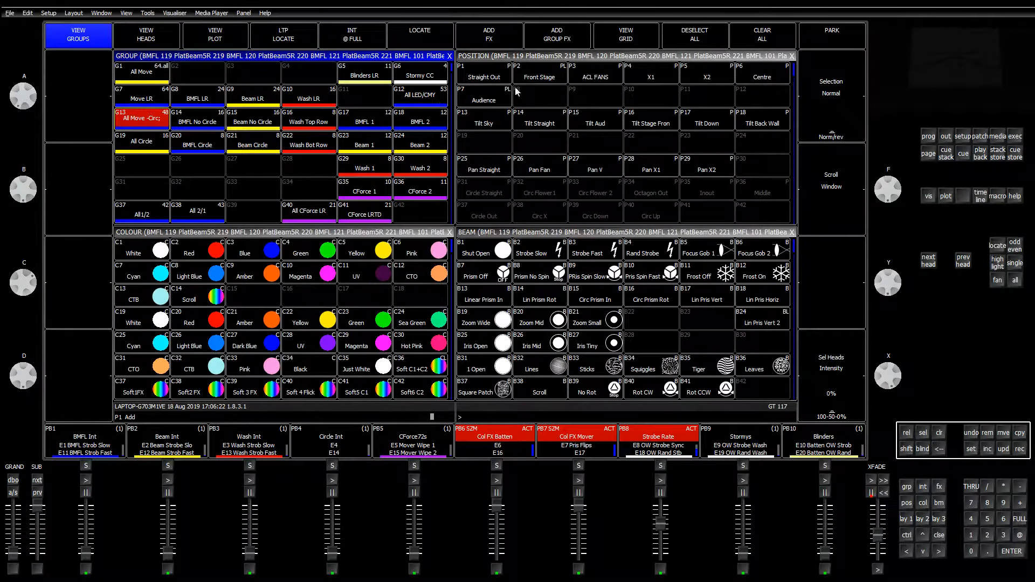
{"action": "left_click", "coordinate": [612, 42]}
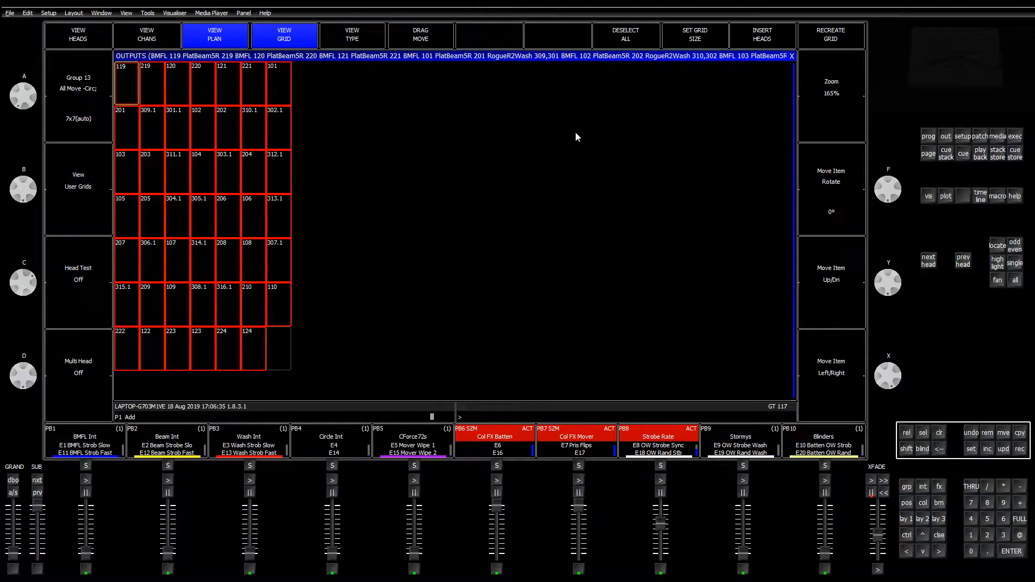
Set the All Move -Circ; group's grid size to 52/5
{"action": "left_click", "coordinate": [705, 37]}
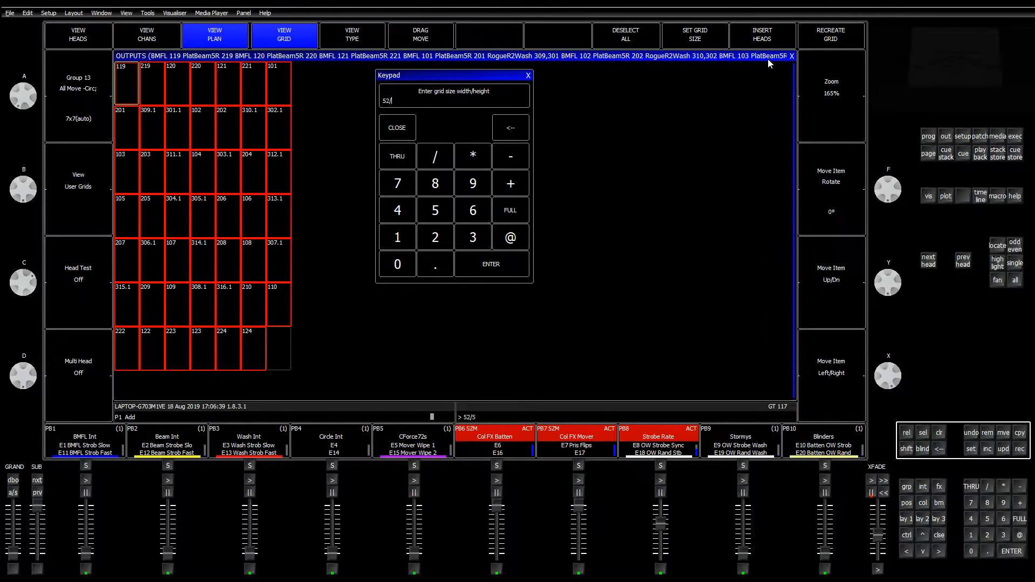
{"action": "type", "text": "52/5"}
{"action": "key", "text": "Return"}
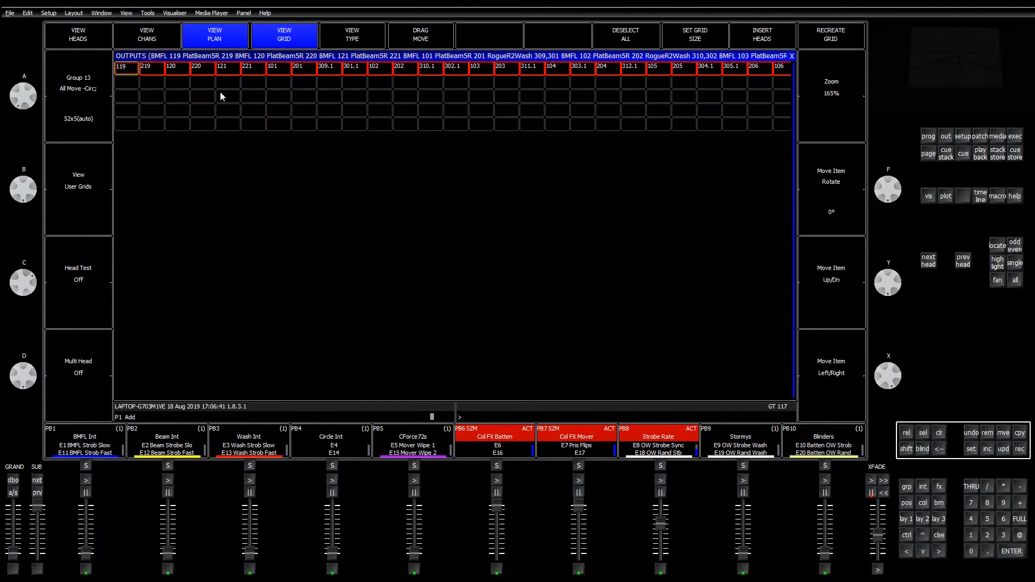
Select the whole row of heads from 119 to 124 and move it to start at the third column of the grid's third row
{"action": "scroll", "coordinate": [529, 100], "scroll_direction": "down", "scroll_amount": 10}
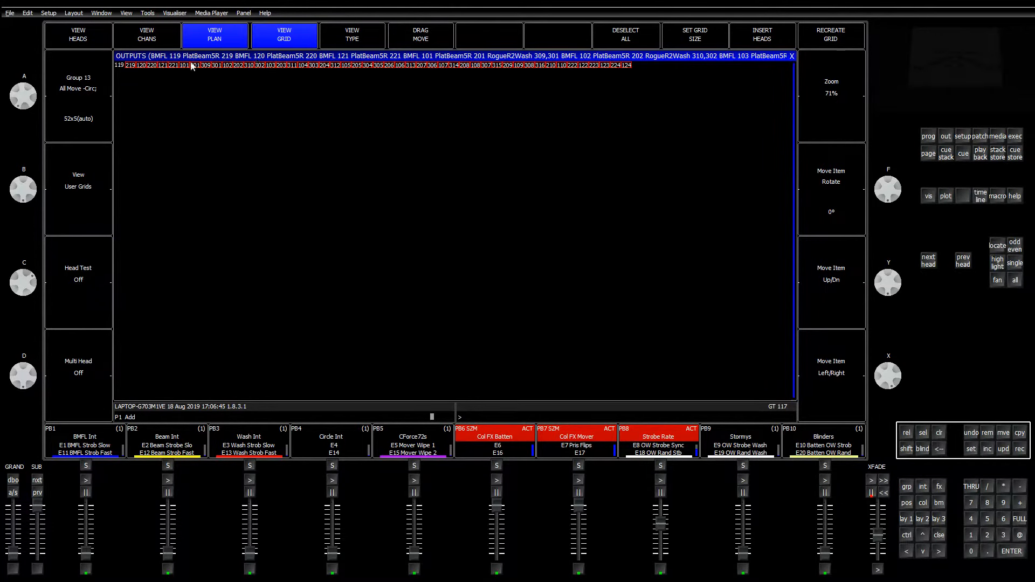
{"action": "left_click_drag", "start_coordinate": [122, 68], "coordinate": [627, 71]}
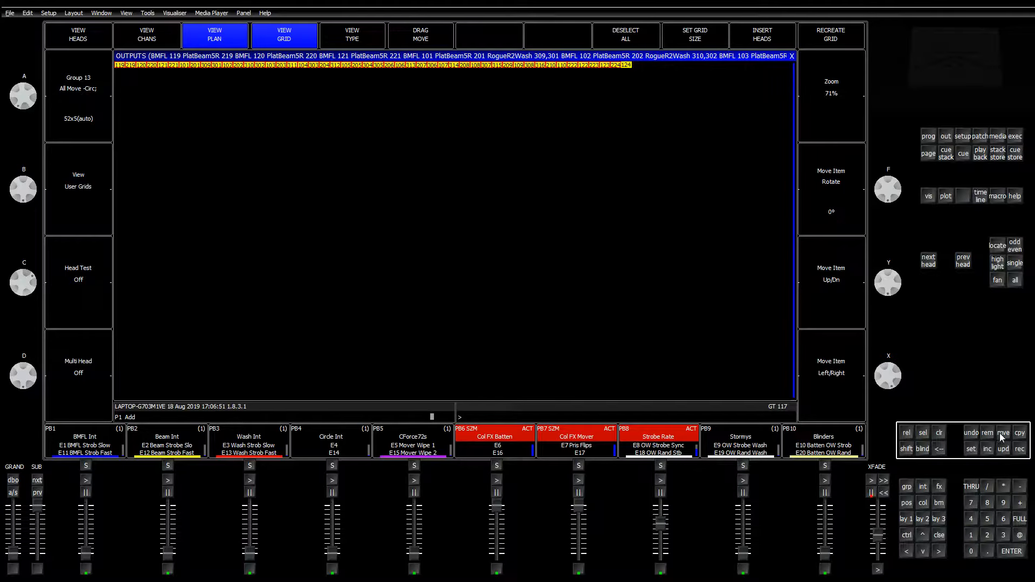
{"action": "left_click_drag", "start_coordinate": [884, 112], "coordinate": [882, 140]}
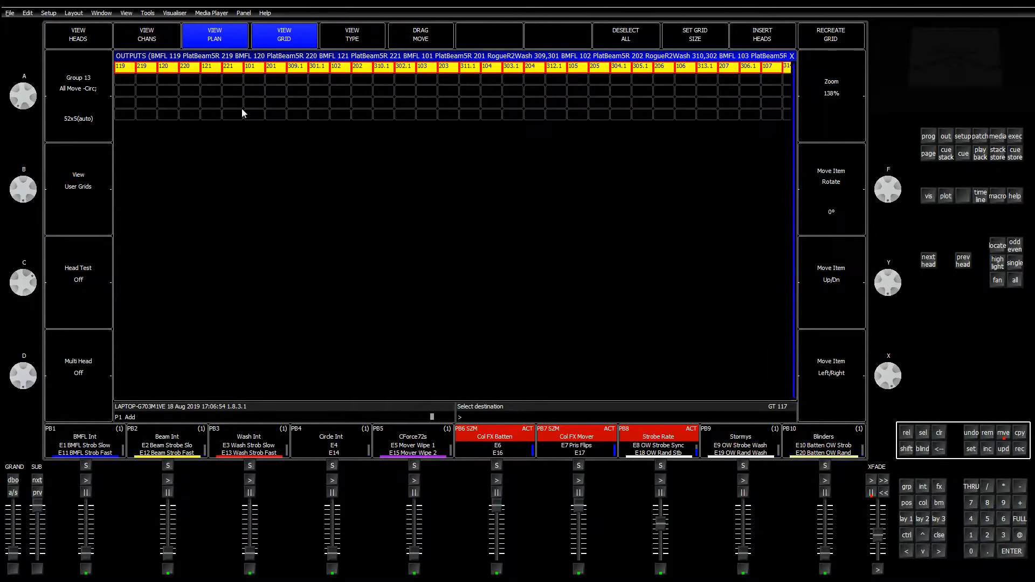
{"action": "left_click", "coordinate": [169, 94]}
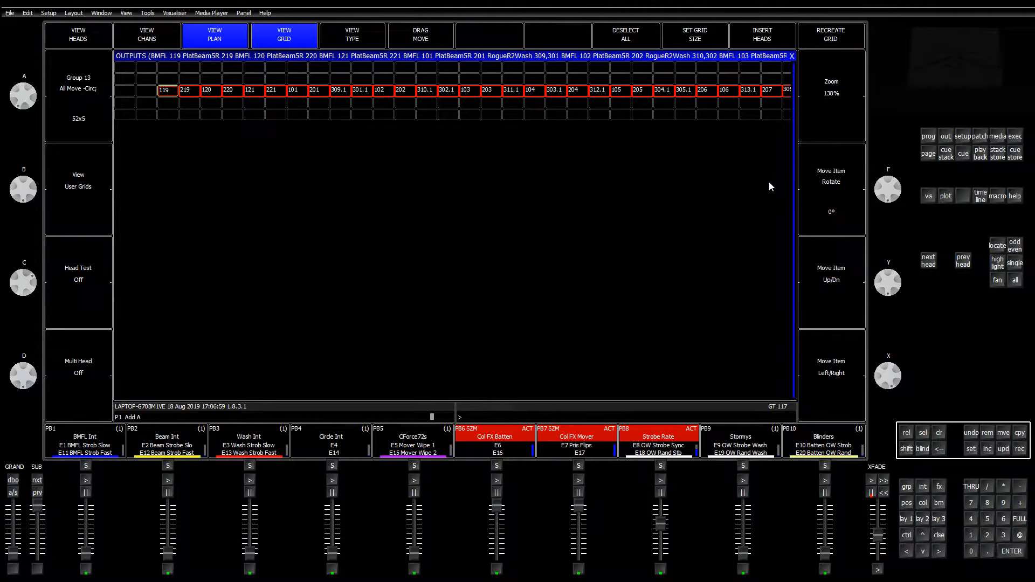
Step along the moved row of heads in both directions to check its placement and the empty cells at each end
{"action": "key", "text": "Right"}
{"action": "key", "text": "Right"}
{"action": "key", "text": "Right"}
{"action": "key", "text": "Right"}
{"action": "key", "text": "Right"}
{"action": "key", "text": "Right"}
{"action": "key", "text": "Right"}
{"action": "key", "text": "Right"}
{"action": "key", "text": "Right"}
{"action": "key", "text": "Right"}
{"action": "key", "text": "Right"}
{"action": "key", "text": "Right"}
{"action": "key", "text": "Right"}
{"action": "key", "text": "Right"}
{"action": "key", "text": "Right"}
{"action": "key", "text": "Right"}
{"action": "key", "text": "Right"}
{"action": "key", "text": "Right"}
{"action": "key", "text": "Right"}
{"action": "key", "text": "Right"}
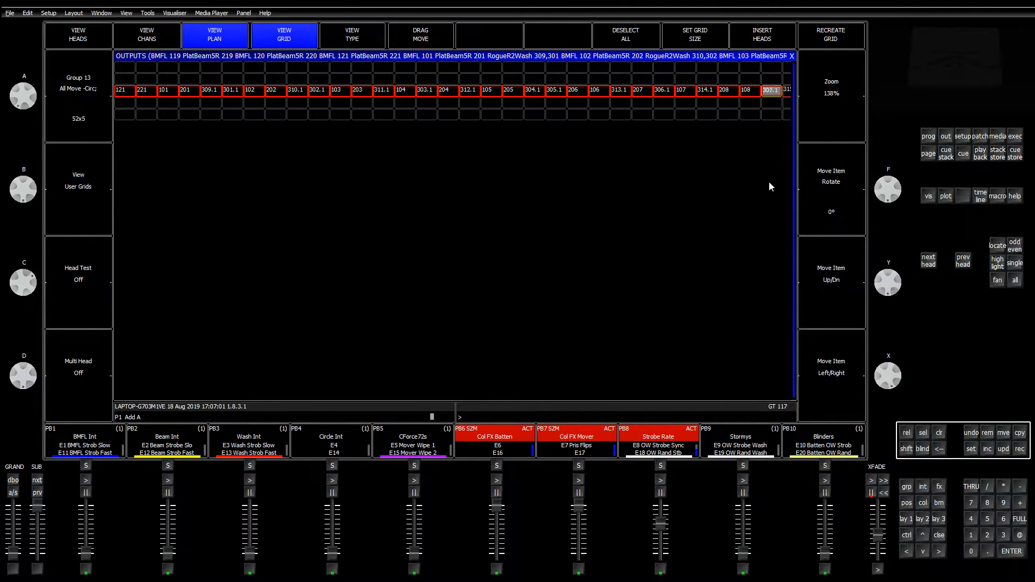
{"action": "key", "text": "Right"}
{"action": "key", "text": "Right"}
{"action": "key", "text": "Right"}
{"action": "key", "text": "Right"}
{"action": "key", "text": "Right"}
{"action": "key", "text": "Right"}
{"action": "key", "text": "Right"}
{"action": "key", "text": "Right"}
{"action": "key", "text": "Right"}
{"action": "key", "text": "Right"}
{"action": "key", "text": "Right"}
{"action": "key", "text": "Right"}
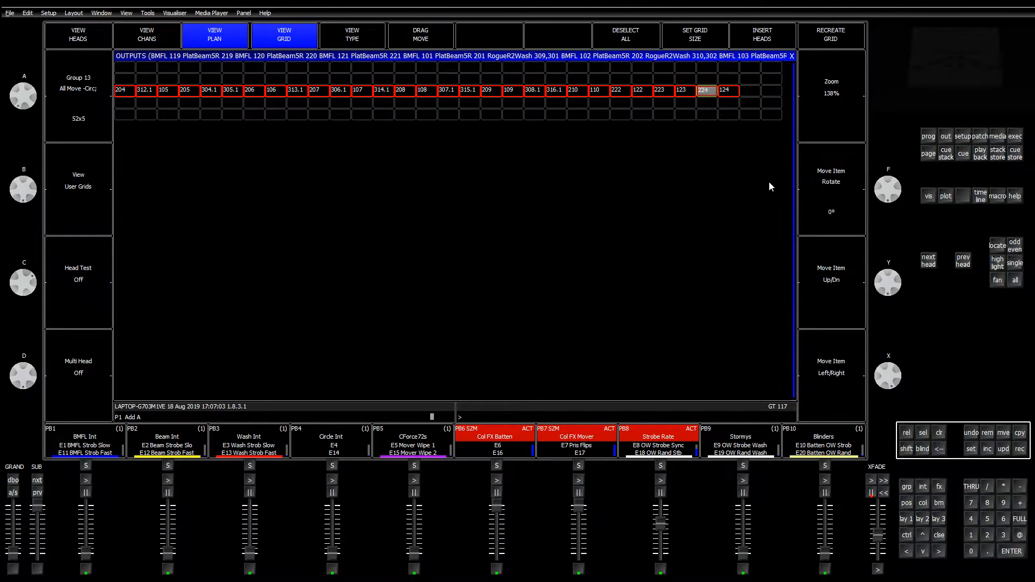
{"action": "key", "text": "Left"}
{"action": "key", "text": "Left"}
{"action": "key", "text": "Left"}
{"action": "key", "text": "Left"}
{"action": "key", "text": "Left"}
{"action": "key", "text": "Left"}
{"action": "key", "text": "Left"}
{"action": "key", "text": "Left"}
{"action": "key", "text": "Left"}
{"action": "key", "text": "Left"}
{"action": "key", "text": "Left"}
{"action": "key", "text": "Left"}
{"action": "key", "text": "Left"}
{"action": "key", "text": "Left"}
{"action": "key", "text": "Left"}
{"action": "key", "text": "Left"}
{"action": "key", "text": "Left"}
{"action": "key", "text": "Left"}
{"action": "key", "text": "Left"}
{"action": "key", "text": "Left"}
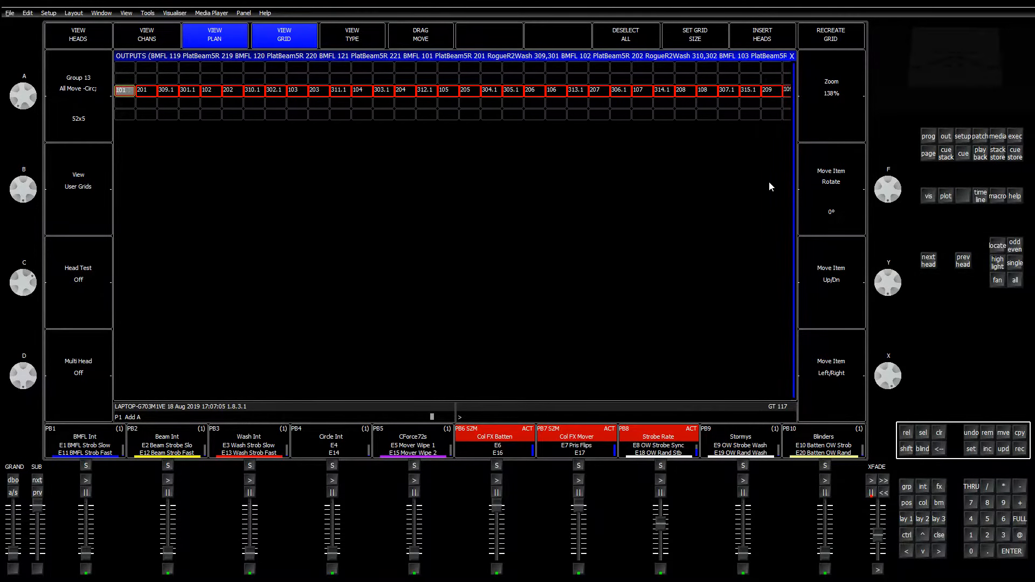
{"action": "key", "text": "Left"}
{"action": "key", "text": "Left"}
{"action": "key", "text": "Left"}
{"action": "key", "text": "Left"}
{"action": "key", "text": "Left"}
{"action": "key", "text": "Left"}
{"action": "key", "text": "Left"}
{"action": "key", "text": "Left"}
{"action": "key", "text": "Right"}
{"action": "key", "text": "Right"}
{"action": "key", "text": "Right"}
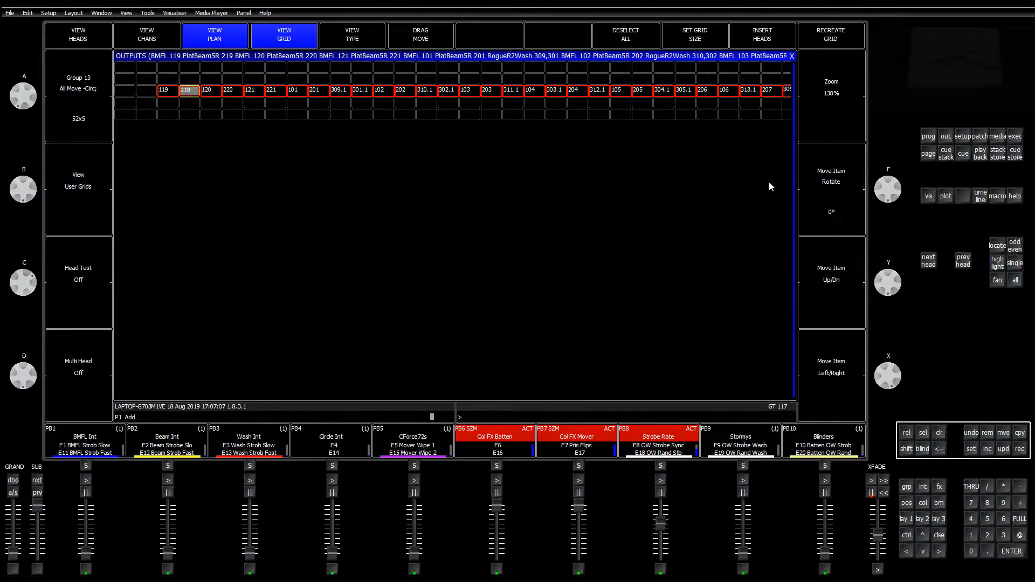
{"action": "key", "text": "Left"}
{"action": "key", "text": "Left"}
{"action": "key", "text": "Right"}
{"action": "key", "text": "Left"}
Select the All Move -Circ; group and add the linevert pixel map effect to its Int attribute
{"action": "left_click", "coordinate": [905, 519]}
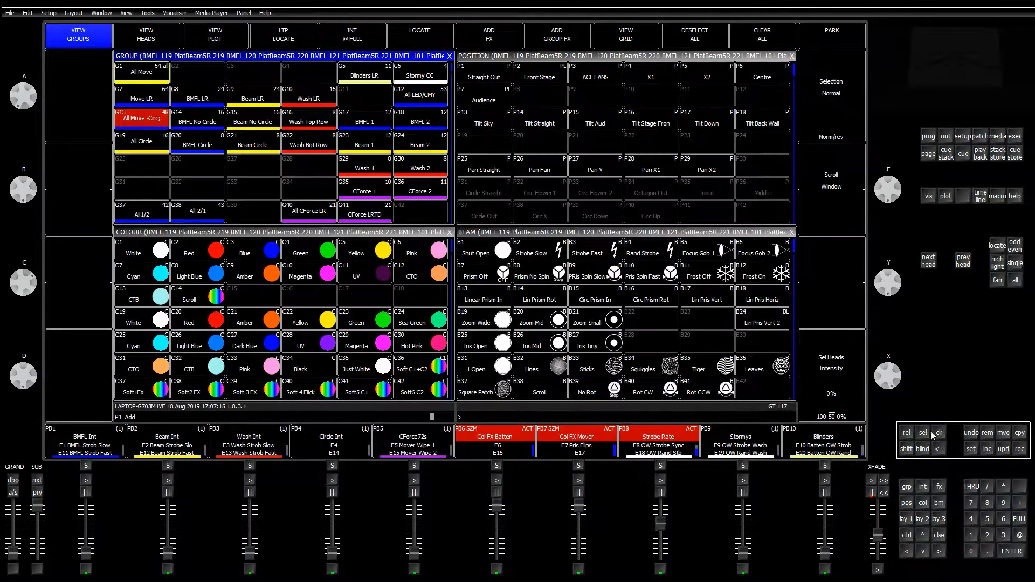
{"action": "left_click", "coordinate": [150, 122]}
{"action": "left_click", "coordinate": [501, 37]}
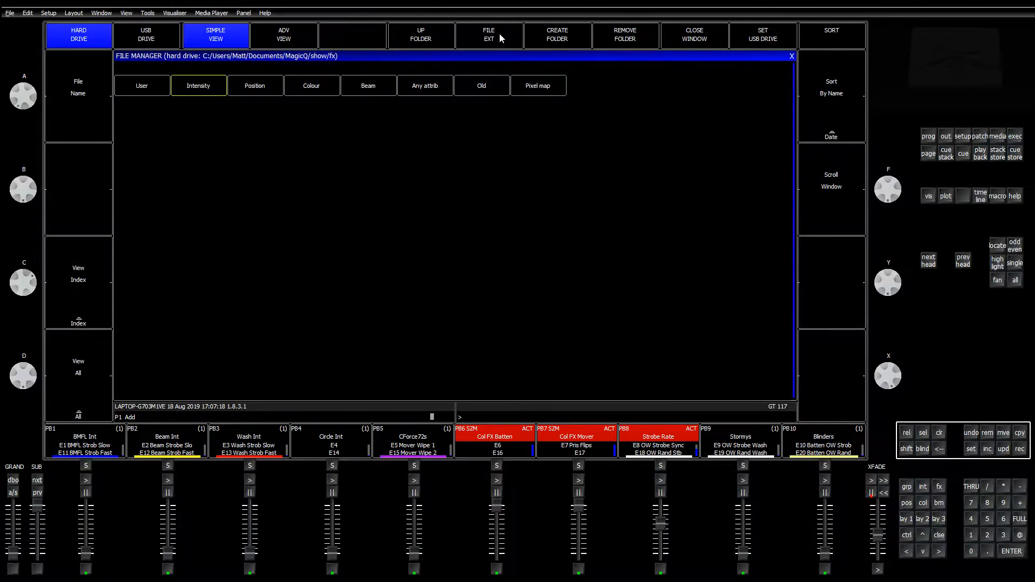
{"action": "left_click", "coordinate": [542, 90]}
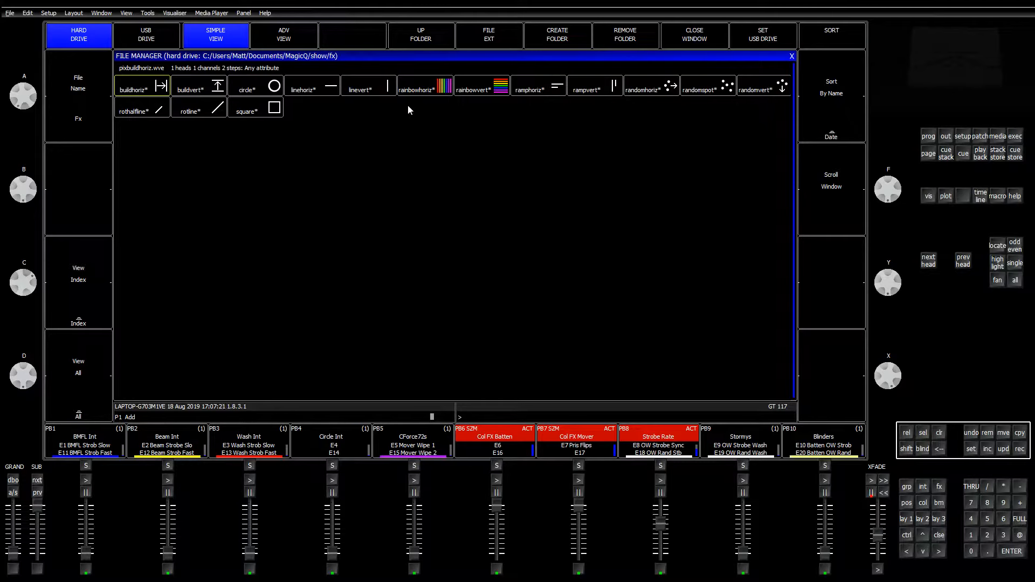
{"action": "double_click", "coordinate": [377, 89]}
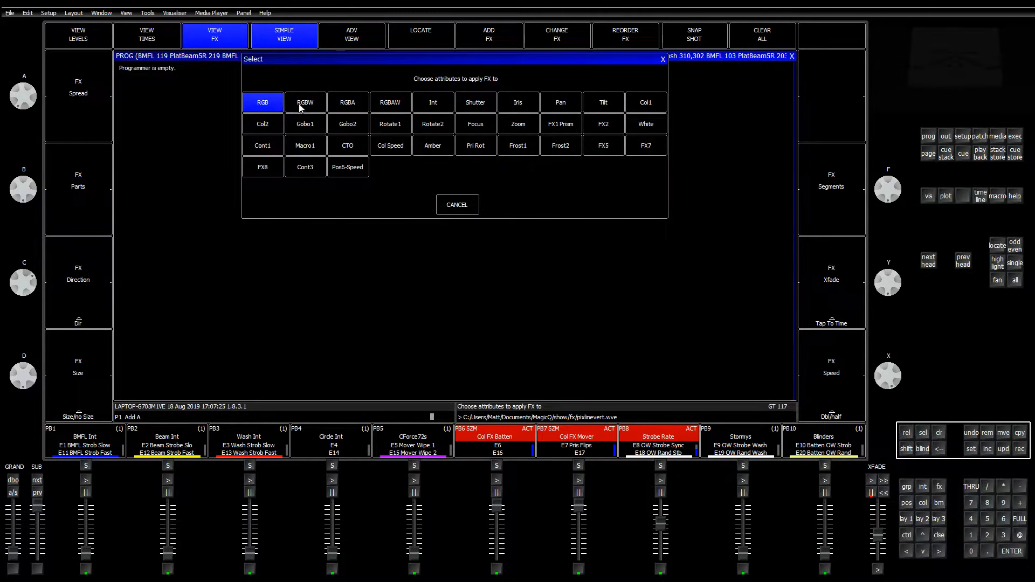
{"action": "left_click", "coordinate": [426, 103]}
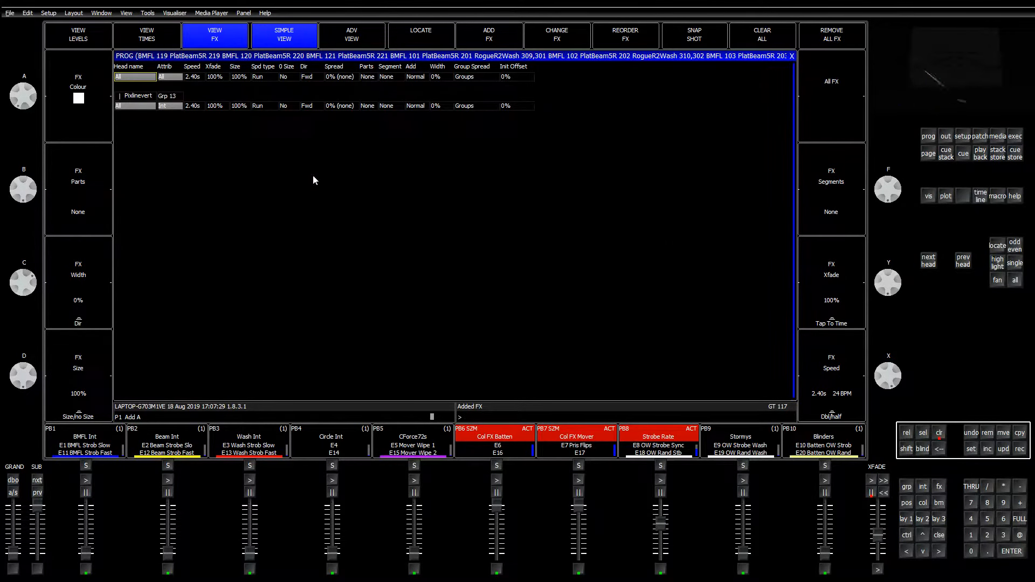
Set the pixel map effect's direction to Bounce and its width to 10%
{"action": "left_click", "coordinate": [316, 77]}
{"action": "left_click", "coordinate": [521, 158]}
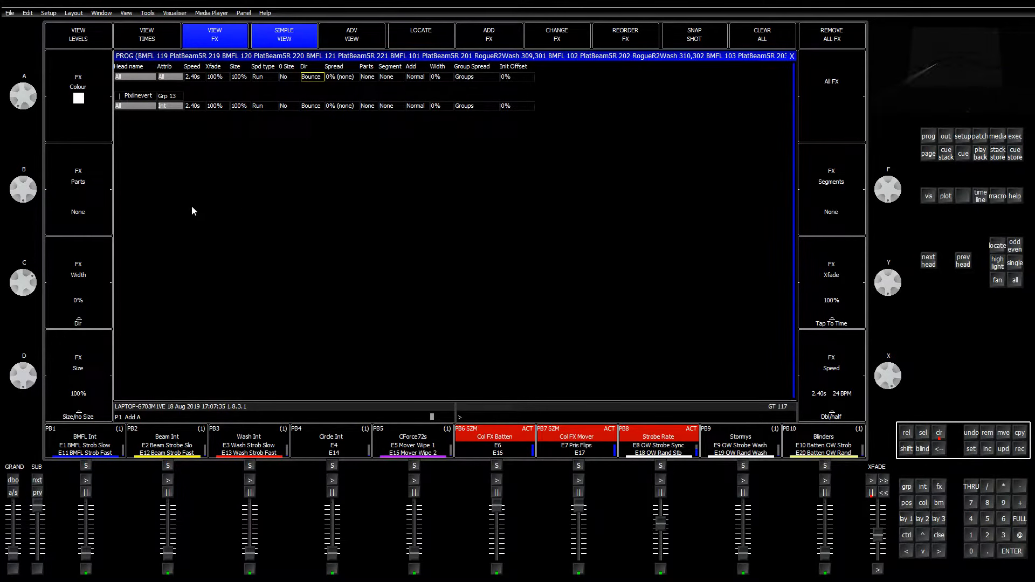
{"action": "left_click_drag", "start_coordinate": [24, 275], "coordinate": [76, 311]}
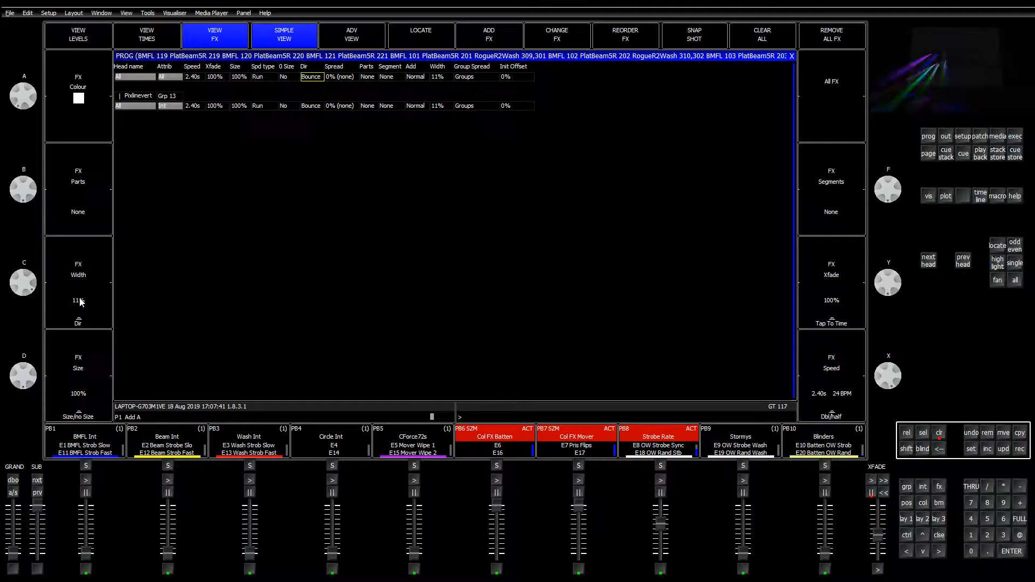
{"action": "left_click_drag", "start_coordinate": [79, 302], "coordinate": [89, 303]}
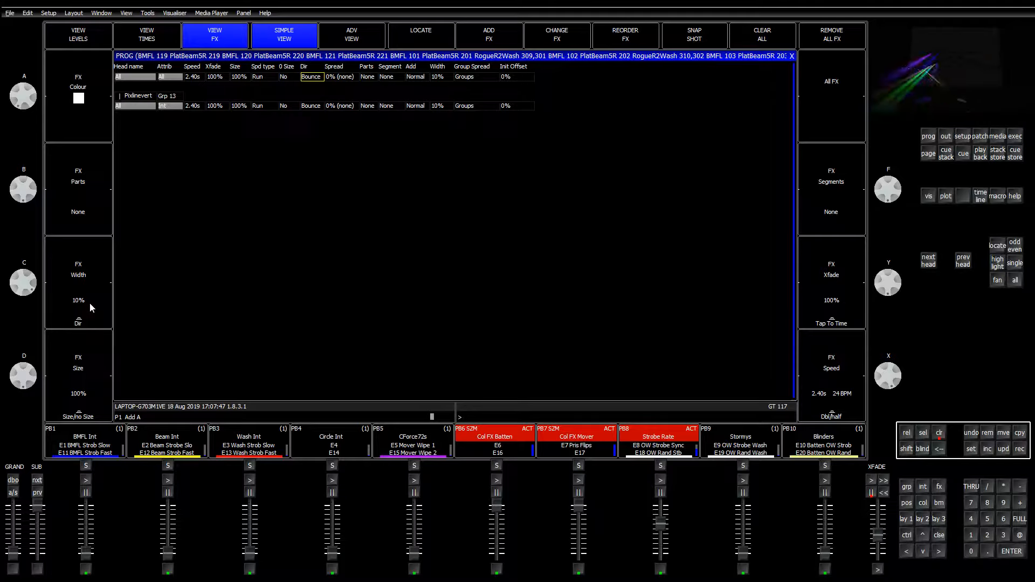
Reopen the head grid of the All Move -Circ; group in the outputs plan
{"action": "left_click", "coordinate": [962, 136]}
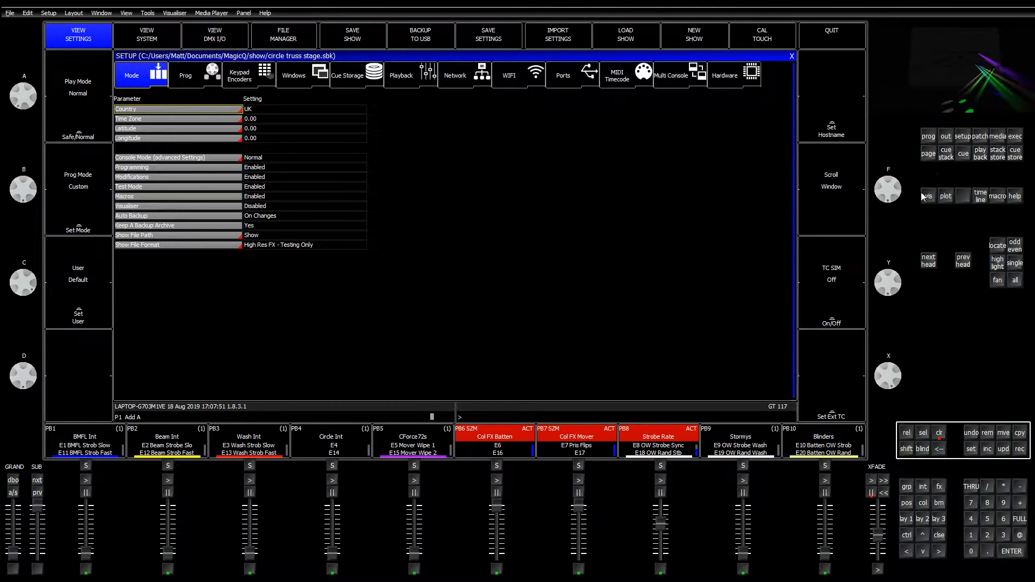
{"action": "left_click", "coordinate": [910, 517]}
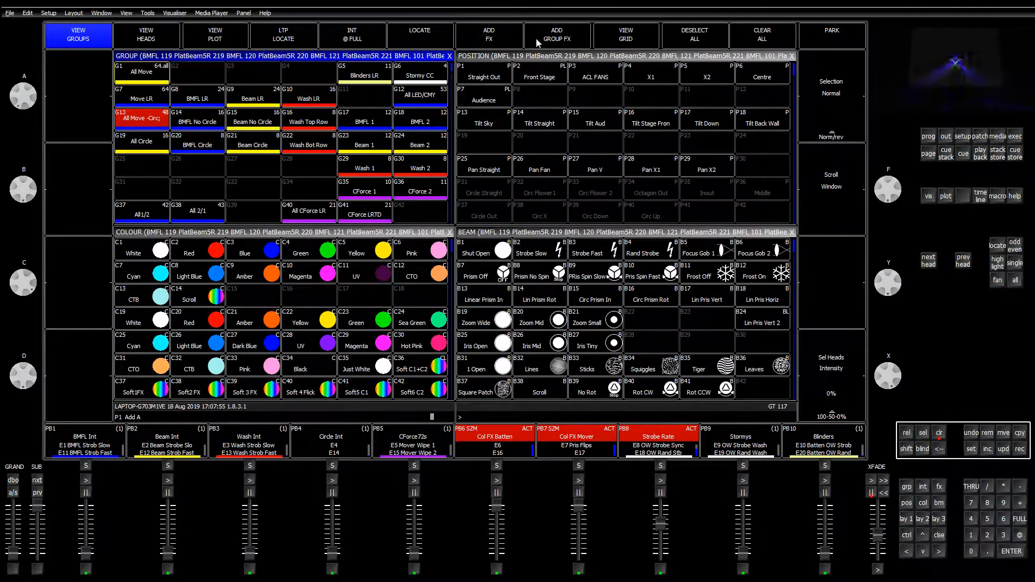
{"action": "left_click", "coordinate": [624, 37]}
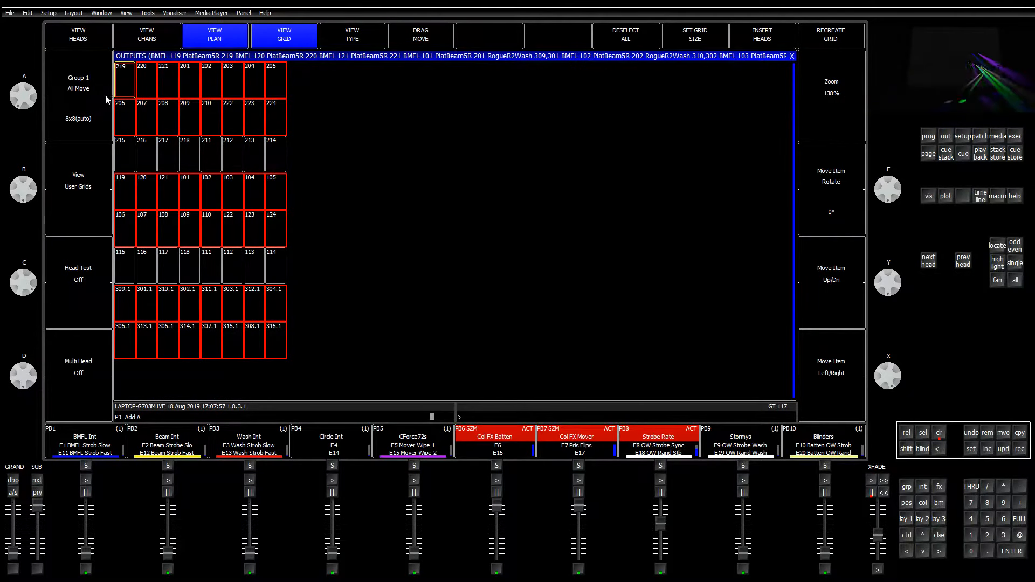
{"action": "left_click", "coordinate": [89, 112]}
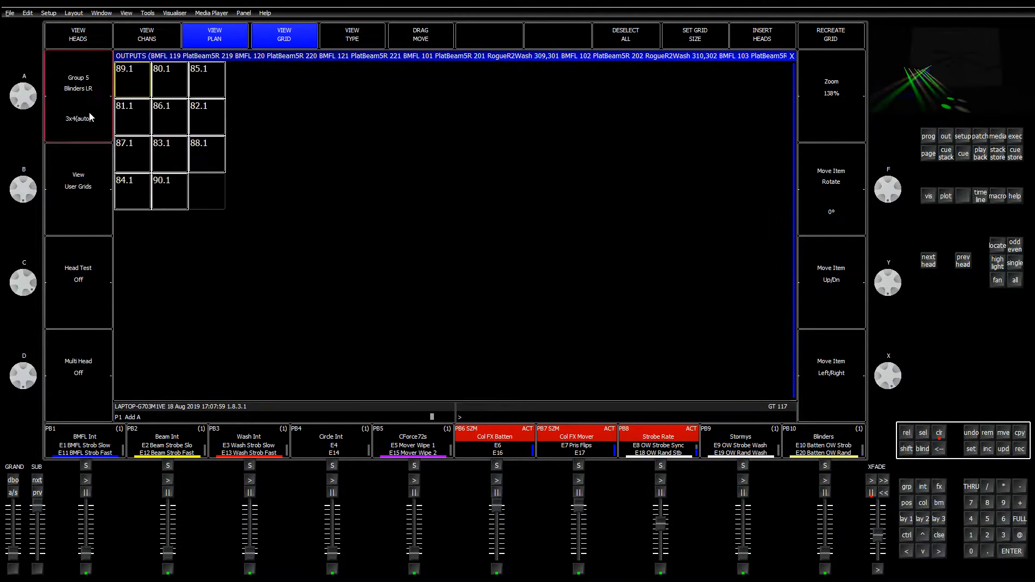
{"action": "left_click", "coordinate": [89, 112]}
{"action": "left_click", "coordinate": [88, 112]}
{"action": "left_click", "coordinate": [89, 112]}
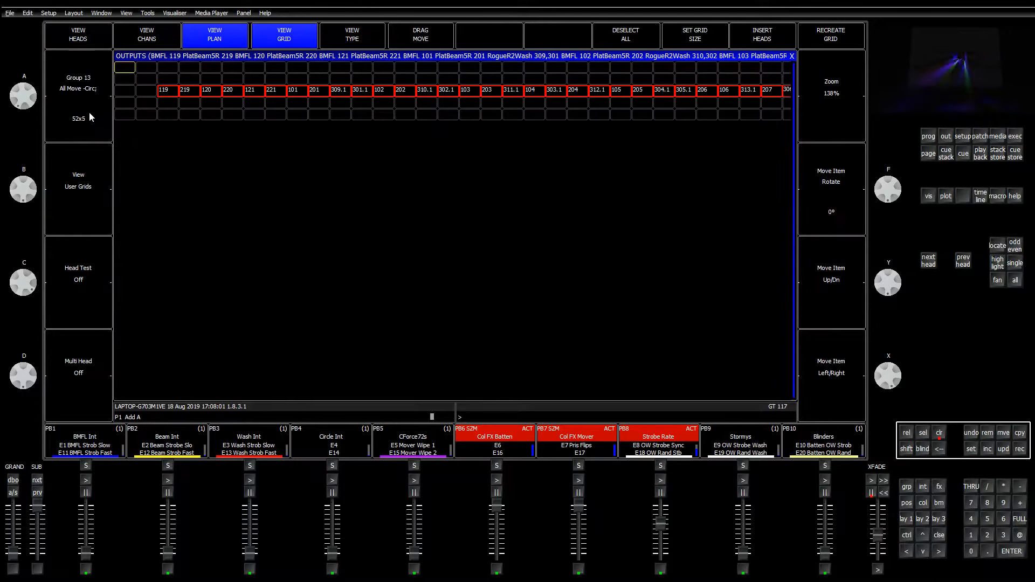
Set the All Move -Circ; group's grid size to 60/5
{"action": "left_click", "coordinate": [699, 39]}
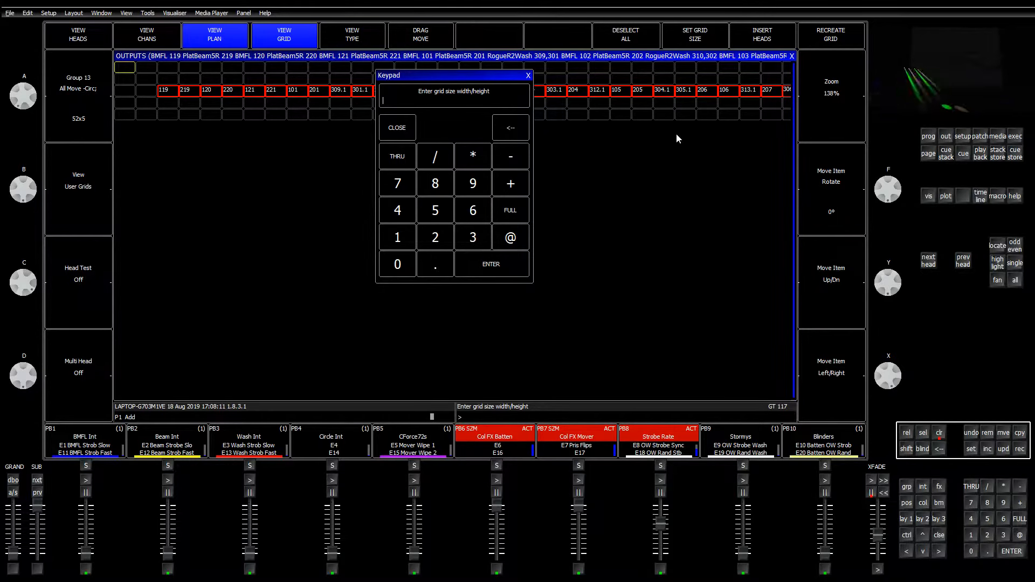
{"action": "type", "text": "60/5"}
{"action": "key", "text": "Return"}
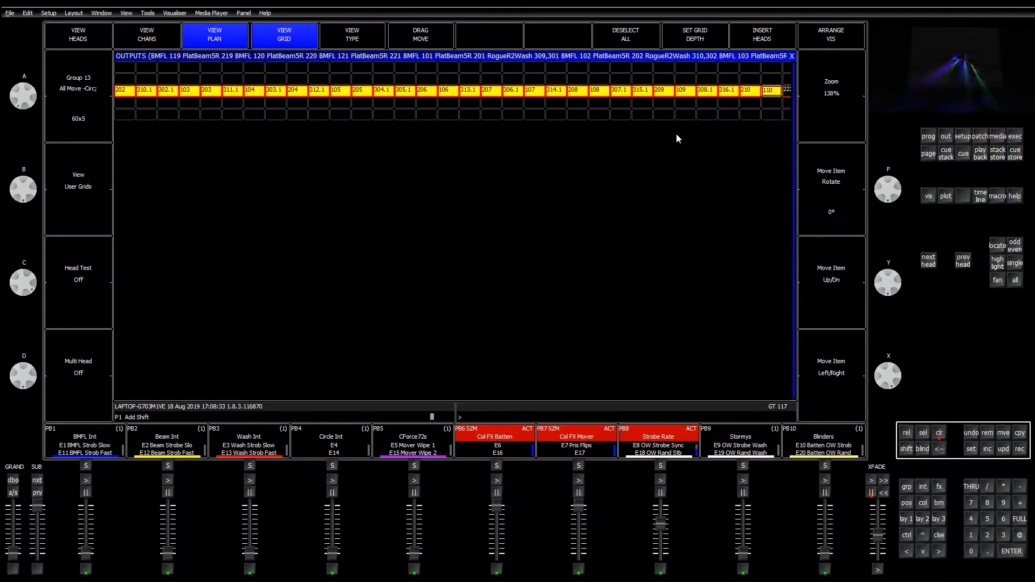
Select the whole row of heads from 119 to 124 and move it to start at the seventh column of the third row
{"action": "key", "text": "shift+Left"}
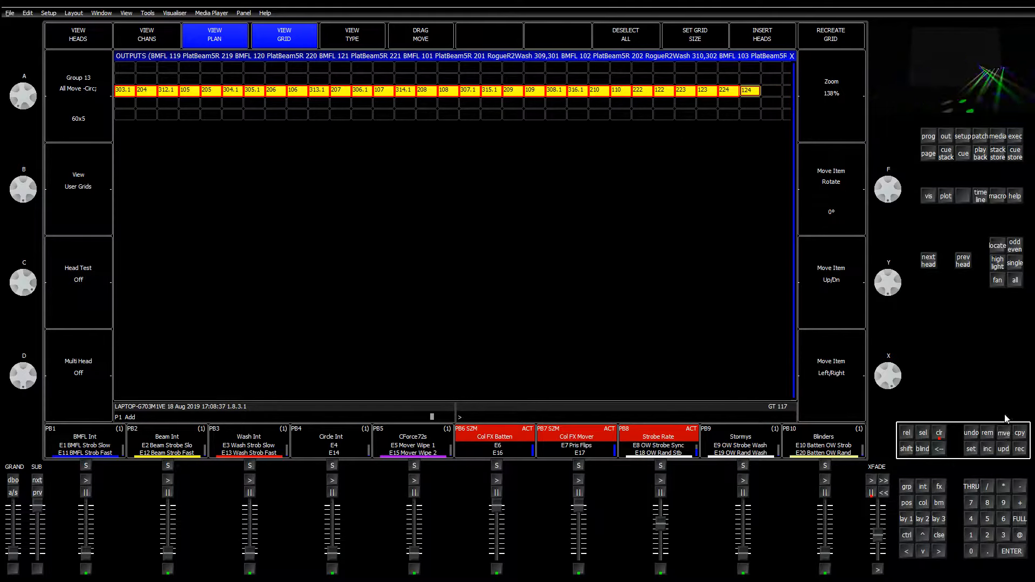
{"action": "left_click", "coordinate": [1004, 432]}
{"action": "key", "text": "Left"}
{"action": "key", "text": "Left"}
{"action": "key", "text": "Left"}
{"action": "key", "text": "Left"}
{"action": "key", "text": "Left"}
{"action": "key", "text": "Left"}
{"action": "key", "text": "Left"}
{"action": "key", "text": "Left"}
{"action": "key", "text": "Left"}
{"action": "key", "text": "Left"}
{"action": "key", "text": "Left"}
{"action": "key", "text": "Left"}
{"action": "key", "text": "Left"}
{"action": "key", "text": "Left"}
{"action": "key", "text": "Left"}
{"action": "key", "text": "Left"}
{"action": "key", "text": "Left"}
{"action": "key", "text": "Left"}
{"action": "key", "text": "Left"}
{"action": "key", "text": "Left"}
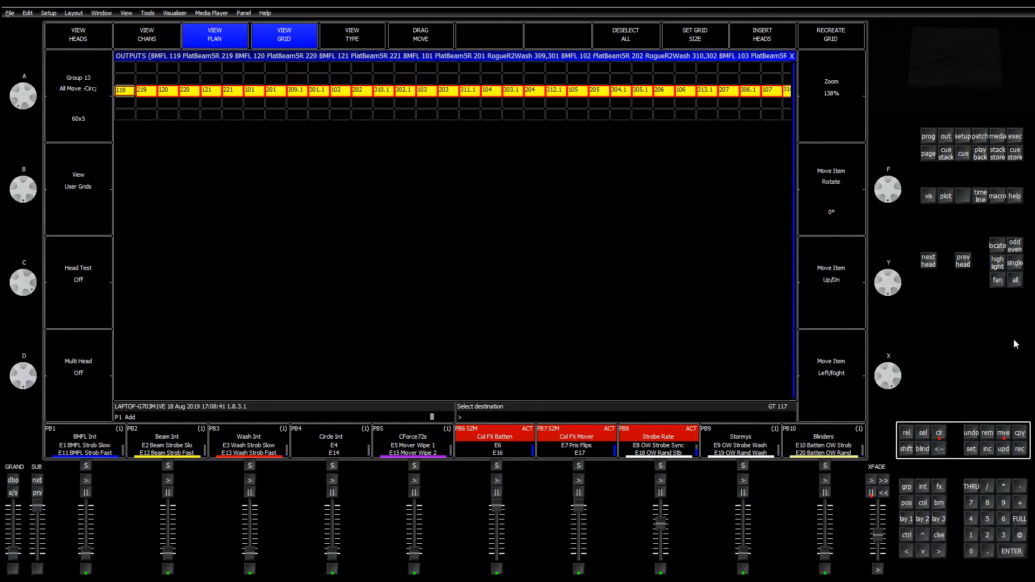
{"action": "key", "text": "Right"}
{"action": "key", "text": "Right"}
{"action": "key", "text": "Right"}
{"action": "key", "text": "Right"}
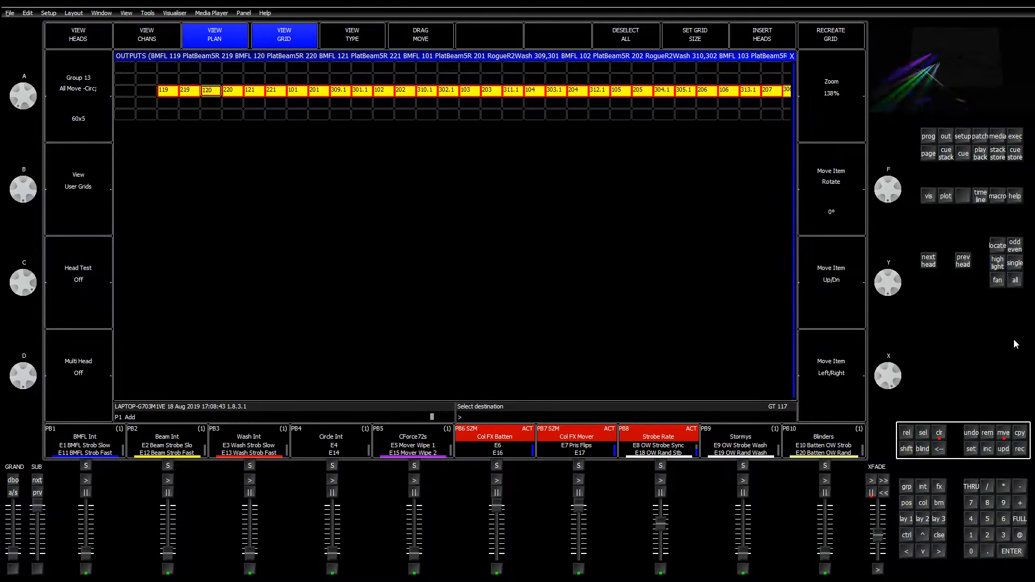
{"action": "key", "text": "Right"}
{"action": "key", "text": "Right"}
{"action": "key", "text": "Right"}
{"action": "key", "text": "Right"}
{"action": "key", "text": "Return"}
Step along the shifted row of heads to the grid's far edge and check the empty cells at each end
{"action": "key", "text": "Right"}
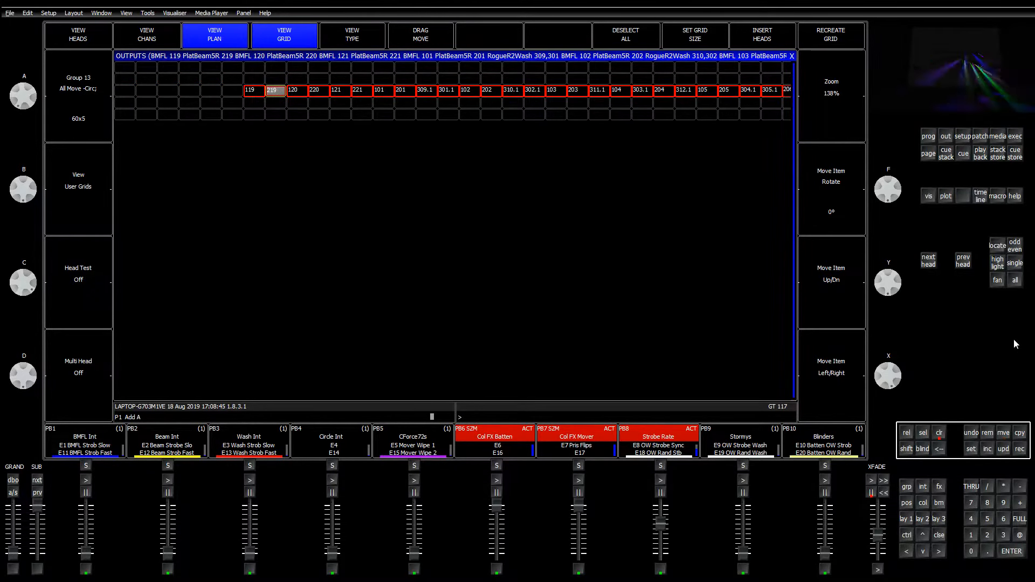
{"action": "key", "text": "Left"}
{"action": "key", "text": "Left"}
{"action": "key", "text": "Left"}
{"action": "key", "text": "Right"}
{"action": "key", "text": "Right"}
{"action": "key", "text": "Right"}
{"action": "key", "text": "Right"}
{"action": "key", "text": "Right"}
{"action": "key", "text": "Right"}
{"action": "key", "text": "Right"}
{"action": "key", "text": "Right"}
{"action": "key", "text": "Right"}
{"action": "key", "text": "Right"}
{"action": "key", "text": "Right"}
{"action": "key", "text": "Right"}
{"action": "key", "text": "Right"}
{"action": "key", "text": "Right"}
{"action": "key", "text": "Right"}
{"action": "key", "text": "Right"}
{"action": "key", "text": "Right"}
{"action": "key", "text": "Right"}
{"action": "key", "text": "Right"}
{"action": "key", "text": "Right"}
{"action": "key", "text": "Right"}
{"action": "key", "text": "Right"}
{"action": "key", "text": "Right"}
{"action": "key", "text": "Right"}
{"action": "key", "text": "Right"}
{"action": "key", "text": "Right"}
{"action": "key", "text": "Right"}
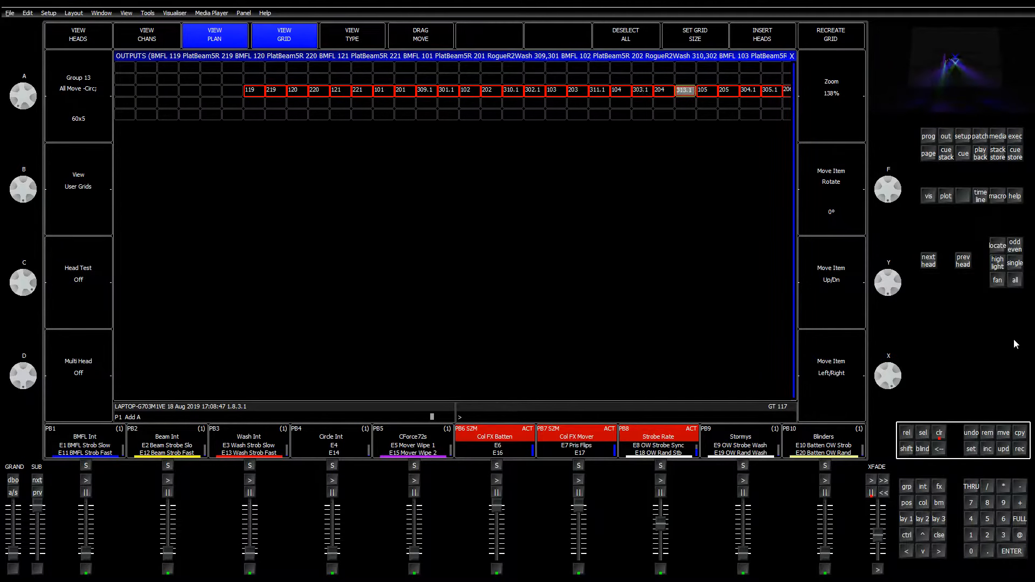
{"action": "key", "text": "Right"}
{"action": "key", "text": "Right"}
{"action": "key", "text": "Right"}
{"action": "key", "text": "Right"}
{"action": "key", "text": "Right"}
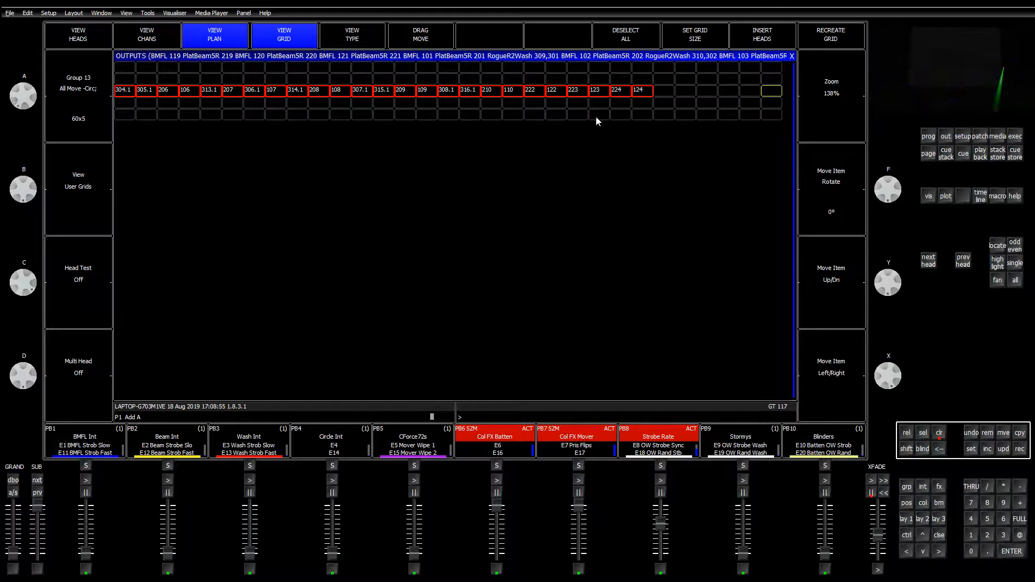
Set the grid size to 64/5 and move the row of heads 119 to 124 to start at the third row's ninth column
{"action": "left_click", "coordinate": [695, 35]}
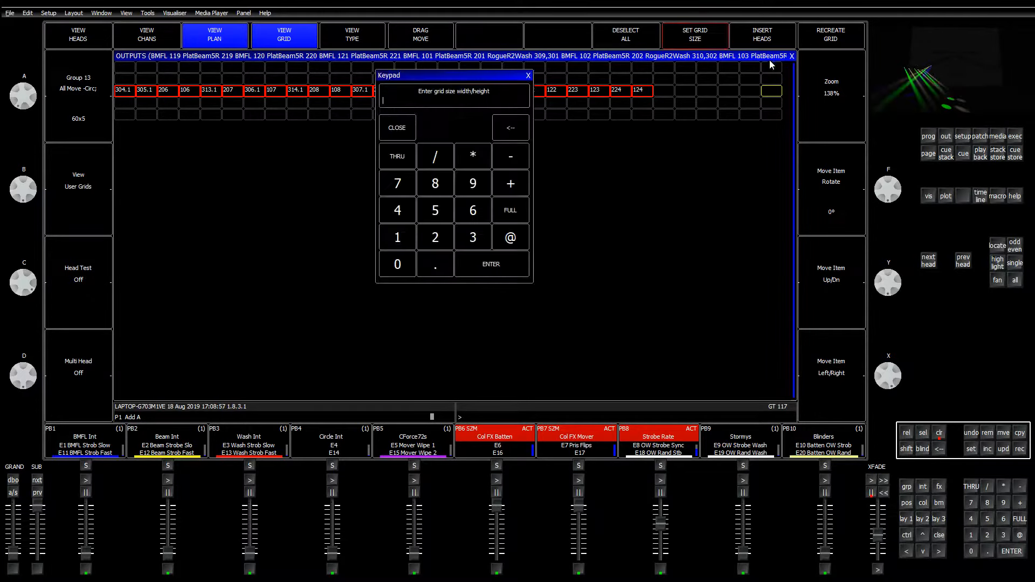
{"action": "type", "text": "64/5"}
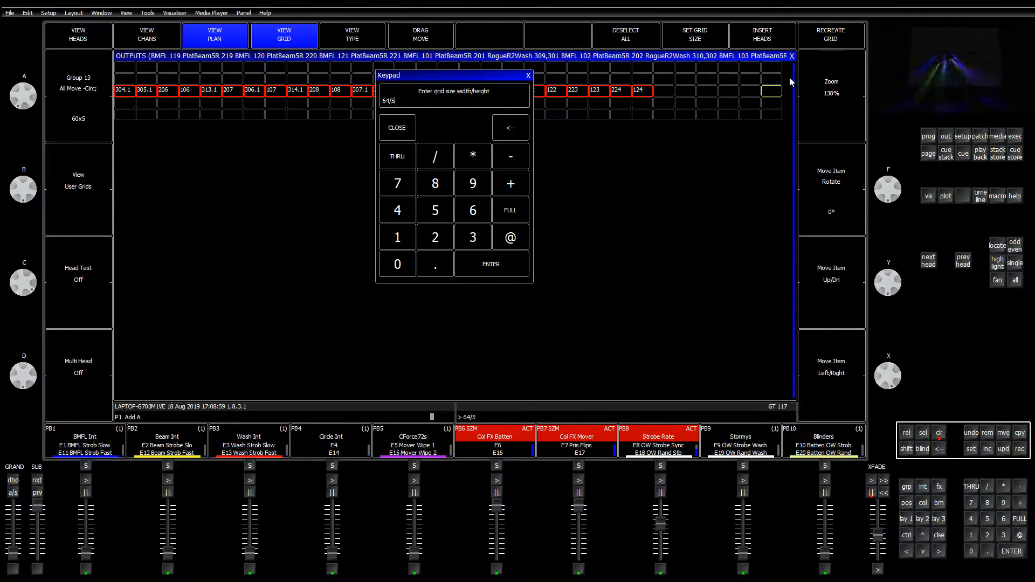
{"action": "key", "text": "Return"}
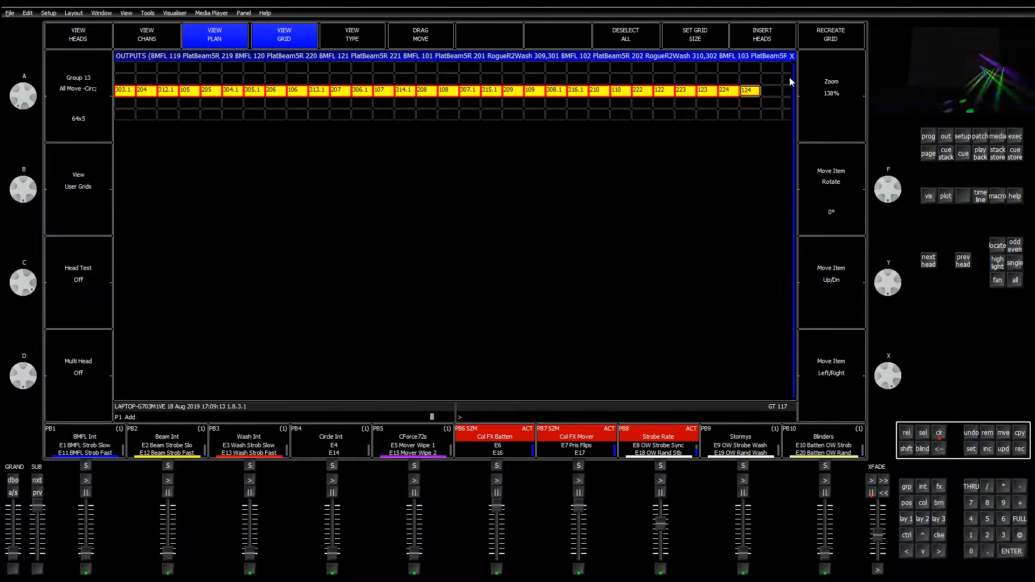
{"action": "left_click", "coordinate": [1004, 434]}
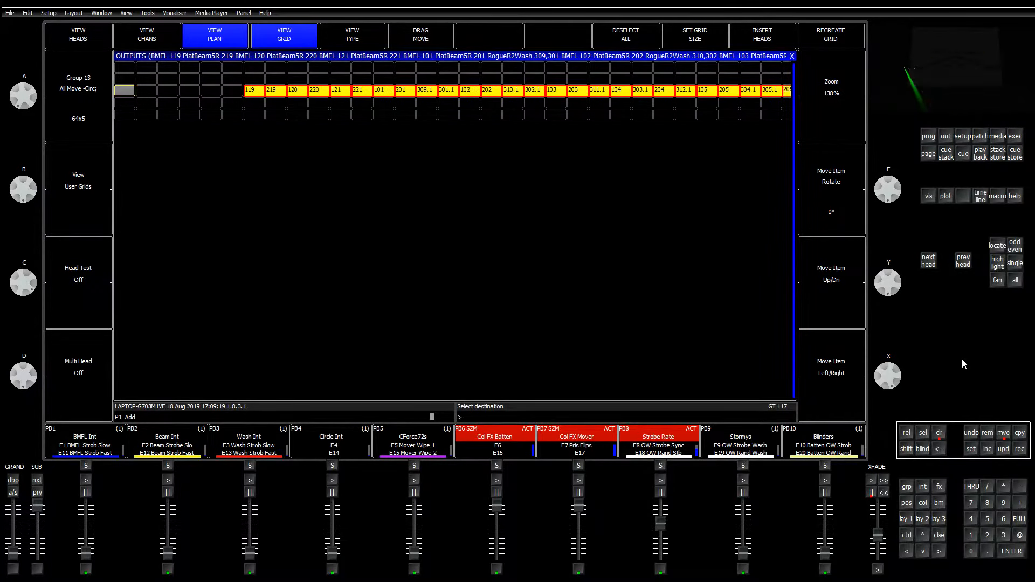
{"action": "key", "text": "Return"}
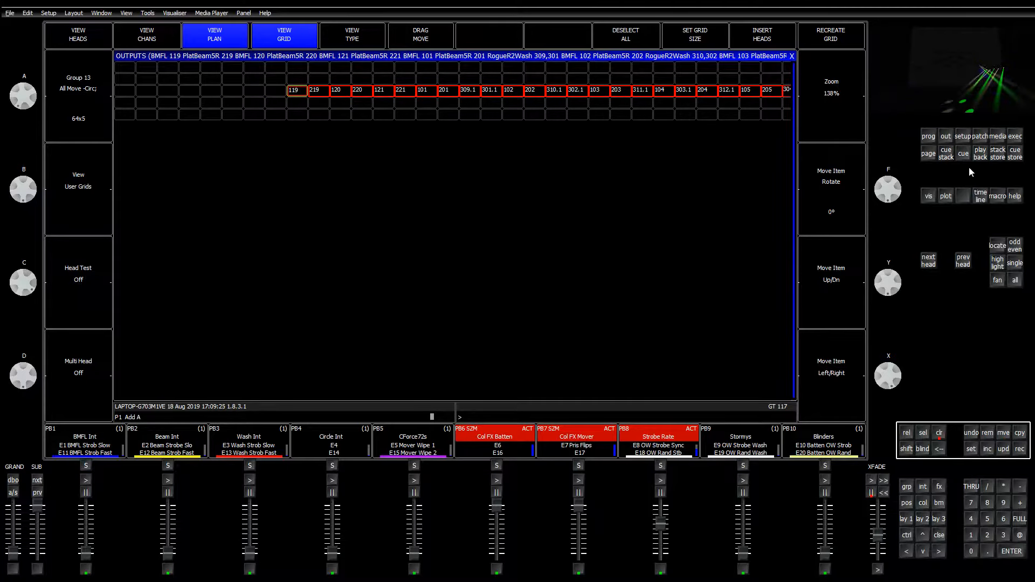
Return to the programmed effect and try its speed at 4.80s and at 1.20s
{"action": "left_click", "coordinate": [931, 135]}
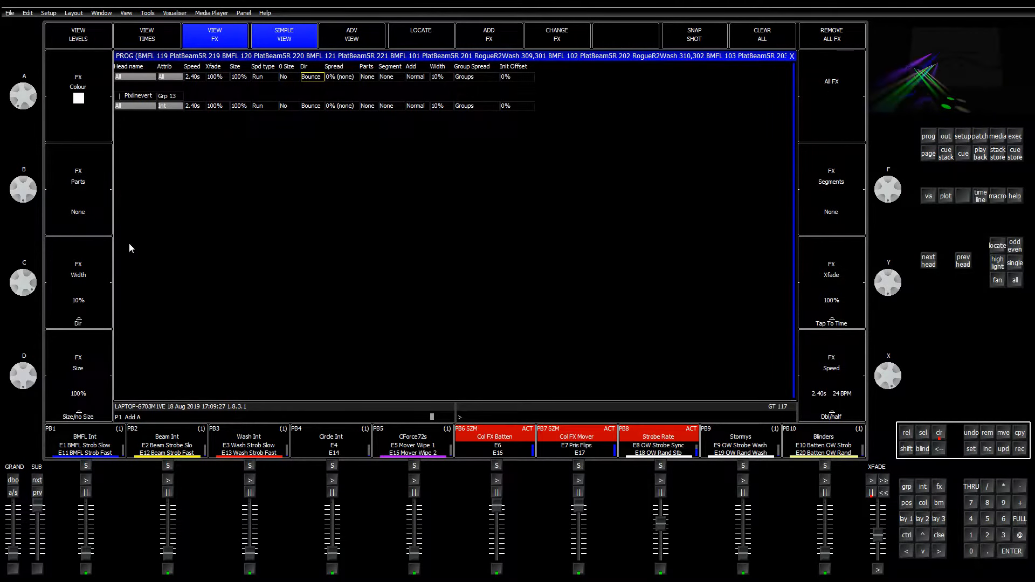
{"action": "scroll", "coordinate": [853, 369], "scroll_direction": "down", "scroll_amount": 2}
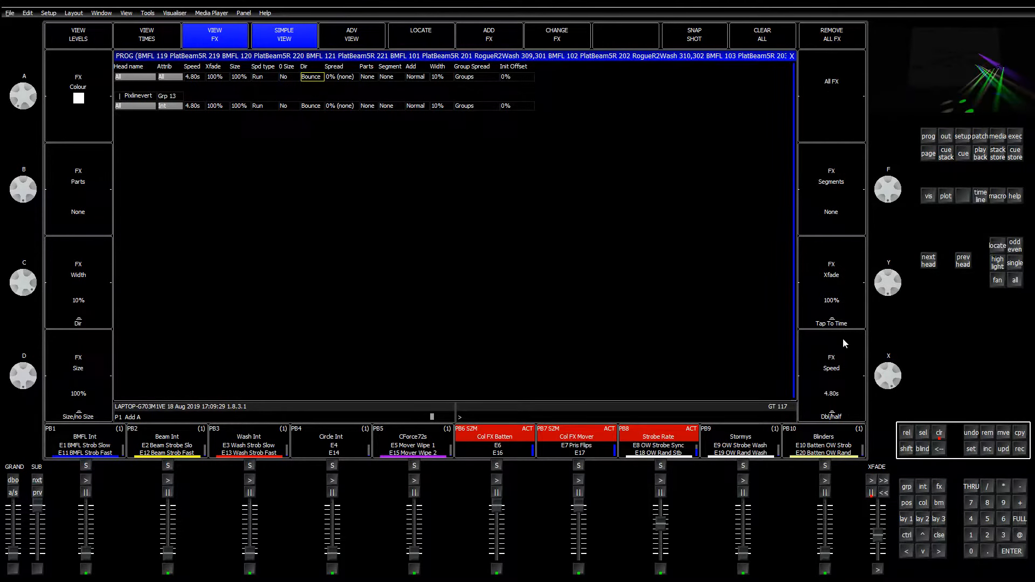
{"action": "scroll", "coordinate": [843, 338], "scroll_direction": "up", "scroll_amount": 2}
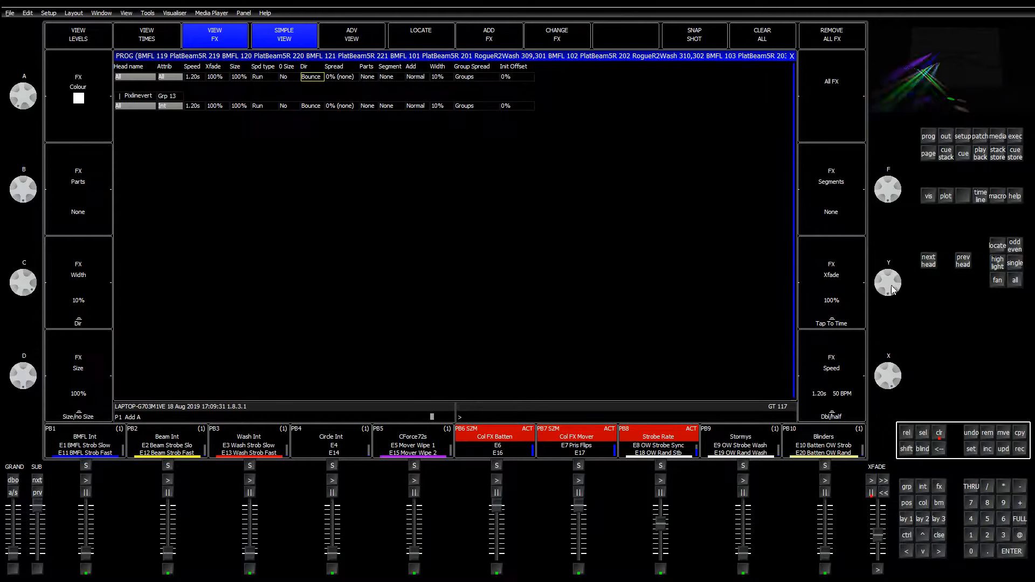
Try faster effect speeds with tap-to-time, ending at 0.15s, and clear the programmer
{"action": "left_click", "coordinate": [833, 291]}
{"action": "left_click", "coordinate": [836, 285]}
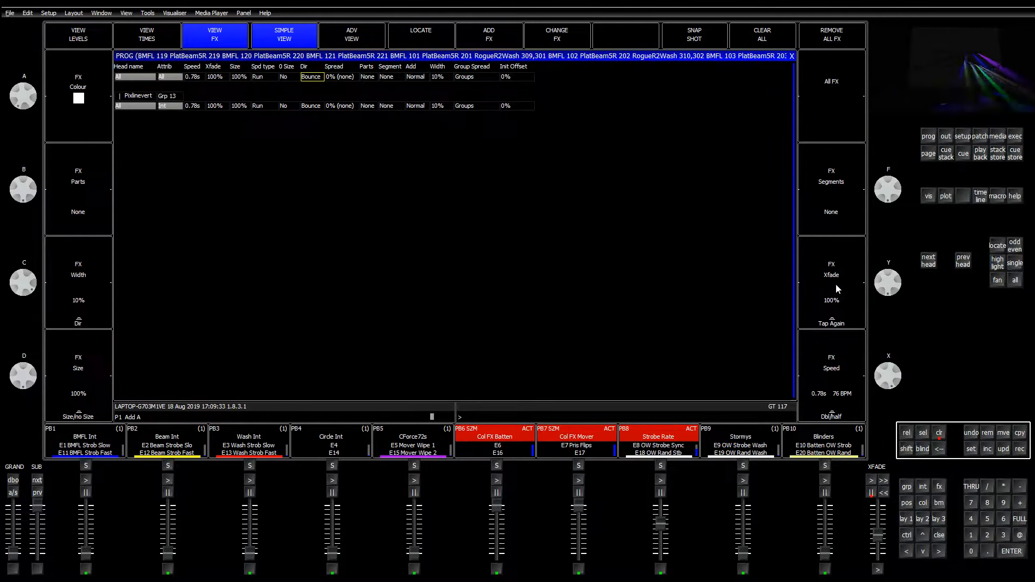
{"action": "left_click", "coordinate": [836, 284]}
{"action": "left_click", "coordinate": [836, 284]}
{"action": "left_click", "coordinate": [835, 284]}
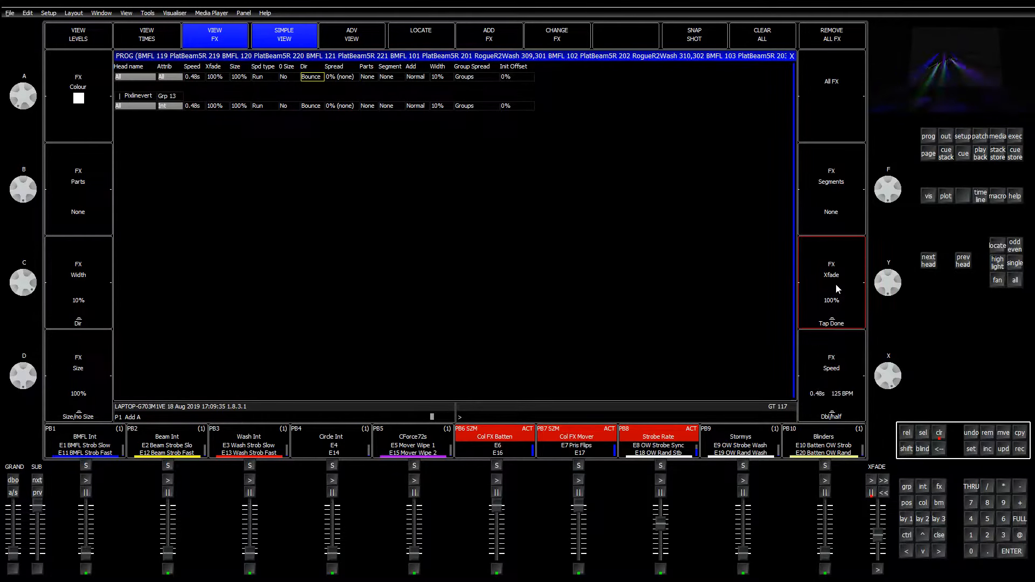
{"action": "left_click", "coordinate": [836, 284]}
{"action": "left_click", "coordinate": [836, 284]}
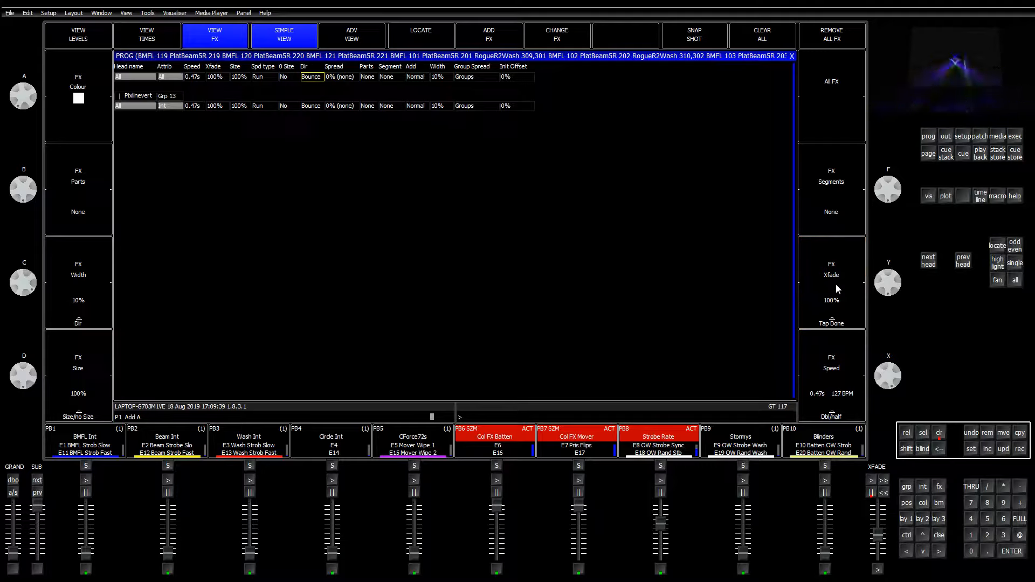
{"action": "left_click", "coordinate": [836, 284]}
{"action": "left_click", "coordinate": [836, 284]}
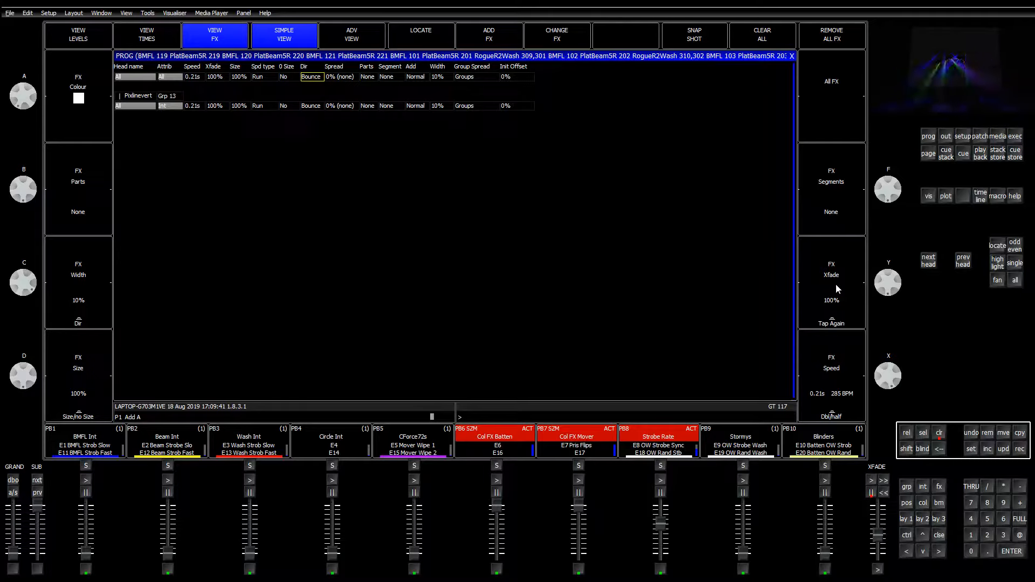
{"action": "left_click", "coordinate": [836, 284]}
{"action": "left_click", "coordinate": [835, 284]}
{"action": "left_click", "coordinate": [835, 284]}
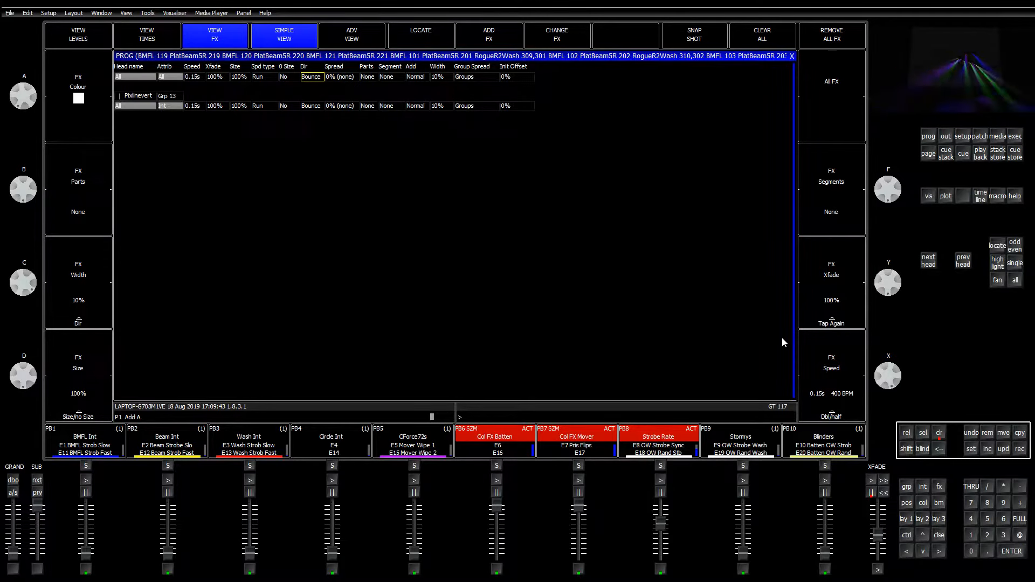
{"action": "left_click", "coordinate": [939, 432]}
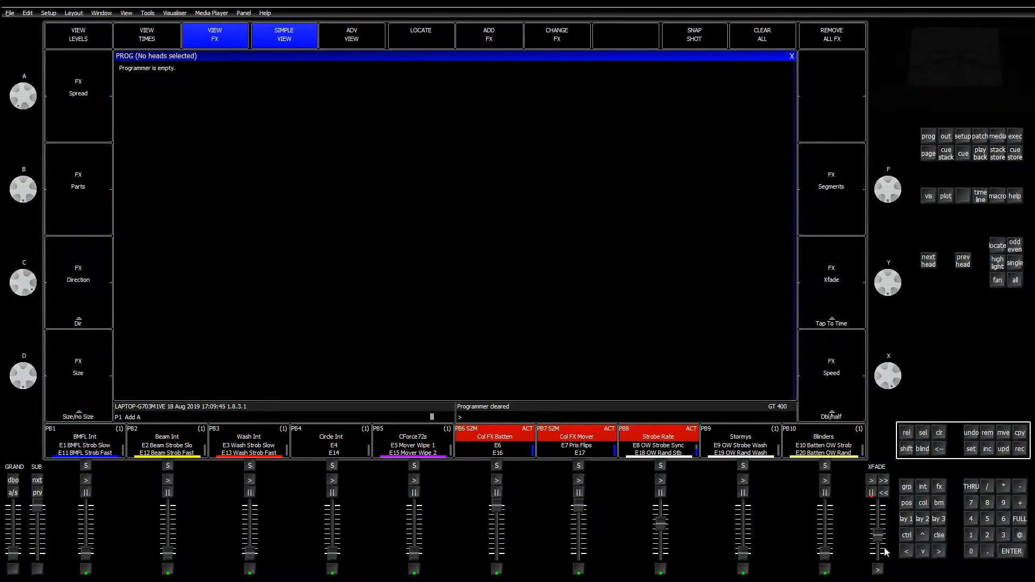
Select group All Move -Circ; and add the pixlinevert pixel map group effect on Int with a width of 16%
{"action": "left_click", "coordinate": [905, 521]}
{"action": "left_click", "coordinate": [143, 120]}
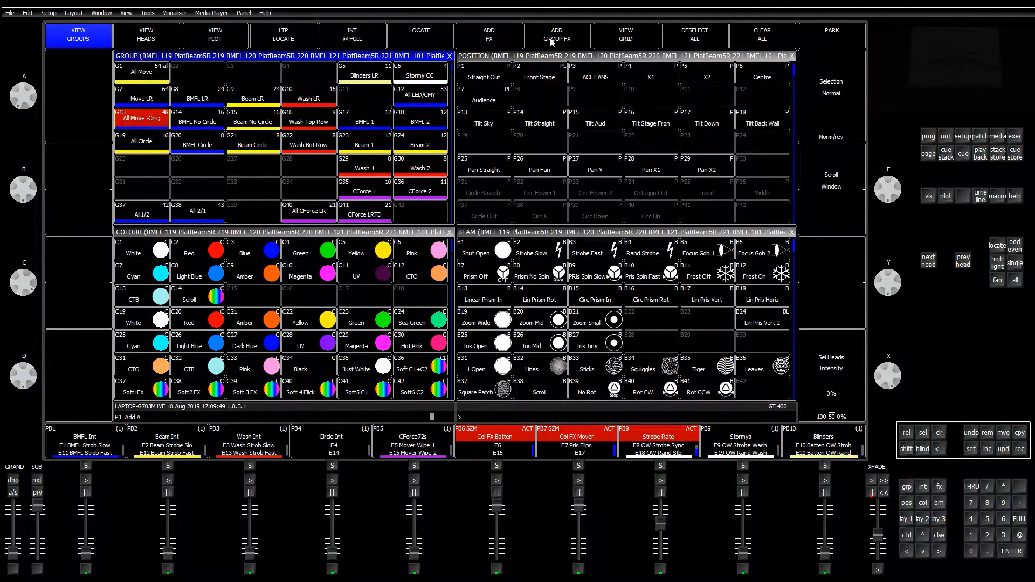
{"action": "left_click", "coordinate": [552, 43]}
{"action": "left_click", "coordinate": [538, 87]}
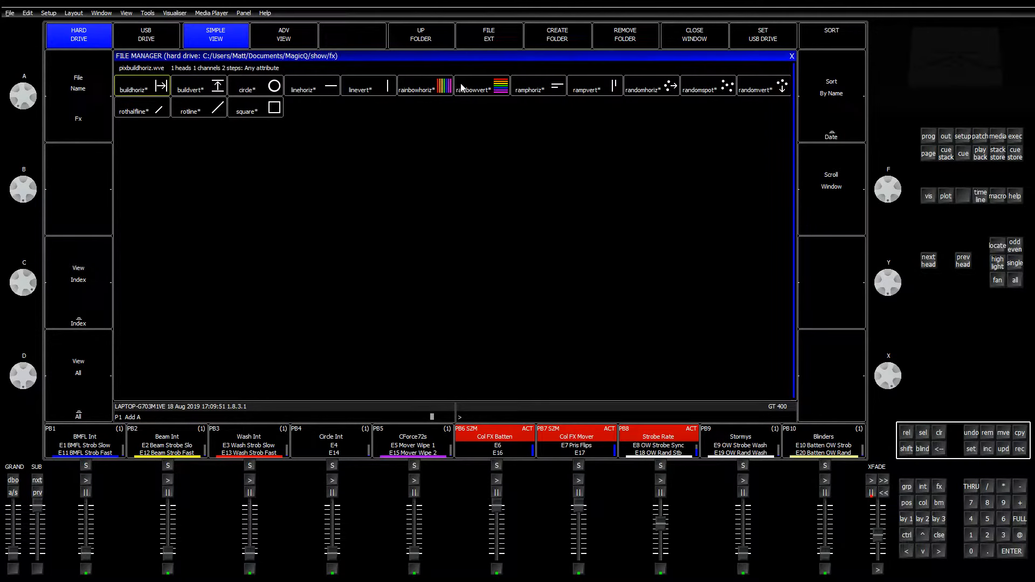
{"action": "left_click", "coordinate": [376, 86]}
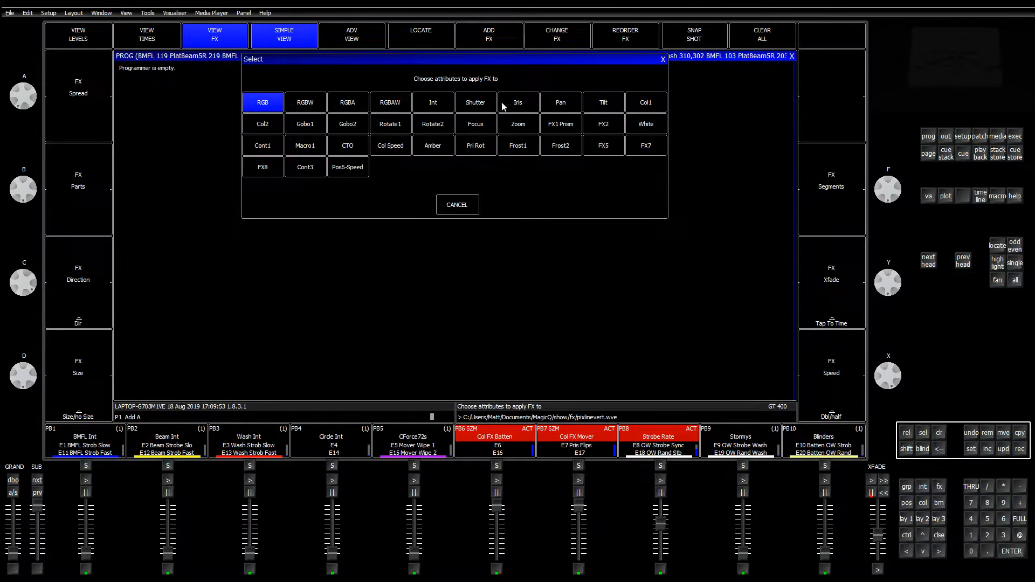
{"action": "left_click", "coordinate": [442, 105]}
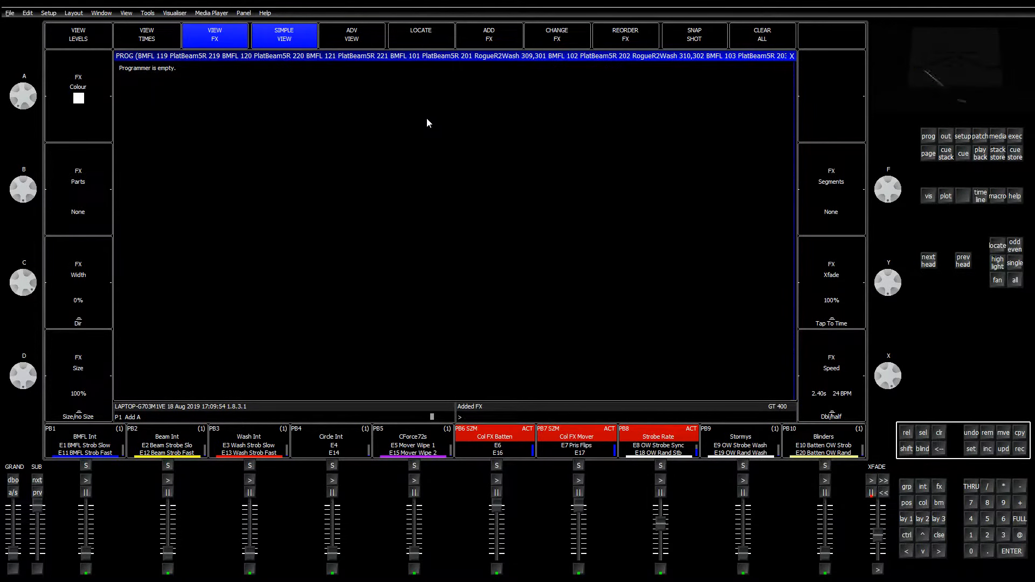
{"action": "left_click_drag", "start_coordinate": [23, 282], "coordinate": [28, 314]}
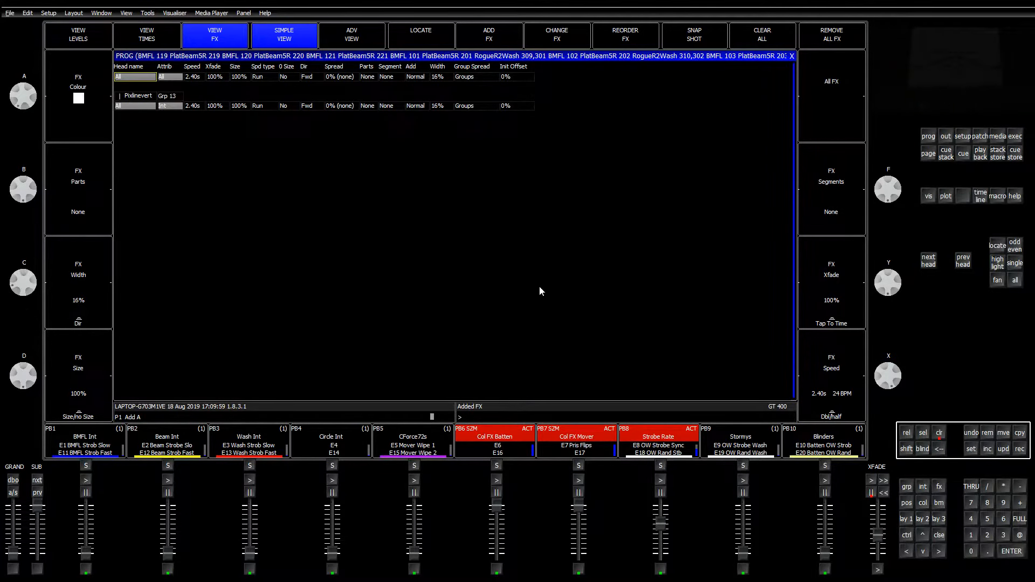
Tap the group effect's speed to 0.47s and set its direction to Bounce
{"action": "left_click", "coordinate": [845, 274]}
{"action": "left_click", "coordinate": [845, 274]}
{"action": "left_click", "coordinate": [844, 274]}
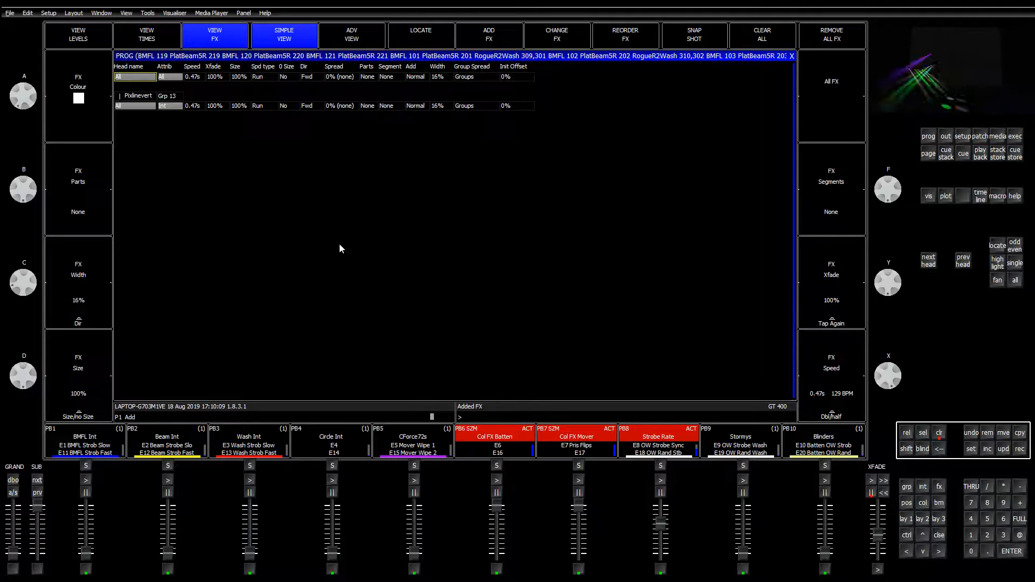
{"action": "left_click", "coordinate": [320, 77]}
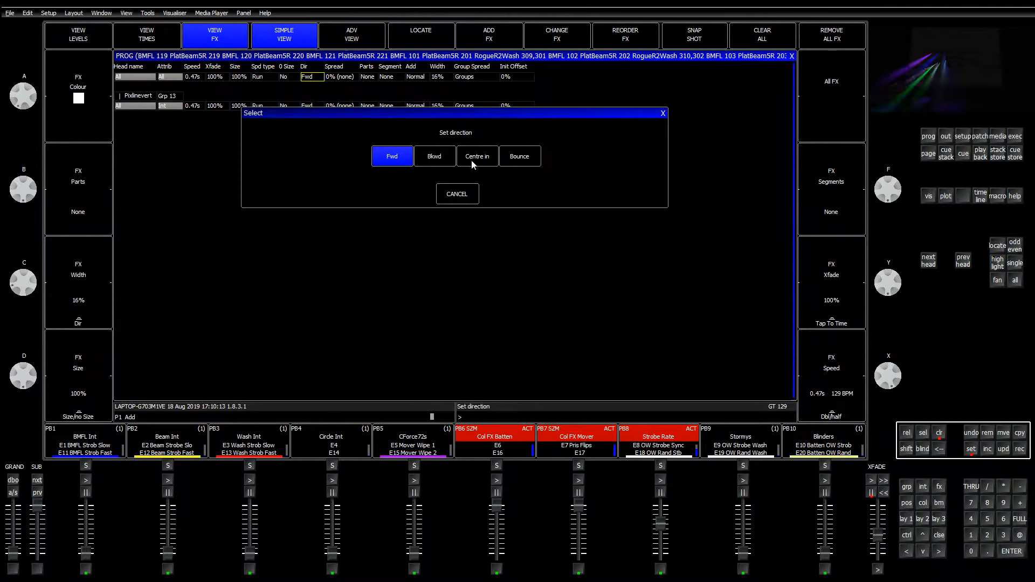
{"action": "left_click", "coordinate": [515, 155]}
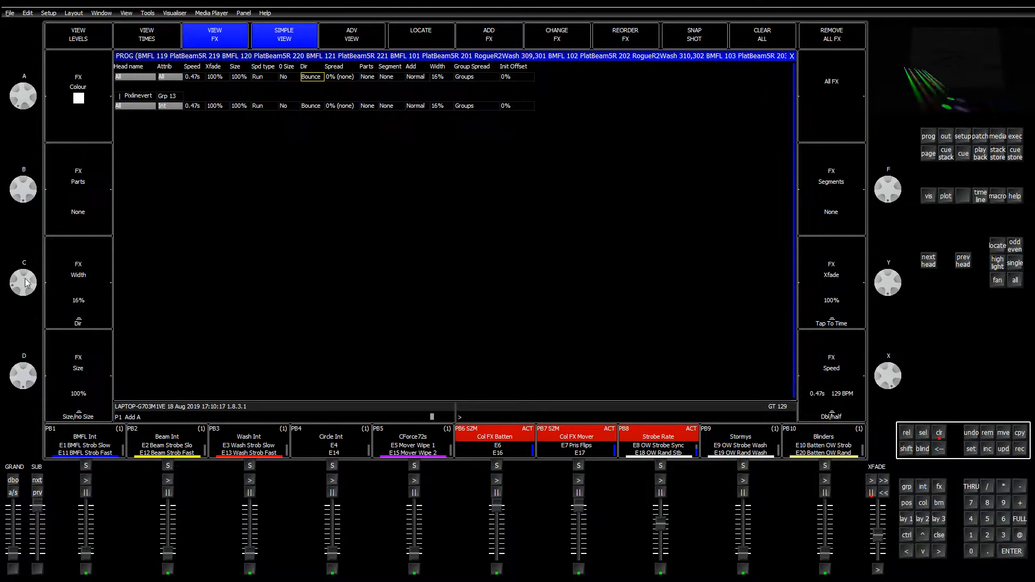
Narrow the bouncing effect's width to 8% and tap its speed to 0.95s
{"action": "left_click_drag", "start_coordinate": [26, 278], "coordinate": [27, 249]}
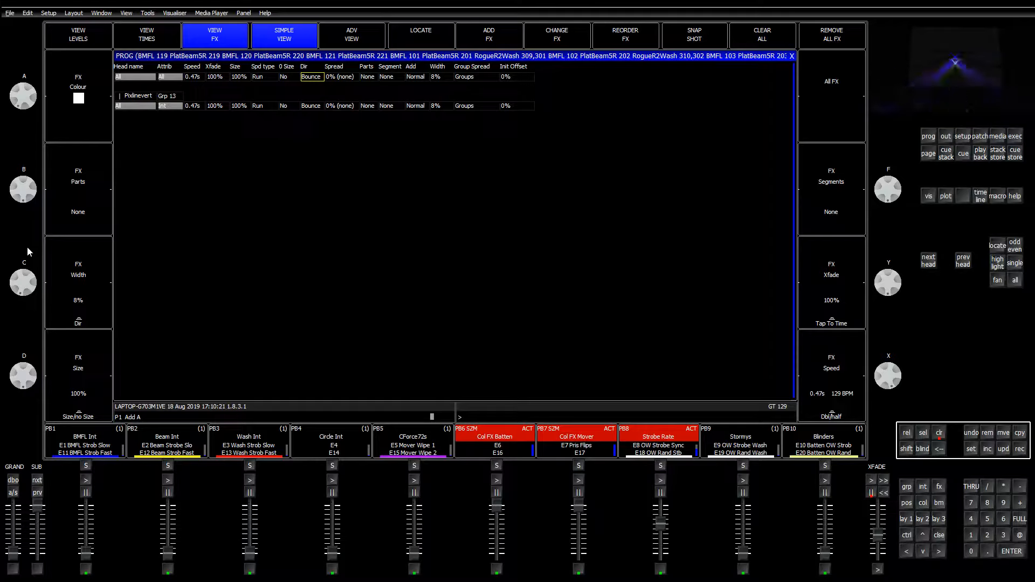
{"action": "left_click", "coordinate": [828, 275]}
{"action": "left_click", "coordinate": [828, 276]}
{"action": "left_click", "coordinate": [828, 275]}
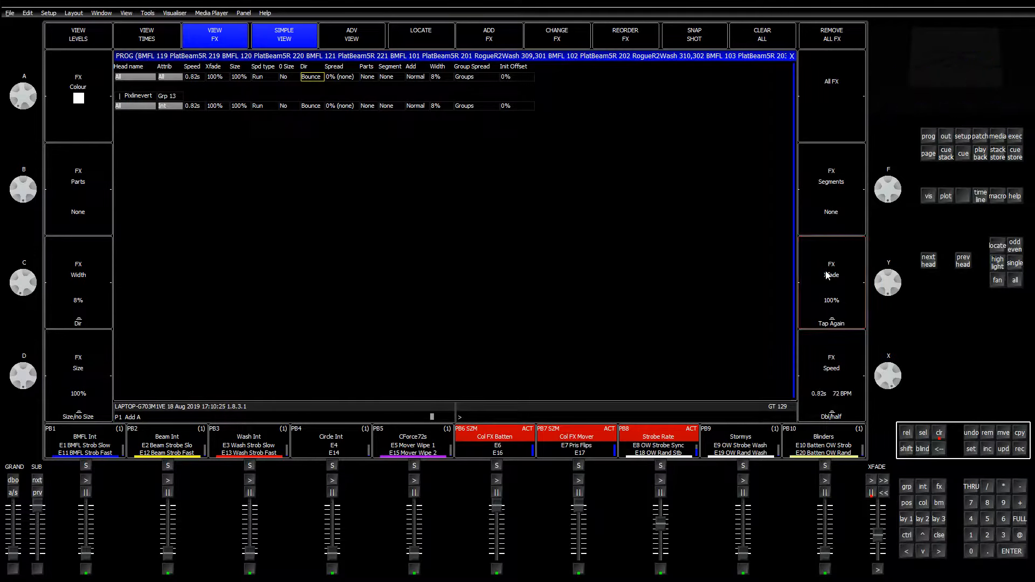
{"action": "left_click", "coordinate": [828, 275]}
{"action": "left_click", "coordinate": [827, 276]}
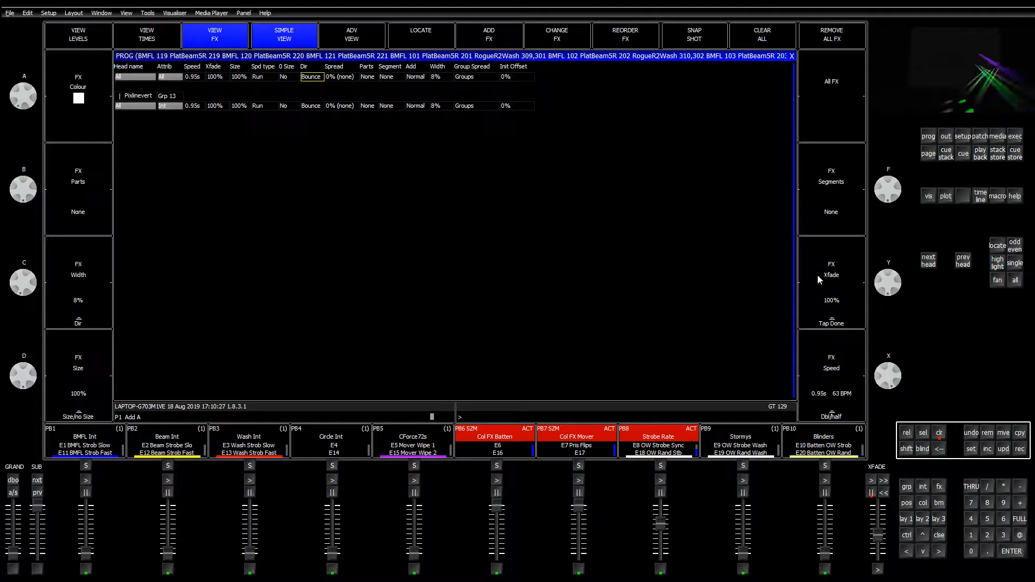
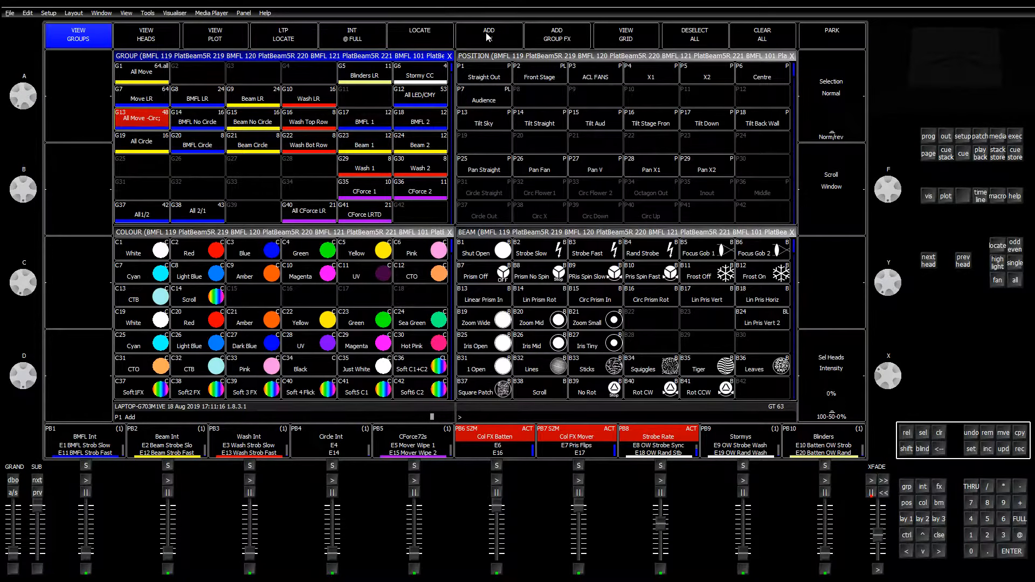
Add the Dim Chase intensity effect to the selected heads with a spread of 149% and a width of 28%
{"action": "left_click", "coordinate": [488, 35]}
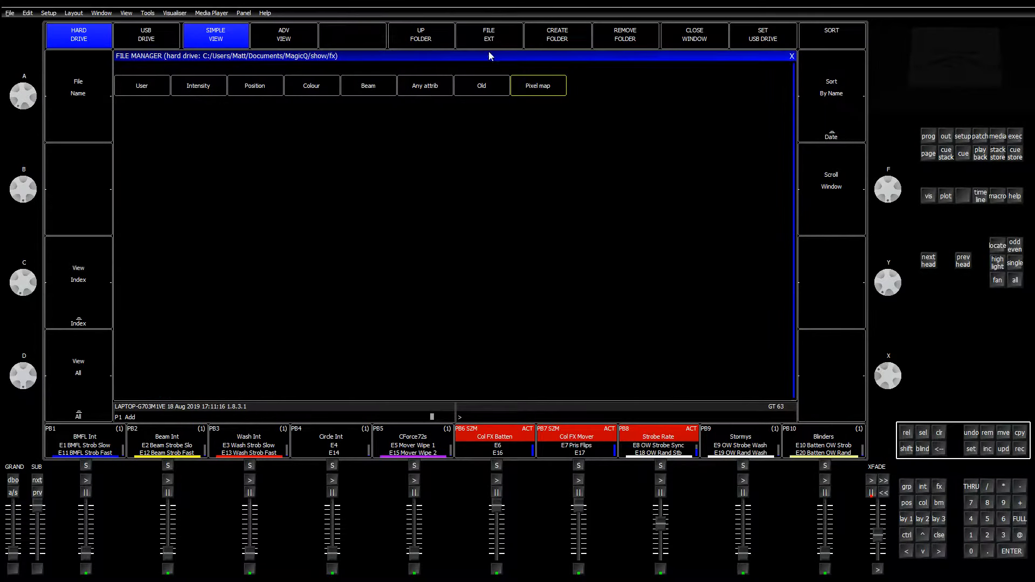
{"action": "left_click", "coordinate": [197, 90]}
{"action": "left_click", "coordinate": [154, 92]}
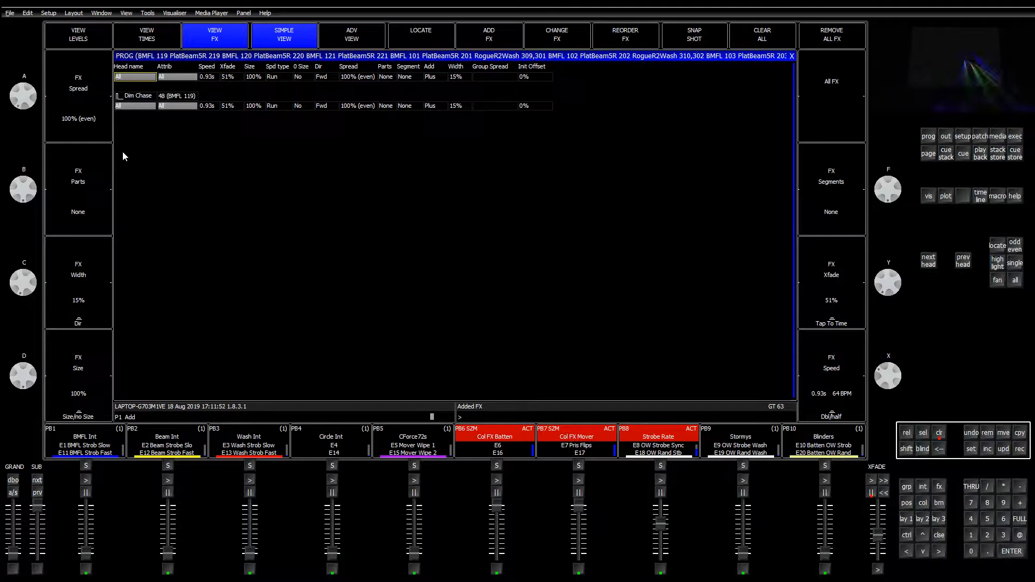
{"action": "left_click_drag", "start_coordinate": [20, 103], "coordinate": [18, 211]}
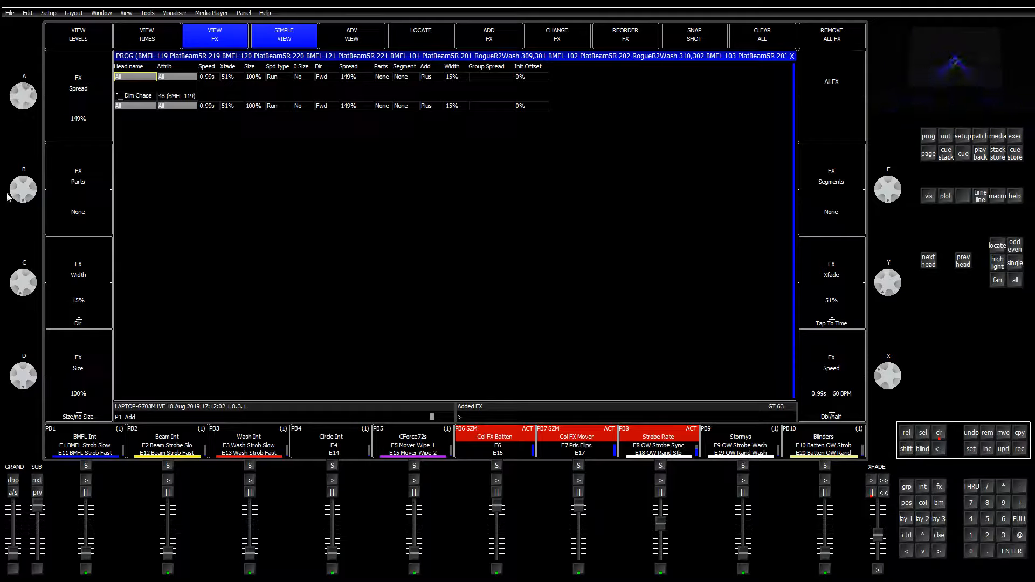
{"action": "left_click_drag", "start_coordinate": [17, 297], "coordinate": [15, 319]}
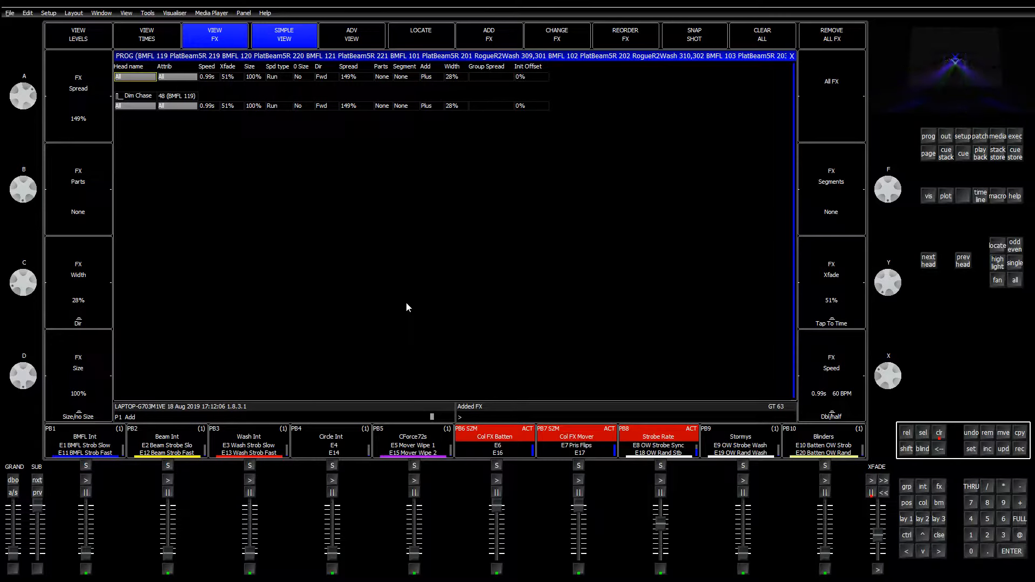
Record the programmed dim chase as All LR in the empty effect palette slot F73
{"action": "left_click", "coordinate": [1015, 136]}
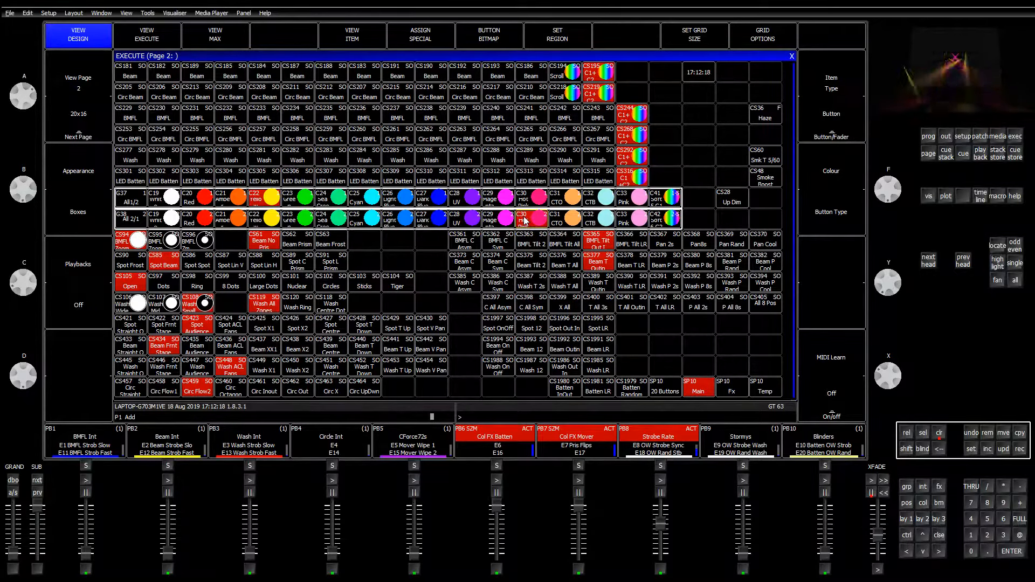
{"action": "left_click", "coordinate": [906, 521]}
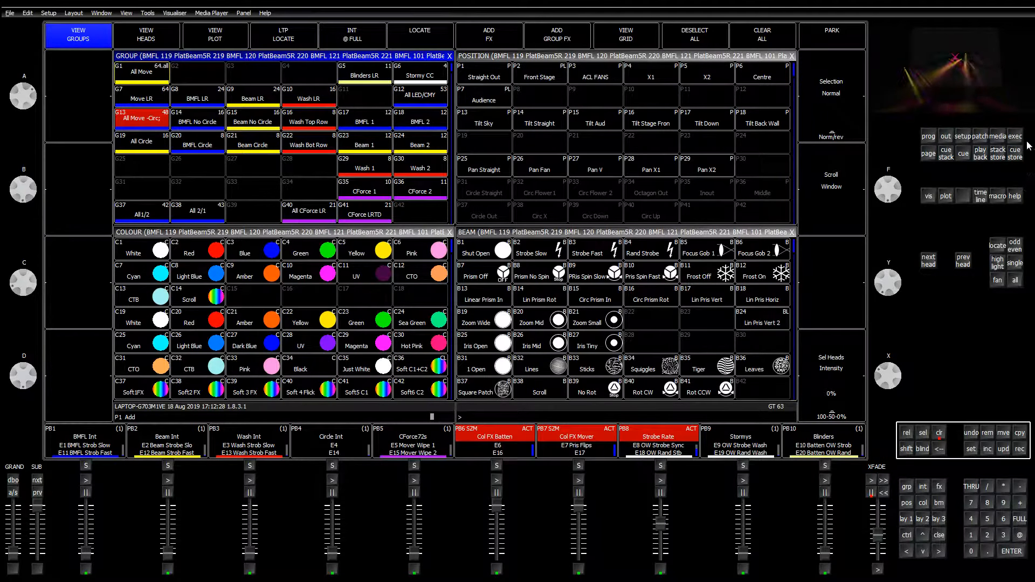
{"action": "left_click", "coordinate": [939, 487]}
{"action": "left_click", "coordinate": [1019, 449]}
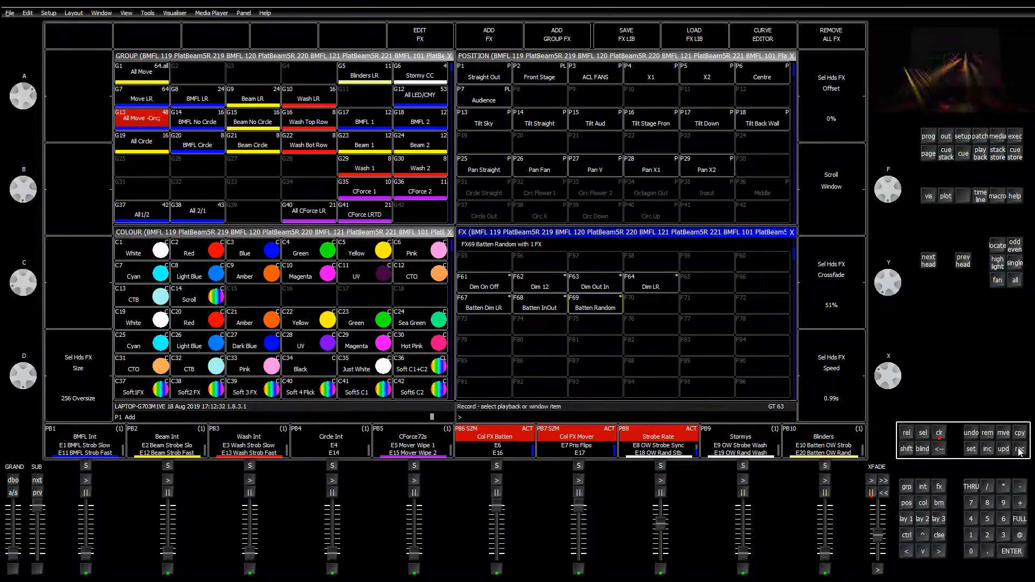
{"action": "type", "text": "All LR"}
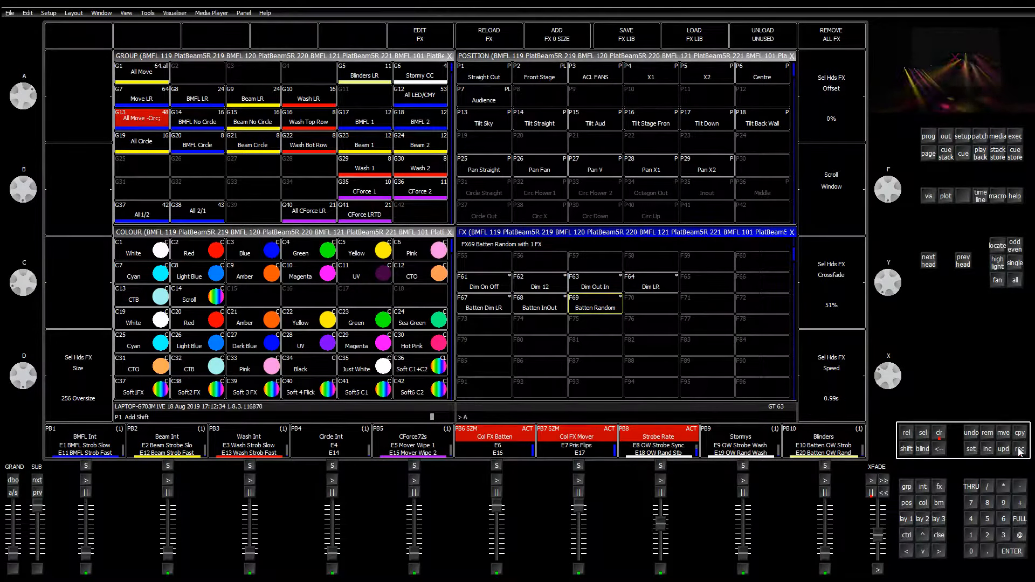
{"action": "left_click", "coordinate": [477, 324]}
Record the chase as All LR on an empty Execute cell in the Beam LR row, two cells beyond it, and clear the programmer
{"action": "left_click", "coordinate": [1014, 137]}
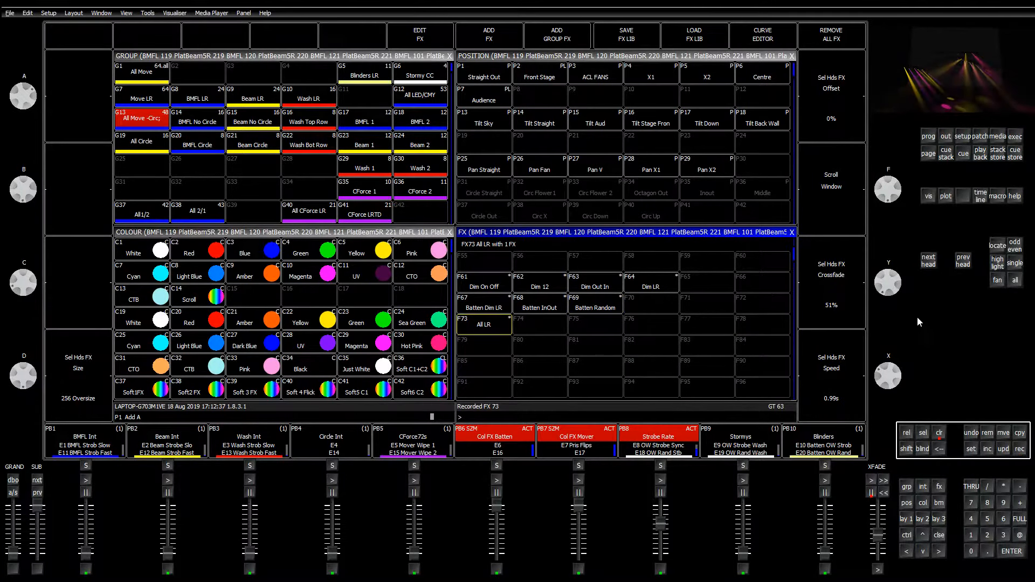
{"action": "left_click", "coordinate": [1018, 449]}
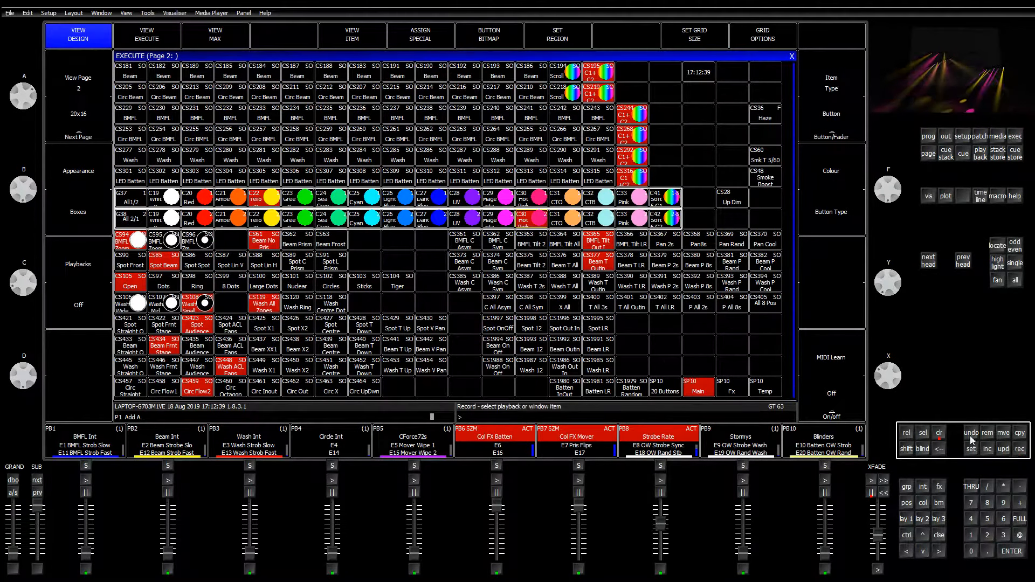
{"action": "left_click", "coordinate": [665, 341]}
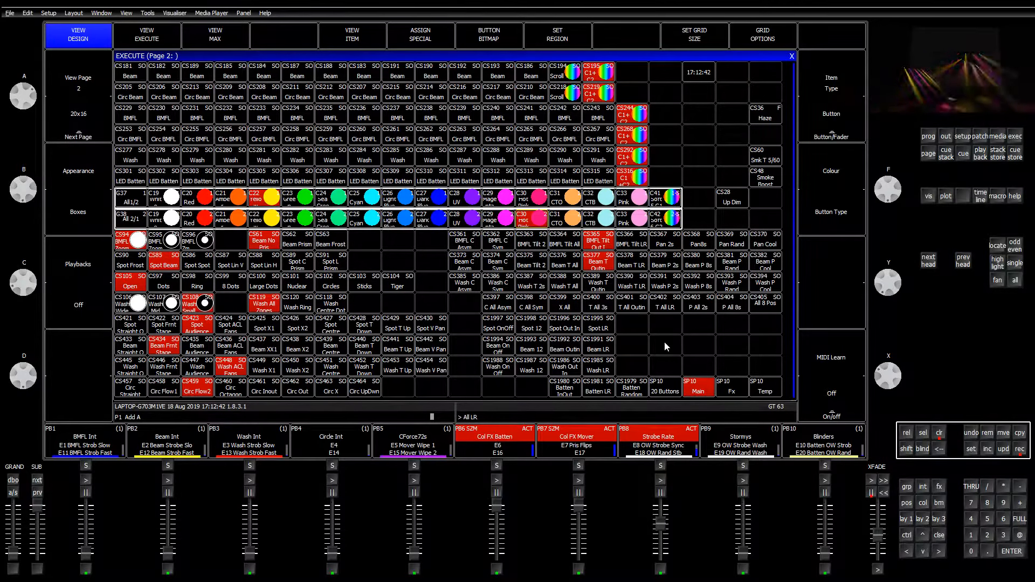
{"action": "left_click", "coordinate": [939, 433]}
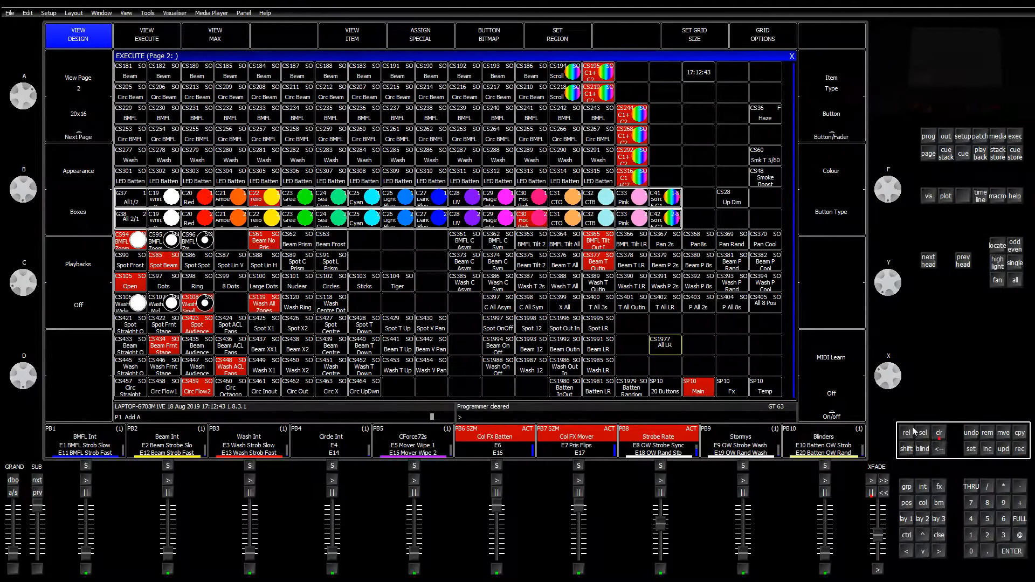
Activate the All LR playback and try setting its rate divisor to Mult by 2 in the cue stack's audio options
{"action": "left_click", "coordinate": [664, 351]}
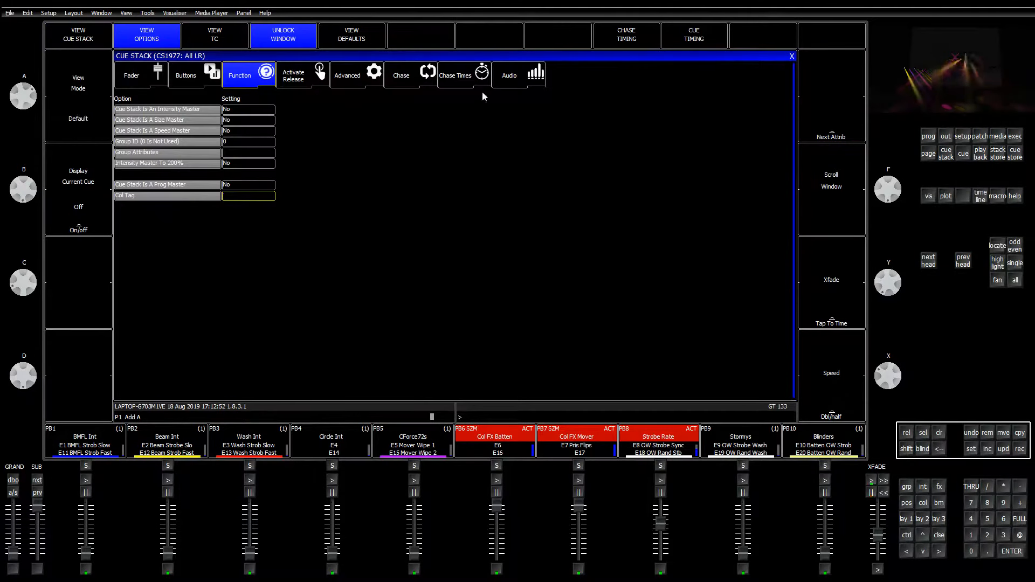
{"action": "left_click", "coordinate": [512, 76]}
{"action": "left_click", "coordinate": [248, 202]}
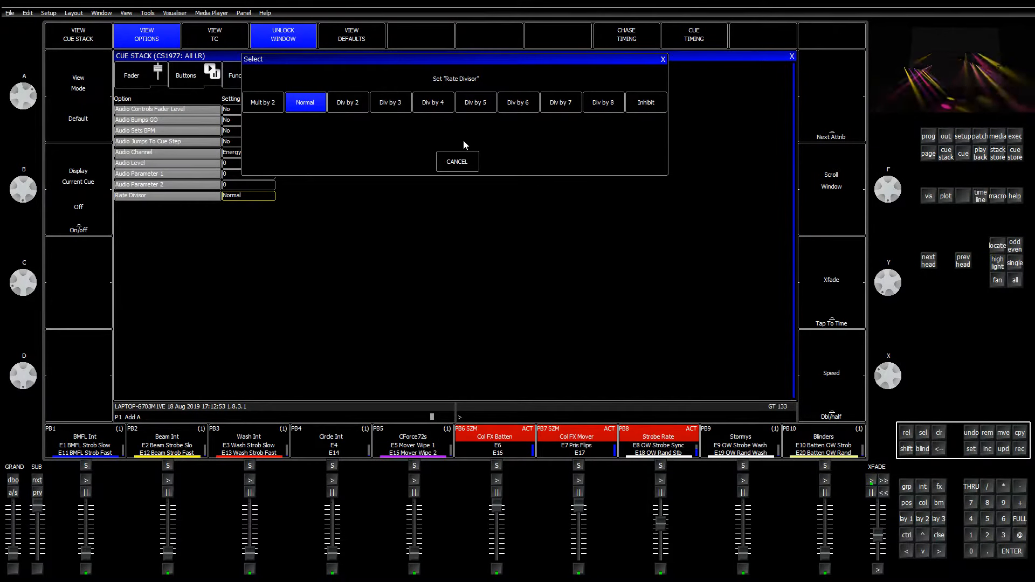
{"action": "left_click", "coordinate": [260, 102]}
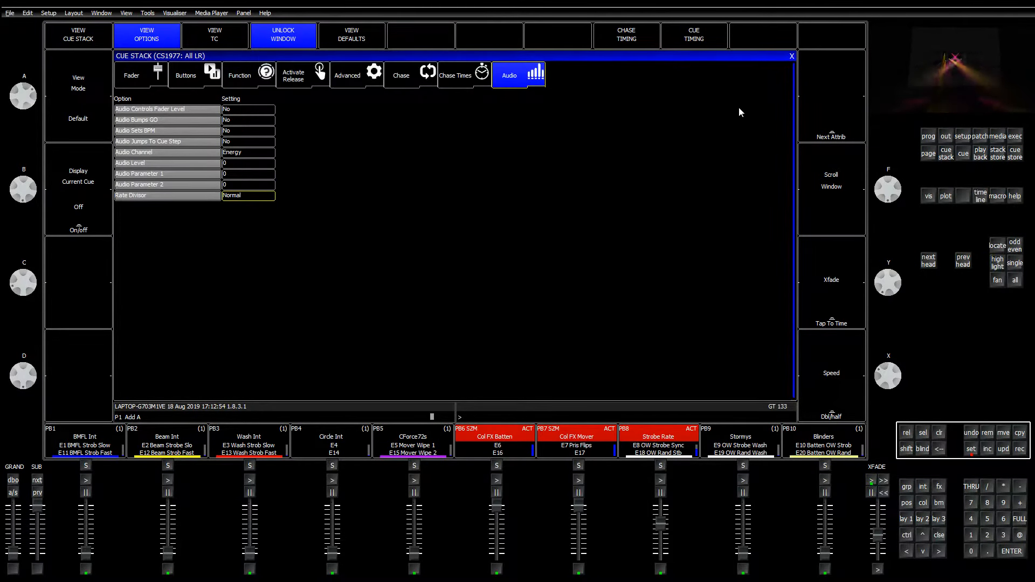
{"action": "left_click", "coordinate": [791, 56]}
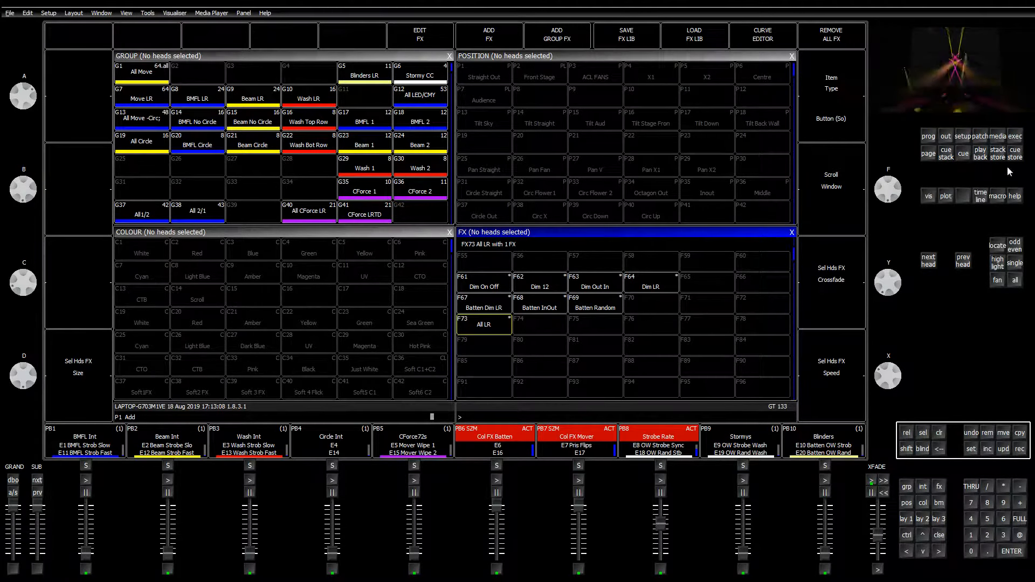
Clear the programmer and include the recorded All LR effect F73 in it
{"action": "left_click", "coordinate": [1016, 139]}
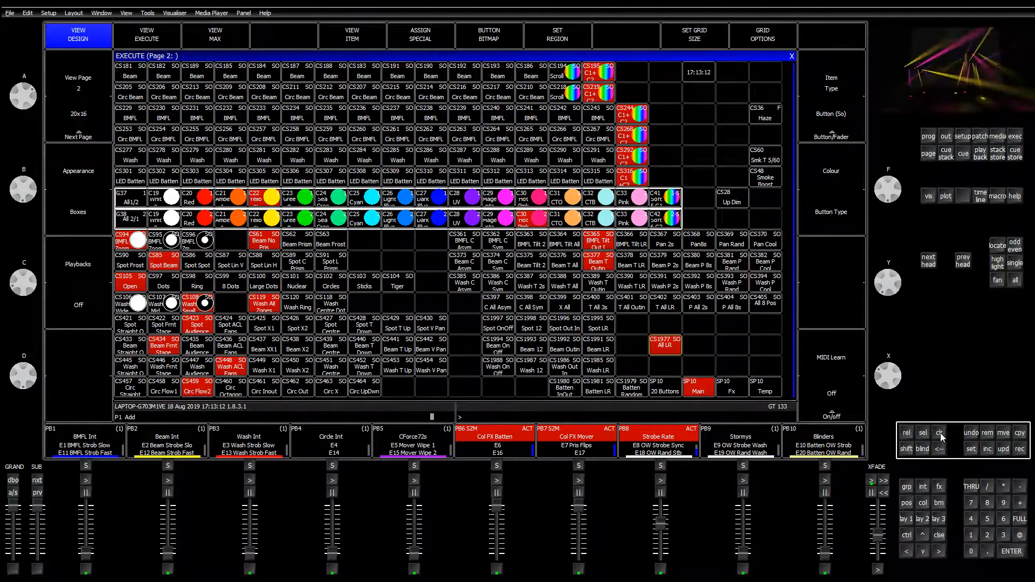
{"action": "left_click", "coordinate": [939, 433]}
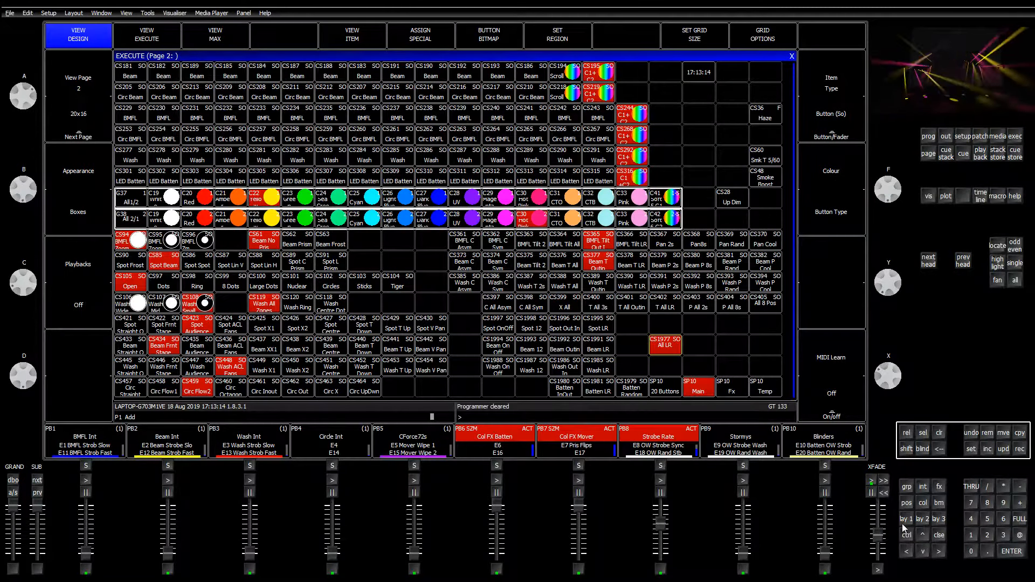
{"action": "left_click", "coordinate": [906, 519]}
{"action": "left_click", "coordinate": [938, 517]}
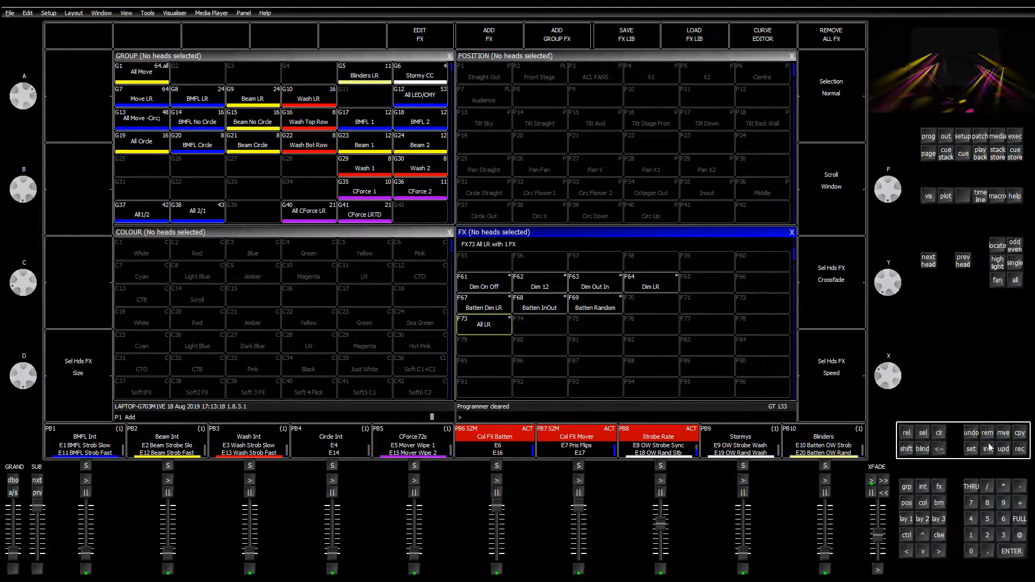
{"action": "left_click", "coordinate": [987, 448]}
{"action": "left_click", "coordinate": [488, 333]}
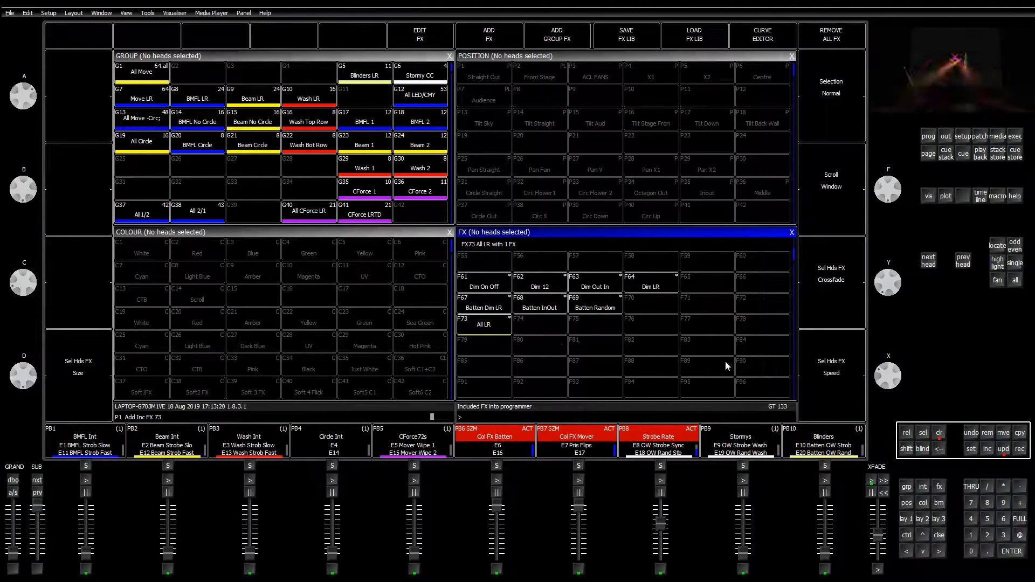
Deactivate the All LR playback on the Execute page and return to the group and palette layout
{"action": "left_click", "coordinate": [1017, 140]}
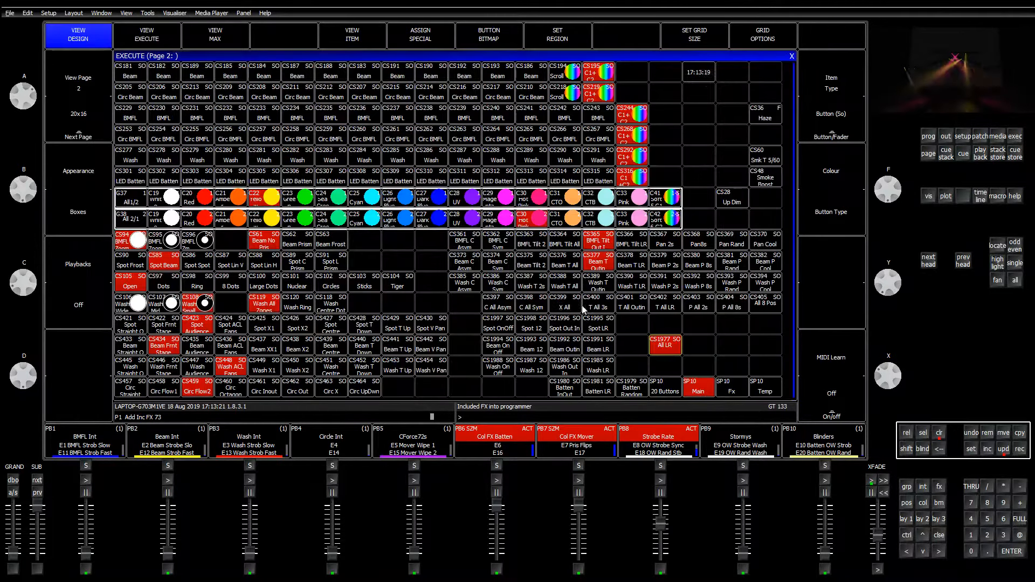
{"action": "left_click", "coordinate": [665, 346]}
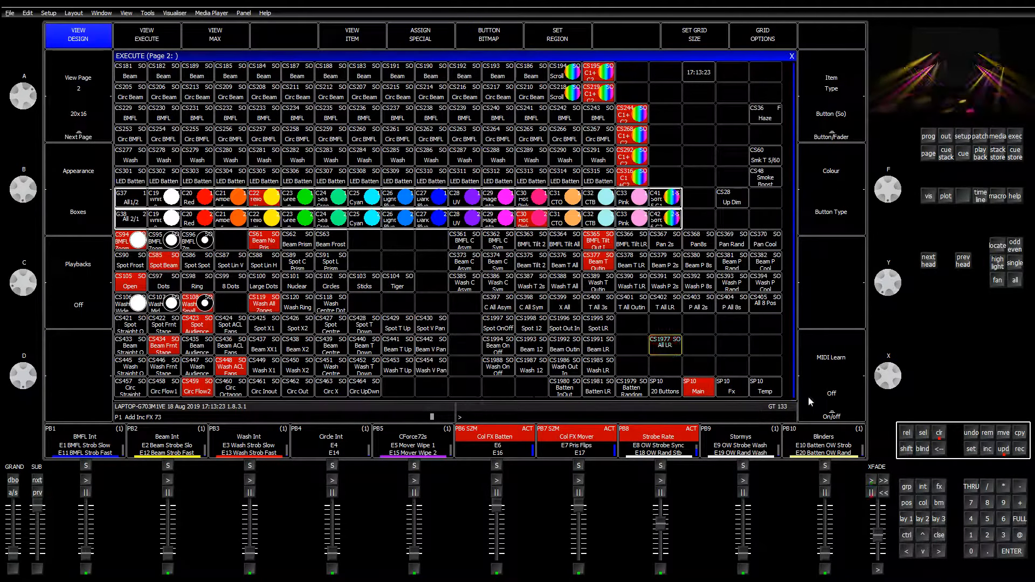
{"action": "left_click", "coordinate": [908, 521]}
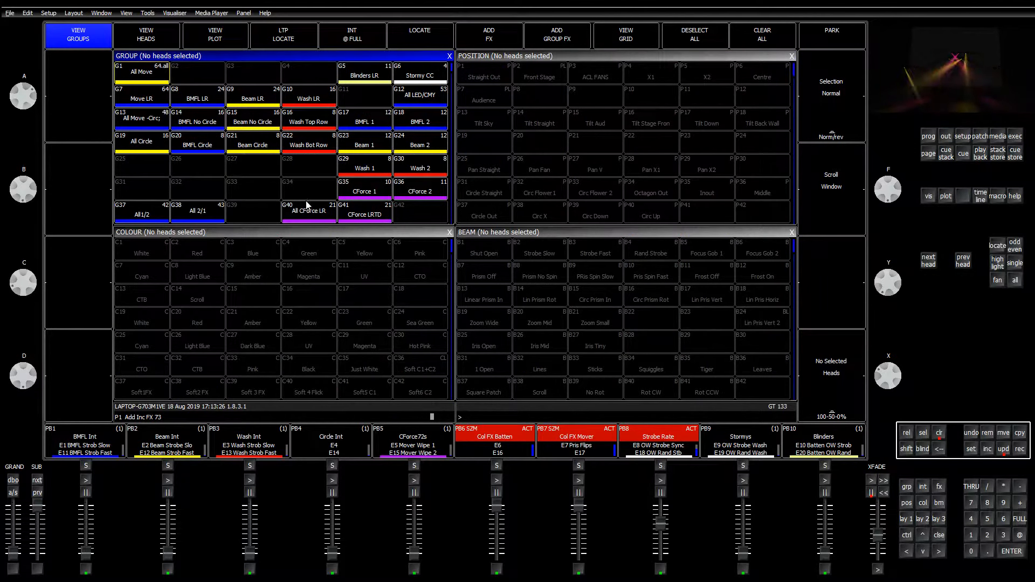
Try parts of 2's, an even 100% spread and a tapped speed of 65 BPM on the included All LR dim chase
{"action": "left_click", "coordinate": [928, 138]}
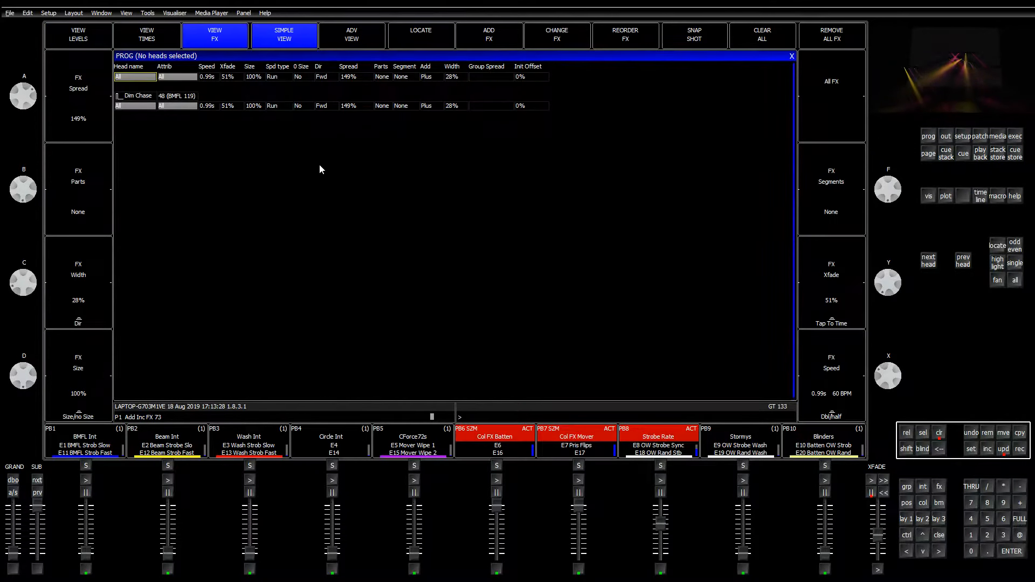
{"action": "left_click", "coordinate": [96, 209]}
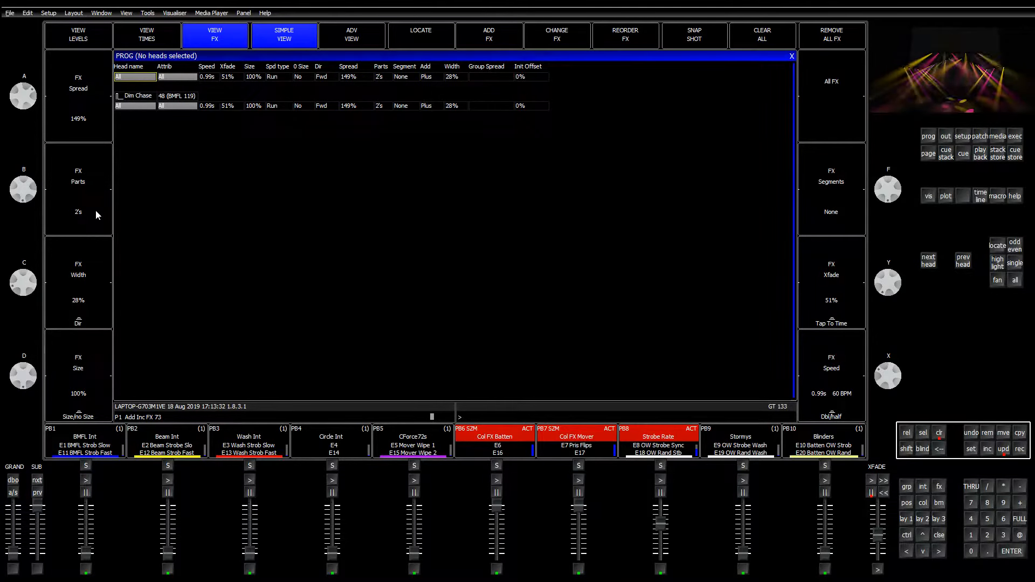
{"action": "left_click", "coordinate": [79, 131]}
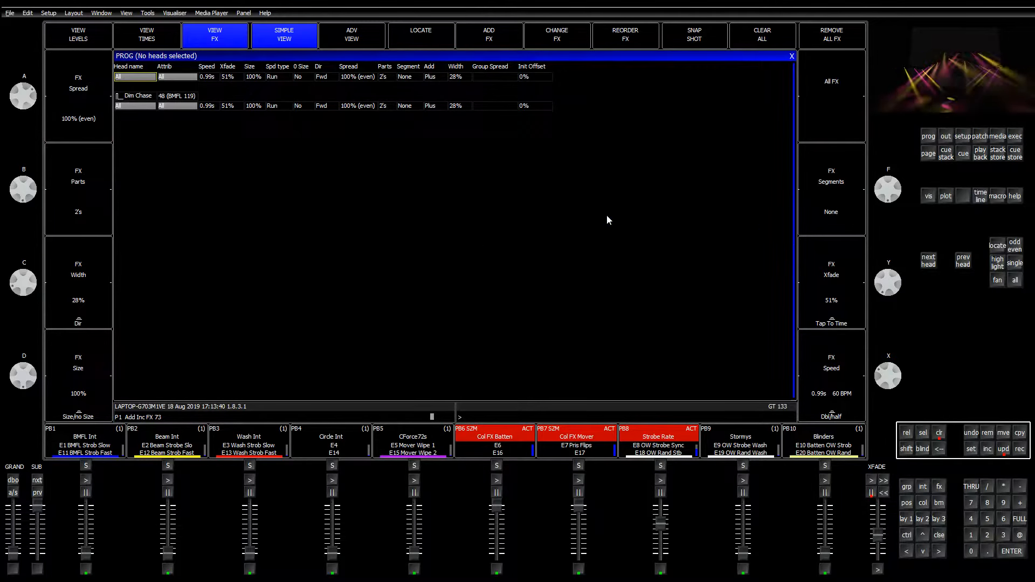
{"action": "left_click", "coordinate": [436, 105]}
{"action": "left_click", "coordinate": [847, 293]}
{"action": "left_click", "coordinate": [842, 285]}
{"action": "left_click", "coordinate": [842, 286]}
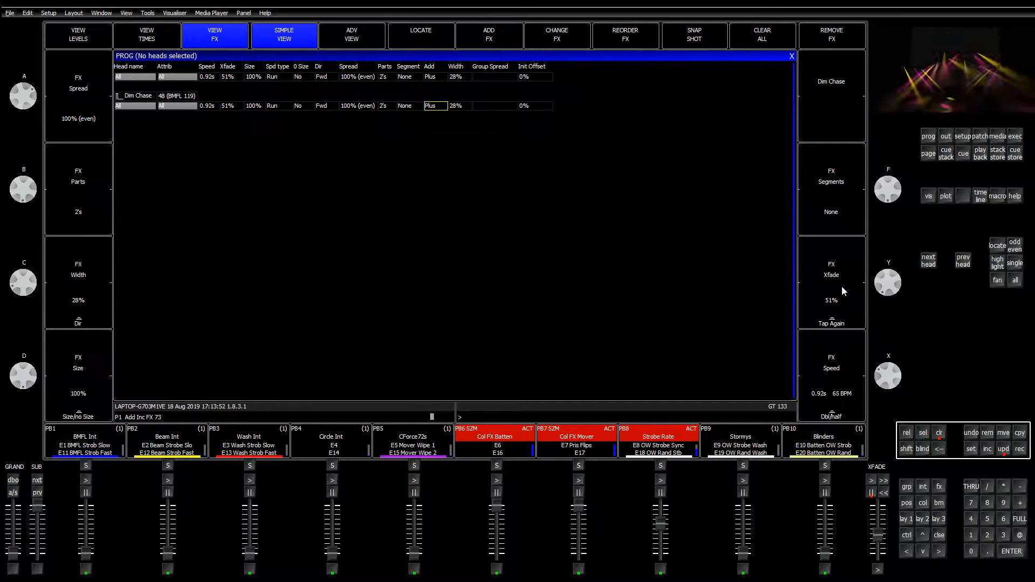
Try higher and lower crossfades on the dim chase, ending at 33%, and check its direction options
{"action": "scroll", "coordinate": [899, 287], "scroll_direction": "up", "scroll_amount": 5}
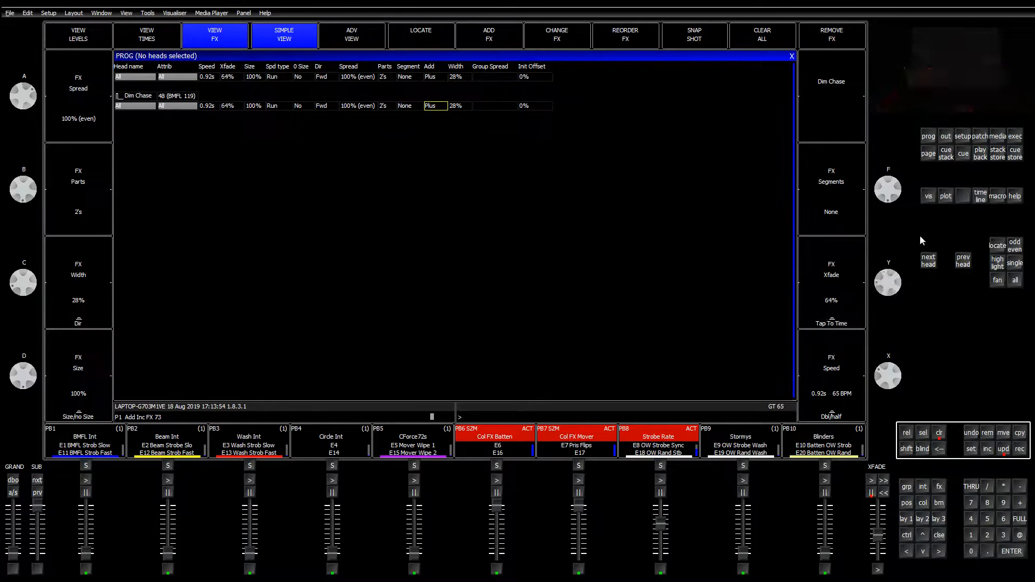
{"action": "scroll", "coordinate": [889, 286], "scroll_direction": "down", "scroll_amount": 5}
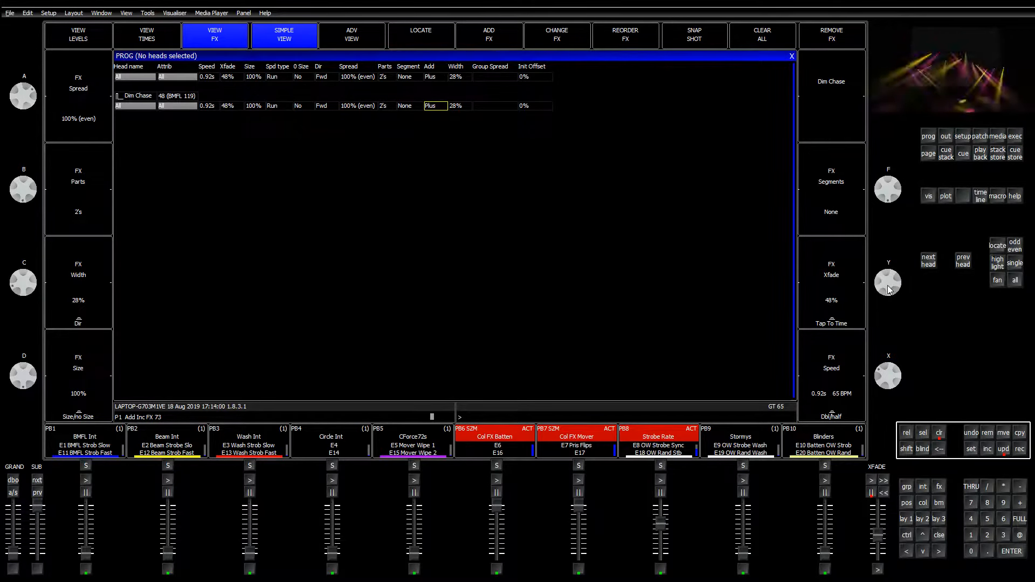
{"action": "scroll", "coordinate": [890, 281], "scroll_direction": "down", "scroll_amount": 8}
{"action": "scroll", "coordinate": [889, 285], "scroll_direction": "down", "scroll_amount": 3}
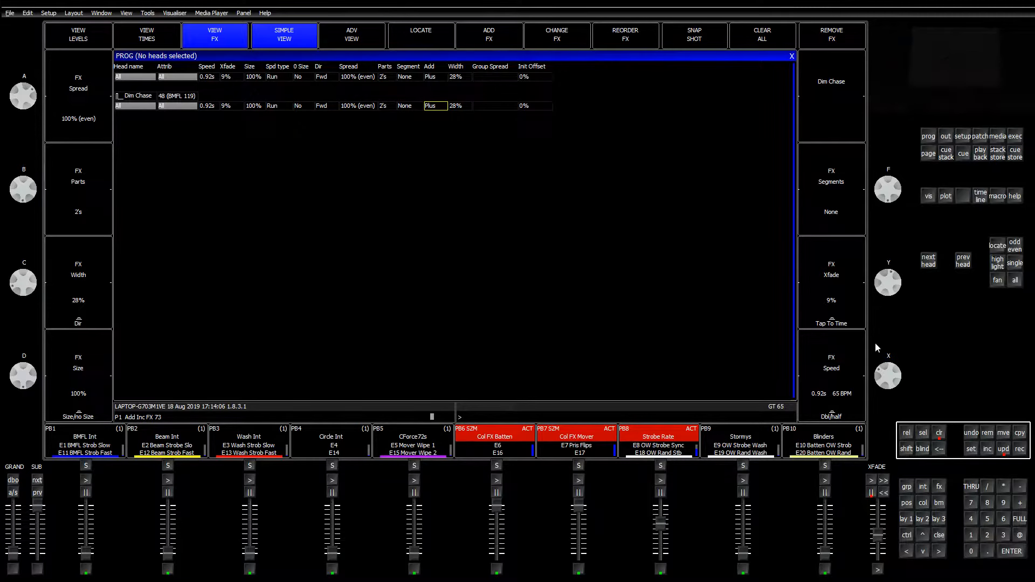
{"action": "scroll", "coordinate": [895, 295], "scroll_direction": "up", "scroll_amount": 4}
{"action": "scroll", "coordinate": [893, 314], "scroll_direction": "up", "scroll_amount": 3}
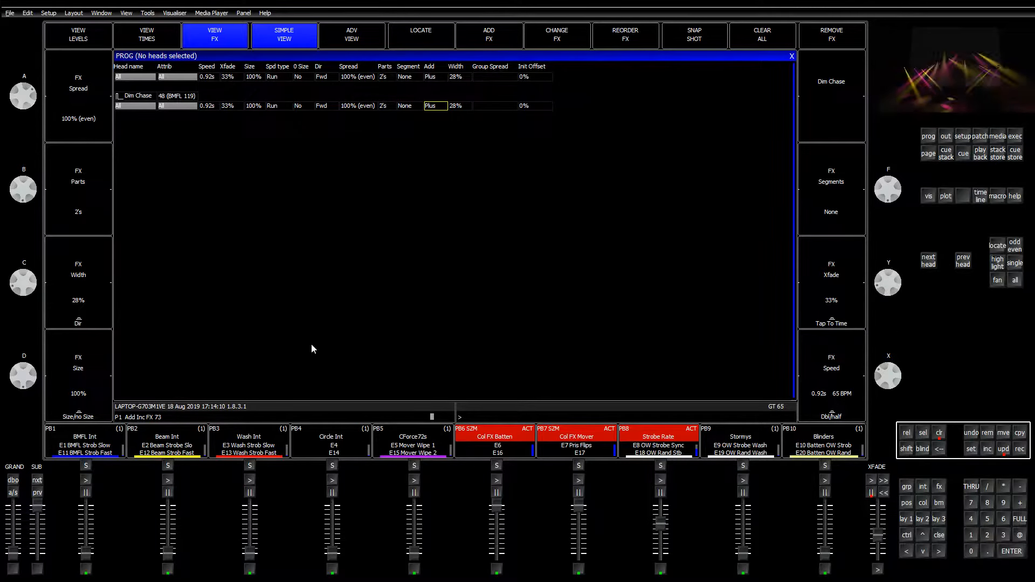
{"action": "left_click", "coordinate": [326, 78]}
{"action": "left_click", "coordinate": [457, 162]}
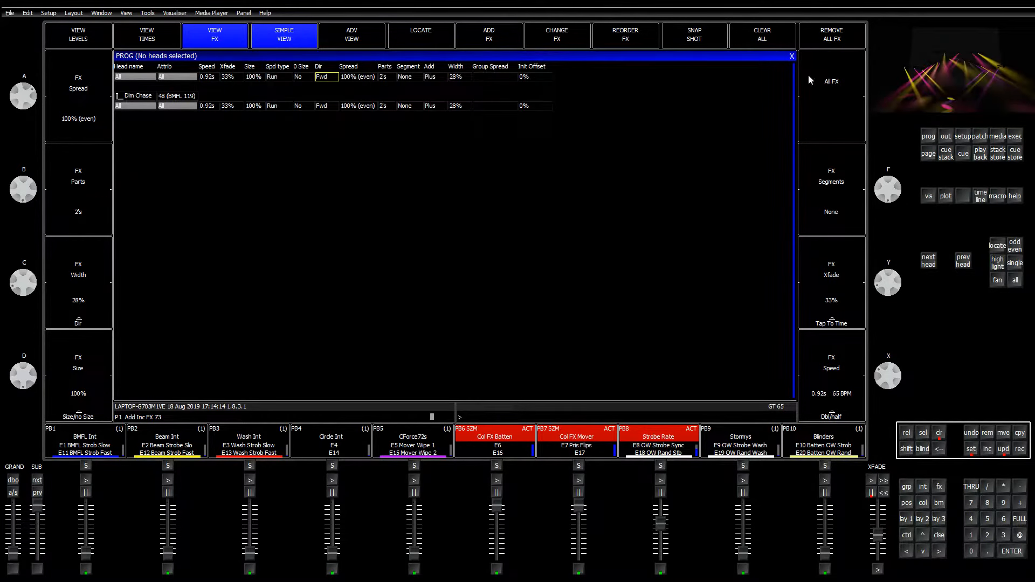
Clear the programmer and add an intensity Dim Chase as a group effect to the all-moving-heads-minus-circle group G13
{"action": "left_click", "coordinate": [940, 433]}
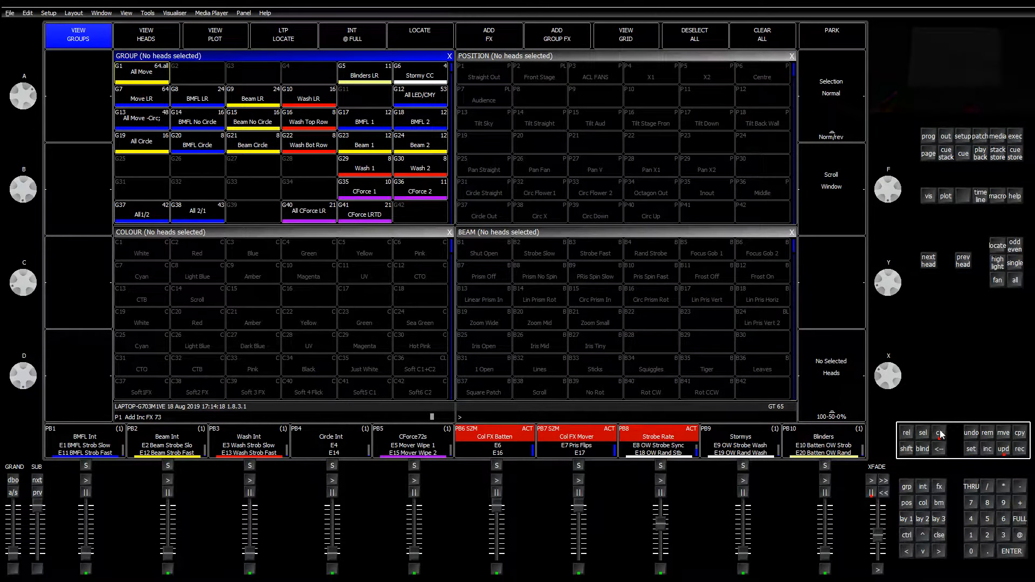
{"action": "left_click", "coordinate": [939, 434]}
{"action": "left_click", "coordinate": [142, 123]}
{"action": "left_click", "coordinate": [557, 47]}
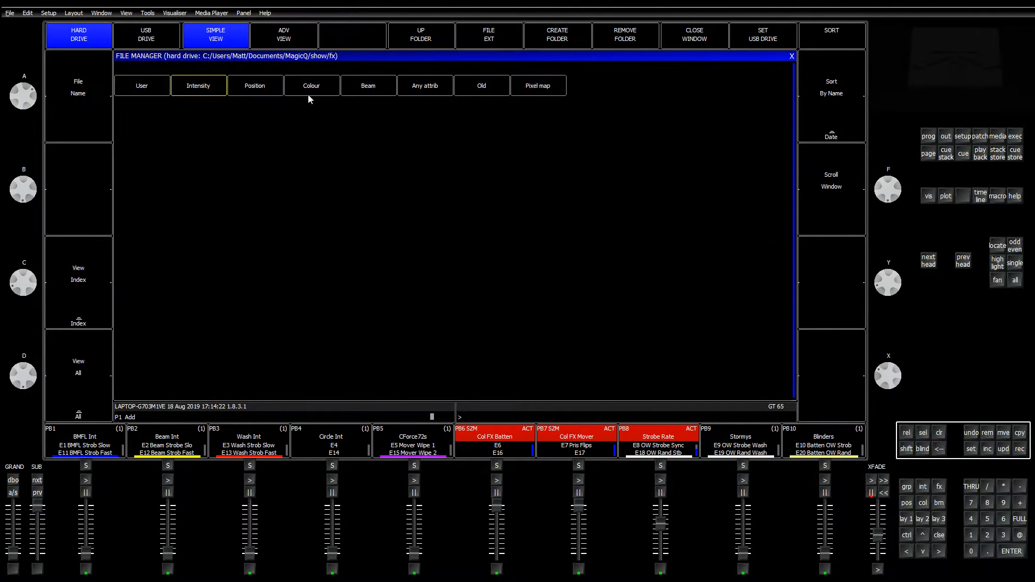
{"action": "left_click", "coordinate": [214, 88]}
{"action": "left_click", "coordinate": [143, 86]}
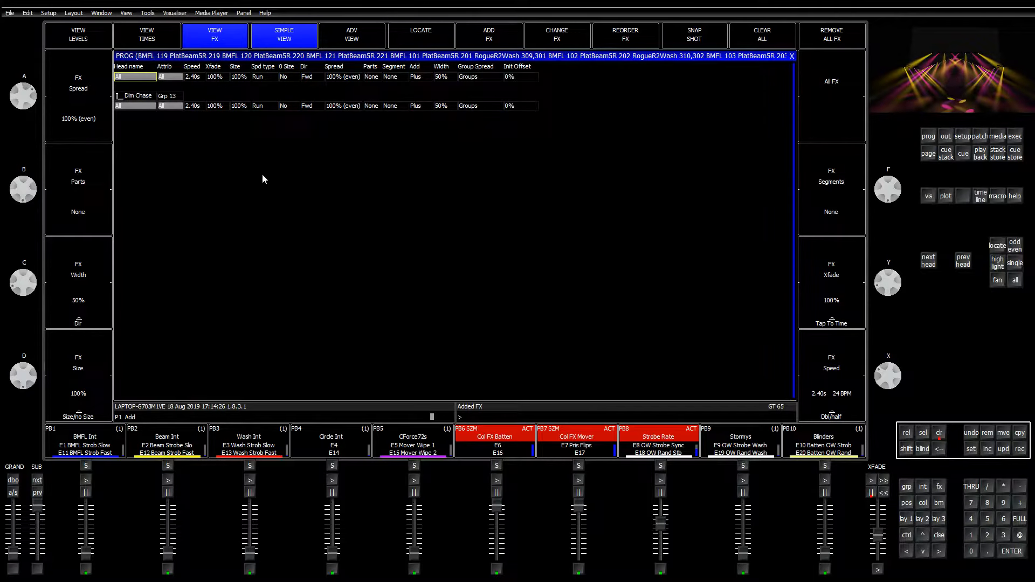
Set the group chase's group spread to Within Groups and its direction to Centre In
{"action": "left_click", "coordinate": [493, 105]}
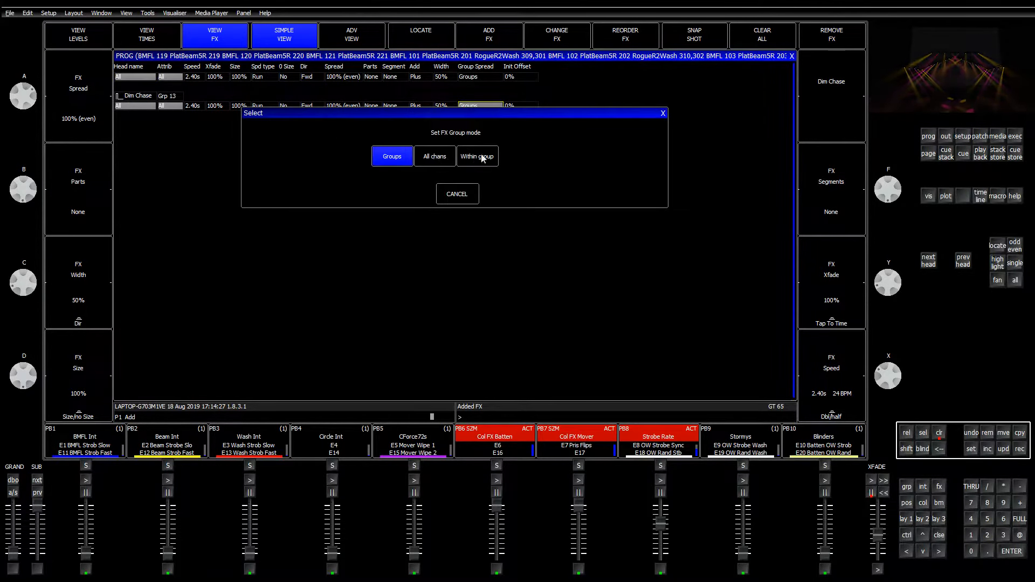
{"action": "left_click", "coordinate": [482, 157]}
{"action": "left_click", "coordinate": [312, 78]}
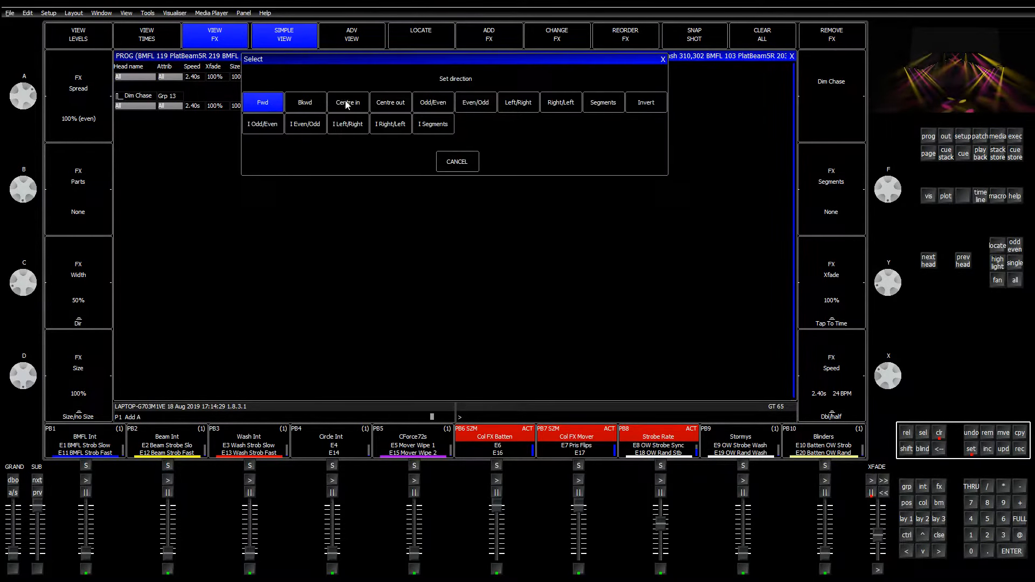
{"action": "left_click", "coordinate": [439, 121]}
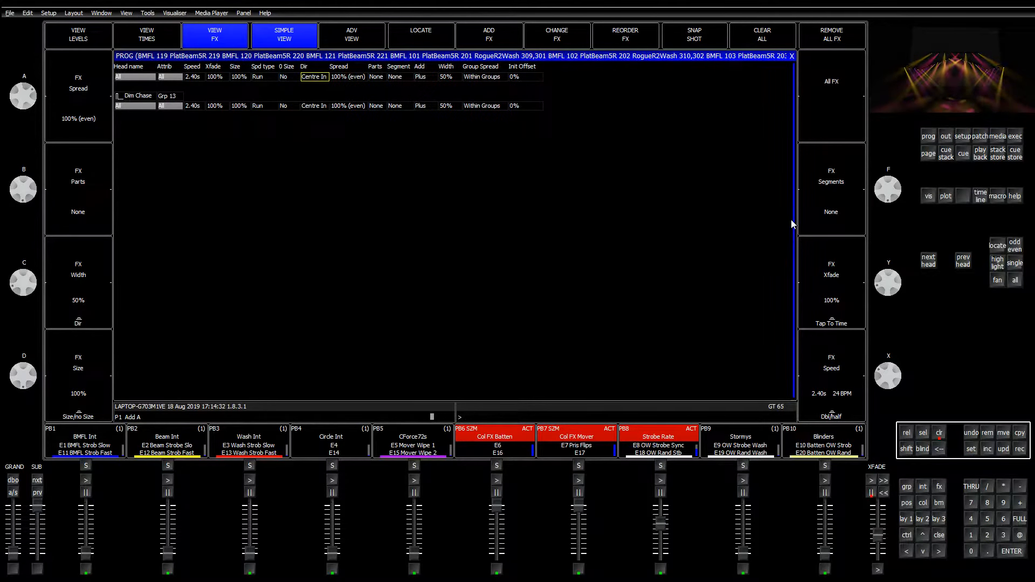
Try 2's for both parts and segments on the group chase, with the crossfade at 0%
{"action": "left_click_drag", "start_coordinate": [75, 216], "coordinate": [82, 217]}
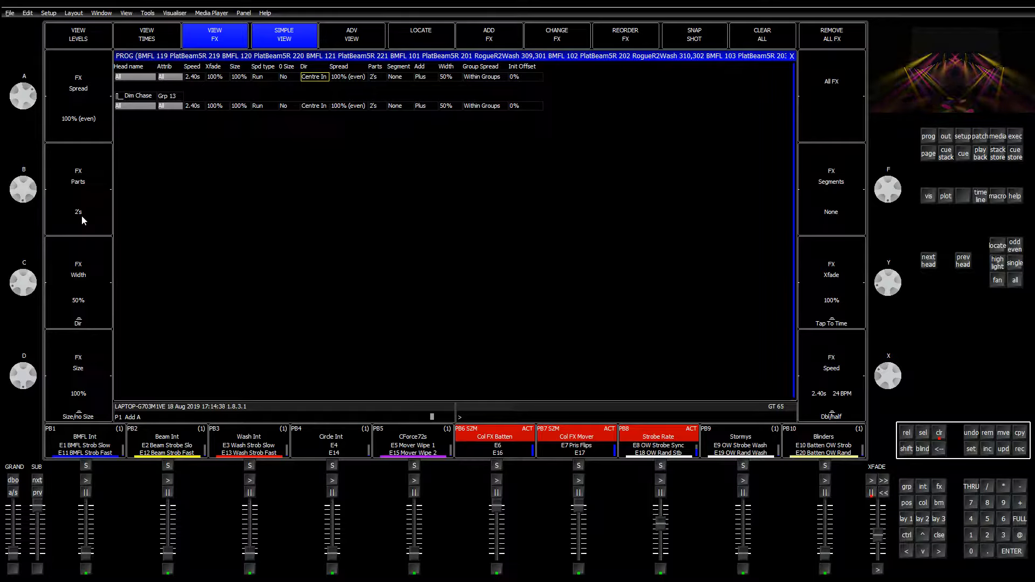
{"action": "left_click", "coordinate": [844, 218]}
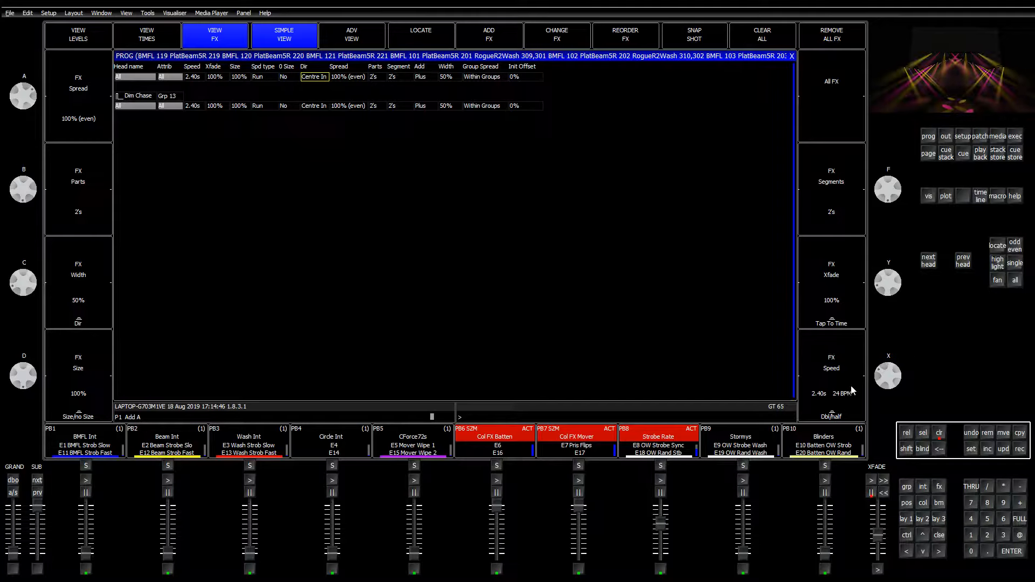
{"action": "scroll", "coordinate": [888, 282], "scroll_direction": "down", "scroll_amount": 5}
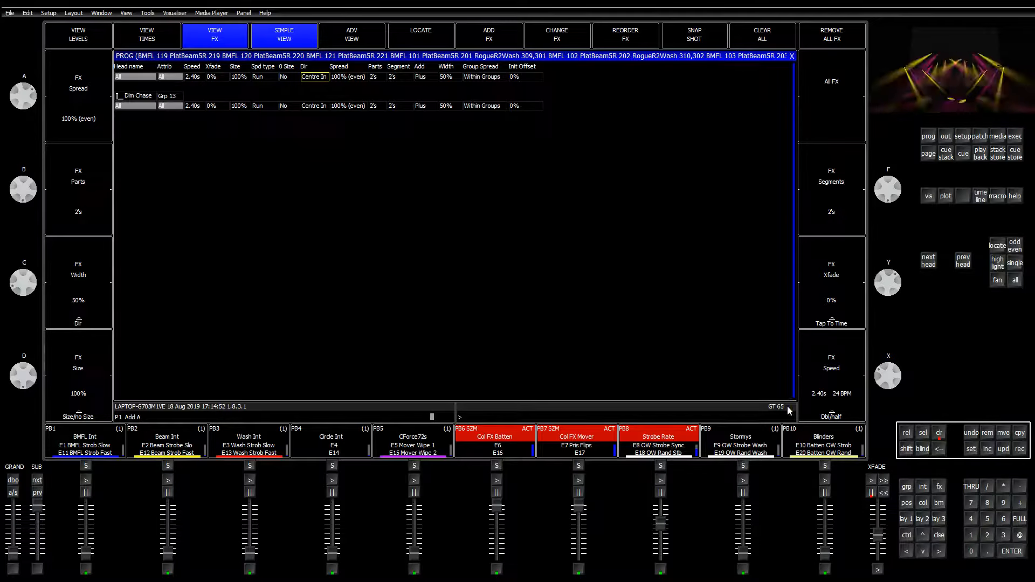
Tap in a chase speed of 0.47s, 127 BPM
{"action": "left_click", "coordinate": [835, 300]}
{"action": "left_click", "coordinate": [835, 301]}
{"action": "left_click", "coordinate": [835, 301]}
{"action": "left_click", "coordinate": [835, 300]}
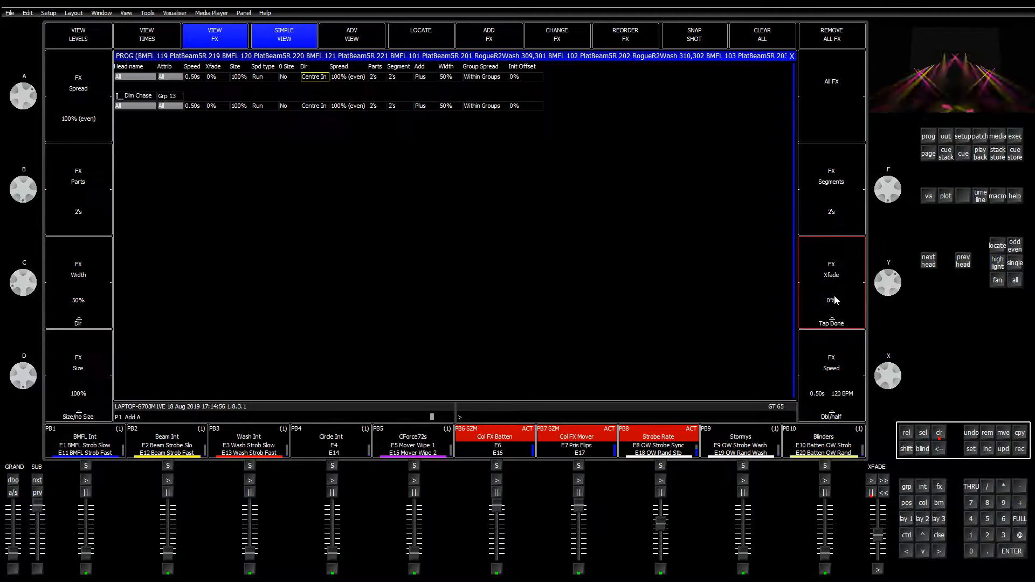
{"action": "left_click", "coordinate": [835, 301]}
{"action": "left_click", "coordinate": [836, 301]}
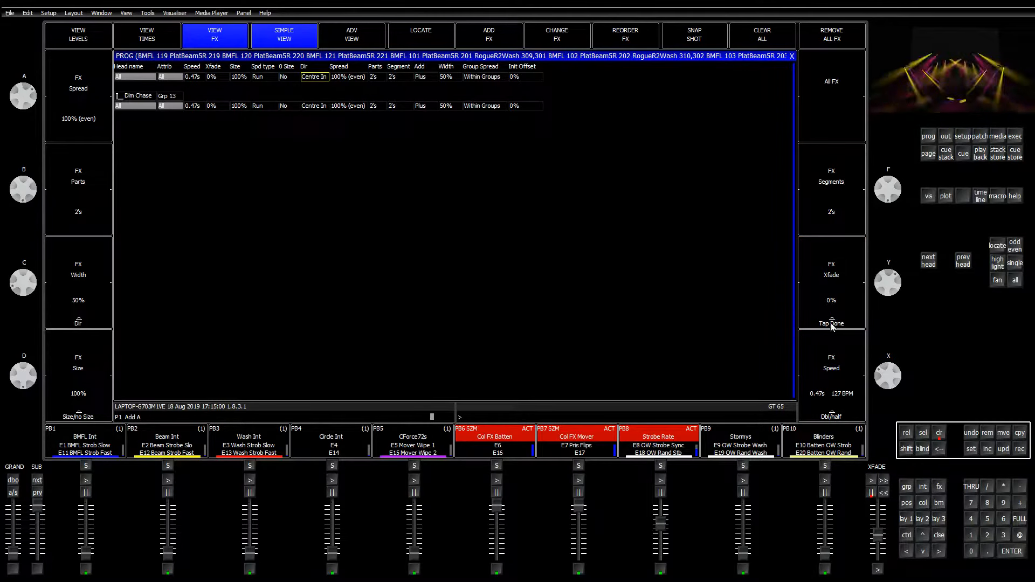
Try several segment settings on the chase and settle on parts of 4's with segments of 2's
{"action": "left_click", "coordinate": [838, 221]}
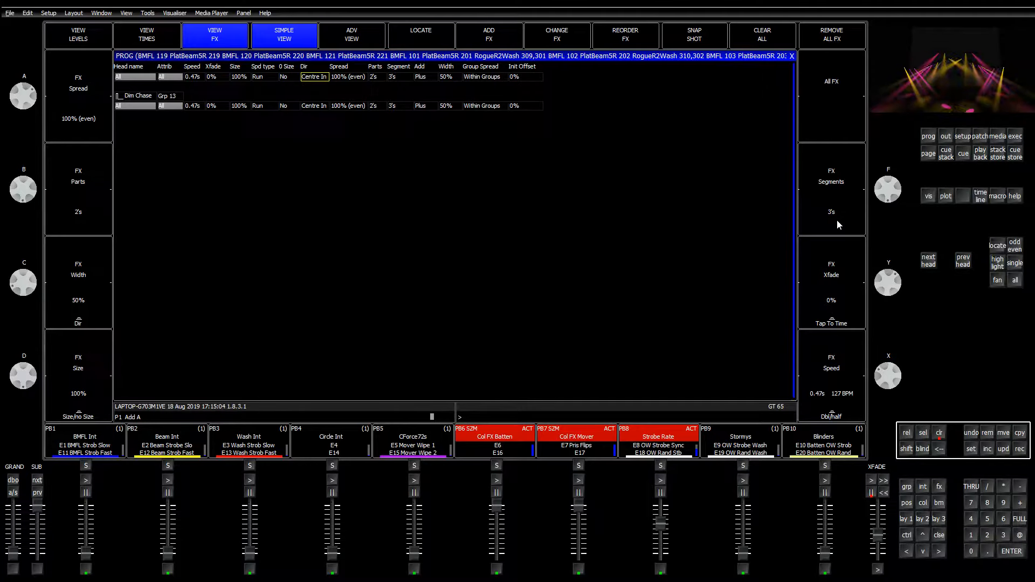
{"action": "left_click", "coordinate": [853, 181]}
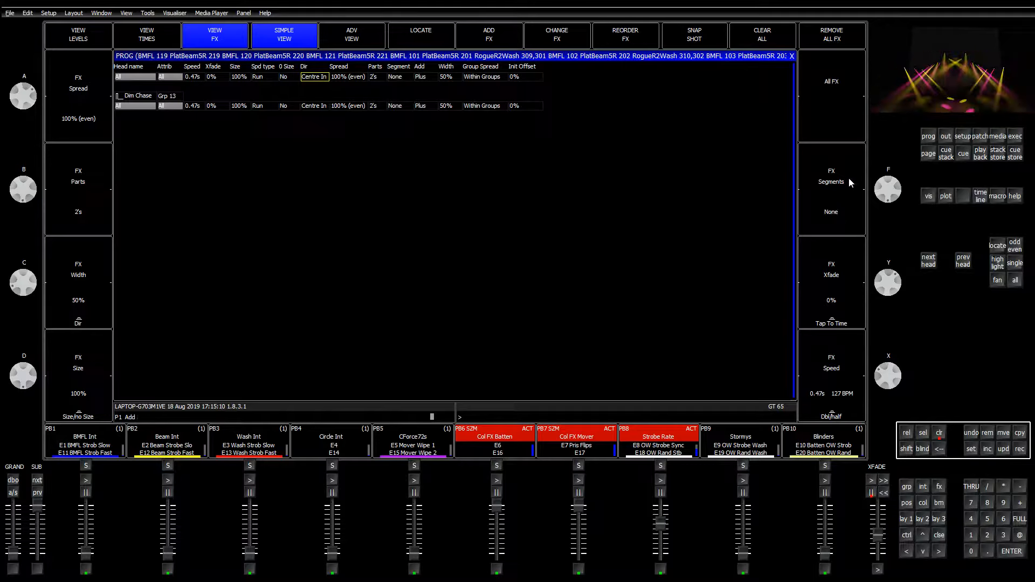
{"action": "left_click", "coordinate": [846, 223]}
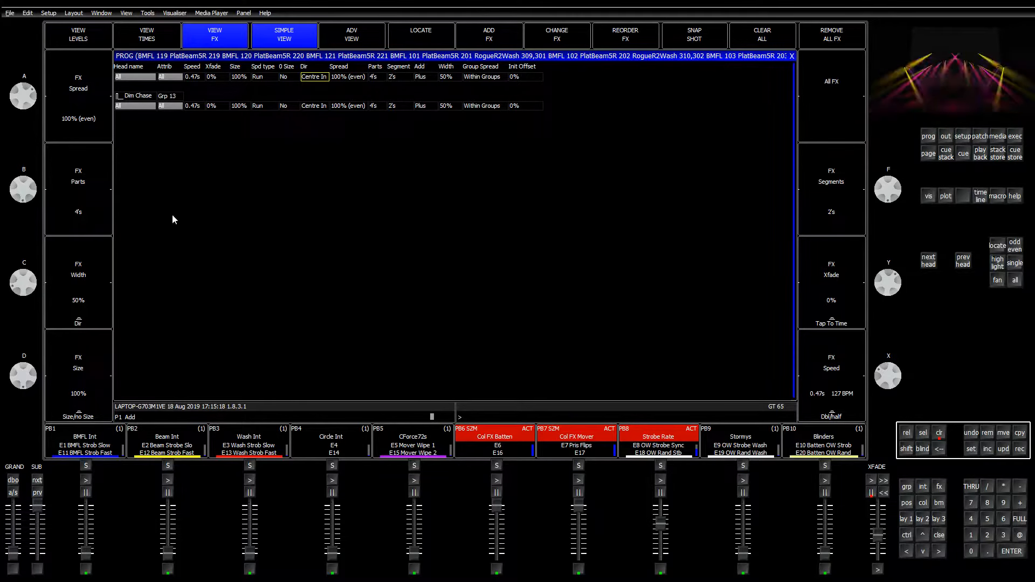
{"action": "left_click", "coordinate": [841, 221]}
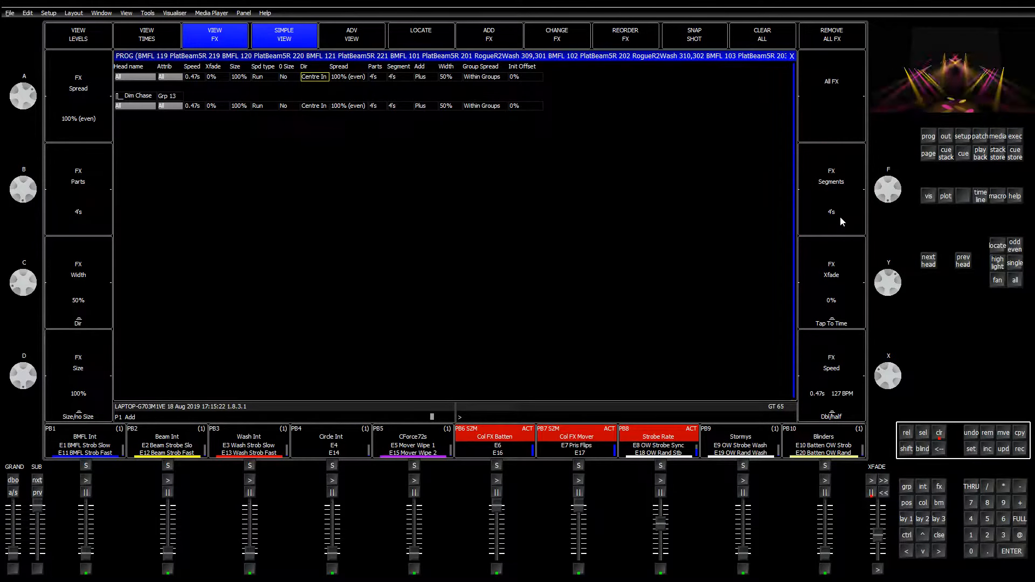
{"action": "left_click", "coordinate": [841, 184]}
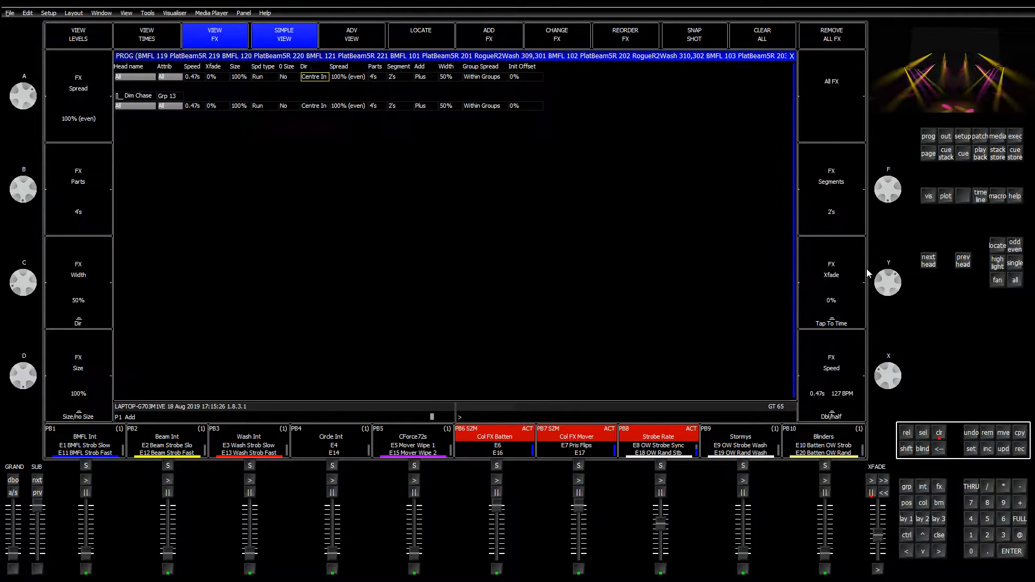
Set the chase's spread to 200%, its width to 36% and its crossfade to 23%
{"action": "left_click", "coordinate": [77, 125]}
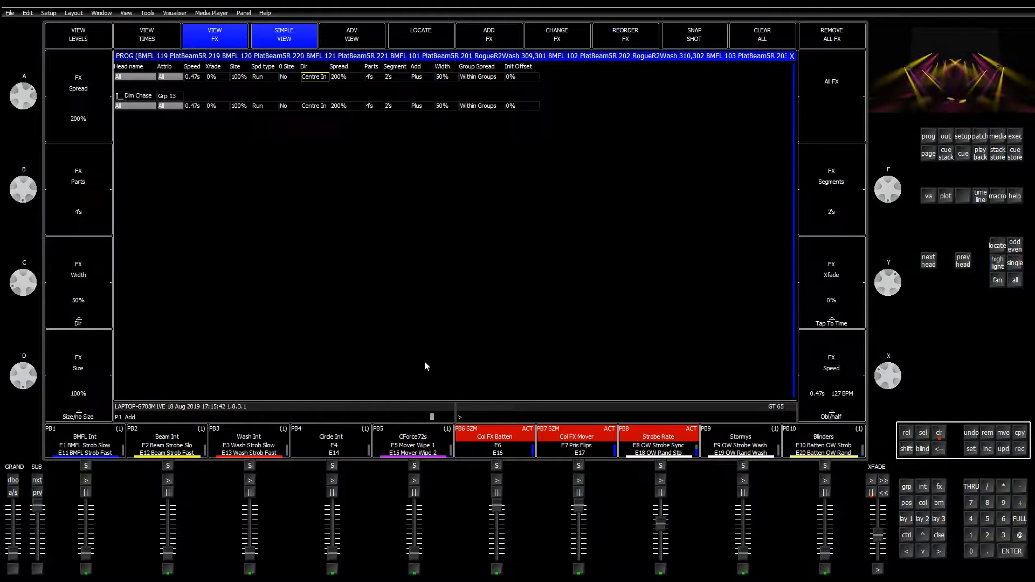
{"action": "left_click_drag", "start_coordinate": [26, 290], "coordinate": [27, 272]}
{"action": "left_click_drag", "start_coordinate": [887, 278], "coordinate": [915, 369]}
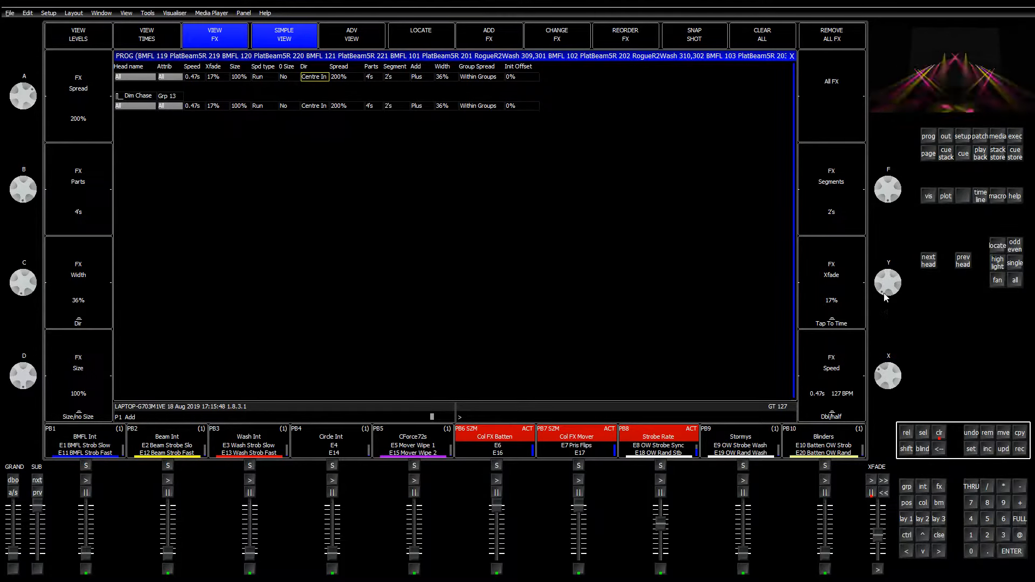
{"action": "left_click_drag", "start_coordinate": [884, 296], "coordinate": [892, 321]}
Record the chase as an effect palette named All 12 beside the All LR palette
{"action": "left_click", "coordinate": [1016, 136]}
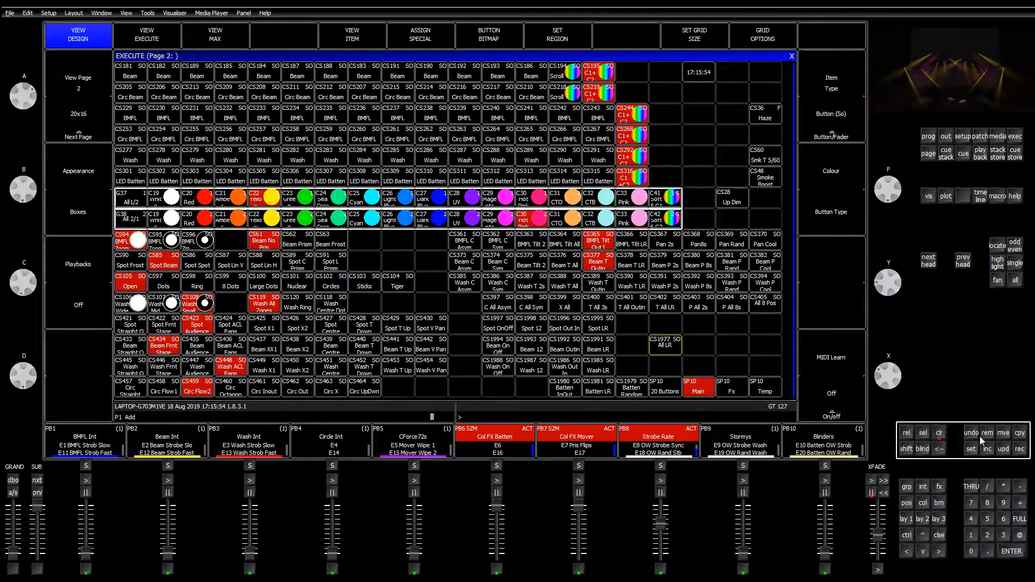
{"action": "left_click", "coordinate": [1021, 451]}
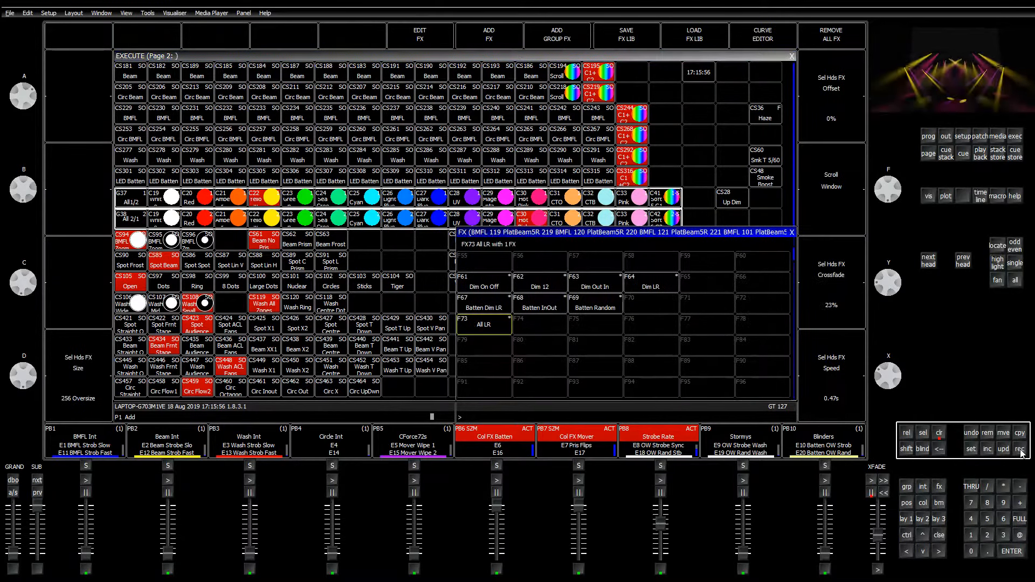
{"action": "left_click", "coordinate": [1023, 449]}
{"action": "type", "text": "All"}
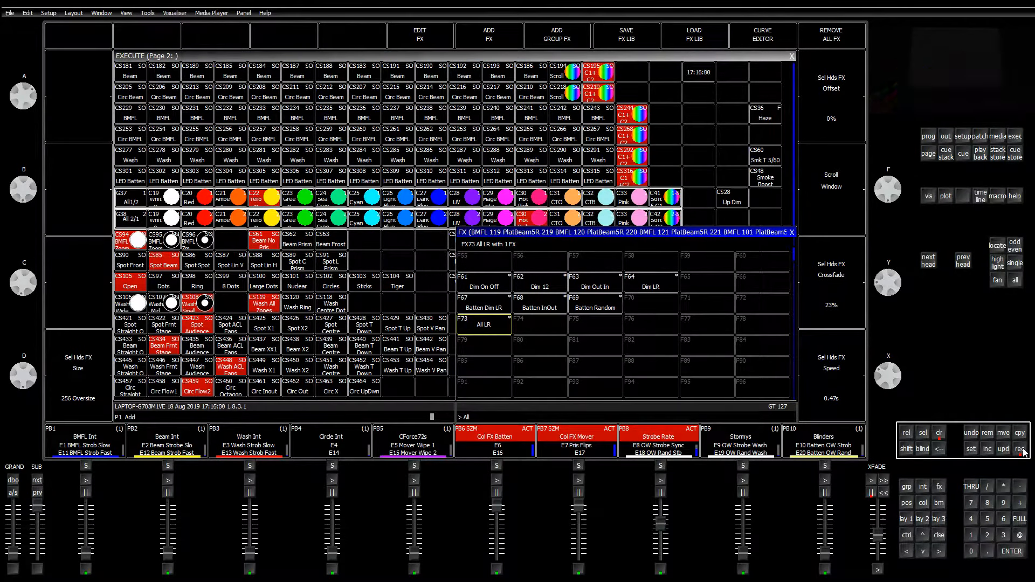
{"action": "type", "text": " 12"}
{"action": "key", "text": "Return"}
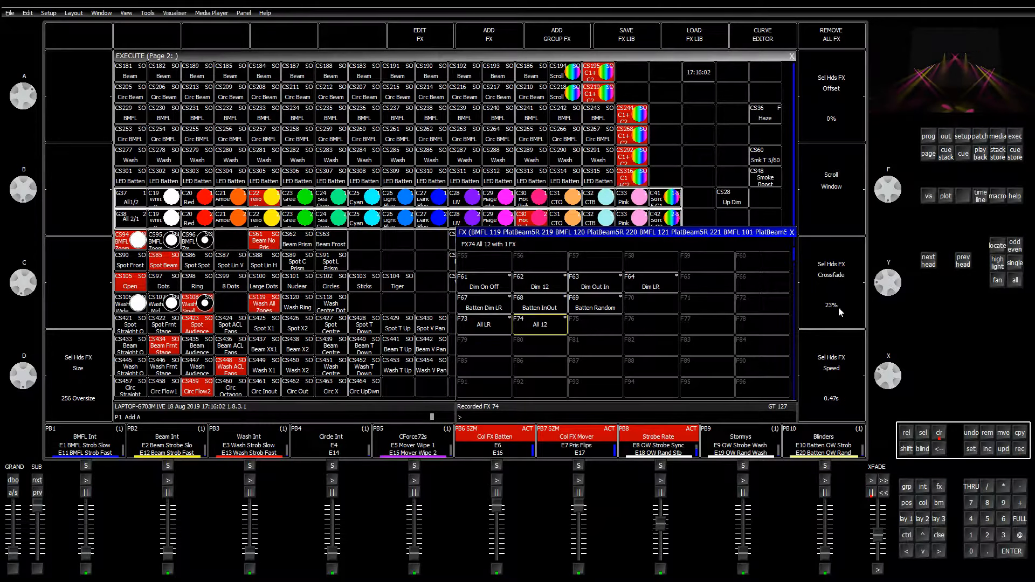
Record the chase as All 12 on the empty Execute cell directly after the All LR playback
{"action": "left_click", "coordinate": [1016, 138]}
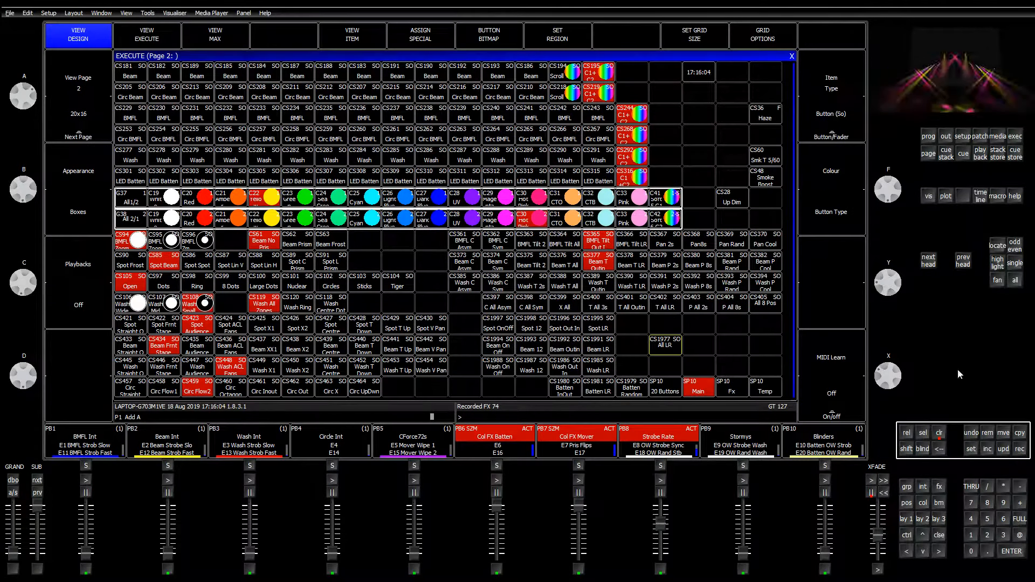
{"action": "type", "text": "All 12"}
{"action": "left_click", "coordinate": [692, 343]}
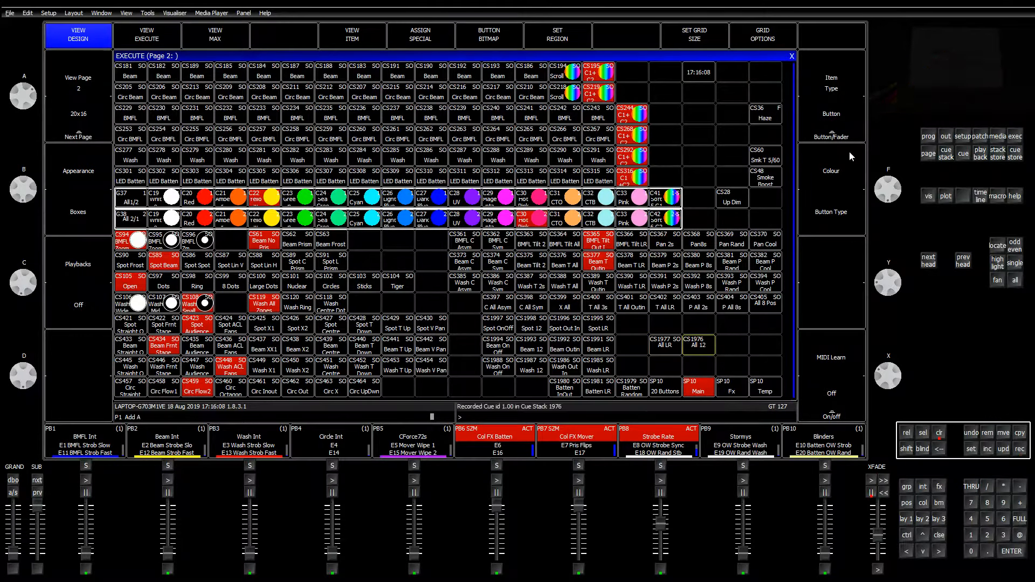
Change the All 12 Execute item to Button (So) and activate the playback
{"action": "left_click", "coordinate": [837, 130]}
{"action": "left_click", "coordinate": [837, 130]}
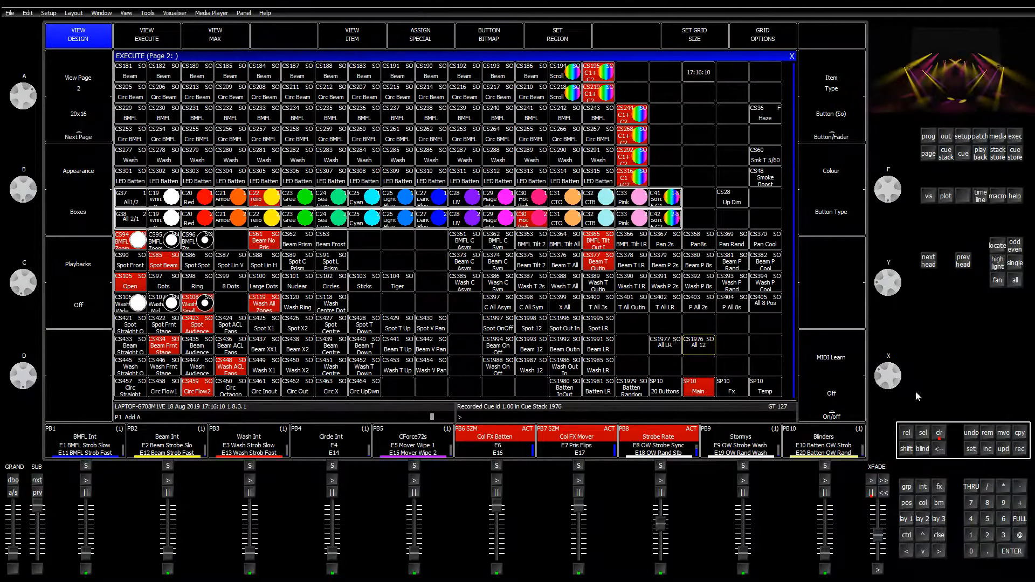
{"action": "left_click", "coordinate": [699, 345]}
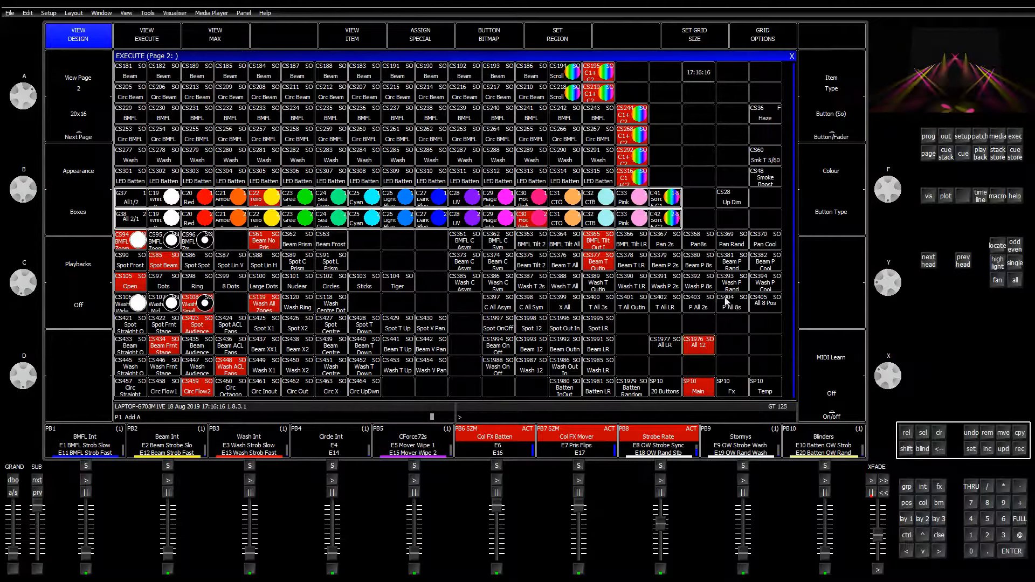
Compare the All LR chase with All 12, leave All 12 running, and activate Spot ACL Fans and Beam ACL Fans
{"action": "left_click", "coordinate": [699, 348]}
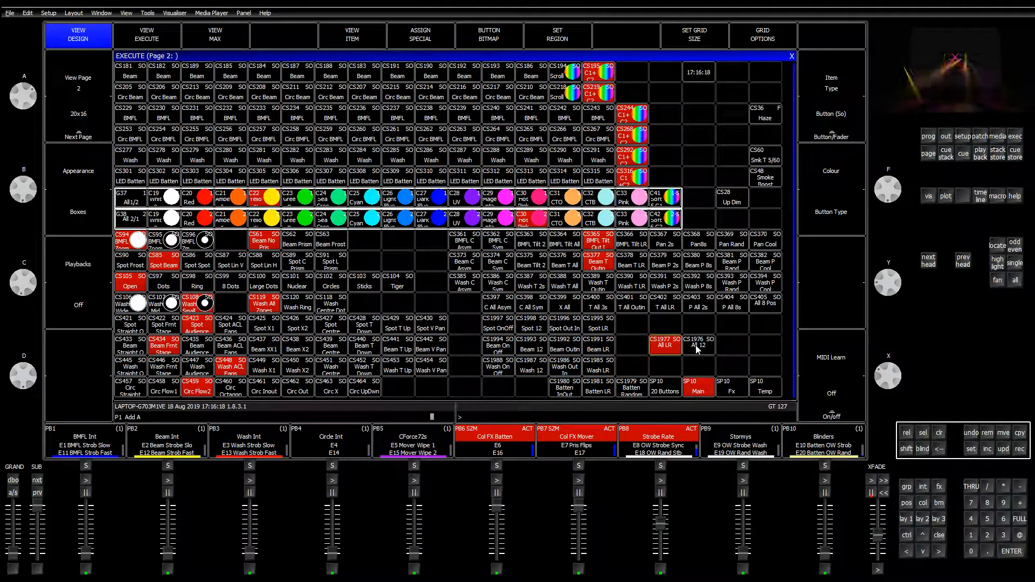
{"action": "left_click", "coordinate": [701, 348]}
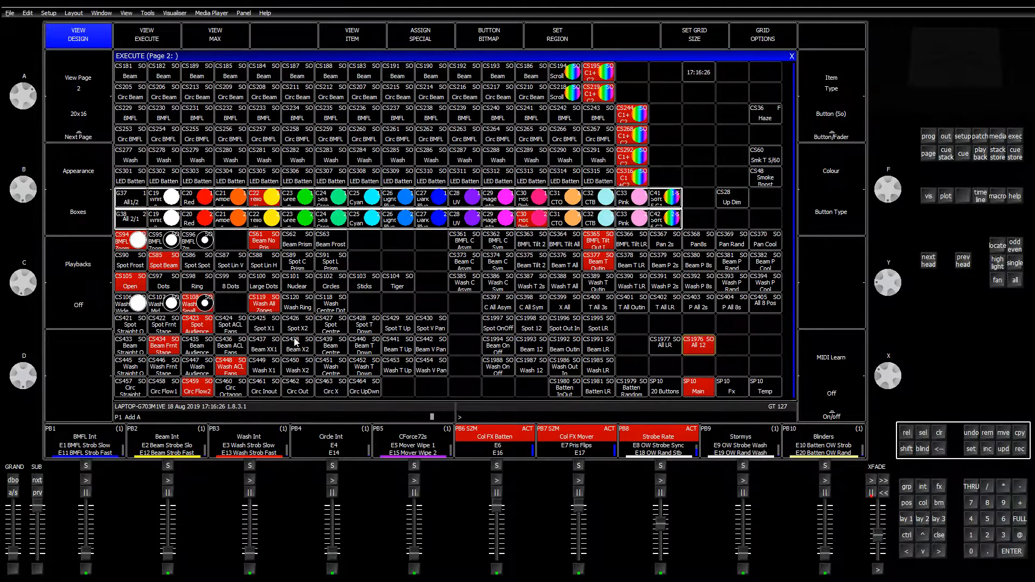
{"action": "left_click", "coordinate": [232, 328]}
{"action": "left_click", "coordinate": [238, 346]}
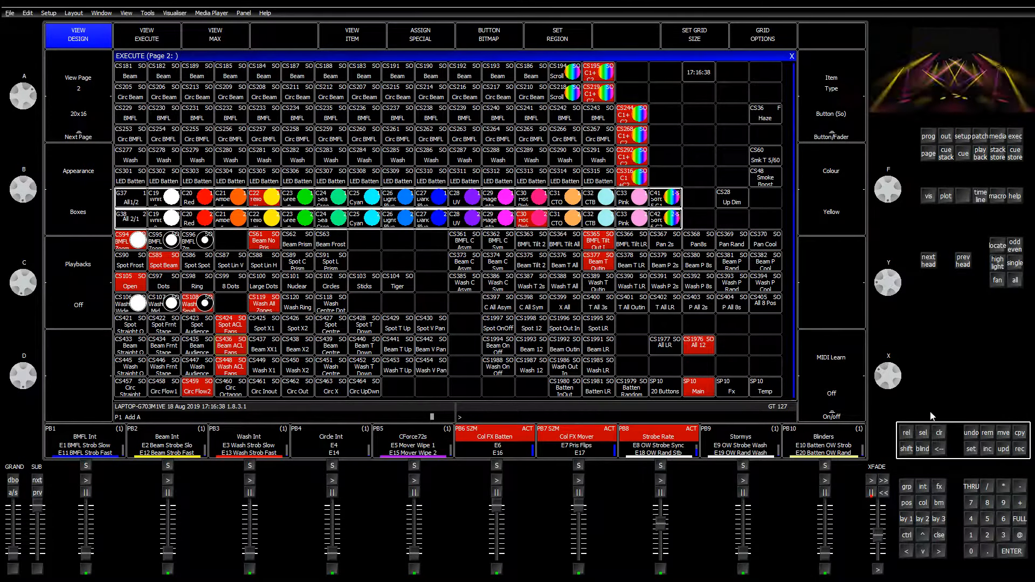
Clear the programmer and try the two-colour palettes Robots and Rasta on the moving heads
{"action": "left_click", "coordinate": [939, 433]}
{"action": "left_click", "coordinate": [907, 519]}
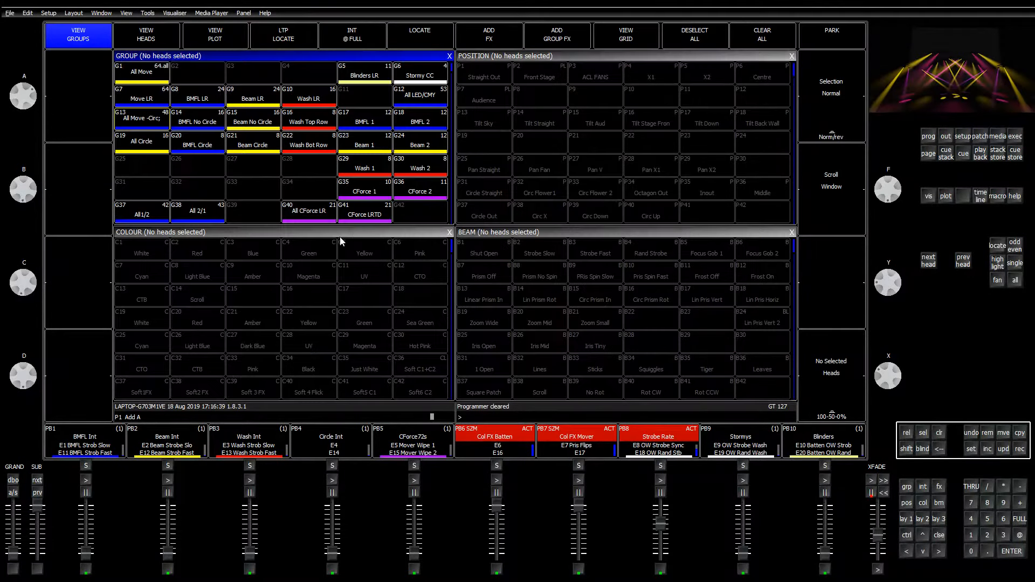
{"action": "left_click", "coordinate": [293, 233]}
{"action": "scroll", "coordinate": [296, 298], "scroll_direction": "down", "scroll_amount": 7}
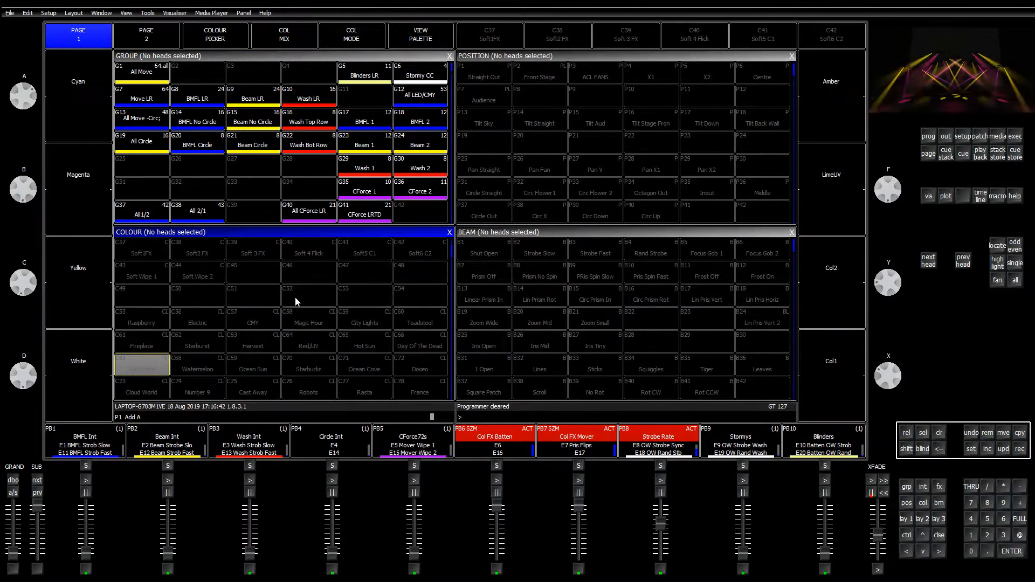
{"action": "left_click", "coordinate": [315, 315]}
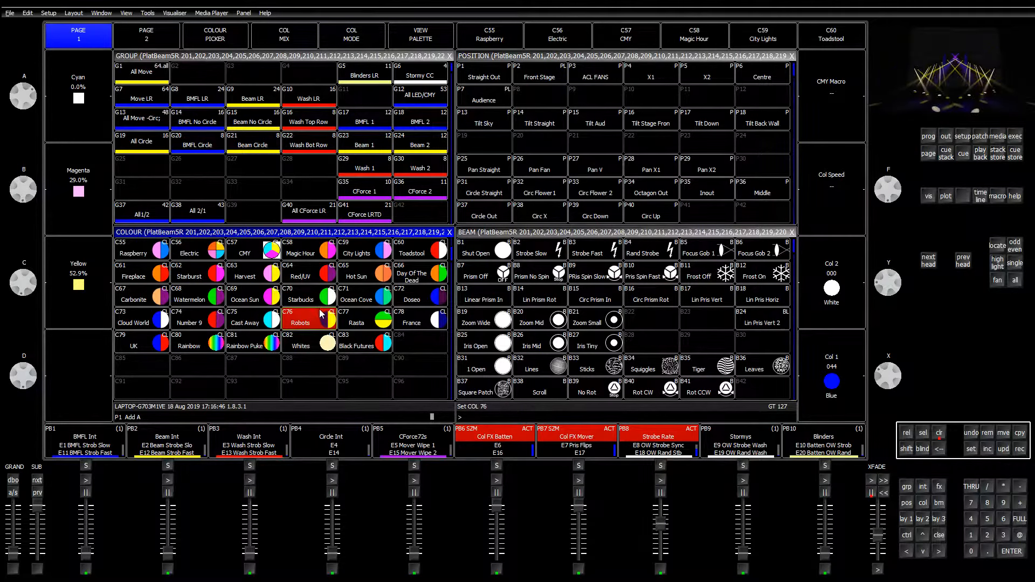
{"action": "left_click", "coordinate": [378, 322]}
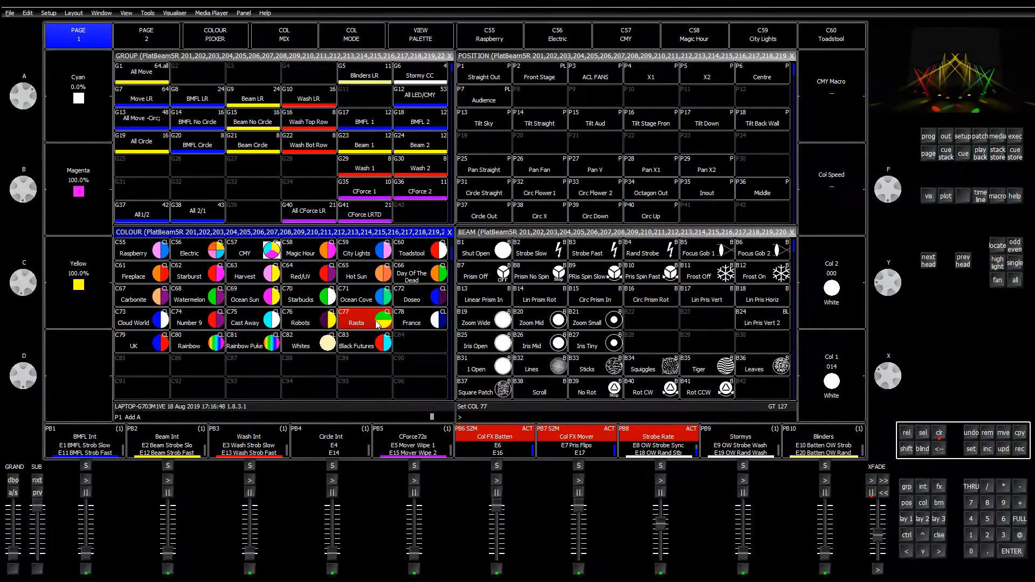
Try the Ocean Sun, Harvest, Cloud World, Toadstool and Black Futures palettes on the selected heads, and clear the programmer
{"action": "left_click", "coordinate": [231, 306]}
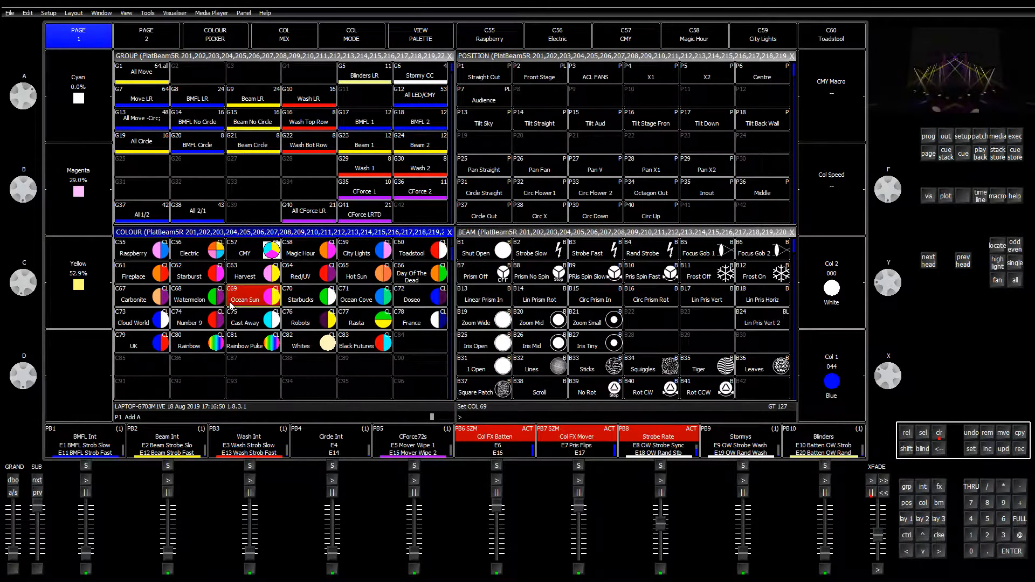
{"action": "left_click", "coordinate": [233, 277]}
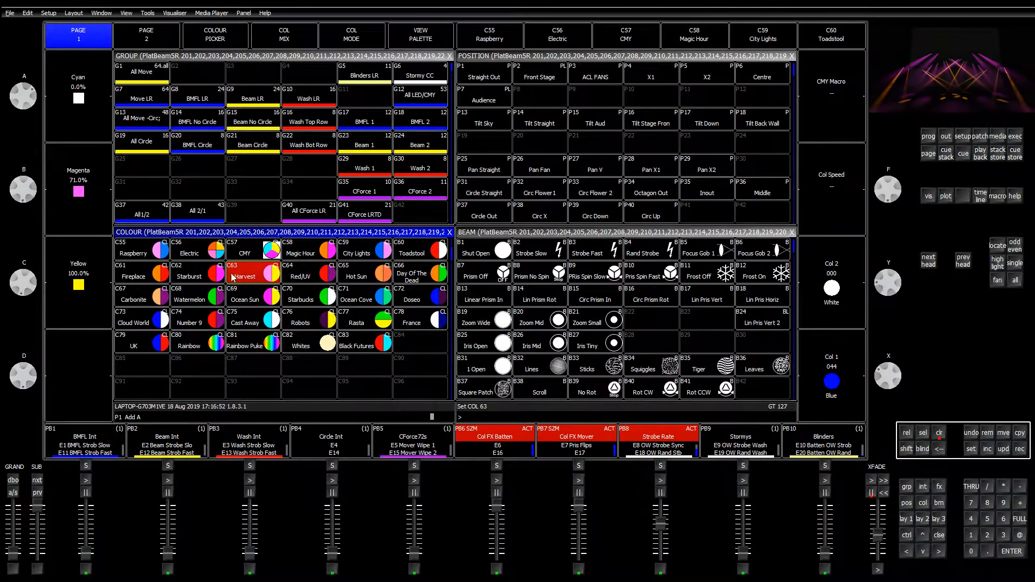
{"action": "left_click", "coordinate": [150, 322]}
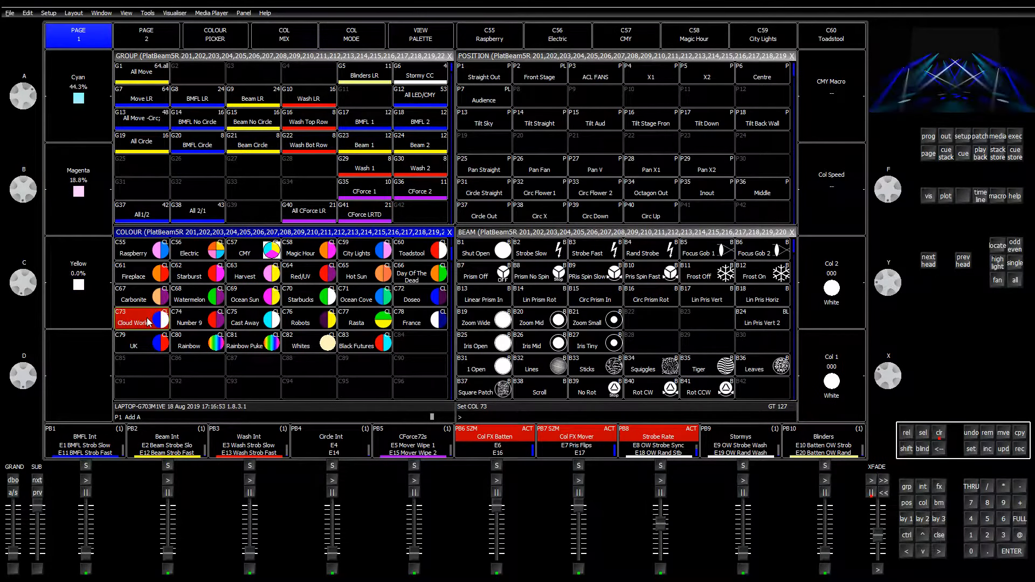
{"action": "left_click", "coordinate": [420, 261]}
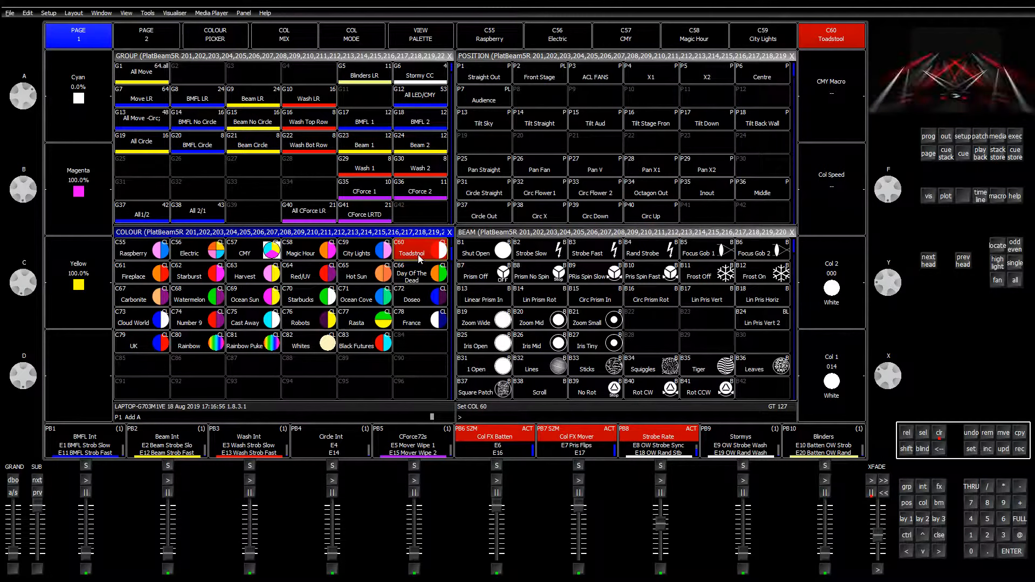
{"action": "left_click", "coordinate": [364, 343]}
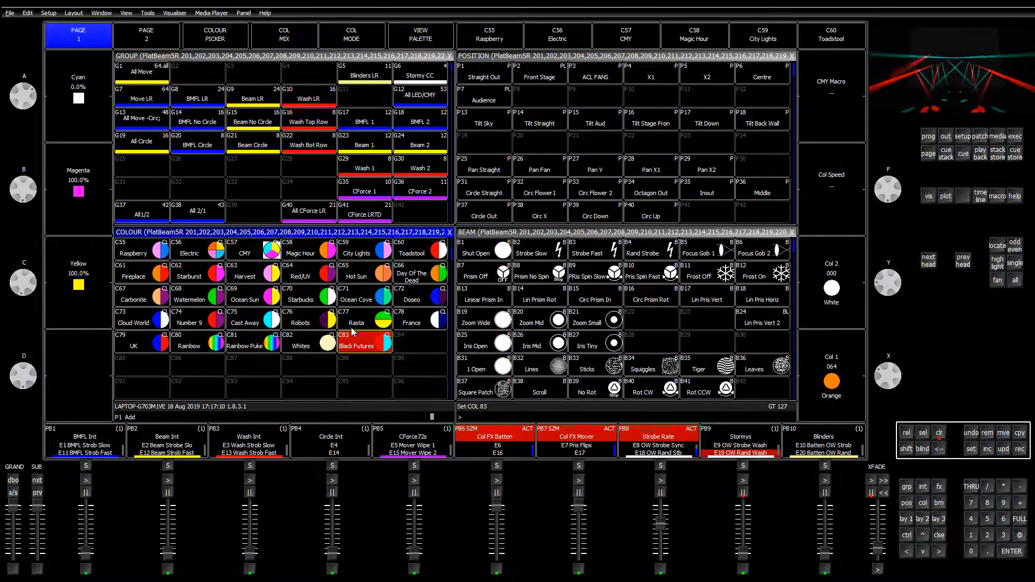
{"action": "left_click", "coordinate": [940, 434]}
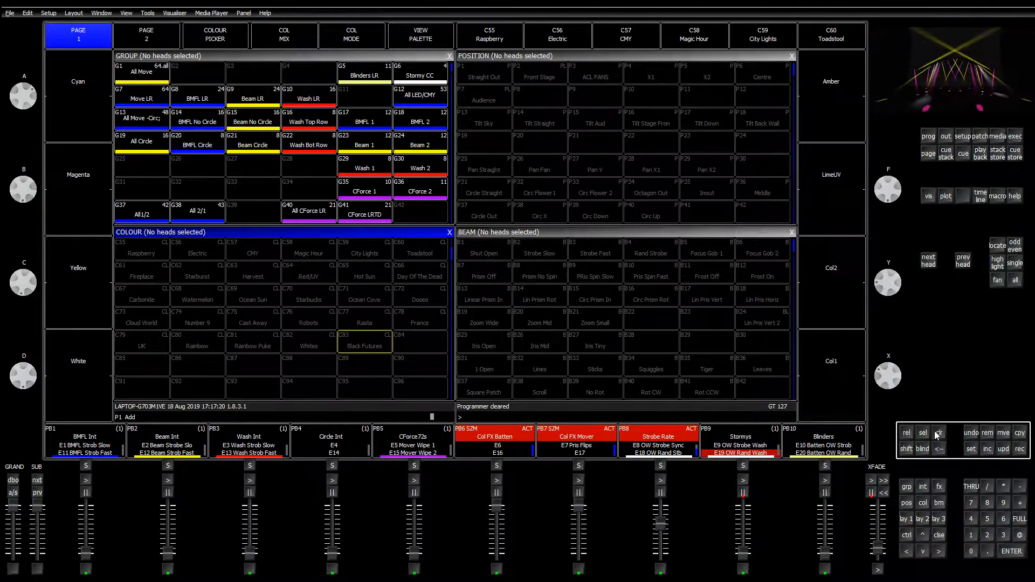
{"action": "left_click", "coordinate": [936, 430]}
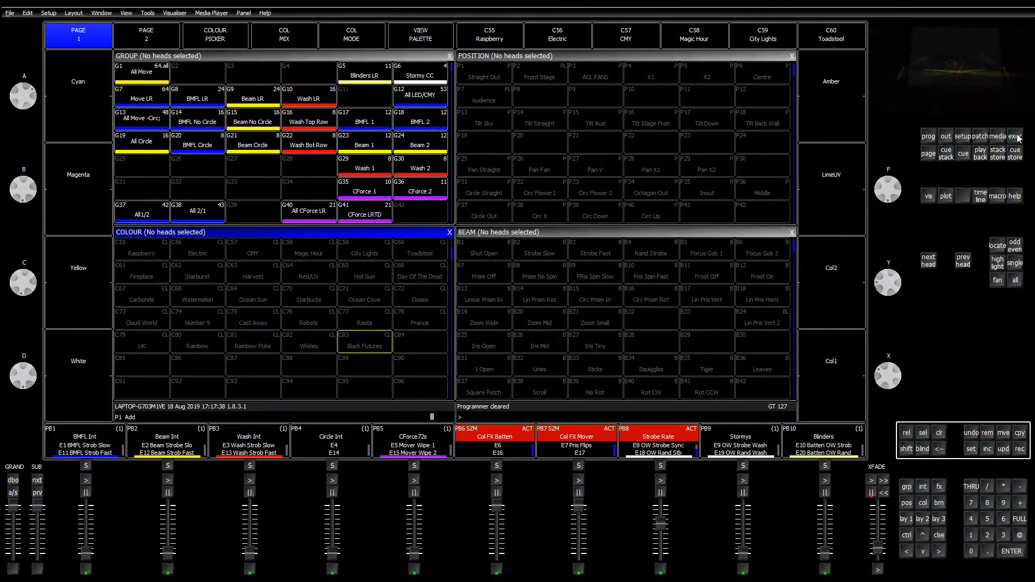
Examine the OW Strobe Sync cue stack's fader, button, function, activate/release and advanced options, reached from the 20 Buttons Execute page
{"action": "key", "text": "ctrl+e"}
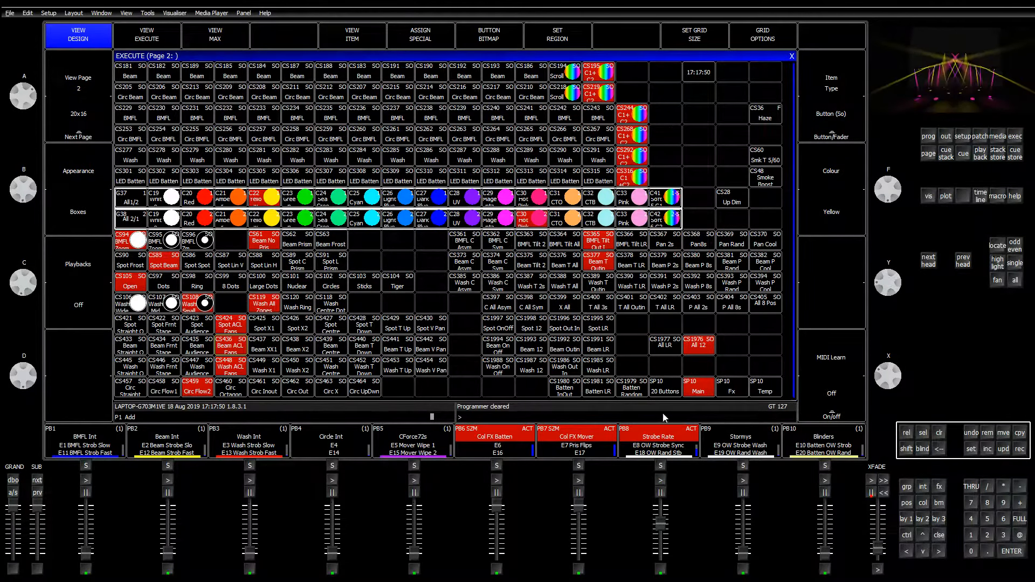
{"action": "left_click", "coordinate": [665, 387]}
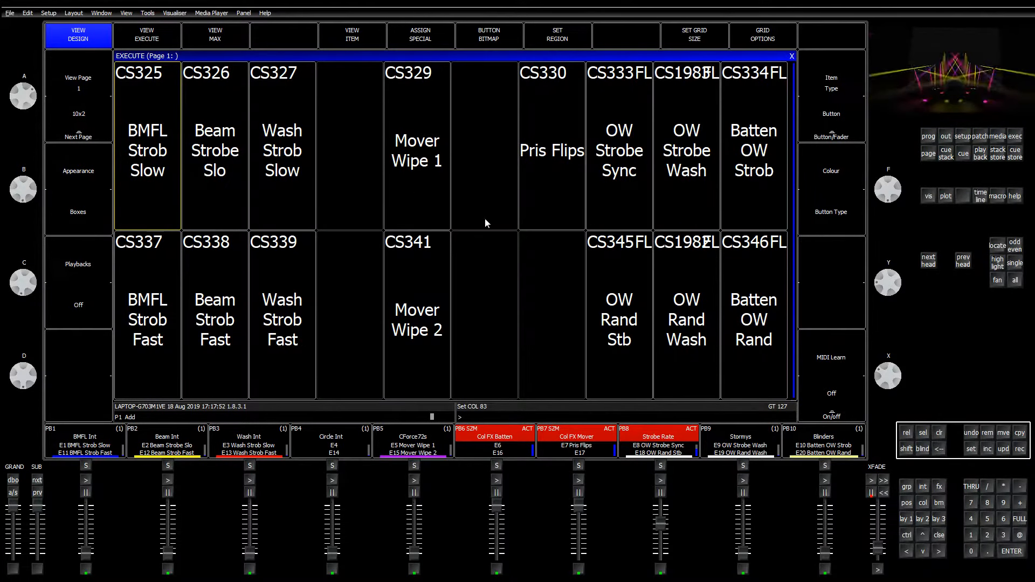
{"action": "left_click", "coordinate": [573, 143]}
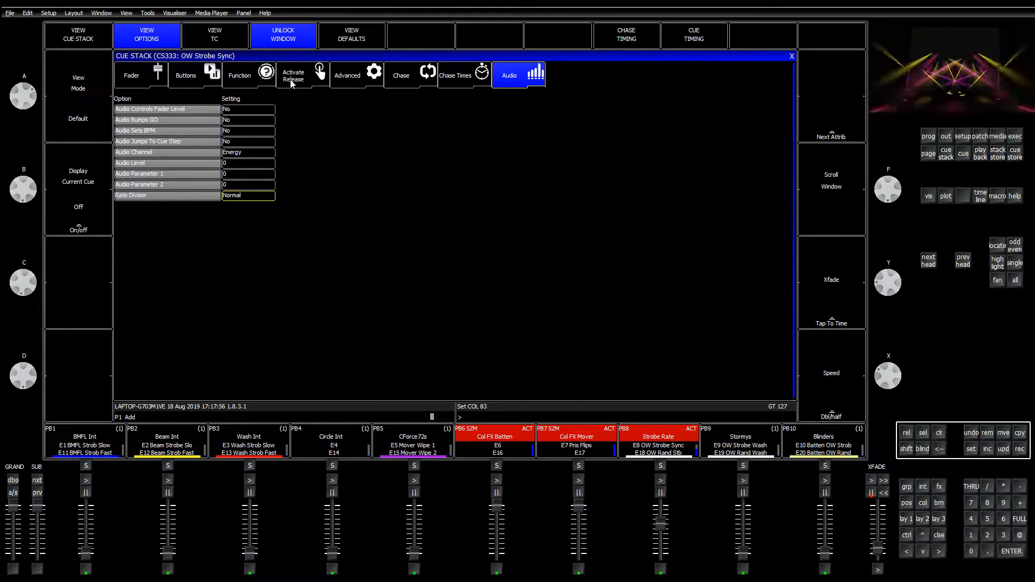
{"action": "left_click", "coordinate": [145, 78]}
{"action": "left_click", "coordinate": [196, 79]}
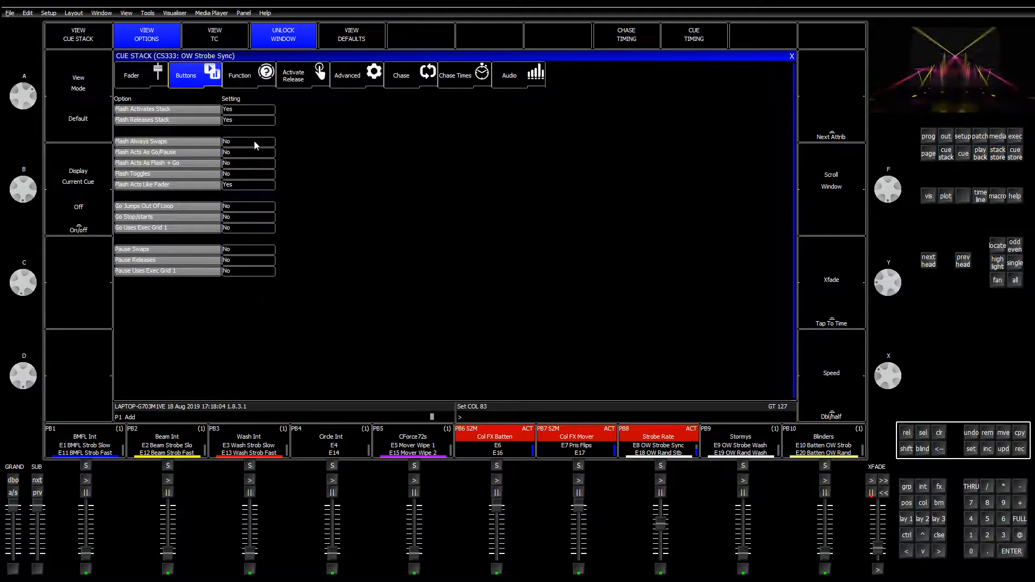
{"action": "left_click", "coordinate": [242, 79]}
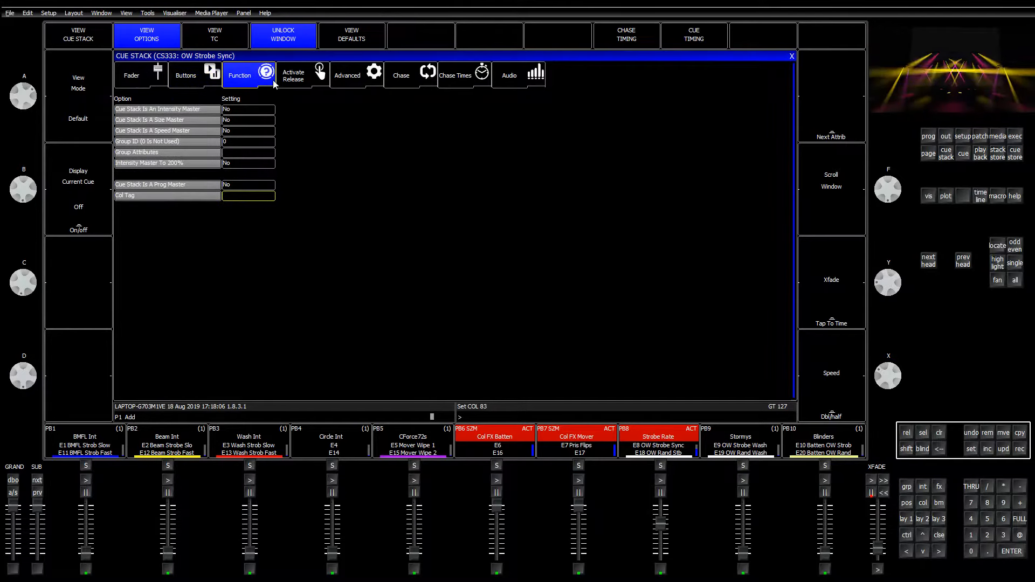
{"action": "left_click", "coordinate": [302, 82]}
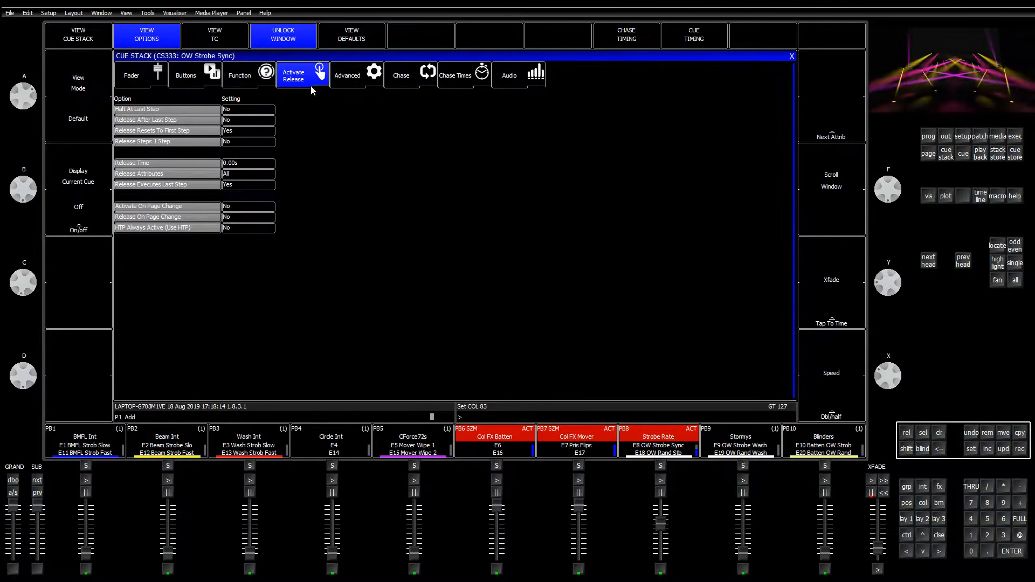
{"action": "left_click", "coordinate": [371, 80]}
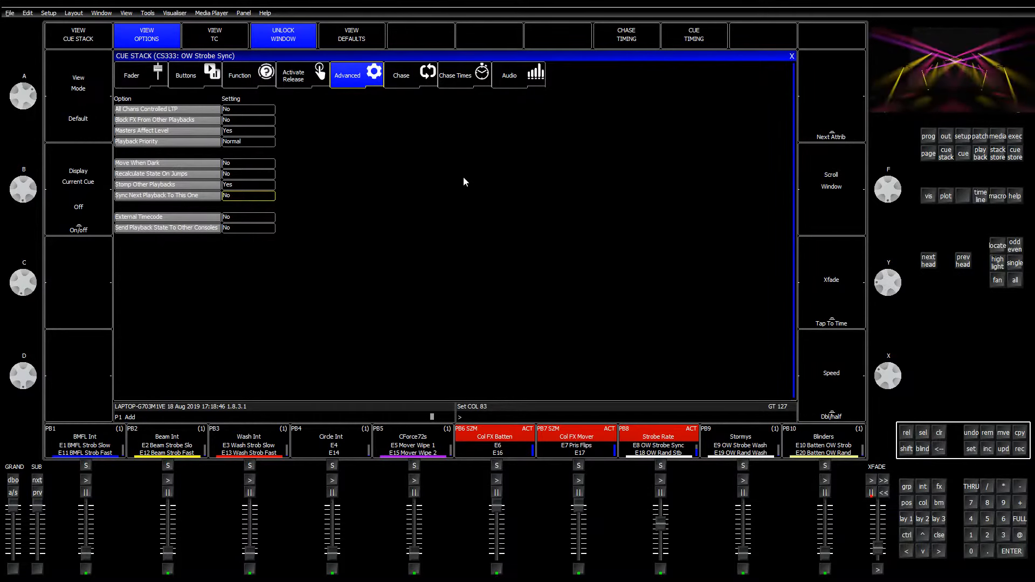
Name the first cue of the OW Strobe Sync cue stack Spot Ow Strobe On
{"action": "left_click", "coordinate": [90, 42]}
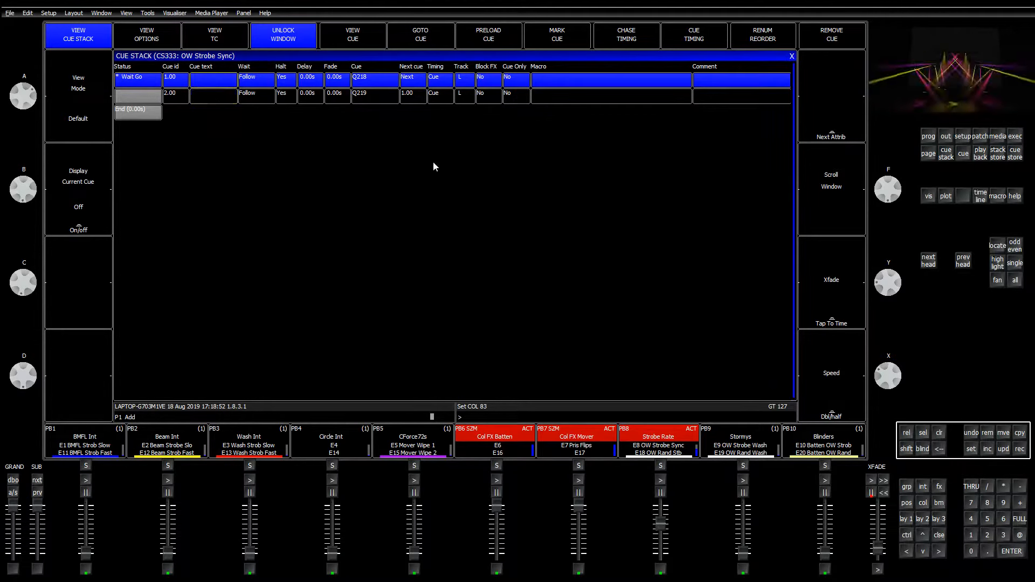
{"action": "left_click", "coordinate": [971, 448]}
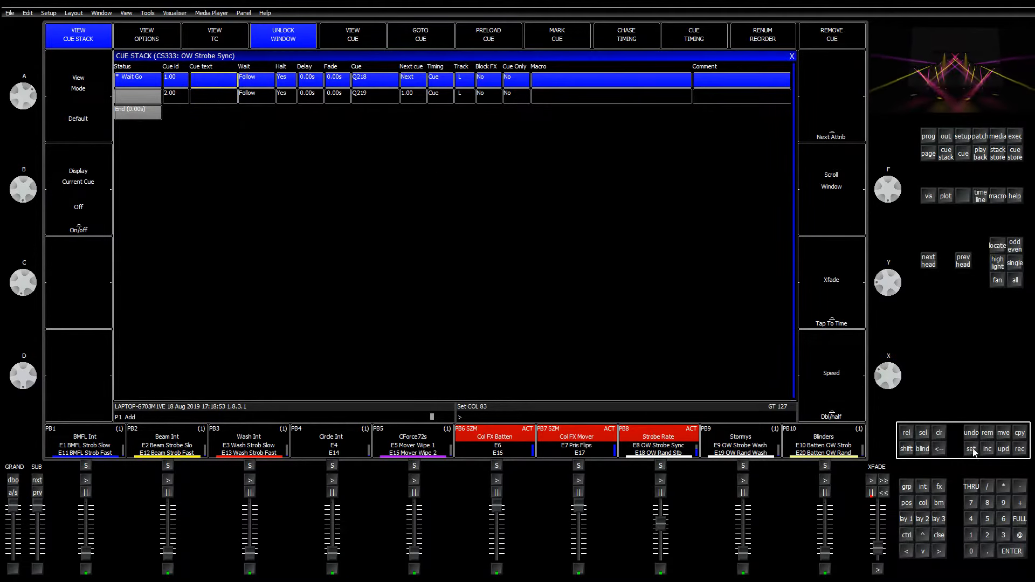
{"action": "left_click", "coordinate": [206, 82]}
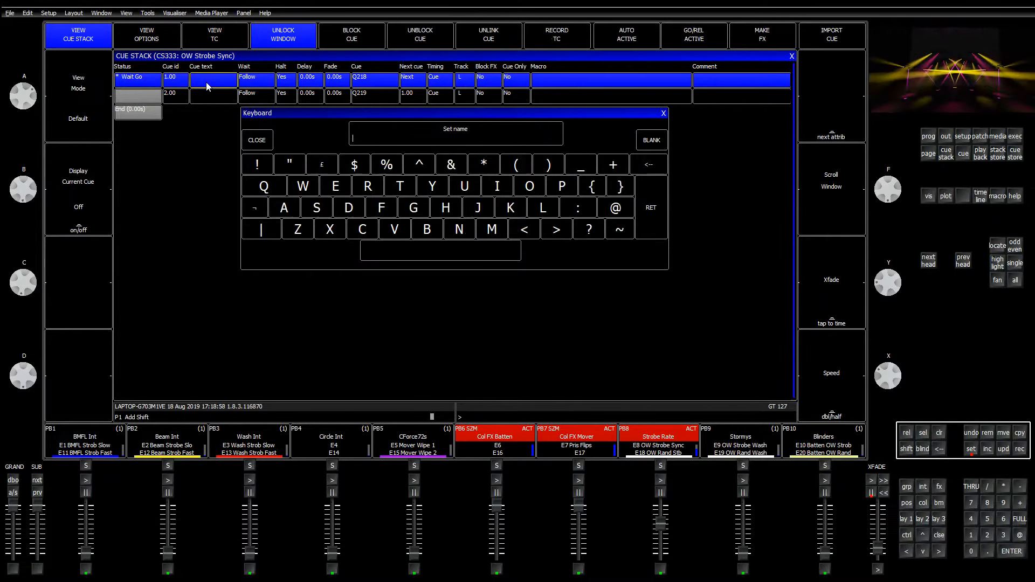
{"action": "type", "text": "Spot Ow A"}
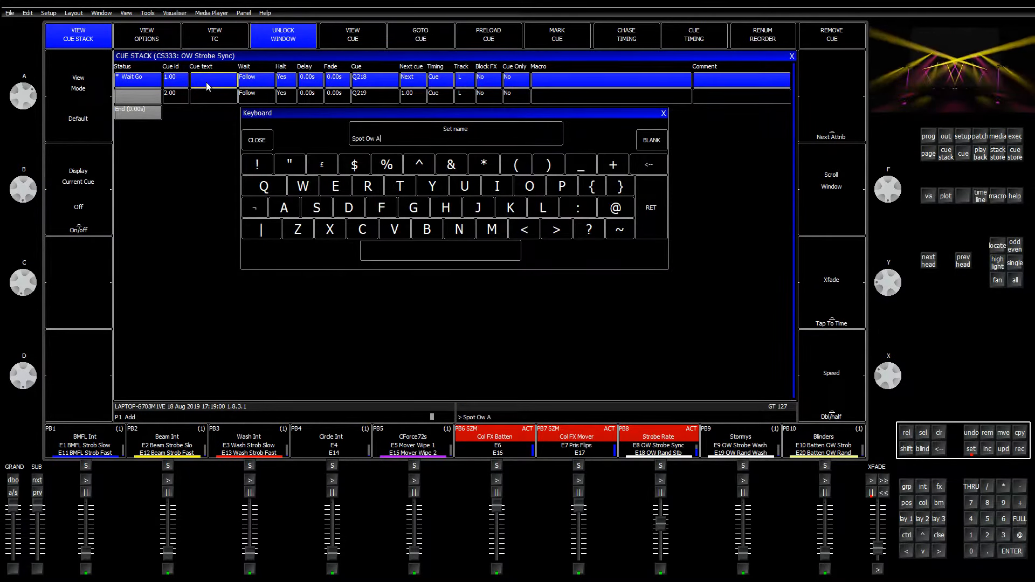
{"action": "key", "text": "BackSpace"}
{"action": "type", "text": "St"}
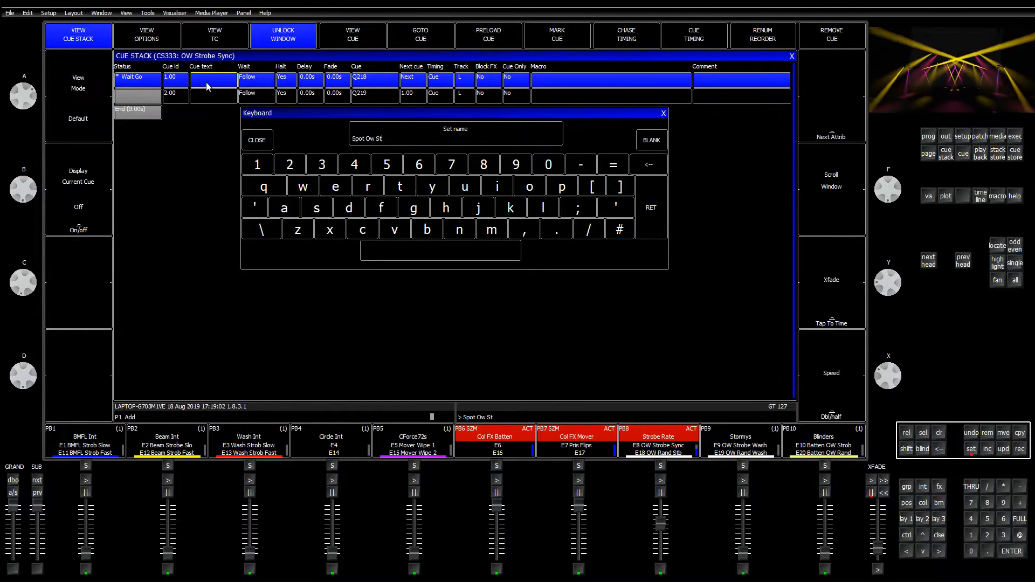
{"action": "type", "text": "robe On"}
{"action": "key", "text": "Return"}
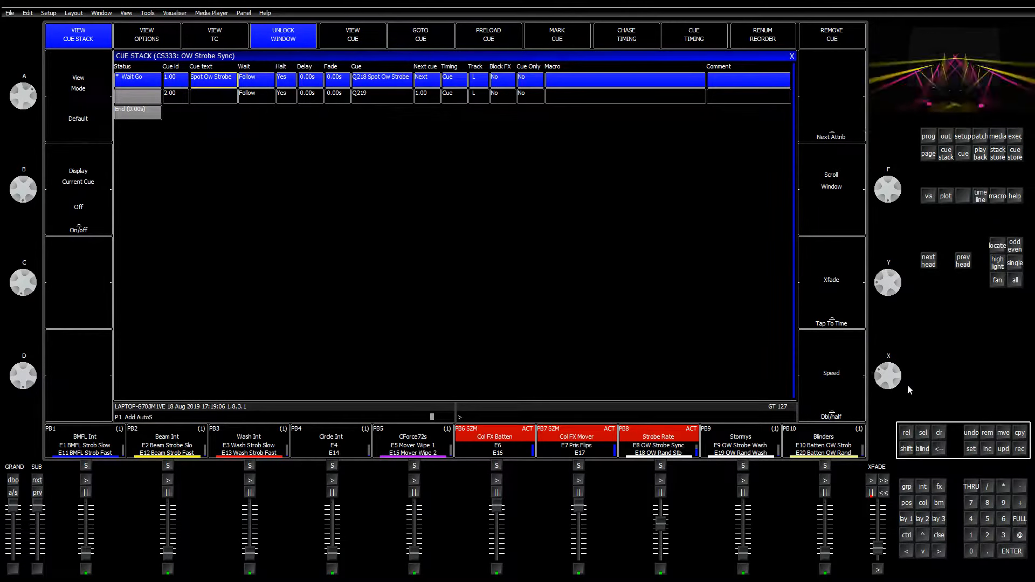
Name the second cue of the OW Strobe Sync cue stack Strobe Off
{"action": "left_click", "coordinate": [971, 452]}
{"action": "left_click", "coordinate": [205, 99]}
{"action": "type", "text": "Str"}
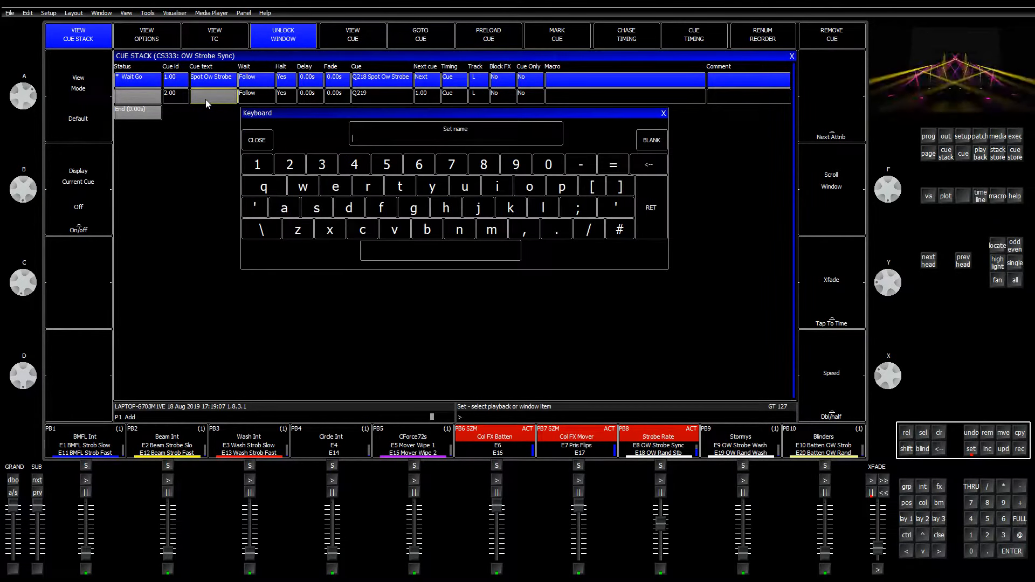
{"action": "type", "text": "obe Off"}
{"action": "key", "text": "Return"}
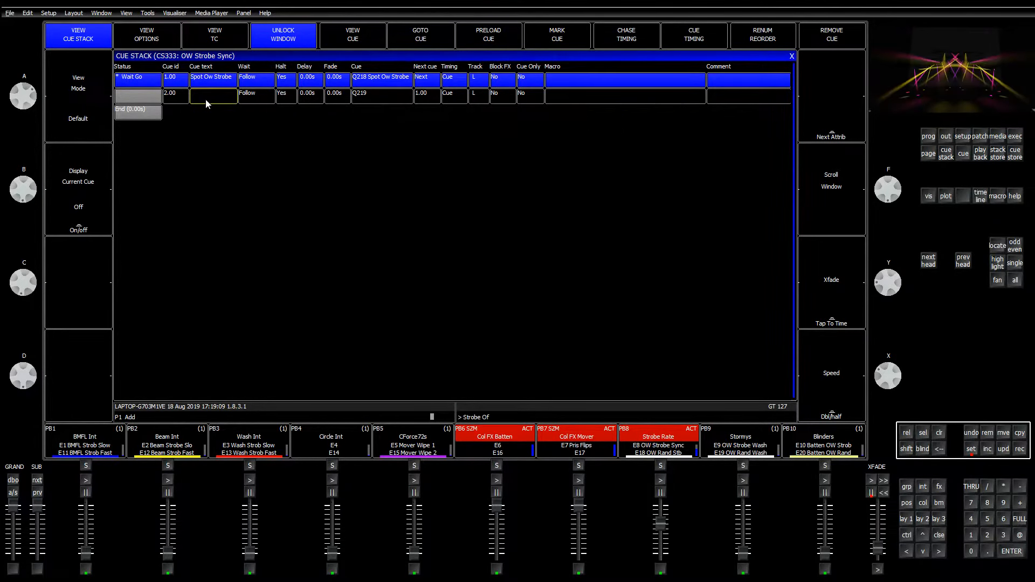
Return to the Main Execute page, test All LR against All 12 with All 12 left running, and clear the programmer
{"action": "left_click", "coordinate": [1016, 136]}
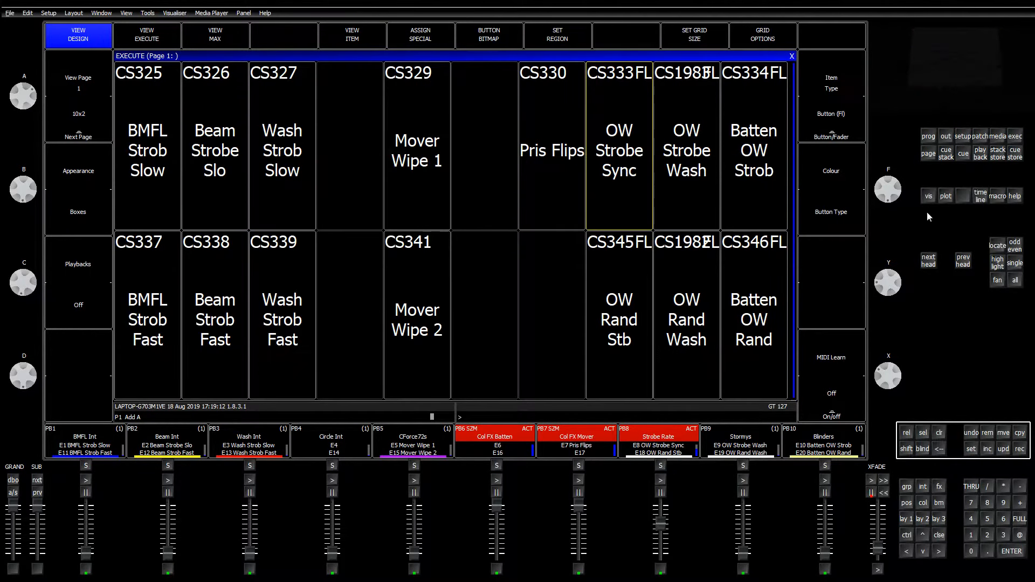
{"action": "left_click", "coordinate": [85, 134]}
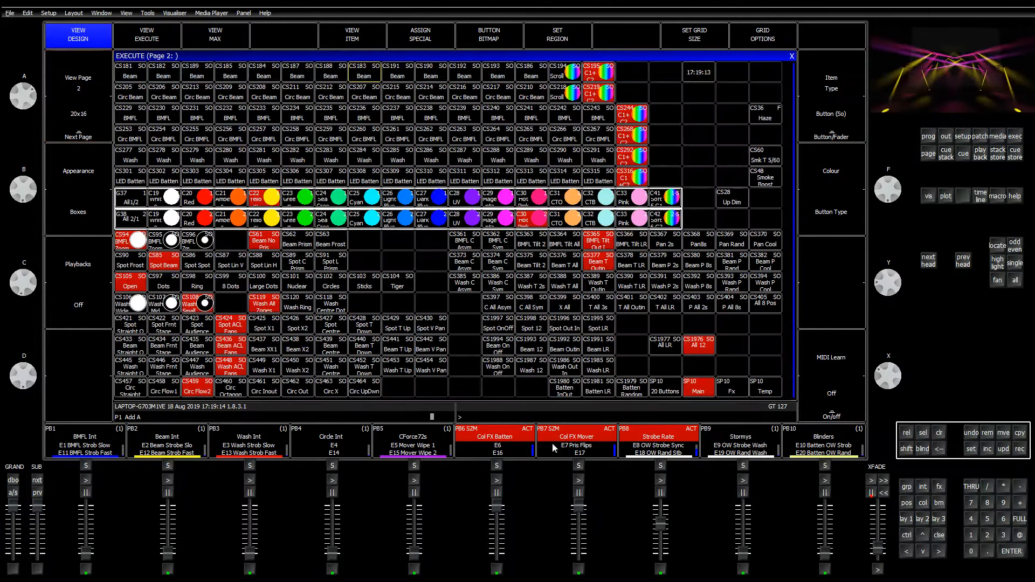
{"action": "left_click", "coordinate": [731, 387]}
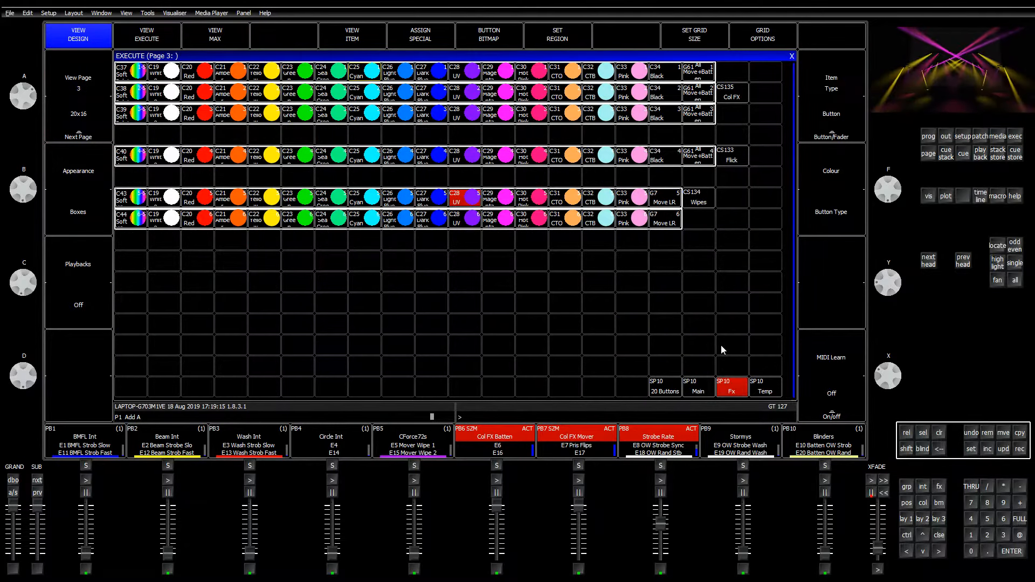
{"action": "left_click", "coordinate": [698, 388]}
{"action": "left_click", "coordinate": [668, 347]}
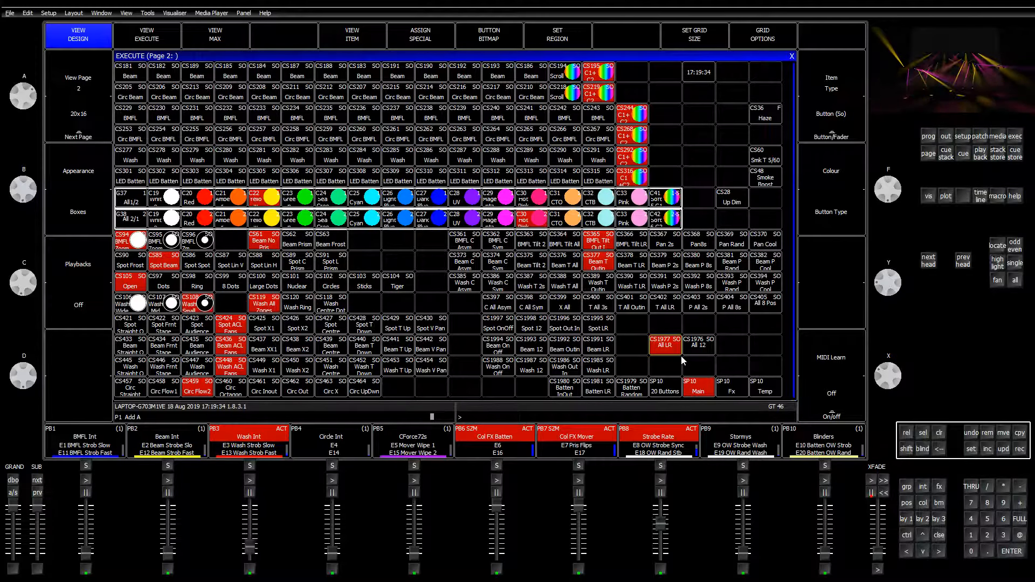
{"action": "left_click", "coordinate": [699, 349]}
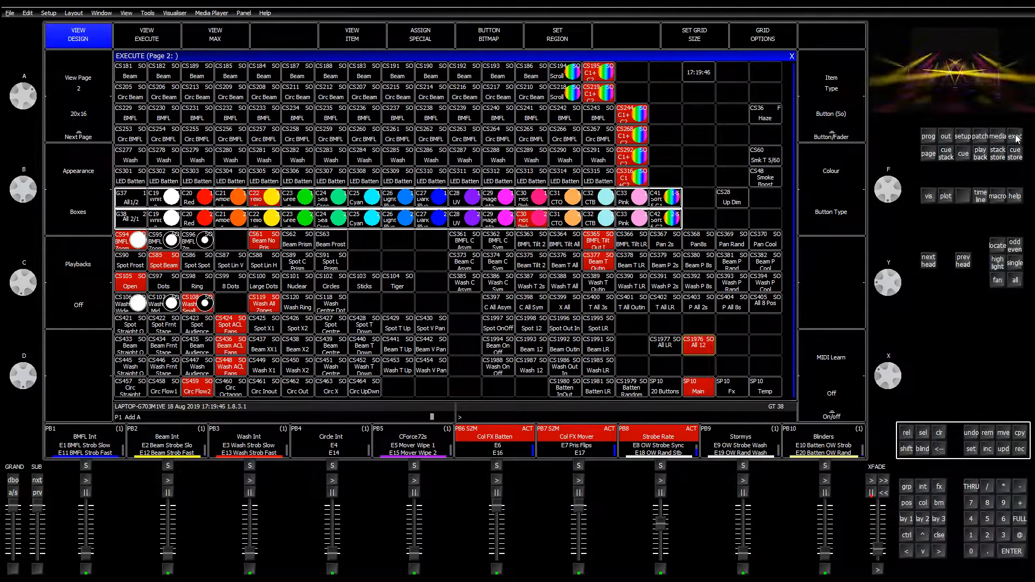
{"action": "left_click", "coordinate": [939, 432]}
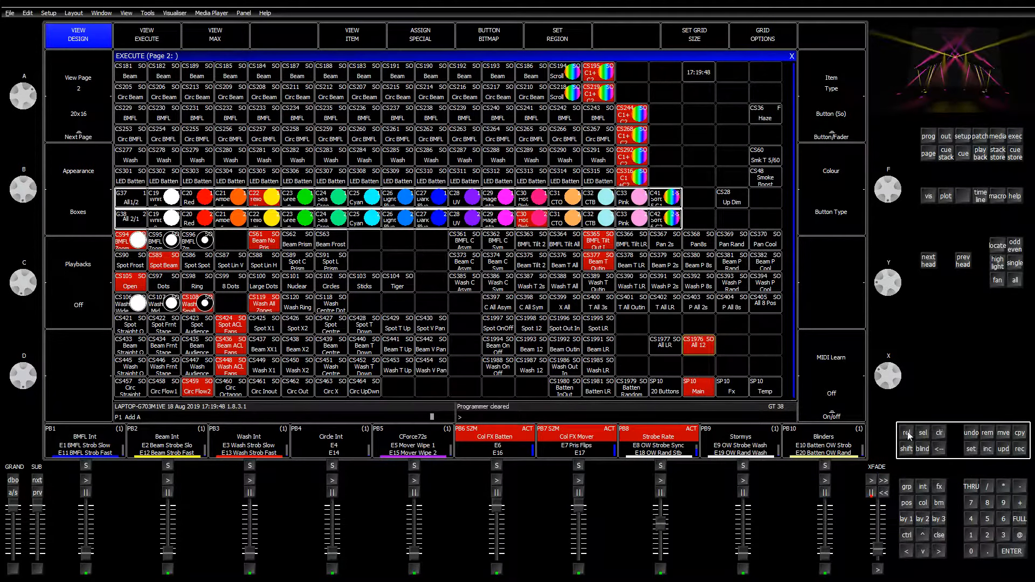
Recall the group and palette layout and apply the Black Futures colour palette to the PlatBeam5R heads
{"action": "left_click", "coordinate": [902, 518]}
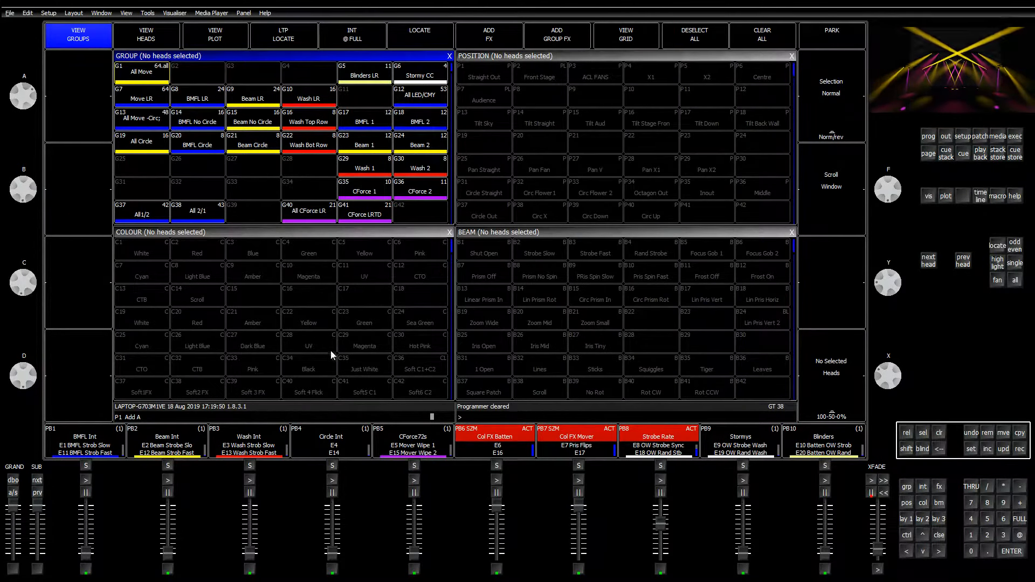
{"action": "left_click", "coordinate": [330, 350]}
{"action": "scroll", "coordinate": [330, 350], "scroll_direction": "down", "scroll_amount": 9}
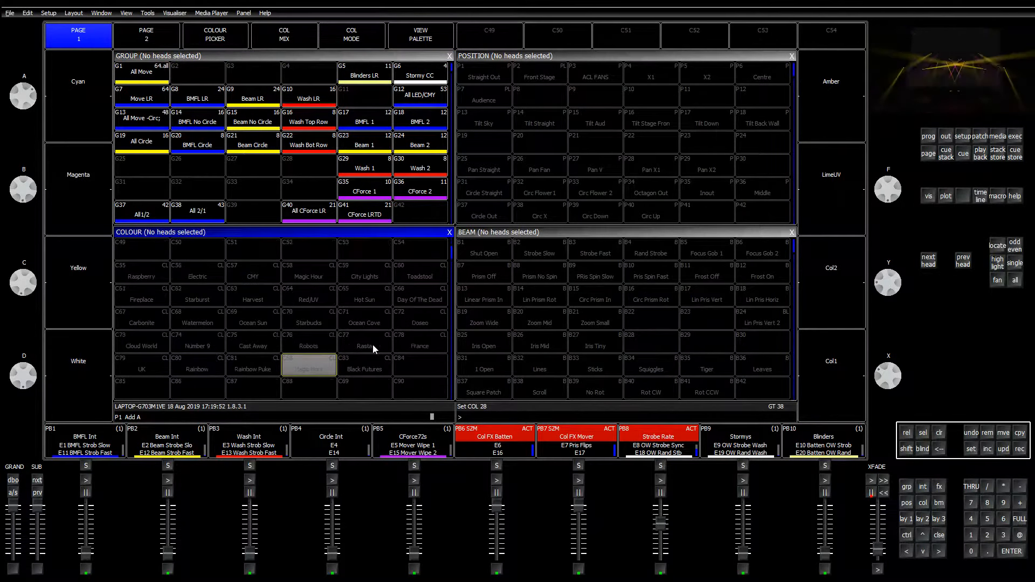
{"action": "left_click", "coordinate": [371, 370]}
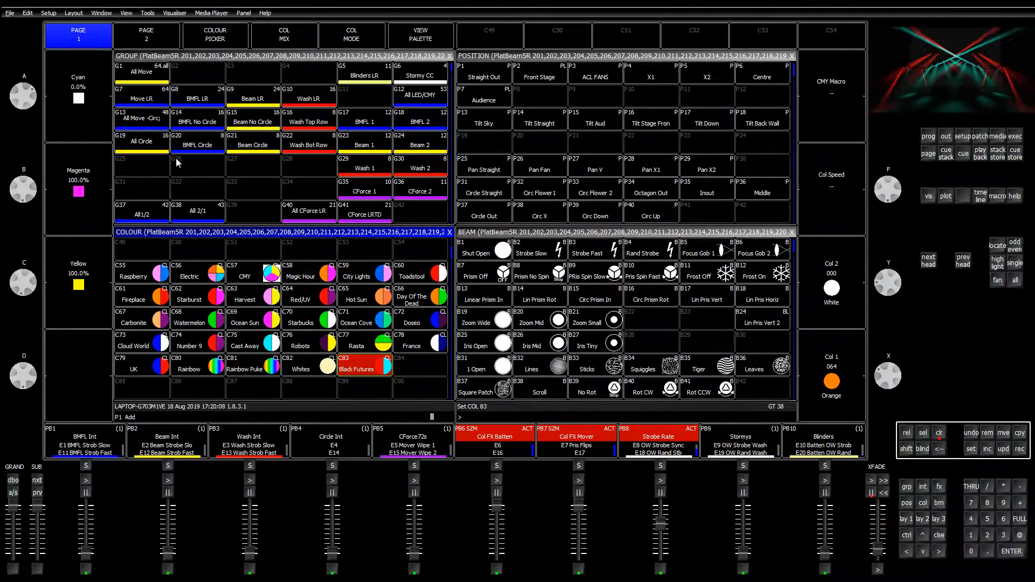
Show the Playbacks faders, test the Beam and Wash Int FX at lower levels, and bring all four Int FX faders to 100%
{"action": "left_click", "coordinate": [175, 56]}
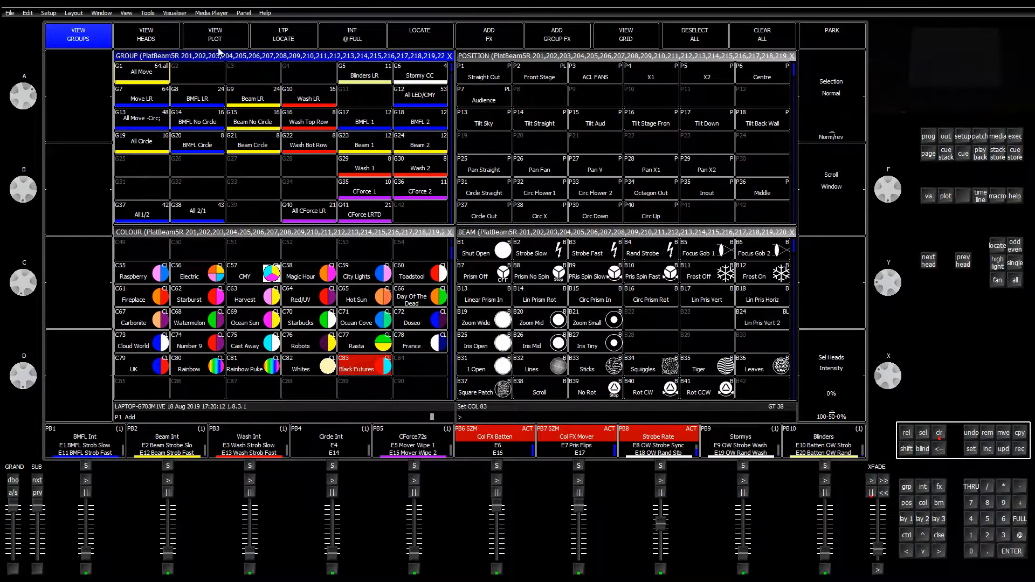
{"action": "key", "text": "ctrl+p"}
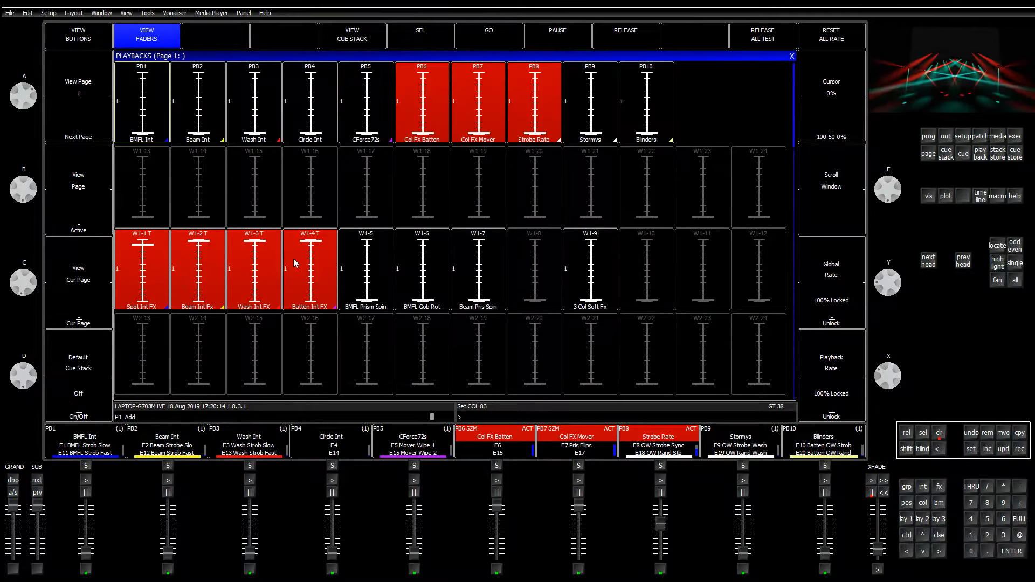
{"action": "mouse_move", "coordinate": [312, 242]}
{"action": "left_mouse_down"}
{"action": "mouse_move", "coordinate": [313, 320]}
{"action": "mouse_move", "coordinate": [311, 238]}
{"action": "left_mouse_up"}
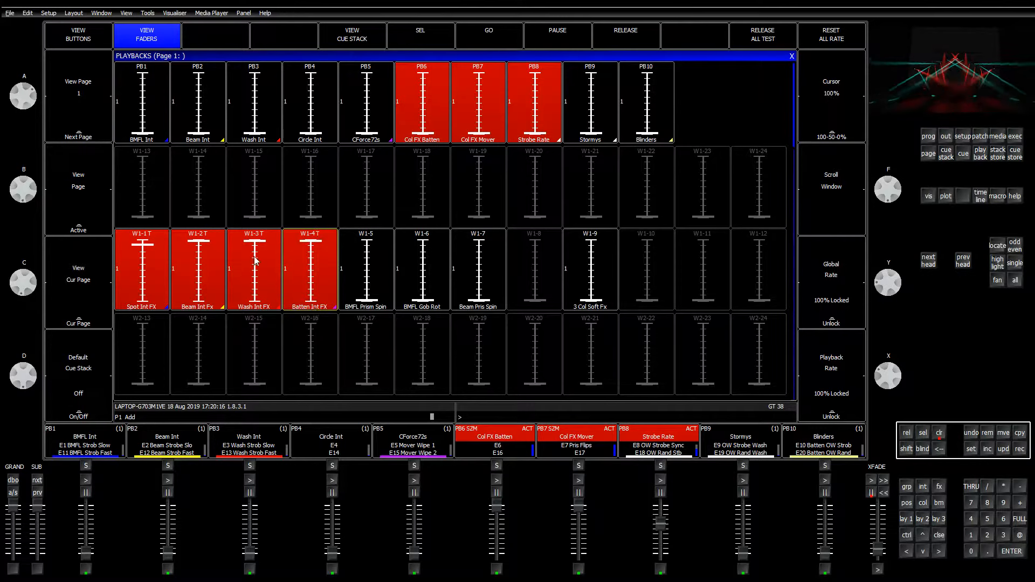
{"action": "left_click_drag", "start_coordinate": [255, 261], "coordinate": [245, 303]}
{"action": "left_click_drag", "start_coordinate": [205, 257], "coordinate": [197, 312]}
{"action": "mouse_move", "coordinate": [146, 259]}
{"action": "left_mouse_down"}
{"action": "mouse_move", "coordinate": [153, 317]}
{"action": "mouse_move", "coordinate": [153, 252]}
{"action": "left_mouse_up"}
{"action": "left_click_drag", "start_coordinate": [201, 306], "coordinate": [205, 237]}
{"action": "left_click_drag", "start_coordinate": [248, 299], "coordinate": [243, 221]}
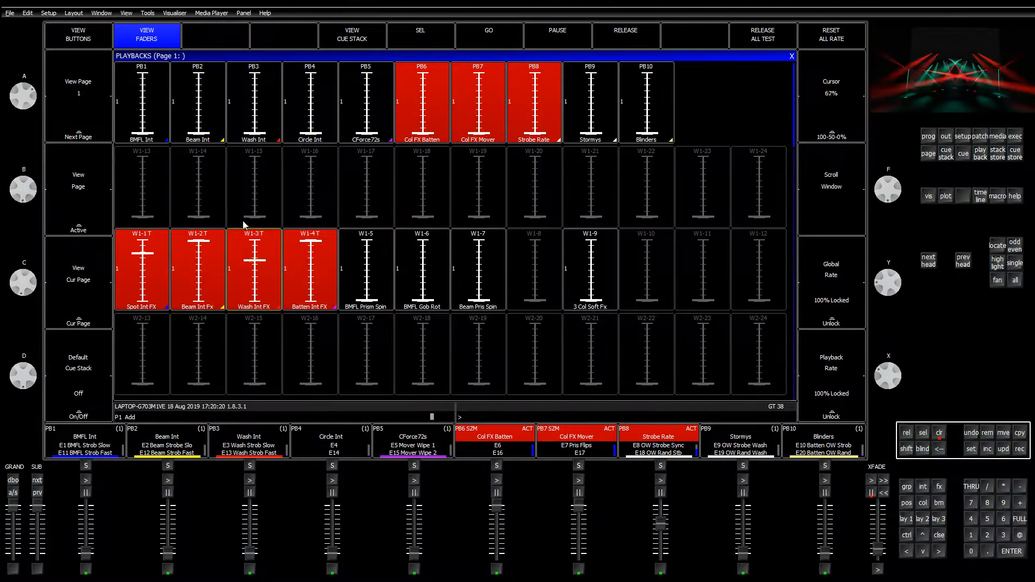
{"action": "left_click_drag", "start_coordinate": [146, 253], "coordinate": [162, 247]}
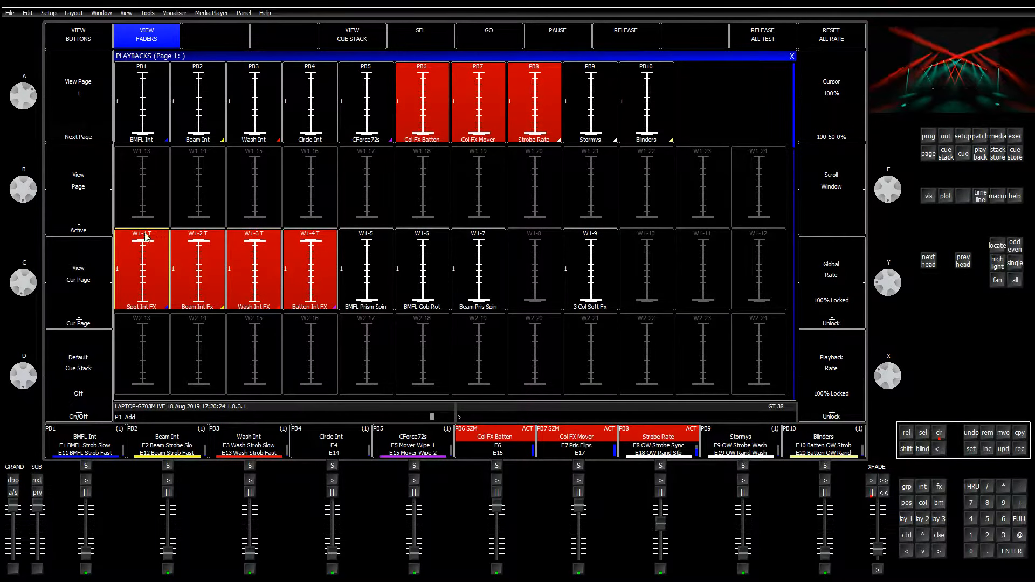
Lower the Spot, Beam, Wash and Batten Int FX faders to 0% and return all four to 100%
{"action": "left_click_drag", "start_coordinate": [144, 242], "coordinate": [140, 303]}
{"action": "left_click_drag", "start_coordinate": [194, 253], "coordinate": [197, 310]}
{"action": "mouse_move", "coordinate": [250, 254]}
{"action": "left_mouse_down"}
{"action": "mouse_move", "coordinate": [264, 303]}
{"action": "mouse_move", "coordinate": [307, 317]}
{"action": "left_mouse_up"}
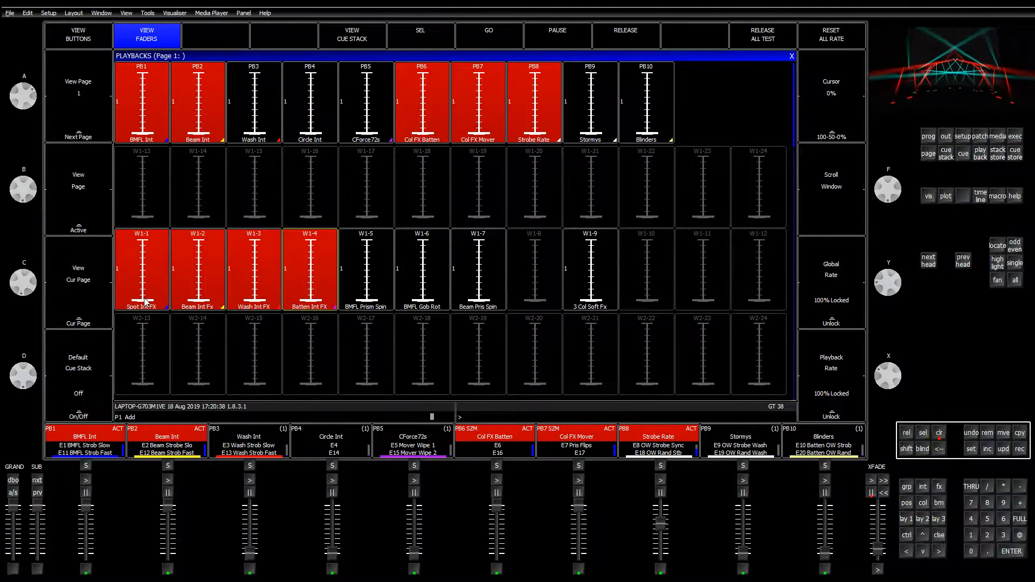
{"action": "left_click_drag", "start_coordinate": [144, 300], "coordinate": [144, 240]}
{"action": "left_click_drag", "start_coordinate": [198, 300], "coordinate": [199, 252]}
{"action": "left_click_drag", "start_coordinate": [255, 299], "coordinate": [255, 237]}
{"action": "left_click_drag", "start_coordinate": [311, 299], "coordinate": [311, 240]}
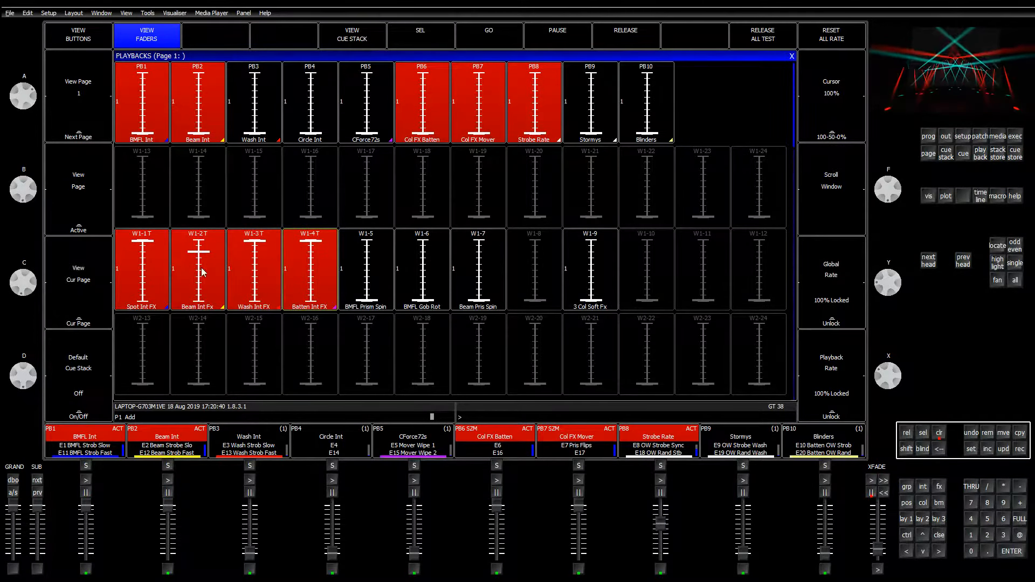
{"action": "left_click_drag", "start_coordinate": [199, 253], "coordinate": [197, 240]}
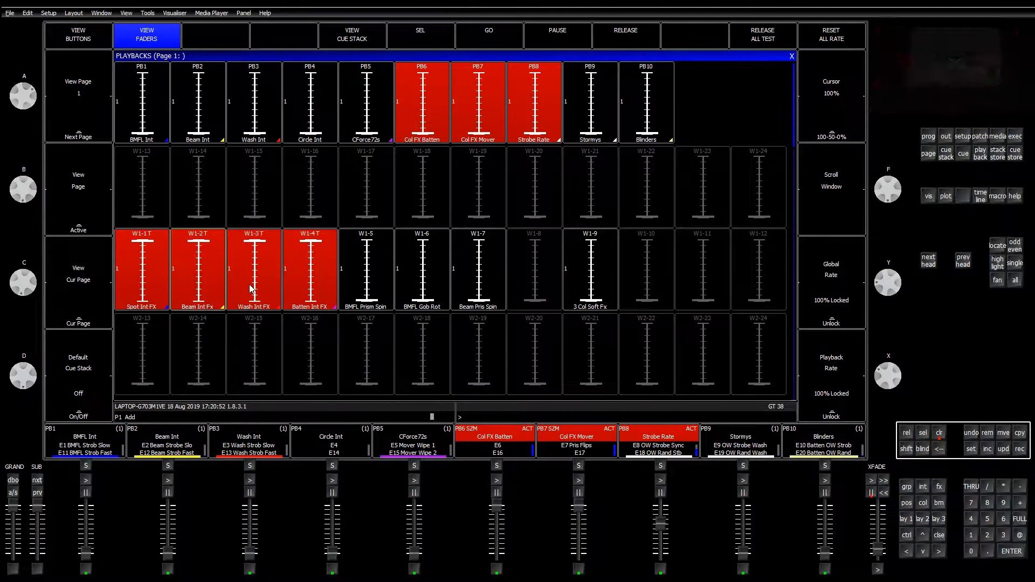
Clear the programmer, release All 12 on the Execute page, and include its cue in the programmer
{"action": "left_click", "coordinate": [935, 433]}
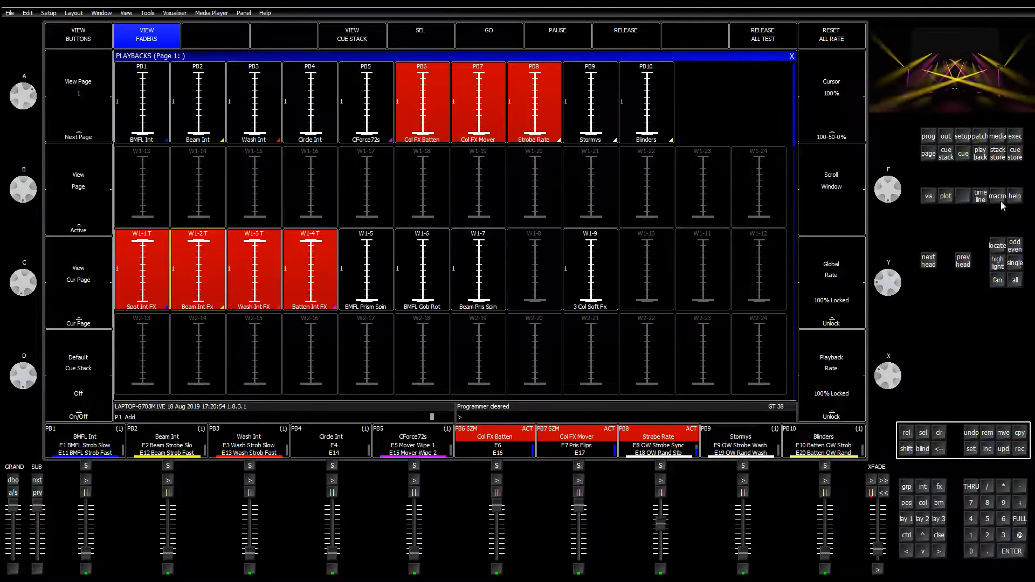
{"action": "left_click", "coordinate": [1017, 138]}
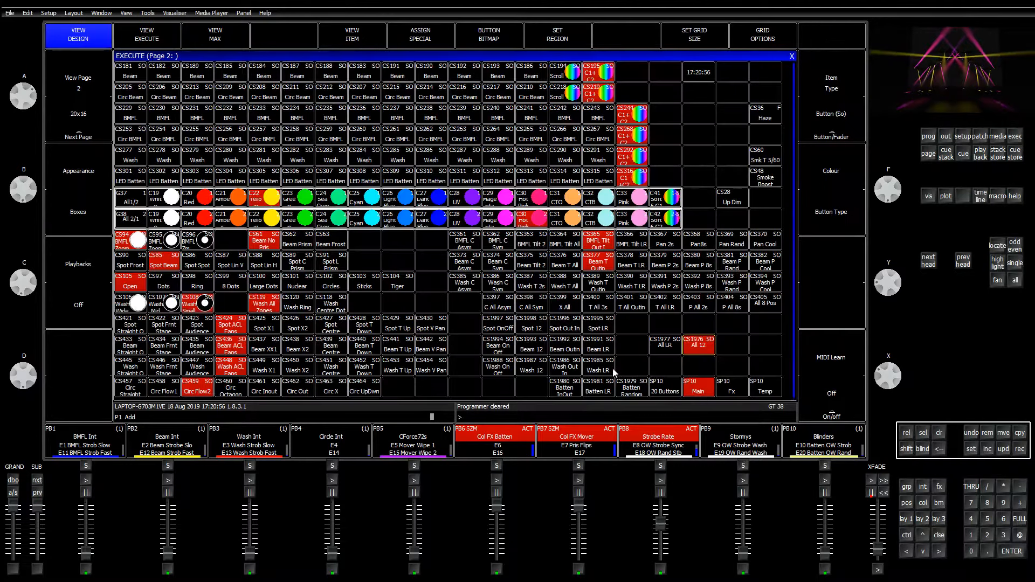
{"action": "left_click", "coordinate": [942, 433]}
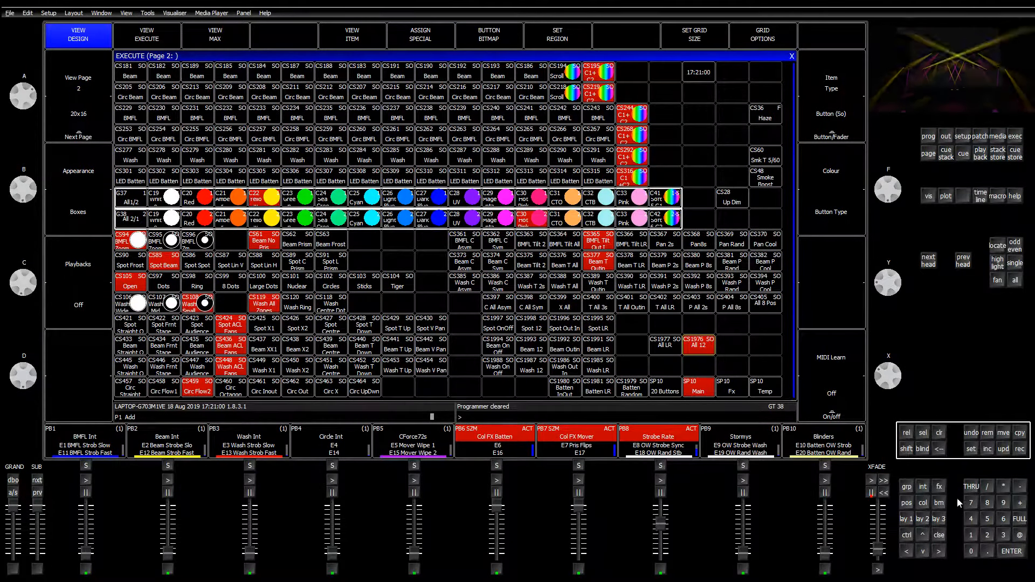
{"action": "left_click", "coordinate": [707, 353]}
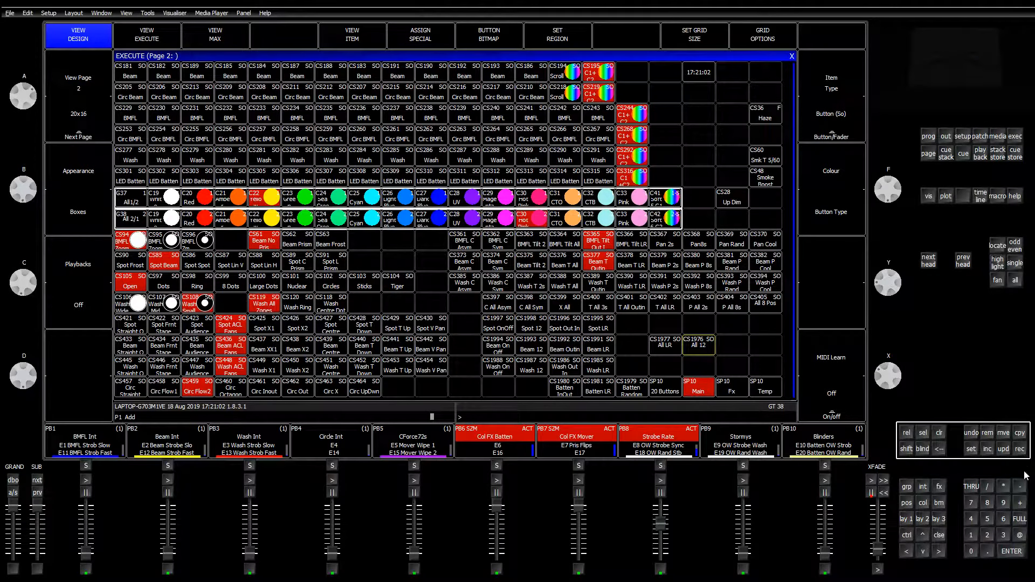
{"action": "left_click", "coordinate": [987, 448]}
{"action": "left_click", "coordinate": [706, 354]}
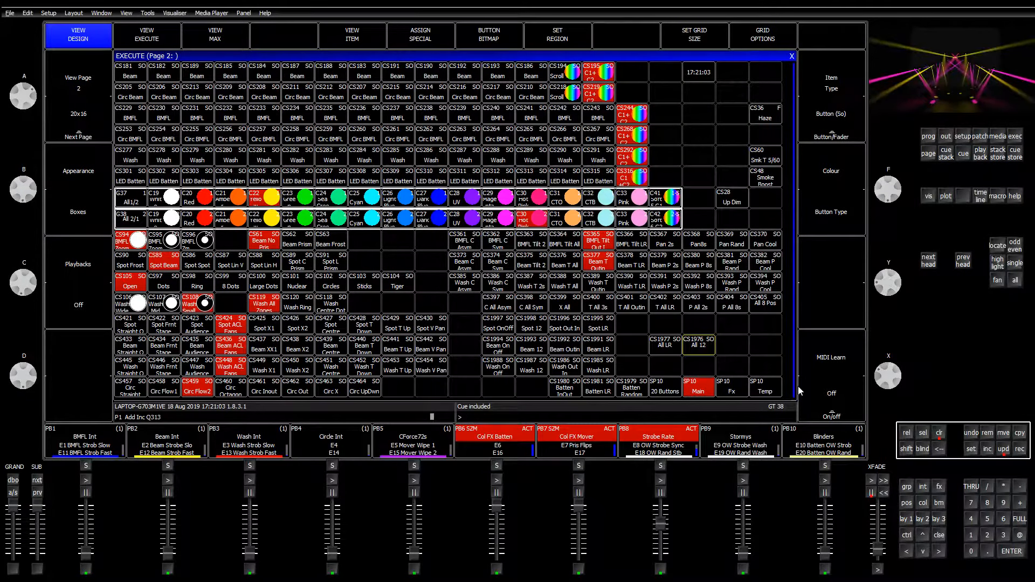
Show the included Dim Chase effect in the programmer and set its spread to 300%
{"action": "left_click", "coordinate": [904, 520]}
{"action": "left_click", "coordinate": [928, 136]}
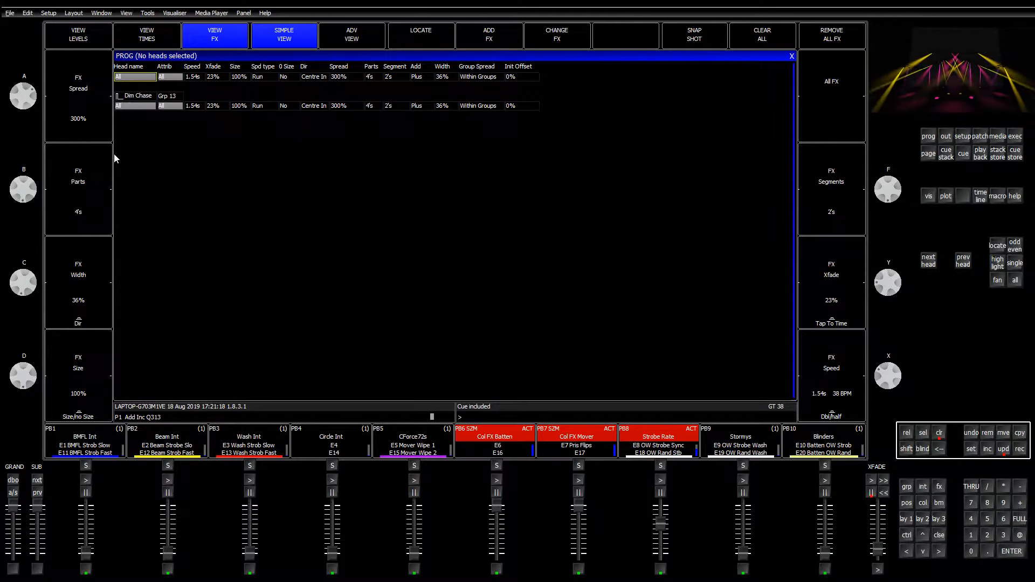
{"action": "left_click", "coordinate": [94, 134]}
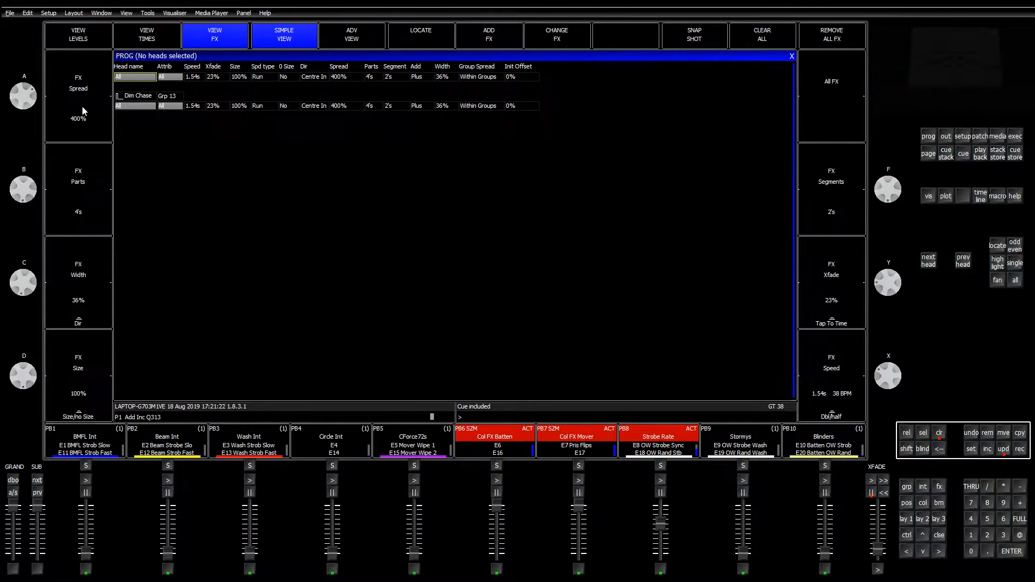
{"action": "left_click", "coordinate": [75, 82]}
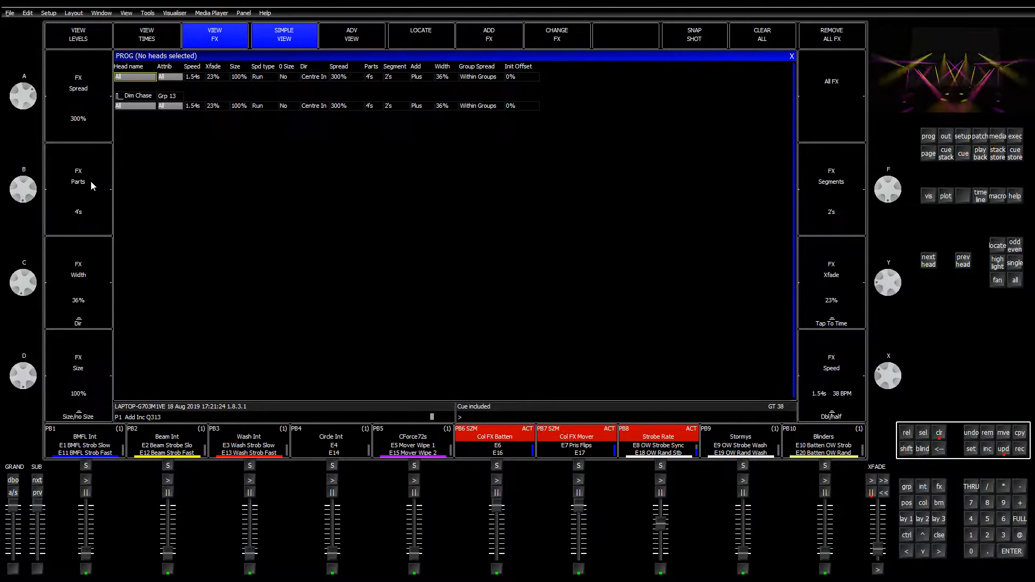
Set the Dim Chase effect to 8's parts, 2's segments, 0.45 s speed, 23% width and 19% crossfade
{"action": "left_click", "coordinate": [811, 211]}
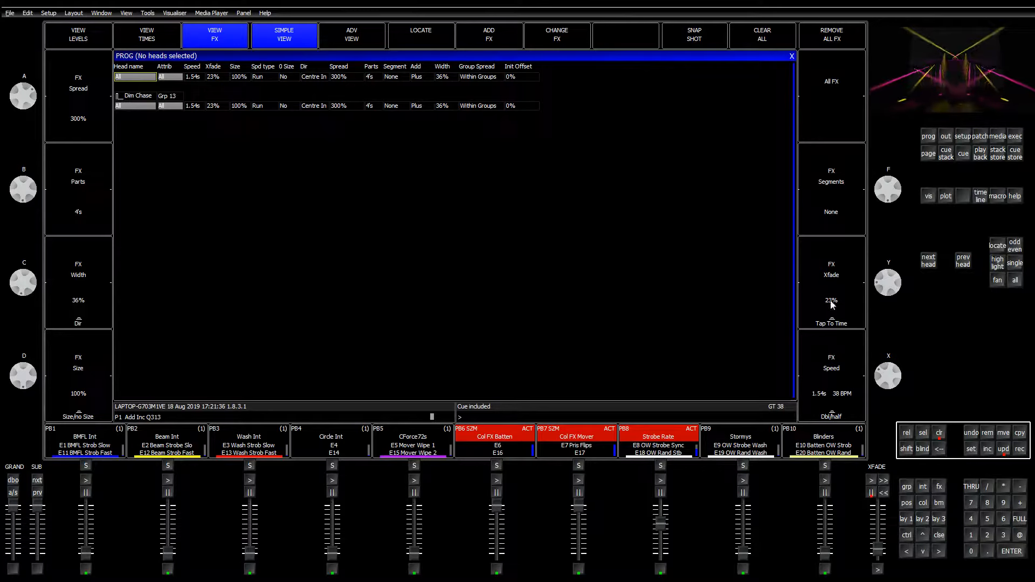
{"action": "left_click", "coordinate": [834, 229]}
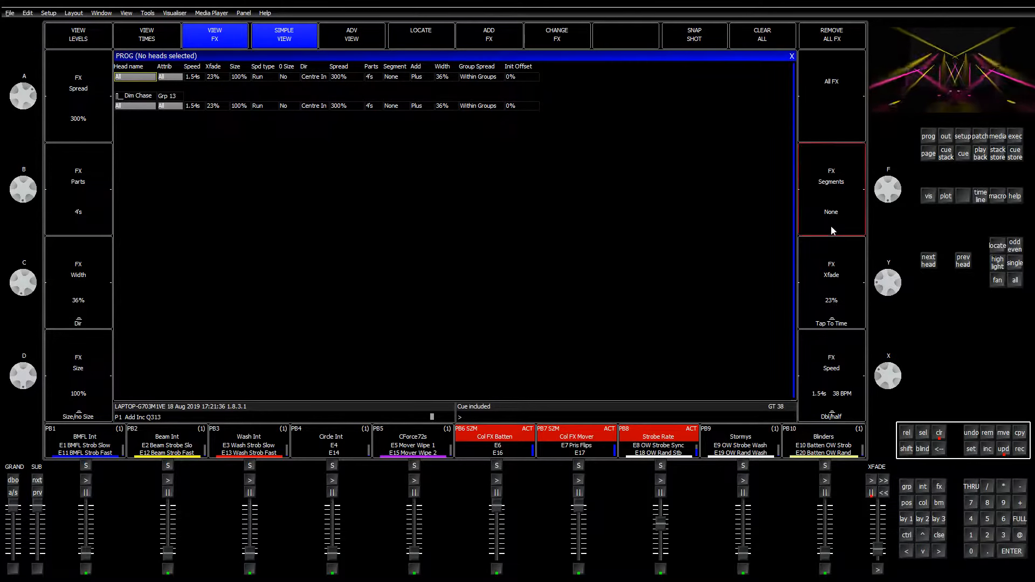
{"action": "left_click", "coordinate": [93, 228]}
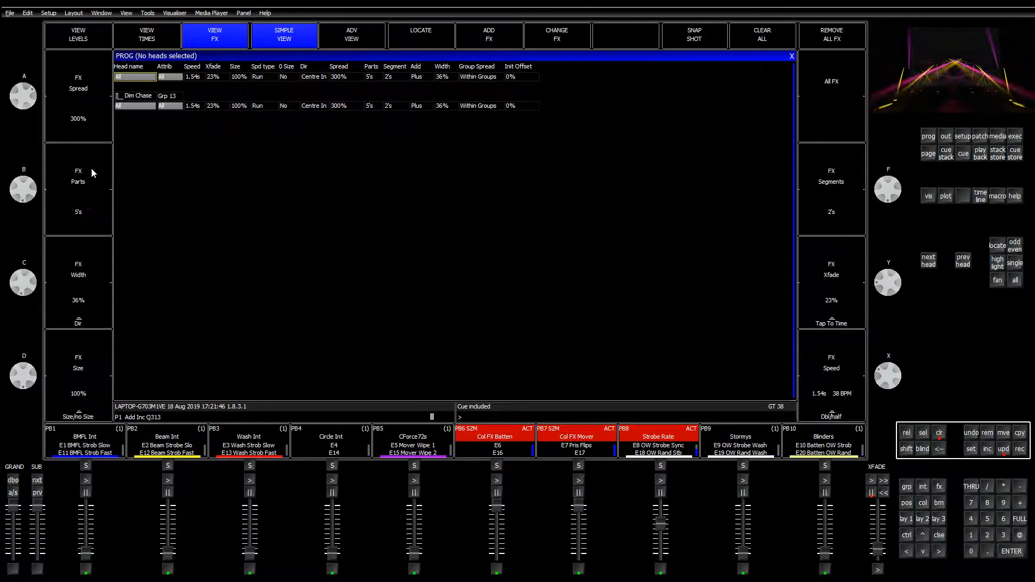
{"action": "left_click", "coordinate": [87, 212]}
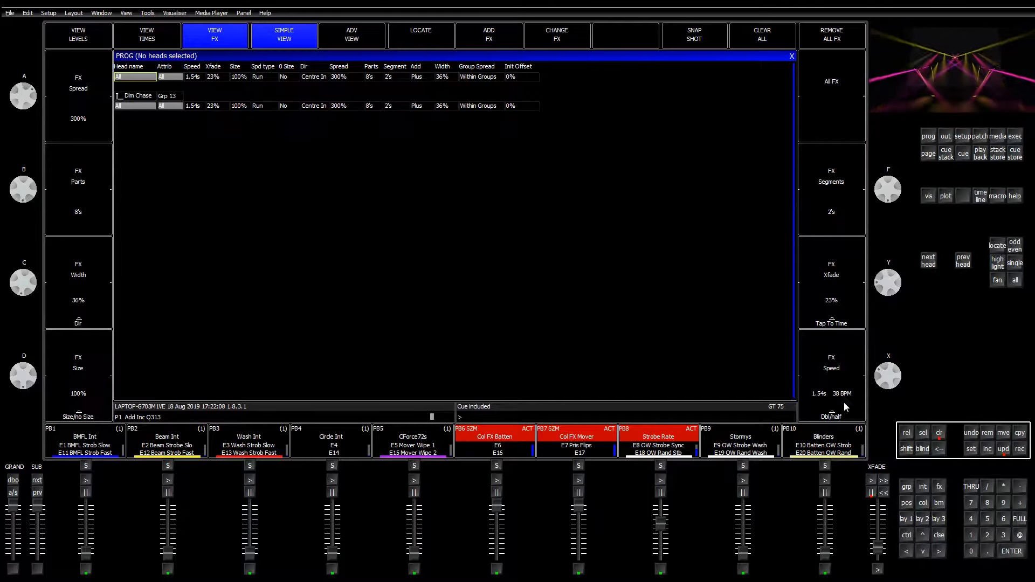
{"action": "left_click_drag", "start_coordinate": [892, 381], "coordinate": [876, 442]}
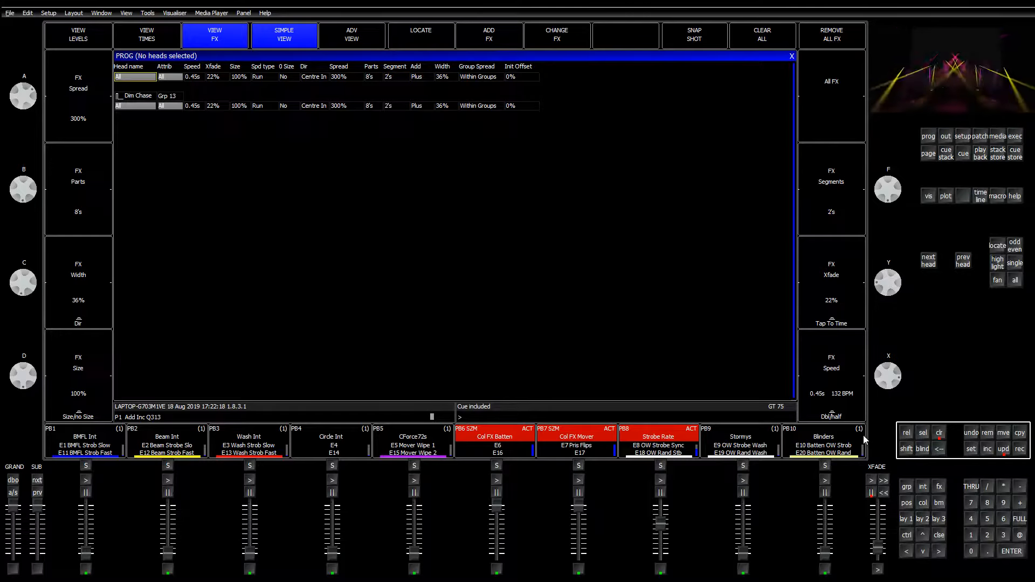
{"action": "scroll", "coordinate": [863, 439], "scroll_direction": "down", "scroll_amount": 3}
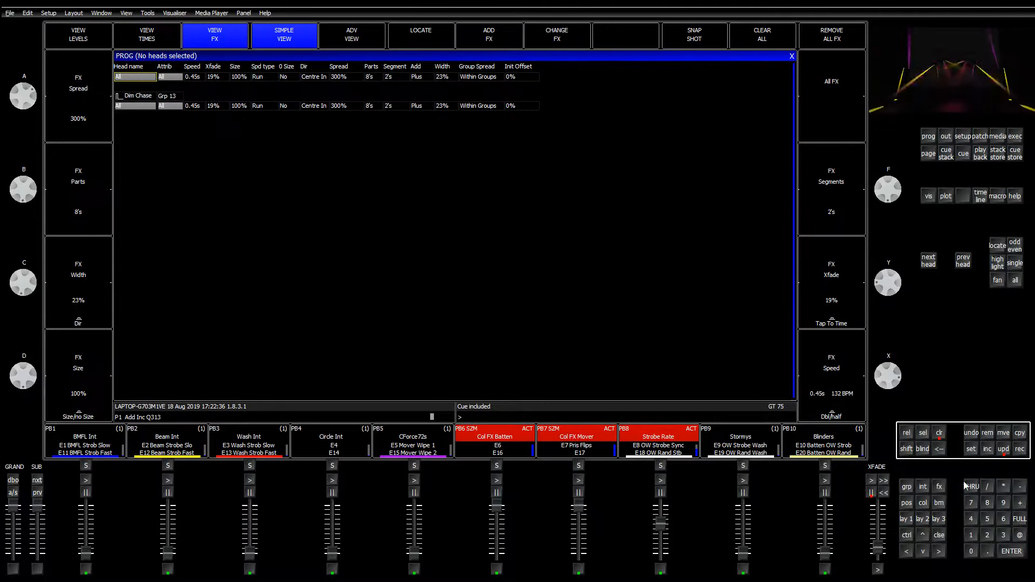
Record the effect as an FX palette named All Chase InOUt in the empty slot beside All 12
{"action": "left_click", "coordinate": [940, 488]}
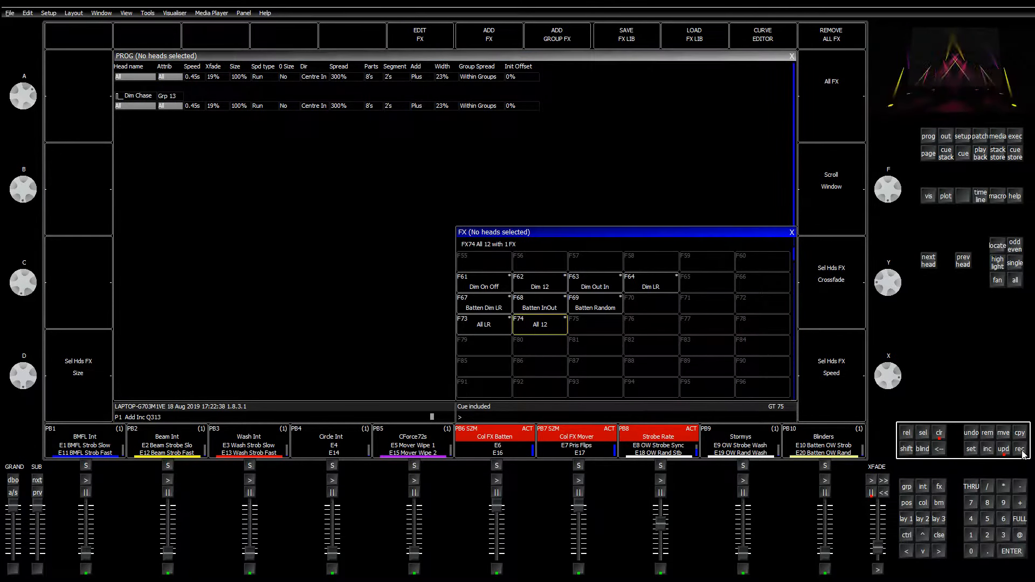
{"action": "left_click", "coordinate": [1022, 453]}
{"action": "type", "text": "All Chas"}
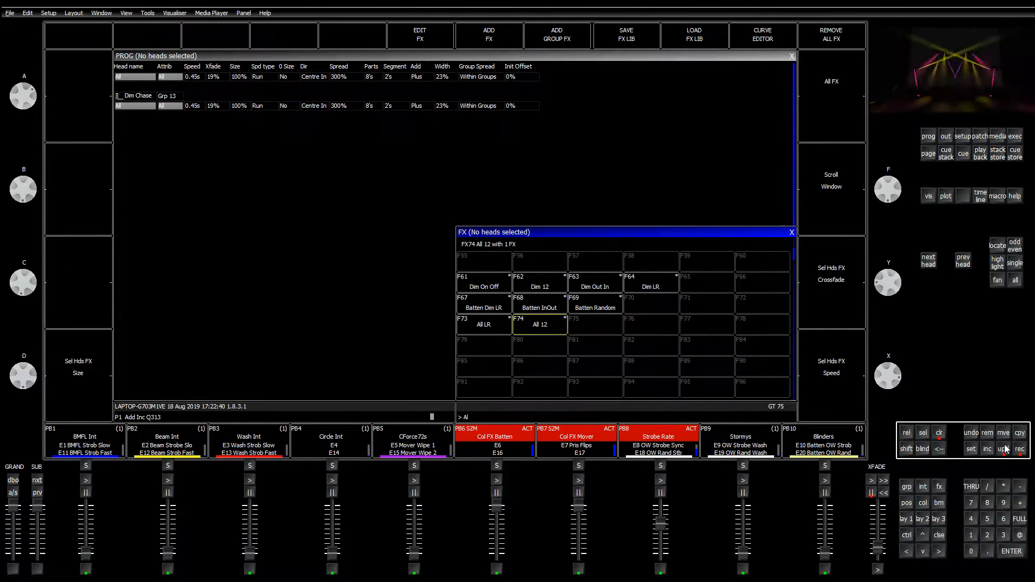
{"action": "type", "text": "e"}
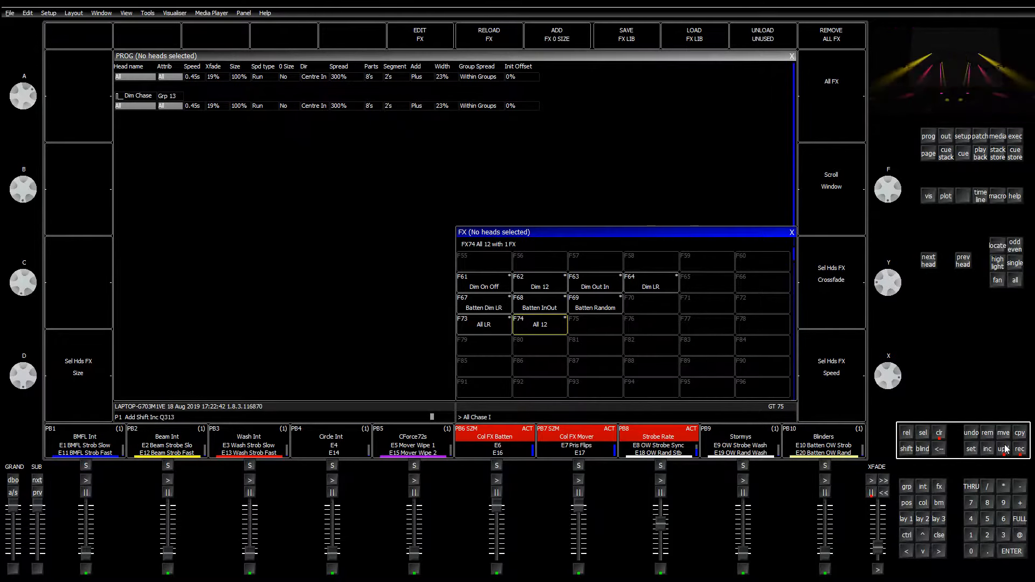
{"action": "type", "text": " InOut"}
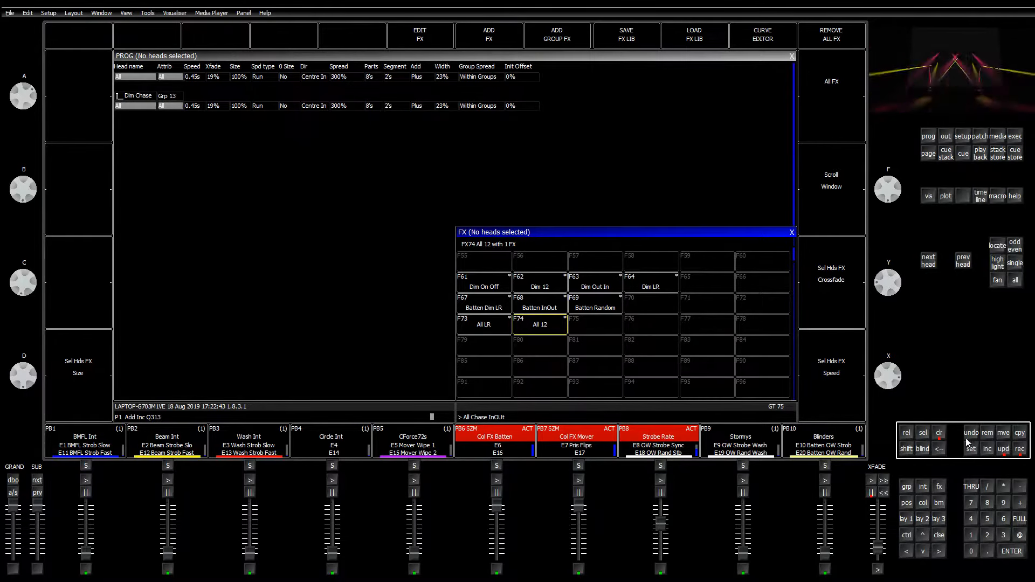
{"action": "left_click", "coordinate": [581, 325]}
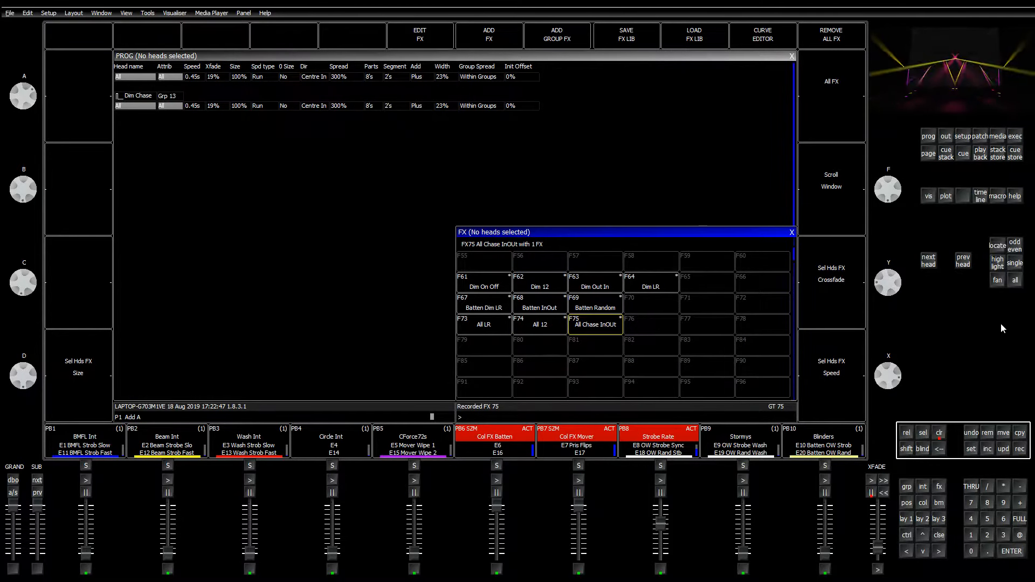
Record the effect as All Chase beside All 12 on the Execute page, and run it with the programmer cleared
{"action": "left_click", "coordinate": [1015, 136]}
{"action": "left_click", "coordinate": [1019, 449]}
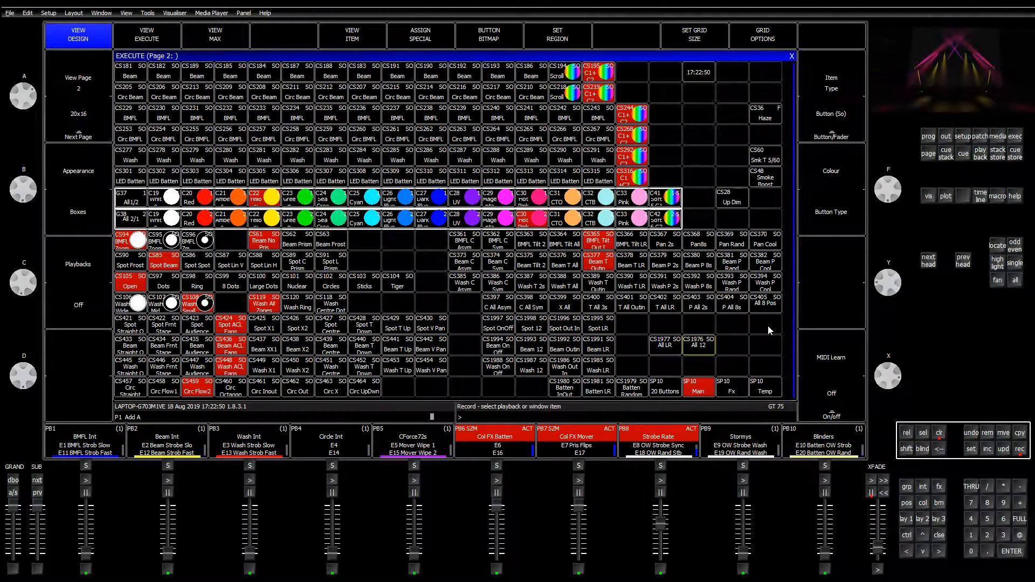
{"action": "type", "text": "All Chase"}
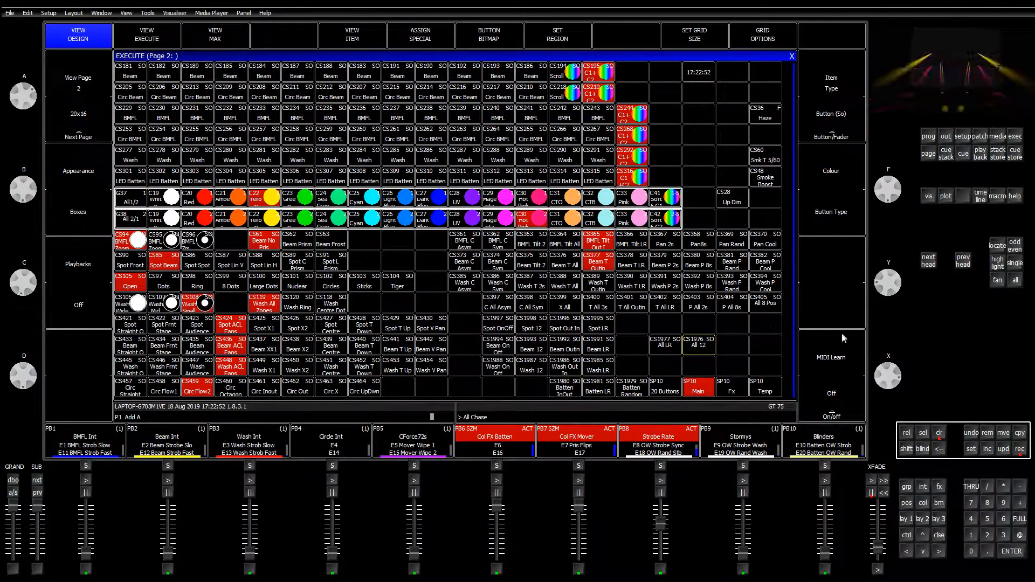
{"action": "left_click", "coordinate": [741, 346]}
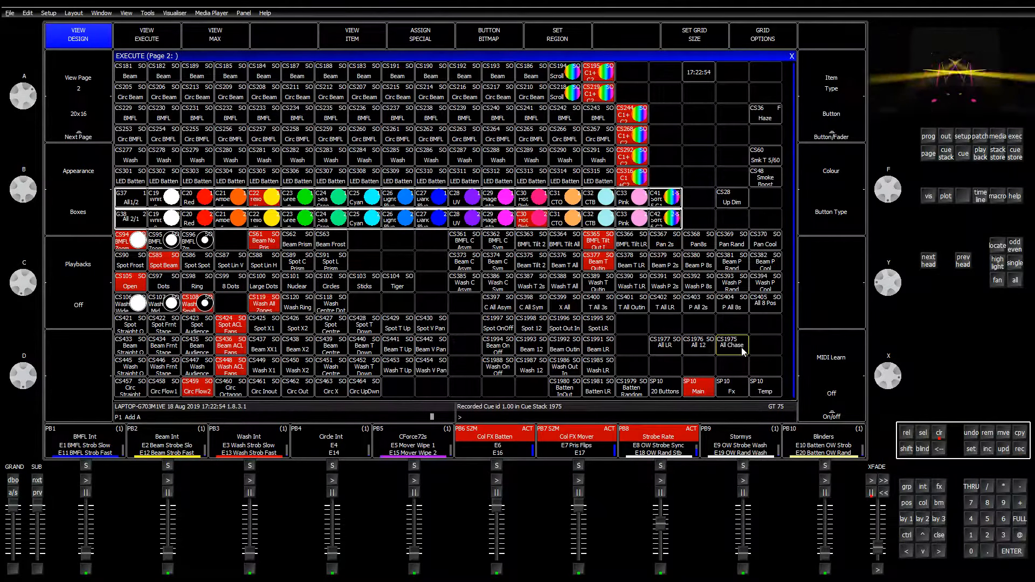
{"action": "left_click", "coordinate": [939, 431]}
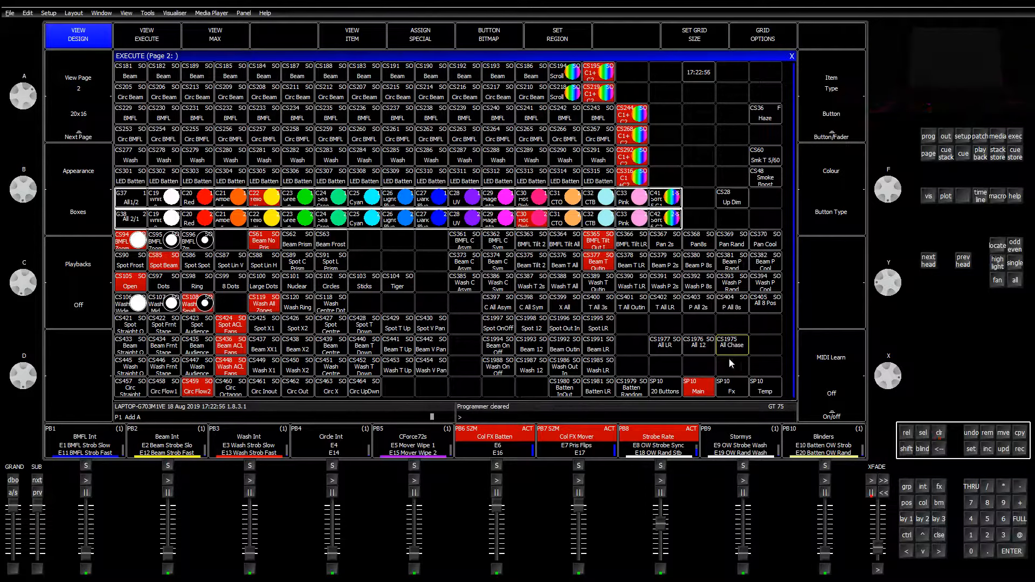
{"action": "left_click", "coordinate": [729, 352]}
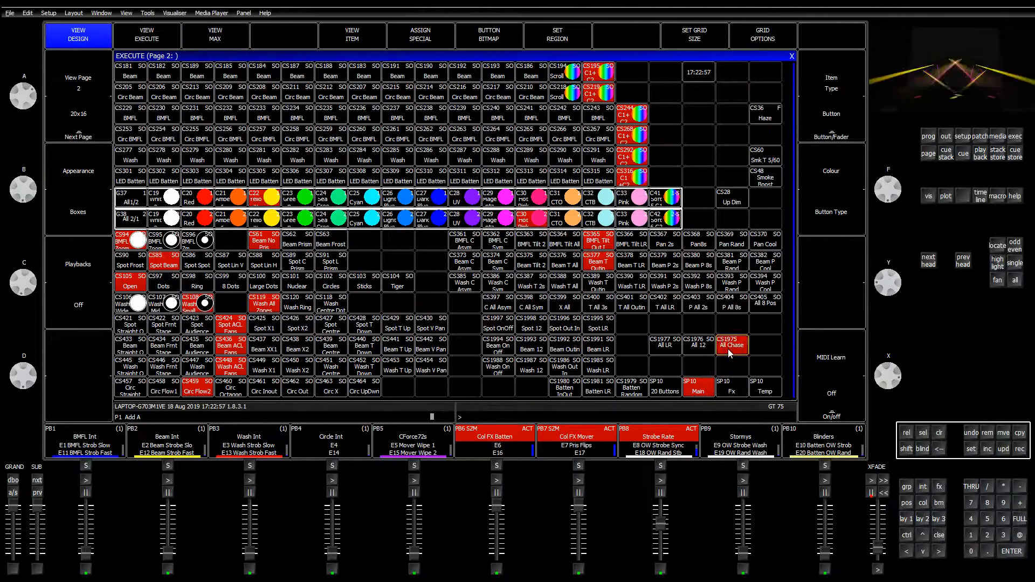
Make the All Chase item a Button (So) and set its cue stack's audio Rate Divisor to Div By 2
{"action": "left_click", "coordinate": [822, 124]}
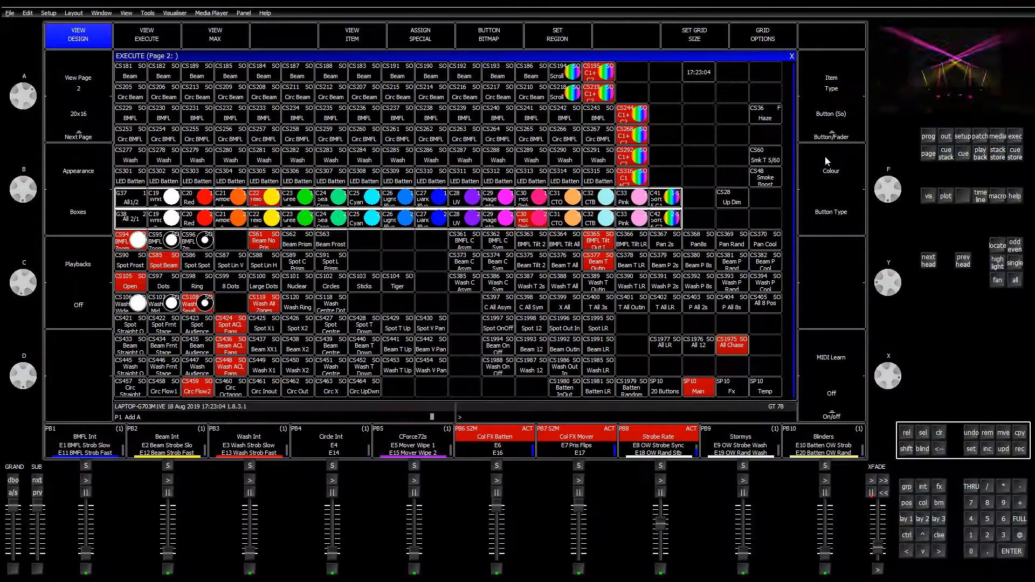
{"action": "left_click", "coordinate": [348, 34]}
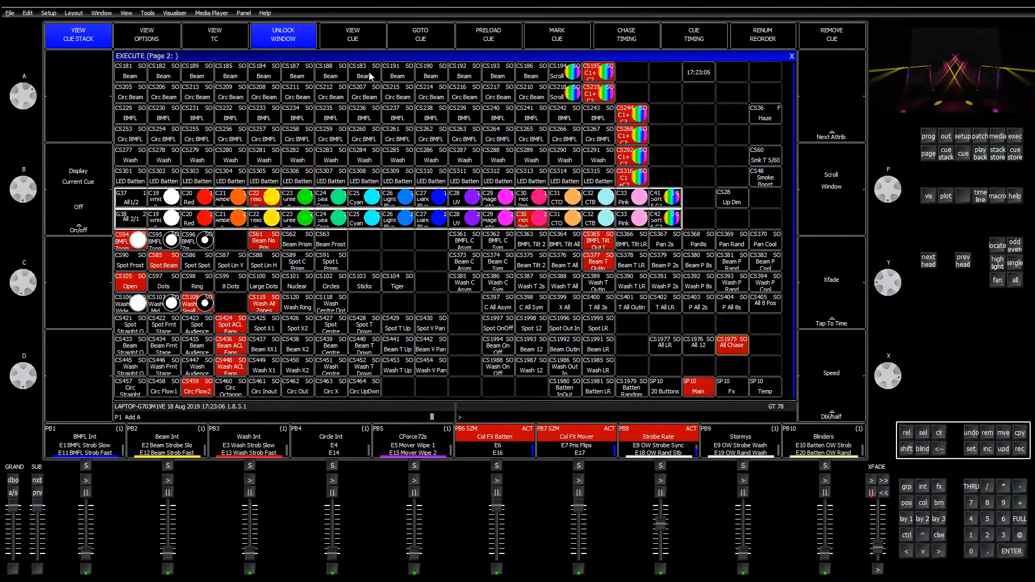
{"action": "left_click", "coordinate": [146, 34]}
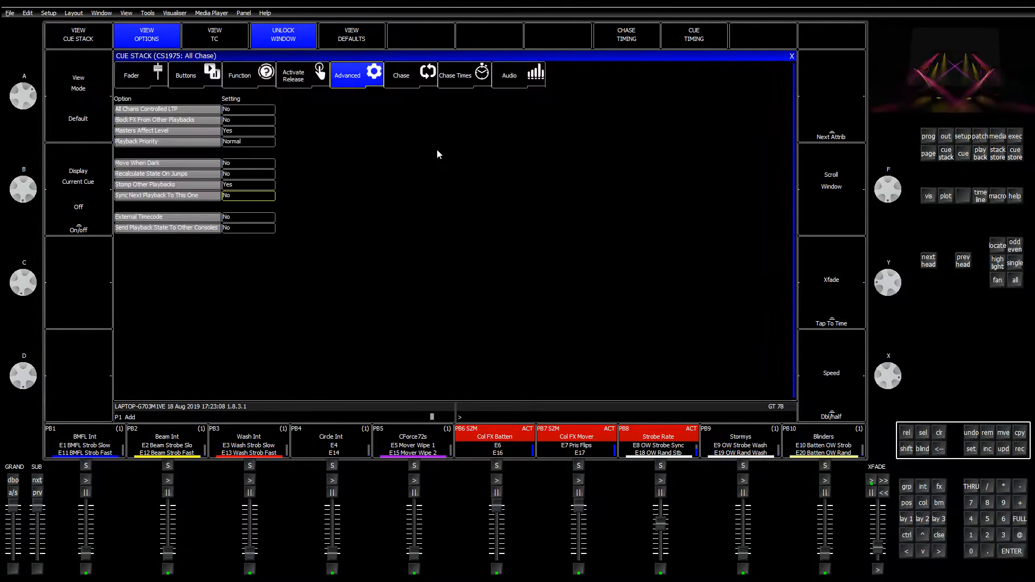
{"action": "left_click", "coordinate": [510, 82]}
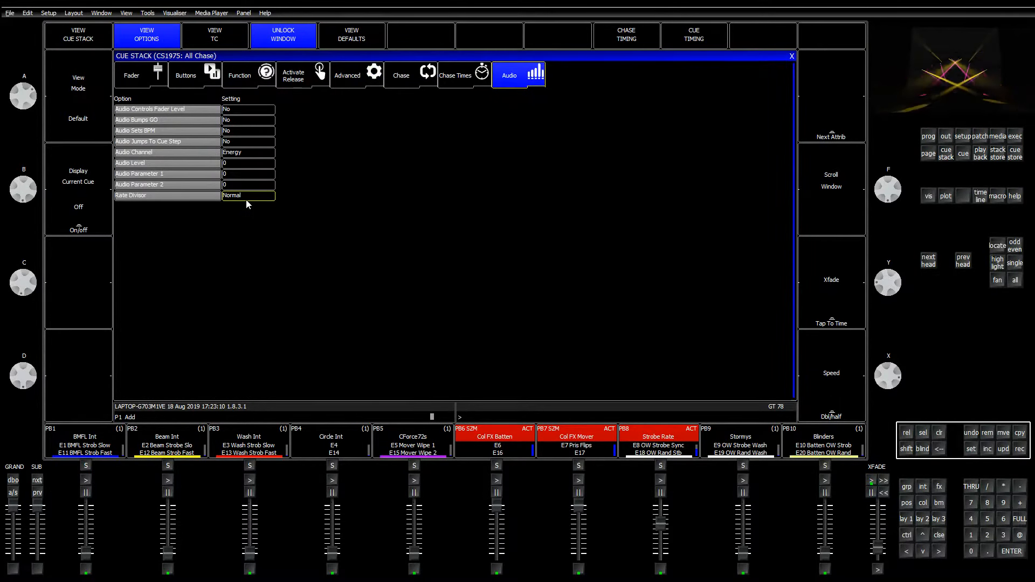
{"action": "left_click", "coordinate": [248, 197]}
{"action": "left_click", "coordinate": [455, 154]}
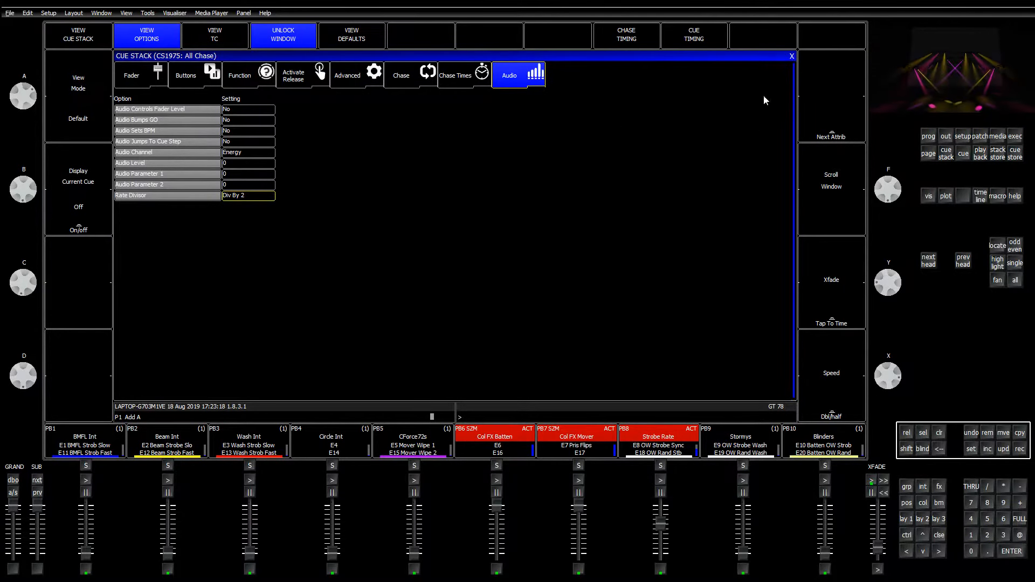
{"action": "left_click", "coordinate": [791, 56]}
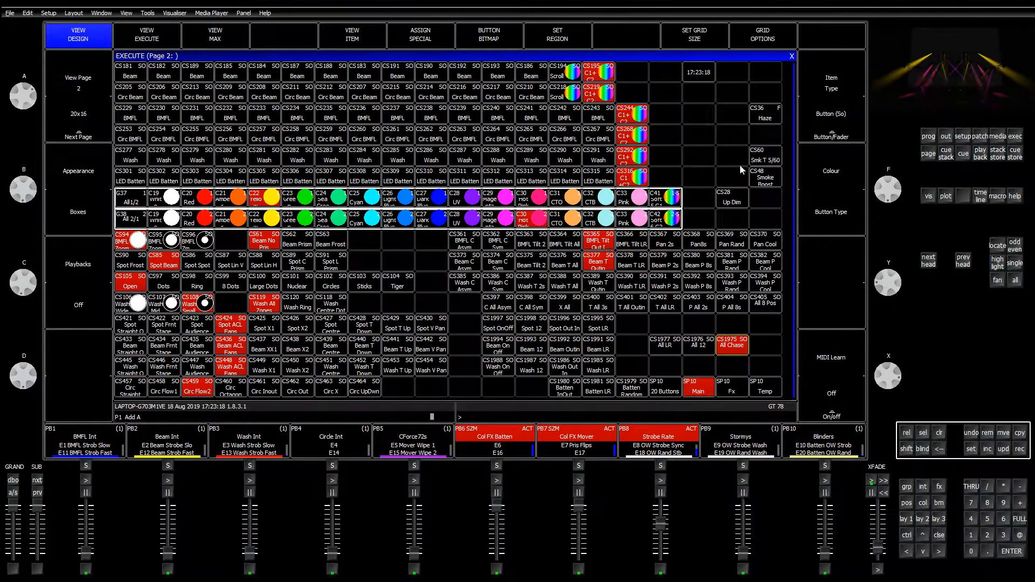
Test the All 8 Pos playback over the running All Chase, release it, and run Up Dim
{"action": "left_click", "coordinate": [766, 304]}
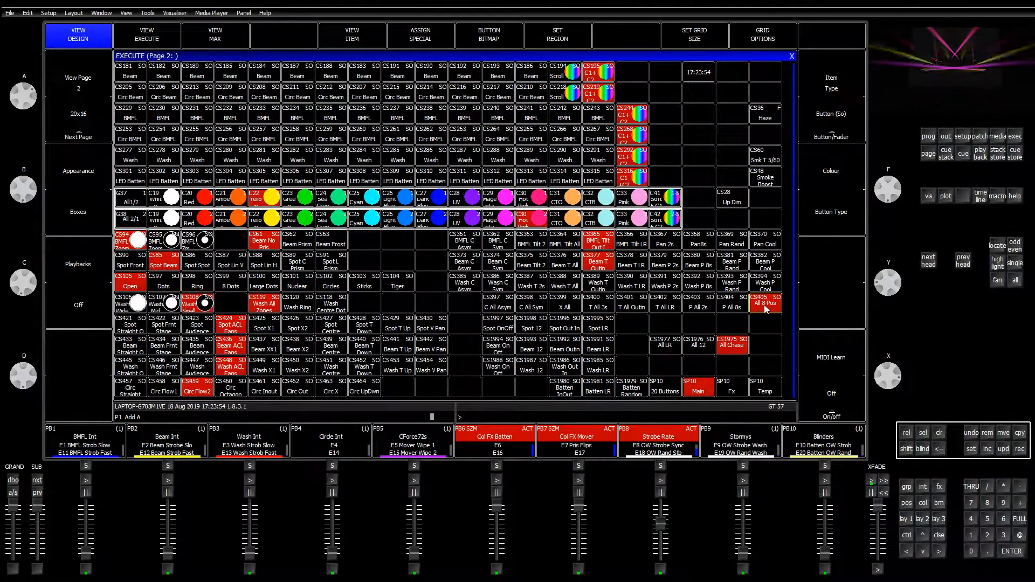
{"action": "left_click", "coordinate": [766, 308]}
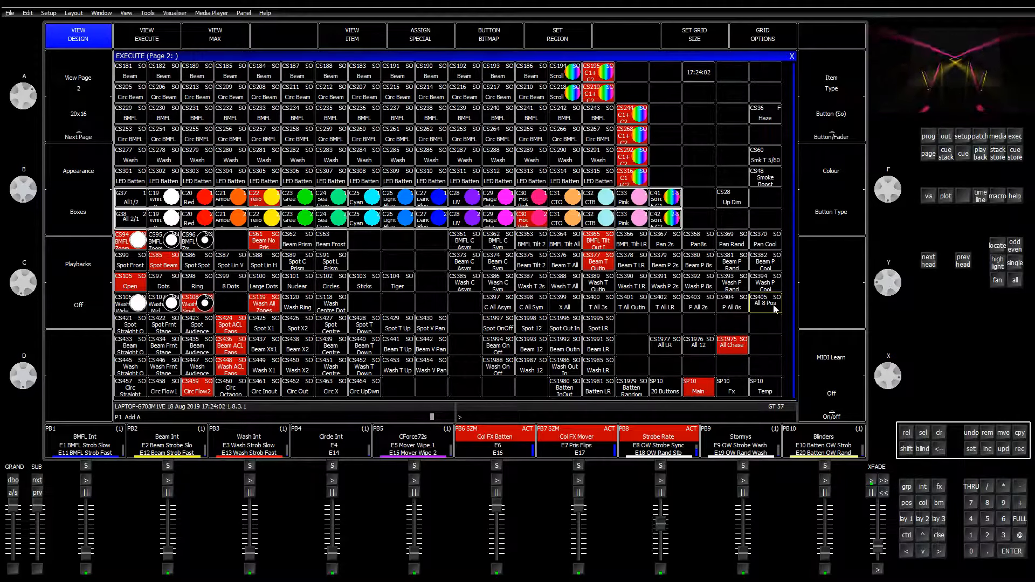
{"action": "left_click", "coordinate": [726, 199]}
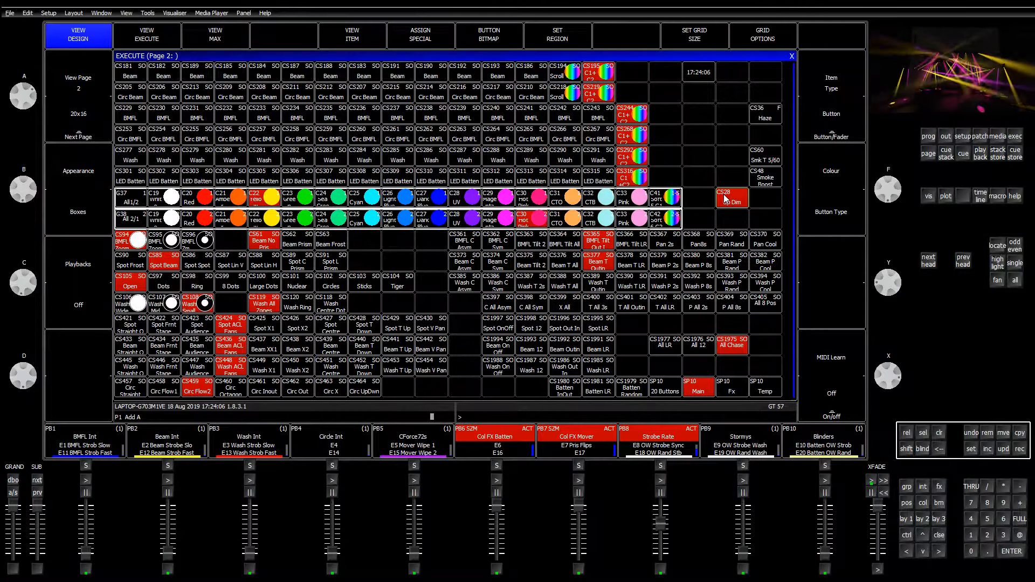
{"action": "type", "text": "utoS"}
{"action": "key", "text": "BackSpace"}
{"action": "key", "text": "BackSpace"}
{"action": "key", "text": "BackSpace"}
{"action": "key", "text": "BackSpace"}
{"action": "key", "text": "BackSpace"}
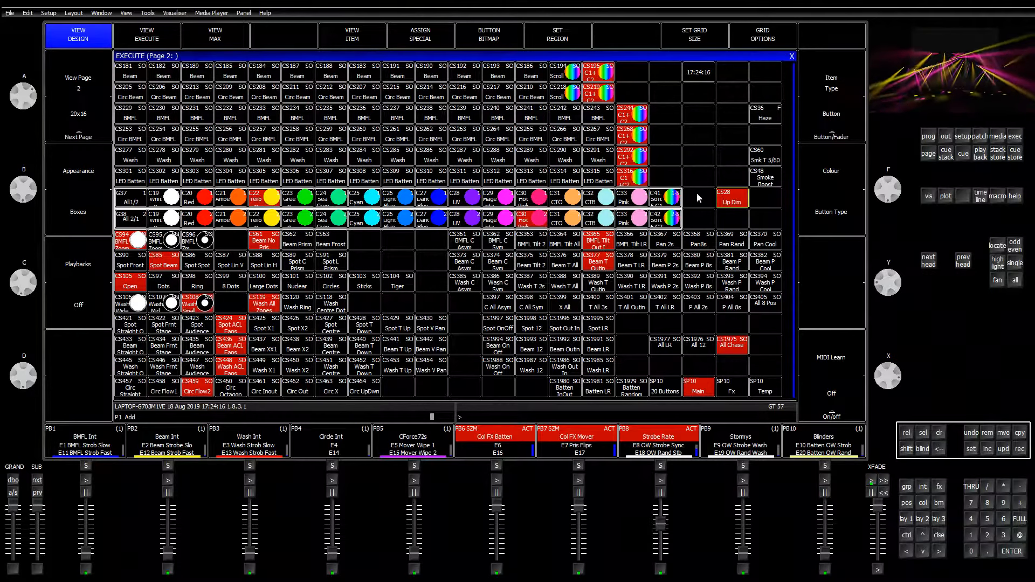
Release Up Dim and switch the running chase to All LR and then to All 12
{"action": "left_click", "coordinate": [729, 202]}
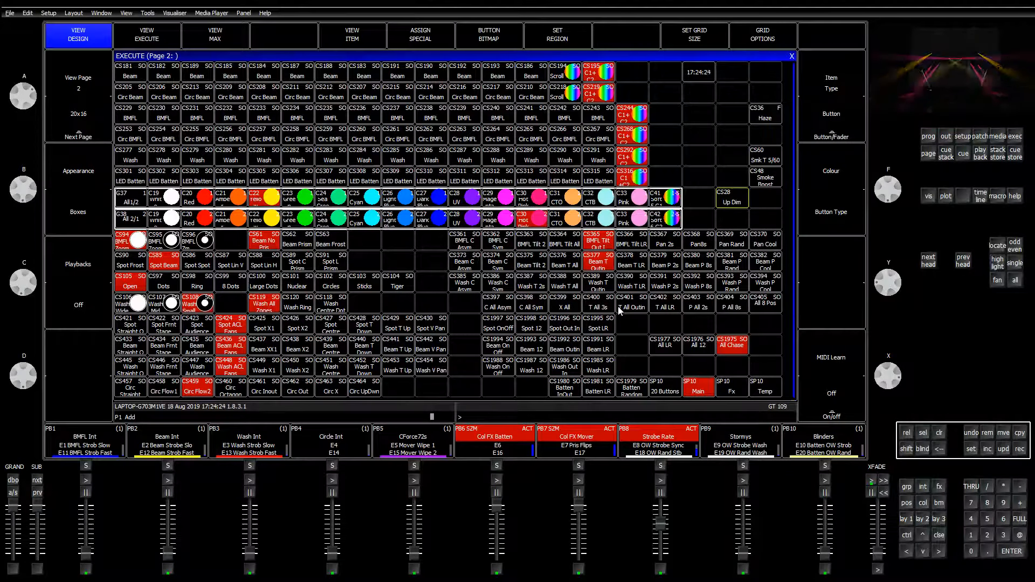
{"action": "left_click", "coordinate": [667, 348]}
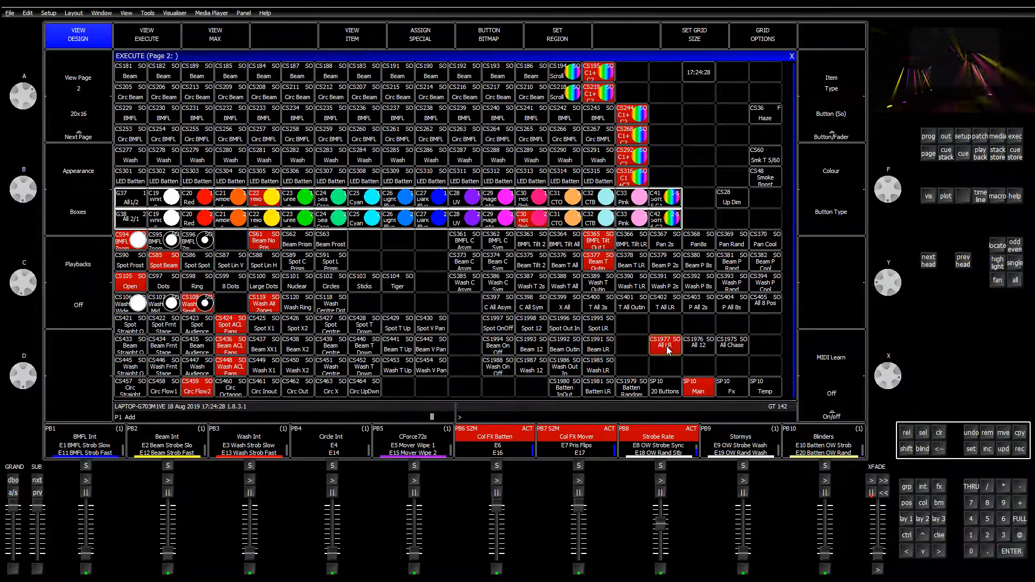
{"action": "left_click", "coordinate": [700, 352]}
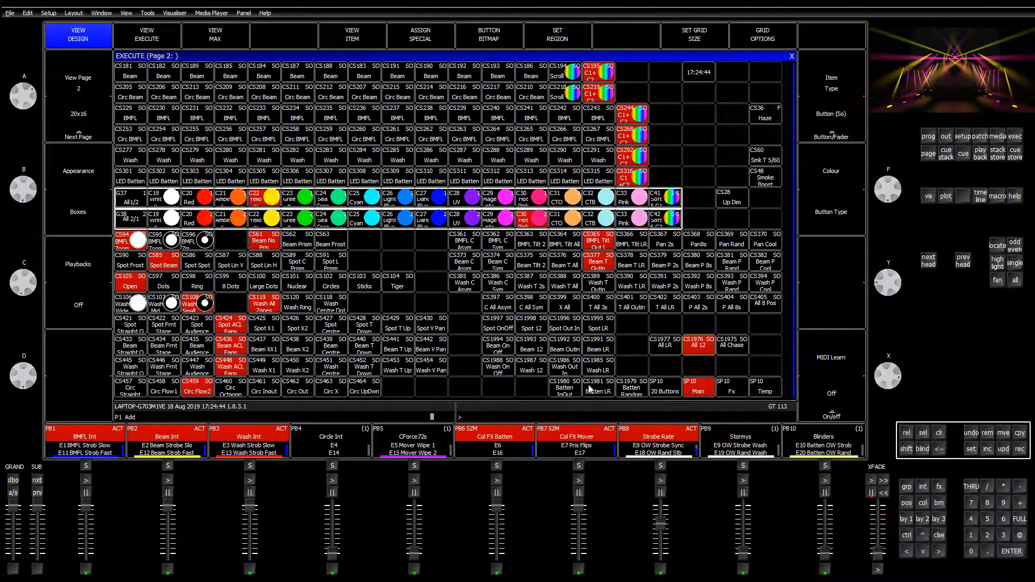
Move the Batten InOut, Batten LR and Batten Random items one slot left so they line up under Wash 12, Wash Out In and Wash LR
{"action": "left_click_drag", "start_coordinate": [567, 392], "coordinate": [665, 398]}
{"action": "left_click_drag", "start_coordinate": [571, 390], "coordinate": [636, 391]}
{"action": "left_click", "coordinate": [1002, 438]}
{"action": "left_click", "coordinate": [540, 385]}
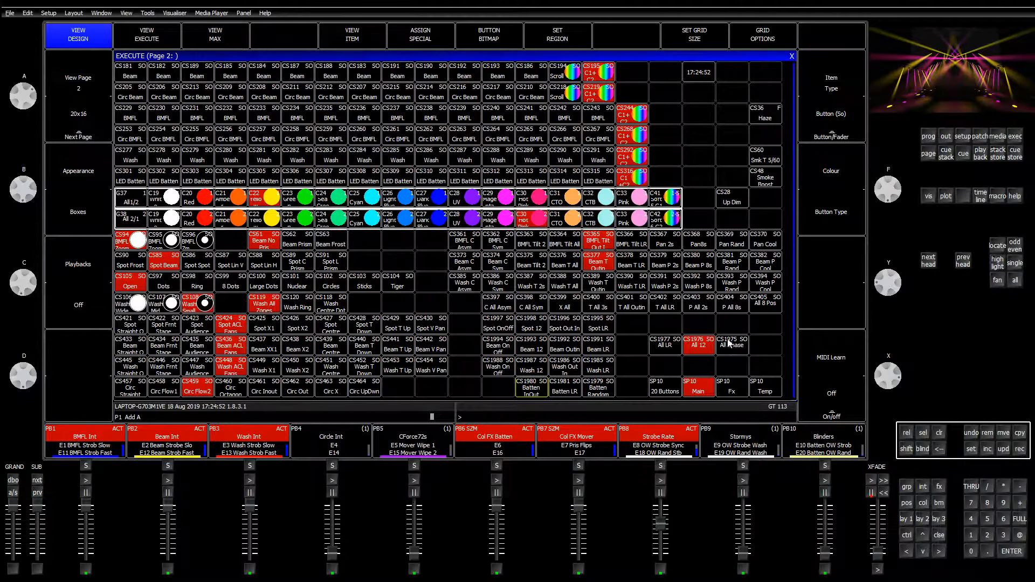
Show the Execute page in its execute view, run the BMFL, Beam and Wash C Asym movements, and replace them with C All Asym
{"action": "left_click", "coordinate": [153, 37]}
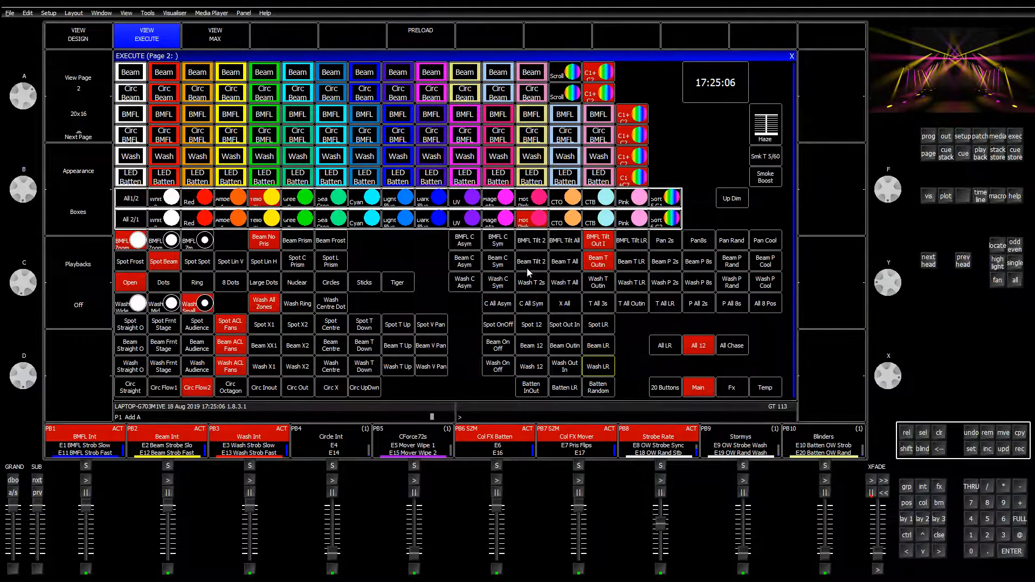
{"action": "left_click", "coordinate": [473, 246]}
{"action": "left_click", "coordinate": [465, 261]}
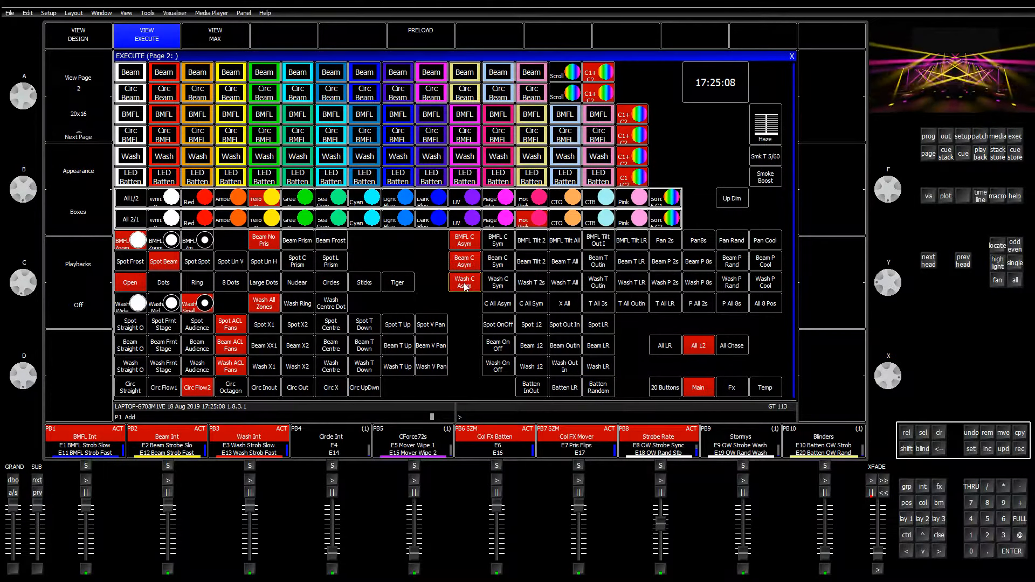
{"action": "left_click", "coordinate": [502, 303]}
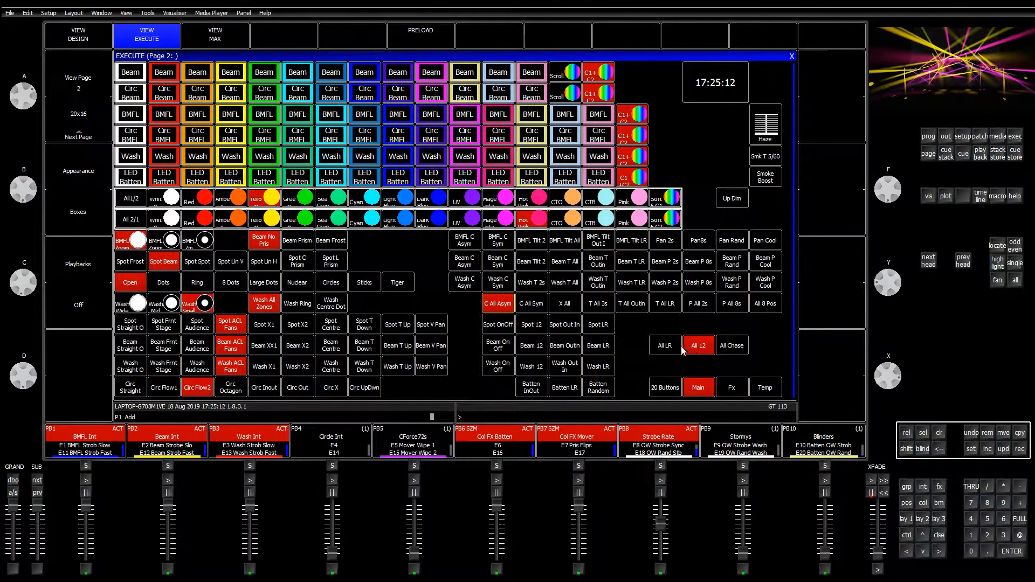
Run the Spot 12, Beam 12 and Wash 12 chases and test All LR over them, releasing it again
{"action": "left_click", "coordinate": [537, 331]}
{"action": "left_click", "coordinate": [533, 345]}
{"action": "left_click", "coordinate": [533, 367]}
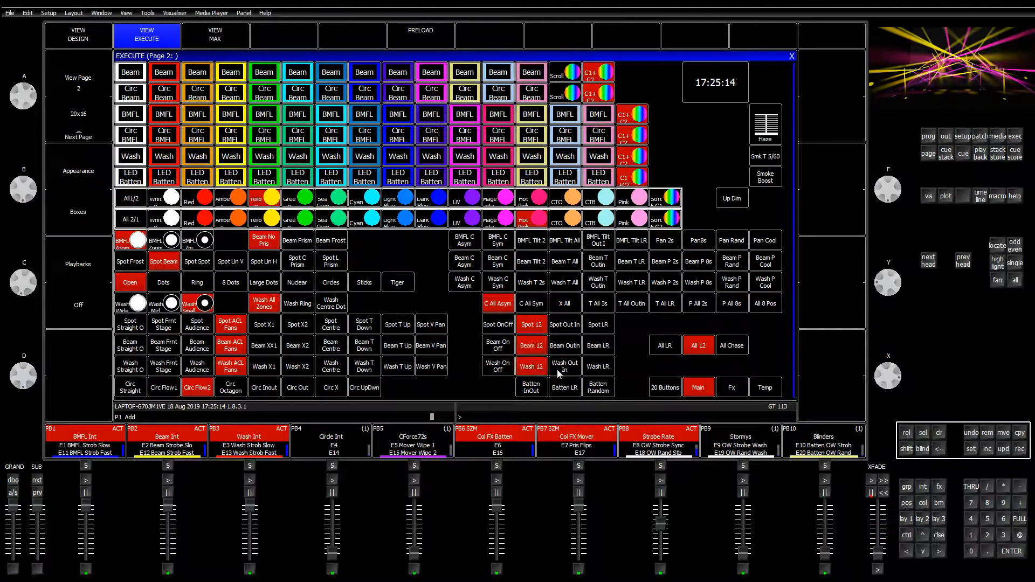
{"action": "left_click", "coordinate": [672, 351]}
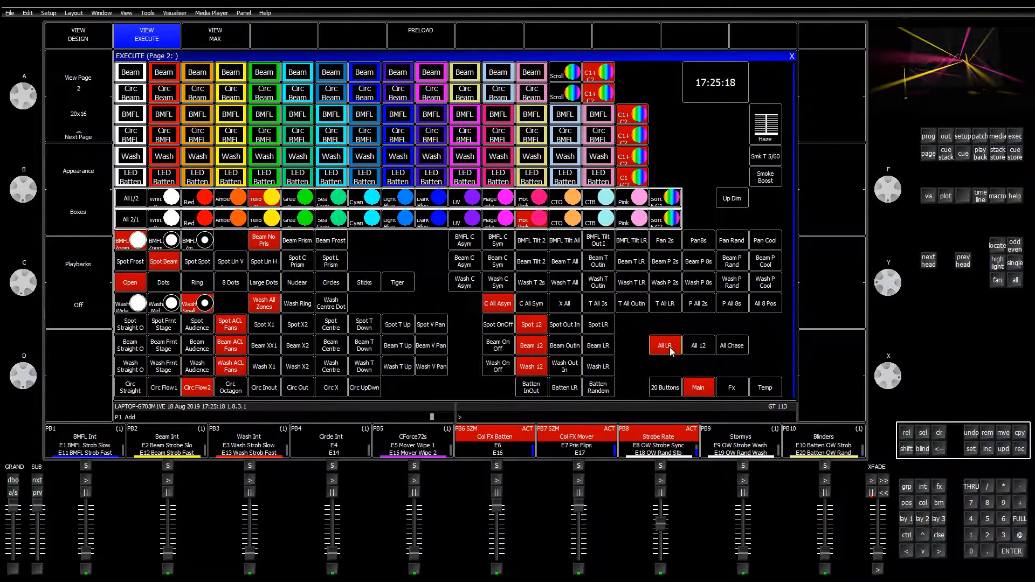
{"action": "left_click", "coordinate": [671, 351]}
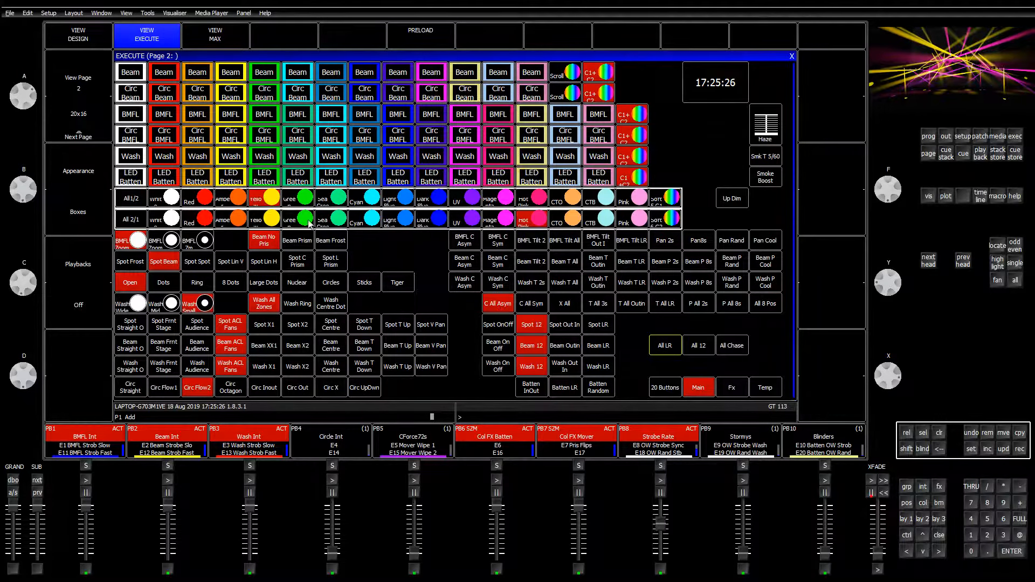
Release C All Asym and try Spot Out In and Beam Outin before returning to Spot 12 and Beam 12
{"action": "left_click", "coordinate": [501, 307]}
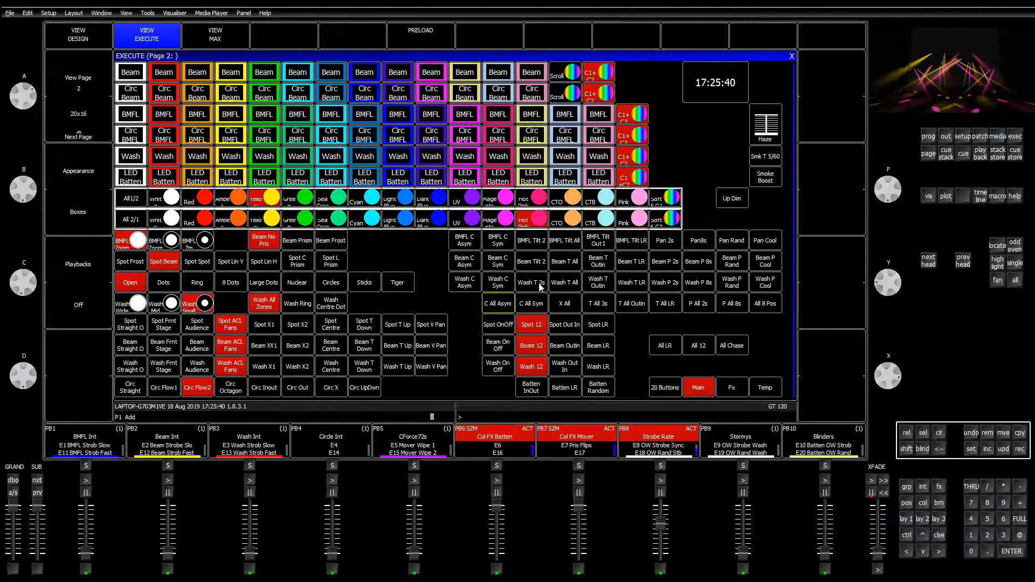
{"action": "left_click", "coordinate": [564, 326]}
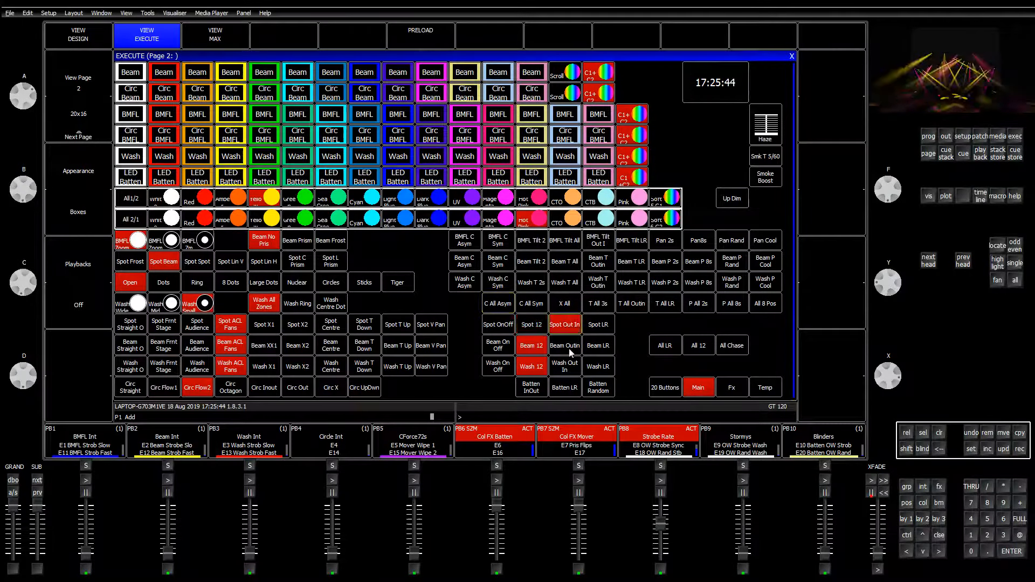
{"action": "left_click", "coordinate": [565, 346]}
{"action": "left_click", "coordinate": [532, 325]}
{"action": "left_click", "coordinate": [532, 347]}
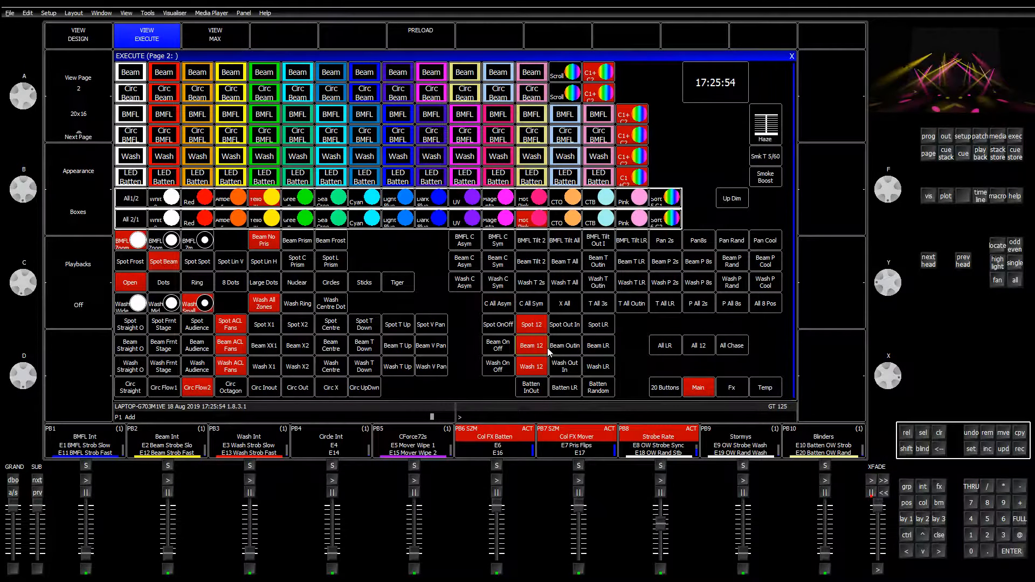
Run T All 3s, try Batten Random and Batten LR with the programmer cleared, and make the LED battens blue
{"action": "left_click", "coordinate": [585, 303]}
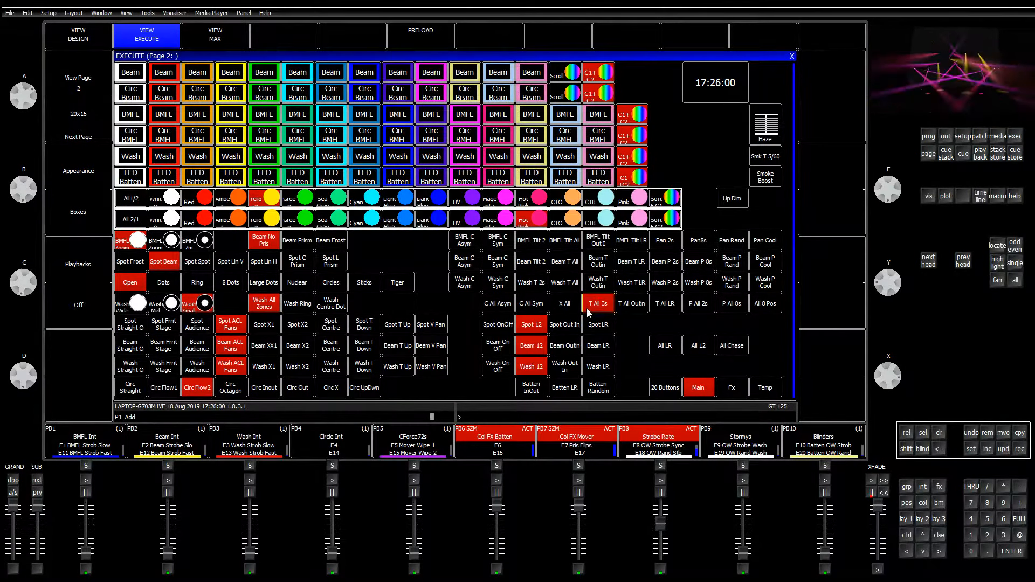
{"action": "left_click", "coordinate": [944, 431]}
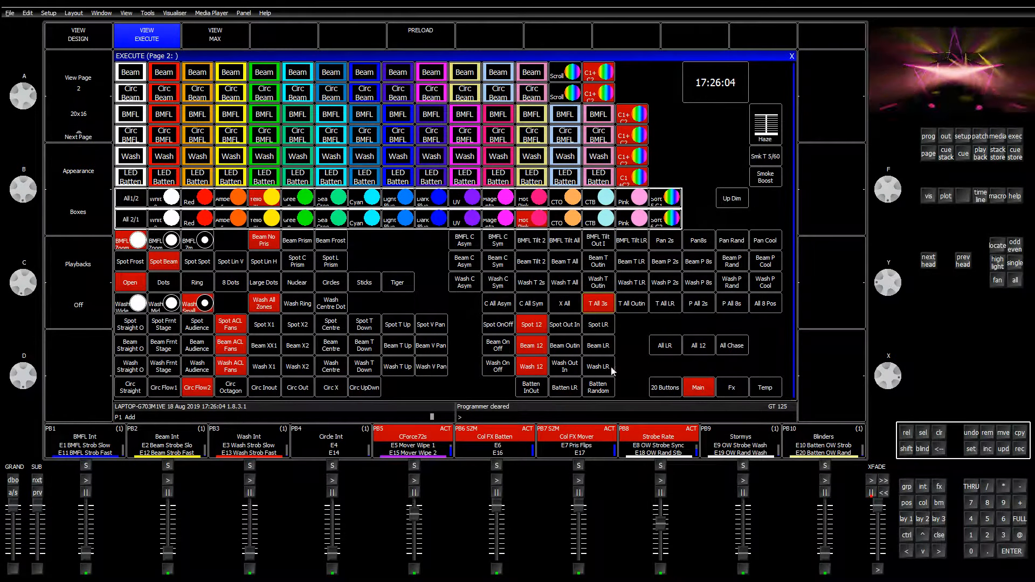
{"action": "left_click", "coordinate": [596, 390]}
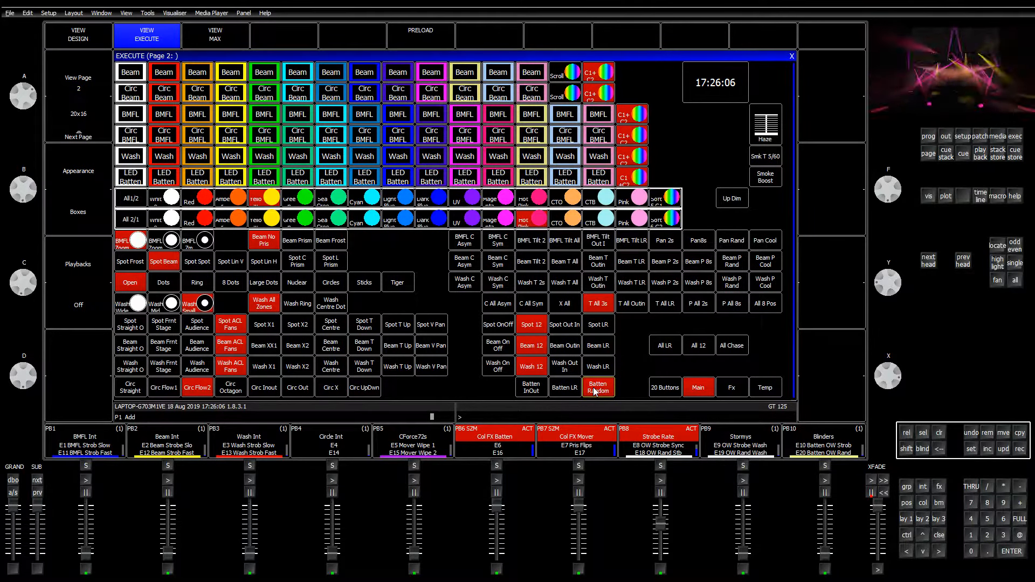
{"action": "left_click", "coordinate": [568, 389]}
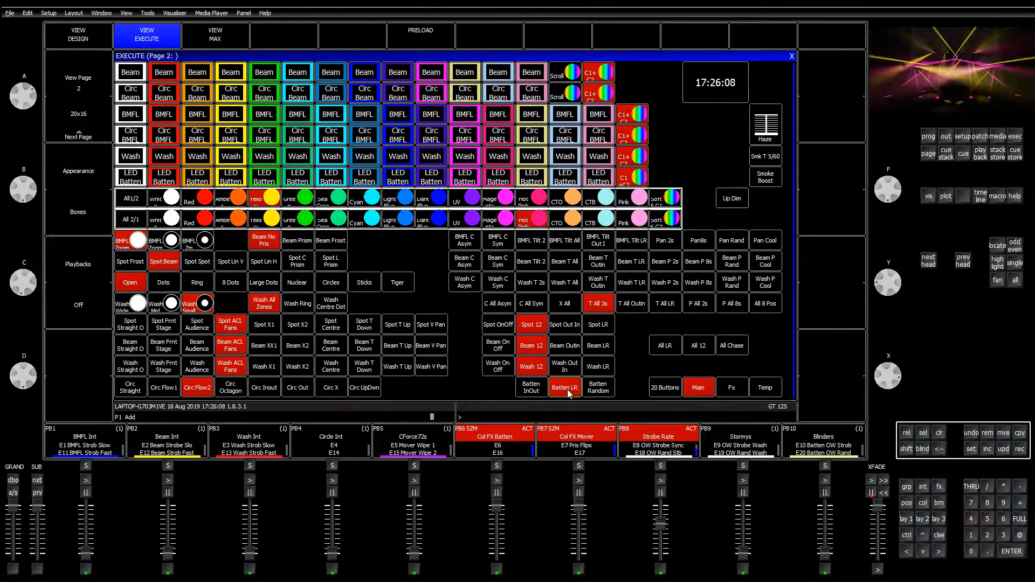
{"action": "left_click", "coordinate": [374, 183]}
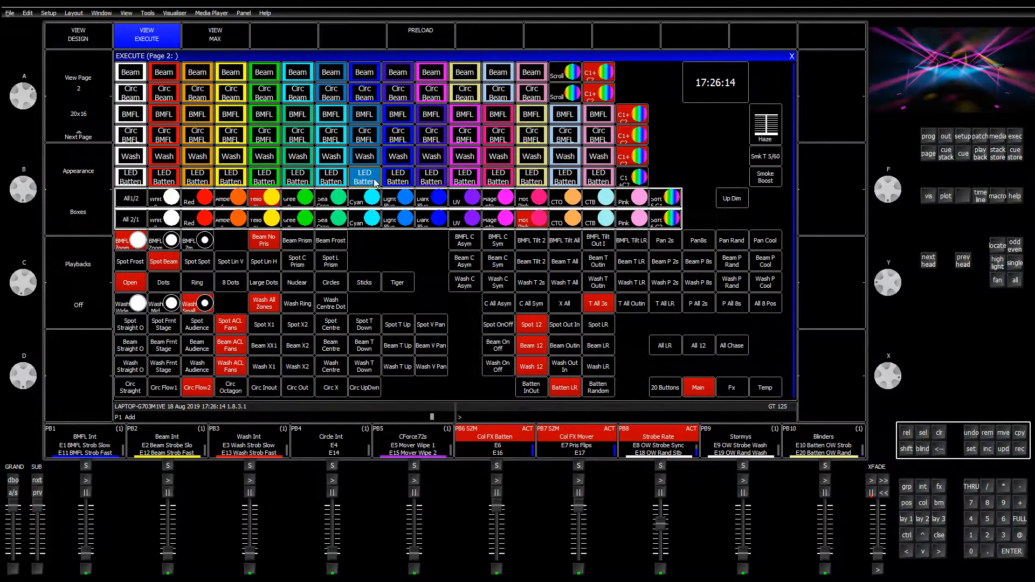
Clear the programmer and release Batten LR, T All 3s and the Spot, Beam and Wash 12 chases
{"action": "left_click", "coordinate": [939, 433]}
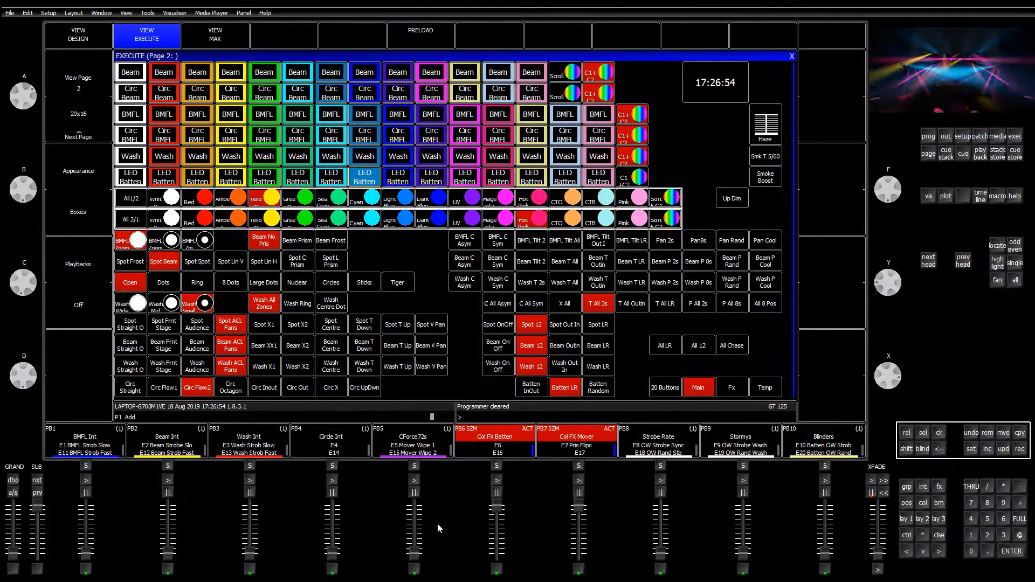
{"action": "left_click", "coordinate": [560, 389]}
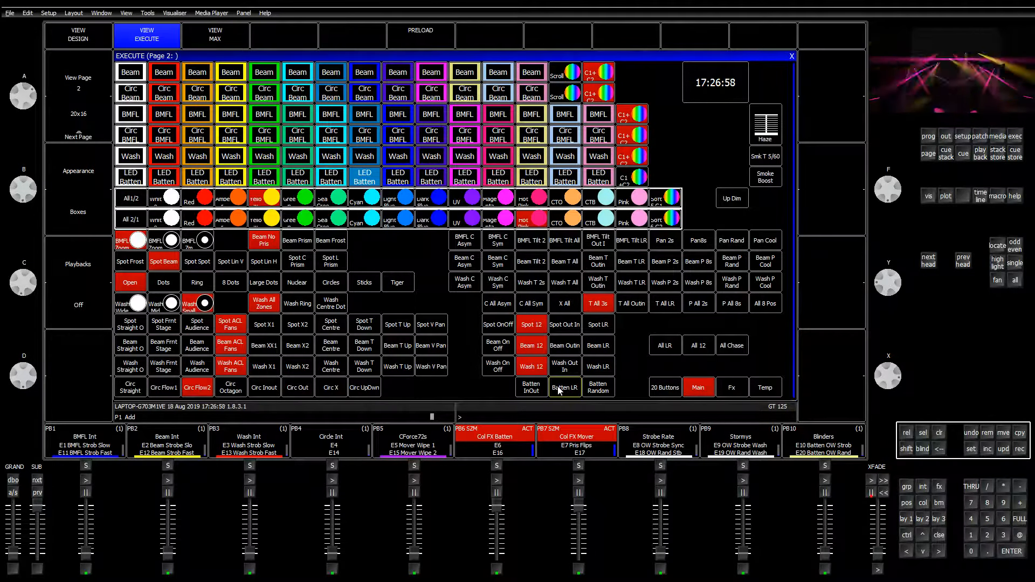
{"action": "left_click", "coordinate": [602, 304]}
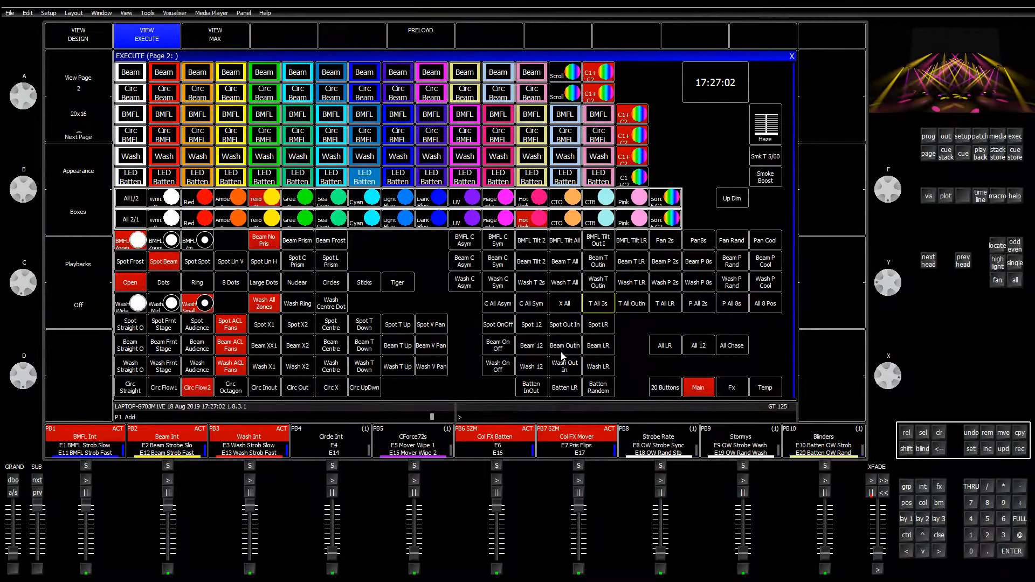
Release the C1+C2 colour effects of the Wash, Circ BMFL, BMFL, Circ Beam and Beam rows
{"action": "left_click", "coordinate": [637, 156]}
{"action": "left_click", "coordinate": [634, 136]}
{"action": "left_click", "coordinate": [633, 115]}
{"action": "left_click", "coordinate": [602, 95]}
{"action": "left_click", "coordinate": [603, 94]}
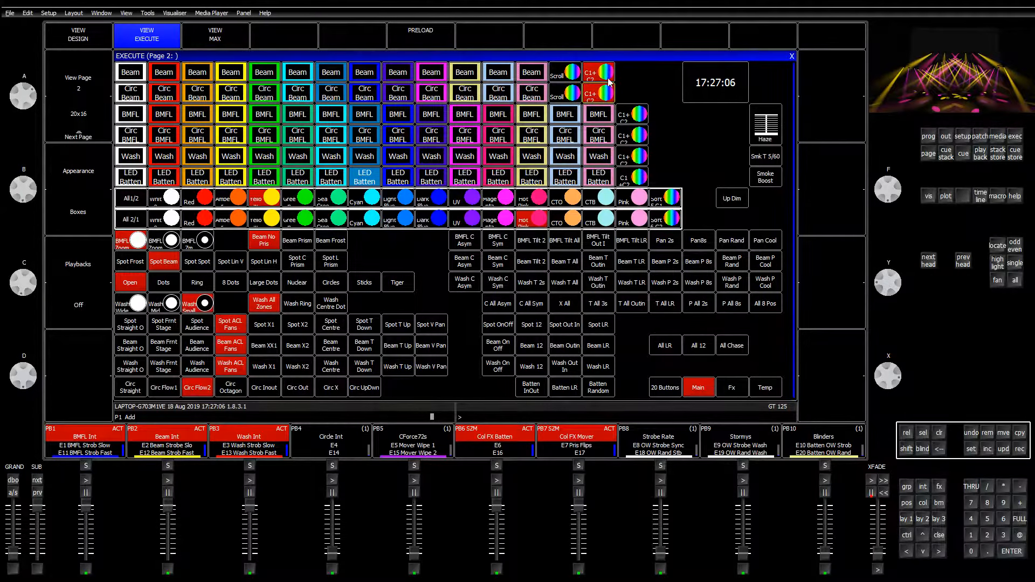
{"action": "left_click", "coordinate": [607, 77]}
{"action": "left_click", "coordinate": [602, 97]}
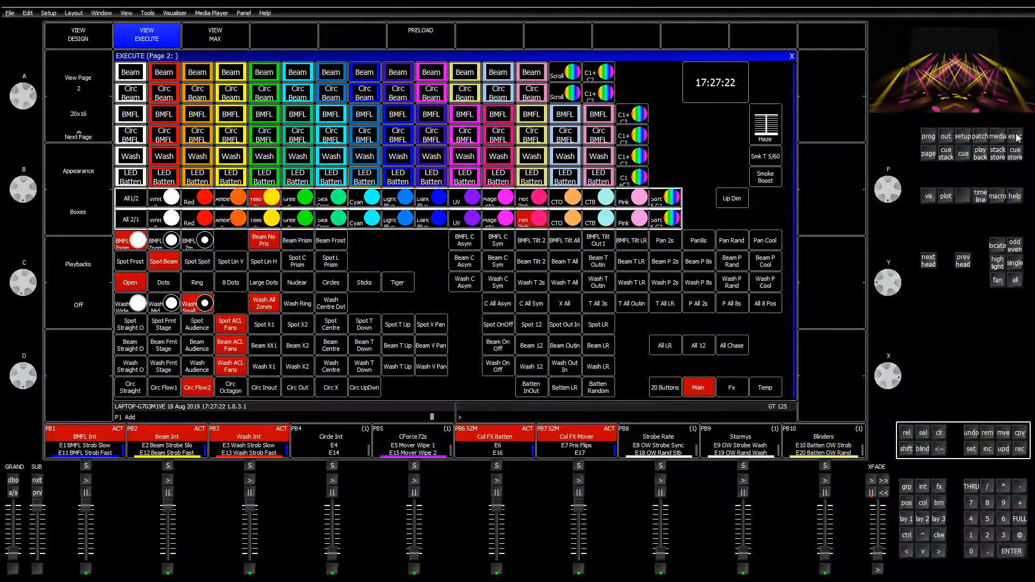
Try the Starbucks and Robots two-colour palettes on the fixtures
{"action": "left_click", "coordinate": [911, 520]}
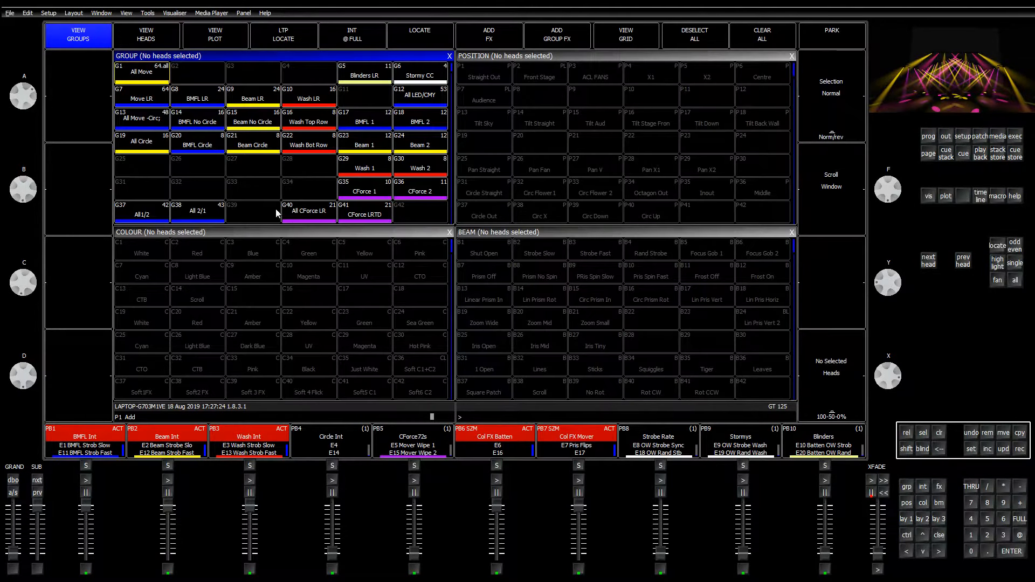
{"action": "left_click", "coordinate": [251, 236]}
{"action": "scroll", "coordinate": [256, 277], "scroll_direction": "down", "scroll_amount": 7}
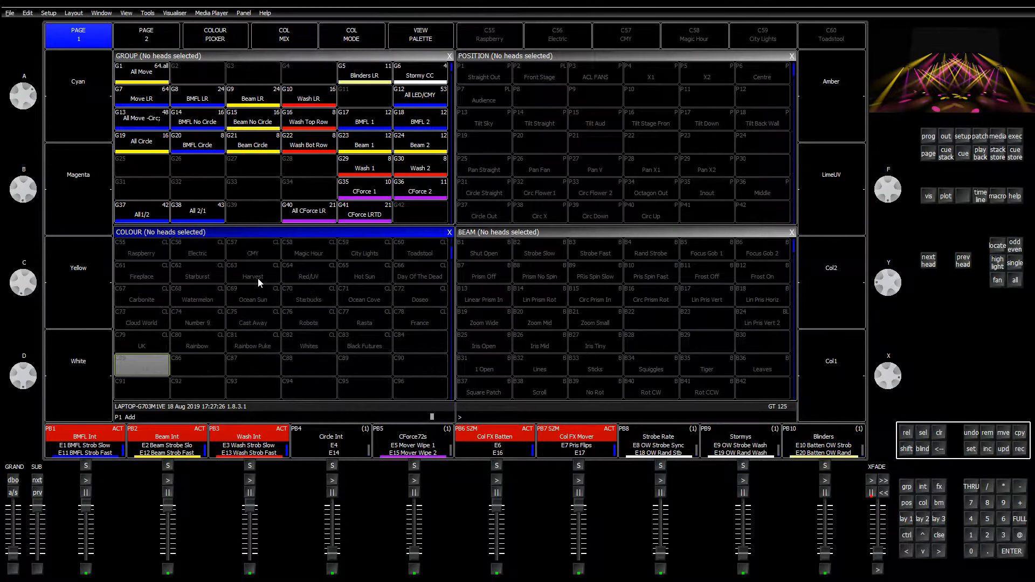
{"action": "left_click", "coordinate": [312, 308]}
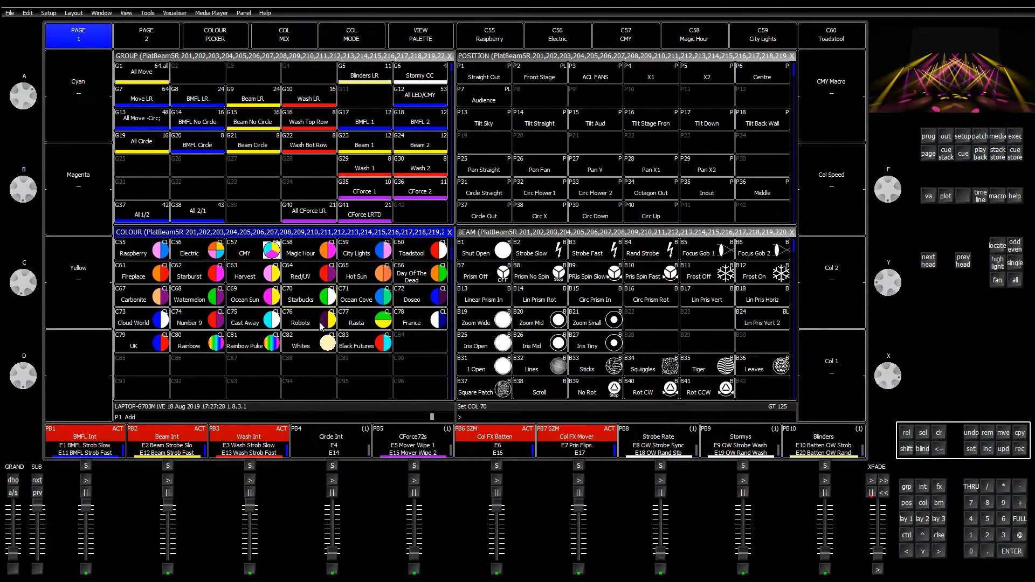
{"action": "left_click", "coordinate": [317, 305]}
{"action": "left_click", "coordinate": [317, 325]}
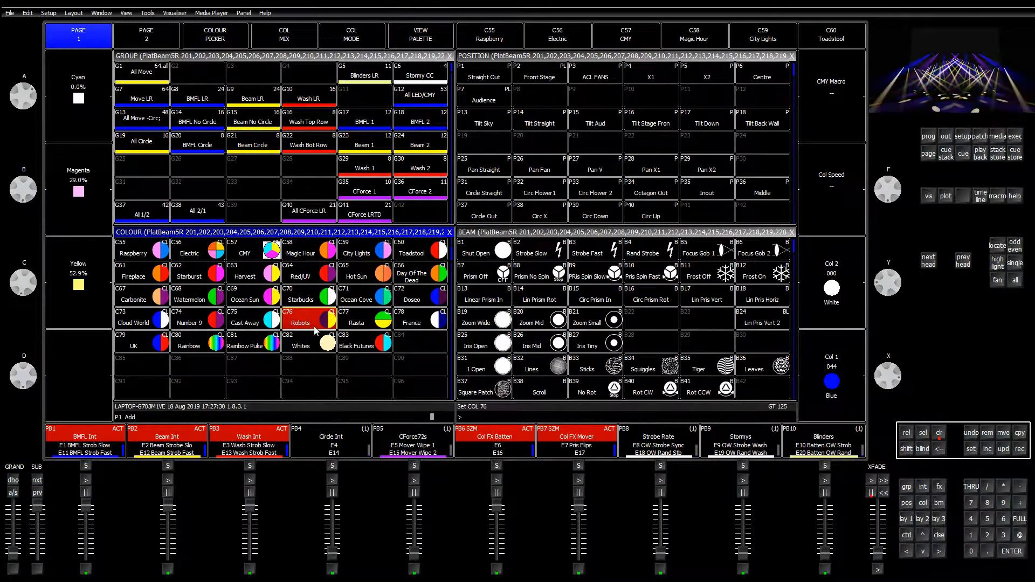
Try the Black Futures, Number 9 and Watermelon colour palettes before applying Magic Hour
{"action": "left_click", "coordinate": [358, 346]}
{"action": "left_click", "coordinate": [199, 330]}
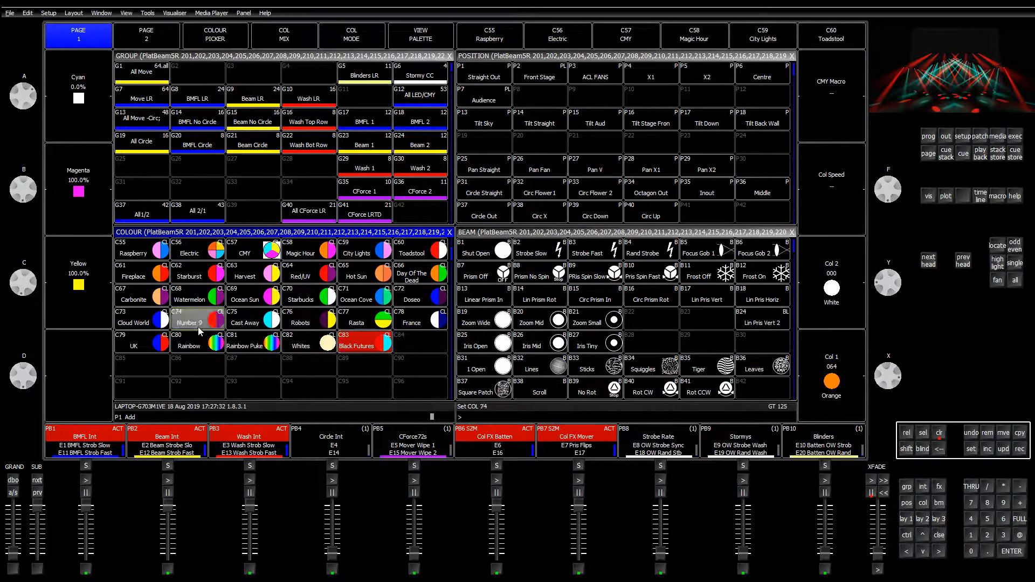
{"action": "left_click", "coordinate": [200, 302]}
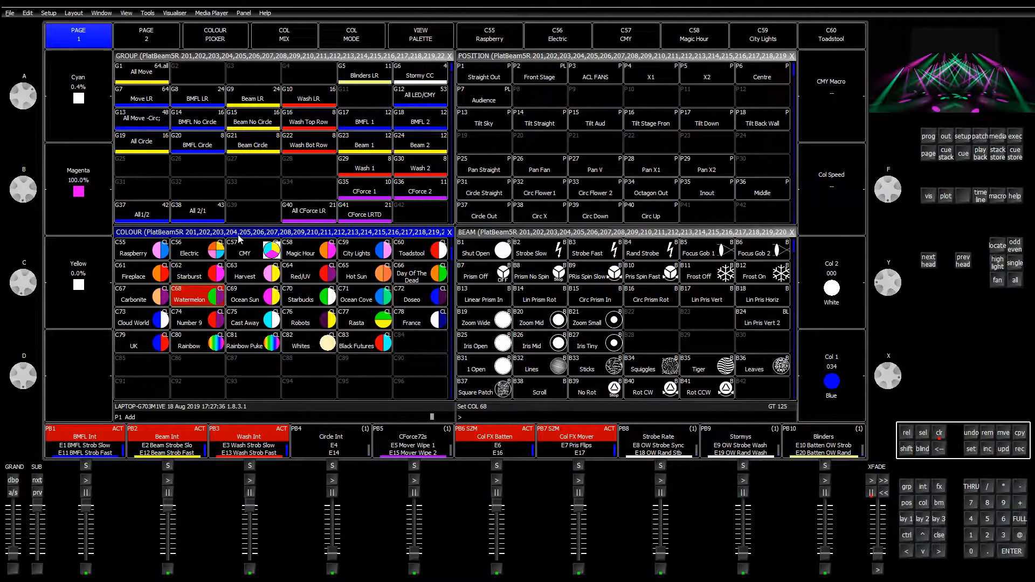
{"action": "left_click", "coordinate": [694, 35]}
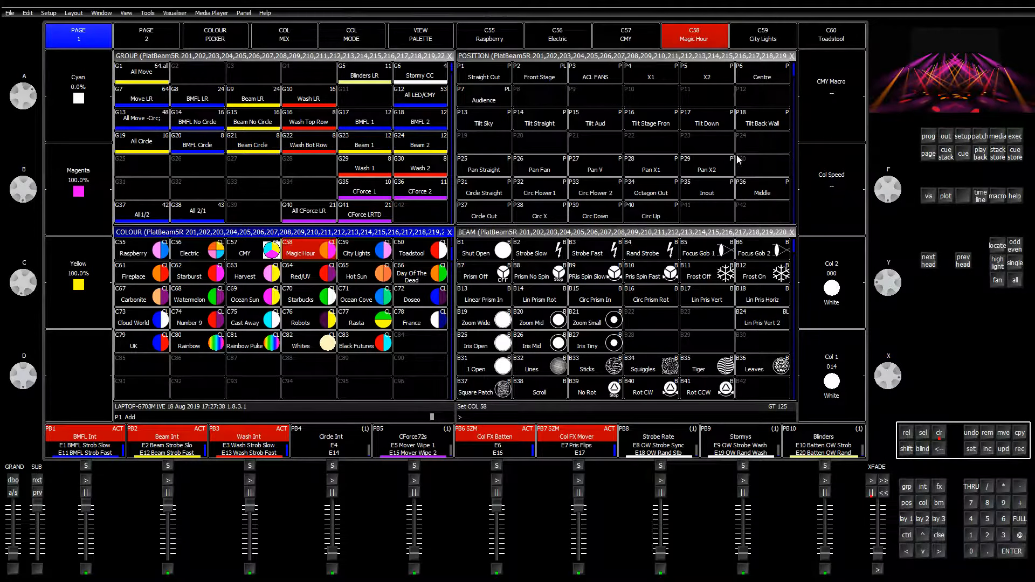
Run the All LR, All 12 and All Chase playbacks one after another on the Execute page
{"action": "left_click", "coordinate": [1019, 139]}
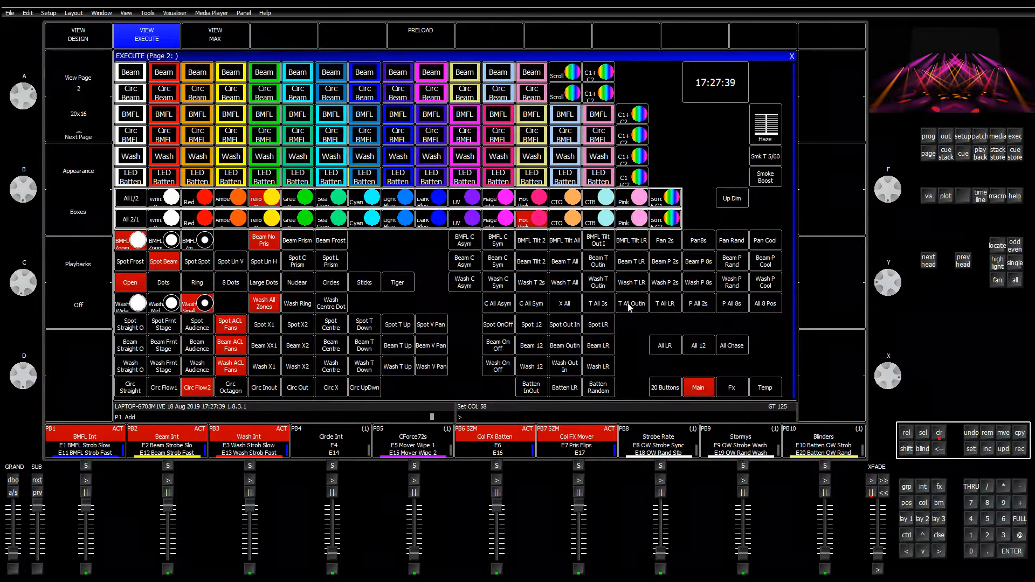
{"action": "left_click", "coordinate": [678, 346]}
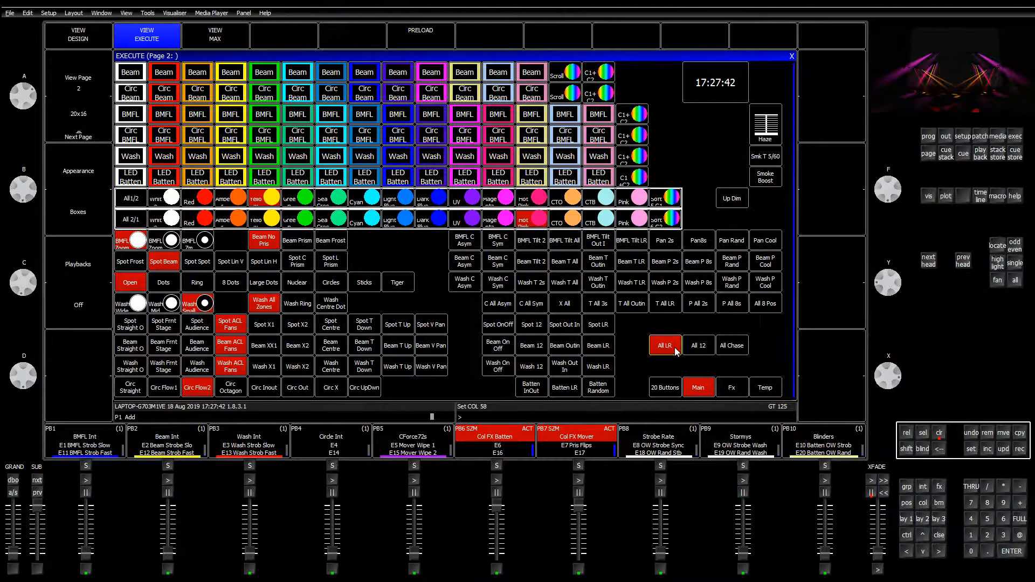
{"action": "left_click", "coordinate": [699, 347]}
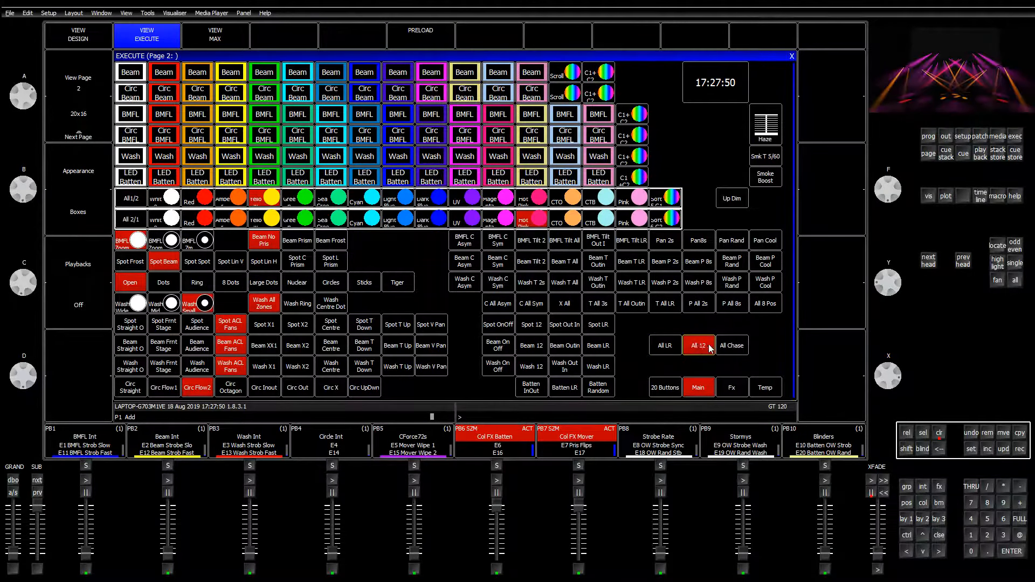
{"action": "left_click", "coordinate": [733, 345]}
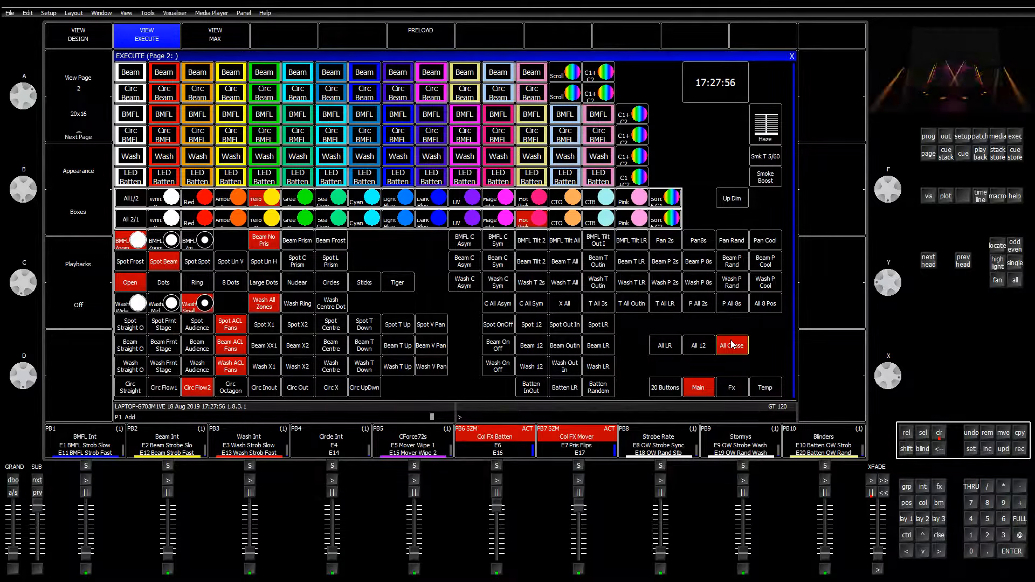
Include the All Chase cue in the programmer, review its Dim Chase effect parameters and update the cue
{"action": "left_click", "coordinate": [987, 449]}
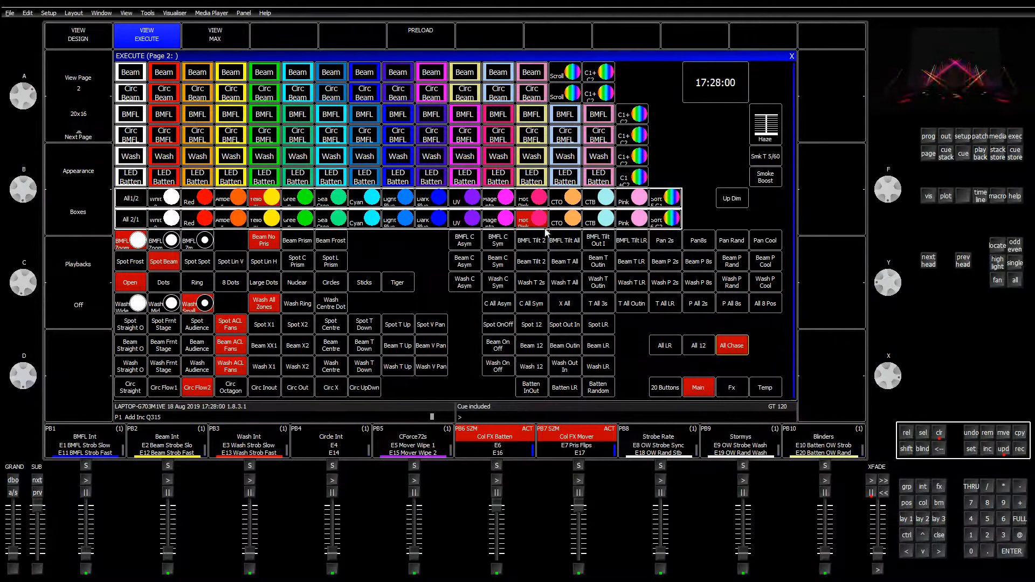
{"action": "left_click", "coordinate": [928, 136]}
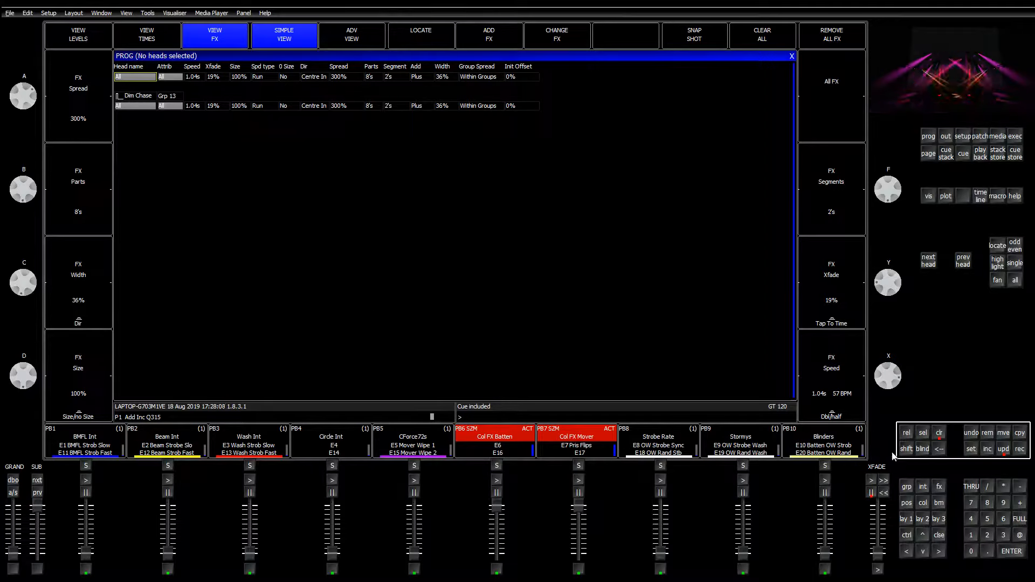
{"action": "left_click", "coordinate": [1002, 452]}
Select the BMFL No Circle, Beam No Circle and Wash LR groups and release the All Chase playback
{"action": "left_click", "coordinate": [907, 519]}
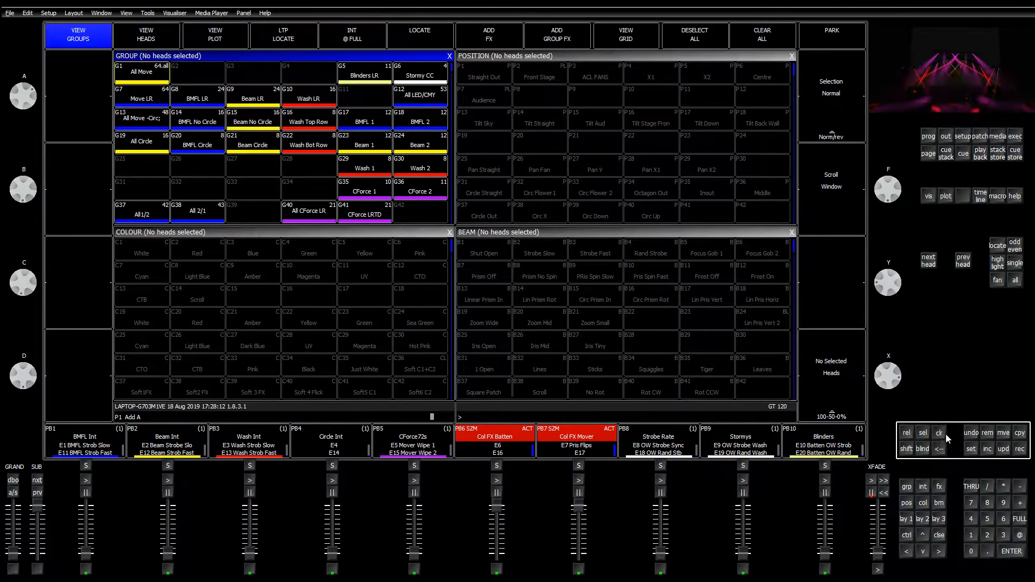
{"action": "left_click", "coordinate": [219, 119]}
{"action": "left_click", "coordinate": [254, 119]}
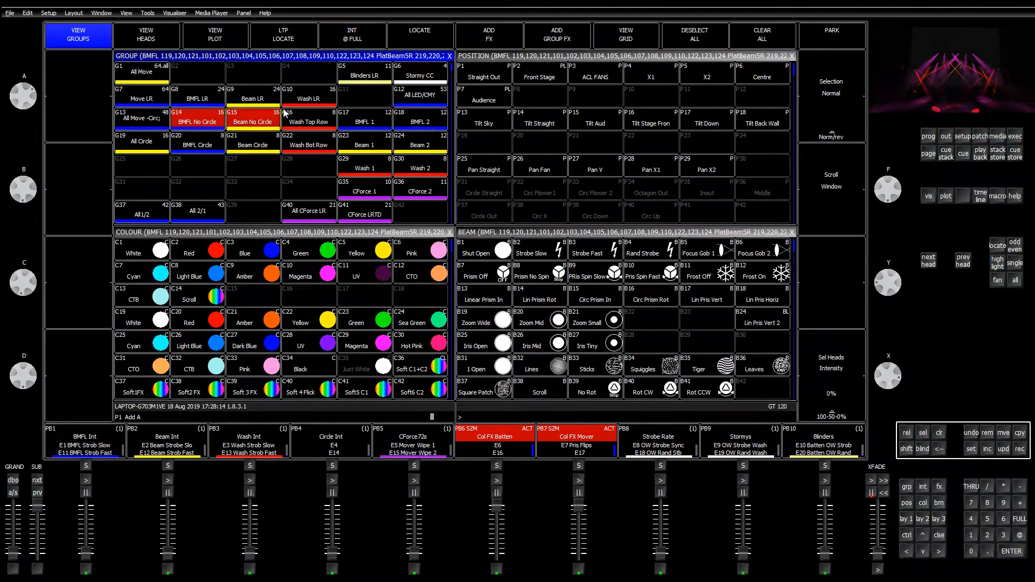
{"action": "left_click", "coordinate": [319, 97]}
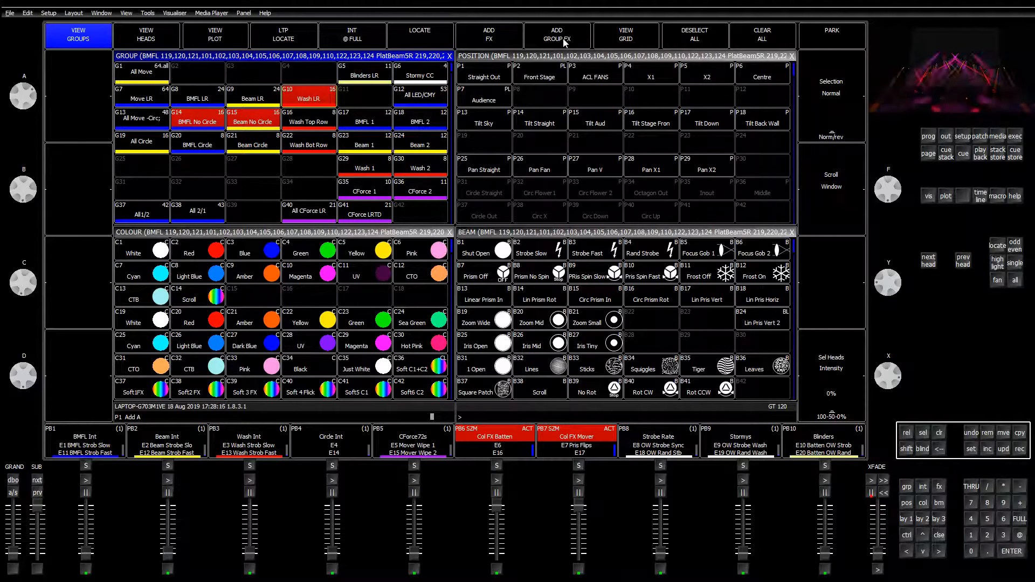
{"action": "key", "text": "ctrl+e"}
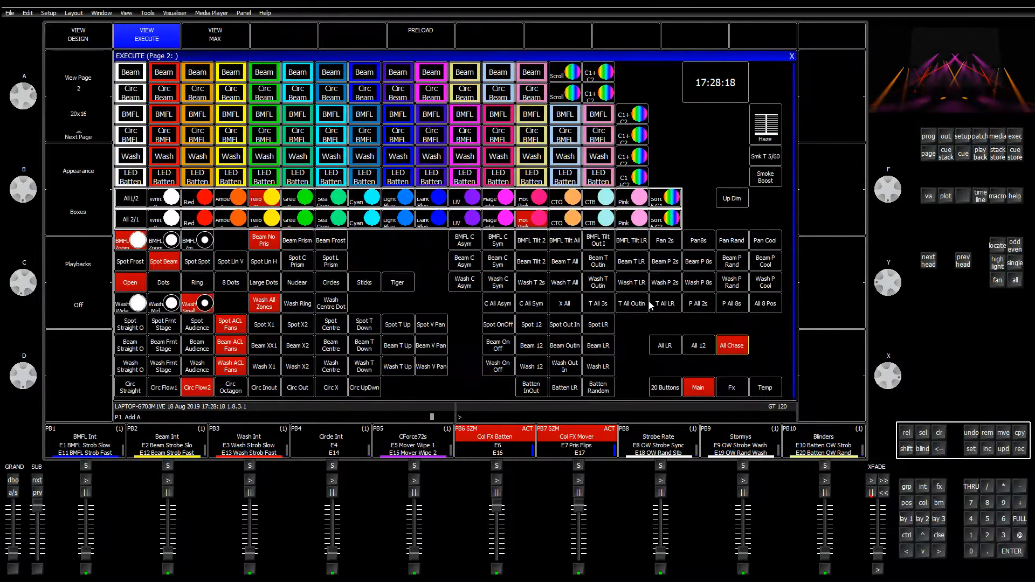
{"action": "left_click", "coordinate": [734, 345]}
{"action": "left_click", "coordinate": [907, 520]}
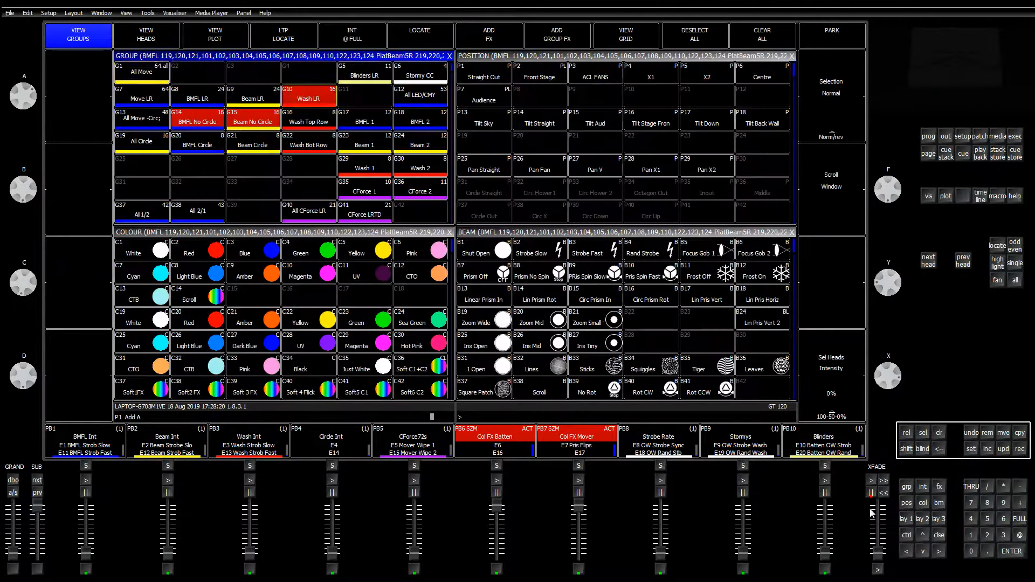
Add a Dim Chase group FX across the BMFL No Circle, Beam No Circle and Wash LR groups, with its spread at 75%
{"action": "left_click", "coordinate": [557, 39]}
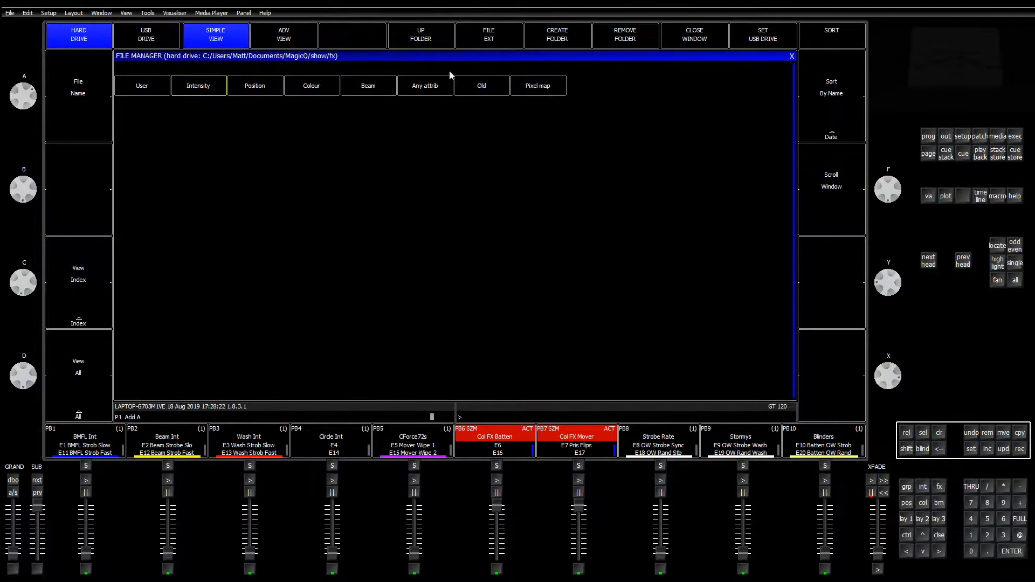
{"action": "left_click", "coordinate": [151, 92]}
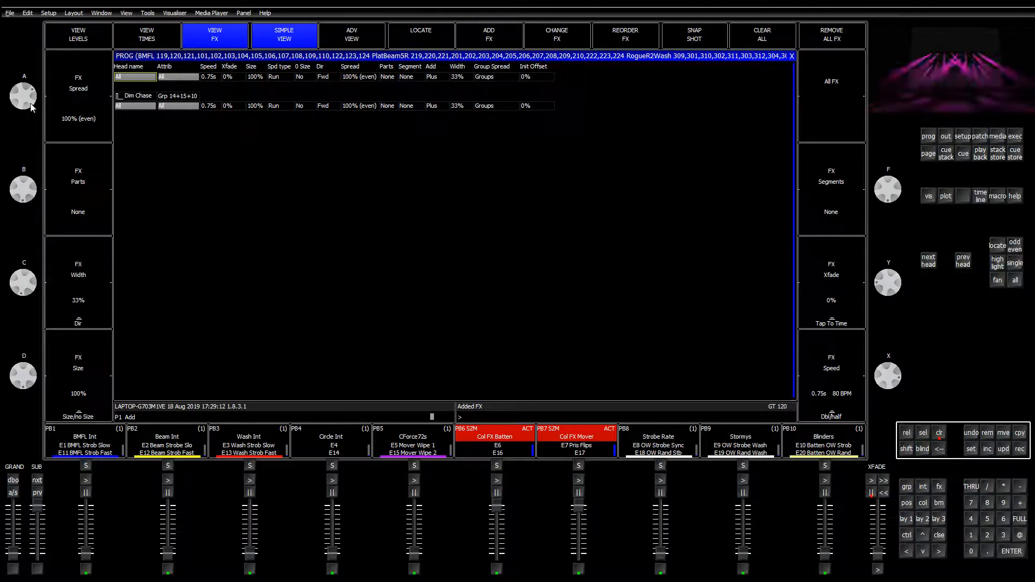
{"action": "left_click_drag", "start_coordinate": [31, 103], "coordinate": [36, 88]}
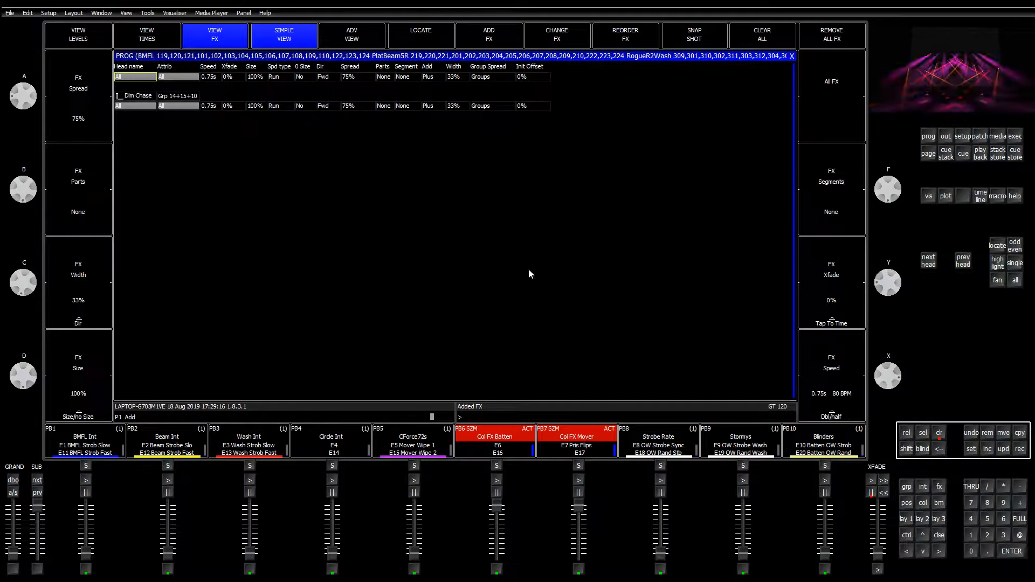
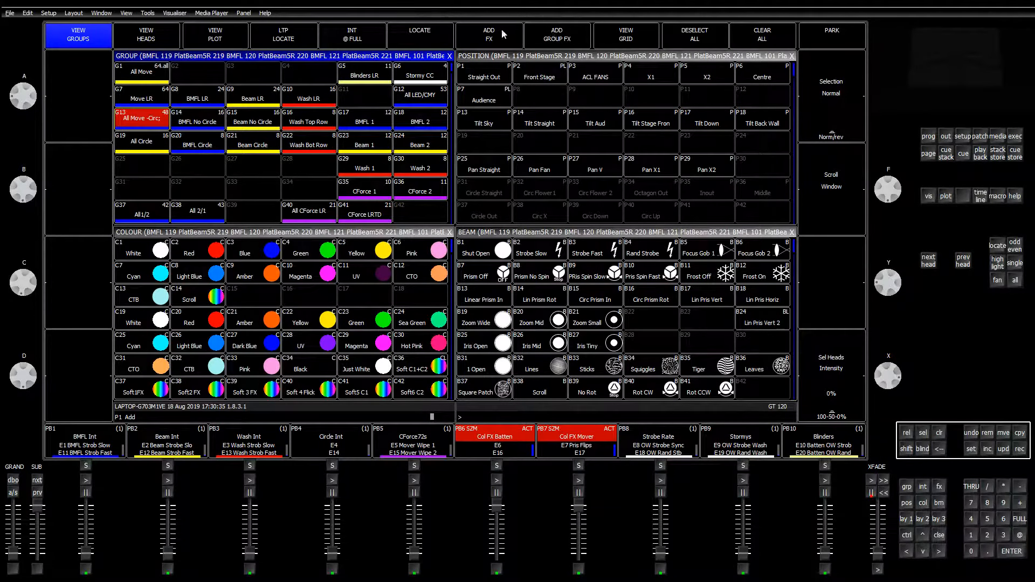
Add the Dim Chase intensity FX to the All Move -Circ group and reorder its heads randomly
{"action": "left_click", "coordinate": [500, 28]}
{"action": "left_click", "coordinate": [189, 89]}
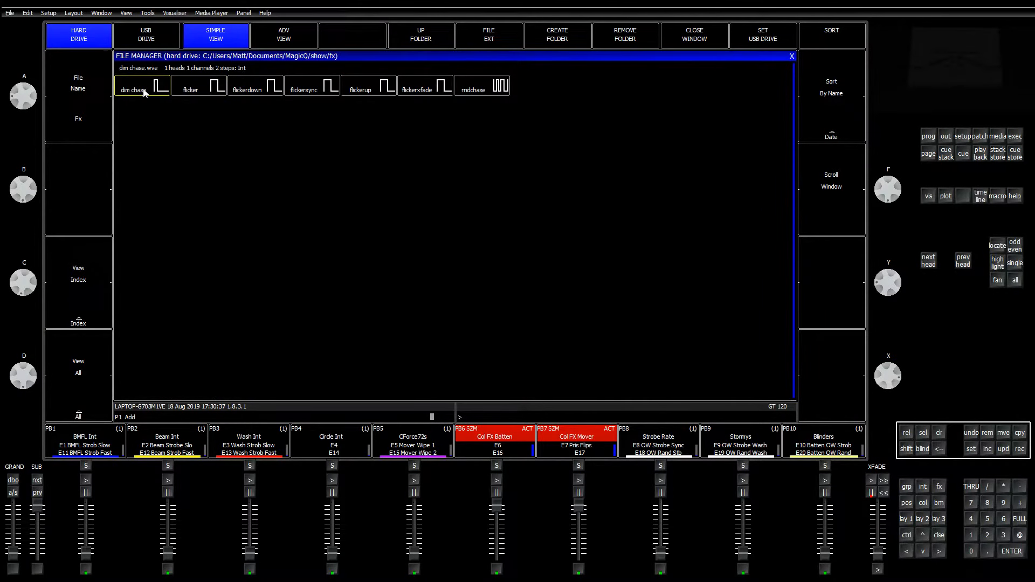
{"action": "left_click", "coordinate": [143, 90]}
{"action": "left_click", "coordinate": [625, 35]}
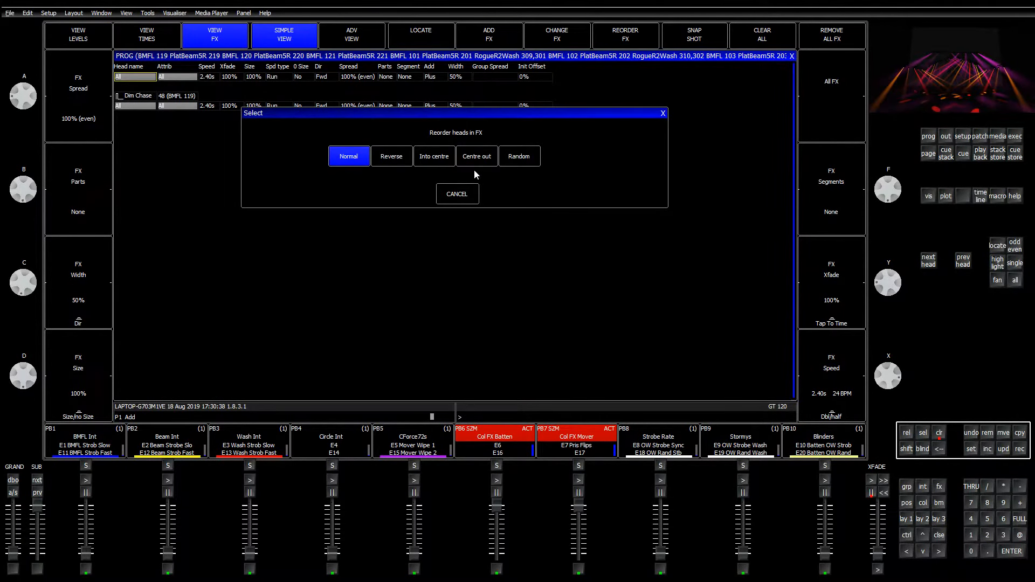
{"action": "left_click", "coordinate": [516, 159]}
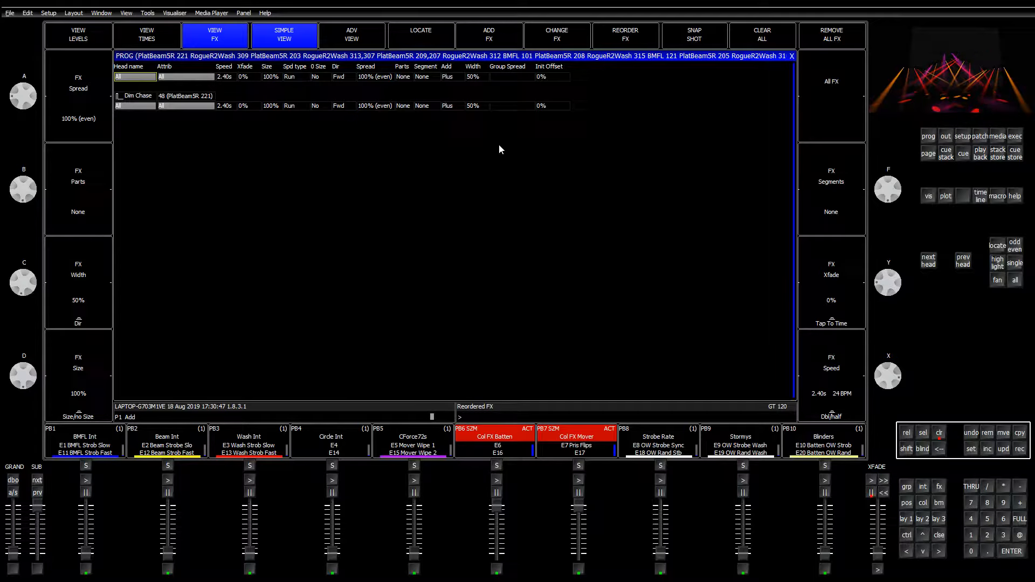
Set the random Dim Chase's width to 4%, speed to 3.48 s, crossfade to 100% and attack to 24%
{"action": "key", "text": "shift"}
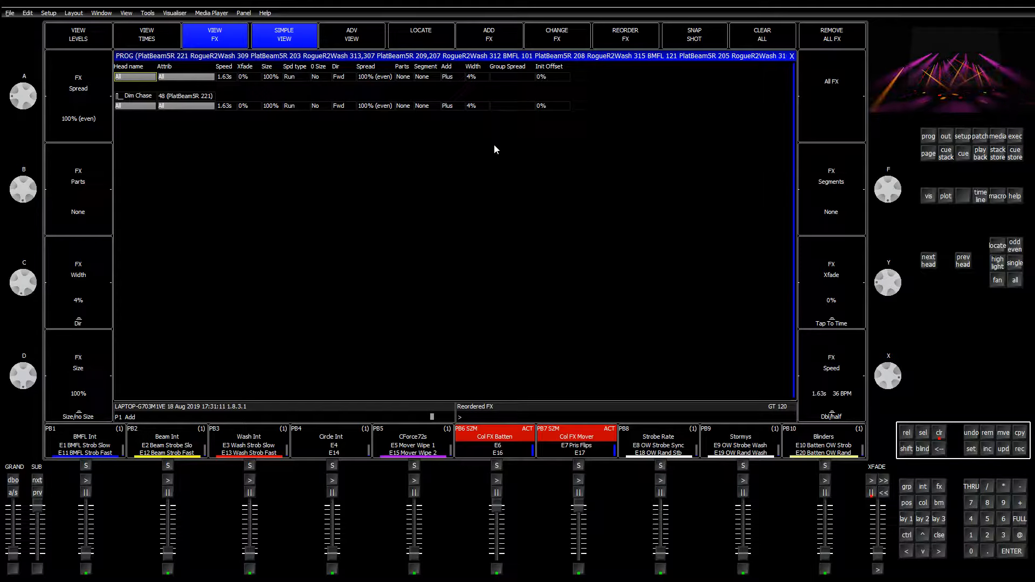
{"action": "key", "text": "shift"}
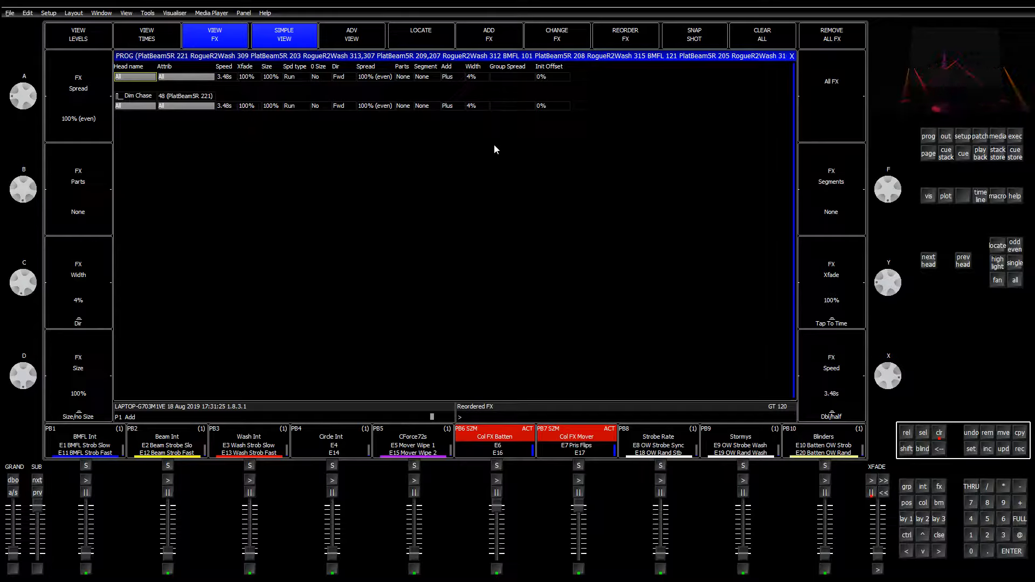
{"action": "key", "text": "shift"}
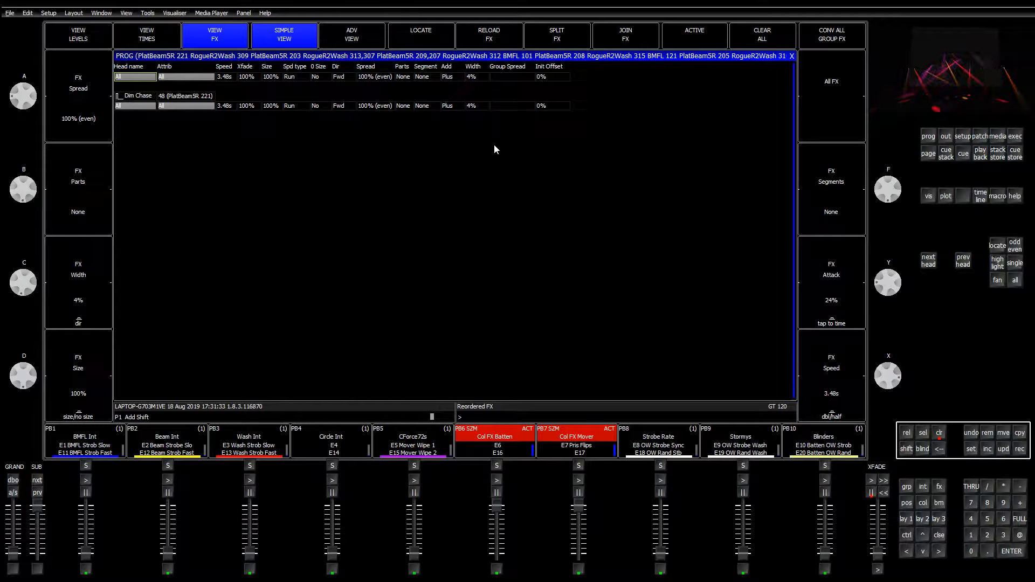
{"action": "key", "text": "shift"}
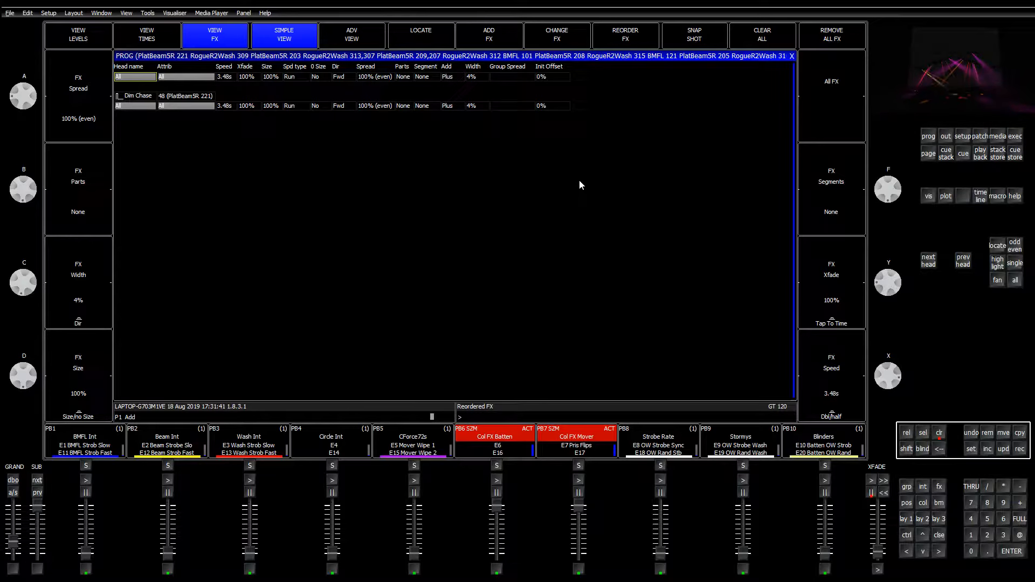
Try the Wash C Sym and C All Asym movements on the execute page and leave C All Sym running
{"action": "left_click", "coordinate": [1019, 134]}
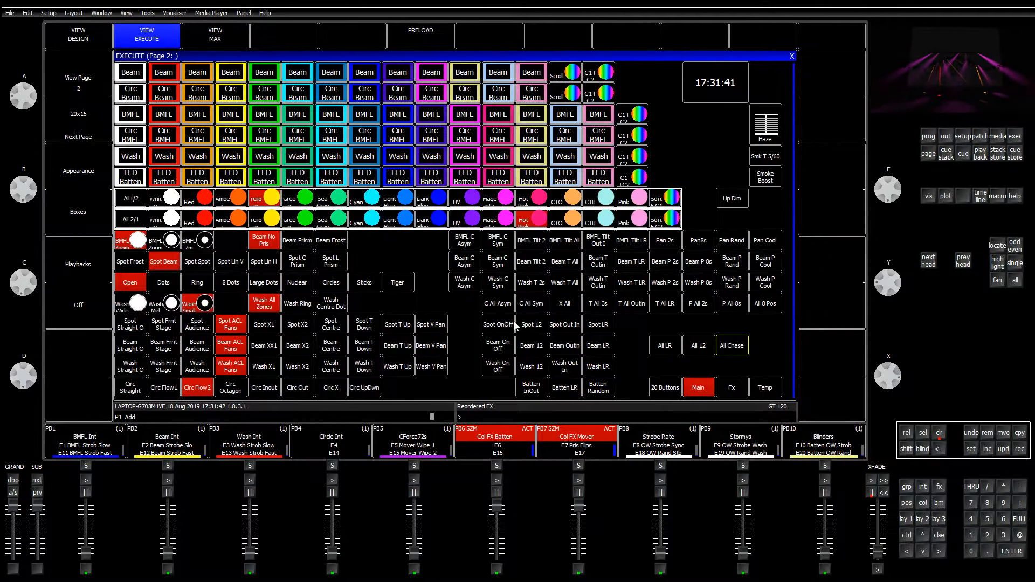
{"action": "left_click", "coordinate": [496, 283]}
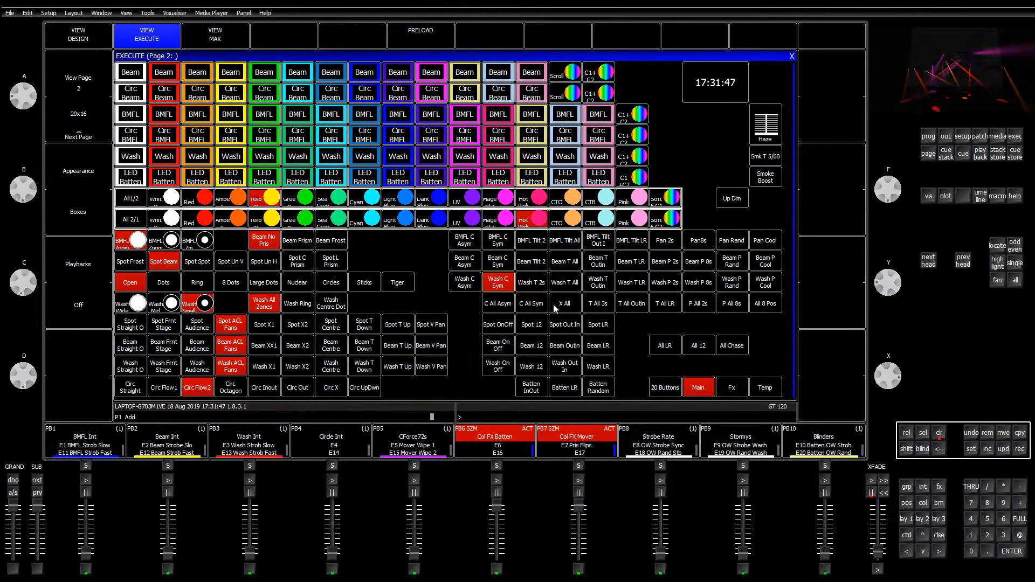
{"action": "left_click", "coordinate": [503, 289]}
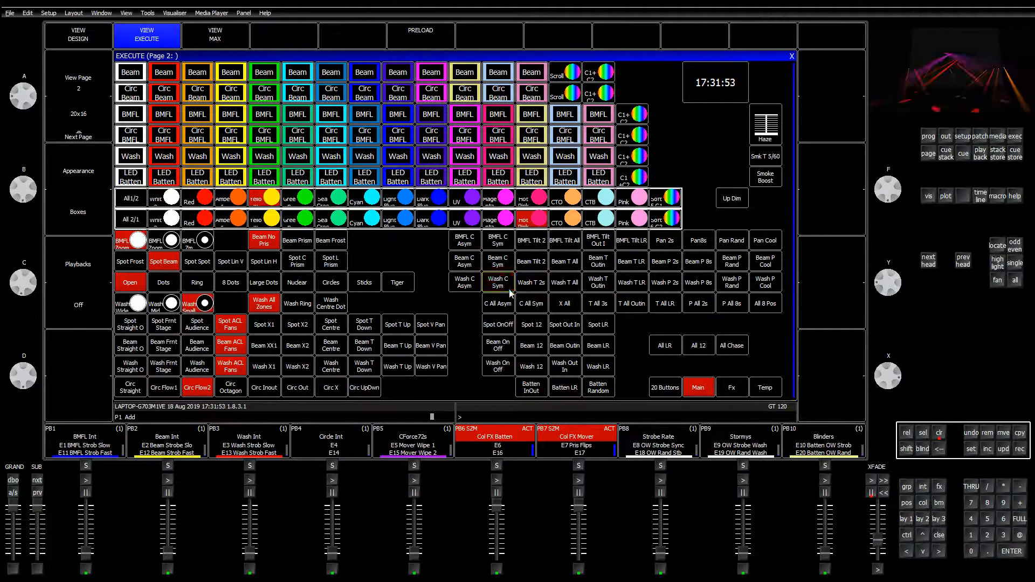
{"action": "left_click", "coordinate": [508, 308]}
{"action": "left_click", "coordinate": [508, 307]}
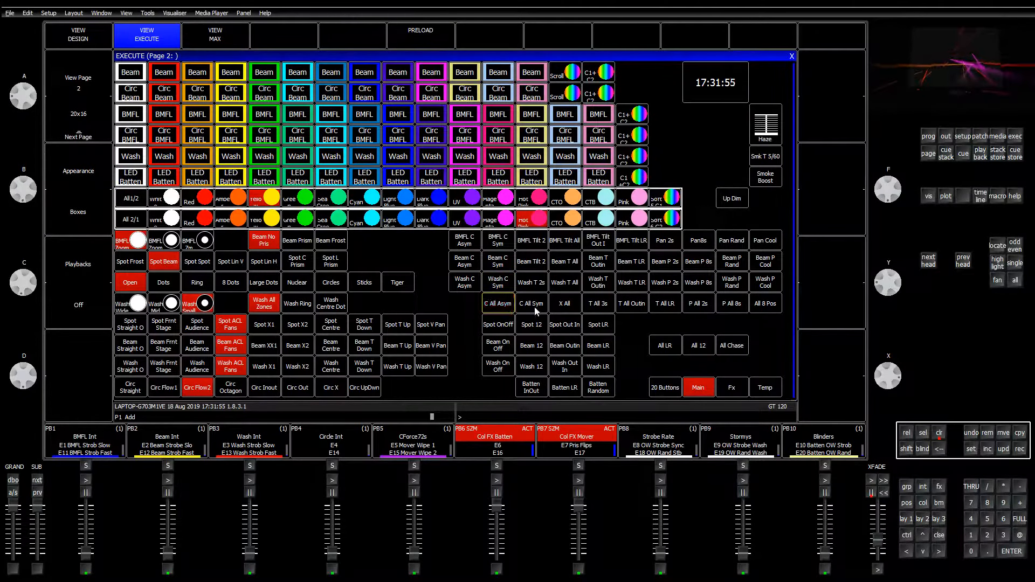
{"action": "left_click", "coordinate": [533, 308]}
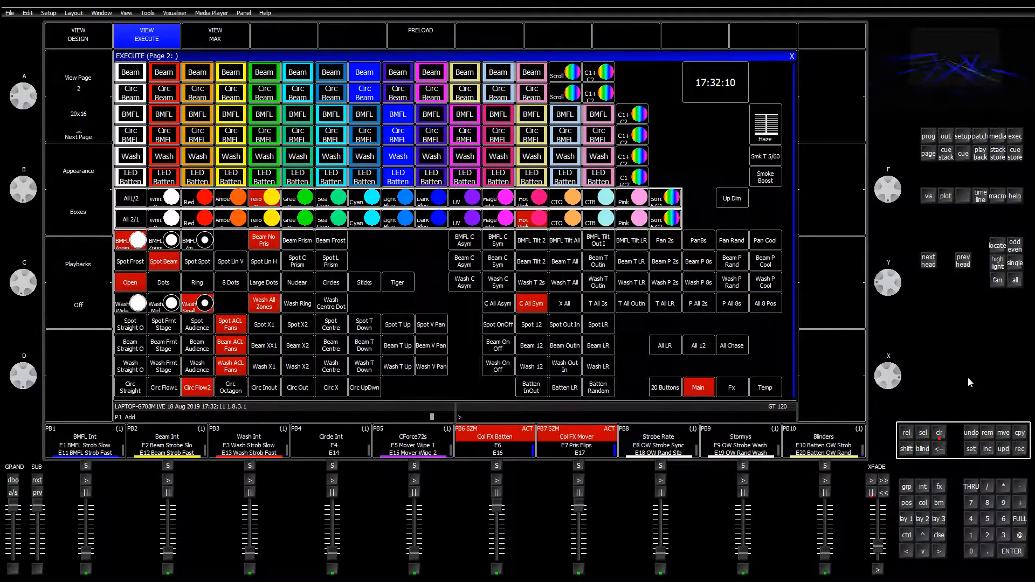
Record the random chase as an FX palette named All Rand in the slot after All Chase InOUt
{"action": "left_click", "coordinate": [940, 518]}
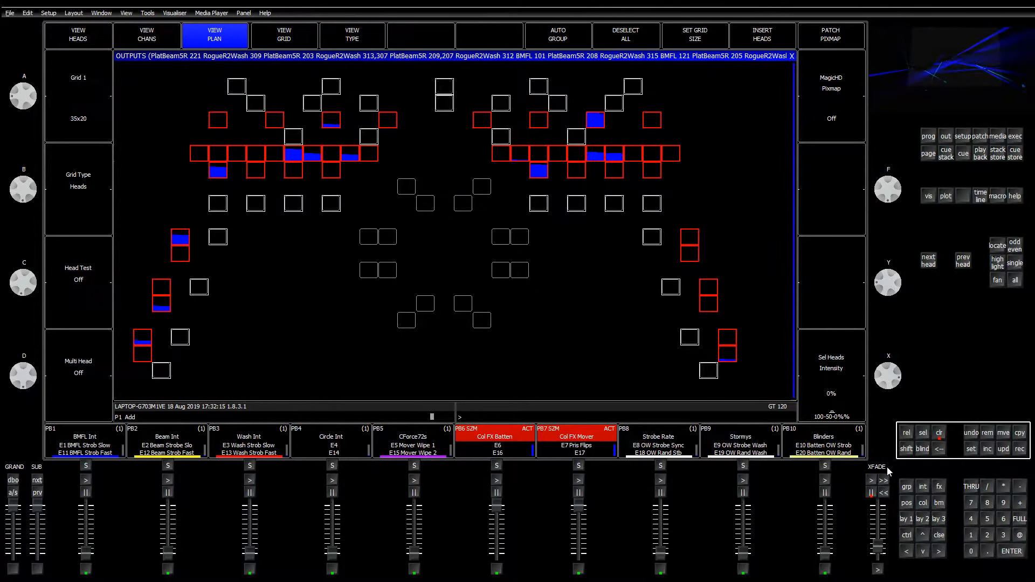
{"action": "left_click", "coordinate": [907, 518]}
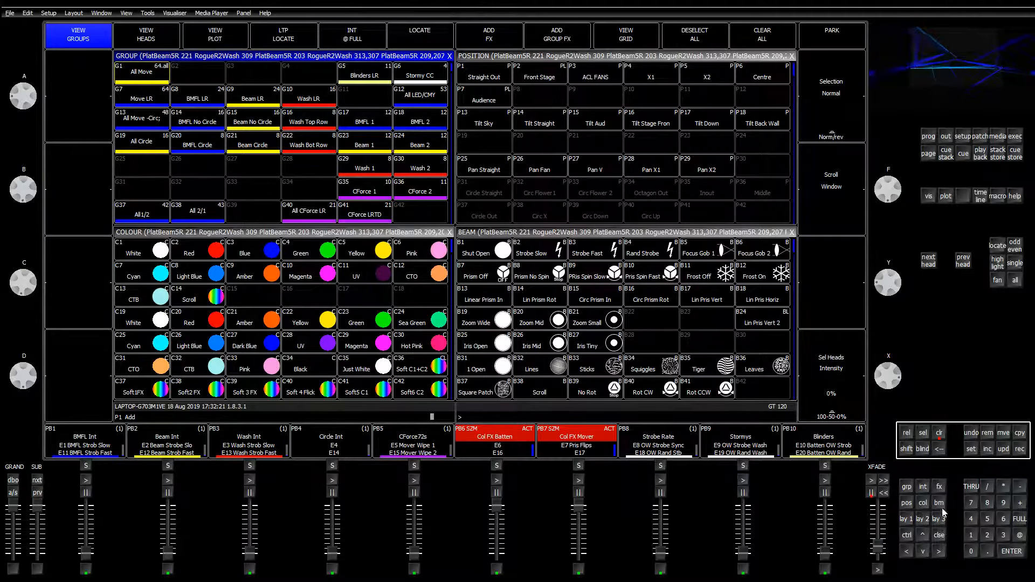
{"action": "left_click", "coordinate": [941, 488]}
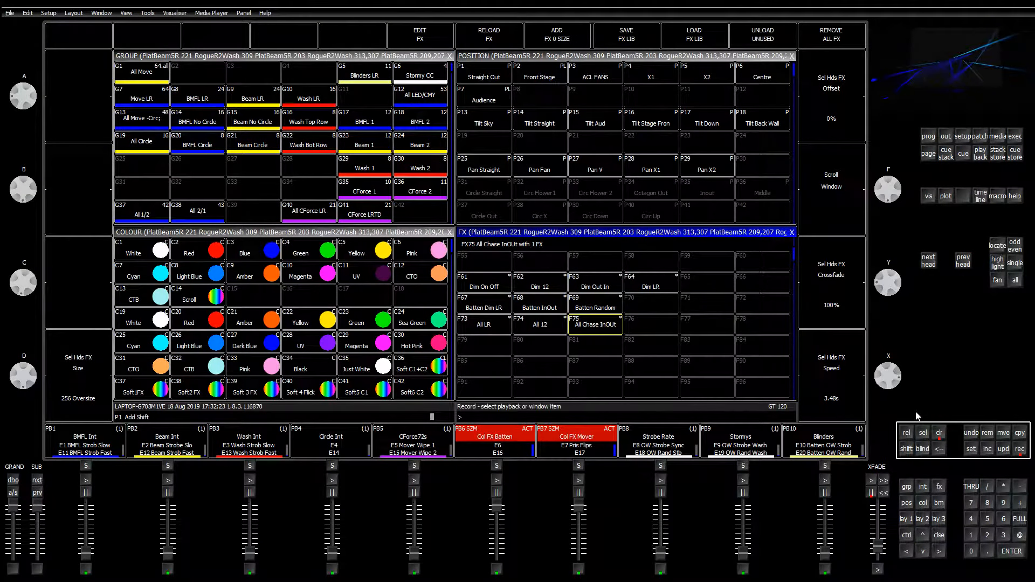
{"action": "type", "text": "All Rand"}
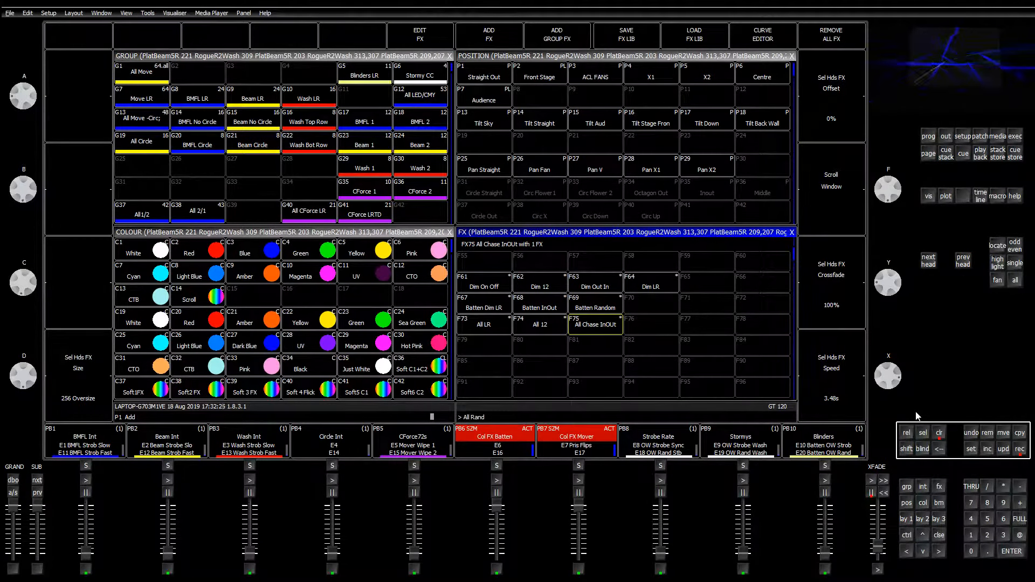
{"action": "left_click", "coordinate": [652, 325]}
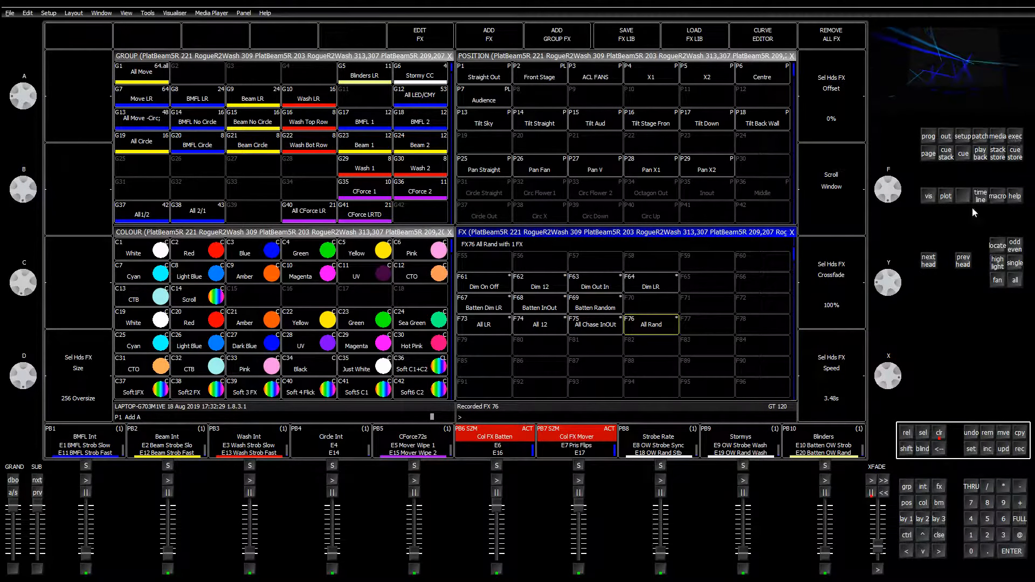
Record the random chase to the empty execute cell beside All Chase and name it All Rand
{"action": "left_click", "coordinate": [1016, 136]}
{"action": "left_click", "coordinate": [1019, 449]}
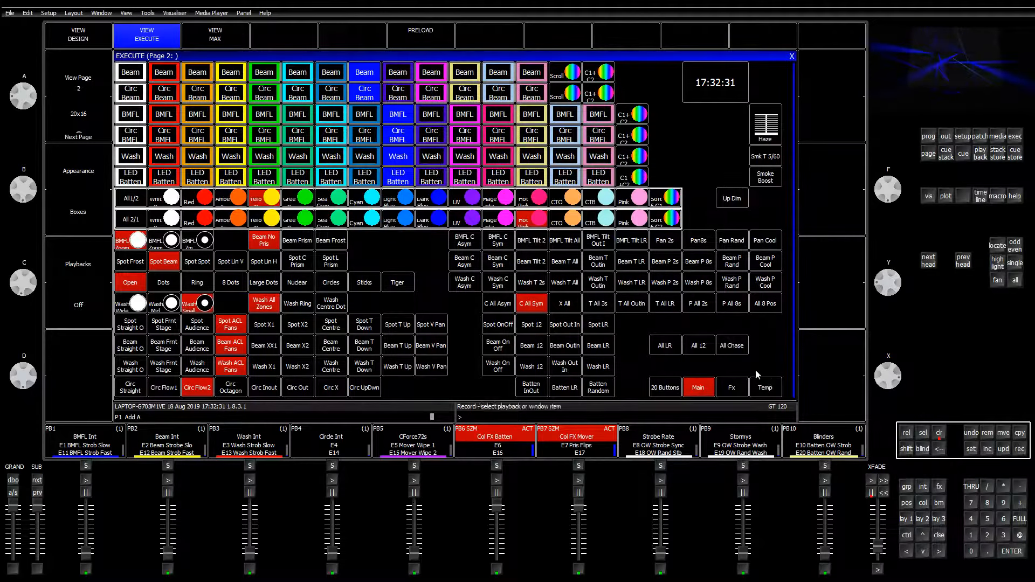
{"action": "left_click", "coordinate": [971, 449]}
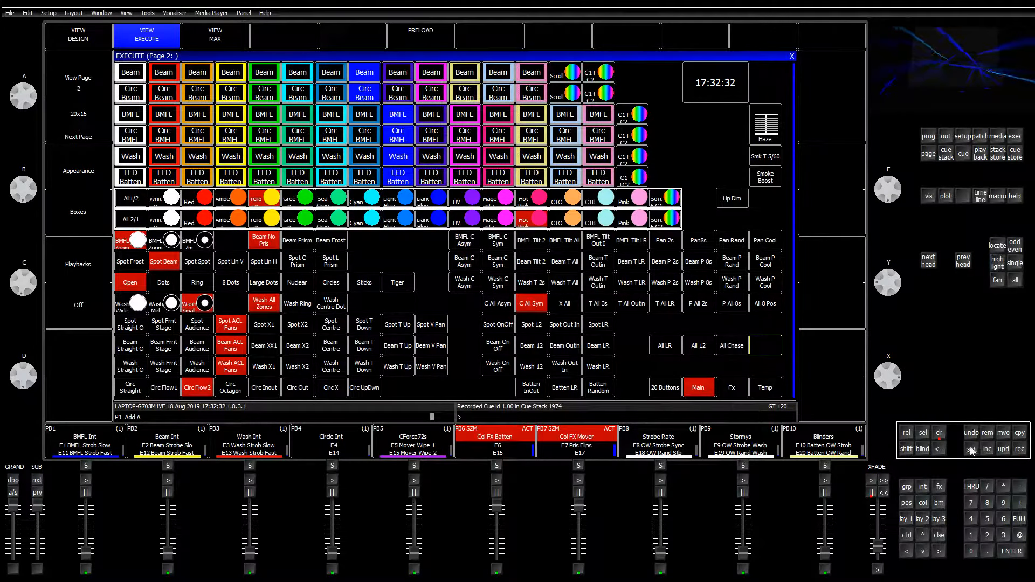
{"action": "left_click", "coordinate": [765, 350]}
{"action": "type", "text": "All Rand"}
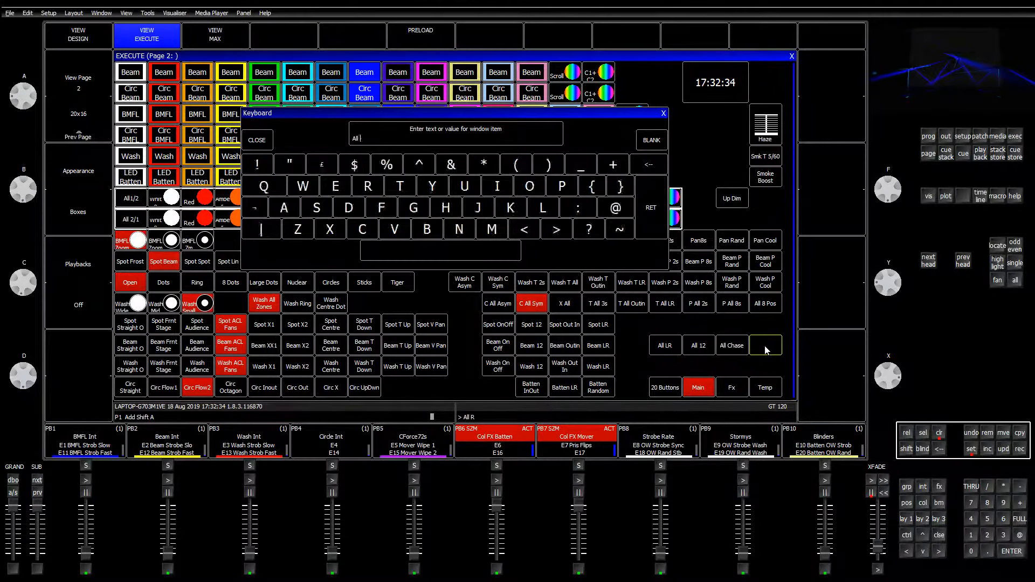
{"action": "key", "text": "Return"}
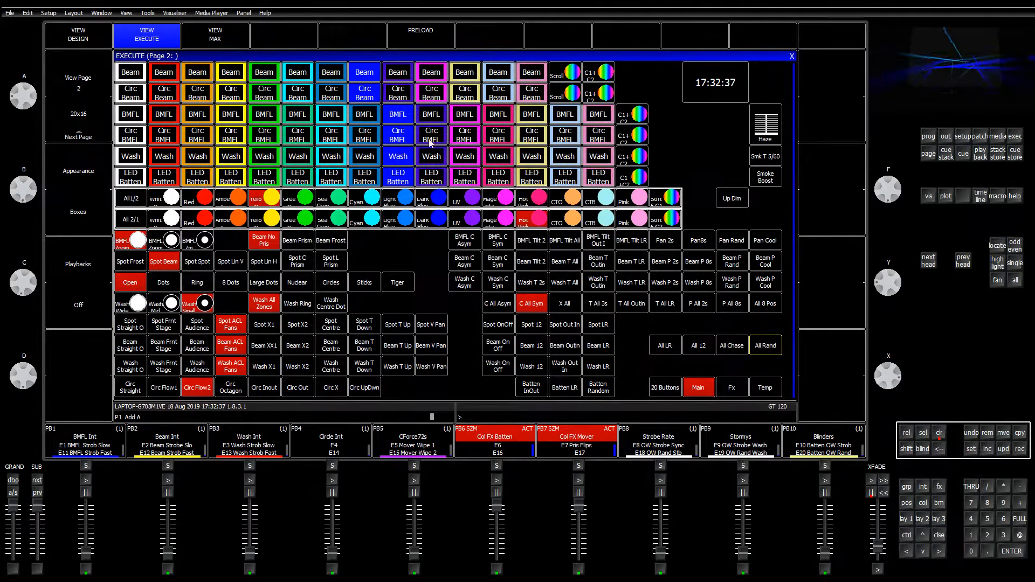
Clear the programmer and activate All Rand on the execute page
{"action": "left_click", "coordinate": [940, 435]}
{"action": "left_click", "coordinate": [762, 348]}
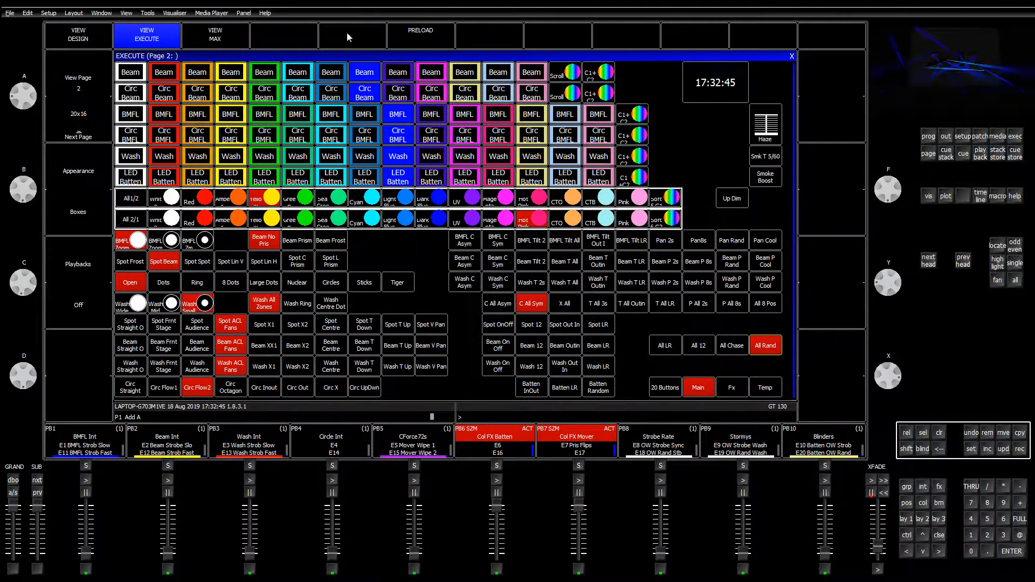
Set the rate divisor of the All Rand cue stack to Div By 6 in its audio options
{"action": "left_click", "coordinate": [108, 42]}
{"action": "left_click", "coordinate": [767, 349]}
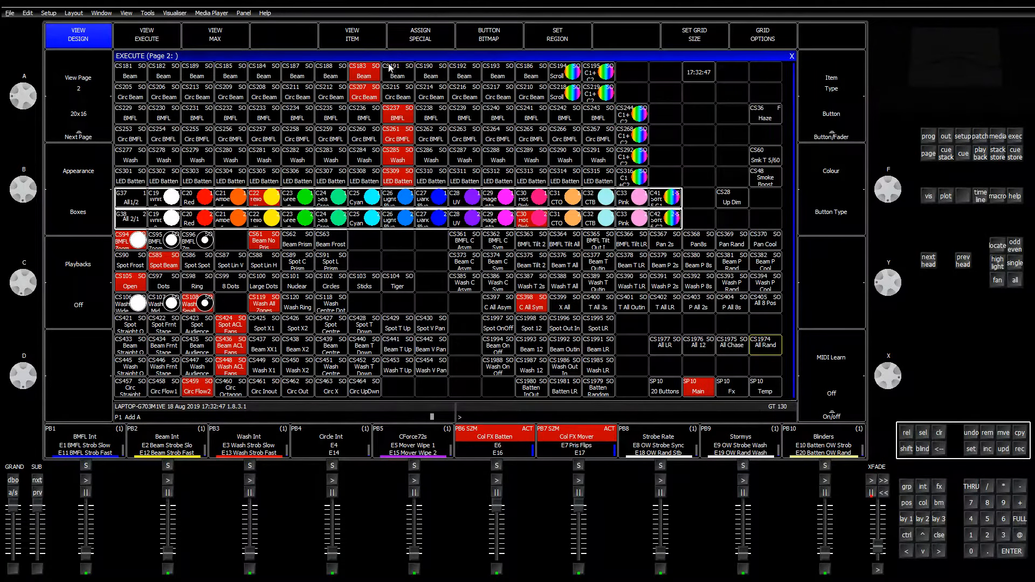
{"action": "left_click", "coordinate": [340, 39]}
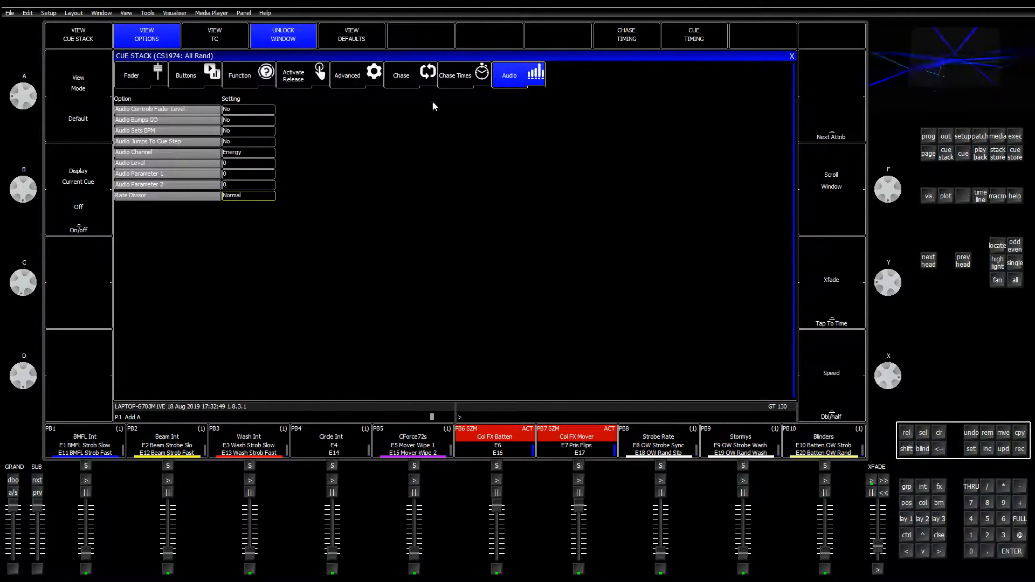
{"action": "left_click", "coordinate": [259, 195]}
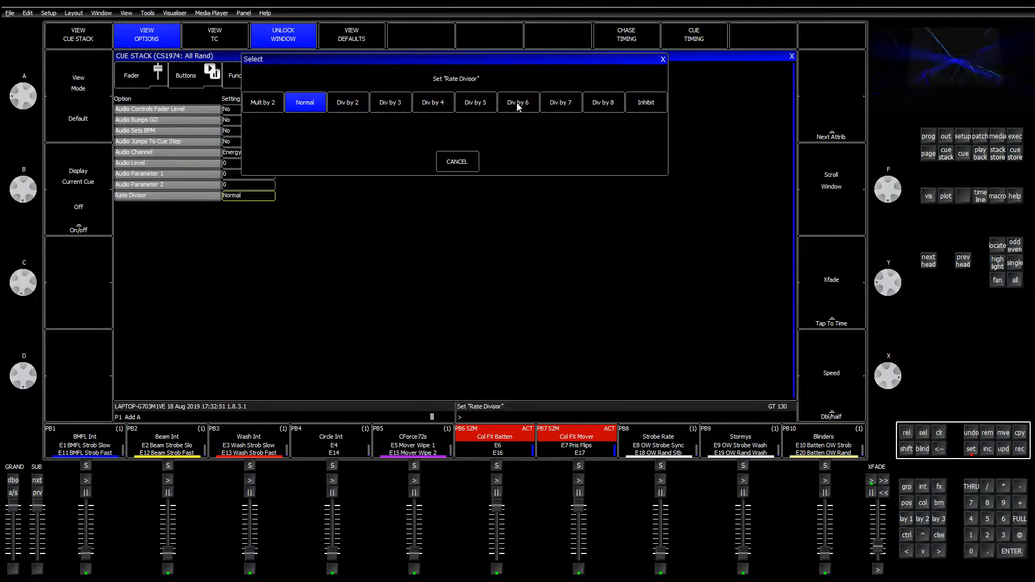
{"action": "left_click", "coordinate": [695, 210]}
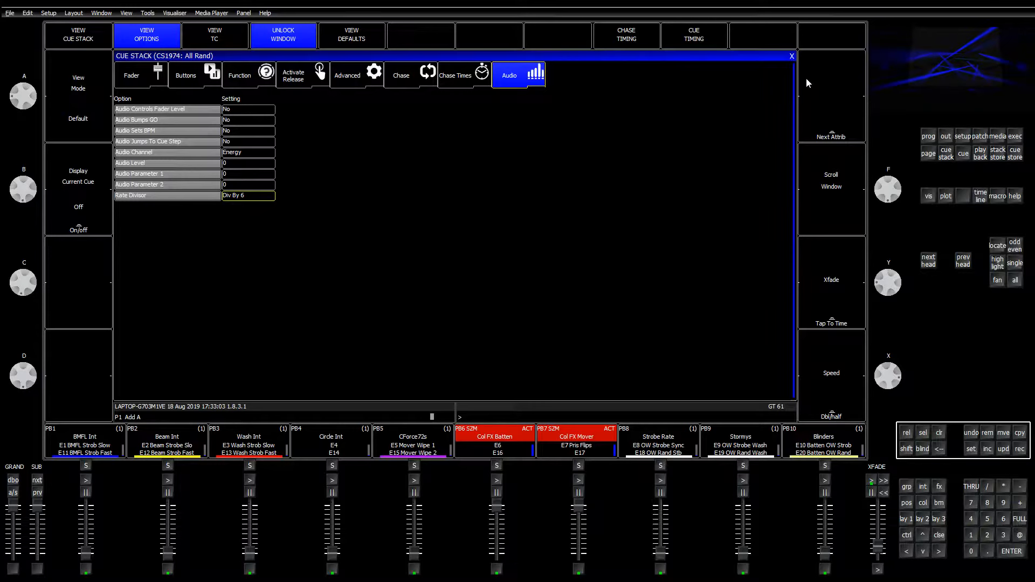
{"action": "key", "text": "Escape"}
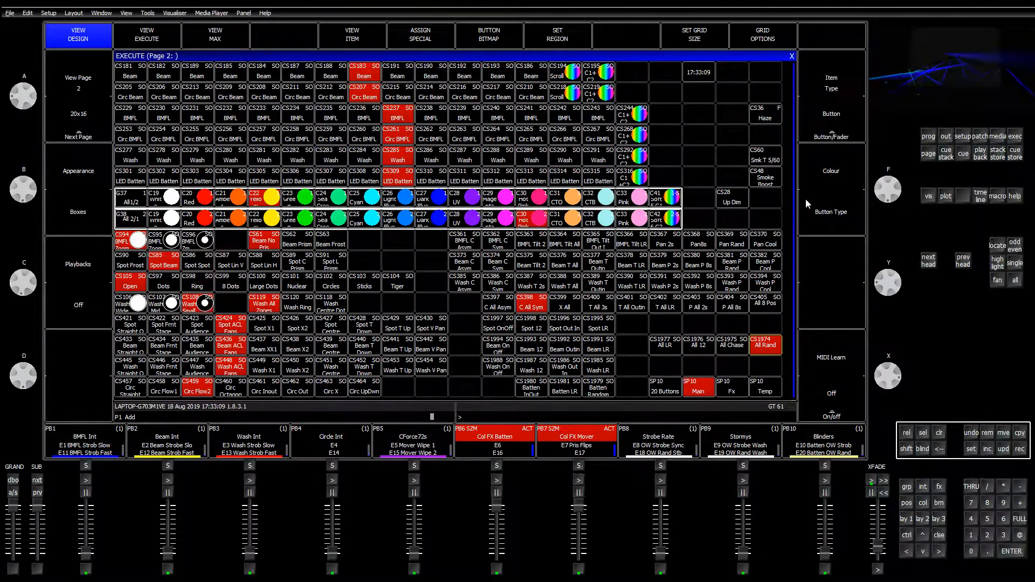
Replace C All Sym with the BMFL C Sym and Beam C Sym movements and switch the wash colour through CS289, CS288 and CS290
{"action": "left_click", "coordinate": [491, 262]}
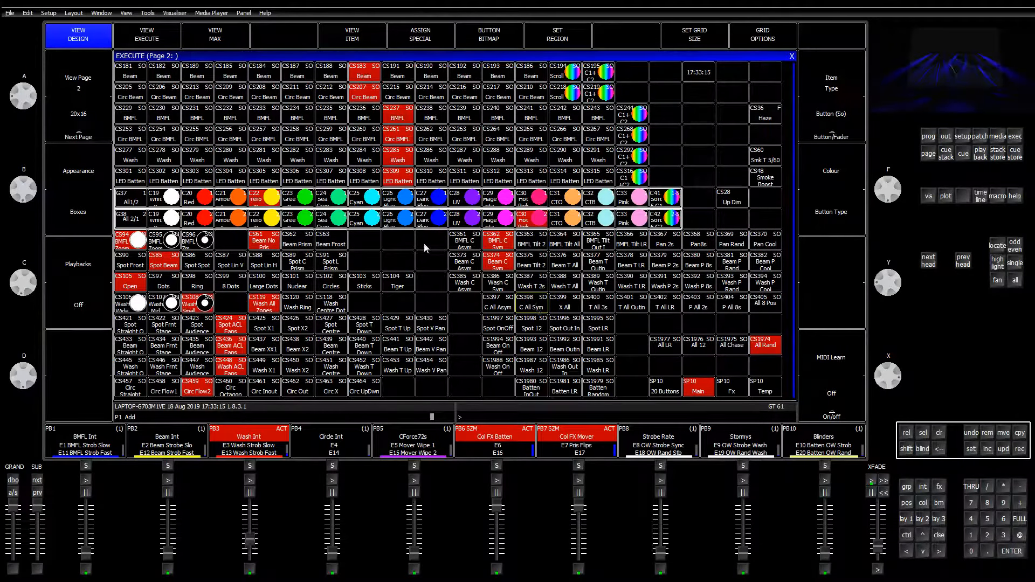
{"action": "left_click", "coordinate": [531, 160]}
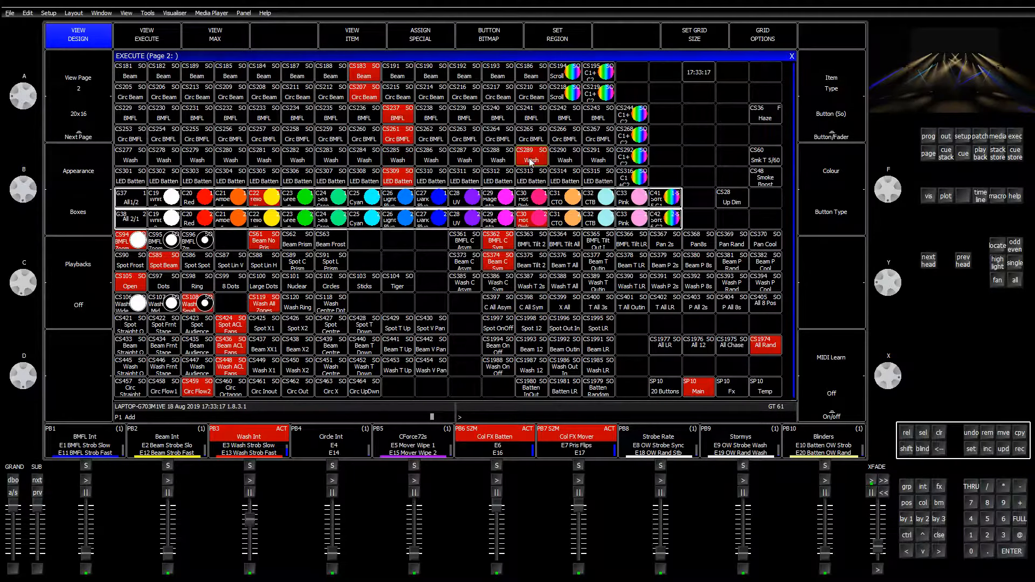
{"action": "left_click", "coordinate": [495, 161]}
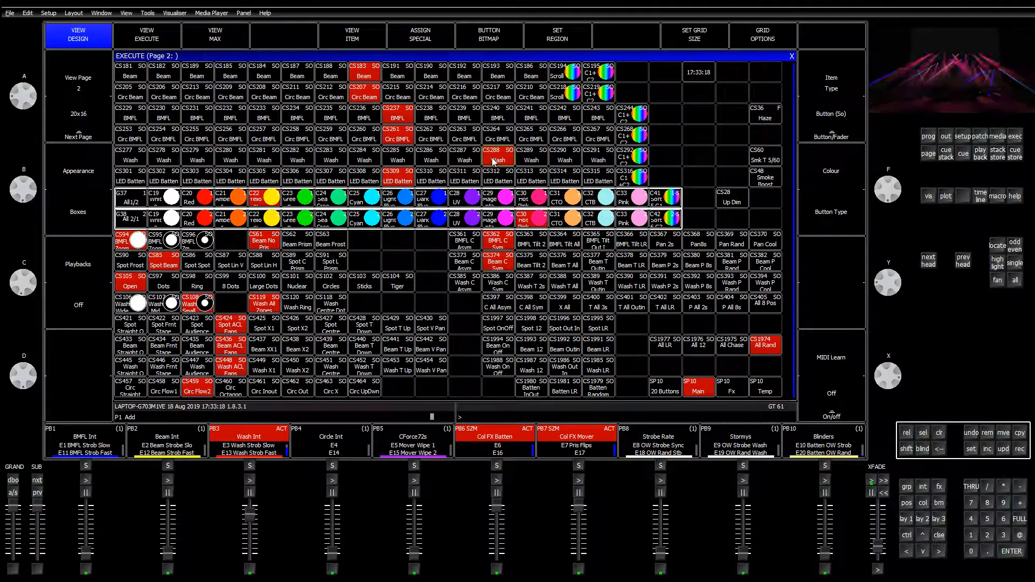
{"action": "left_click", "coordinate": [566, 160]}
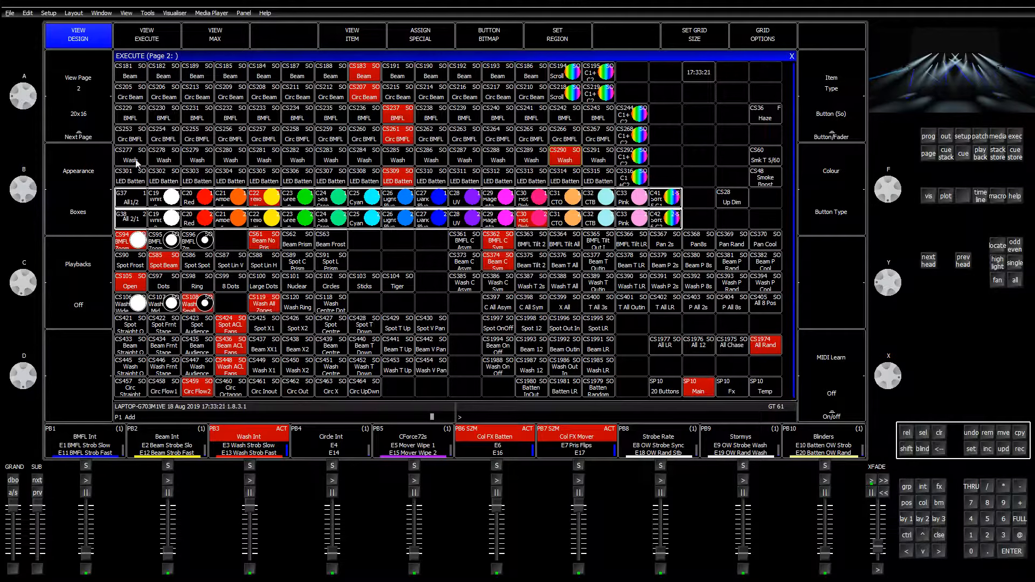
Switch the wash colour through CS291 and CS290 to CS289, and clear the programmer
{"action": "left_click_drag", "start_coordinate": [136, 163], "coordinate": [603, 156]}
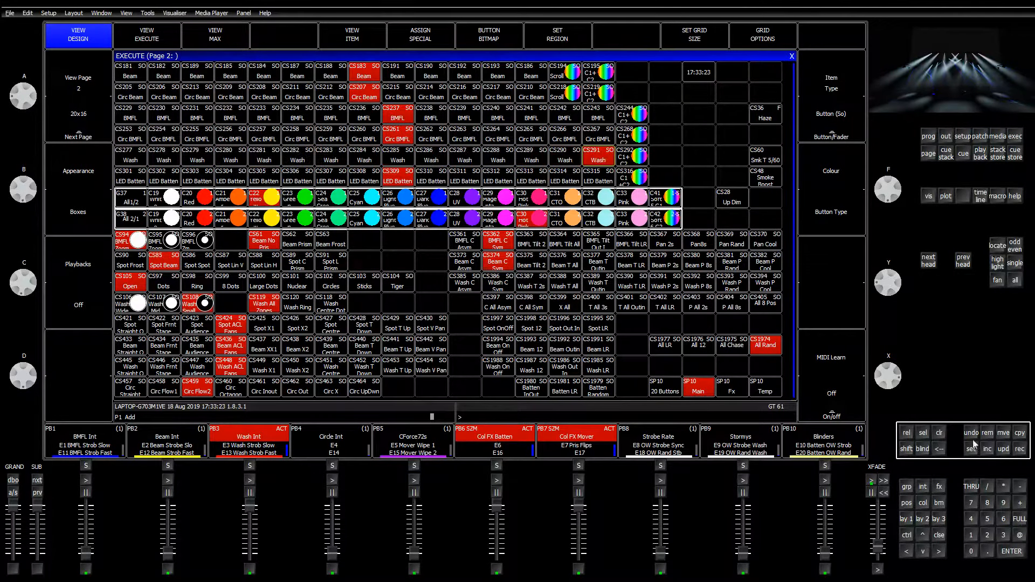
{"action": "left_click", "coordinate": [940, 433]}
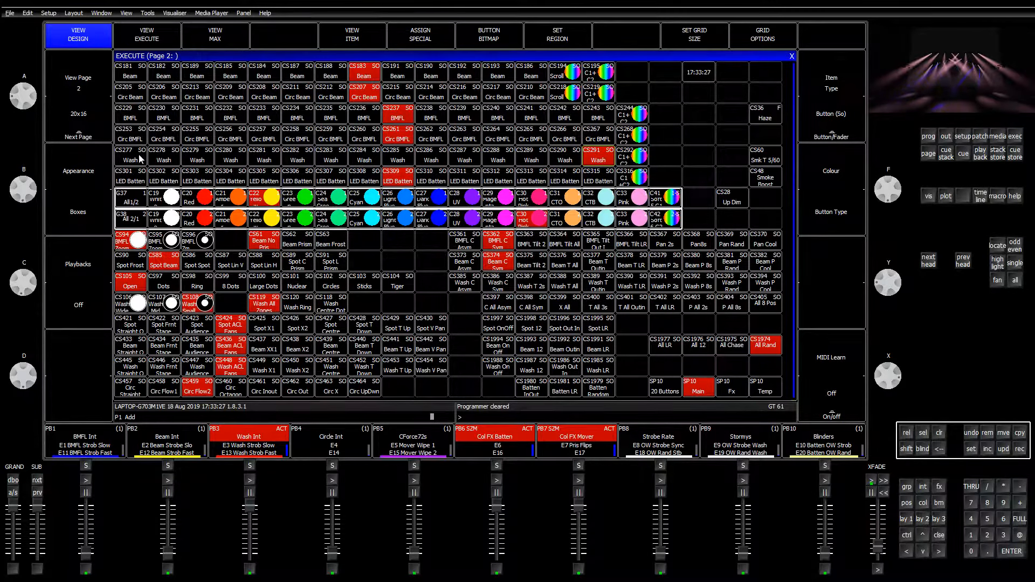
{"action": "left_click", "coordinate": [558, 158]}
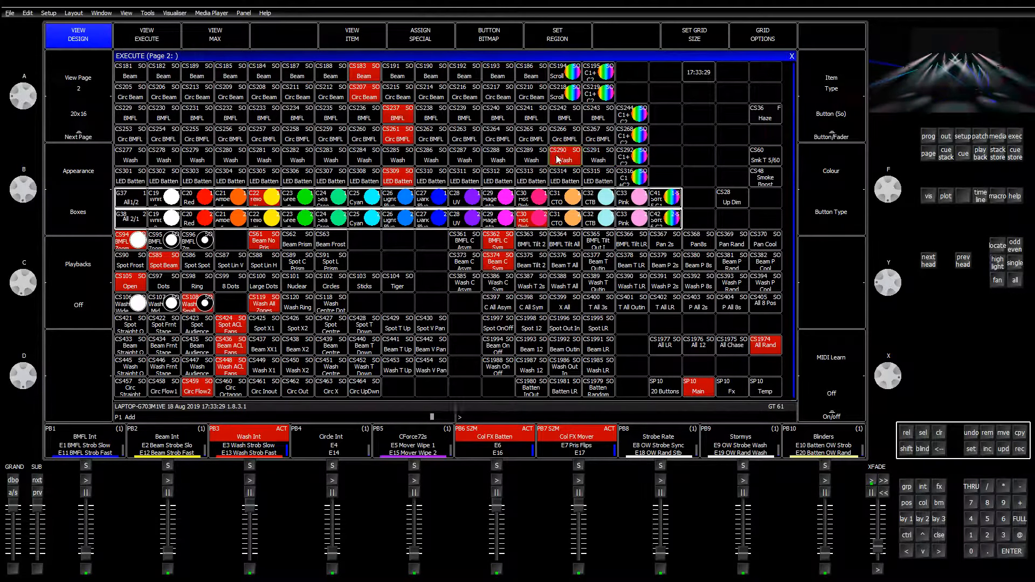
{"action": "left_click", "coordinate": [542, 159]}
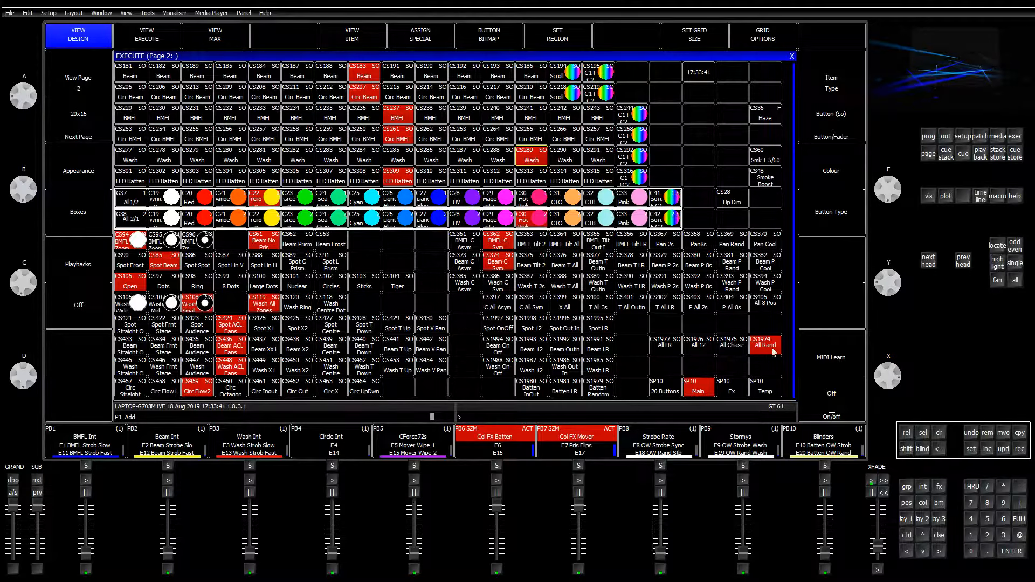
{"action": "left_click", "coordinate": [935, 432]}
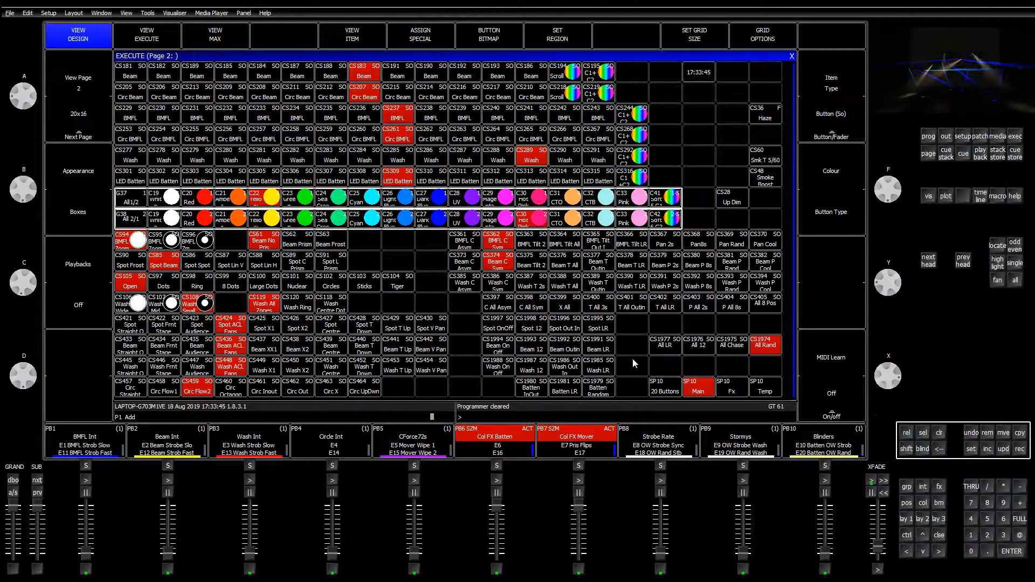
Try the Spot 12 and Beam 12 chases on top of All Rand, and release all three
{"action": "left_click", "coordinate": [534, 329]}
{"action": "left_click", "coordinate": [538, 349]}
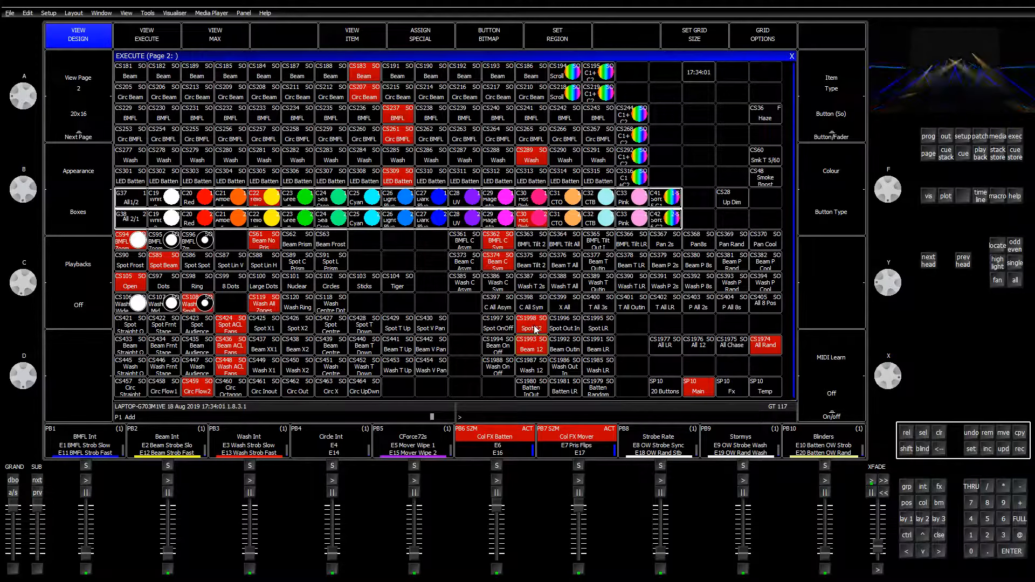
{"action": "left_click", "coordinate": [541, 350]}
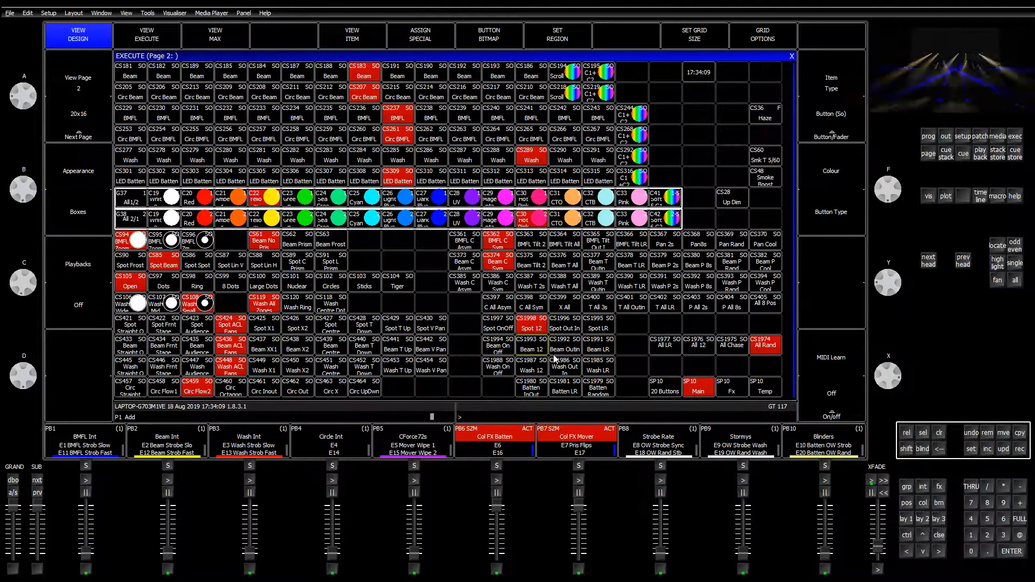
{"action": "left_click", "coordinate": [939, 433]}
{"action": "left_click", "coordinate": [526, 324]}
{"action": "left_click", "coordinate": [765, 345]}
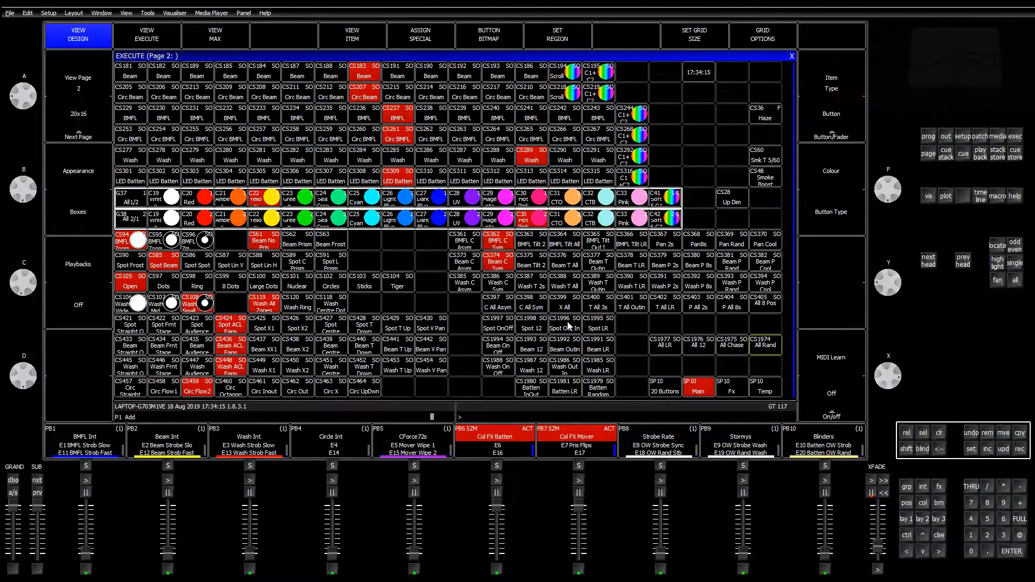
Look at the Fx execute page, return to the Main page and show it in execute view
{"action": "left_click", "coordinate": [732, 392]}
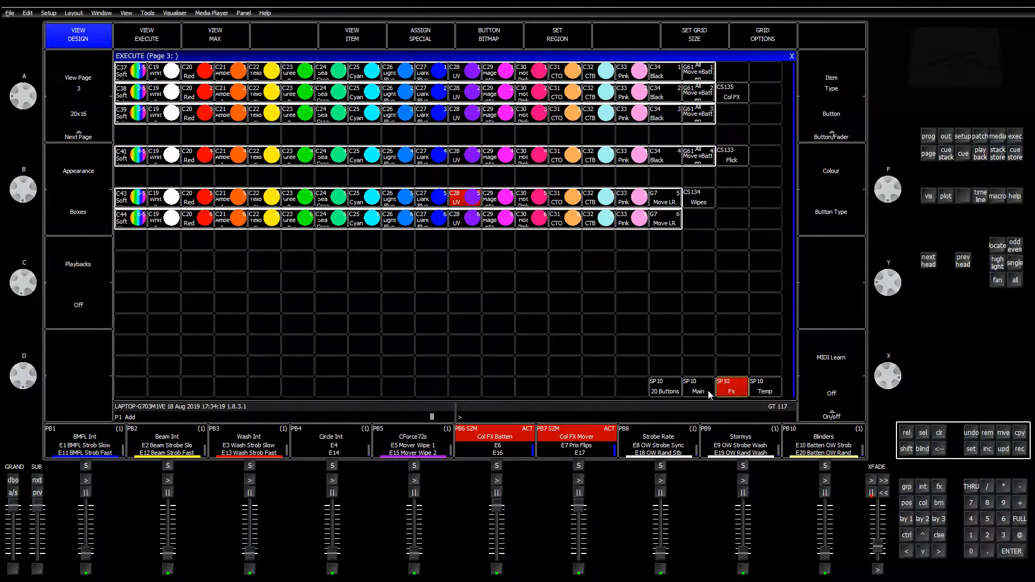
{"action": "left_click", "coordinate": [710, 396]}
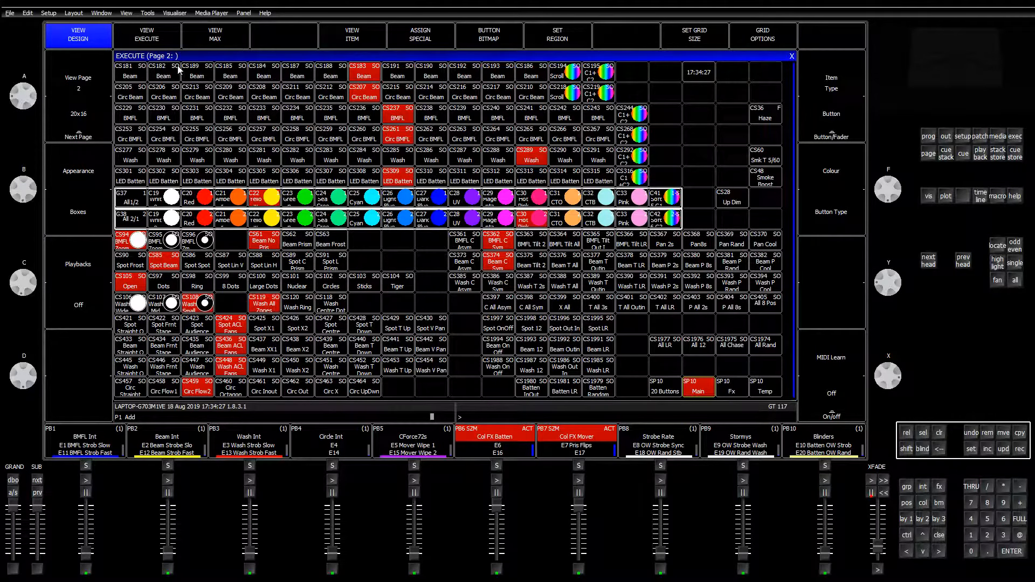
{"action": "left_click", "coordinate": [154, 46]}
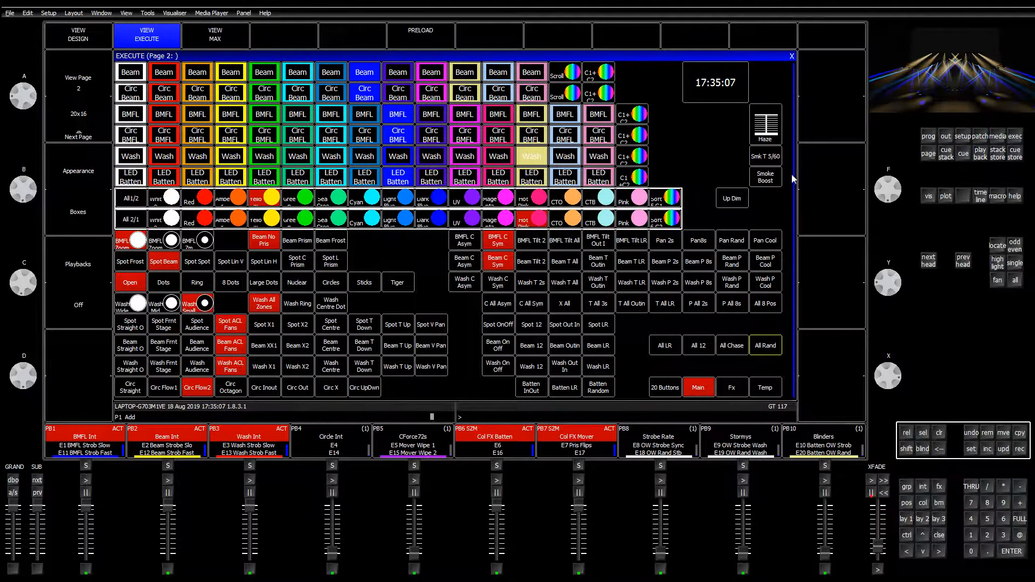
Try the 3 Col Soft Fx playback at full, bring it back to zero and clear the programmer
{"action": "key", "text": "Escape"}
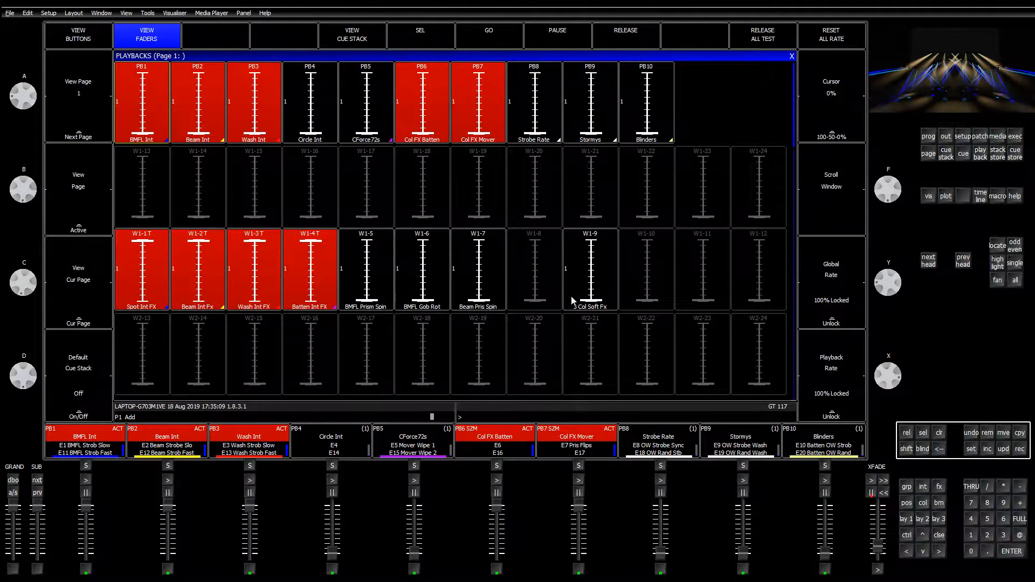
{"action": "left_click_drag", "start_coordinate": [589, 301], "coordinate": [593, 243]}
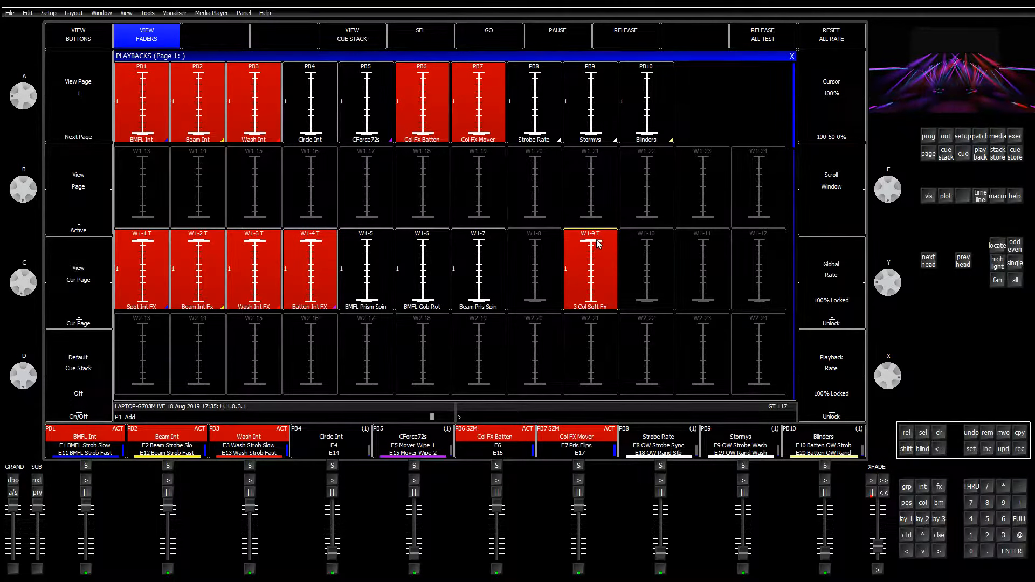
{"action": "left_click_drag", "start_coordinate": [597, 247], "coordinate": [594, 316]}
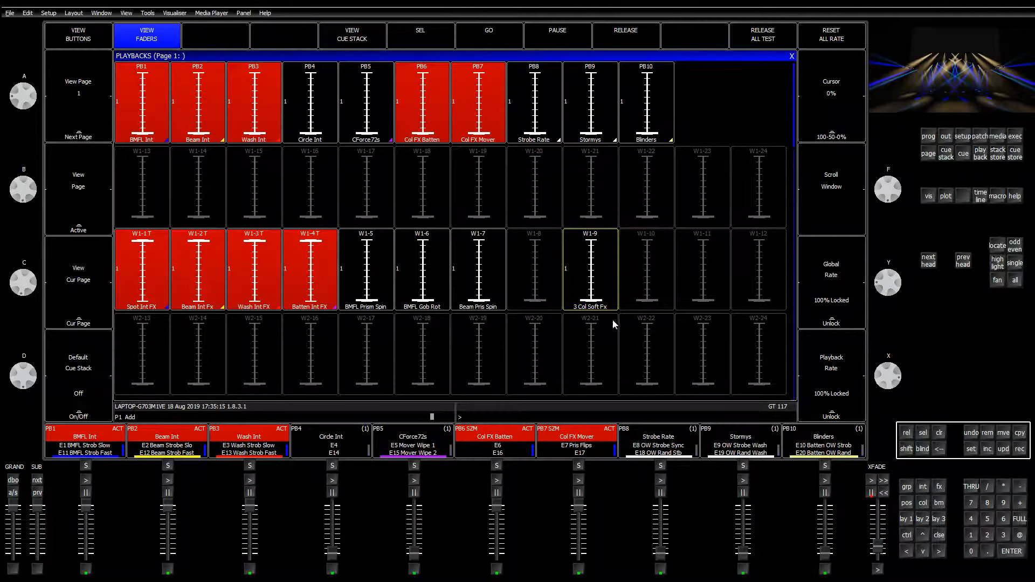
{"action": "left_click", "coordinate": [939, 432]}
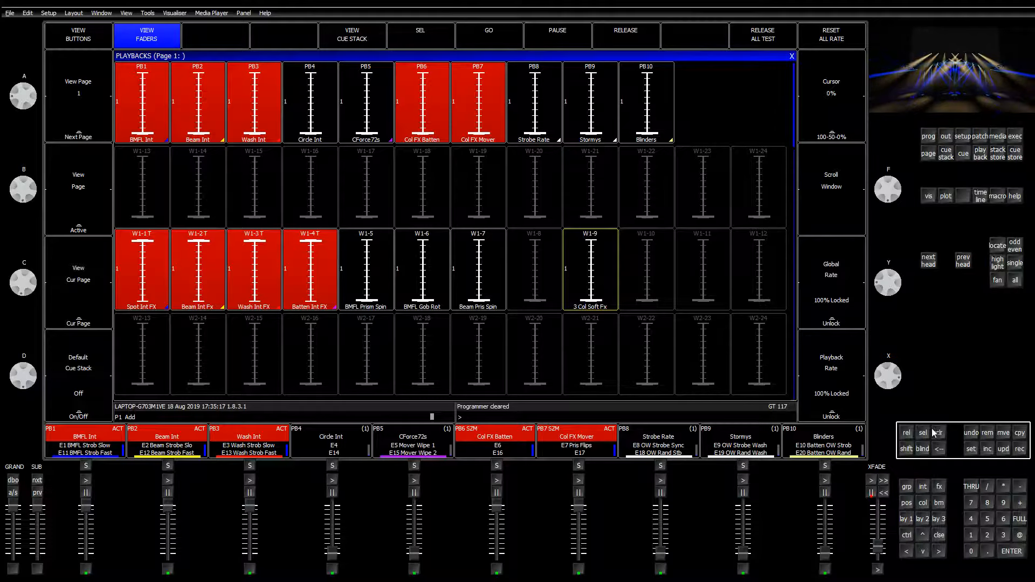
Move the All Rand, All Chase, All 12 and All LR cue stacks to the store row starting at CS1849
{"action": "left_click", "coordinate": [907, 518]}
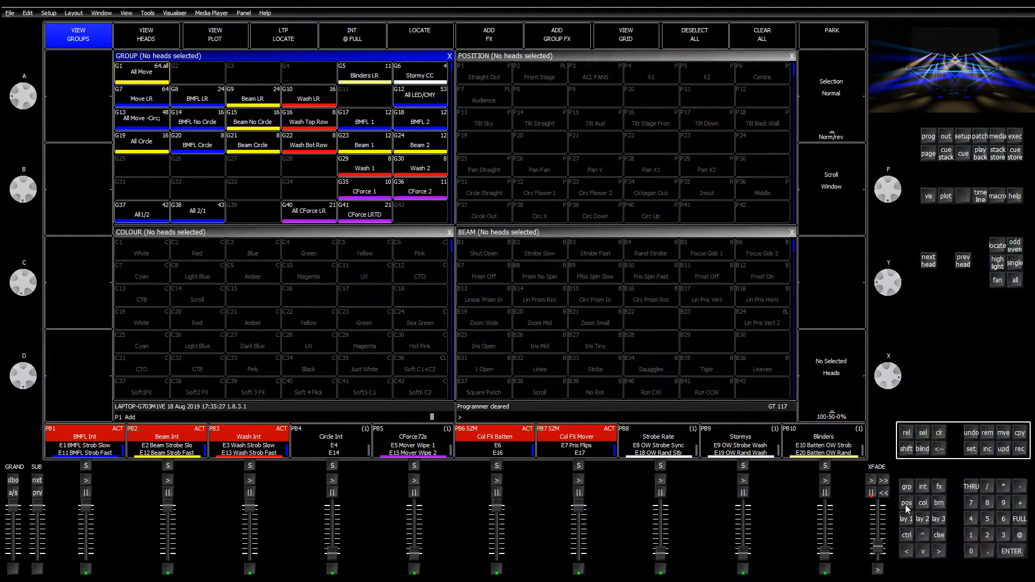
{"action": "left_click", "coordinate": [998, 154]}
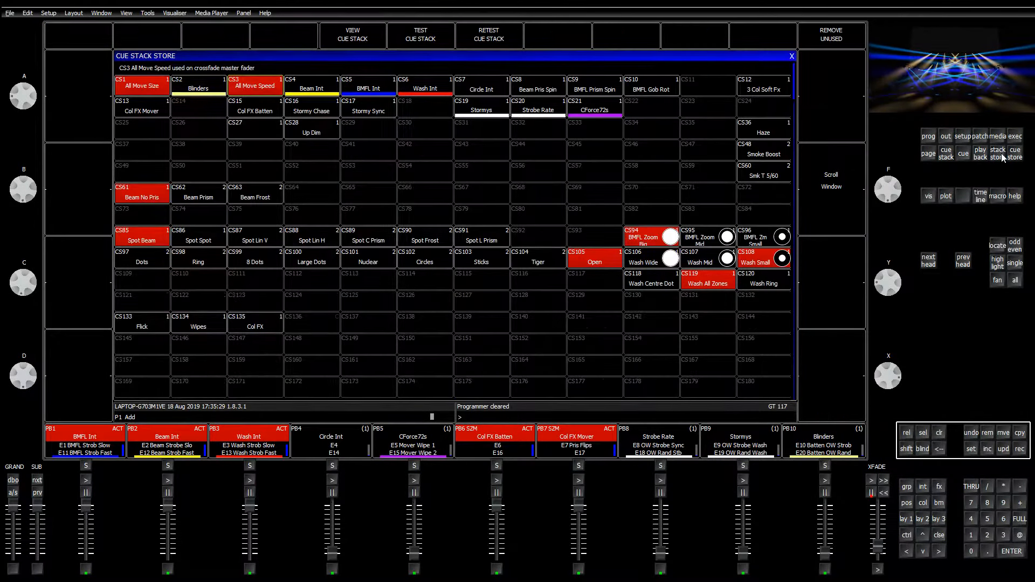
{"action": "scroll", "coordinate": [619, 317], "scroll_direction": "down", "scroll_amount": 19}
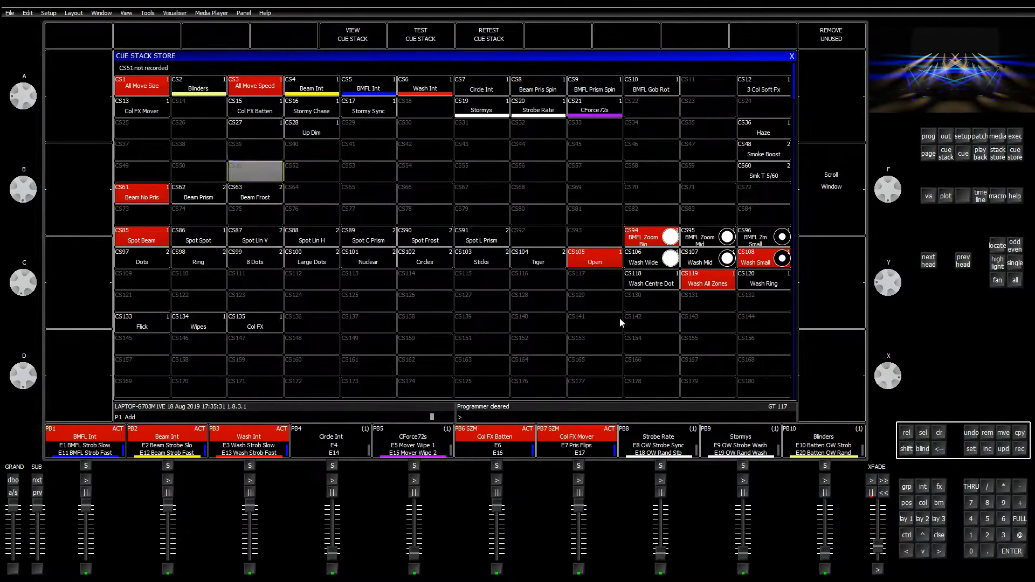
{"action": "scroll", "coordinate": [620, 318], "scroll_direction": "down", "scroll_amount": 11}
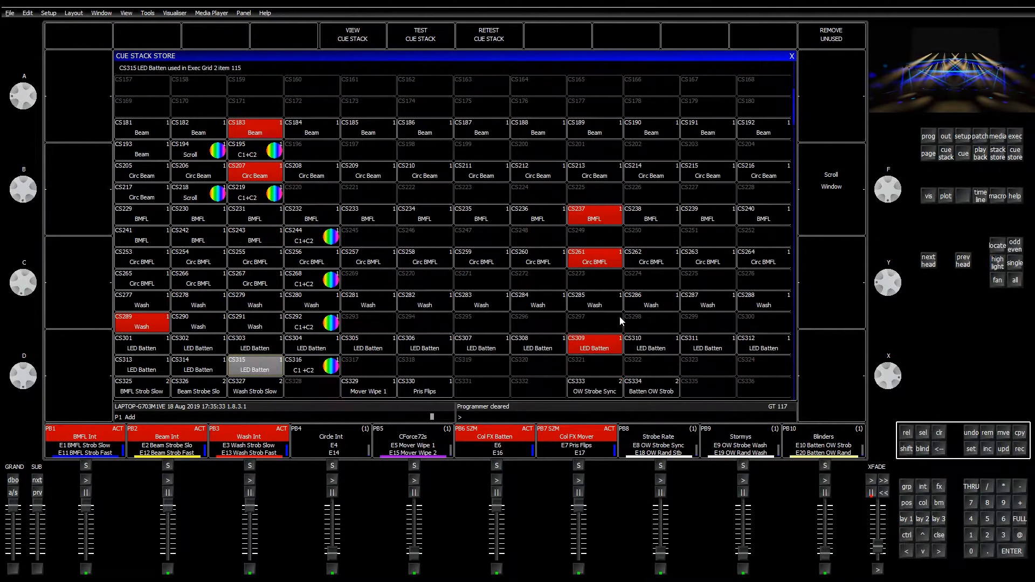
{"action": "scroll", "coordinate": [622, 321], "scroll_direction": "down", "scroll_amount": 6}
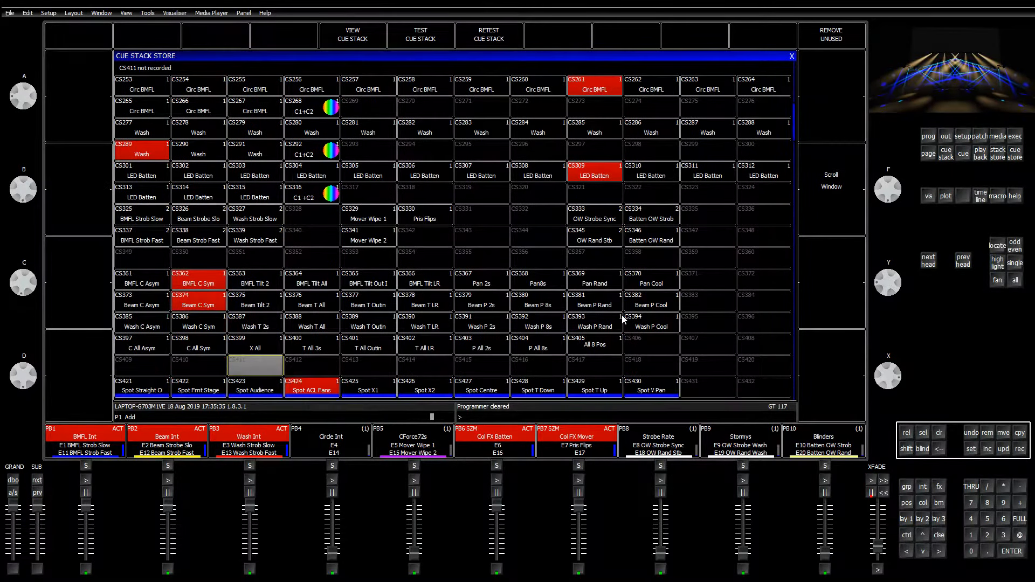
{"action": "scroll", "coordinate": [623, 315], "scroll_direction": "down", "scroll_amount": 15}
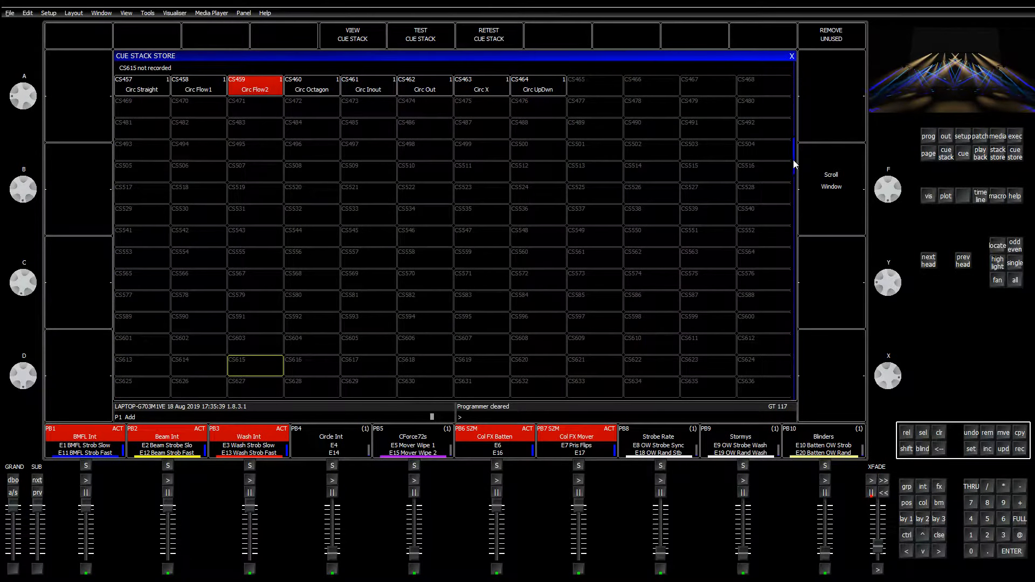
{"action": "left_click_drag", "start_coordinate": [793, 161], "coordinate": [793, 408]}
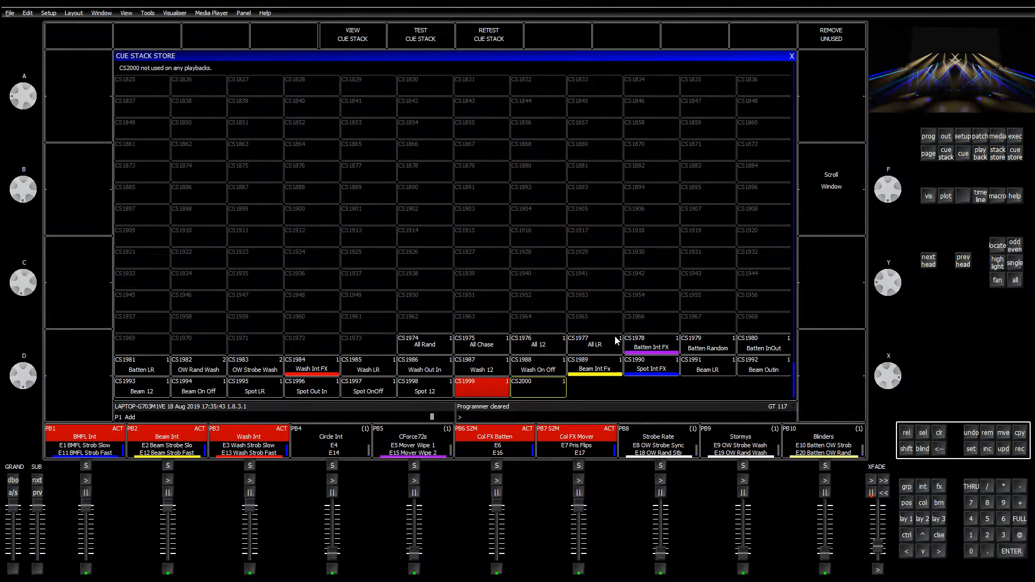
{"action": "left_click", "coordinate": [1006, 436]}
{"action": "left_click_drag", "start_coordinate": [431, 351], "coordinate": [618, 344]}
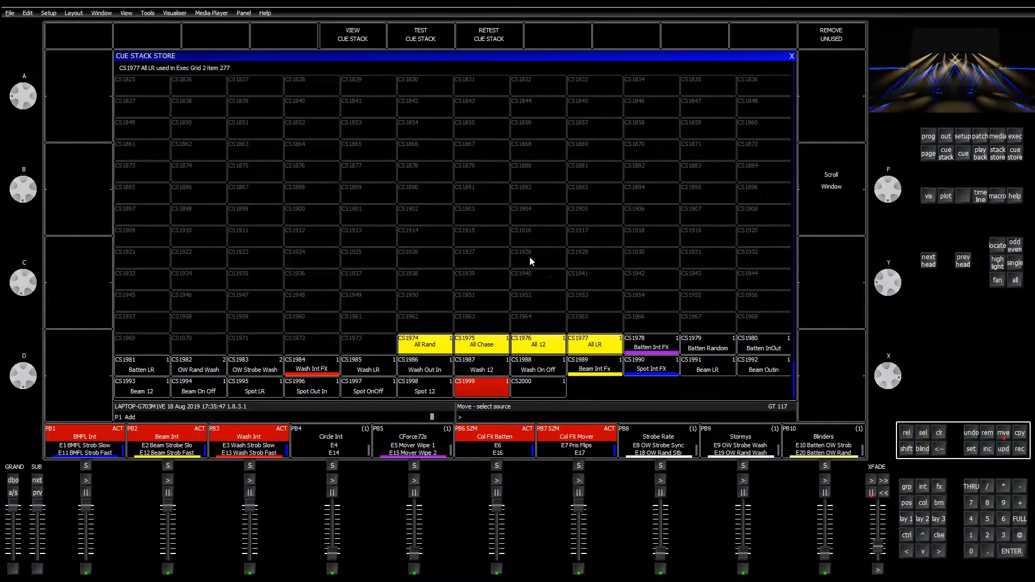
{"action": "left_click", "coordinate": [148, 133]}
Move the cue stacks from Batten Int FX through Batten LR to the store row starting at CS1861
{"action": "left_click_drag", "start_coordinate": [653, 347], "coordinate": [156, 378]}
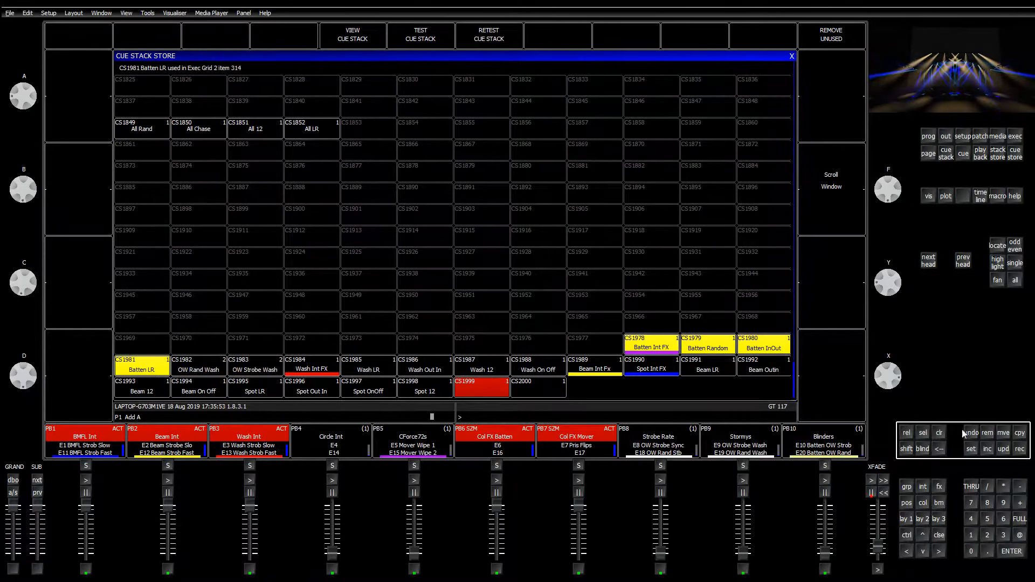
{"action": "left_click", "coordinate": [1004, 433]}
{"action": "left_click", "coordinate": [128, 148]}
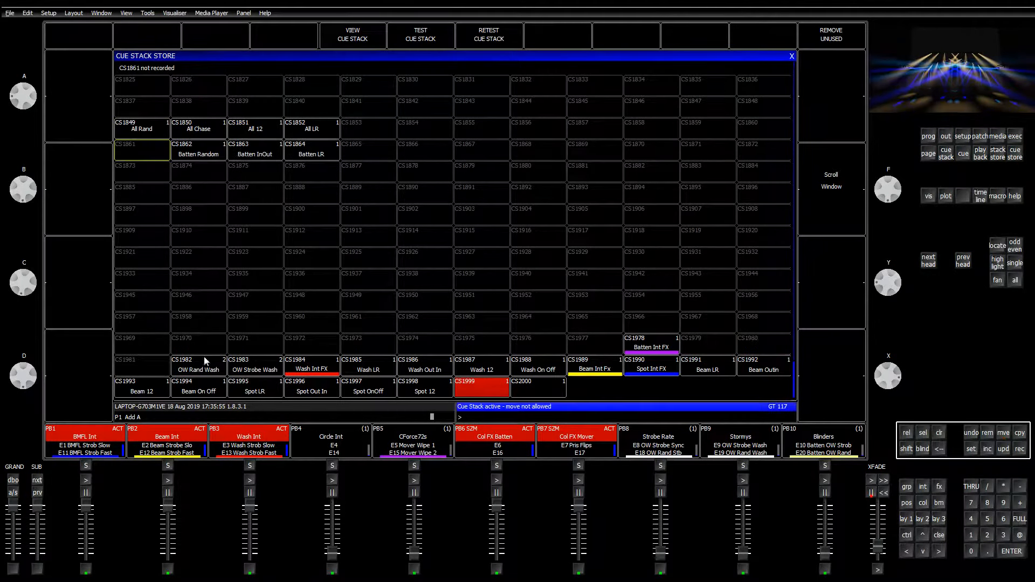
Move the OW Rand Wash and OW Strobe Wash cue stacks to CS1885 and CS1886
{"action": "left_click_drag", "start_coordinate": [204, 361], "coordinate": [254, 367]}
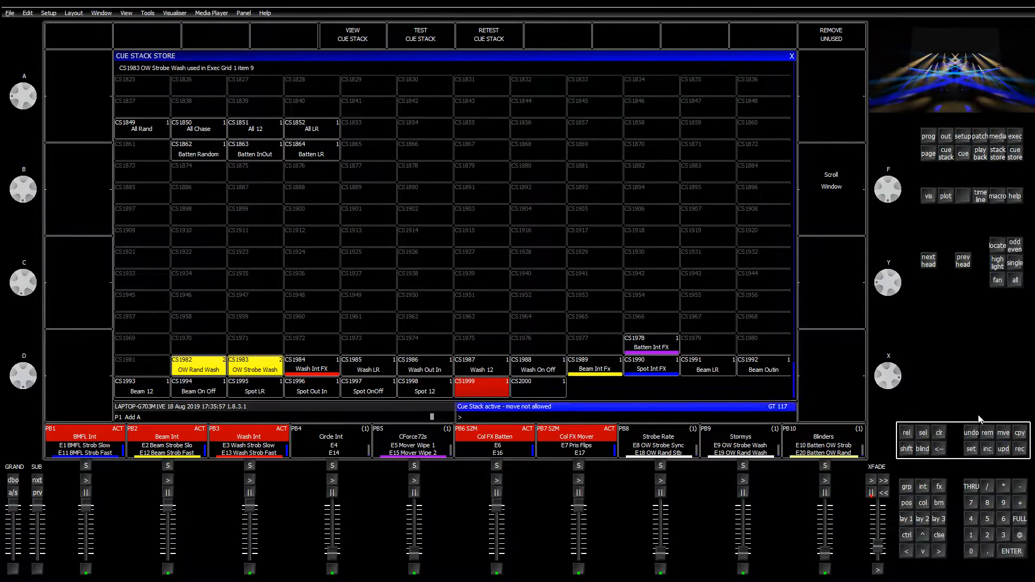
{"action": "left_click", "coordinate": [1003, 433]}
{"action": "left_click", "coordinate": [144, 201]}
Toggle the Batten Int FX cue stack on and off, and try to move it to CS1890
{"action": "left_click", "coordinate": [654, 346]}
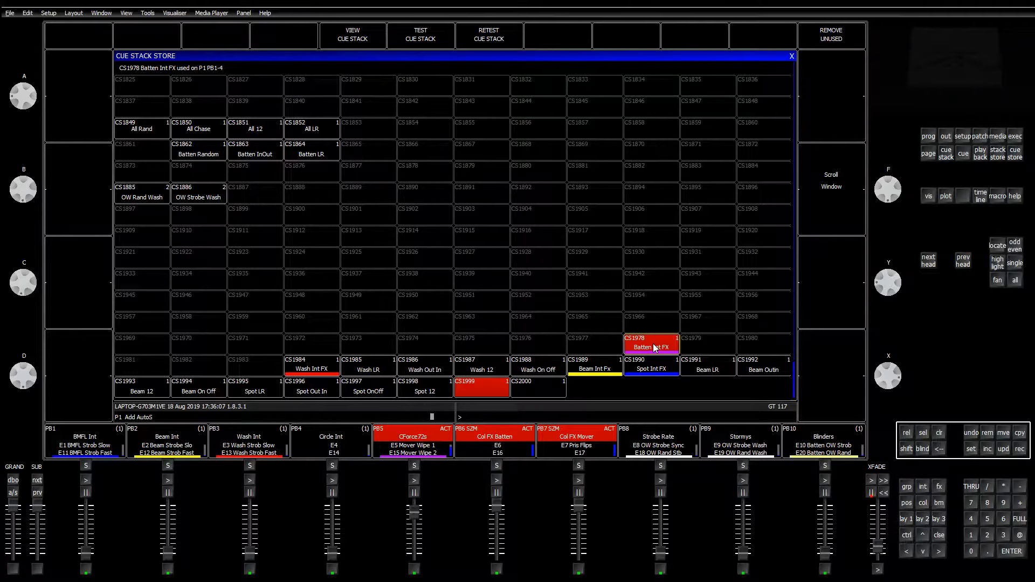
{"action": "left_click", "coordinate": [655, 346]}
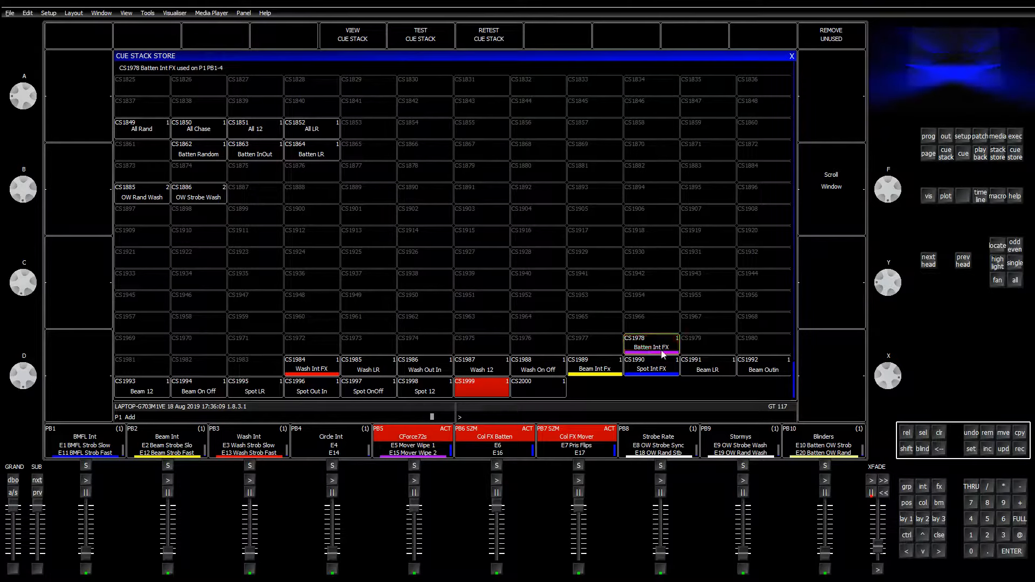
{"action": "left_click", "coordinate": [664, 349]}
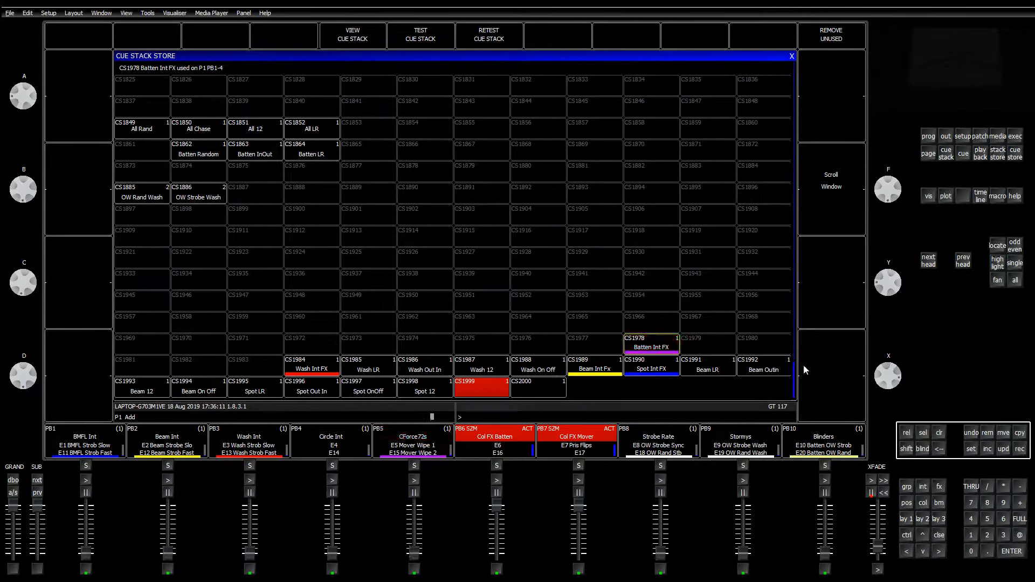
{"action": "left_click", "coordinate": [671, 350]}
{"action": "key", "text": "m"}
{"action": "left_click", "coordinate": [422, 200]}
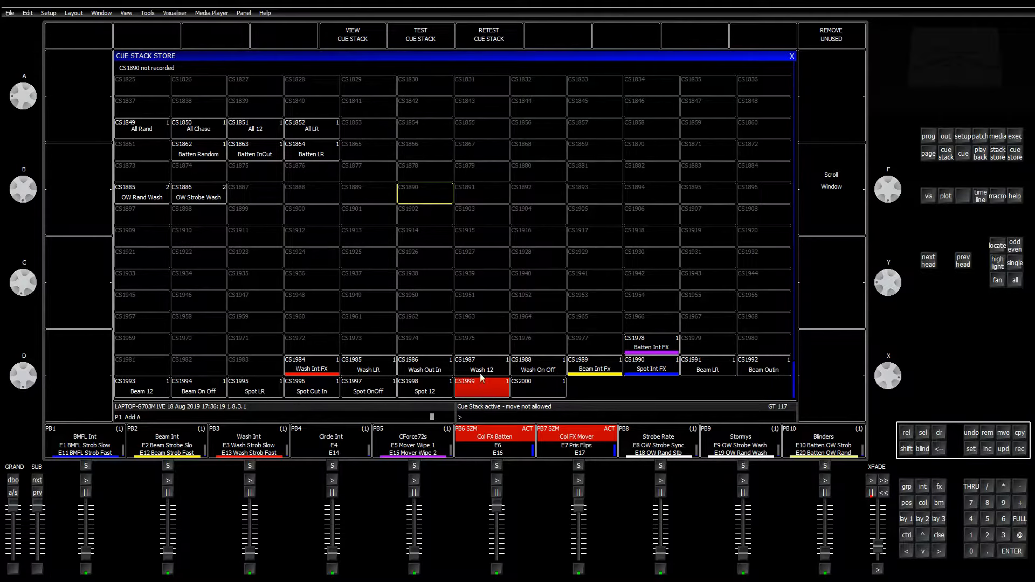
Move the Wash LR, Wash Out In, Wash 12 and Wash On Off cue stacks to the store row starting at CS1897
{"action": "left_click_drag", "start_coordinate": [368, 369], "coordinate": [538, 370]}
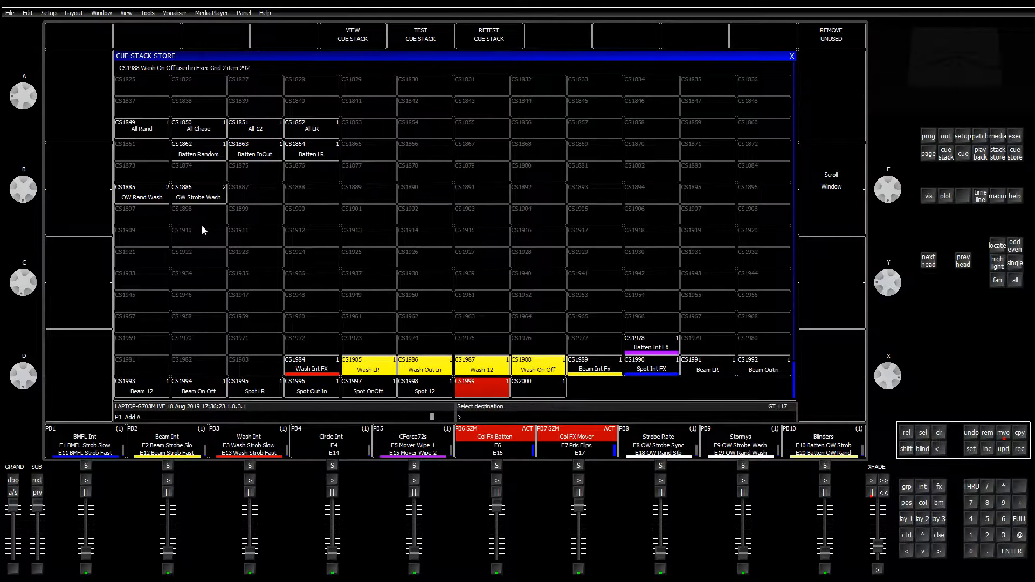
{"action": "left_click", "coordinate": [145, 220]}
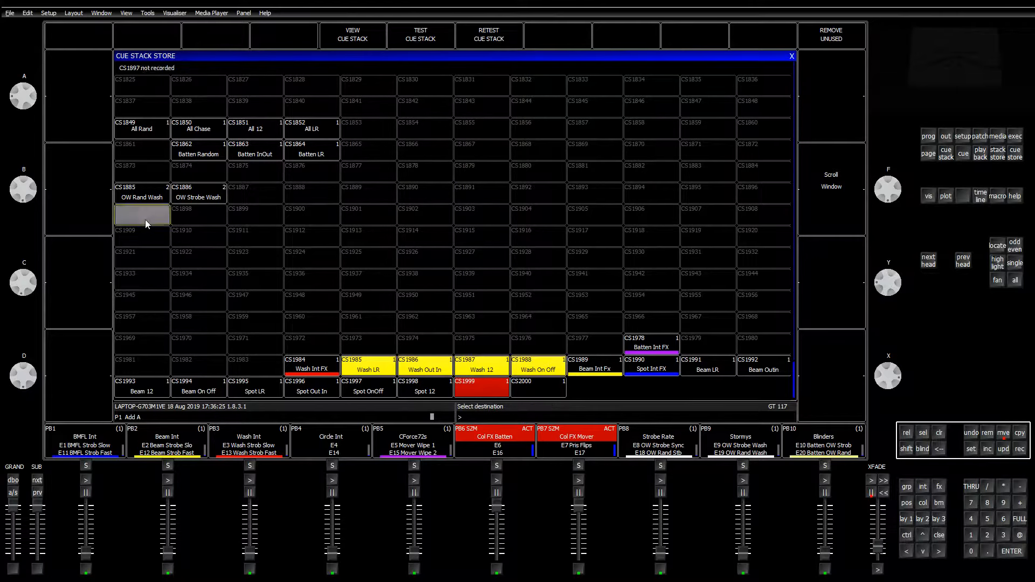
Move the OW Rand Wash and OW Strobe Wash cue stacks to CS343 and CS344, beside the other strobe stacks
{"action": "left_click", "coordinate": [141, 199]}
{"action": "left_click_drag", "start_coordinate": [189, 197], "coordinate": [192, 198]}
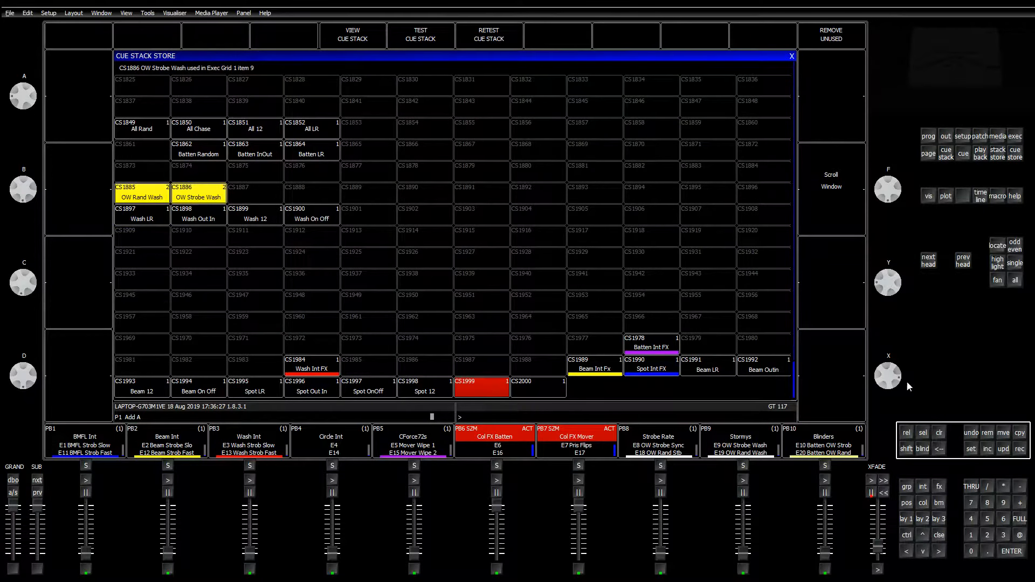
{"action": "left_click", "coordinate": [1011, 434]}
{"action": "left_click_drag", "start_coordinate": [796, 382], "coordinate": [789, 111]}
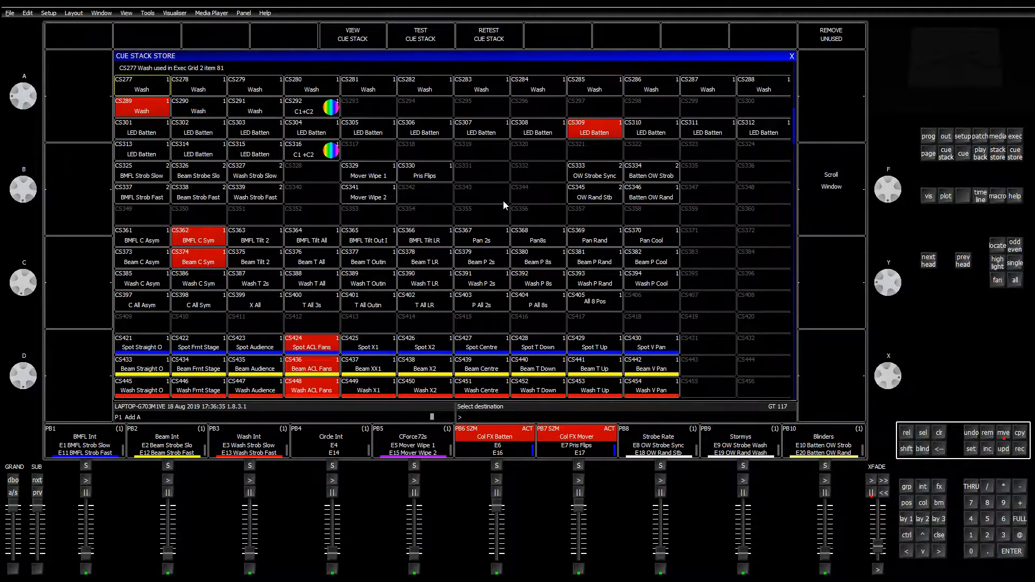
{"action": "left_click", "coordinate": [504, 201]}
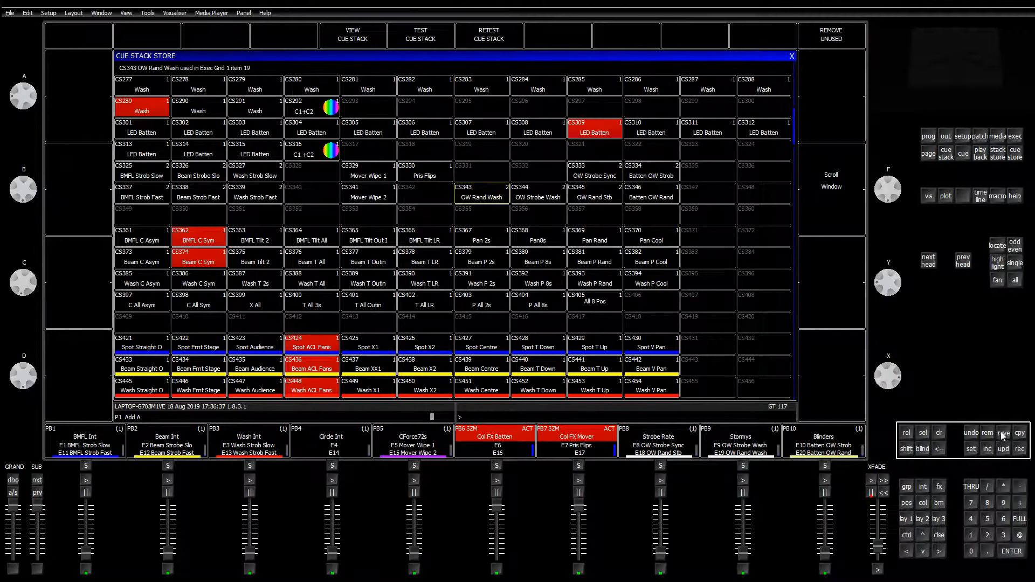
Move the OW Strobe Sync cue stack to CS332 and the OW Strobe Wash cue stack to CS333
{"action": "left_click", "coordinate": [1002, 433]}
{"action": "left_click", "coordinate": [592, 178]}
{"action": "left_click", "coordinate": [546, 172]}
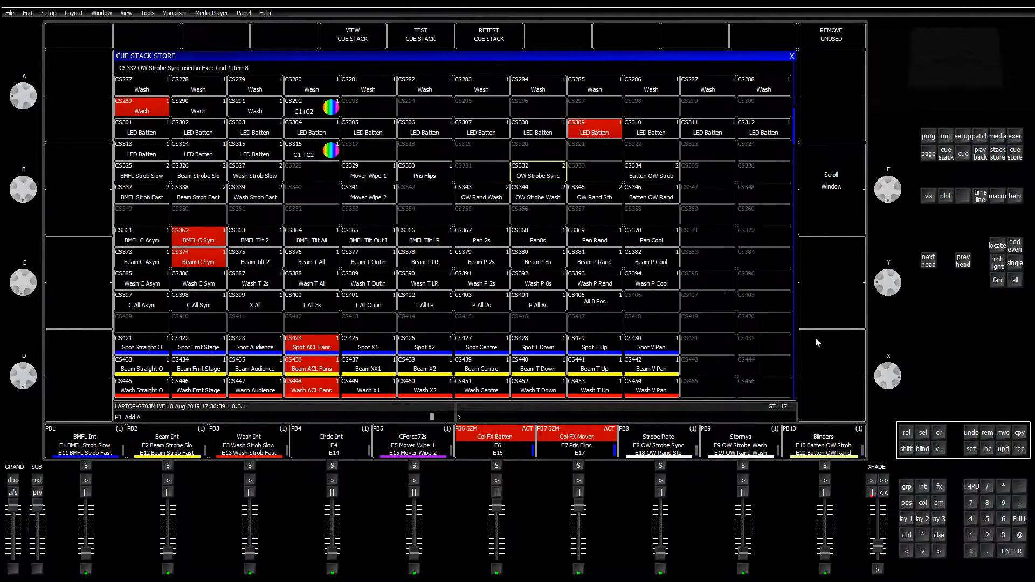
{"action": "left_click", "coordinate": [1002, 433]}
{"action": "left_click", "coordinate": [547, 196]}
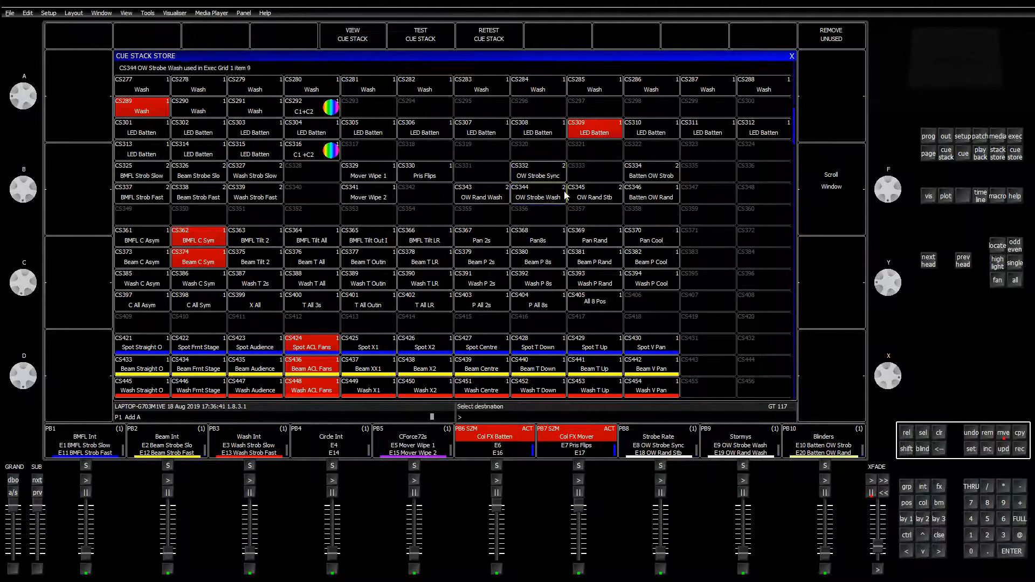
{"action": "left_click", "coordinate": [591, 181]}
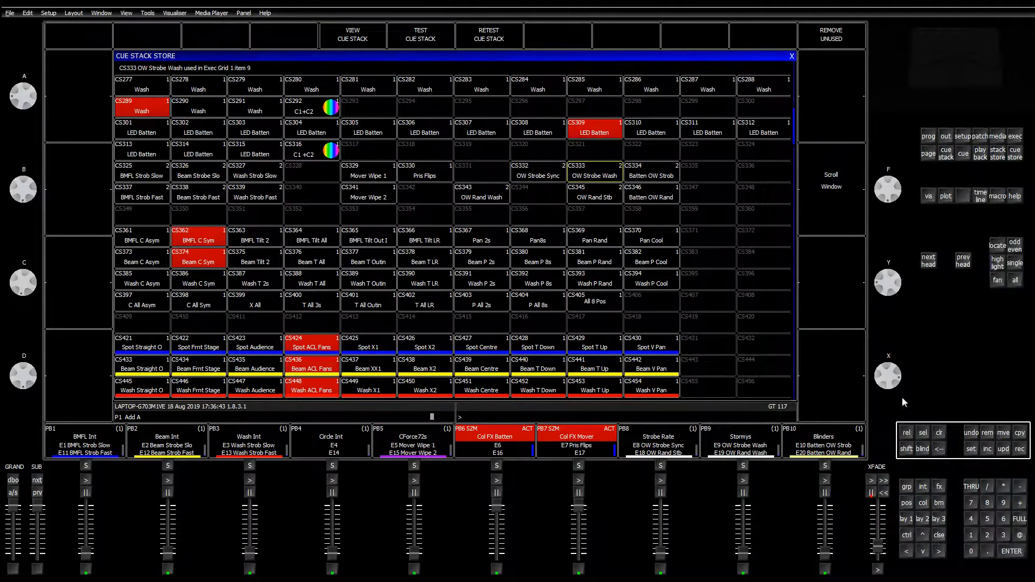
Move the OW Rand Stb cue stack to CS344 and the OW Rand Wash cue stack to CS345
{"action": "left_click", "coordinate": [1003, 433]}
{"action": "left_click", "coordinate": [593, 194]}
{"action": "left_click", "coordinate": [538, 194]}
{"action": "left_click", "coordinate": [1004, 433]}
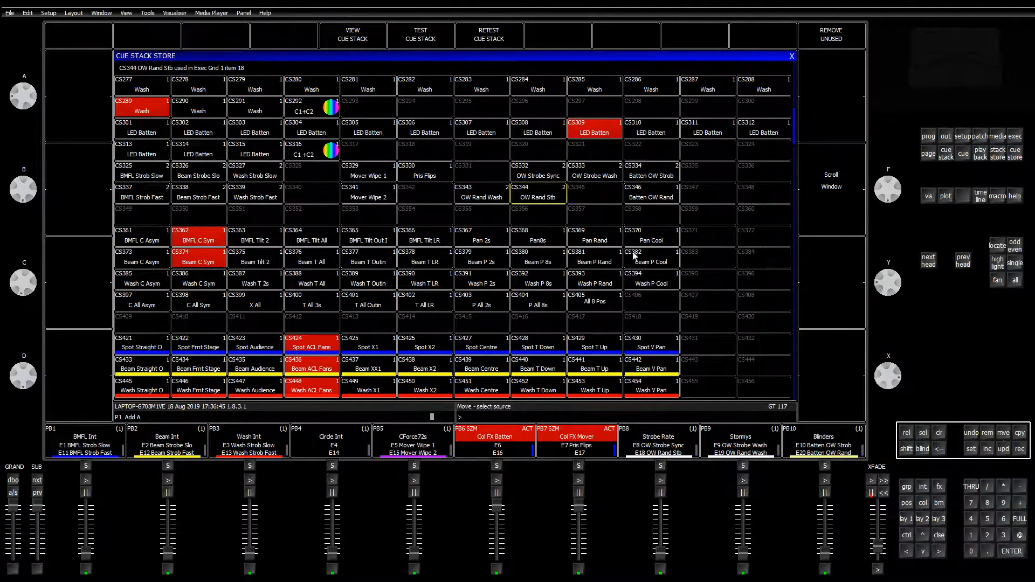
{"action": "left_click", "coordinate": [483, 199]}
{"action": "left_click", "coordinate": [584, 194]}
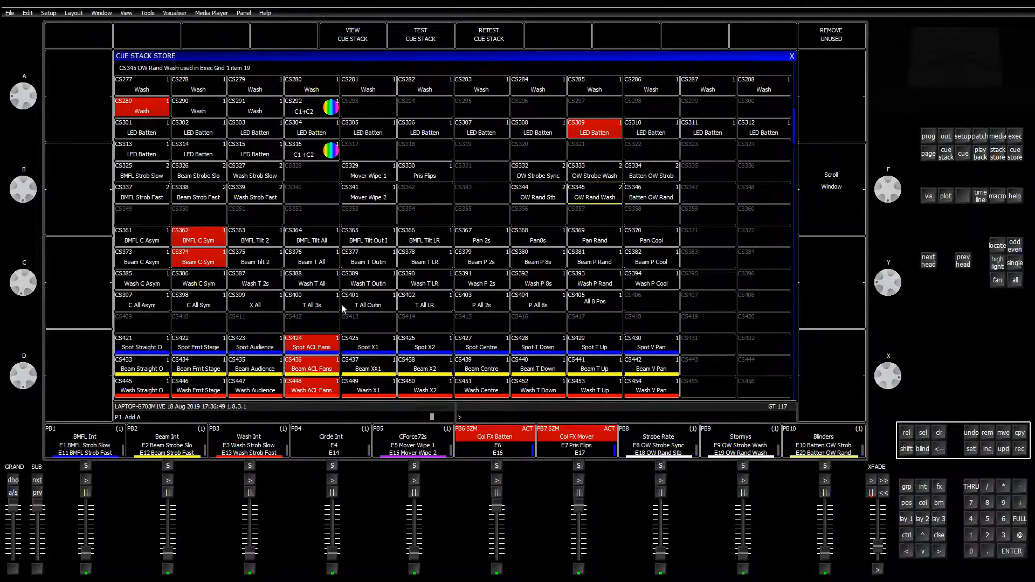
Move the Beam LR, Beam Outin, Beam 12 and Beam On Off cue stacks to the store row starting at CS1825
{"action": "scroll", "coordinate": [415, 329], "scroll_direction": "down", "scroll_amount": 10}
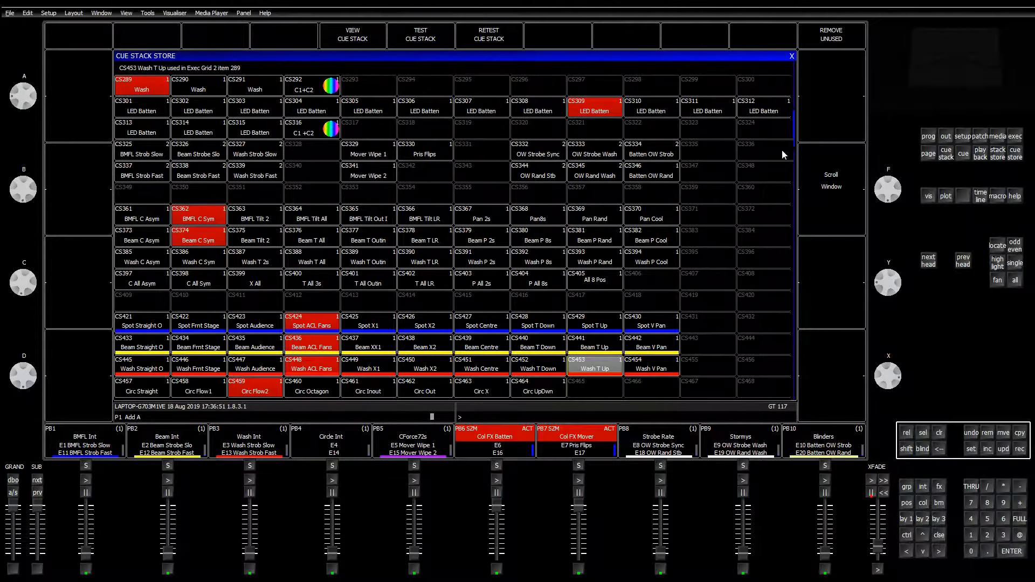
{"action": "left_click_drag", "start_coordinate": [796, 142], "coordinate": [788, 397]}
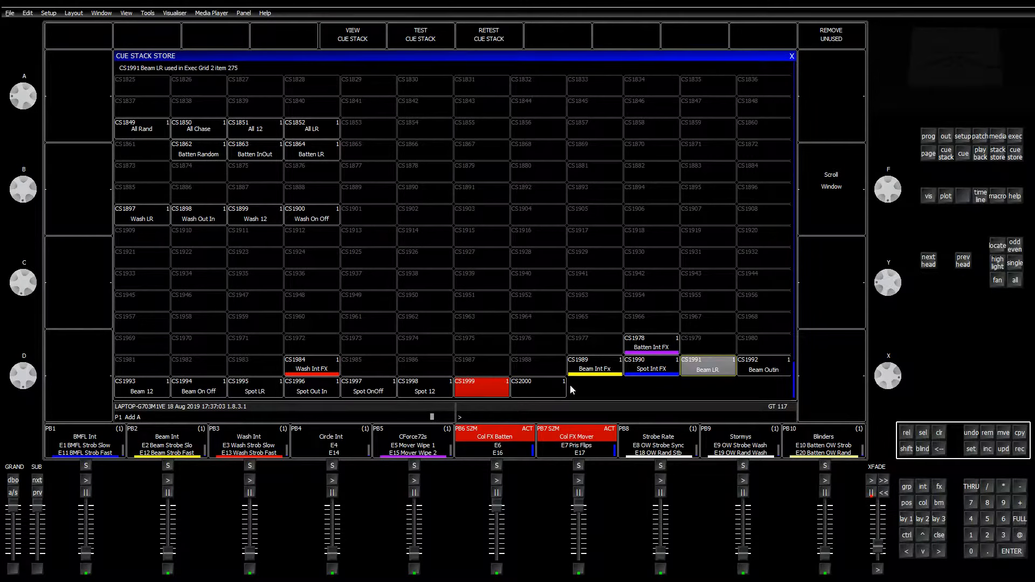
{"action": "left_click", "coordinate": [1004, 434]}
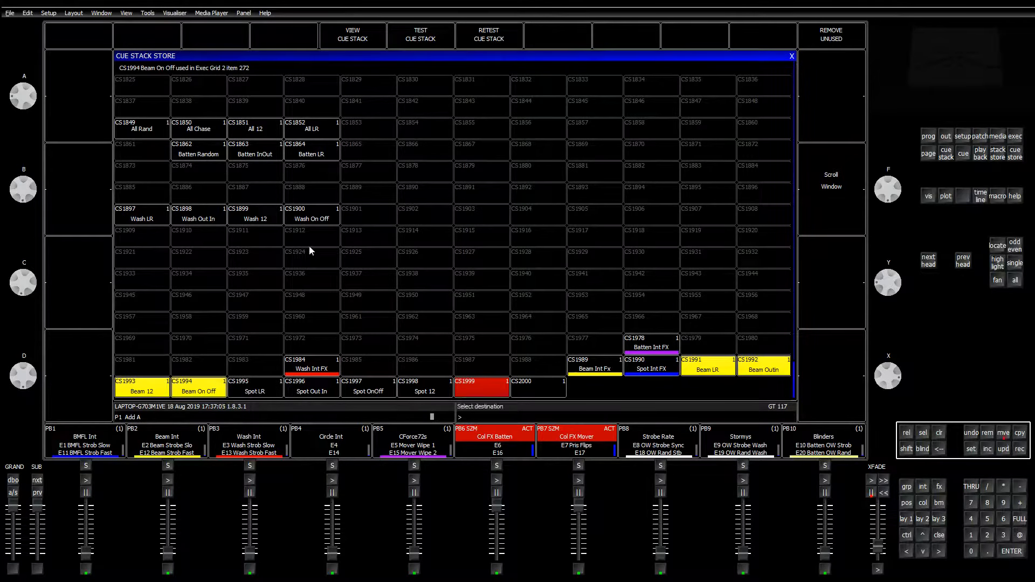
{"action": "left_click", "coordinate": [147, 88]}
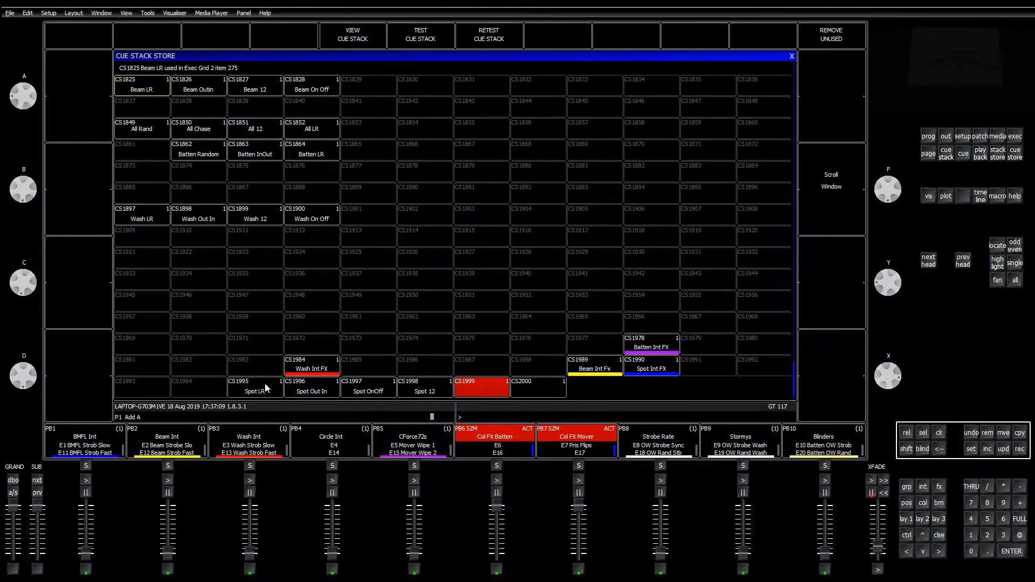
Move the four Spot cue stacks to the row starting at CS1813 and the four Wash cue stacks to the row starting at CS1837
{"action": "left_click_drag", "start_coordinate": [265, 384], "coordinate": [425, 388]}
{"action": "left_click", "coordinate": [1003, 434]}
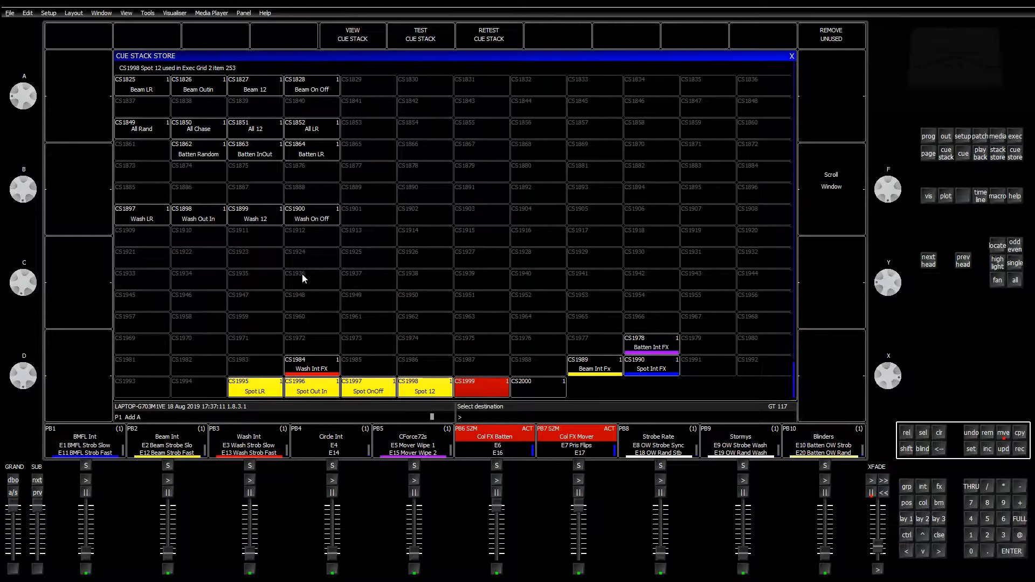
{"action": "scroll", "coordinate": [216, 227], "scroll_direction": "up", "scroll_amount": 1}
{"action": "scroll", "coordinate": [153, 146], "scroll_direction": "up", "scroll_amount": 1}
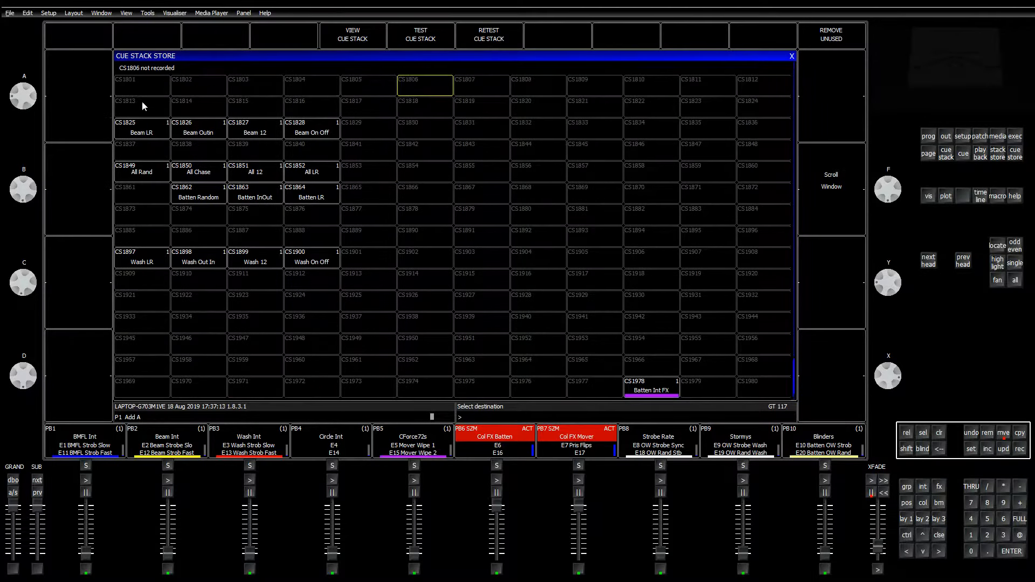
{"action": "left_click", "coordinate": [141, 102]}
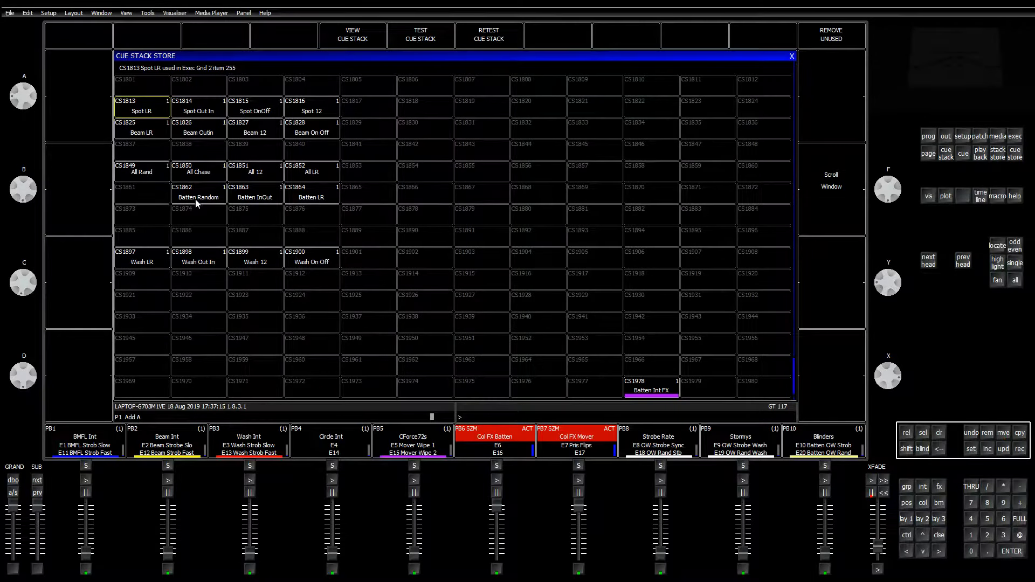
{"action": "left_click_drag", "start_coordinate": [142, 258], "coordinate": [311, 268]}
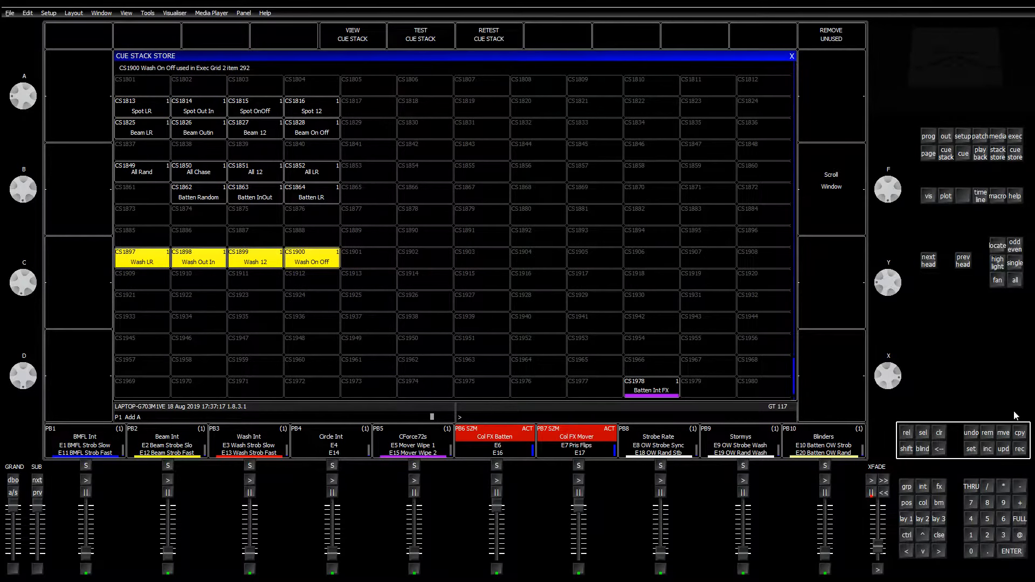
{"action": "left_click", "coordinate": [157, 153]}
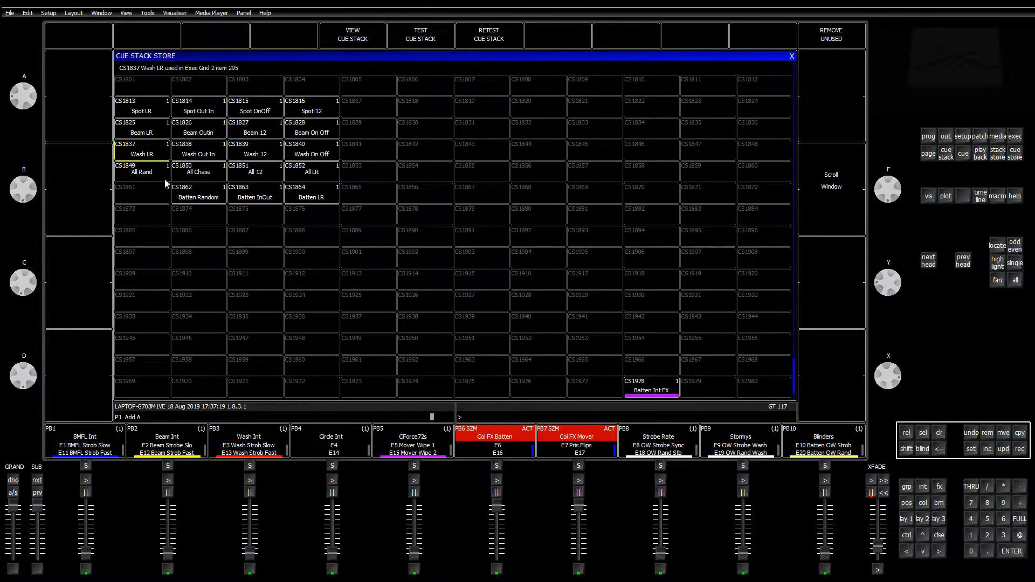
Move the four All cue stacks to the row at CS1873, and shift the Batten and All rows up to start at CS1849
{"action": "left_click_drag", "start_coordinate": [159, 174], "coordinate": [311, 174]}
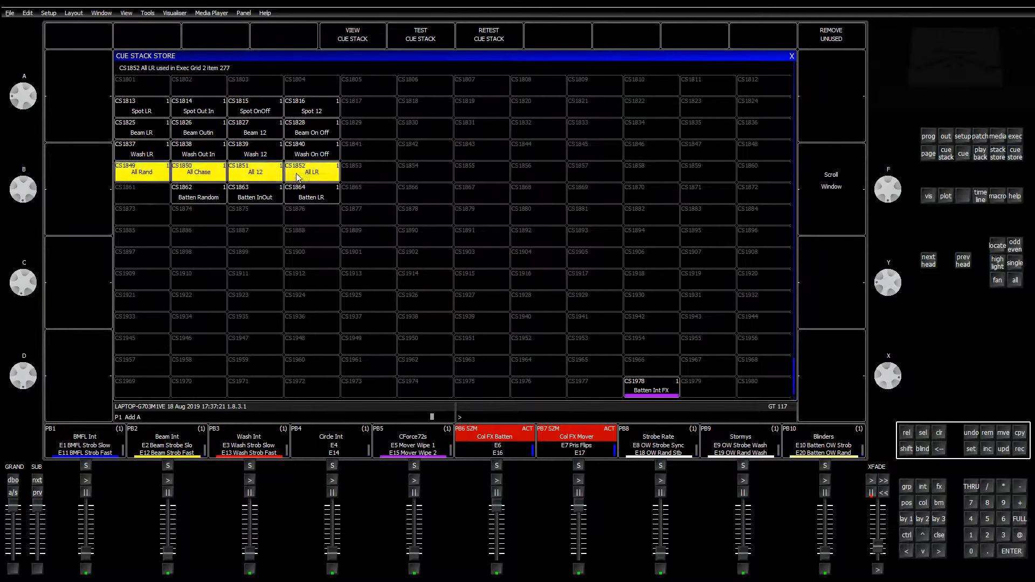
{"action": "left_click", "coordinate": [1003, 433]}
{"action": "left_click", "coordinate": [150, 222]}
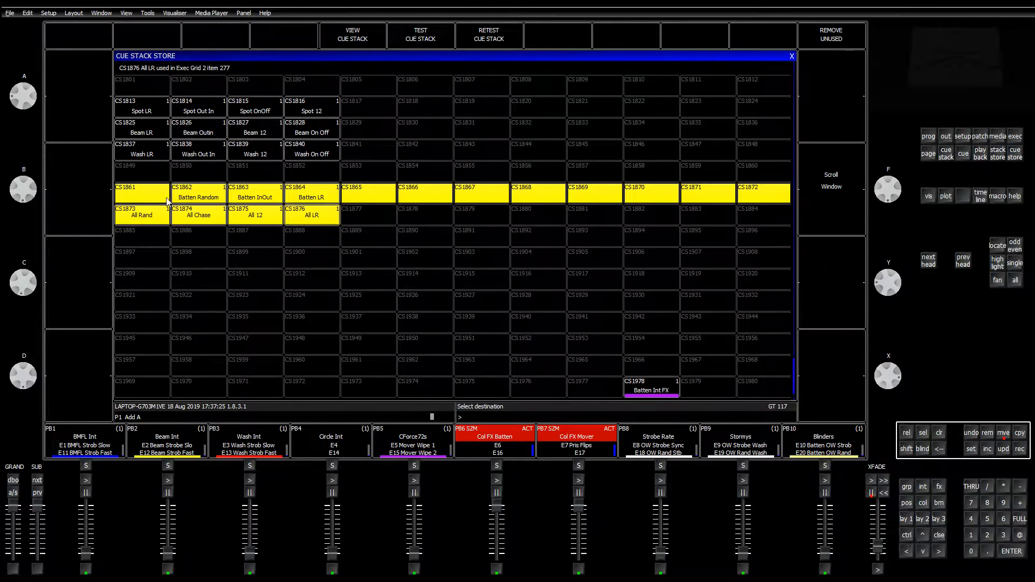
{"action": "left_click", "coordinate": [152, 176]}
Set the colour tag of the Spot LR cue stack at CS1813 to Blue
{"action": "scroll", "coordinate": [247, 295], "scroll_direction": "up", "scroll_amount": 3}
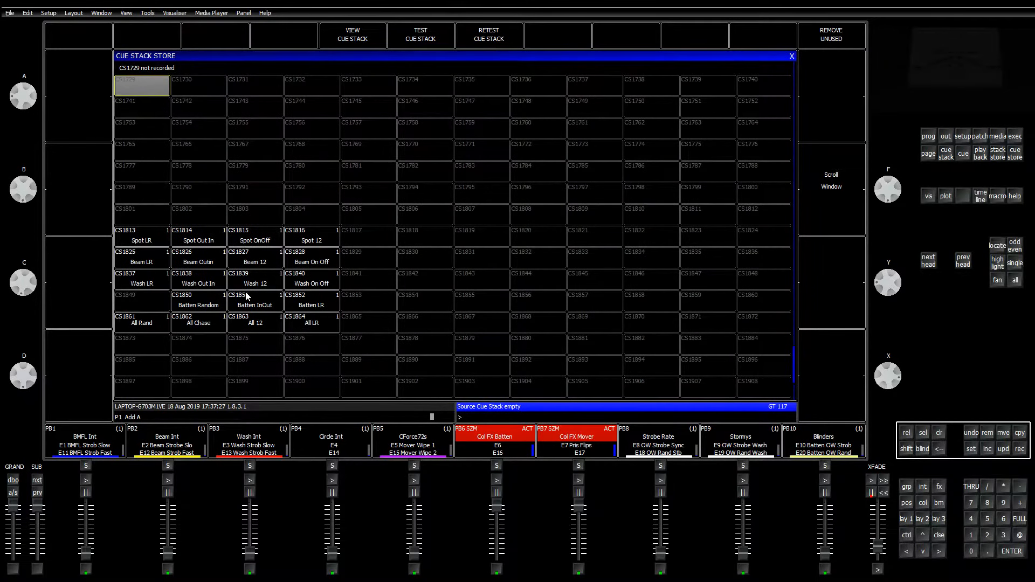
{"action": "left_click", "coordinate": [151, 245]}
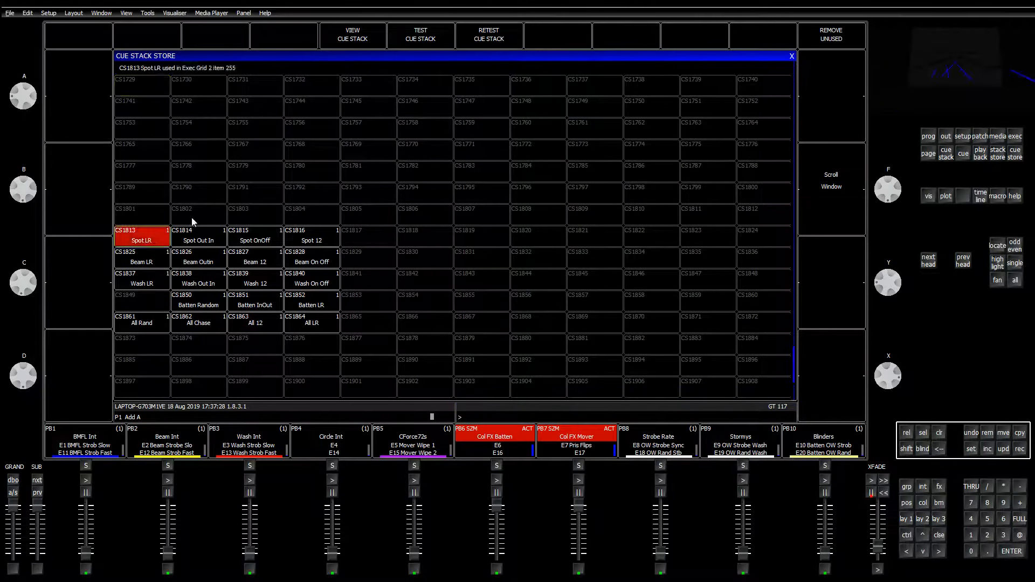
{"action": "left_click", "coordinate": [361, 41]}
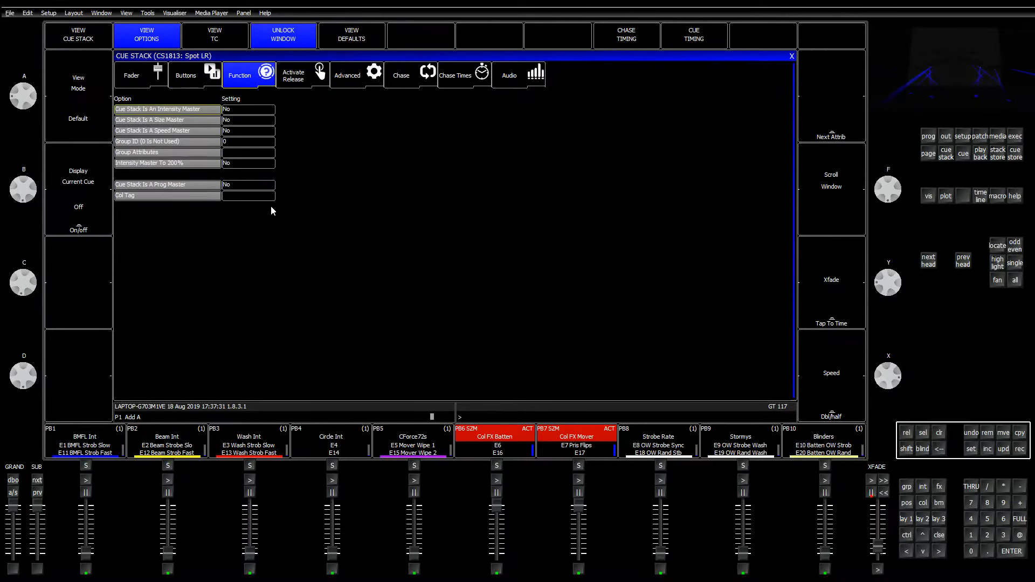
{"action": "left_click", "coordinate": [247, 197]}
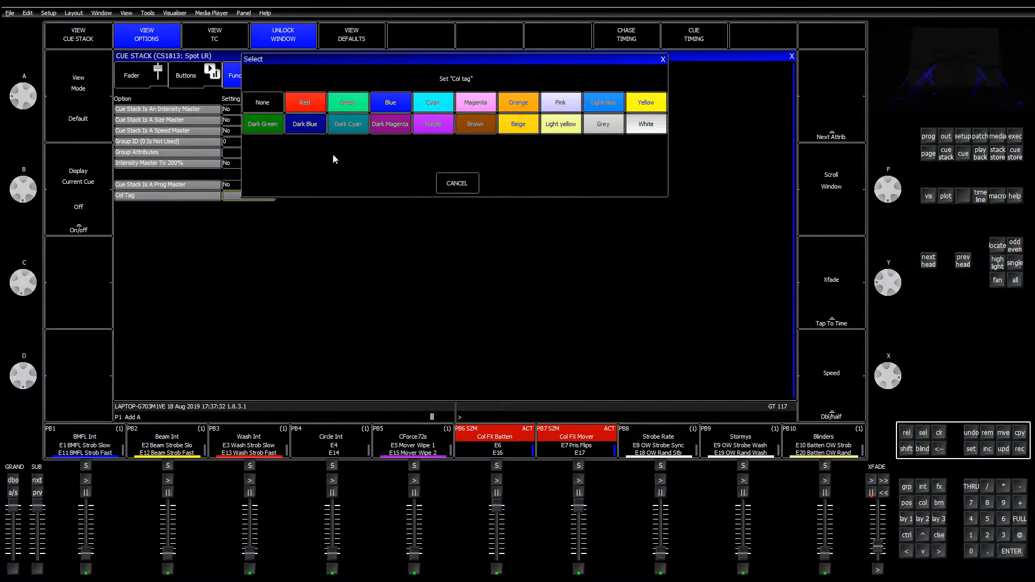
{"action": "left_click", "coordinate": [317, 108]}
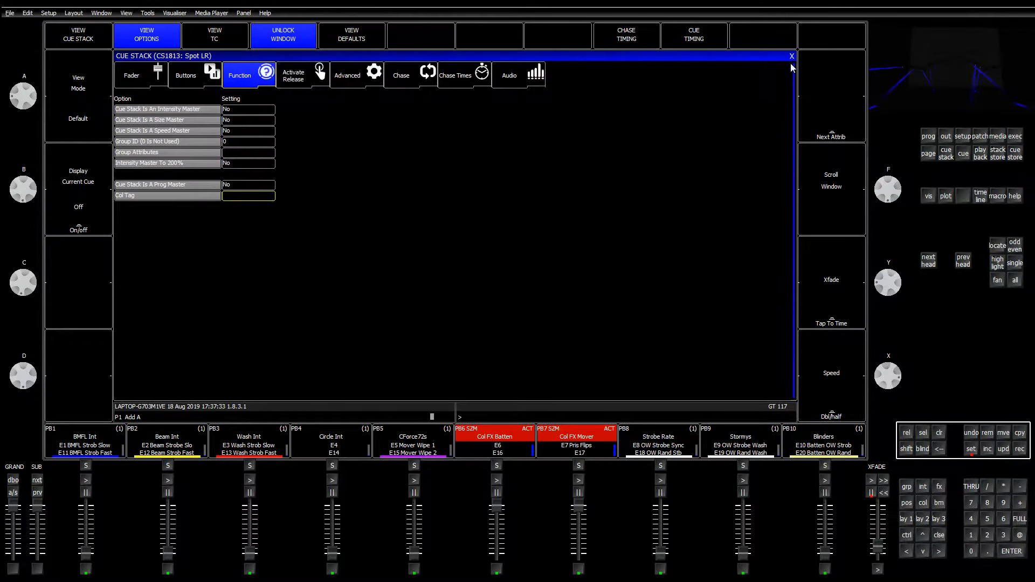
{"action": "left_click", "coordinate": [248, 199]}
{"action": "left_click", "coordinate": [406, 114]}
{"action": "left_click", "coordinate": [794, 59]}
Set the colour tag of the Spot Out In cue stack at CS1814 to Blue
{"action": "left_click", "coordinate": [199, 240]}
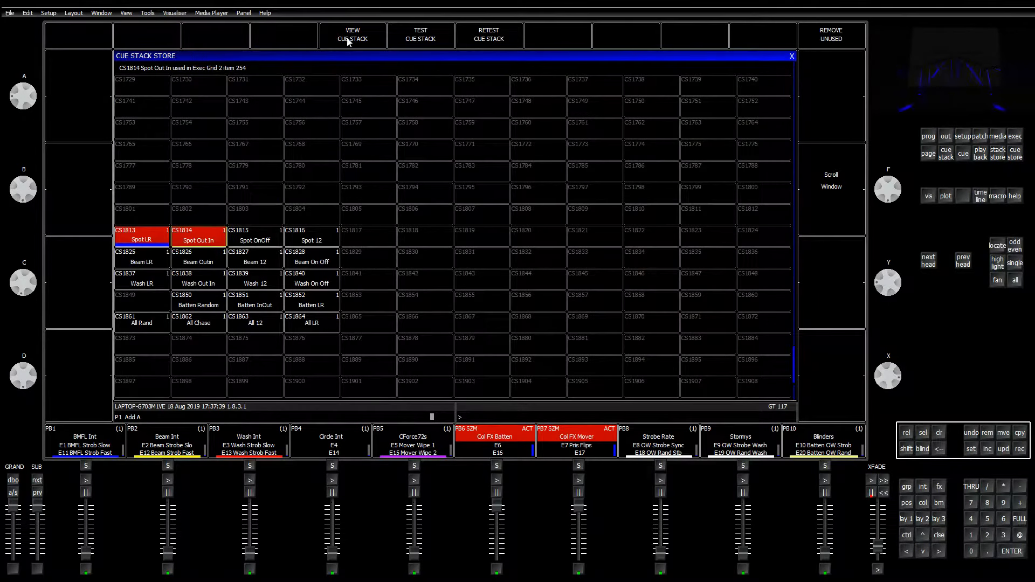
{"action": "left_click", "coordinate": [347, 38]}
{"action": "left_click", "coordinate": [254, 199]}
{"action": "left_click", "coordinate": [397, 109]}
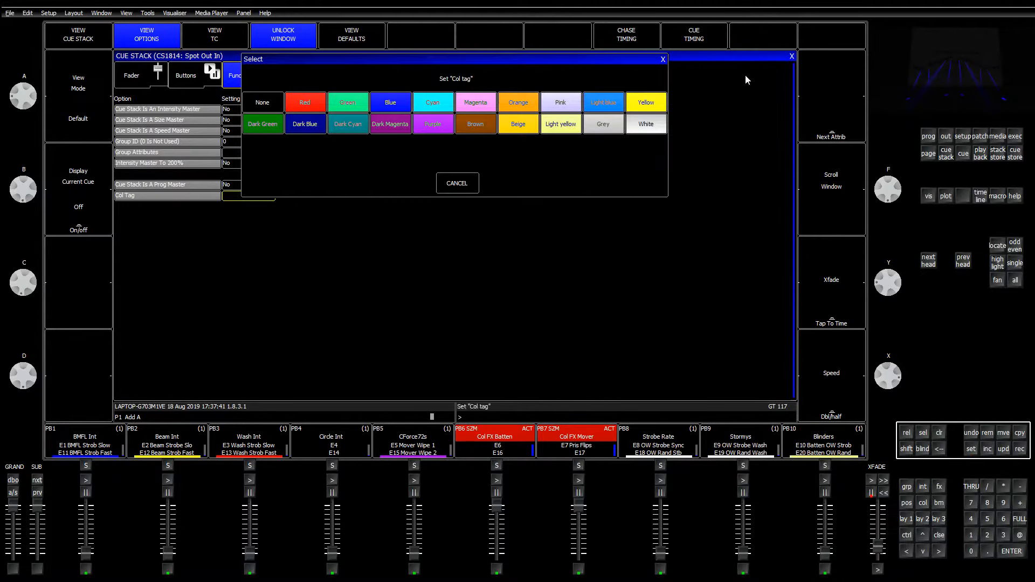
{"action": "left_click", "coordinate": [792, 56]}
Set the colour tag of the Spot OnOff cue stack at CS1815 to Blue
{"action": "left_click", "coordinate": [259, 242]}
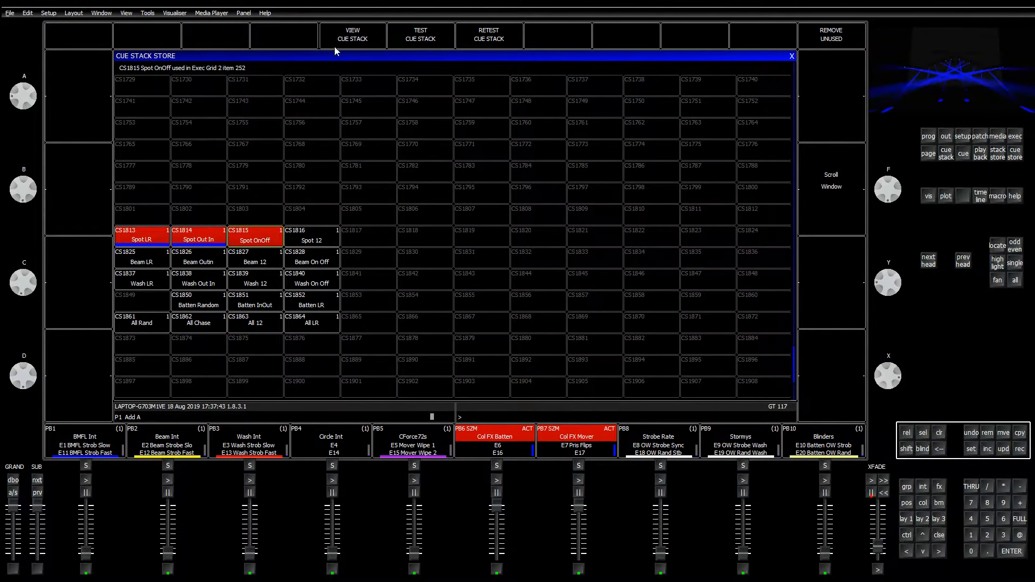
{"action": "left_click", "coordinate": [346, 39]}
{"action": "left_click", "coordinate": [250, 195]}
{"action": "left_click", "coordinate": [346, 108]}
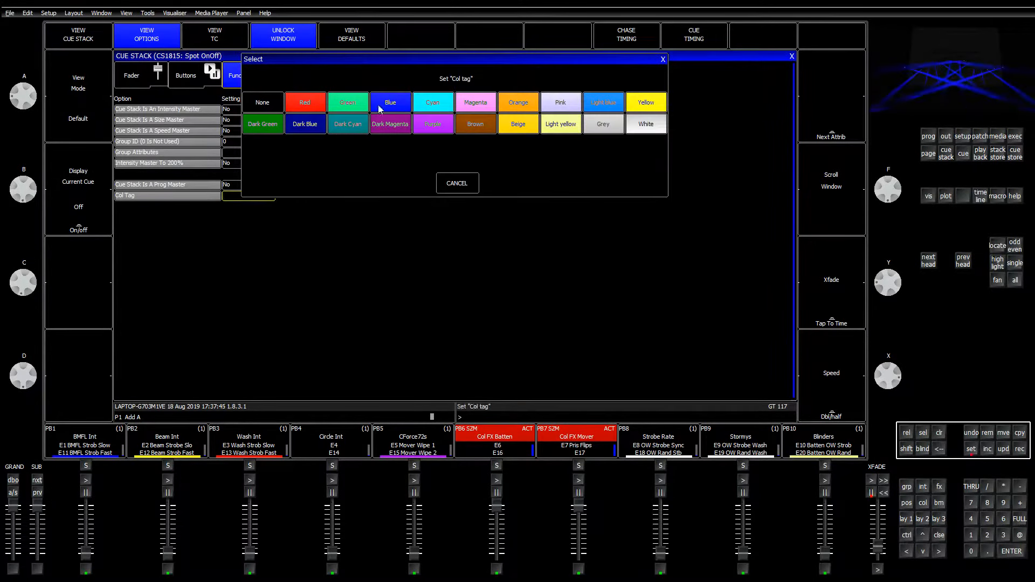
{"action": "left_click", "coordinate": [792, 56]}
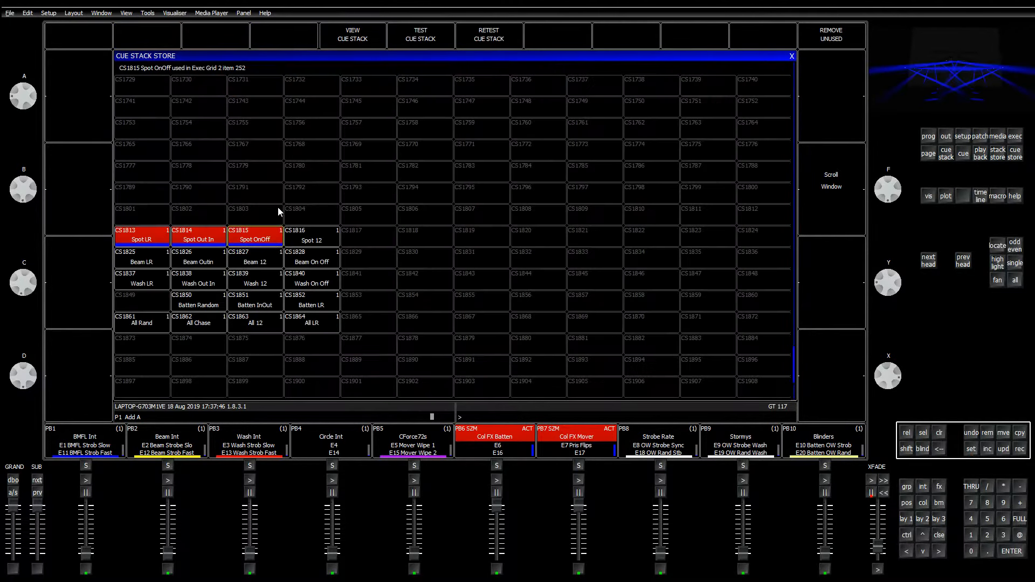
Set the colour tag of the Spot 12 cue stack at CS1816 to Blue
{"action": "left_click", "coordinate": [326, 240]}
{"action": "left_click", "coordinate": [352, 40]}
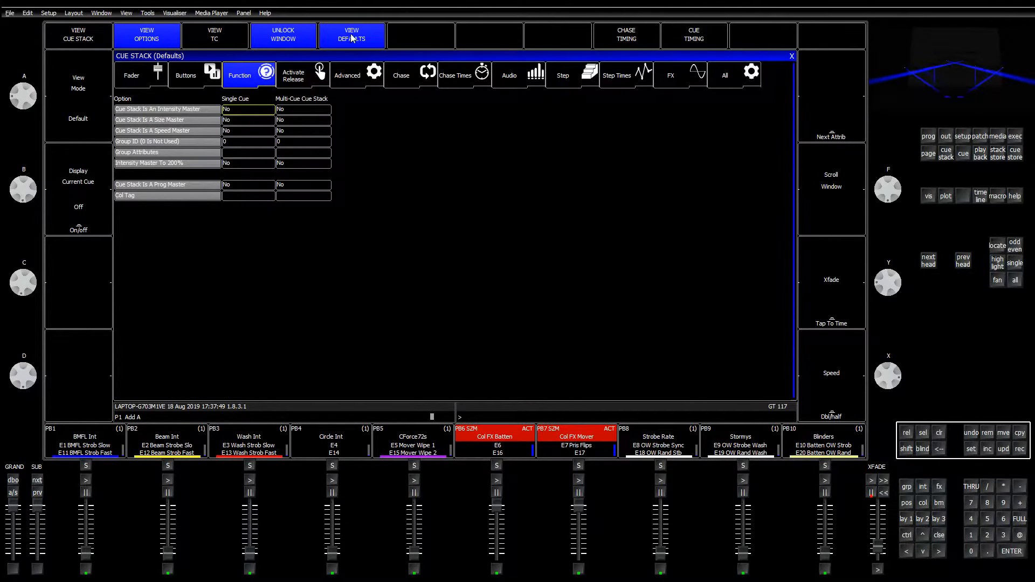
{"action": "left_click", "coordinate": [351, 35]}
{"action": "left_click", "coordinate": [246, 198]}
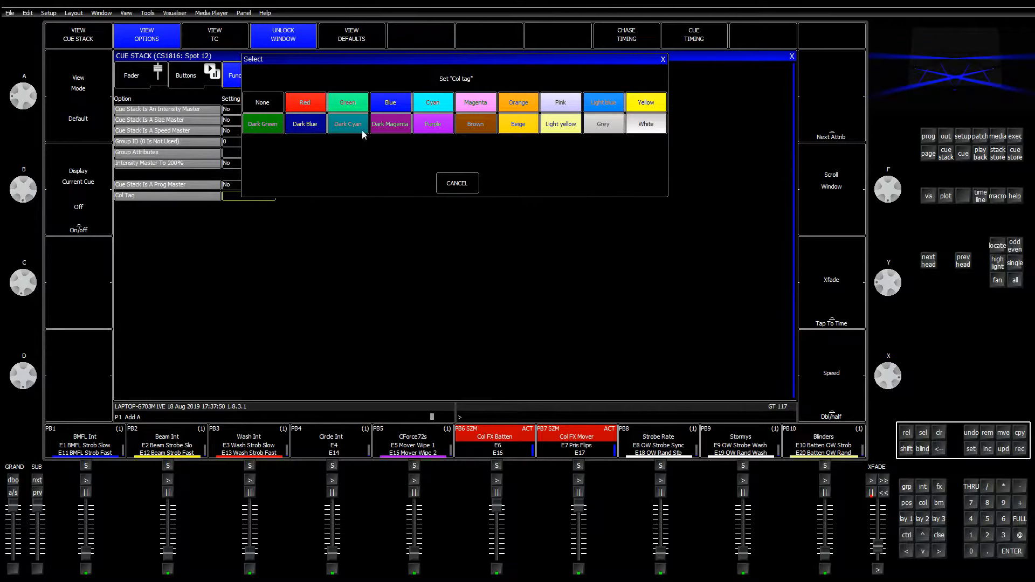
{"action": "left_click", "coordinate": [418, 105]}
{"action": "left_click", "coordinate": [792, 56]}
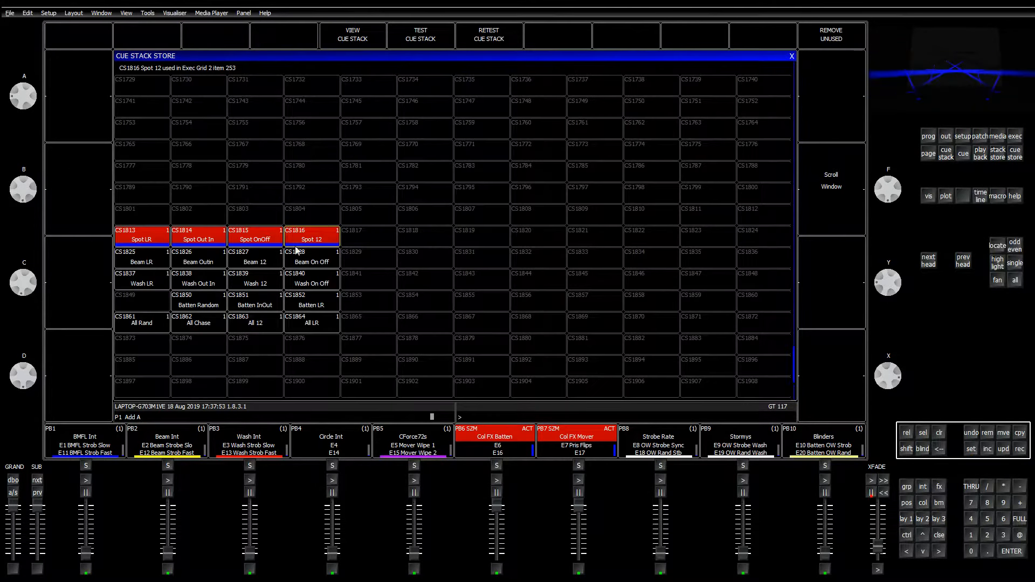
Set the colour tag of the Beam LR cue stack at CS1825 to Yellow
{"action": "left_click", "coordinate": [157, 267]}
{"action": "left_click", "coordinate": [373, 29]}
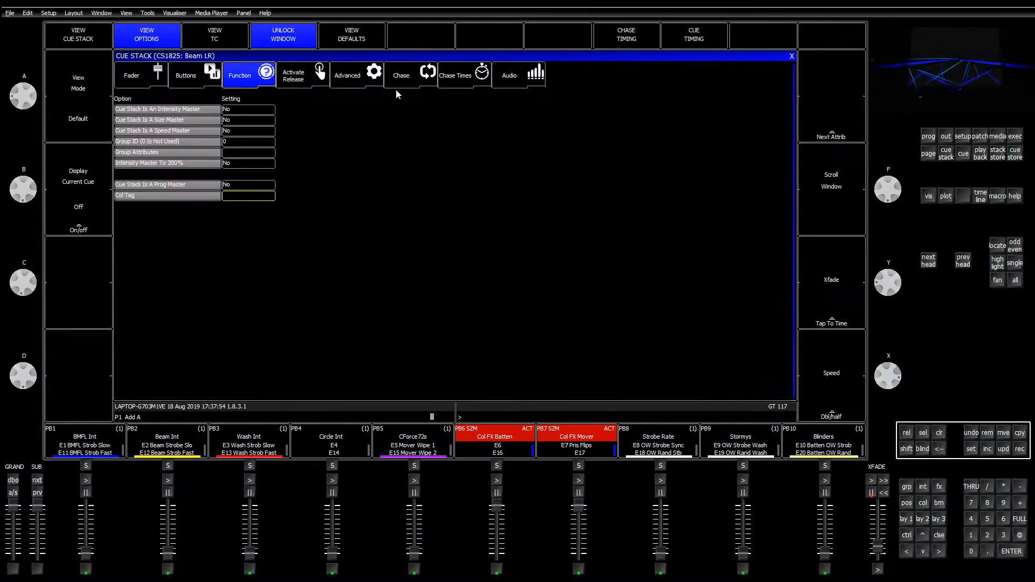
{"action": "left_click", "coordinate": [267, 200]}
{"action": "left_click", "coordinate": [644, 106]}
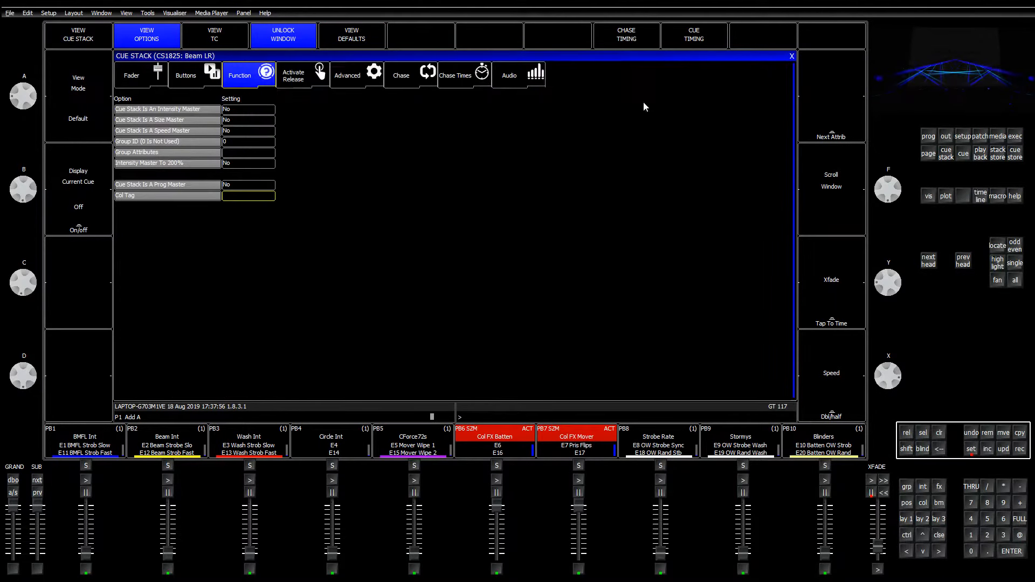
{"action": "left_click", "coordinate": [792, 57]}
Set the colour tag of the Beam Outin cue stack at CS1826 to Yellow
{"action": "left_click", "coordinate": [211, 263]}
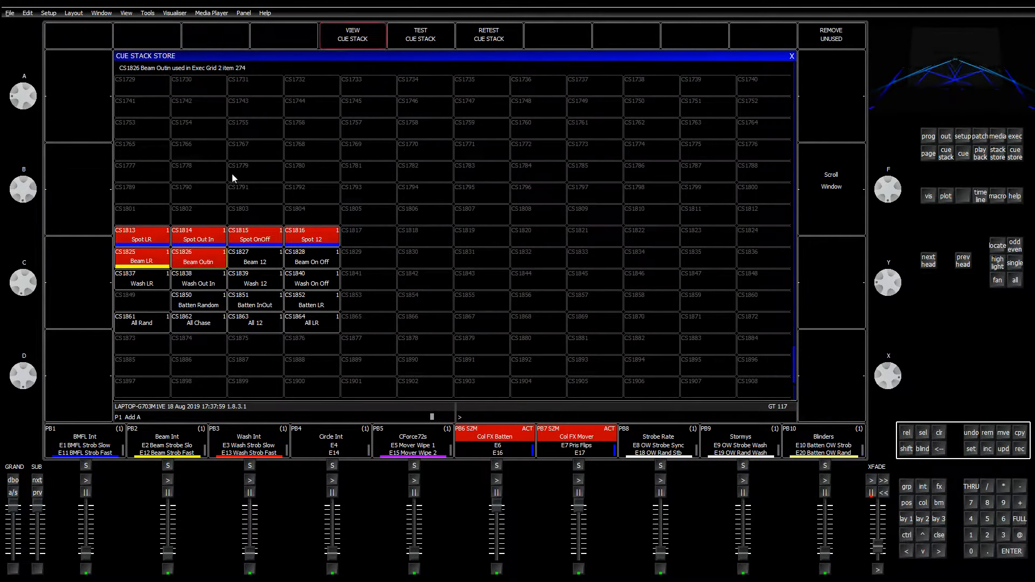
{"action": "left_click", "coordinate": [239, 198]}
{"action": "left_click", "coordinate": [575, 111]}
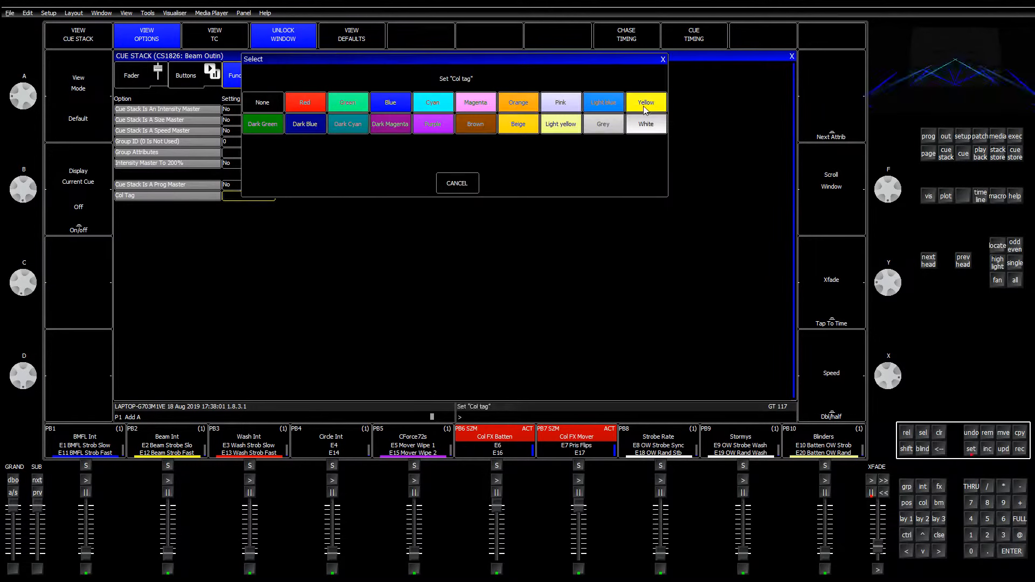
{"action": "left_click", "coordinate": [791, 56]}
Set the colour tag of the Beam 12 cue stack at CS1827 to Yellow
{"action": "left_click", "coordinate": [263, 262]}
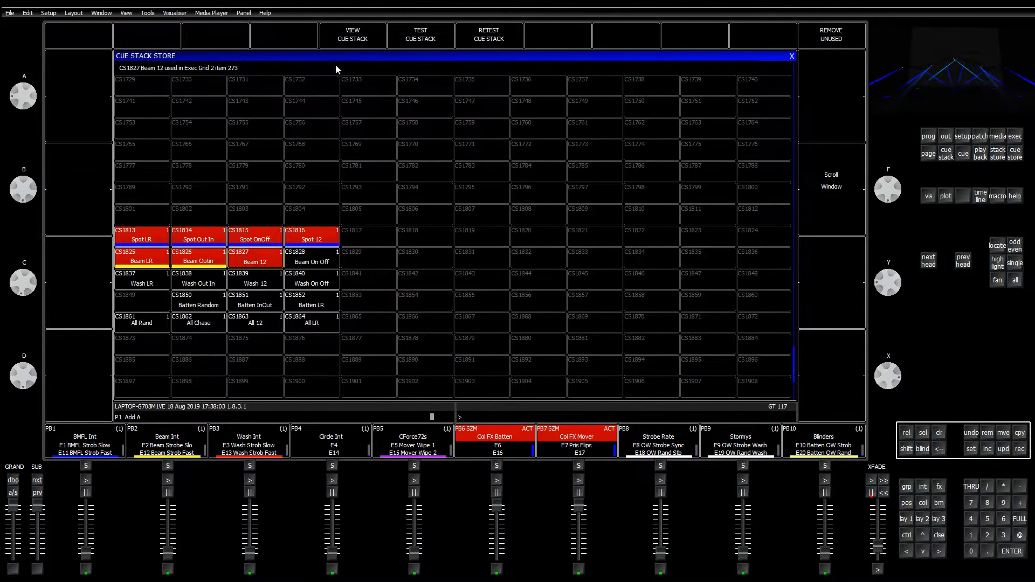
{"action": "left_click", "coordinate": [257, 200]}
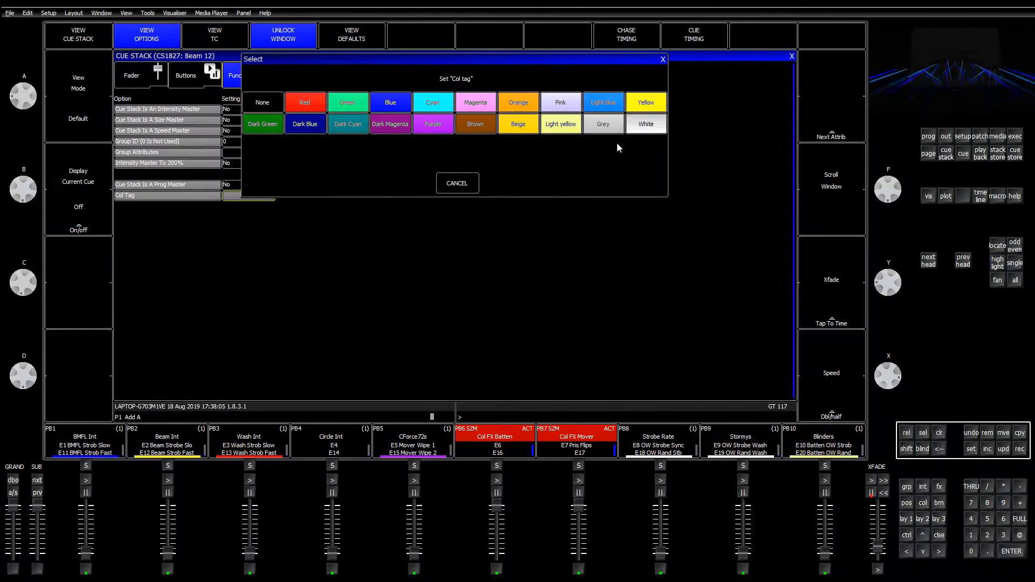
{"action": "left_click", "coordinate": [641, 116]}
{"action": "left_click", "coordinate": [791, 56]}
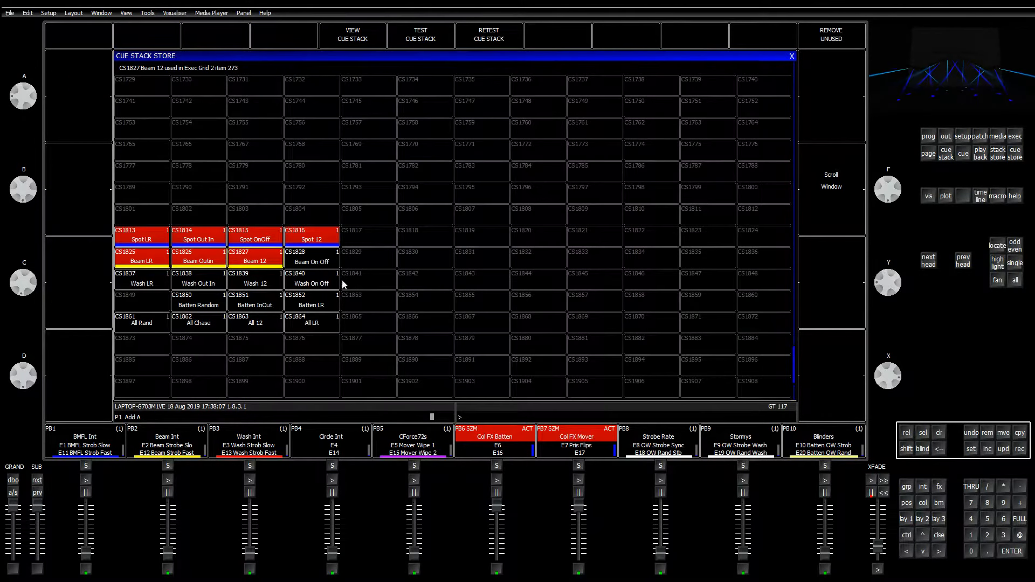
Set the colour tag of the Beam On Off cue stack at CS1828 to Yellow
{"action": "left_click", "coordinate": [361, 41]}
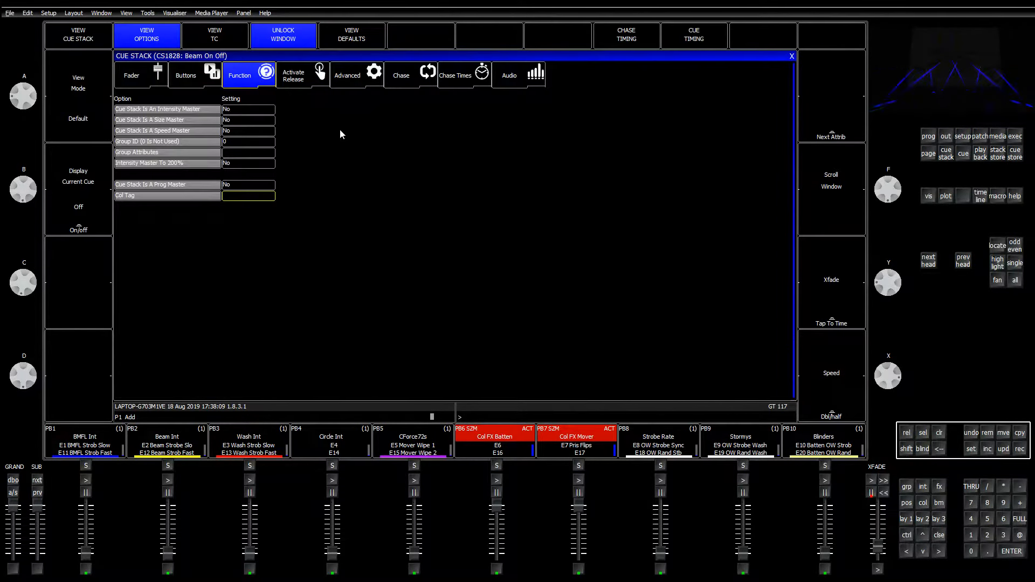
{"action": "left_click", "coordinate": [242, 198]}
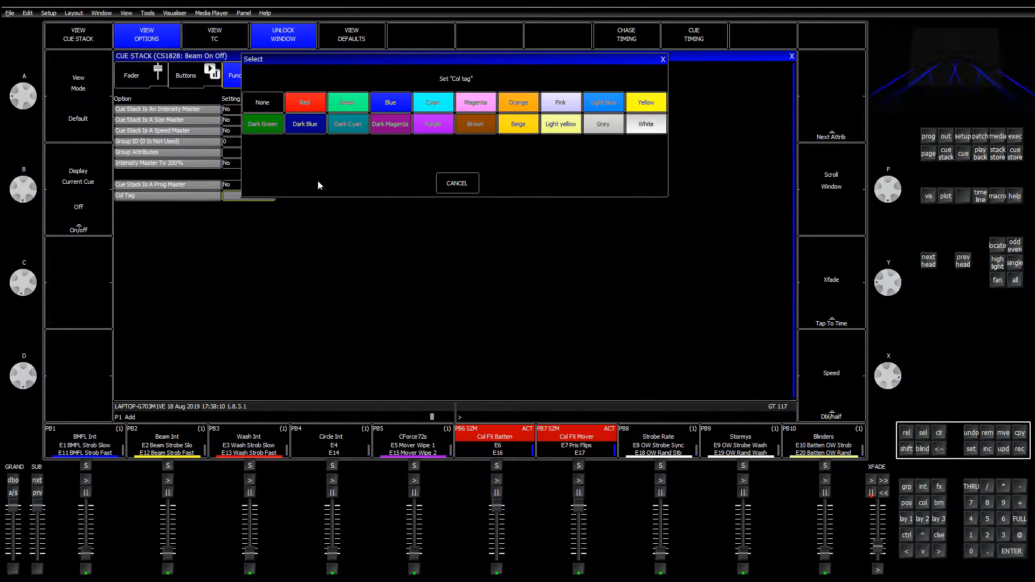
{"action": "left_click", "coordinate": [633, 109]}
{"action": "left_click", "coordinate": [791, 57]}
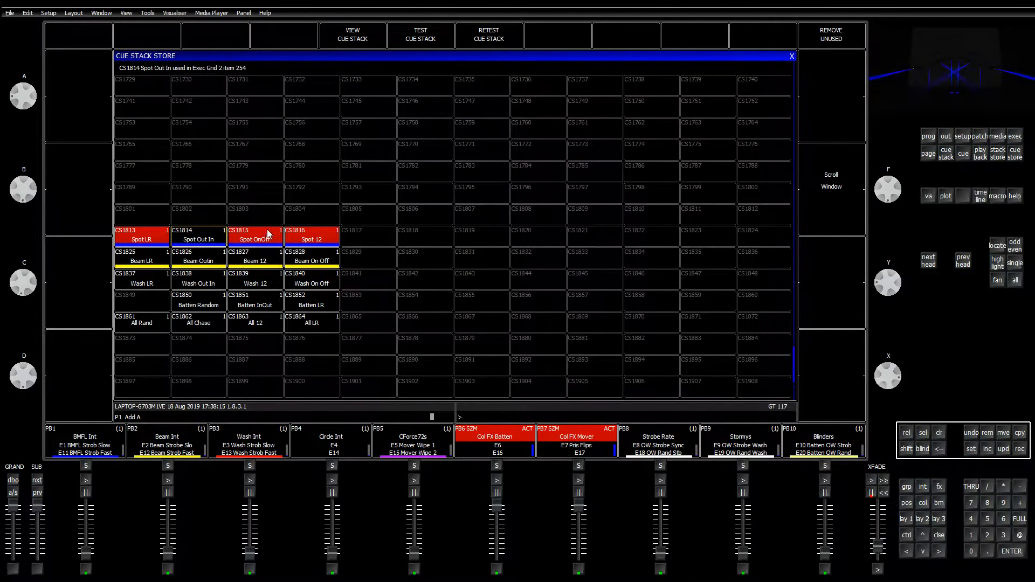
Set the colour tag of the Wash LR cue stack at CS1837 to Red
{"action": "left_click", "coordinate": [158, 275]}
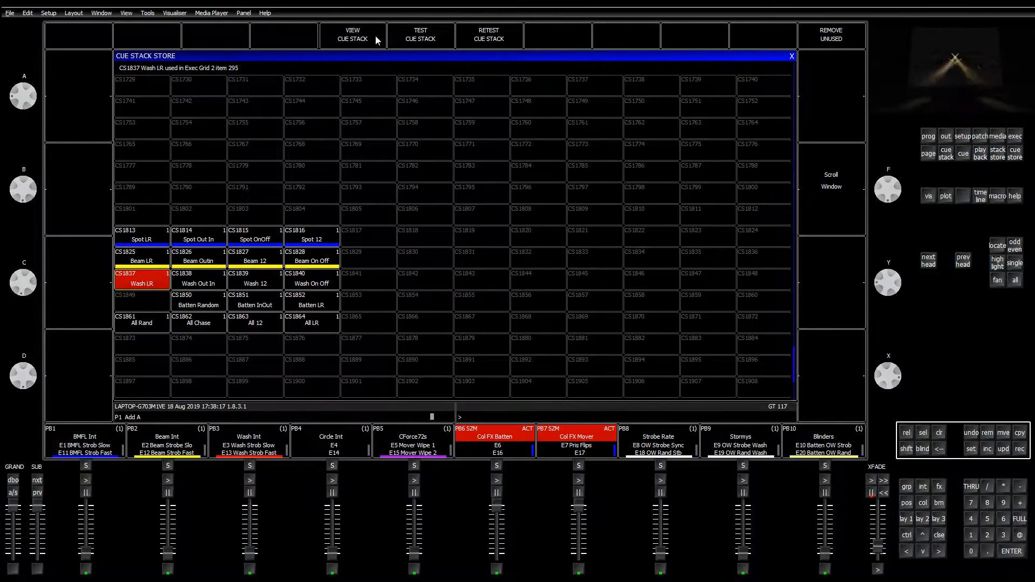
{"action": "left_click", "coordinate": [376, 38]}
{"action": "left_click", "coordinate": [257, 197]}
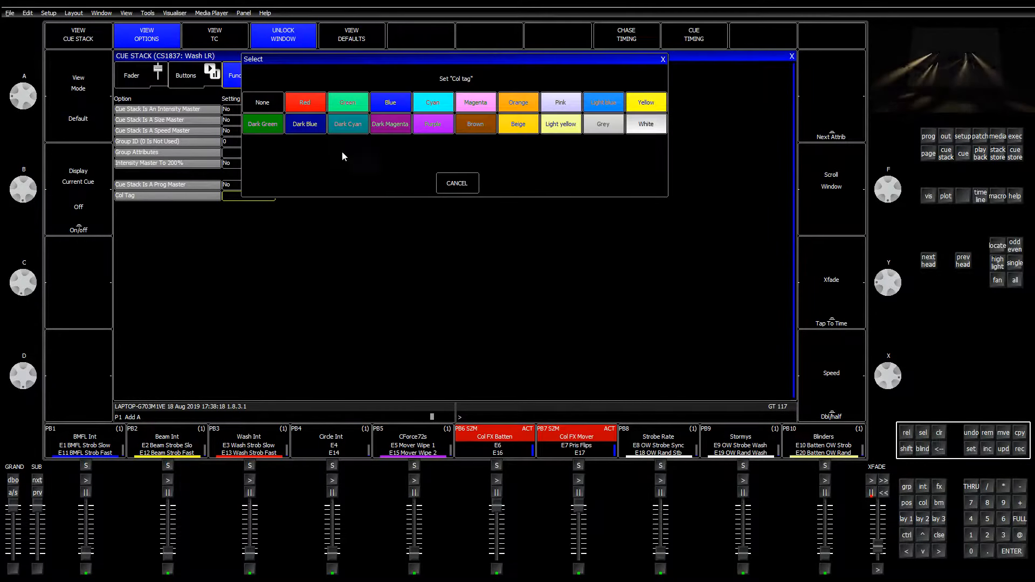
{"action": "left_click", "coordinate": [310, 105]}
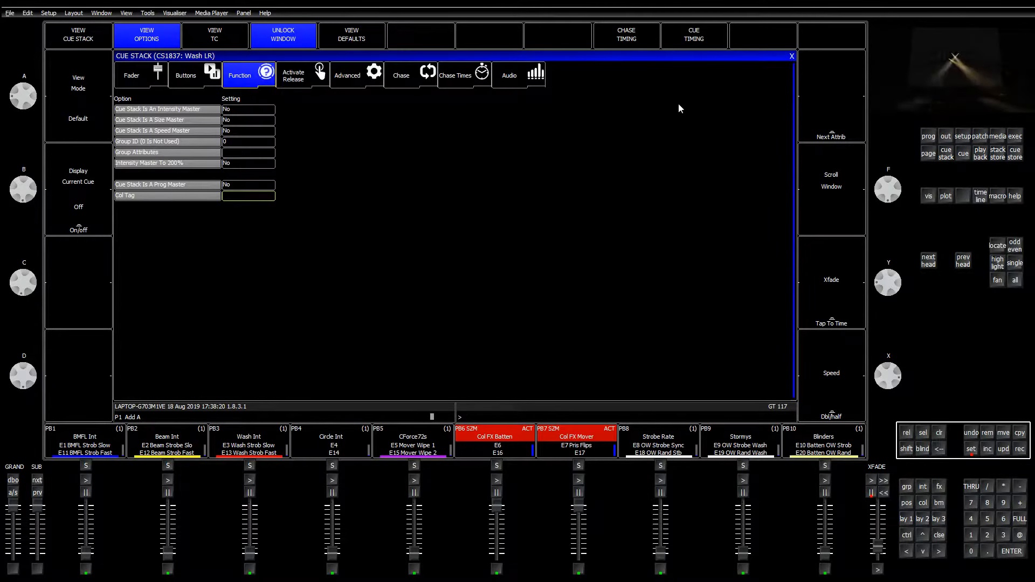
{"action": "left_click", "coordinate": [792, 56]}
Set the colour tag of the Wash Out In cue stack at CS1838 to Red
{"action": "left_click", "coordinate": [209, 289]}
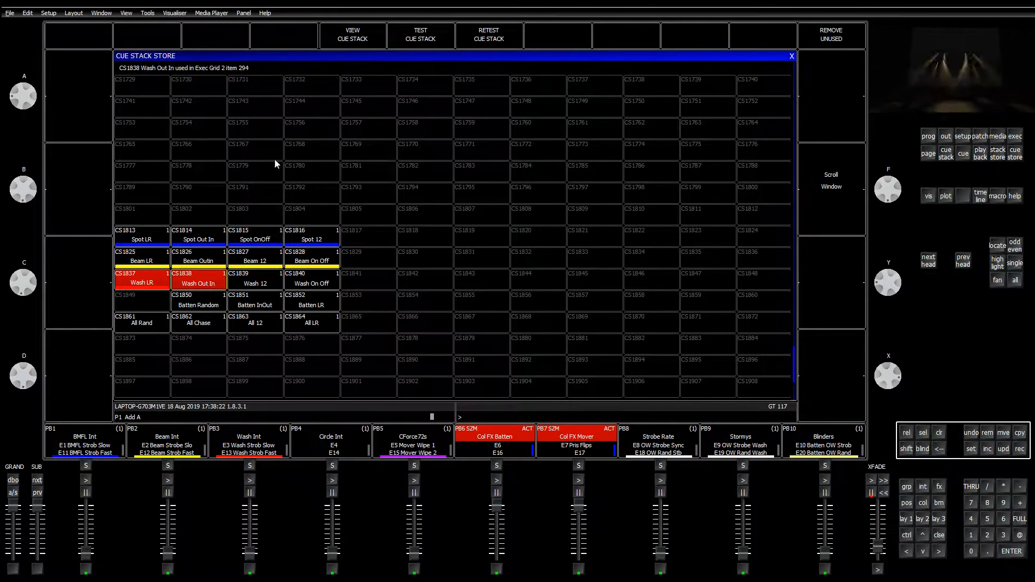
{"action": "left_click", "coordinate": [336, 40]}
{"action": "left_click", "coordinate": [243, 197]}
{"action": "left_click", "coordinate": [315, 113]}
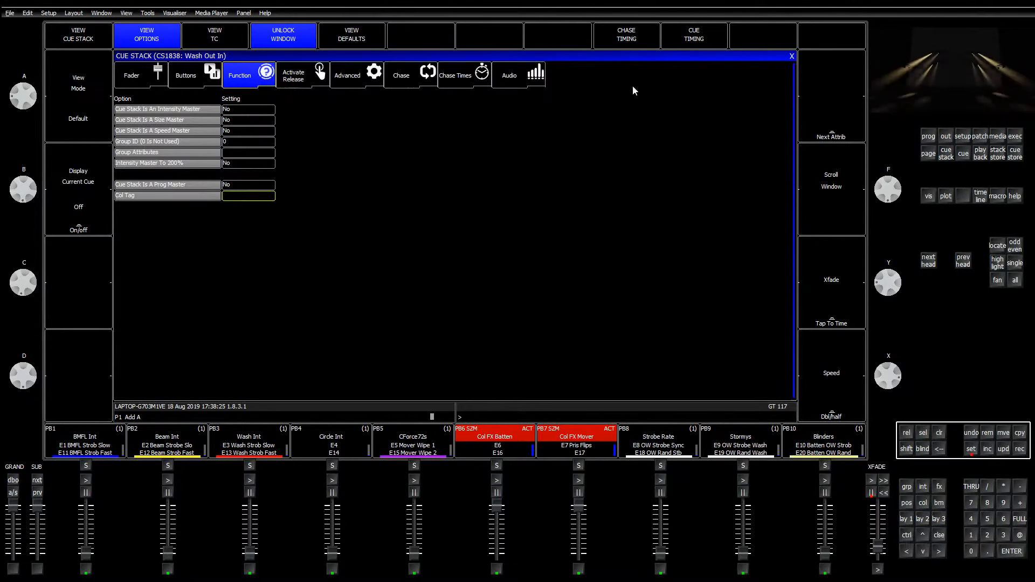
{"action": "left_click", "coordinate": [792, 57]}
Set the colour tag of the Wash 12 cue stack at CS1839 to Red
{"action": "left_click", "coordinate": [265, 287]}
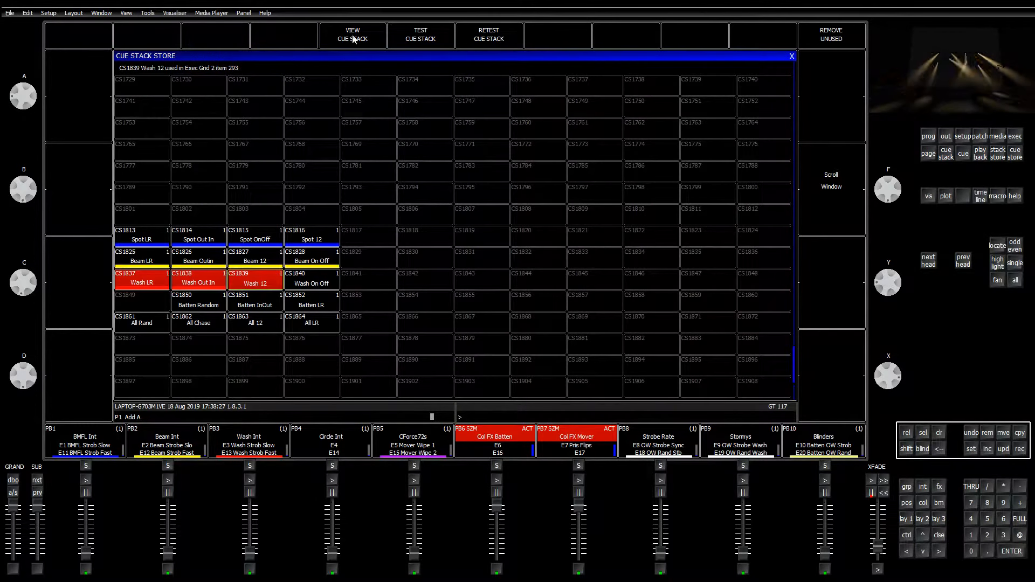
{"action": "left_click", "coordinate": [353, 37]}
{"action": "left_click", "coordinate": [252, 199]}
{"action": "left_click", "coordinate": [682, 58]}
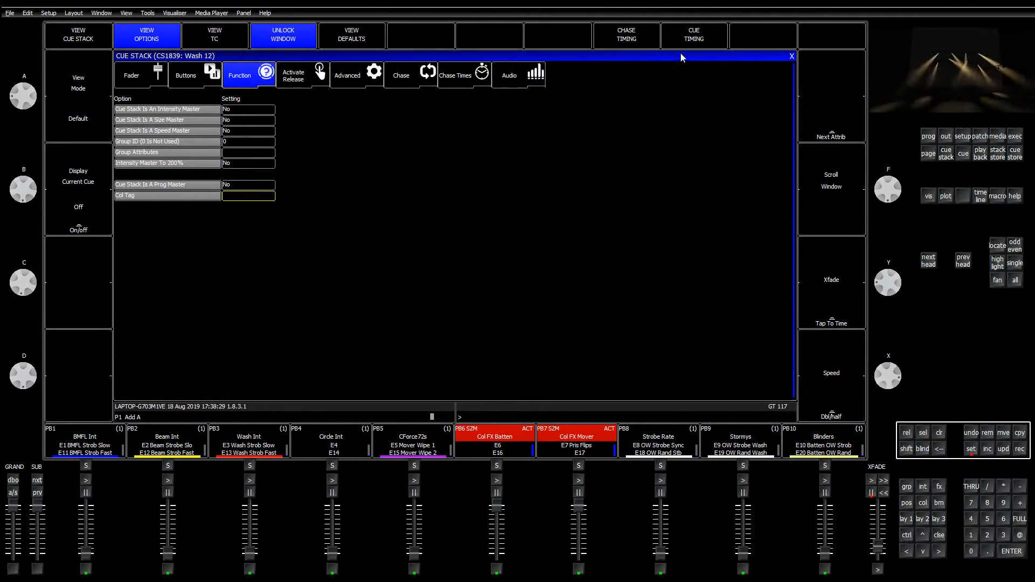
{"action": "left_click", "coordinate": [303, 45]}
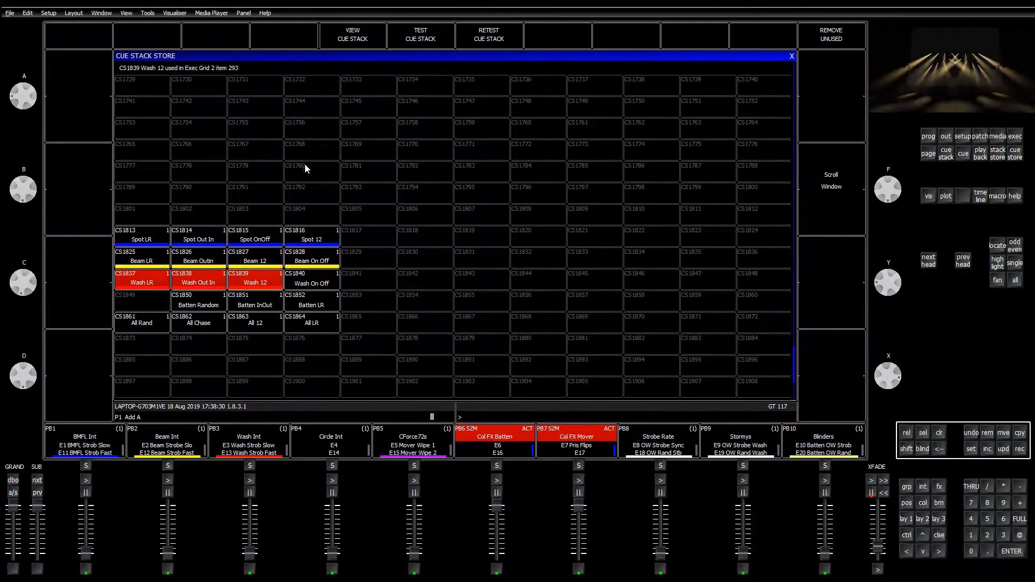
Set the colour tag of the Wash On Off cue stack at CS1840 to Red
{"action": "left_click", "coordinate": [317, 278]}
{"action": "left_click", "coordinate": [353, 37]}
{"action": "left_click", "coordinate": [252, 196]}
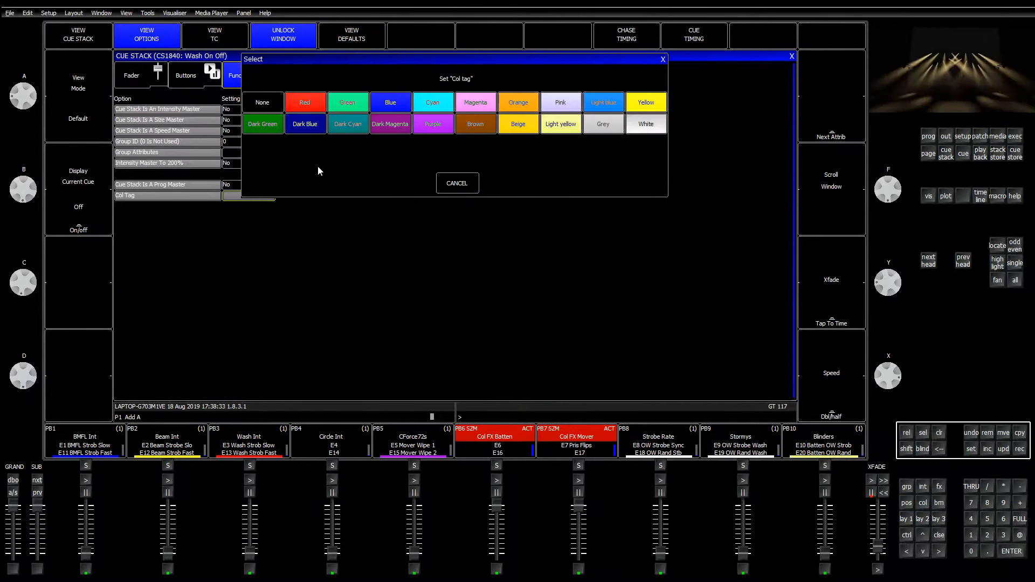
{"action": "left_click", "coordinate": [458, 183]}
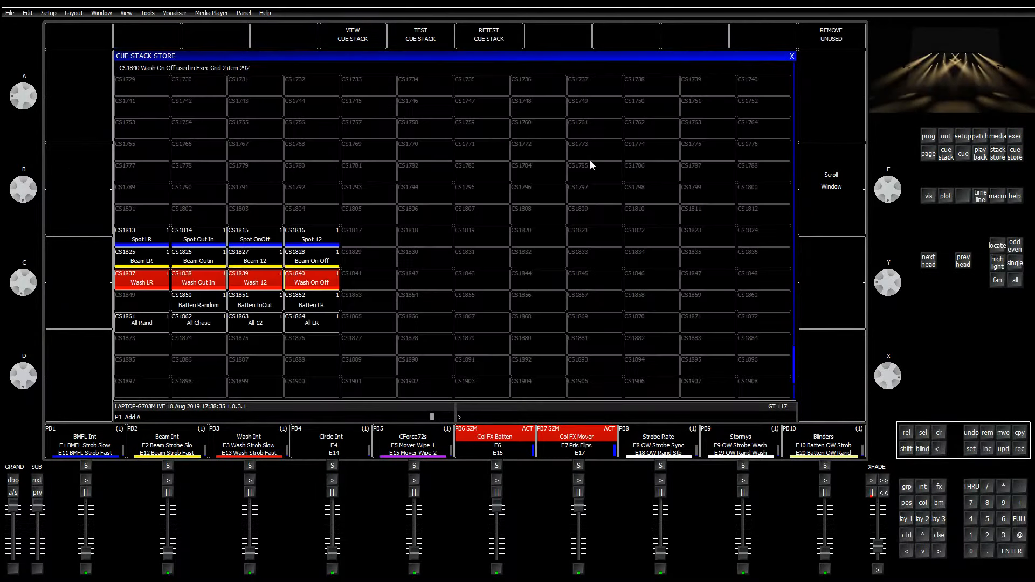
{"action": "left_click", "coordinate": [792, 56]}
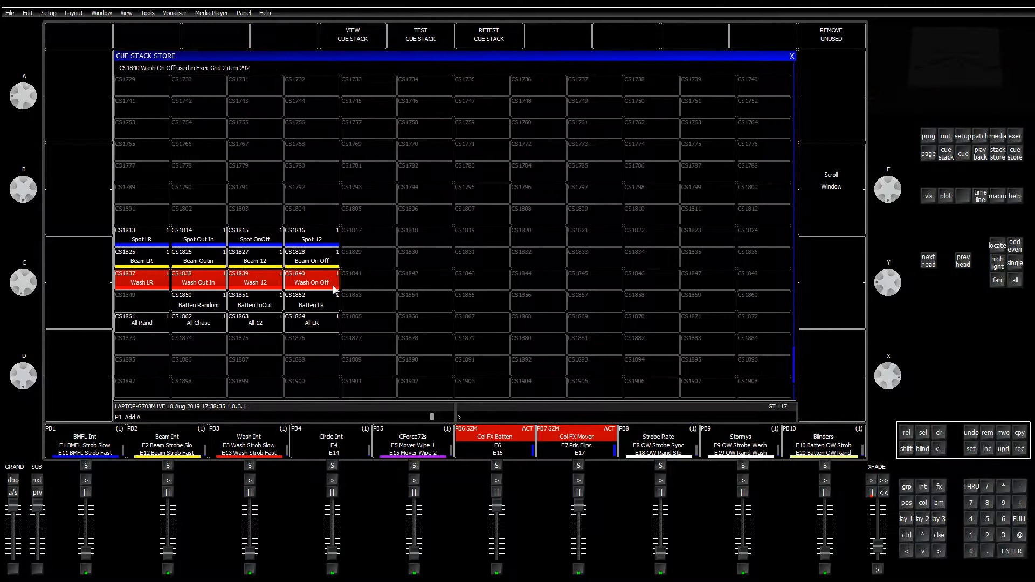
Set the colour tag of the Batten Random cue stack at CS1850 to Purple
{"action": "left_click", "coordinate": [195, 308]}
{"action": "left_click", "coordinate": [353, 37]}
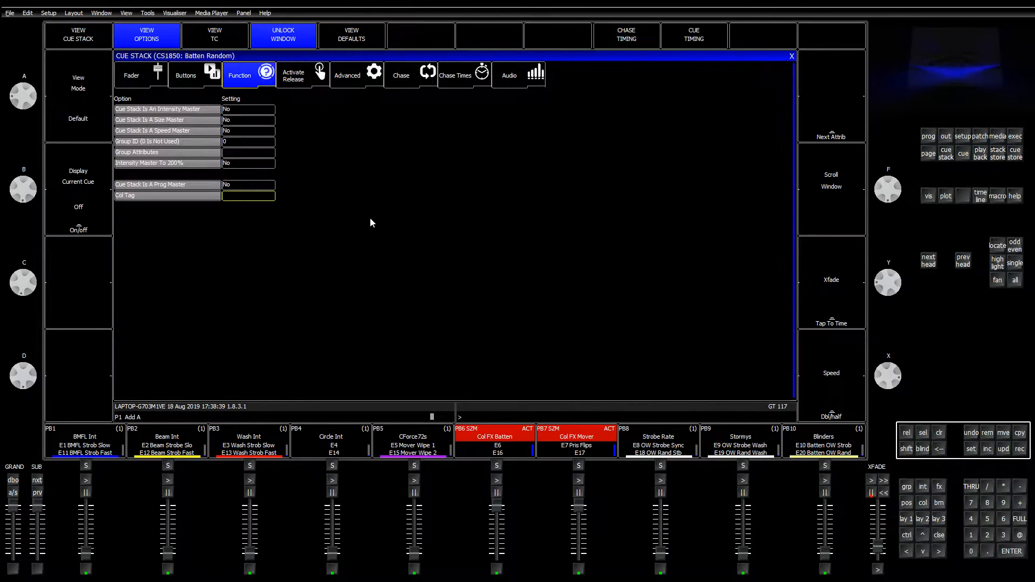
{"action": "left_click", "coordinate": [245, 197]}
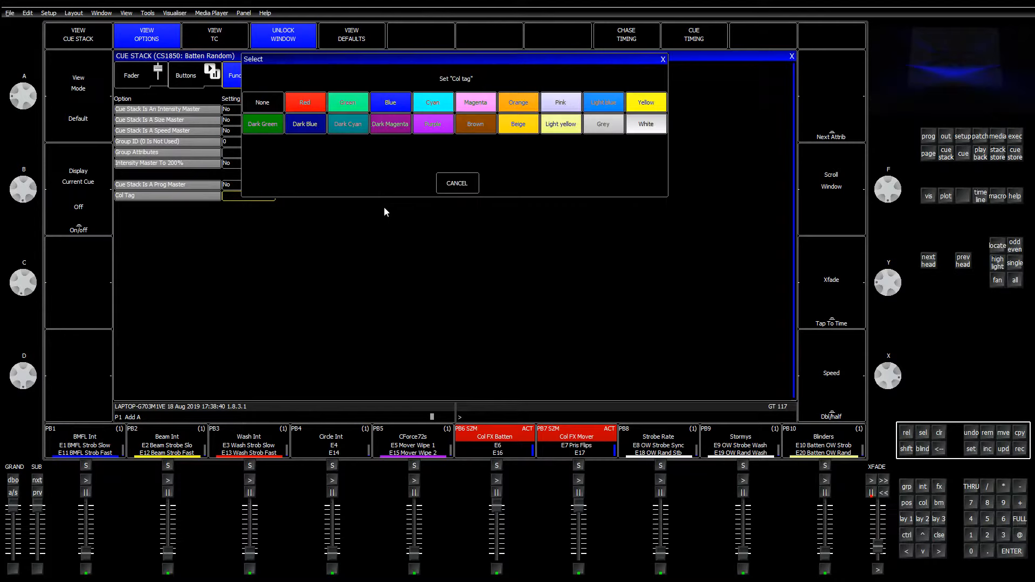
{"action": "left_click", "coordinate": [434, 130]}
{"action": "left_click", "coordinate": [791, 56]}
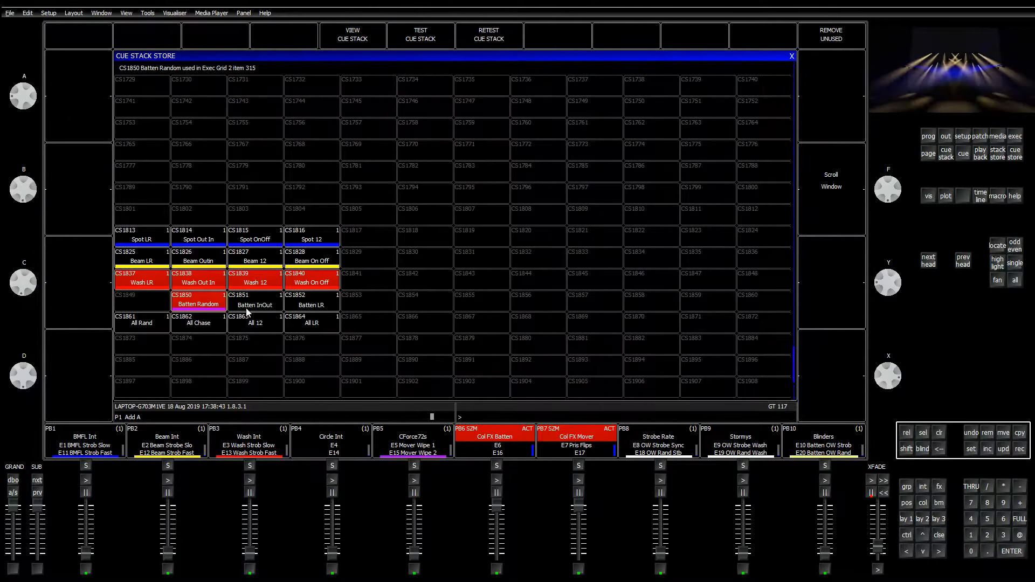
Set the colour tag of the Batten InOut cue stack at CS1851 to Purple
{"action": "left_click", "coordinate": [246, 308]}
{"action": "left_click", "coordinate": [350, 37]}
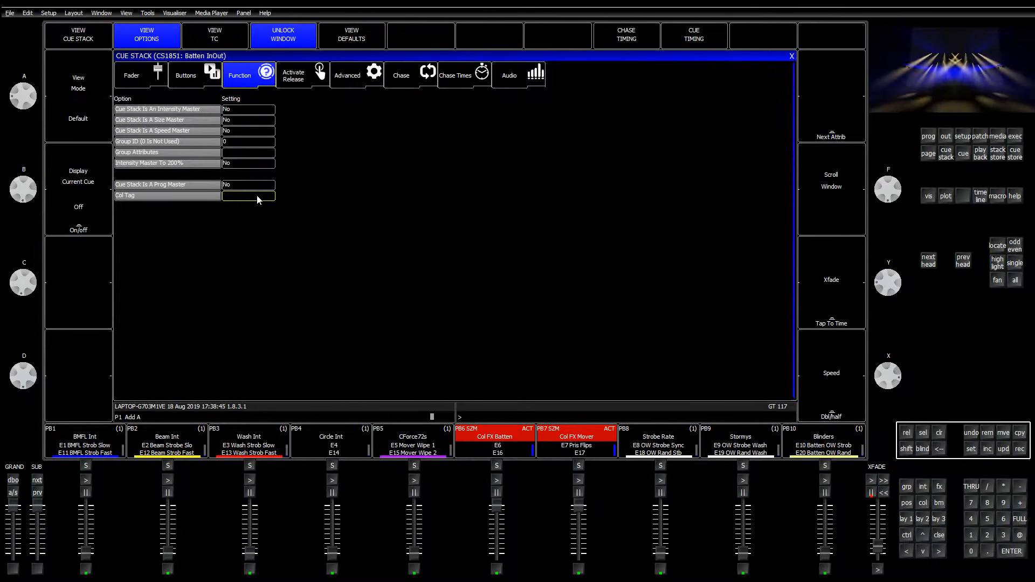
{"action": "left_click", "coordinate": [257, 197]}
{"action": "left_click", "coordinate": [434, 123]}
{"action": "left_click", "coordinate": [791, 56]}
Set the colour tag of the Batten LR cue stack at CS1852 to Purple
{"action": "left_click", "coordinate": [319, 299]}
{"action": "left_click", "coordinate": [345, 38]}
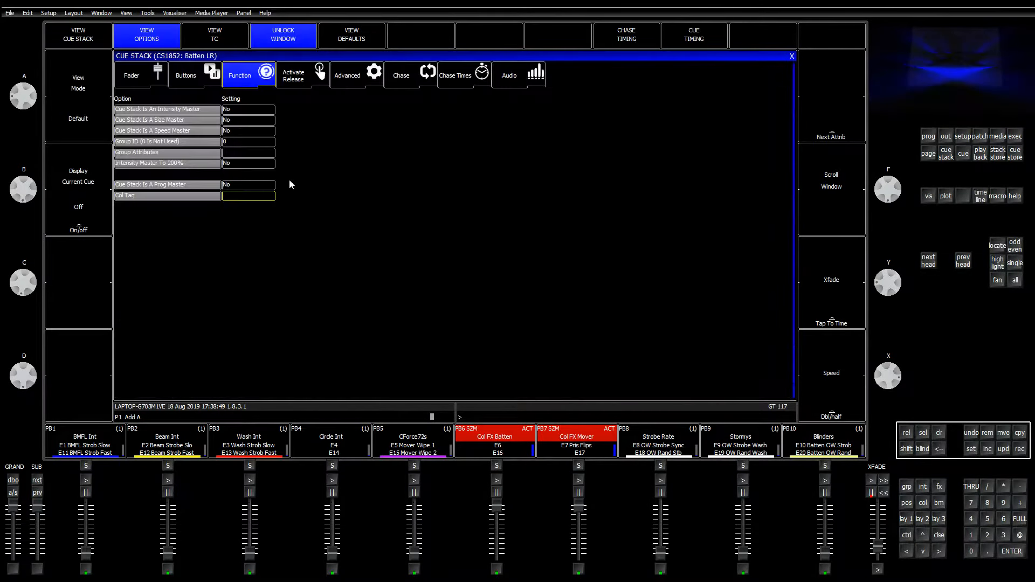
{"action": "left_click", "coordinate": [262, 198]}
{"action": "left_click", "coordinate": [435, 125]}
{"action": "left_click", "coordinate": [792, 56]}
Release the running Batten Random cue stack and the four running Wash cue stacks in the store
{"action": "left_click", "coordinate": [210, 300]}
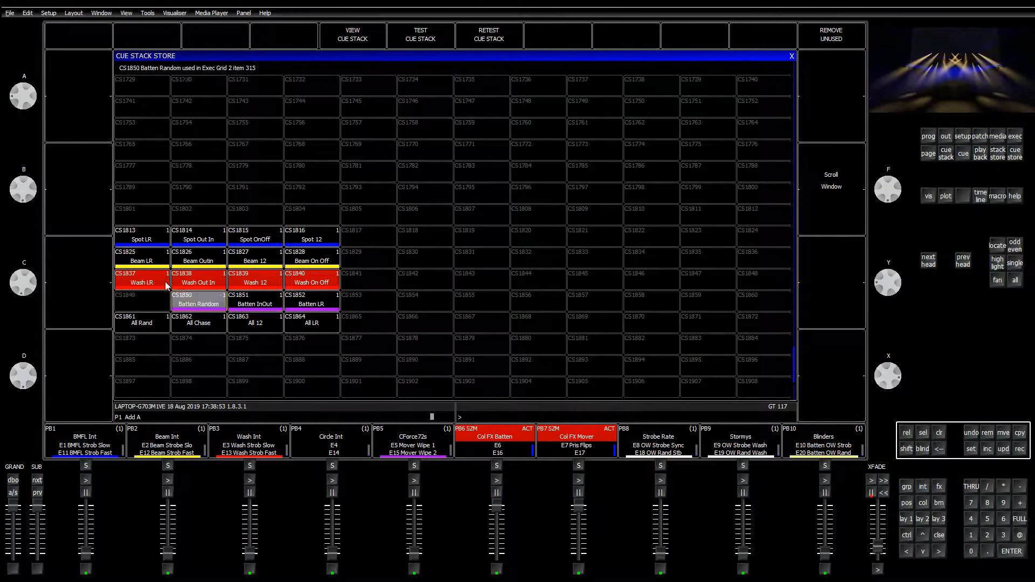
{"action": "left_click", "coordinate": [161, 284]}
{"action": "left_click", "coordinate": [212, 283]}
{"action": "left_click_drag", "start_coordinate": [270, 280], "coordinate": [334, 284]}
{"action": "left_click", "coordinate": [320, 284]}
{"action": "left_click", "coordinate": [263, 281]}
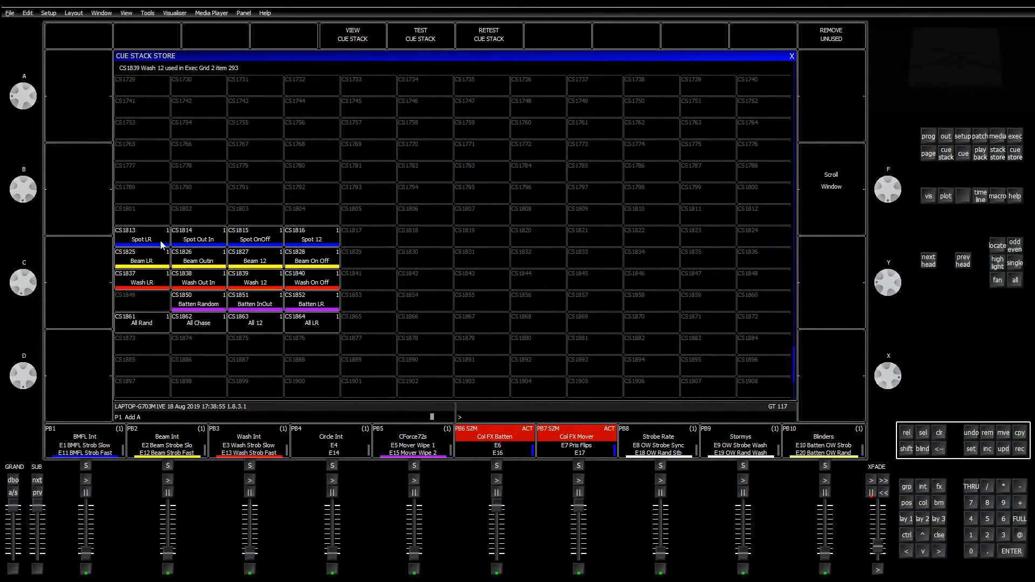
Move the block of intensity chase cue stacks from CS1813 through CS1864 to start at CS481, below the Circ rows
{"action": "left_click_drag", "start_coordinate": [162, 244], "coordinate": [311, 327]}
{"action": "left_click", "coordinate": [1004, 433]}
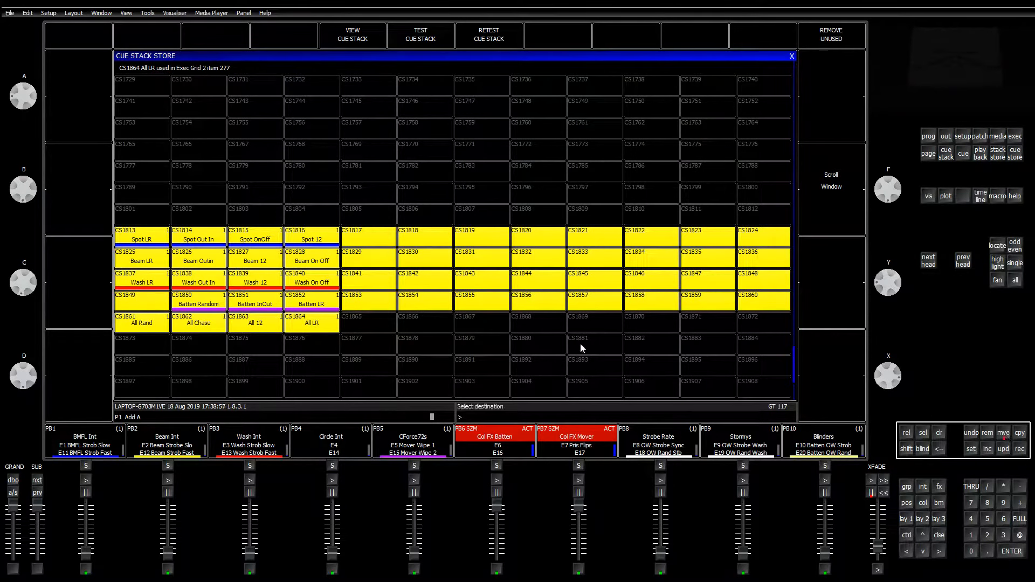
{"action": "scroll", "coordinate": [574, 342], "scroll_direction": "up", "scroll_amount": 18}
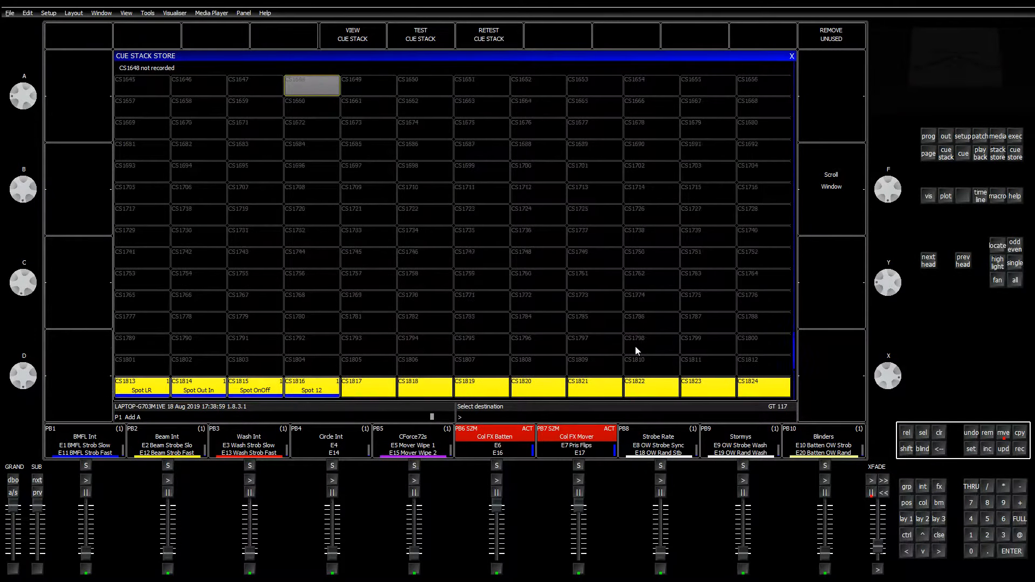
{"action": "scroll", "coordinate": [637, 351], "scroll_direction": "up", "scroll_amount": 20}
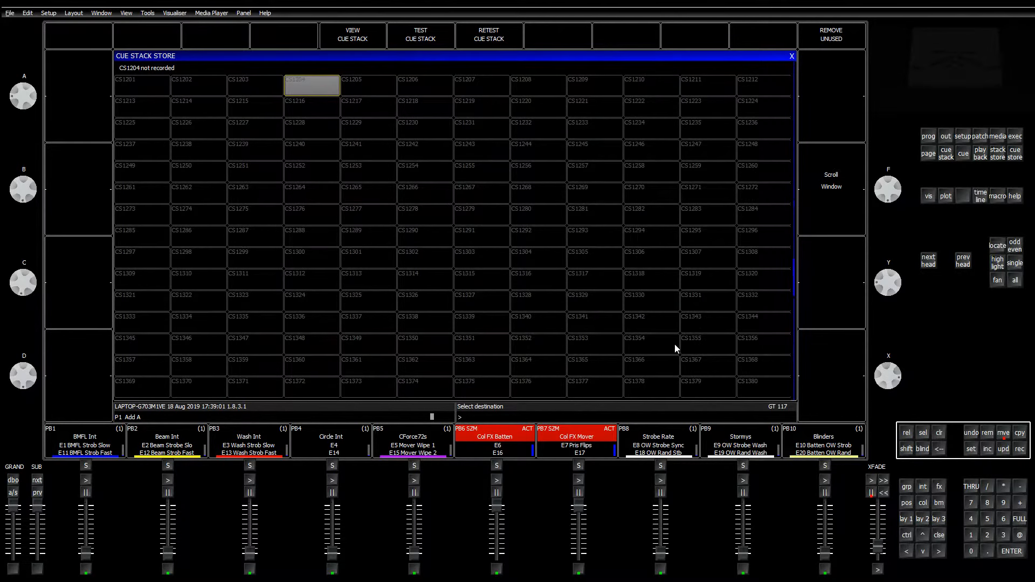
{"action": "scroll", "coordinate": [671, 345], "scroll_direction": "up", "scroll_amount": 20}
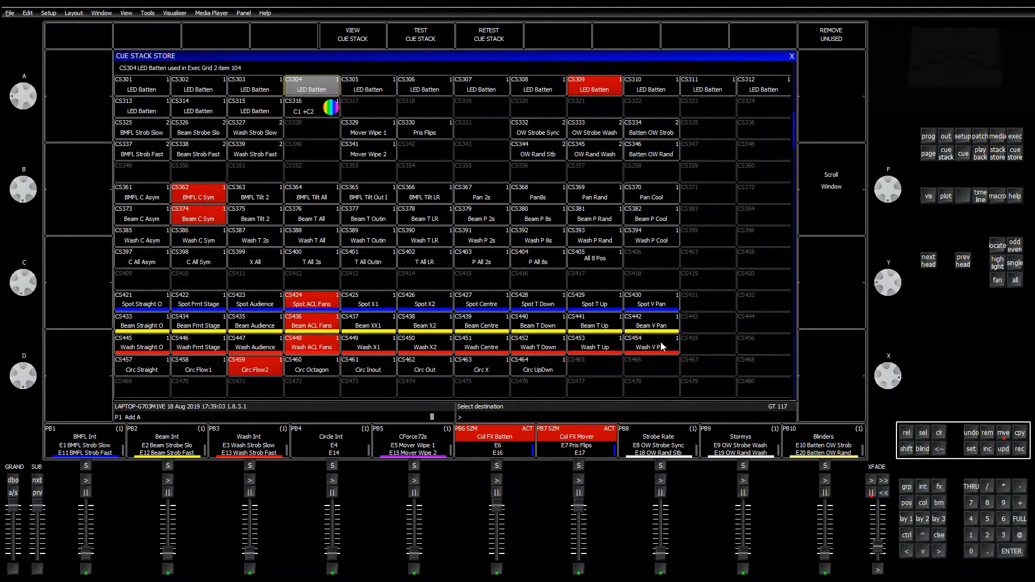
{"action": "scroll", "coordinate": [661, 341], "scroll_direction": "up", "scroll_amount": 10}
{"action": "scroll", "coordinate": [636, 342], "scroll_direction": "down", "scroll_amount": 20}
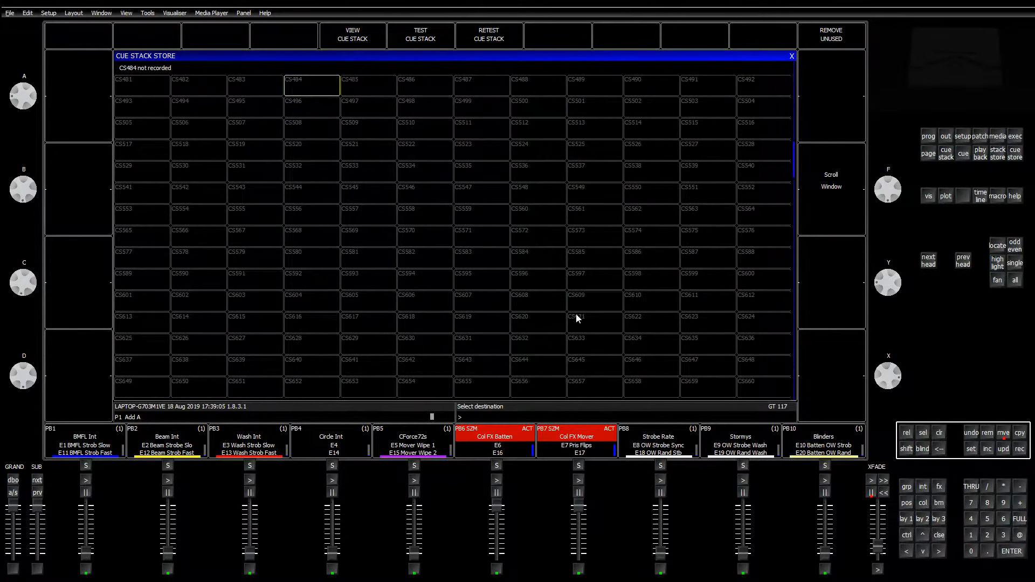
{"action": "scroll", "coordinate": [540, 323], "scroll_direction": "up", "scroll_amount": 15}
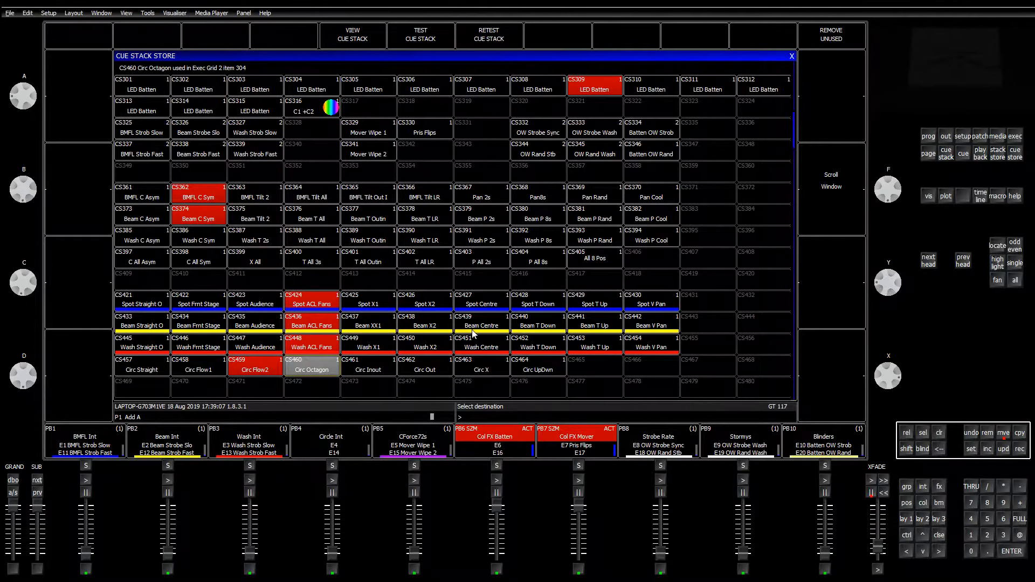
{"action": "scroll", "coordinate": [473, 334], "scroll_direction": "down", "scroll_amount": 6}
{"action": "left_click", "coordinate": [135, 283]}
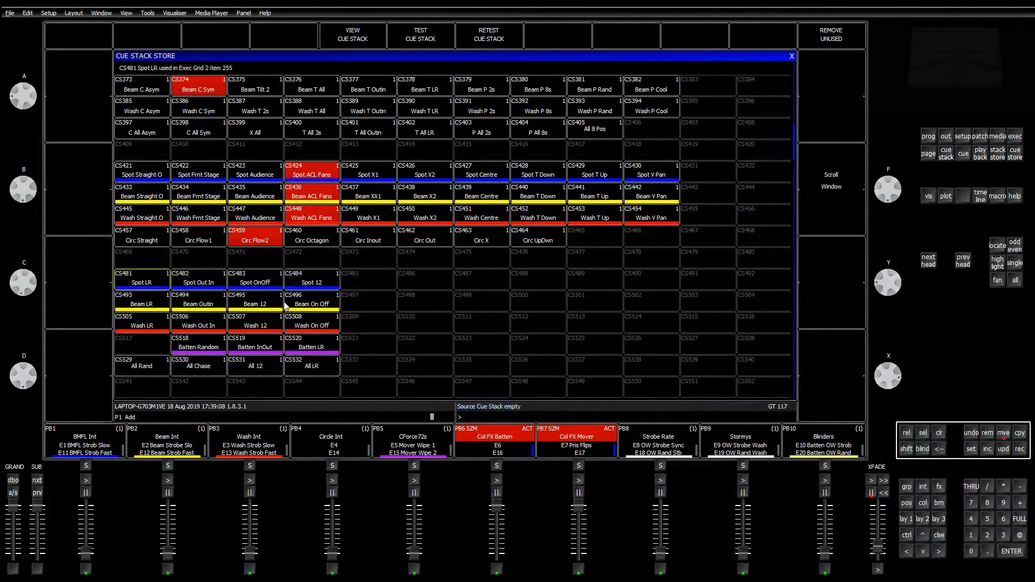
{"action": "left_click", "coordinate": [461, 319]}
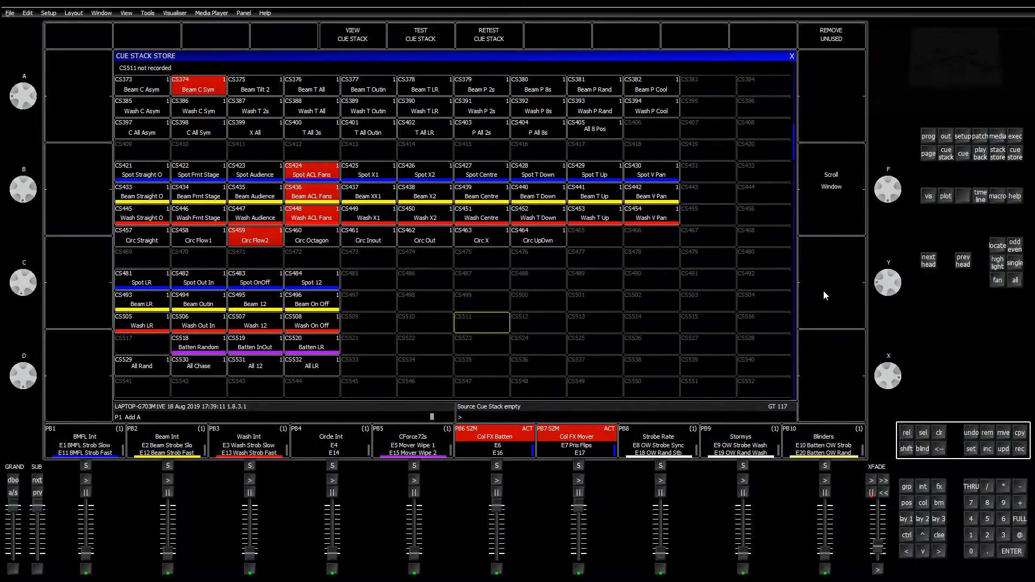
Release the running Spot, Beam, Wash and Batten Int FX playbacks at W1-1 through W1-4
{"action": "left_click_drag", "start_coordinate": [796, 146], "coordinate": [797, 402]}
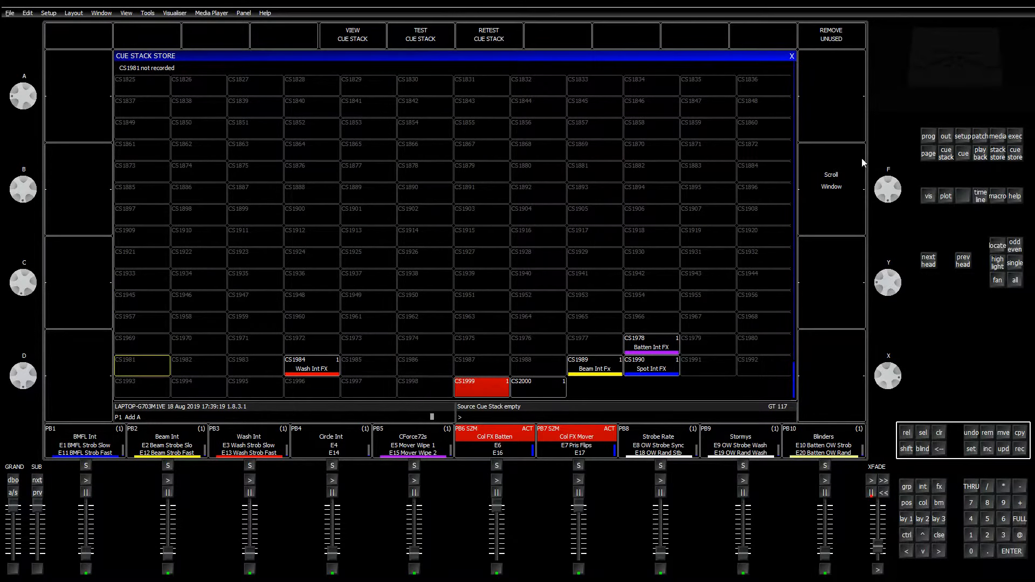
{"action": "key", "text": "Escape"}
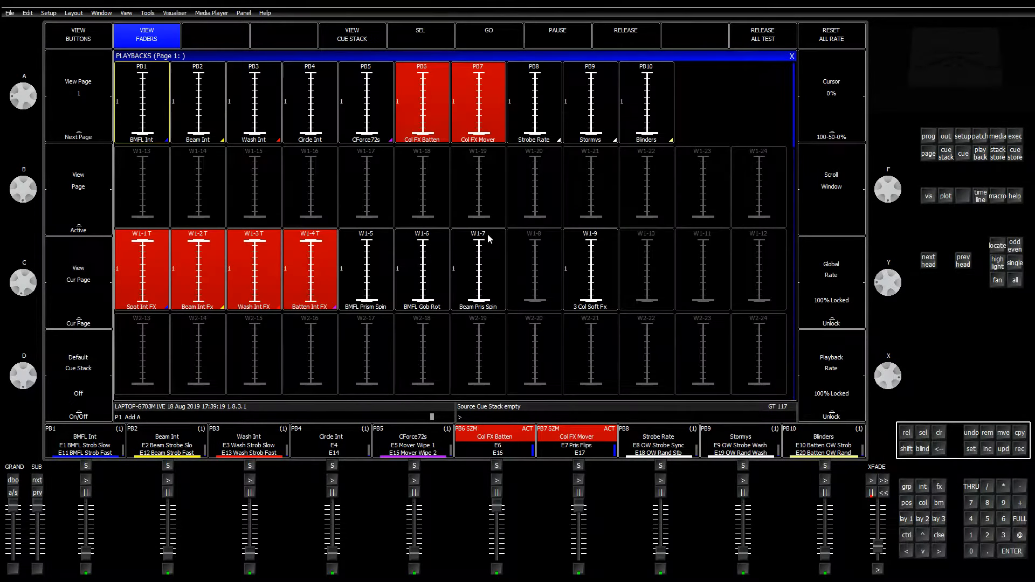
{"action": "left_click", "coordinate": [151, 292]}
{"action": "left_click", "coordinate": [194, 282]}
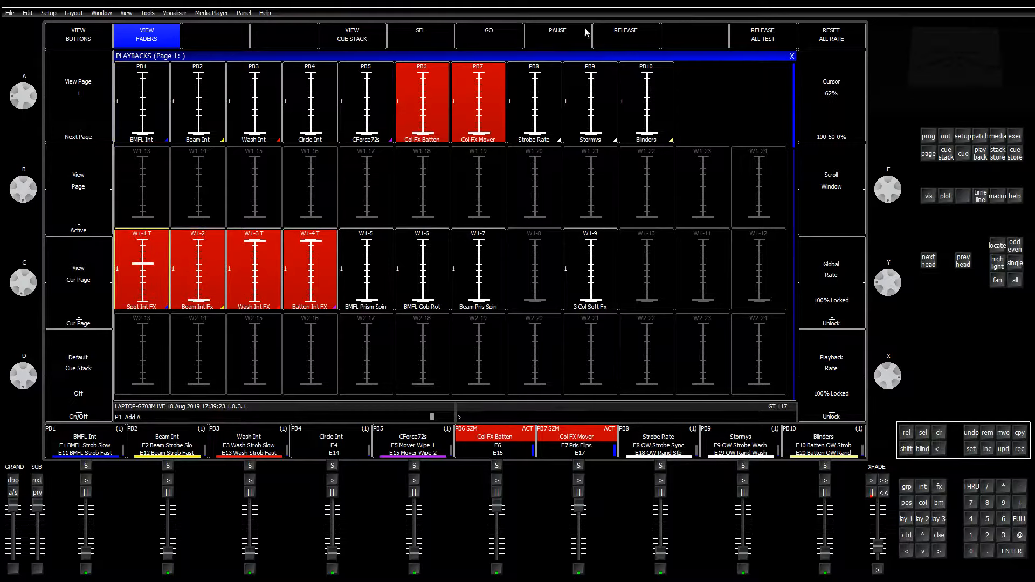
{"action": "left_click", "coordinate": [609, 30]}
{"action": "left_click", "coordinate": [198, 274]}
{"action": "left_click", "coordinate": [649, 36]}
{"action": "left_click", "coordinate": [255, 264]}
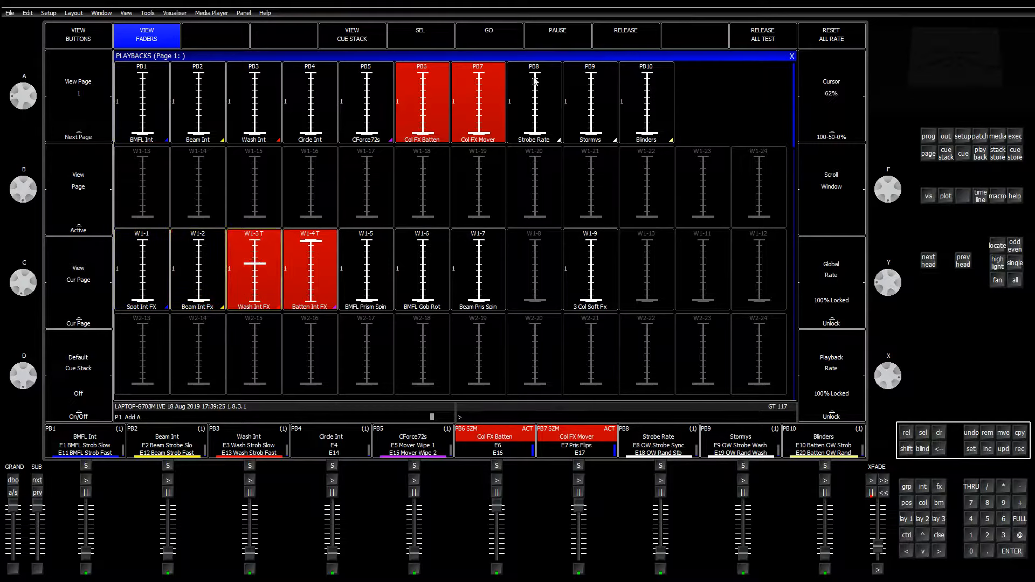
{"action": "left_click", "coordinate": [626, 34]}
{"action": "left_click", "coordinate": [311, 280]}
{"action": "left_click", "coordinate": [628, 35]}
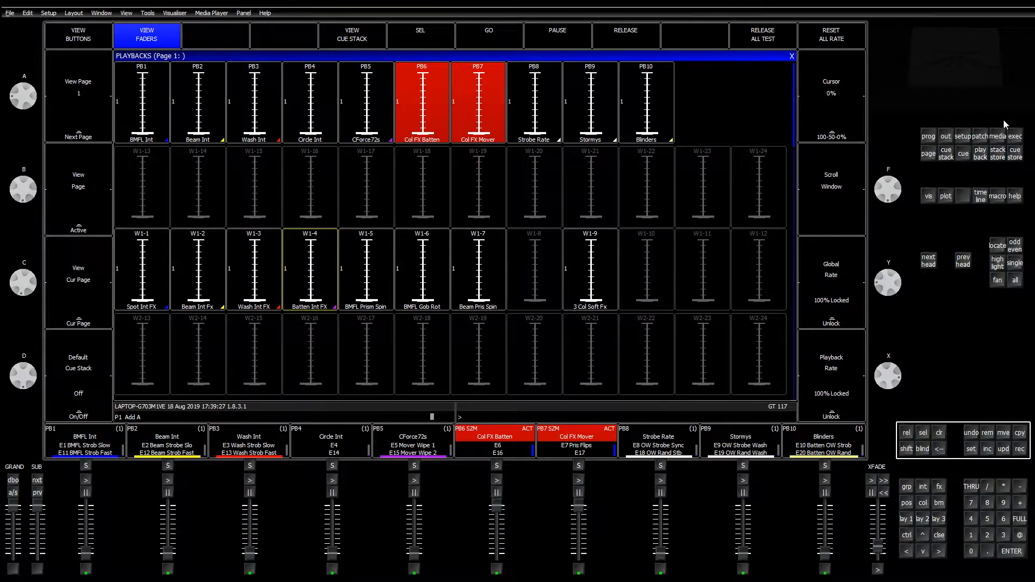
Move the Wash Int FX cue stack from CS1984 to CS1991, beside the Spot Int FX cue stack
{"action": "left_click", "coordinate": [1002, 155]}
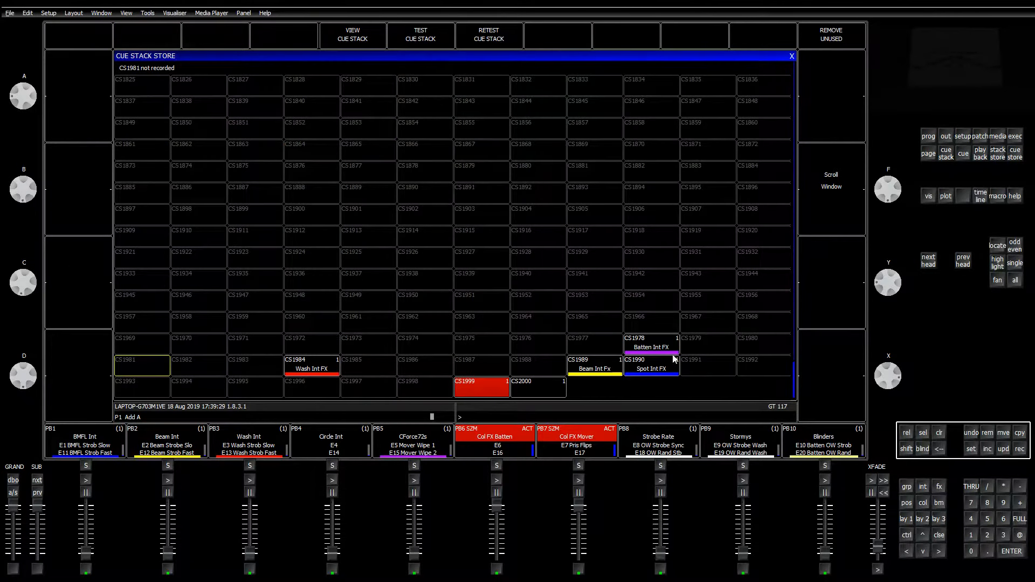
{"action": "left_click", "coordinate": [1003, 432]}
{"action": "left_click", "coordinate": [319, 371]}
{"action": "left_click", "coordinate": [776, 373]}
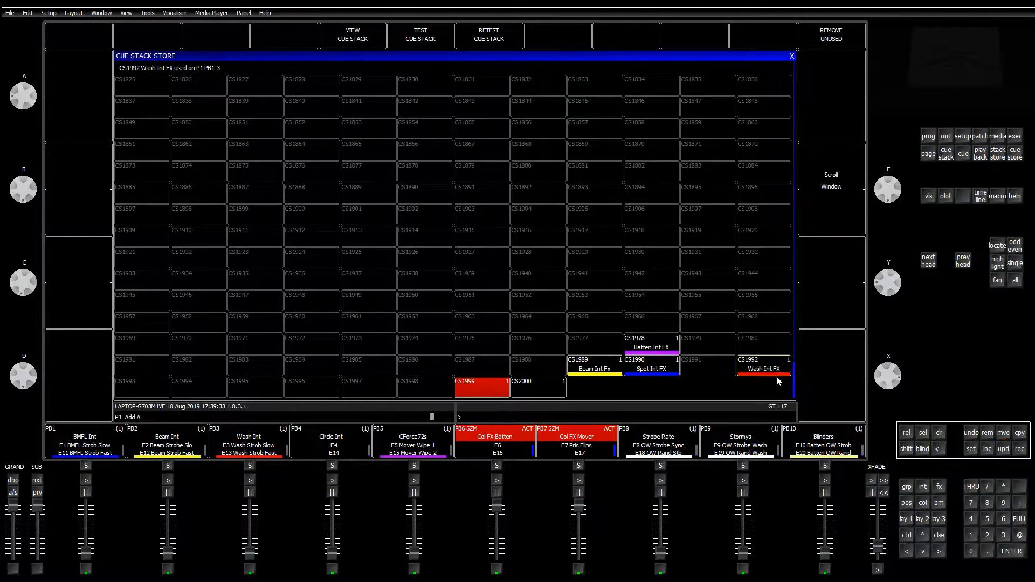
{"action": "left_click", "coordinate": [1004, 432]}
{"action": "left_click", "coordinate": [772, 369]}
{"action": "left_click", "coordinate": [707, 364]}
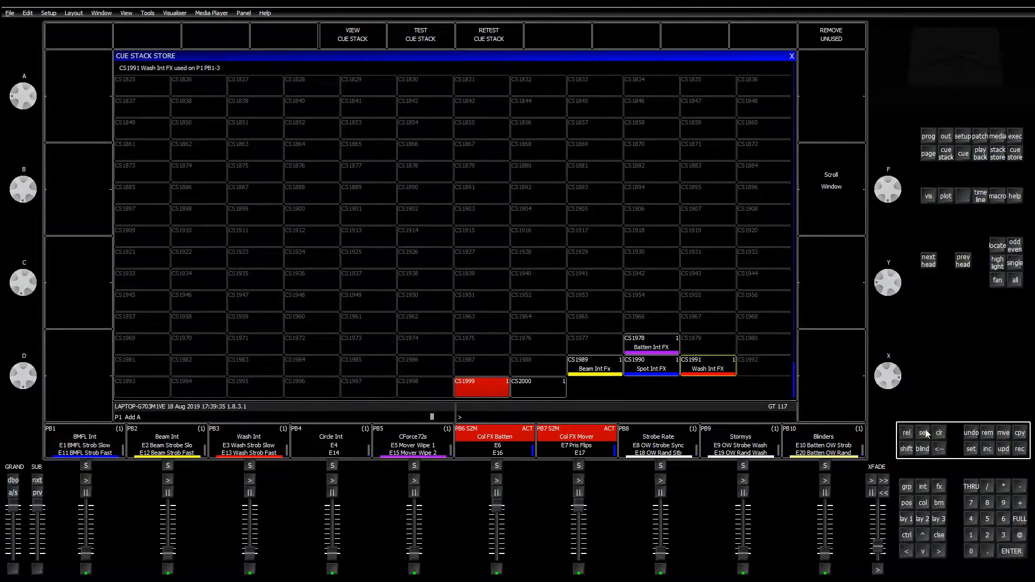
Move the Spot Int FX cue stack to CS1974 and the Beam Int Fx cue stack to CS1975
{"action": "left_click", "coordinate": [1004, 432]}
{"action": "left_click", "coordinate": [641, 371]}
{"action": "left_click", "coordinate": [425, 347]}
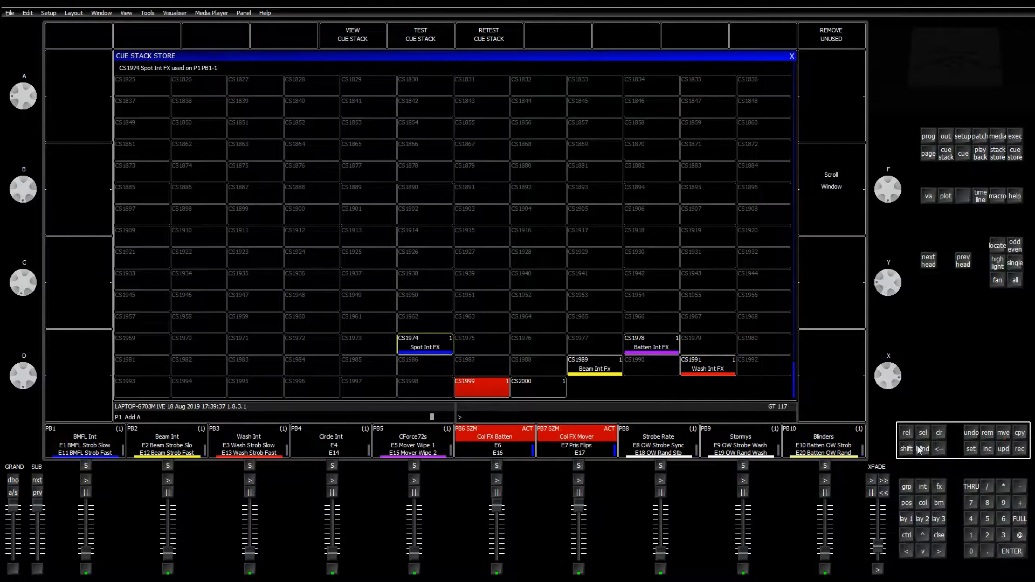
{"action": "left_click", "coordinate": [1004, 432]}
{"action": "left_click", "coordinate": [593, 366]}
{"action": "left_click", "coordinate": [501, 351]}
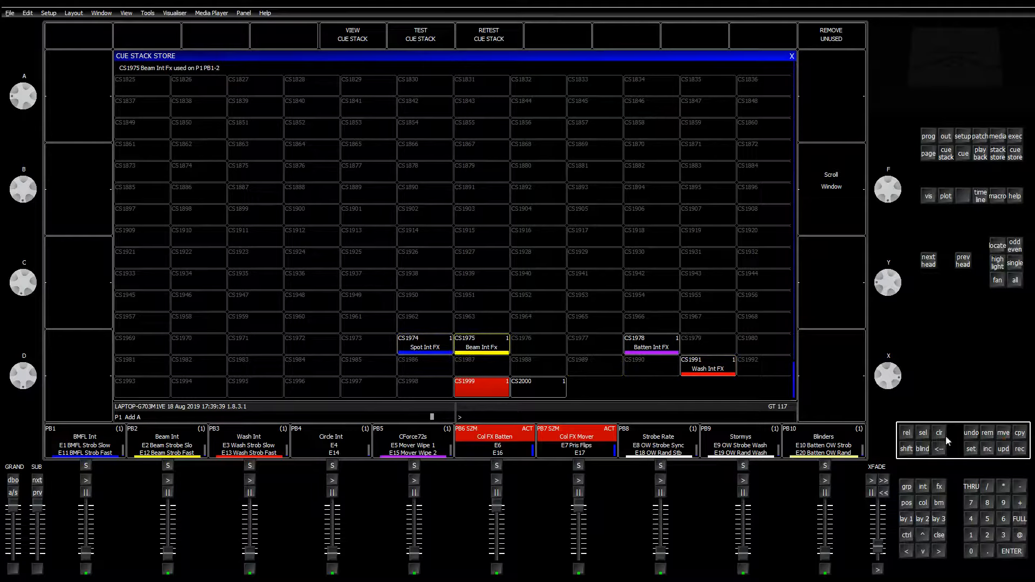
Move the Wash Int FX cue stack to CS1976 and the Batten Int FX cue stack to CS1977
{"action": "left_click", "coordinate": [1003, 433]}
{"action": "left_click", "coordinate": [695, 369]}
{"action": "left_click", "coordinate": [558, 351]}
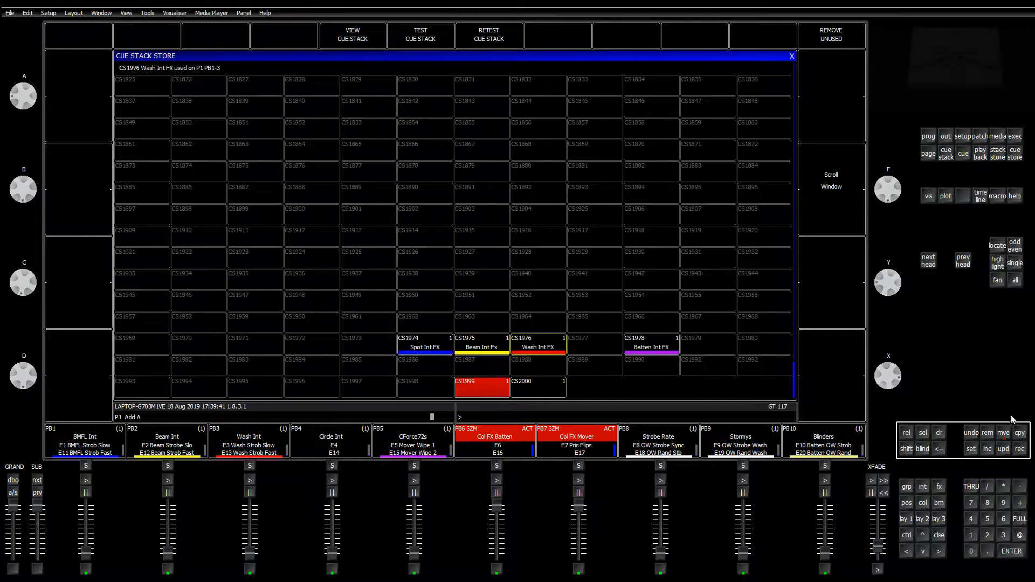
{"action": "left_click", "coordinate": [1003, 432]}
{"action": "left_click", "coordinate": [659, 349]}
{"action": "left_click", "coordinate": [593, 349]}
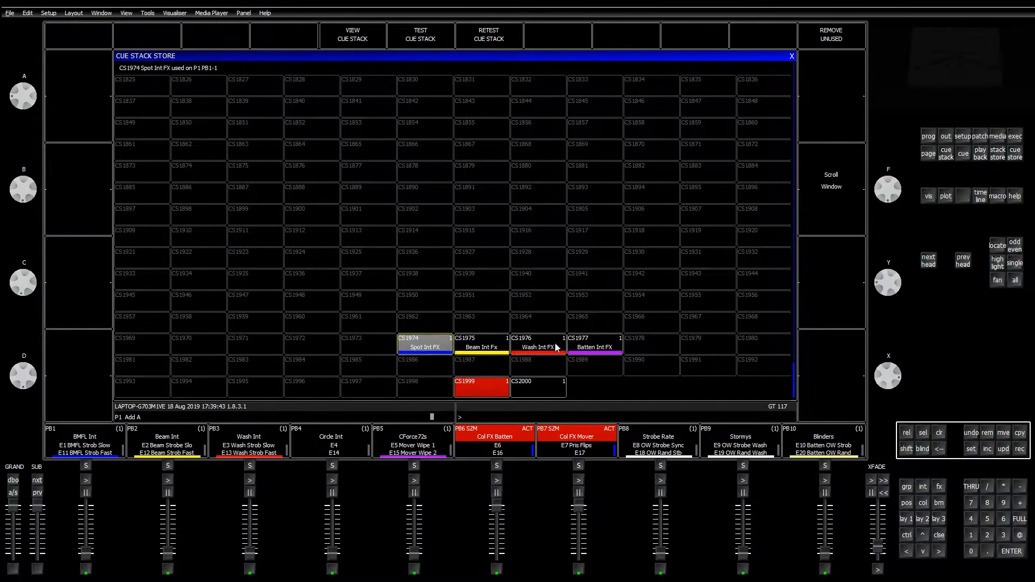
Move the block of four Int FX cue stacks from CS1974 through CS1977 to start at CS42
{"action": "left_click", "coordinate": [1003, 433]}
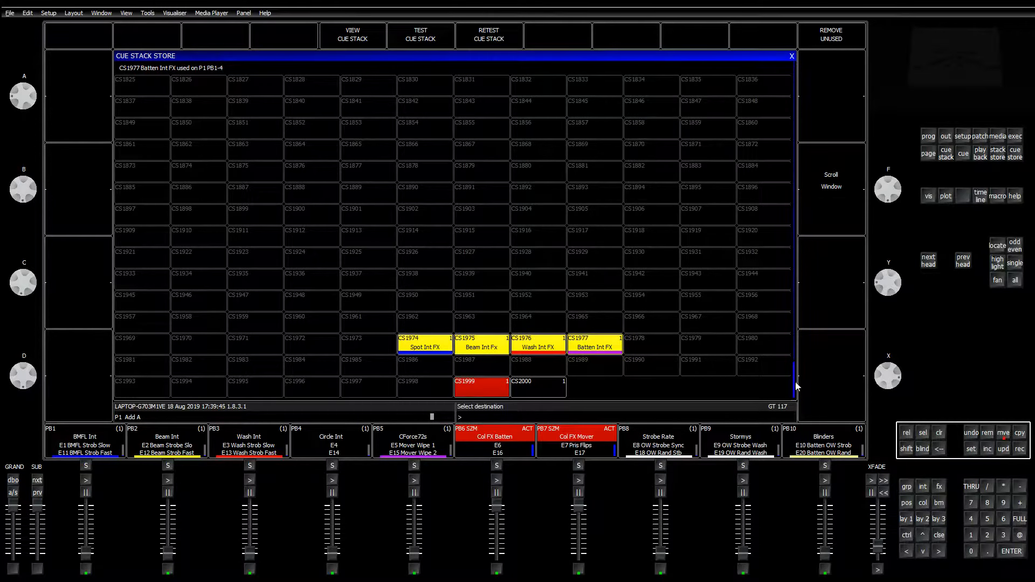
{"action": "left_click_drag", "start_coordinate": [795, 382], "coordinate": [789, 77]}
{"action": "scroll", "coordinate": [770, 167], "scroll_direction": "up", "scroll_amount": 5}
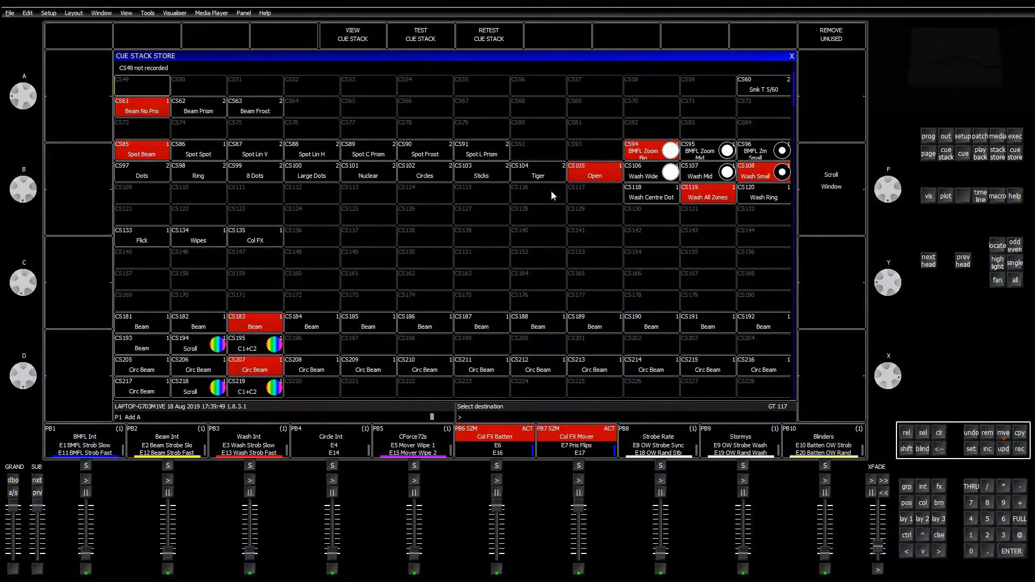
{"action": "scroll", "coordinate": [549, 228], "scroll_direction": "up", "scroll_amount": 2}
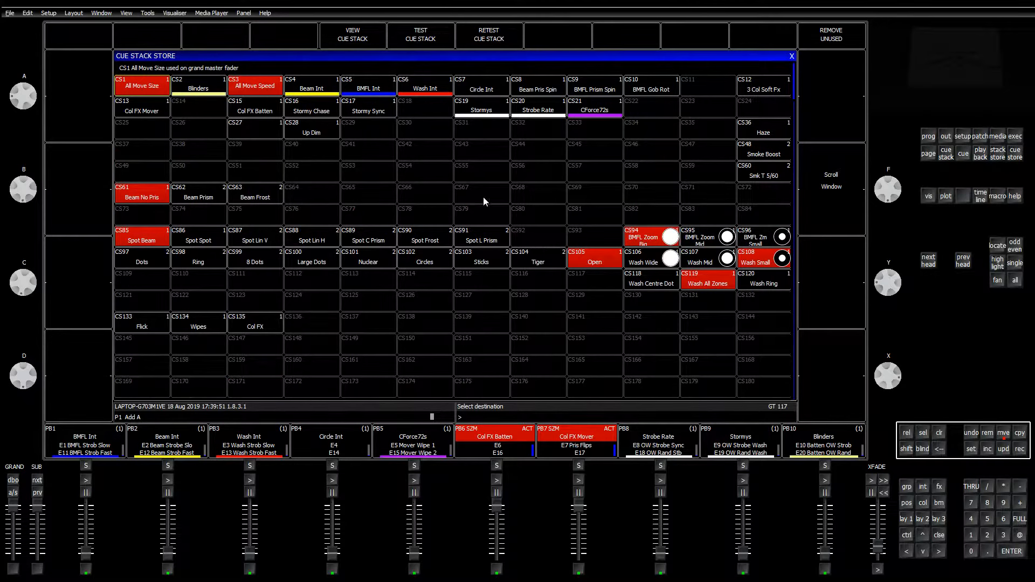
{"action": "left_click", "coordinate": [407, 154]}
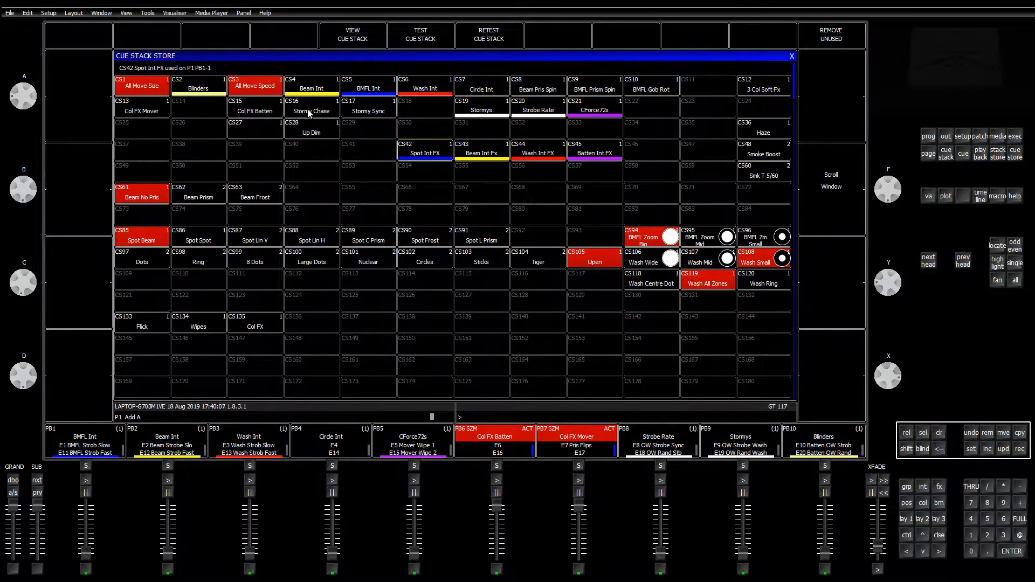
Remove the Stormy Chase and Stormy Sync cue stacks at CS16 and CS17, and remove all unused cue stacks
{"action": "left_click_drag", "start_coordinate": [309, 112], "coordinate": [378, 111]}
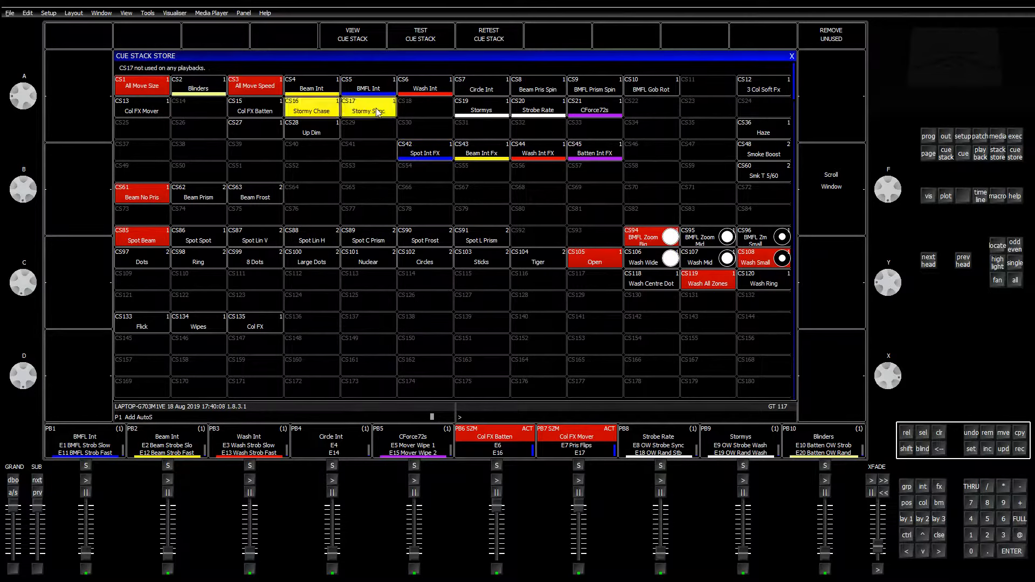
{"action": "left_click", "coordinate": [988, 436]}
{"action": "left_click", "coordinate": [395, 162]}
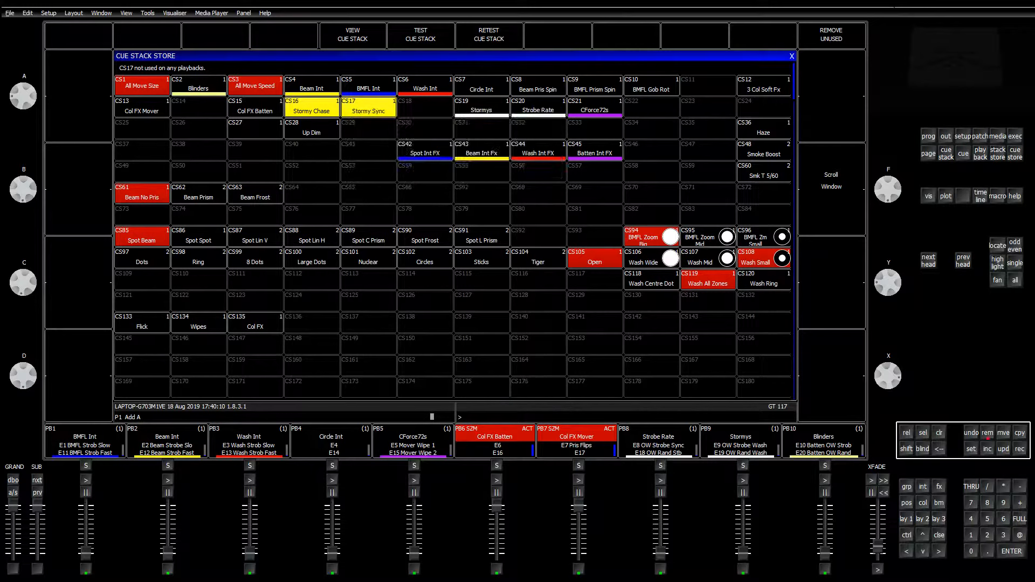
{"action": "left_click", "coordinate": [825, 39]}
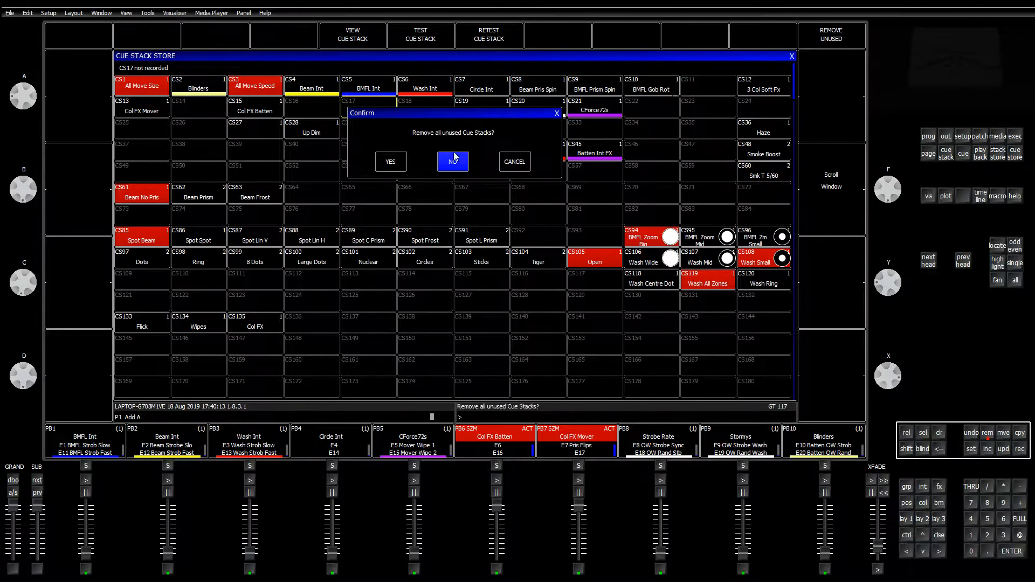
{"action": "left_click", "coordinate": [395, 162]}
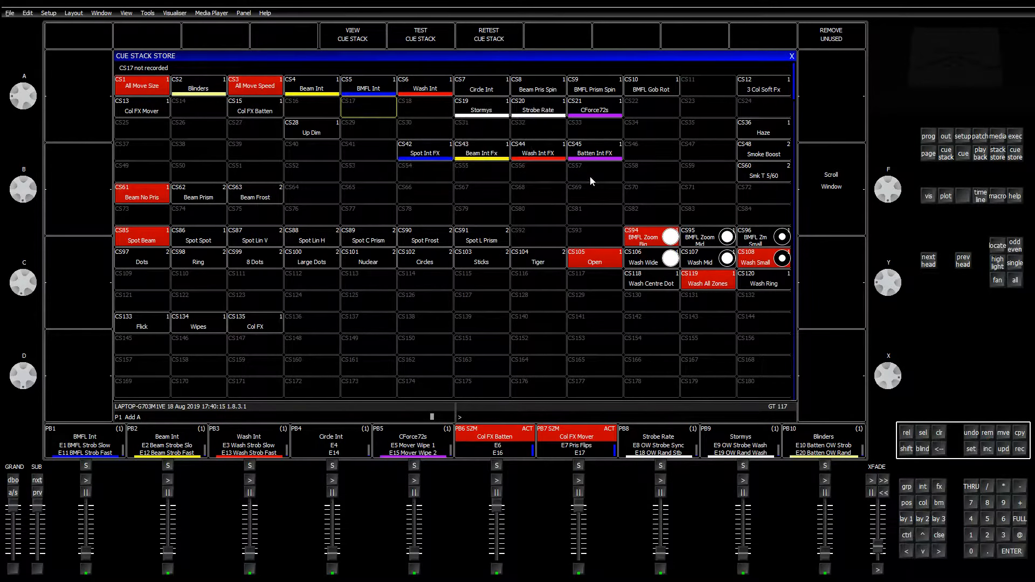
Move the Up Dim cue stack from CS28 to CS164
{"action": "left_click", "coordinate": [1003, 432]}
{"action": "left_click", "coordinate": [308, 132]}
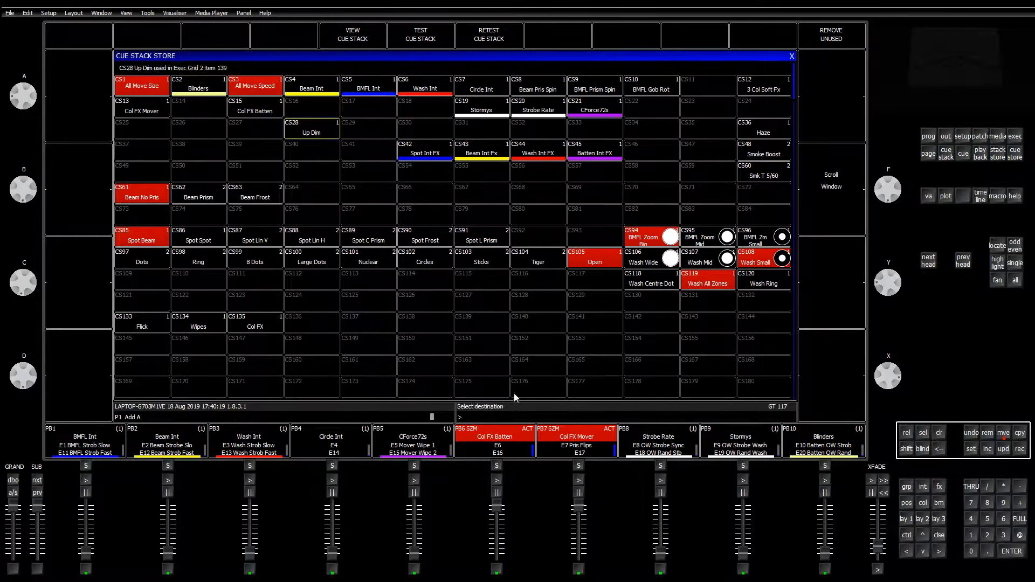
{"action": "left_click", "coordinate": [526, 373]}
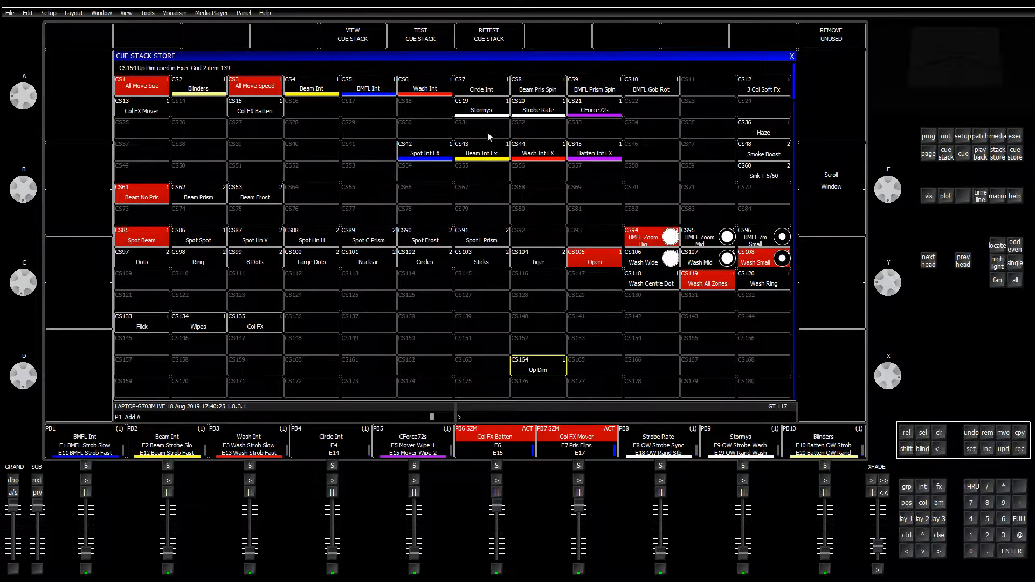
Move the Haze cue stack from CS36 down the last column to CS144
{"action": "left_click_drag", "start_coordinate": [462, 114], "coordinate": [590, 160]}
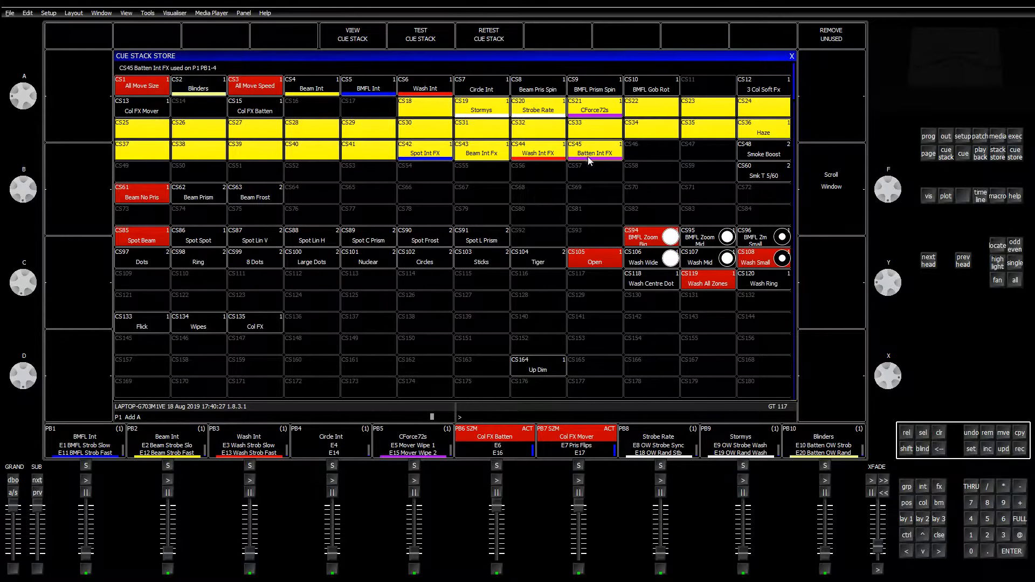
{"action": "left_click_drag", "start_coordinate": [758, 135], "coordinate": [762, 174]}
{"action": "left_click", "coordinate": [1004, 433]}
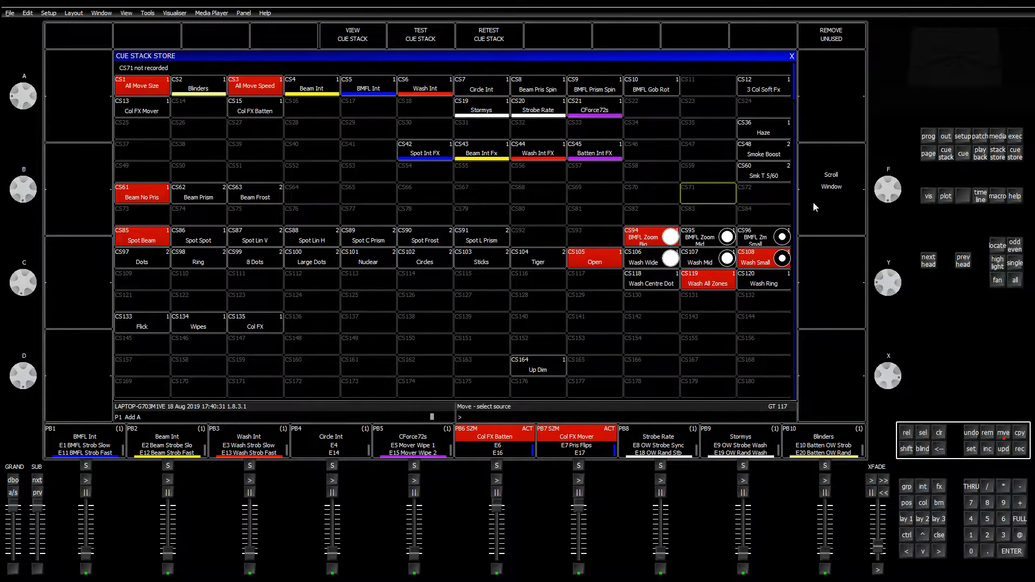
{"action": "left_click", "coordinate": [774, 135]}
{"action": "left_click", "coordinate": [761, 327]}
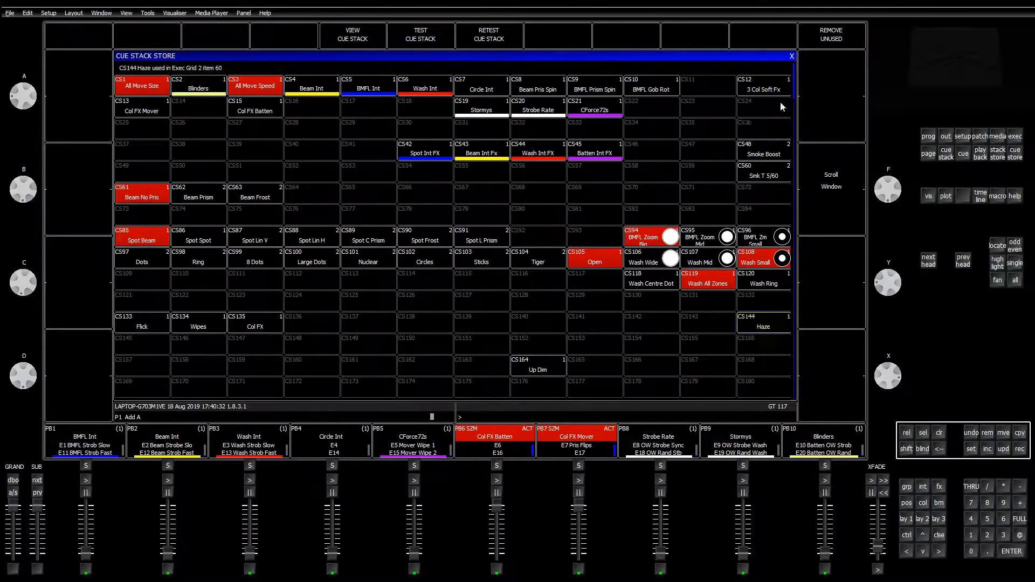
Move the Smoke Boost cue stack to CS156 and the Smk T 5/60 cue stack to CS168, below Haze
{"action": "left_click", "coordinate": [1004, 433]}
{"action": "left_click", "coordinate": [770, 160]}
{"action": "left_click", "coordinate": [791, 353]}
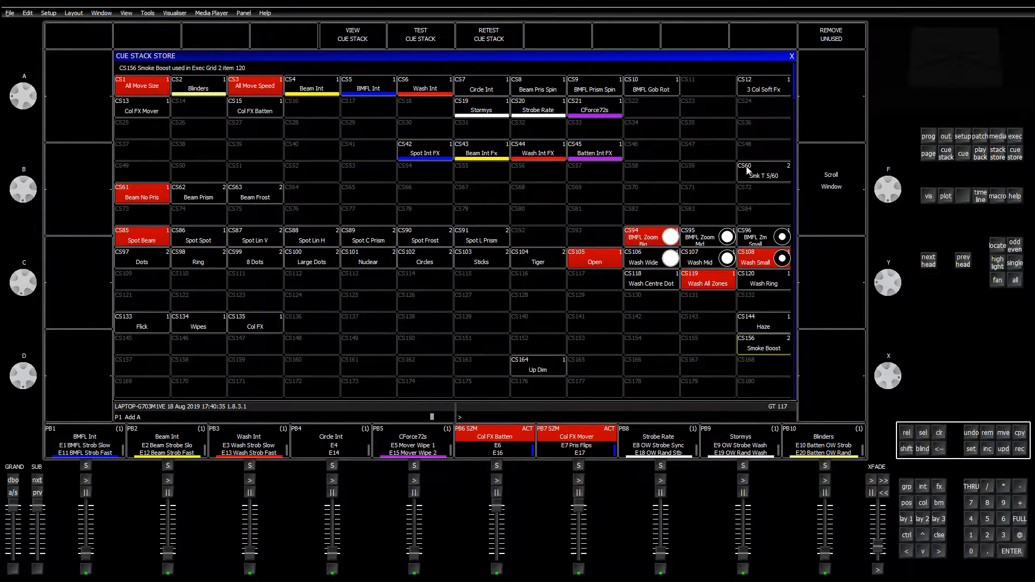
{"action": "left_click", "coordinate": [1004, 433]}
{"action": "left_click", "coordinate": [763, 177]}
{"action": "left_click", "coordinate": [759, 372]}
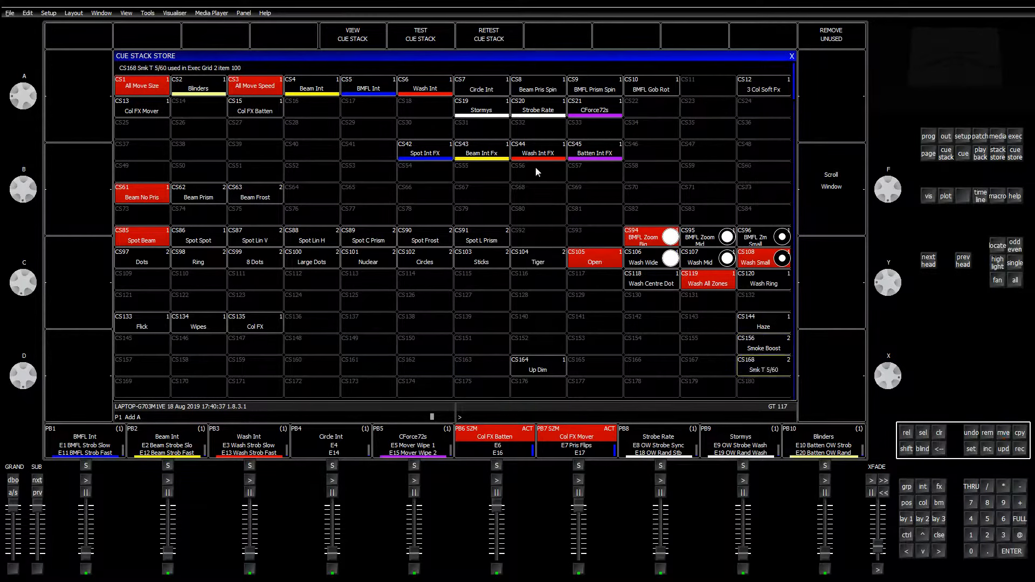
Move the four Int FX cue stacks from CS42 through CS45 to start at CS37
{"action": "scroll", "coordinate": [477, 174], "scroll_direction": "up", "scroll_amount": 13}
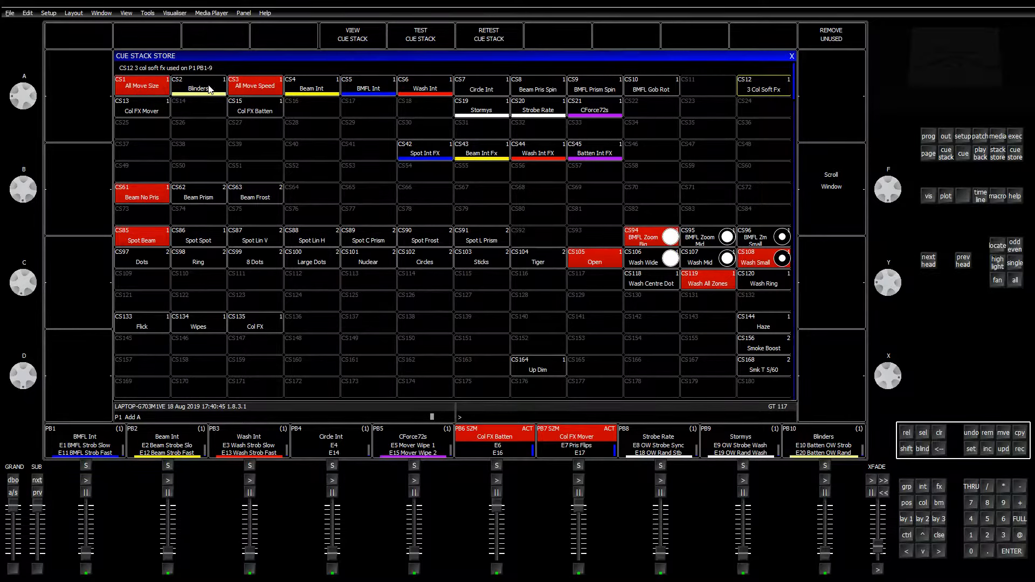
{"action": "left_click", "coordinate": [1004, 432]}
{"action": "left_click_drag", "start_coordinate": [439, 156], "coordinate": [585, 151]}
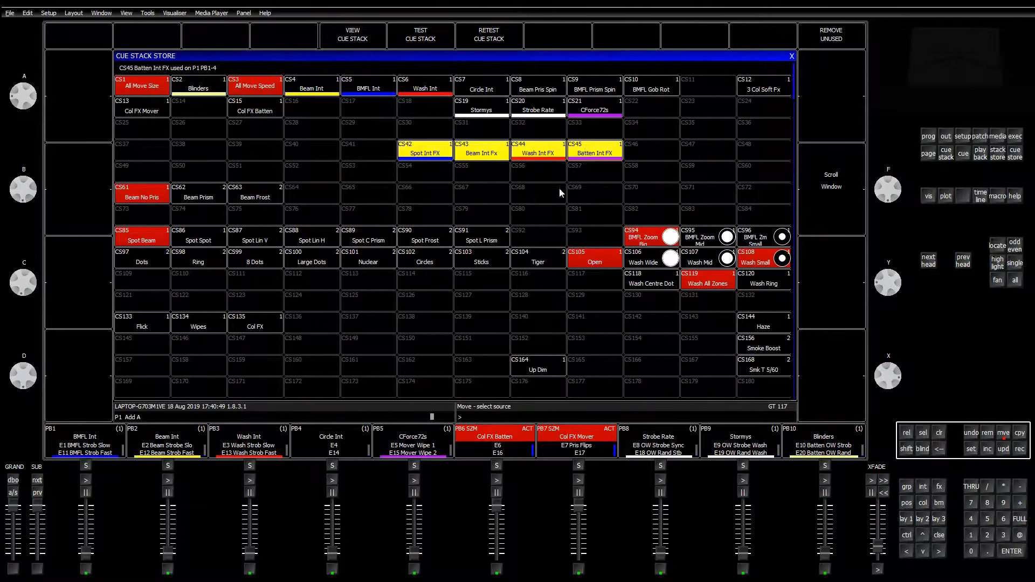
{"action": "left_click", "coordinate": [1004, 432]}
{"action": "left_click", "coordinate": [140, 155]}
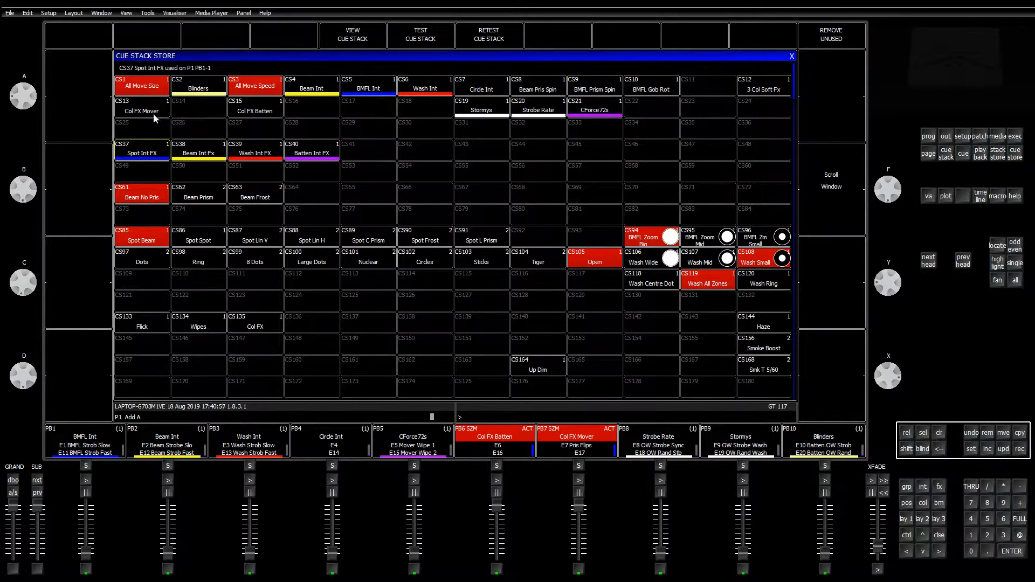
Move the Stormys, Strobe Rate and CForce72s cue stacks from CS19 through CS21 to start at CS33
{"action": "left_click", "coordinate": [1004, 432]}
{"action": "left_click_drag", "start_coordinate": [491, 112], "coordinate": [598, 113]}
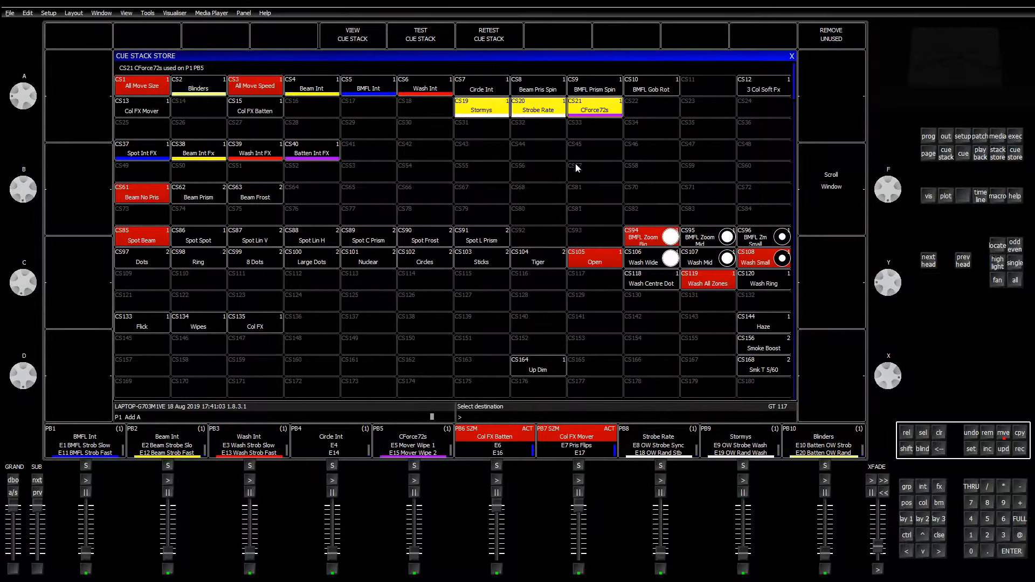
{"action": "left_click", "coordinate": [584, 134]}
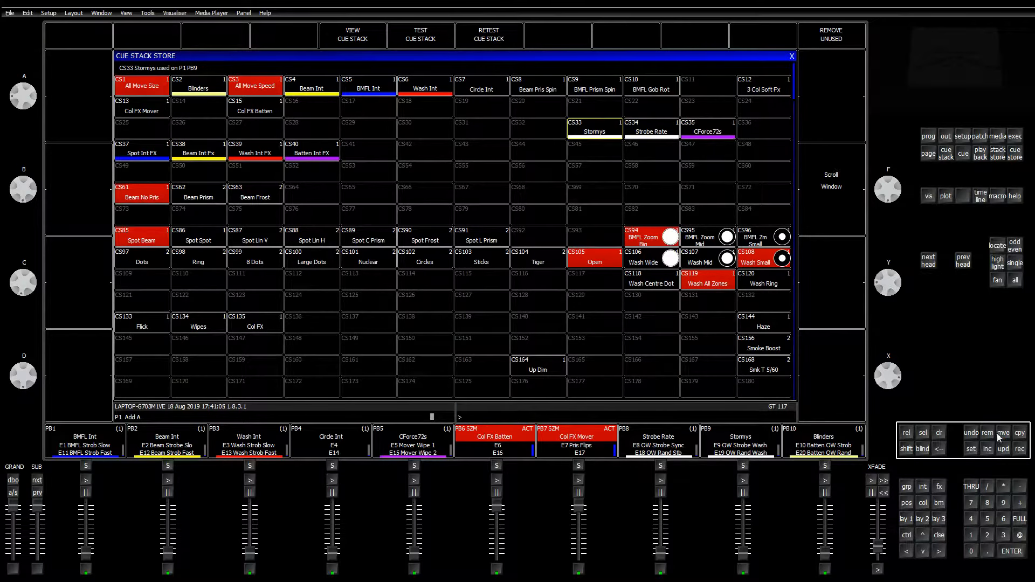
Move the CForce72s cue stack to CS29 and the Strobe Rate cue stack to CS32, just before Stormys
{"action": "left_click", "coordinate": [1004, 432]}
{"action": "left_click", "coordinate": [706, 135]}
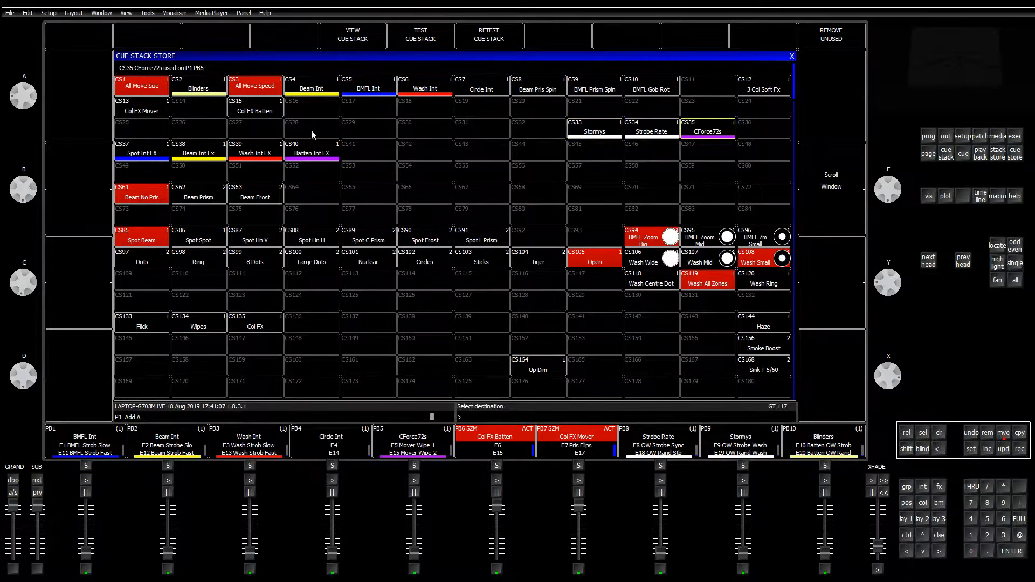
{"action": "left_click", "coordinate": [356, 131]}
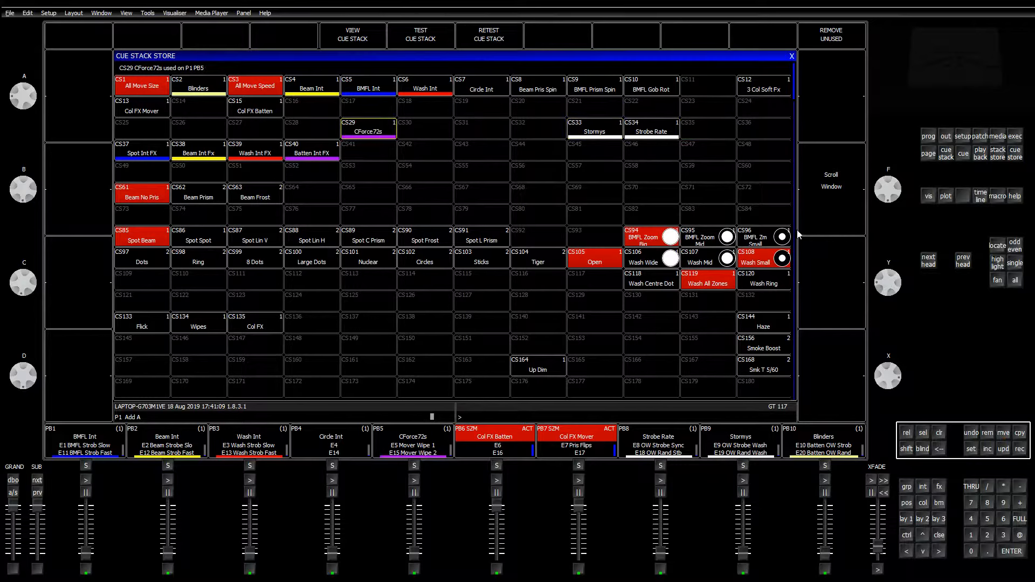
{"action": "left_click", "coordinate": [1007, 435]}
{"action": "left_click", "coordinate": [660, 134]}
{"action": "left_click", "coordinate": [550, 134]}
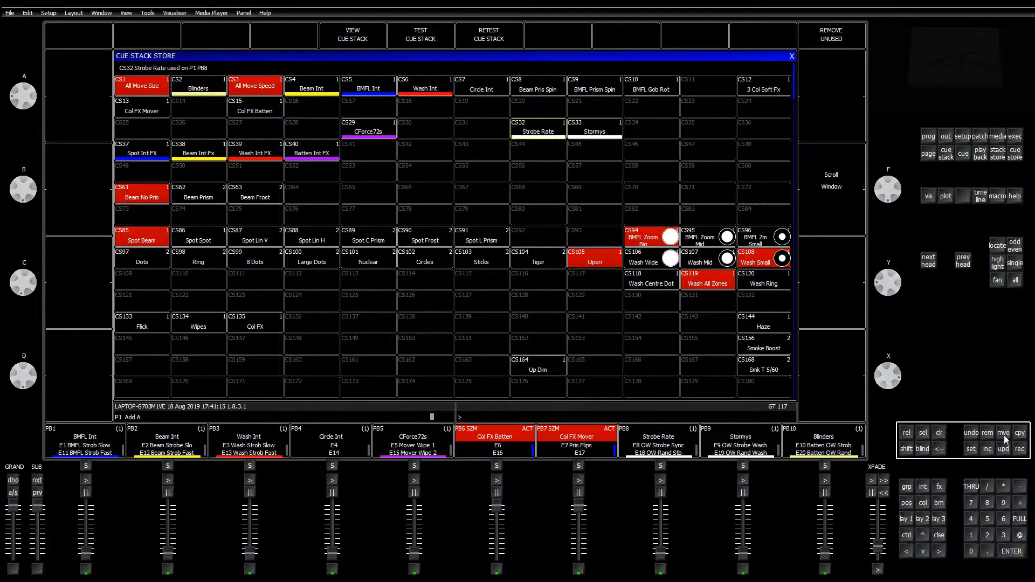
Move the Blinders cue stack to CS34 and the Beam Pris Spin, BMFL Prism Spin and BMFL Gob Rot stacks to start at CS41
{"action": "left_click", "coordinate": [211, 91]}
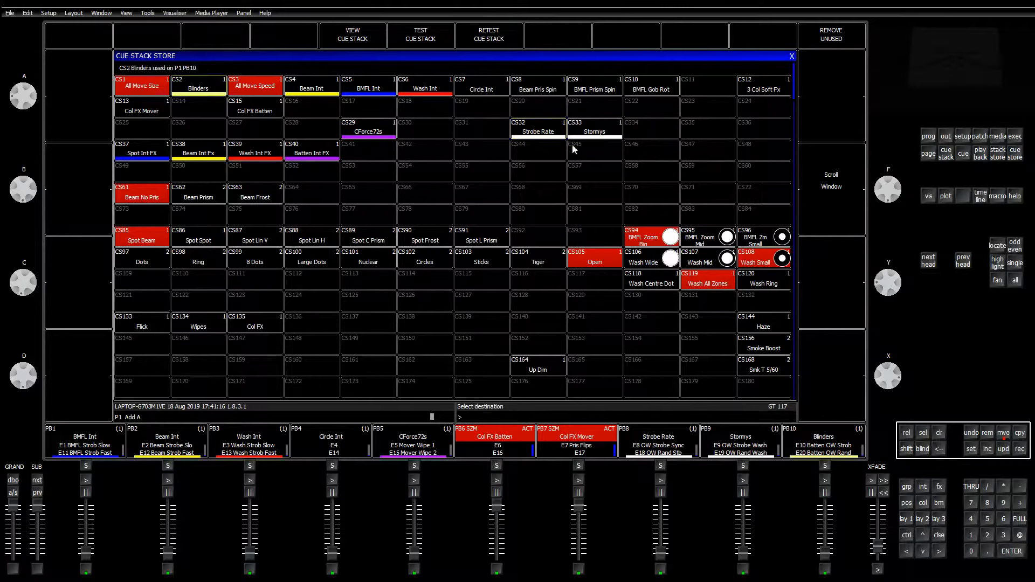
{"action": "left_click", "coordinate": [641, 131]}
{"action": "left_click", "coordinate": [1003, 434]}
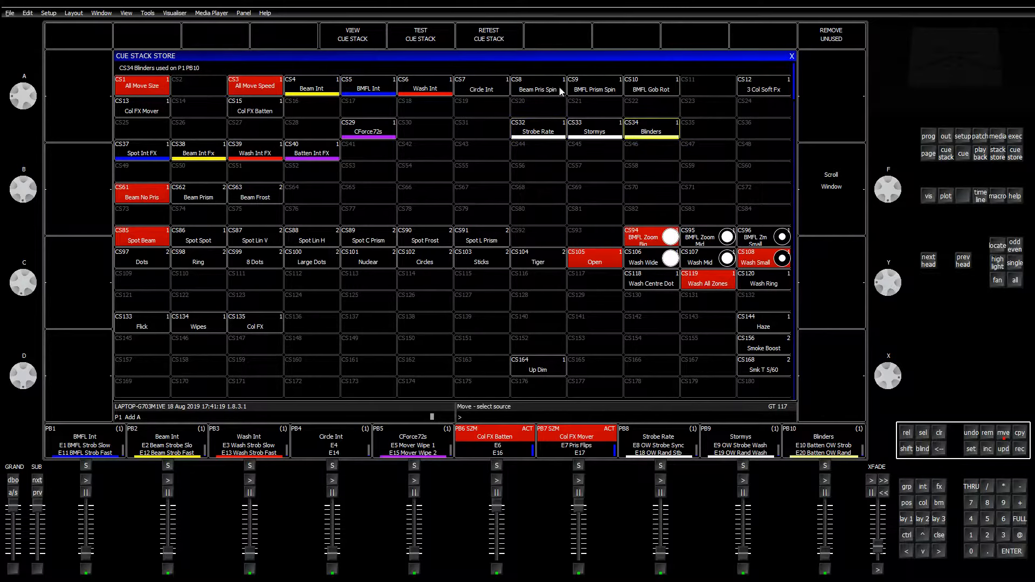
{"action": "left_click_drag", "start_coordinate": [530, 89], "coordinate": [651, 86]}
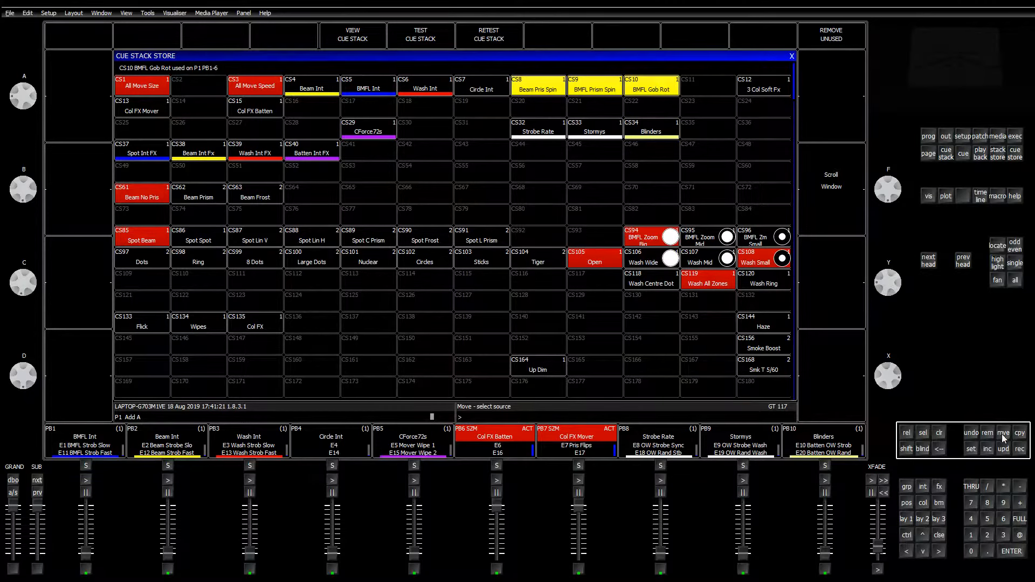
{"action": "left_click", "coordinate": [367, 154]}
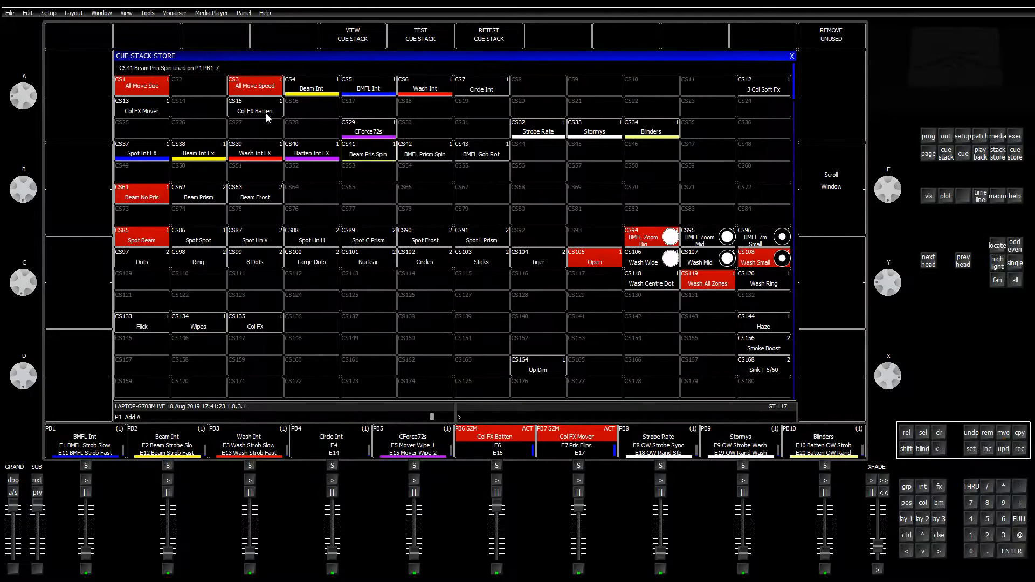
Release the active colour FX playbacks, then move the Col FX Batten cue stack to CS31 and Col FX Mover to CS30
{"action": "left_click", "coordinate": [1003, 433]}
{"action": "left_click", "coordinate": [260, 112]}
{"action": "left_click", "coordinate": [481, 133]}
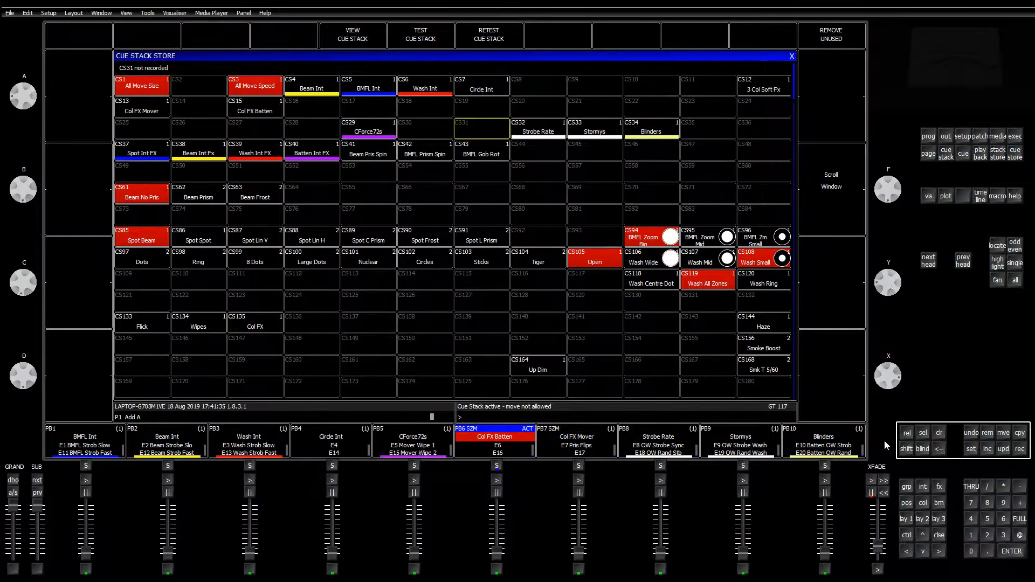
{"action": "left_click_drag", "start_coordinate": [254, 109], "coordinate": [495, 142]}
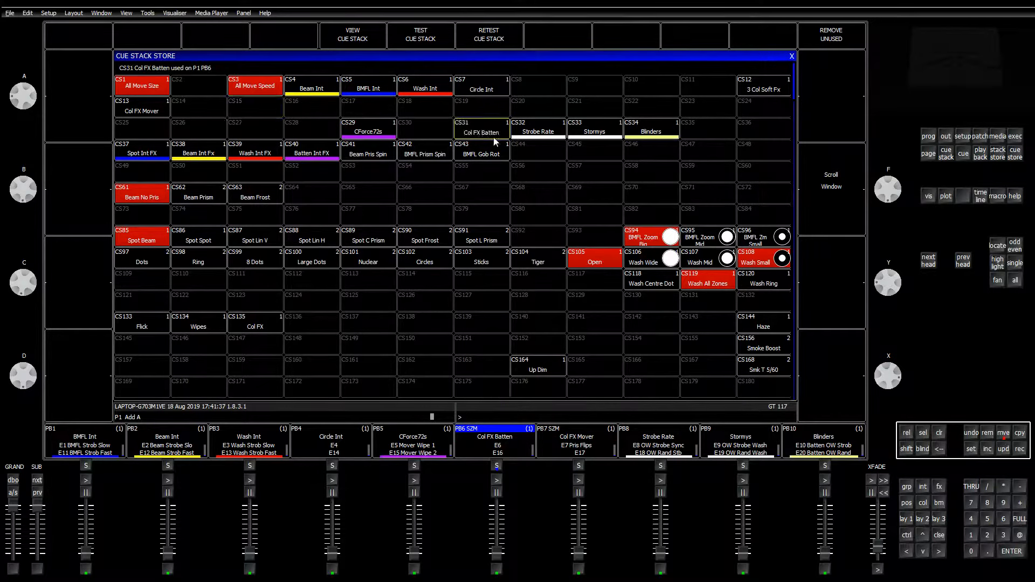
{"action": "left_click", "coordinate": [1003, 432]}
{"action": "left_click", "coordinate": [135, 111]}
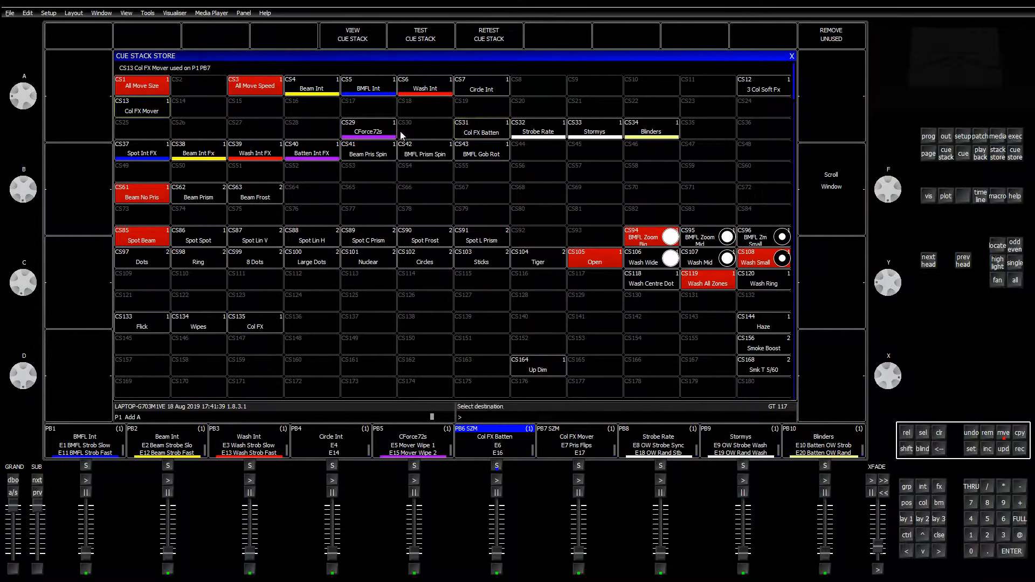
{"action": "left_click", "coordinate": [401, 135]}
Move the Beam Int, BMFL Int, Wash Int and Circle Int cue stacks to start at CS25, ahead of CForce72s
{"action": "left_click_drag", "start_coordinate": [311, 92], "coordinate": [477, 90]}
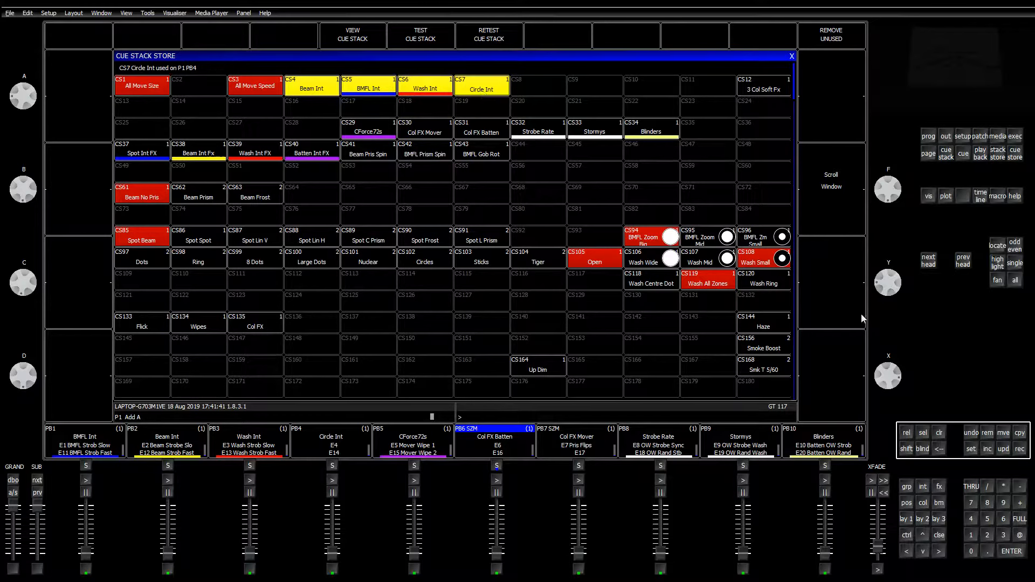
{"action": "left_click", "coordinate": [1003, 433]}
{"action": "left_click", "coordinate": [139, 135]}
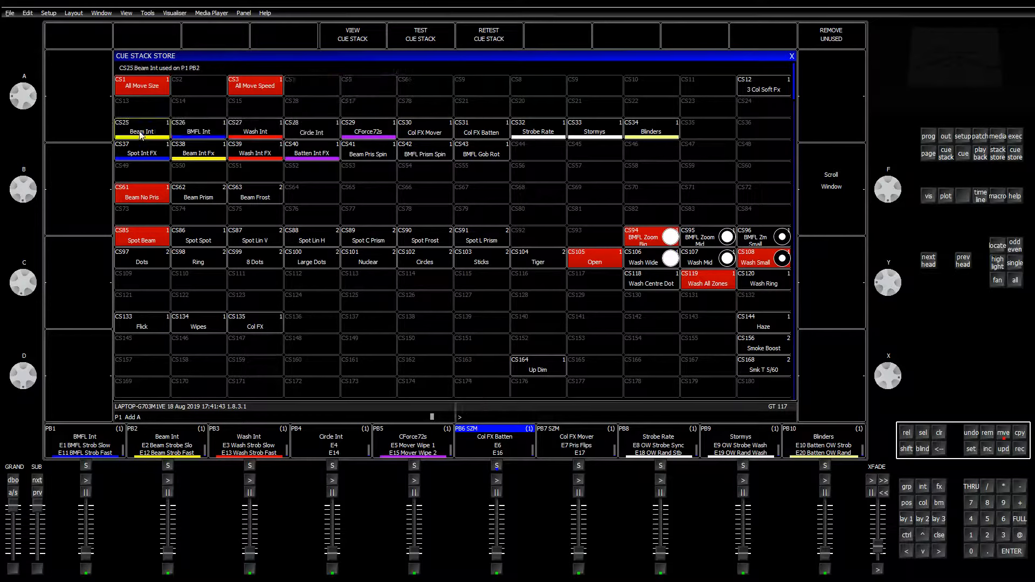
Move the block of cue stacks from CS25 through CS46 up one row to start at CS13
{"action": "left_click_drag", "start_coordinate": [139, 134], "coordinate": [650, 155]}
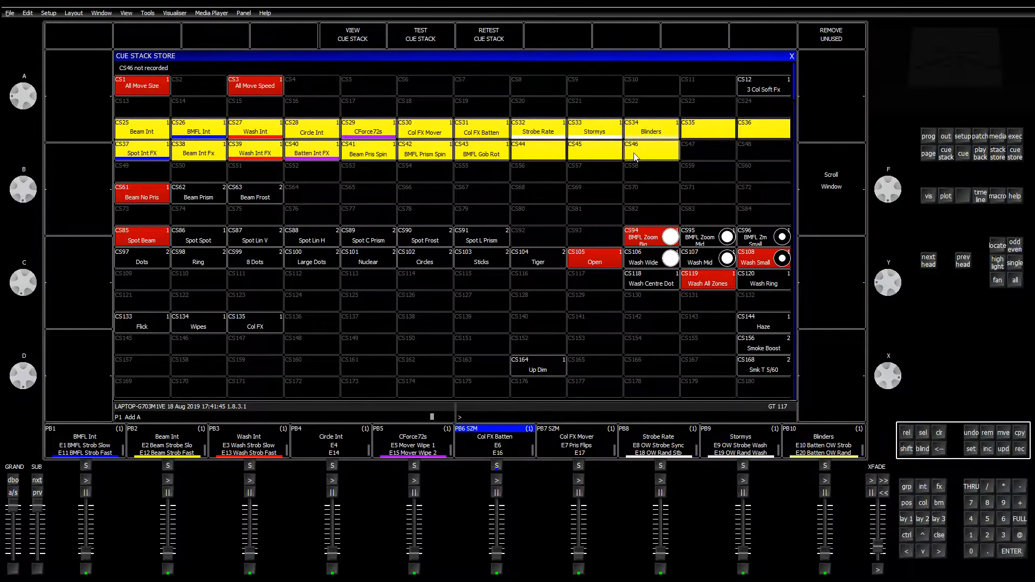
{"action": "left_click", "coordinate": [1003, 432]}
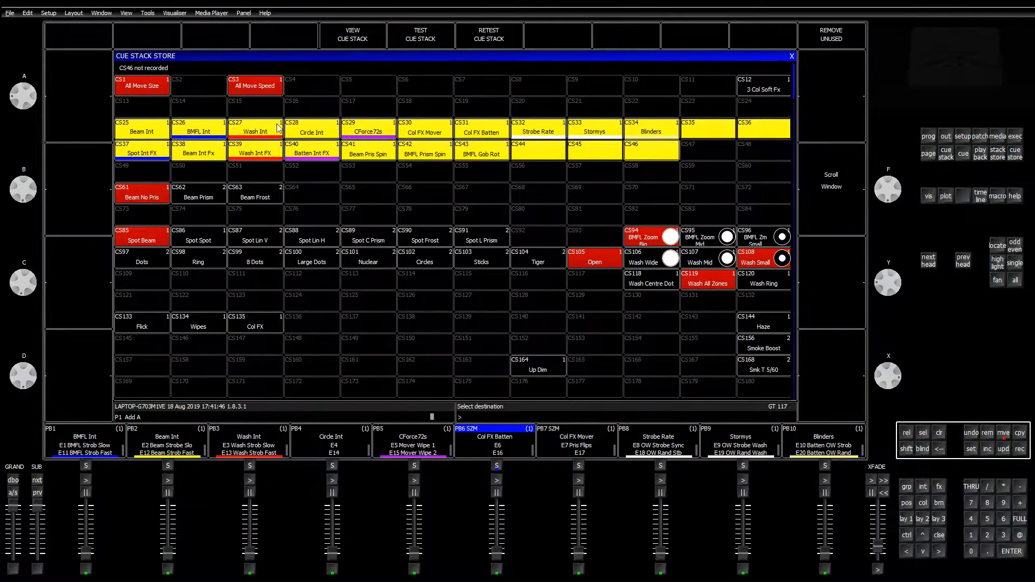
{"action": "left_click", "coordinate": [159, 112]}
{"action": "left_click", "coordinate": [481, 172]}
Move the 3 Col Soft Fx cue stack from the first row to CS33
{"action": "left_click", "coordinate": [1003, 432]}
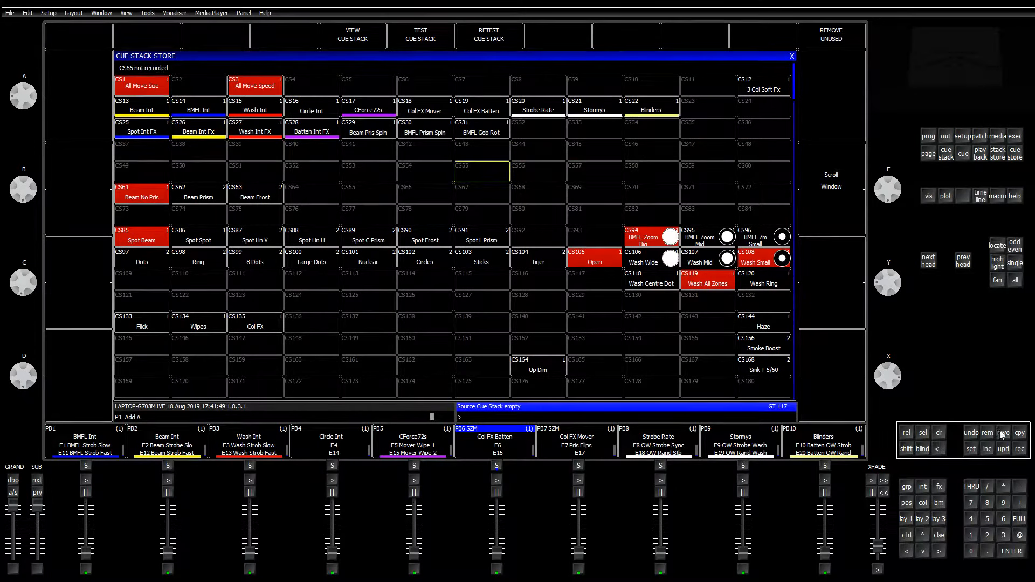
{"action": "left_click", "coordinate": [760, 92]}
{"action": "left_click", "coordinate": [590, 127]}
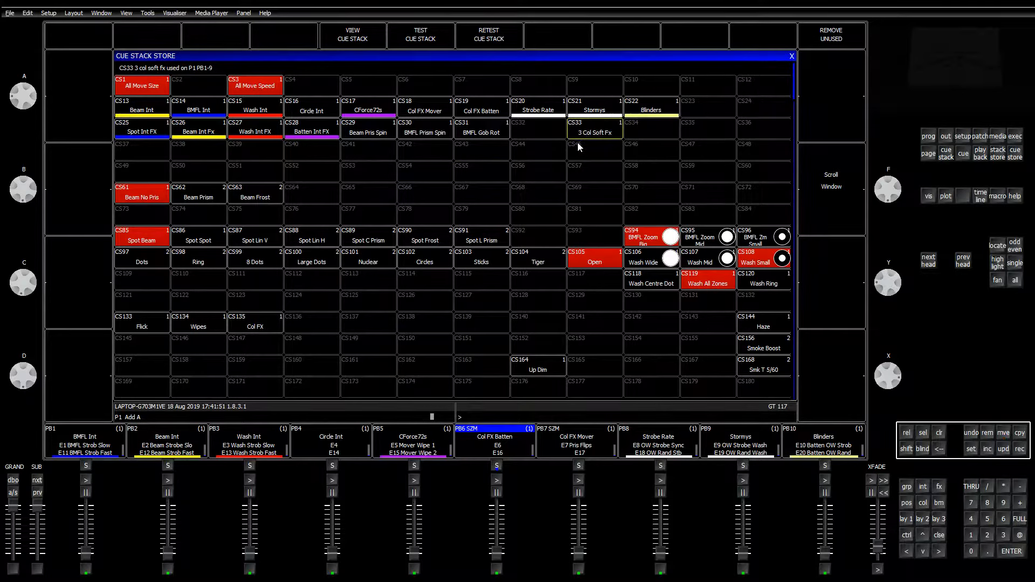
{"action": "left_click", "coordinate": [536, 167]}
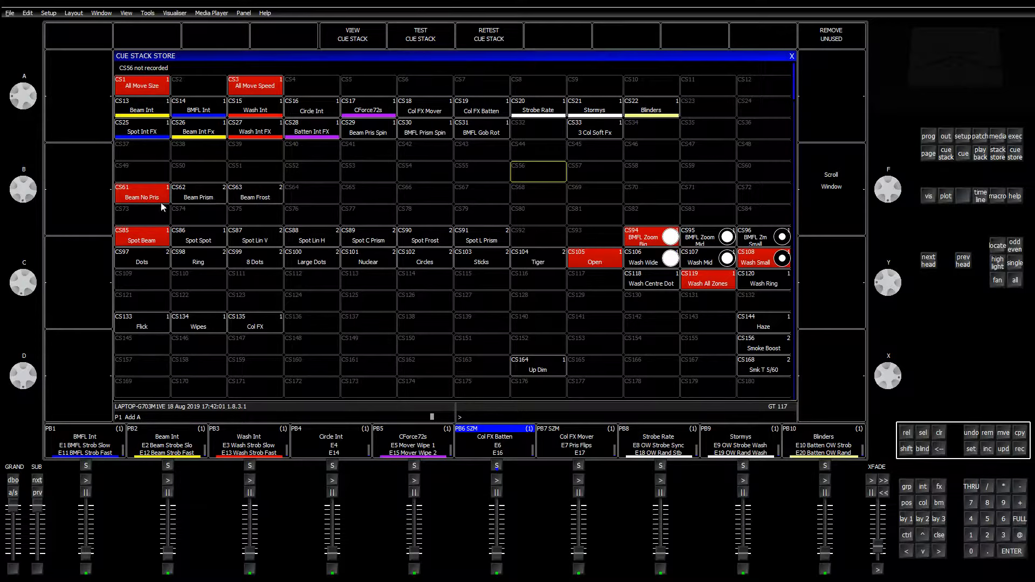
{"action": "left_click", "coordinate": [350, 181]}
{"action": "mouse_move", "coordinate": [795, 86]}
{"action": "left_mouse_down"}
{"action": "mouse_move", "coordinate": [793, 403]}
{"action": "mouse_move", "coordinate": [795, 70]}
{"action": "left_mouse_up"}
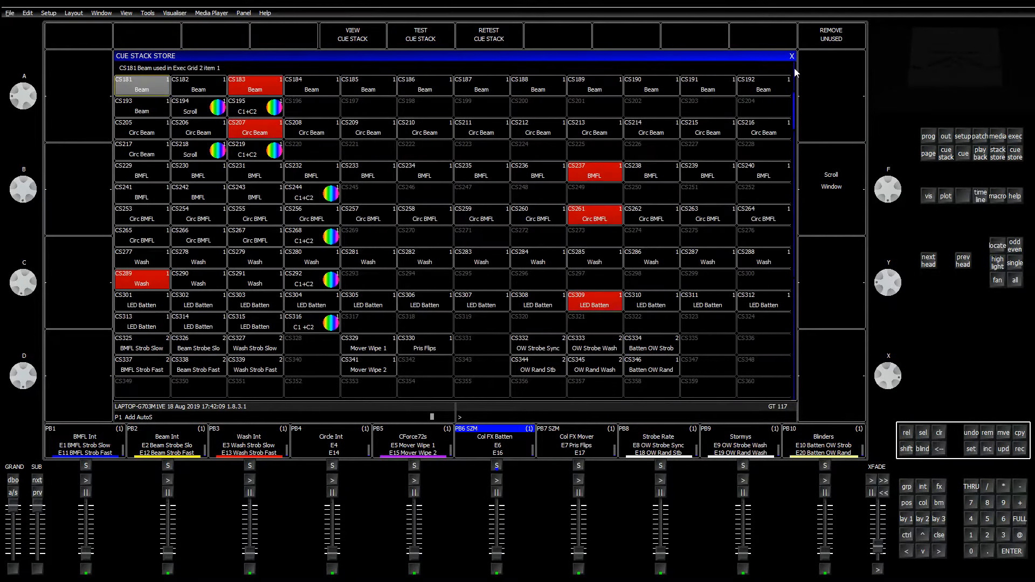
{"action": "scroll", "coordinate": [694, 171], "scroll_direction": "up", "scroll_amount": 2}
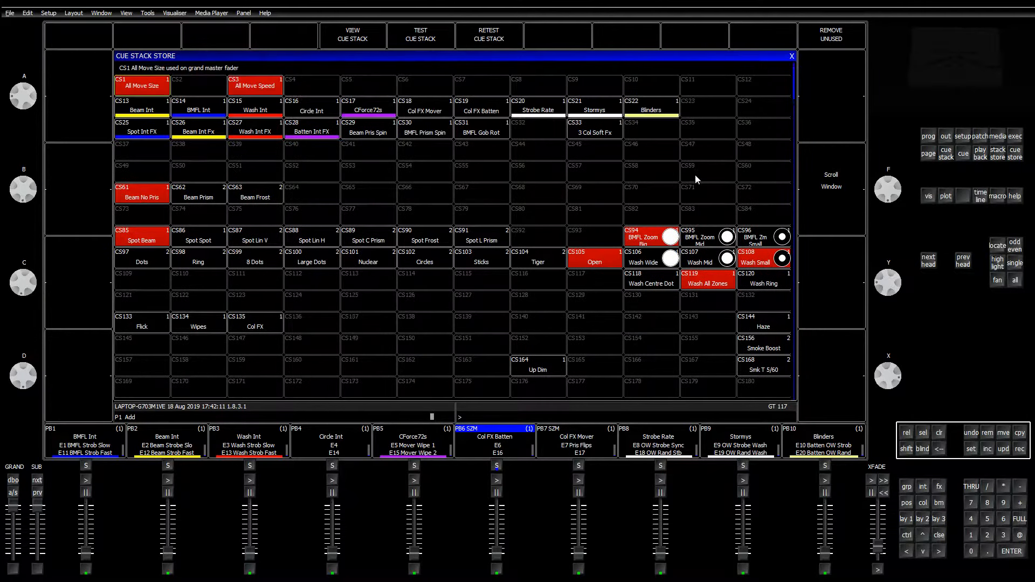
Save the show under its current name, overwriting the existing circle truss stage file
{"action": "left_click", "coordinate": [965, 135]}
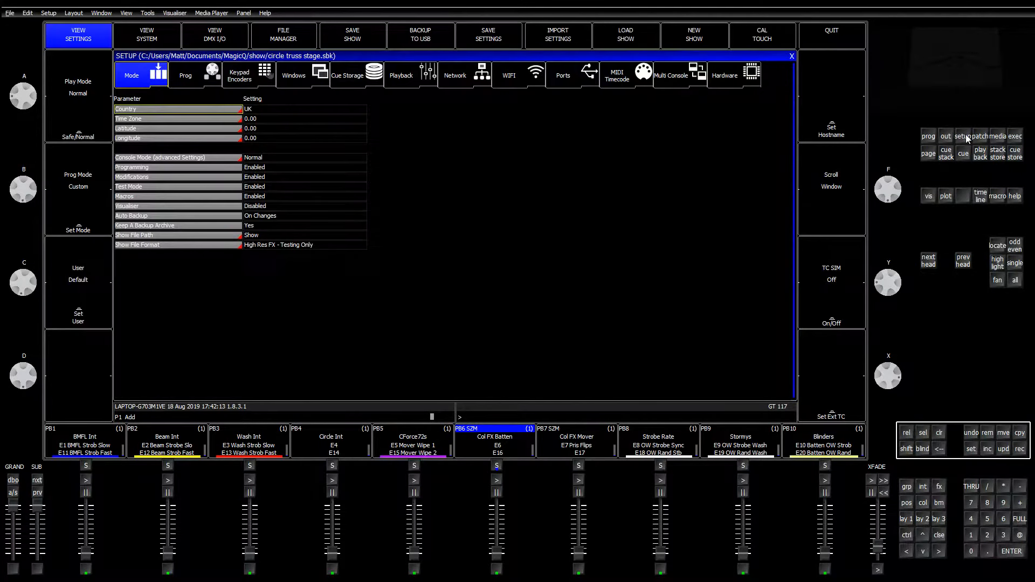
{"action": "left_click", "coordinate": [356, 39]}
{"action": "left_click", "coordinate": [651, 202]}
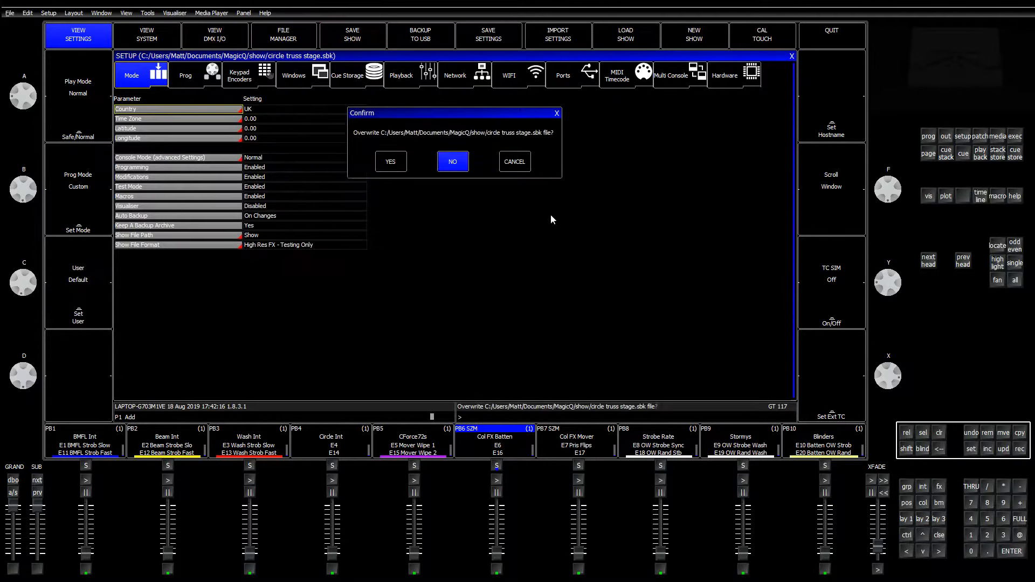
{"action": "left_click", "coordinate": [389, 163]}
Clear the programmer and add a Dim Chase FX with Dup elements to the Blinders LR group, using segments of 2's and 24% crossfade
{"action": "left_click", "coordinate": [902, 520]}
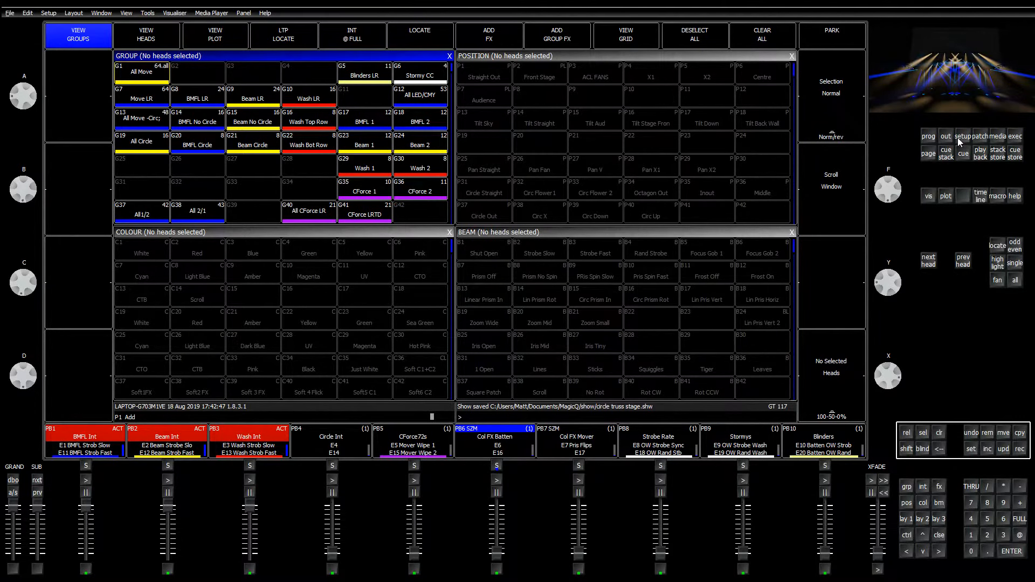
{"action": "left_click", "coordinate": [979, 153]}
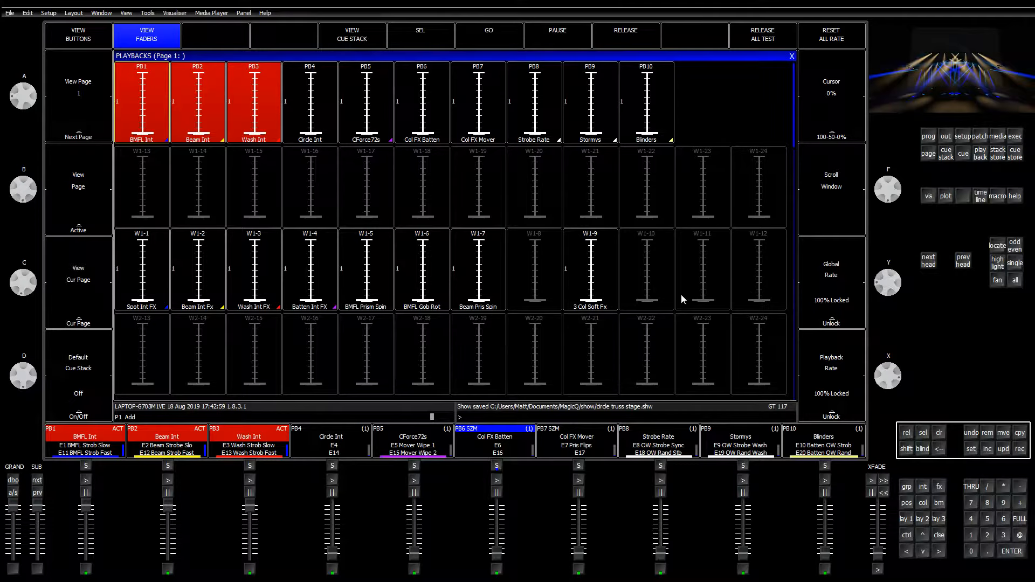
{"action": "left_click", "coordinate": [943, 434]}
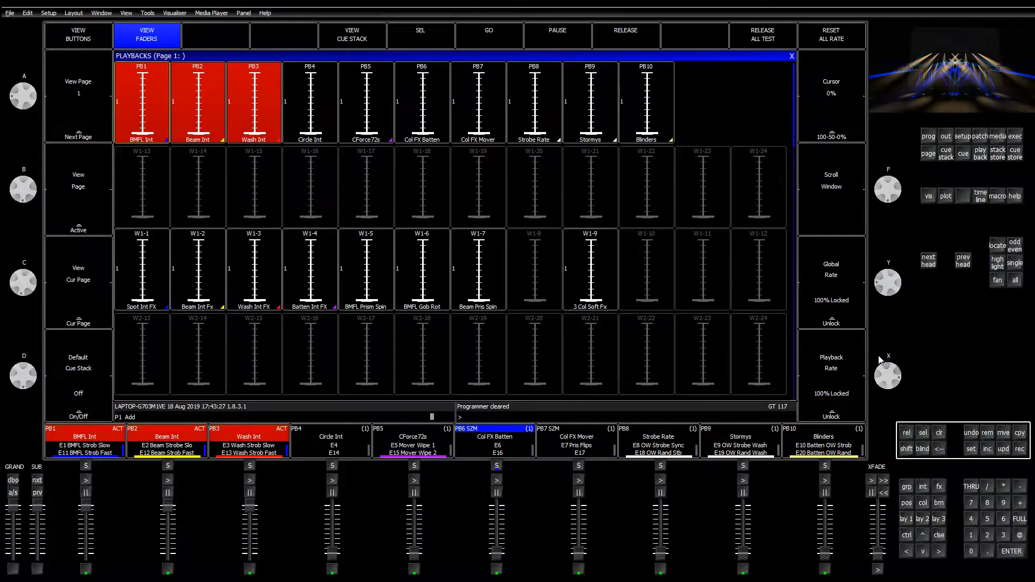
{"action": "left_click", "coordinate": [908, 519]}
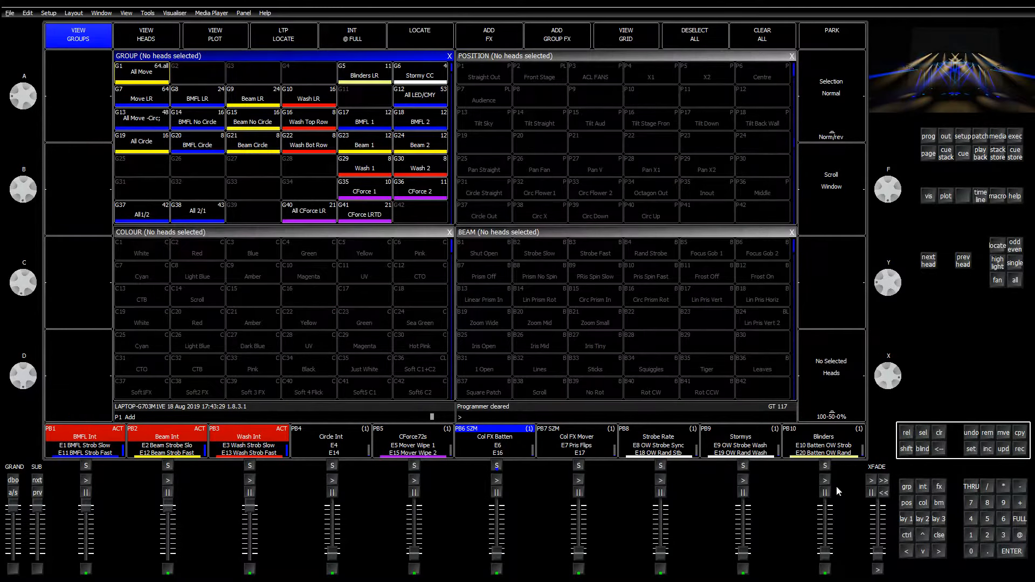
{"action": "left_click", "coordinate": [368, 73]}
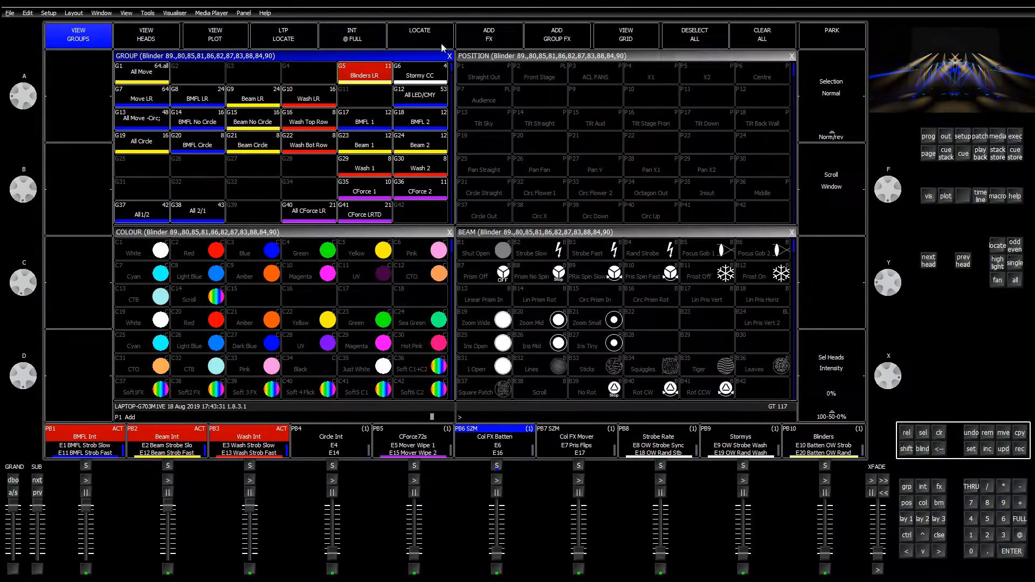
{"action": "left_click", "coordinate": [496, 36]}
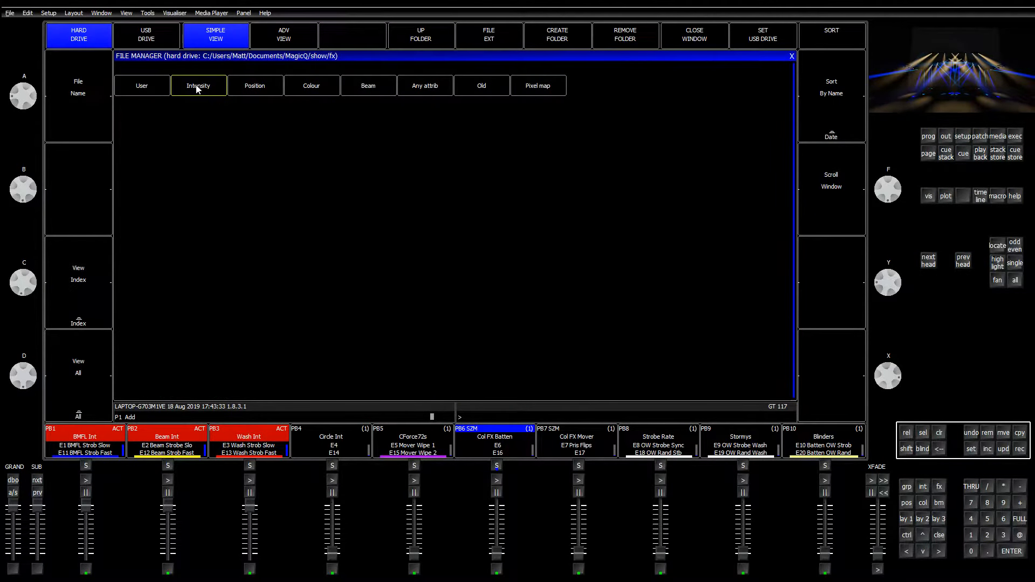
{"action": "left_click", "coordinate": [143, 89]}
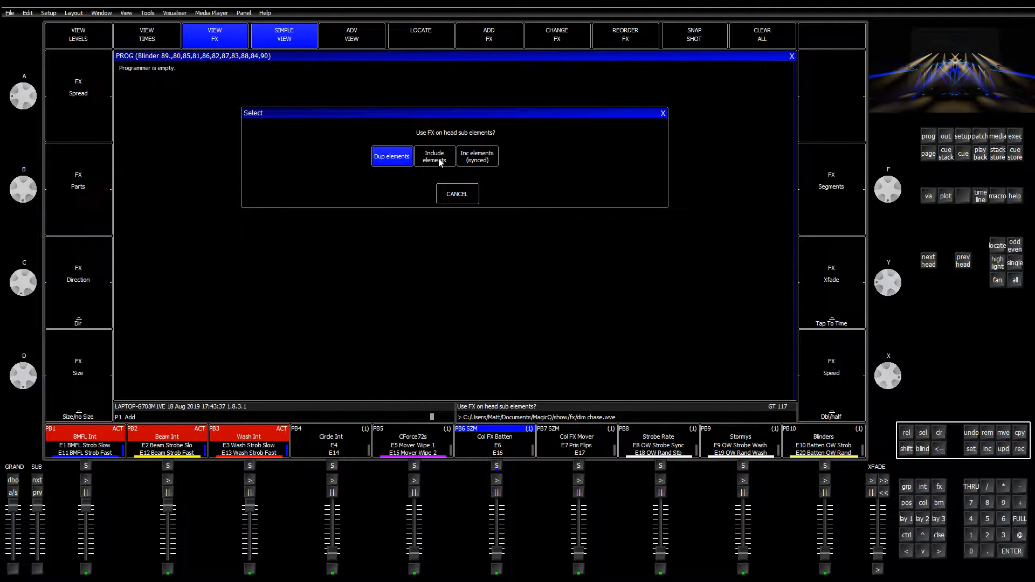
{"action": "left_click", "coordinate": [393, 158]}
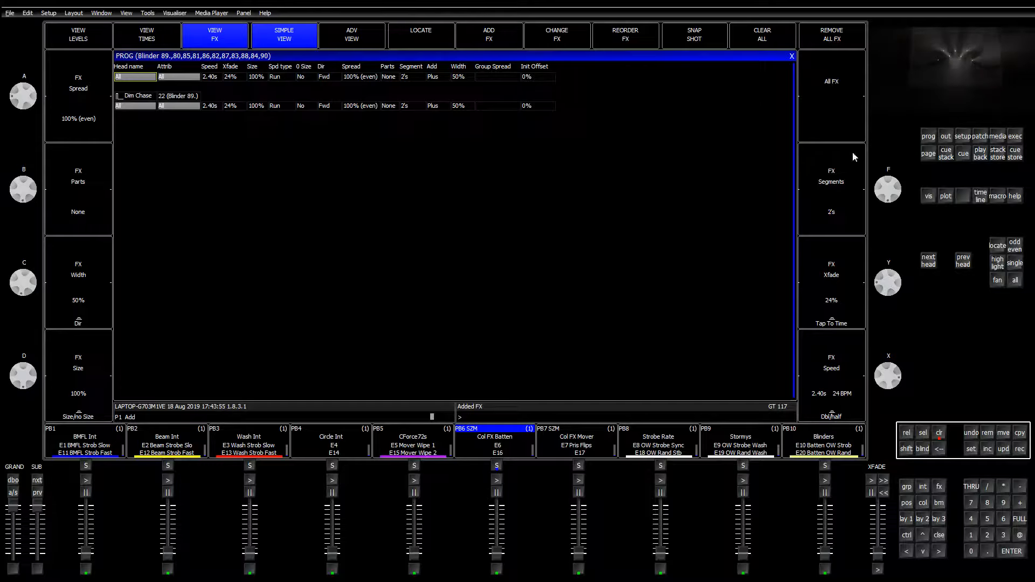
Record the blinder dim chase onto wing playback W1-12 and name it Blind Chases
{"action": "left_click", "coordinate": [1014, 137]}
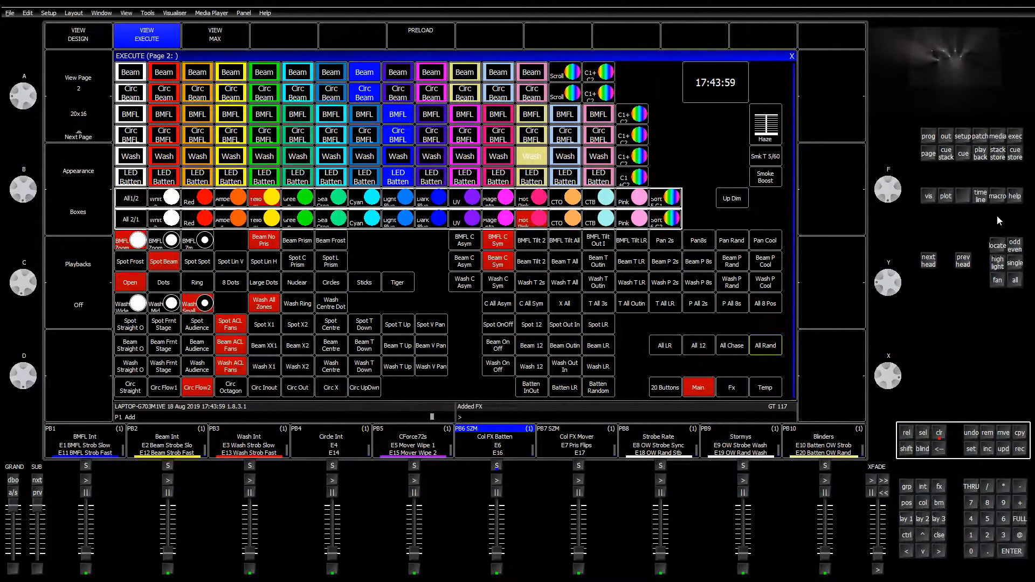
{"action": "left_click", "coordinate": [939, 488]}
{"action": "left_click", "coordinate": [1020, 450]}
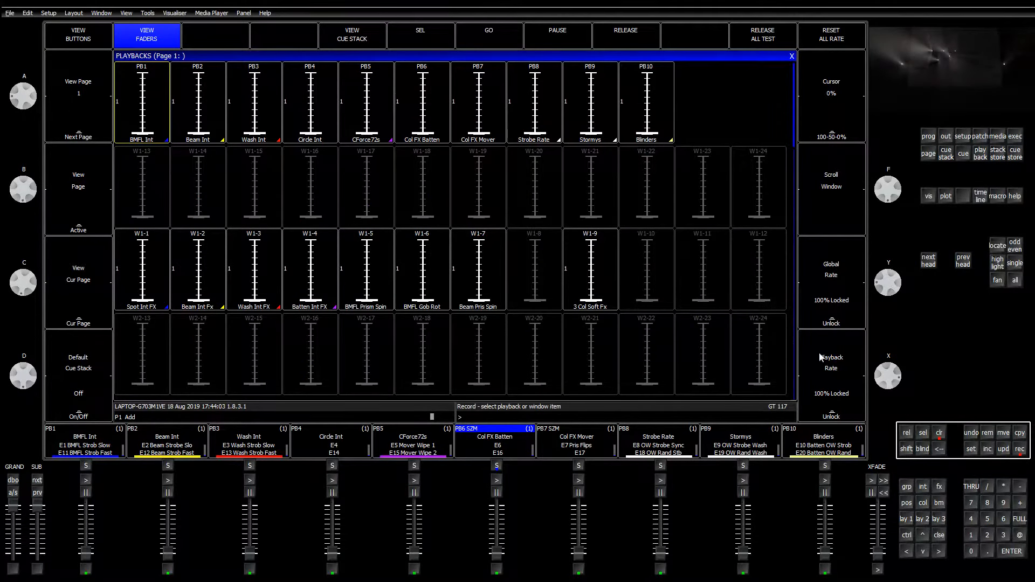
{"action": "left_click", "coordinate": [762, 279]}
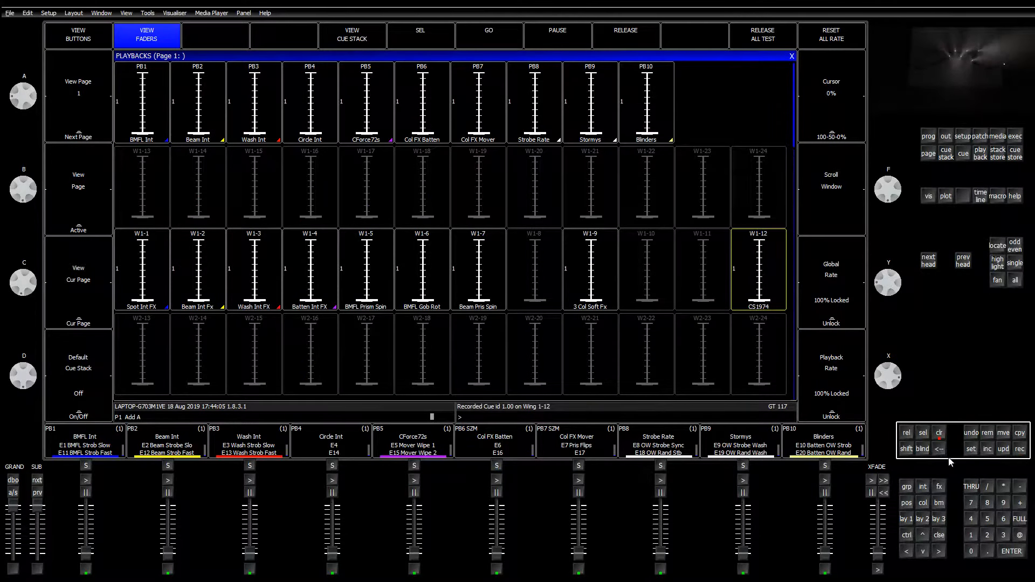
{"action": "left_click", "coordinate": [971, 449]}
{"action": "left_click", "coordinate": [770, 308]}
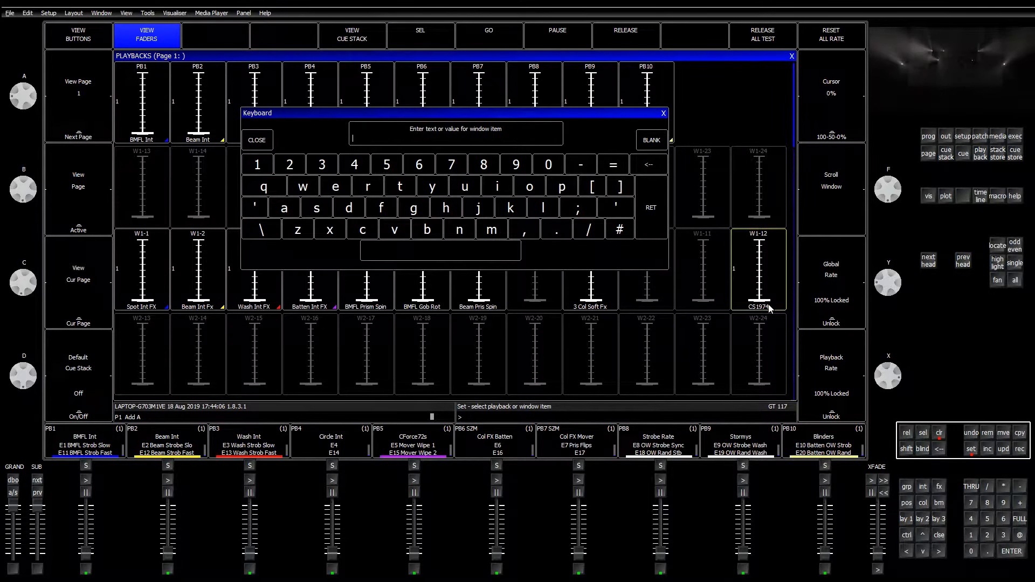
{"action": "type", "text": "Blind Chases"}
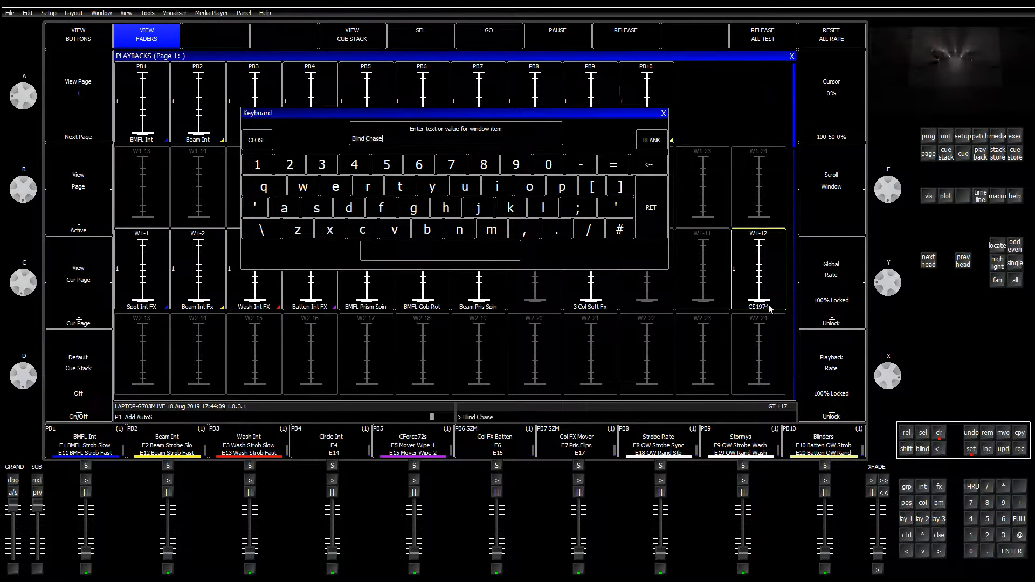
{"action": "key", "text": "Return"}
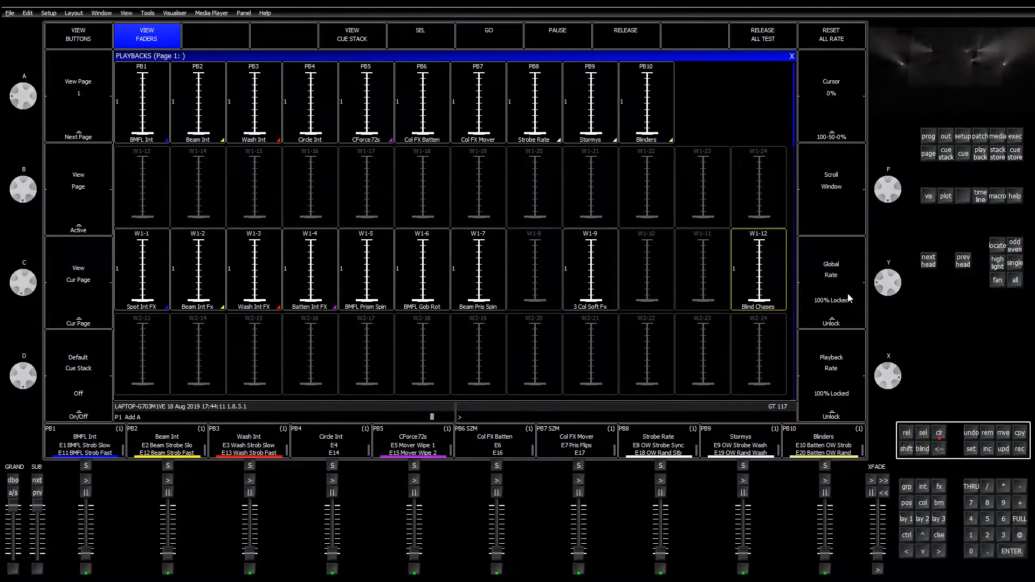
Set the blinder Dim Chase FX to parts of 2's and segments of 3's in the programmer
{"action": "left_click", "coordinate": [928, 136]}
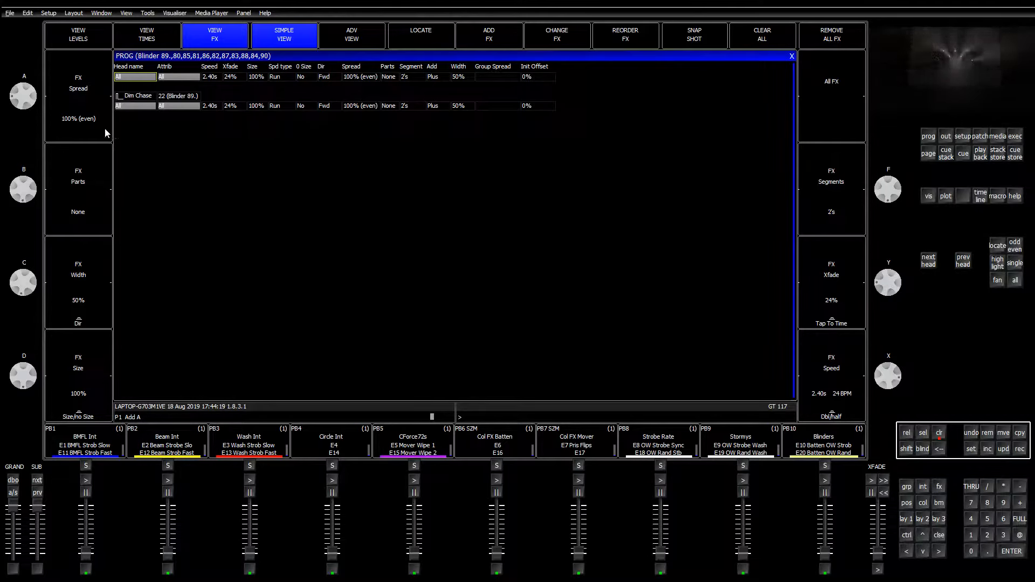
{"action": "left_click", "coordinate": [83, 212]}
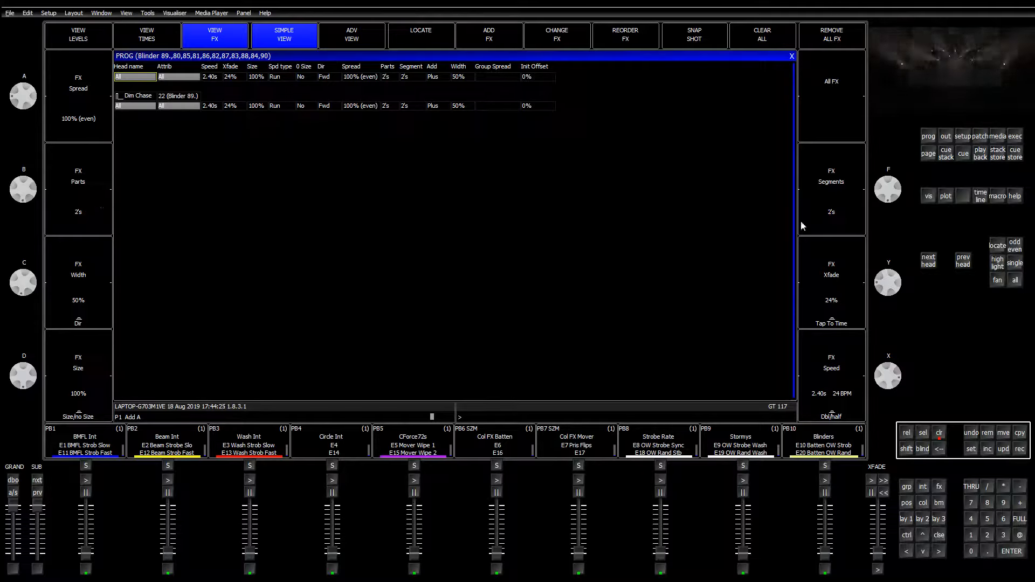
{"action": "left_click", "coordinate": [833, 221]}
{"action": "left_click", "coordinate": [832, 217]}
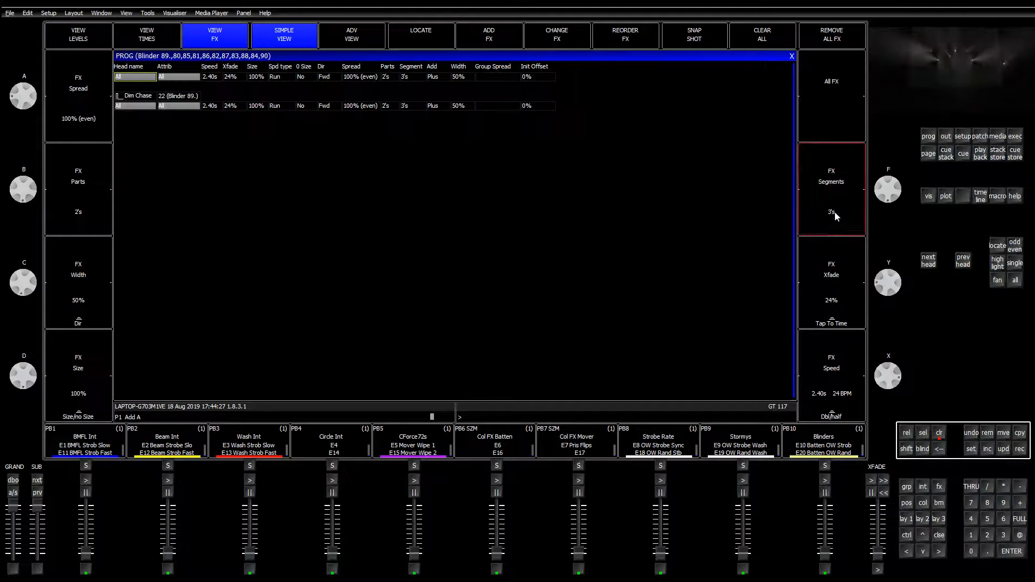
Set the blinder Dim Chase FX to segments of 2's with direction Centre in, and try parts of 3's
{"action": "left_click", "coordinate": [835, 181]}
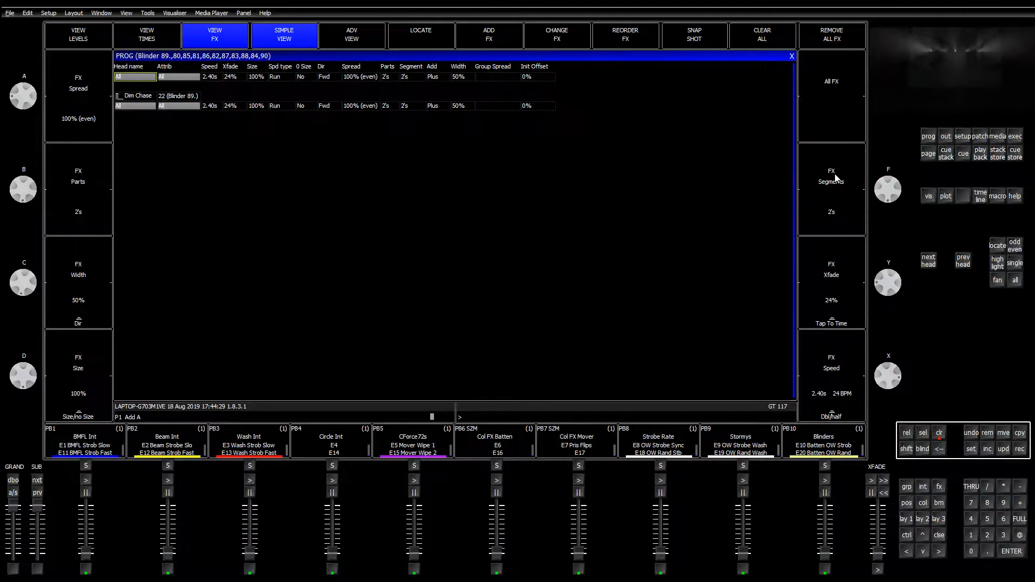
{"action": "double_click", "coordinate": [327, 107]}
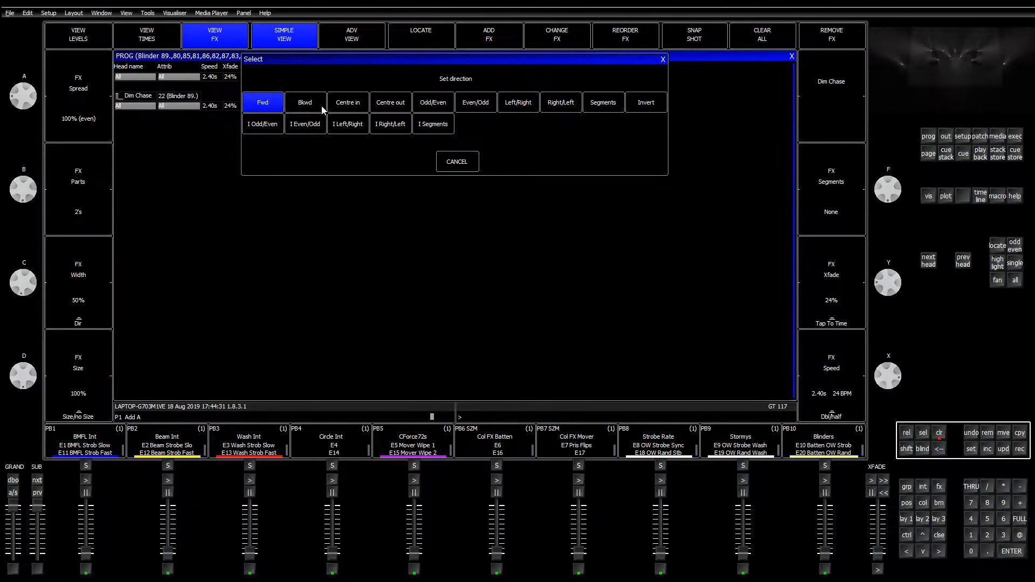
{"action": "left_click", "coordinate": [349, 103]}
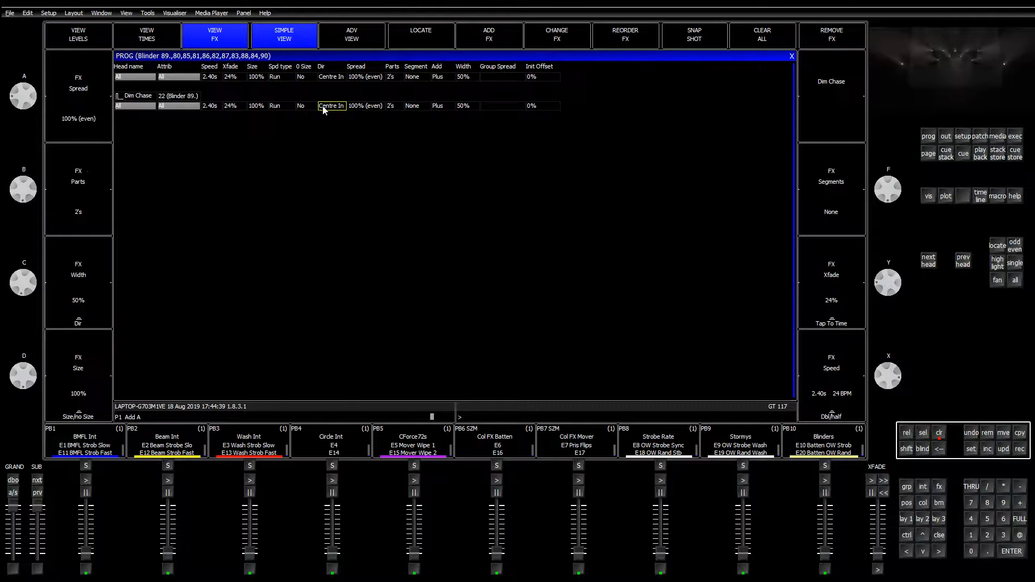
{"action": "left_click_drag", "start_coordinate": [785, 211], "coordinate": [783, 211]}
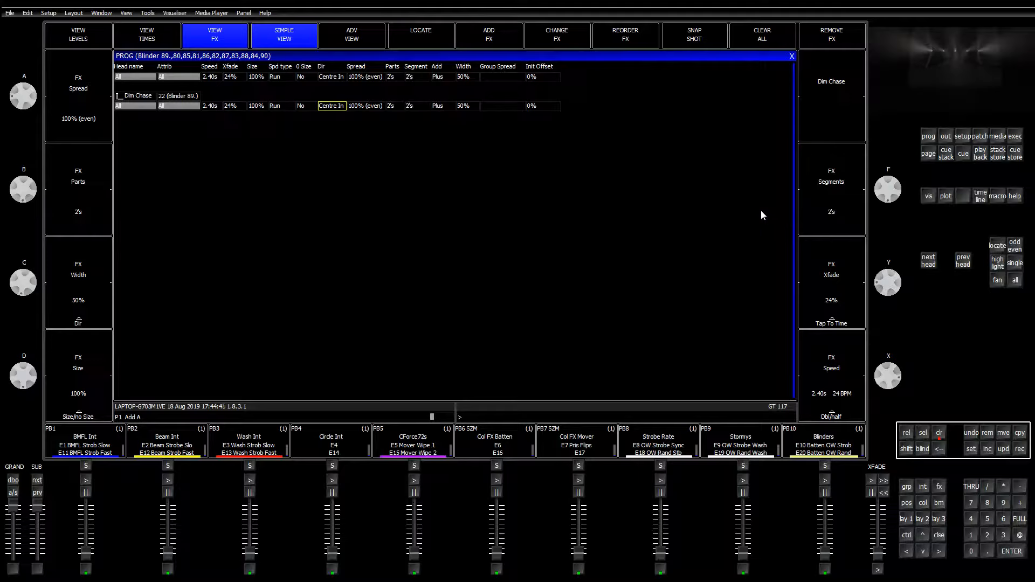
{"action": "scroll", "coordinate": [82, 208], "scroll_direction": "up", "scroll_amount": 1}
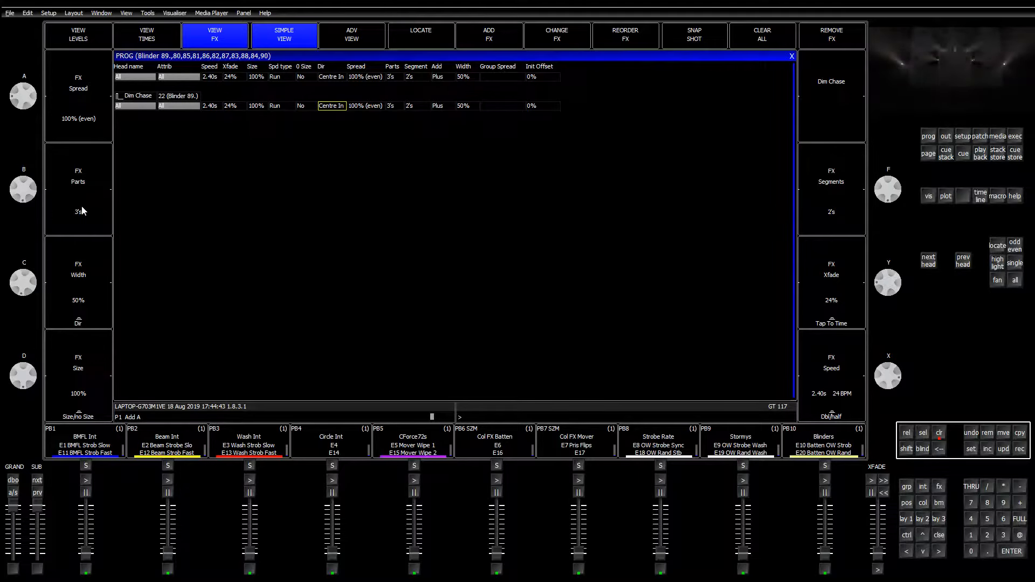
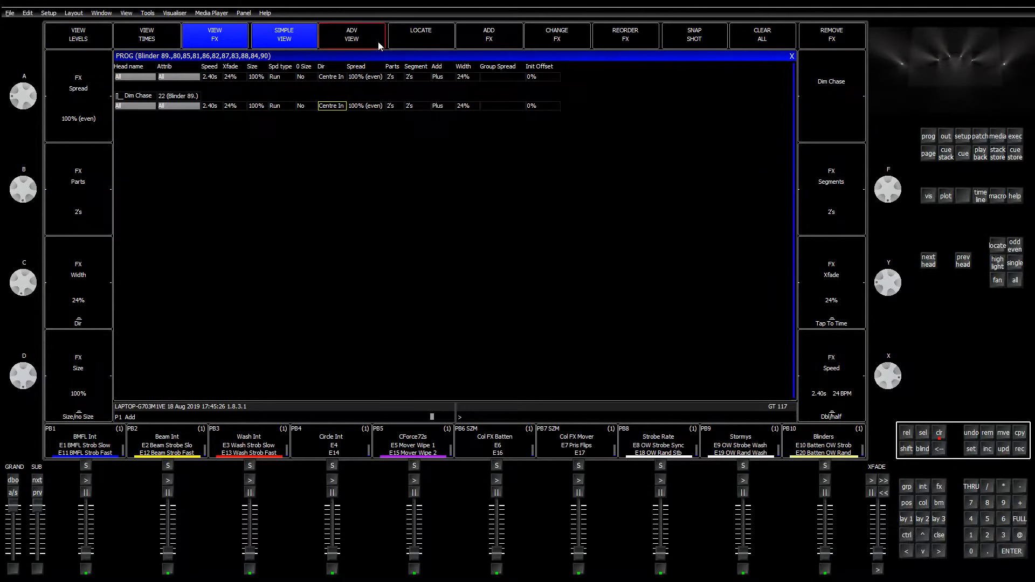
Show the advanced FX details and set the spread to 50% for blinder cells 85.1 and 85.2 and 0% for 81.1 and 81.2
{"action": "left_click", "coordinate": [356, 37]}
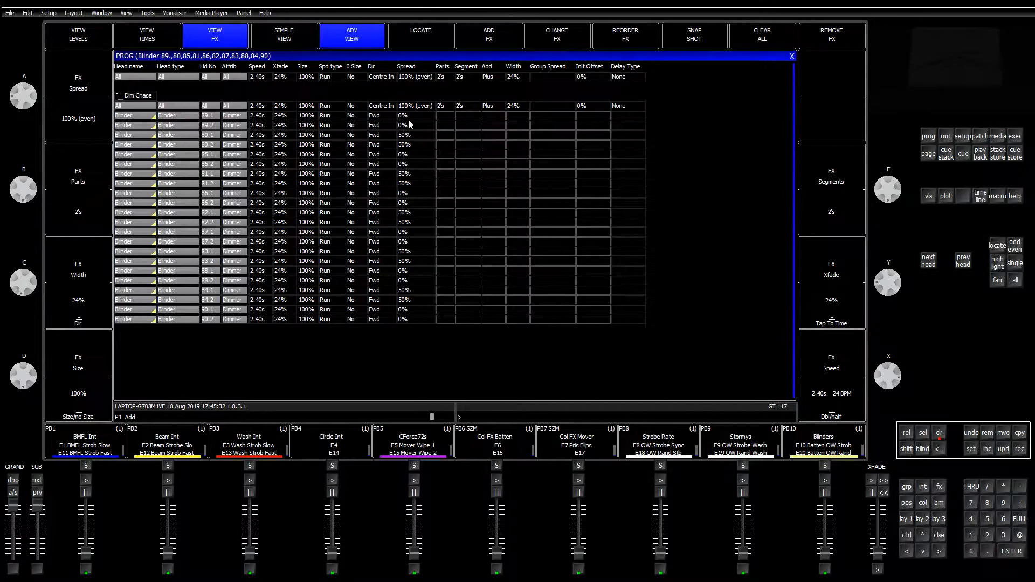
{"action": "left_click_drag", "start_coordinate": [414, 155], "coordinate": [415, 184]}
{"action": "type", "text": "50"}
{"action": "key", "text": "Return"}
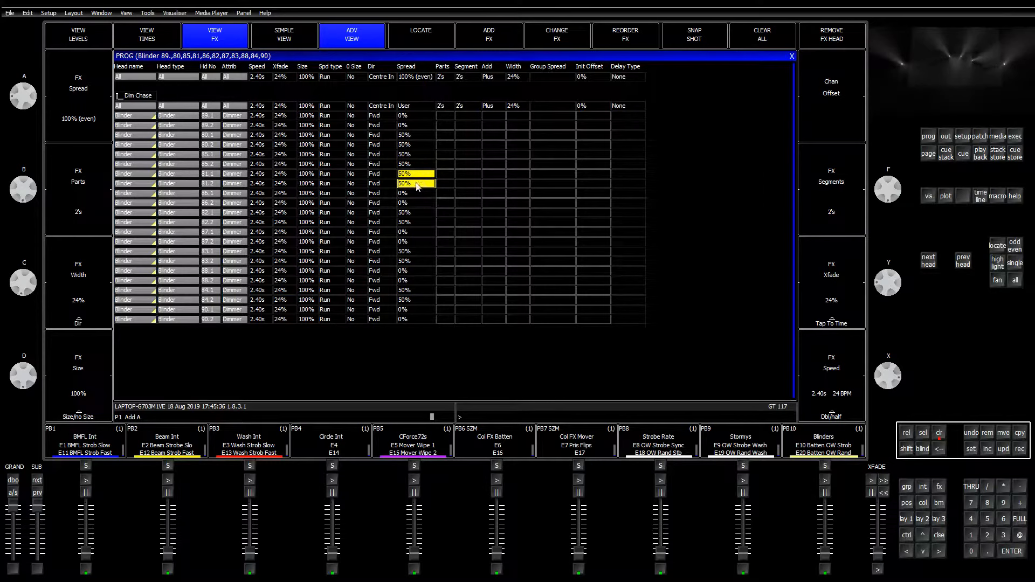
{"action": "type", "text": "0"}
{"action": "key", "text": "Return"}
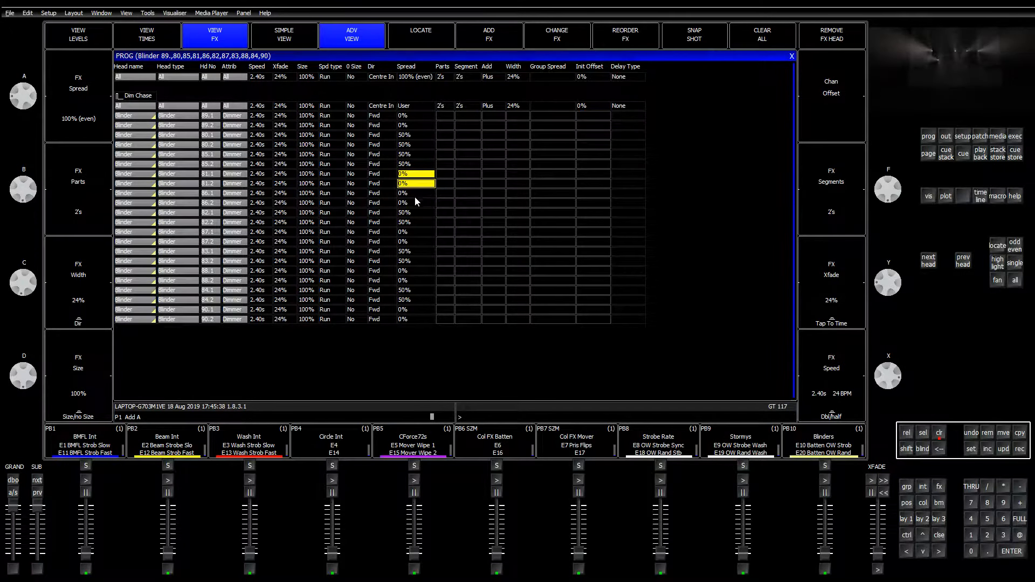
Set the chase spread to 50% for blinder cells 87.1 and 87.2 and to 0% for cells 83.1 and 83.2
{"action": "left_click_drag", "start_coordinate": [414, 232], "coordinate": [415, 243]}
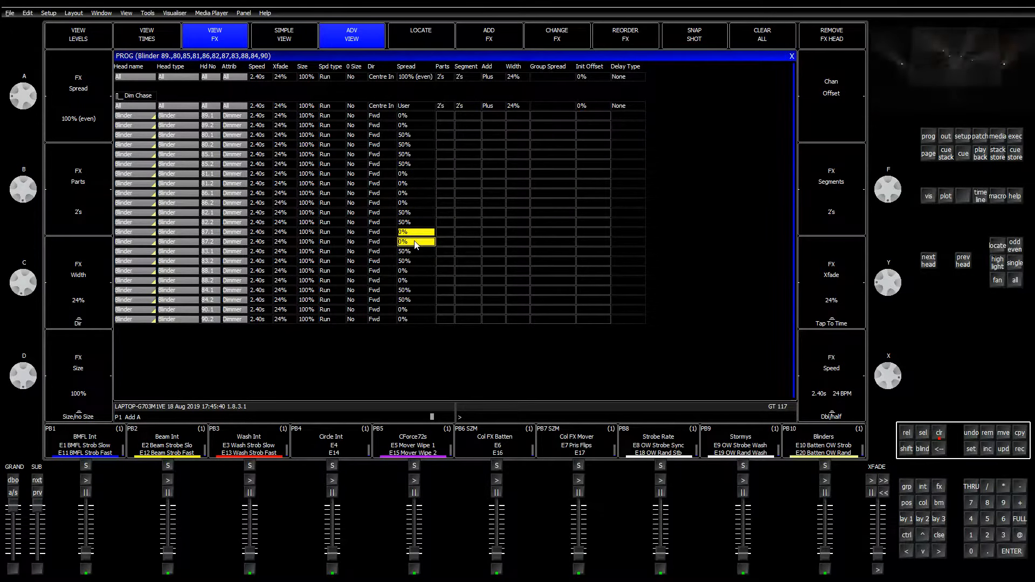
{"action": "type", "text": "50"}
{"action": "key", "text": "Return"}
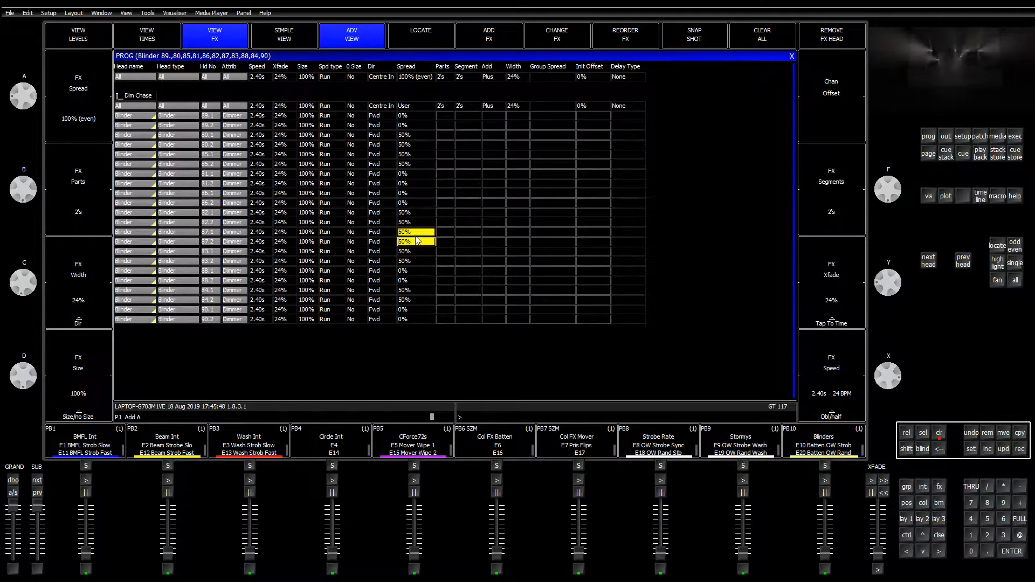
{"action": "type", "text": "0"}
{"action": "key", "text": "Return"}
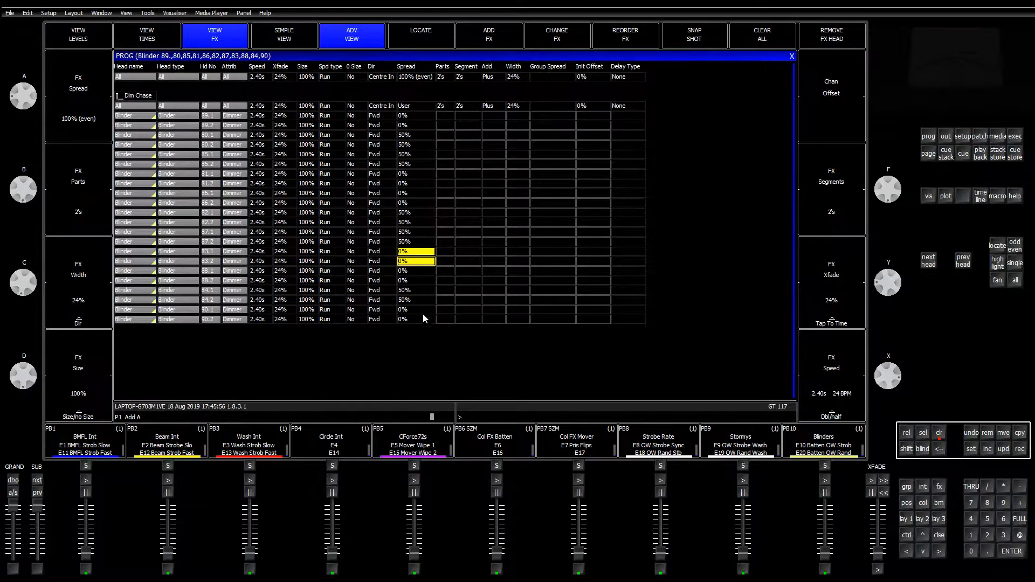
Try a 50% chase spread on blinder cells 90.1 and 90.2 and return them to 0%
{"action": "left_click_drag", "start_coordinate": [423, 311], "coordinate": [424, 318]}
{"action": "type", "text": "50"}
{"action": "key", "text": "Return"}
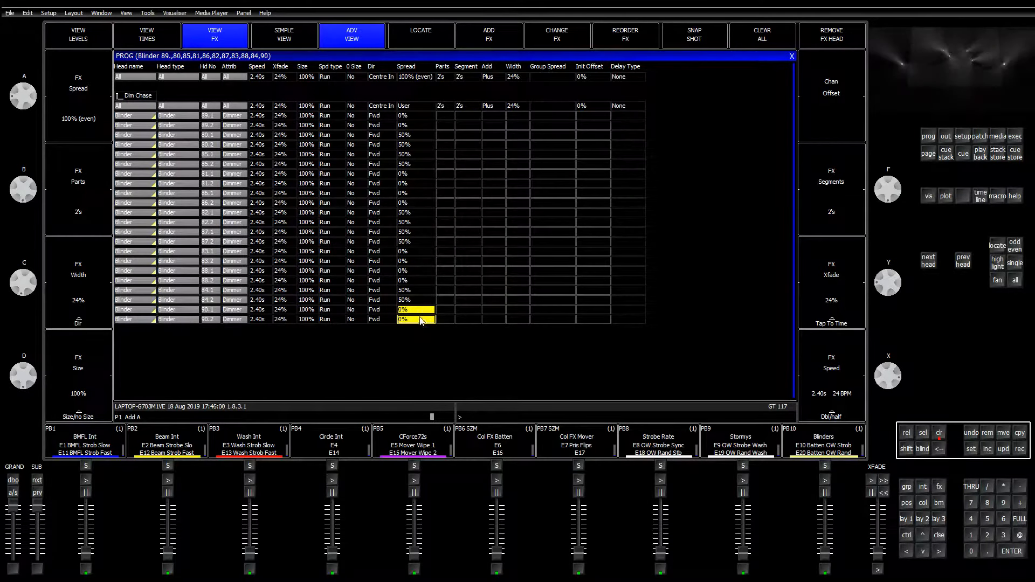
{"action": "type", "text": "0"}
{"action": "key", "text": "Return"}
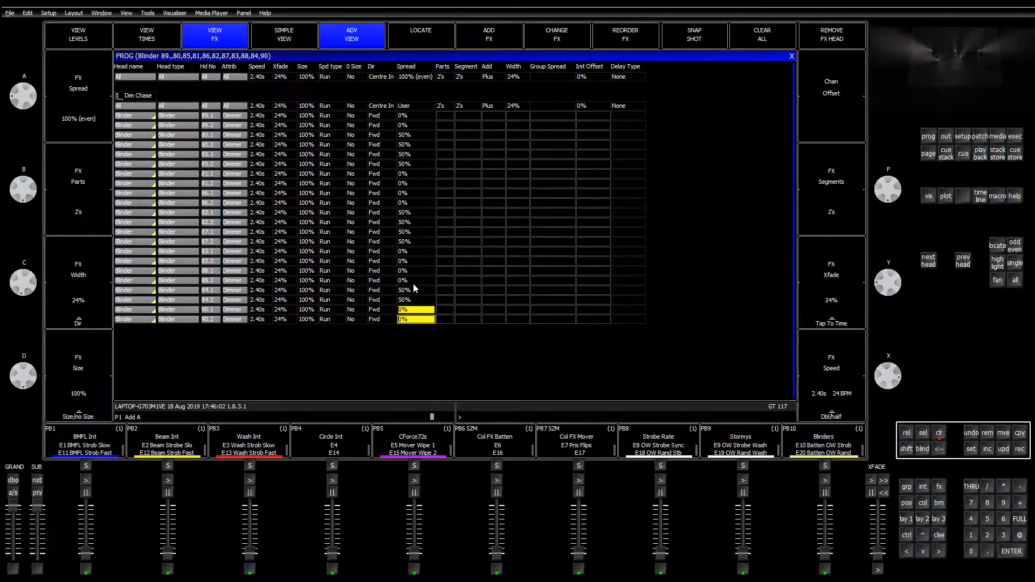
Set the chase spread to 50% for blinder cells 88.1 and 88.2 and to 0% for cells 87.1 and 87.2
{"action": "left_click_drag", "start_coordinate": [413, 282], "coordinate": [413, 275]}
{"action": "key", "text": "Return"}
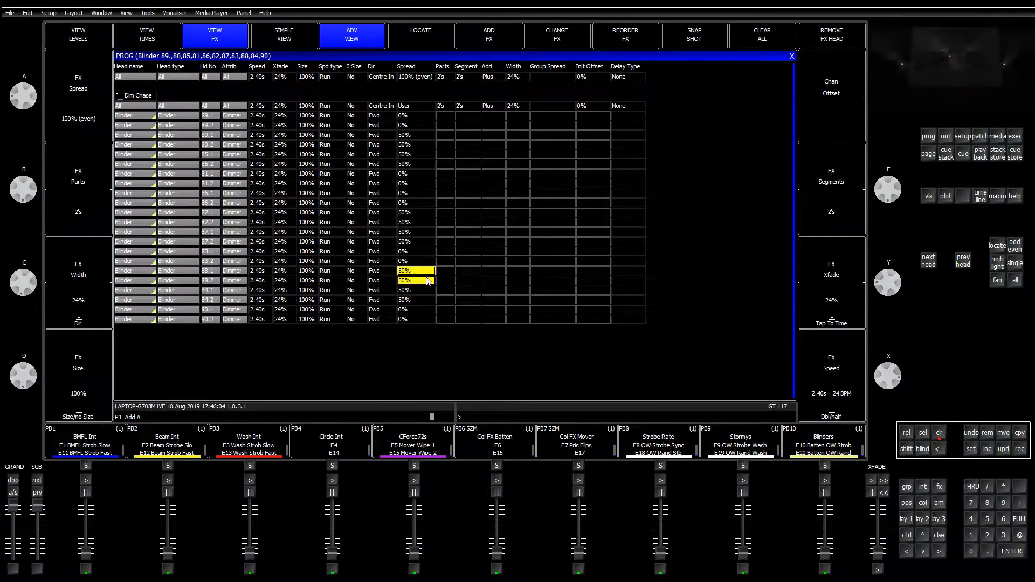
{"action": "left_click_drag", "start_coordinate": [412, 232], "coordinate": [412, 241]}
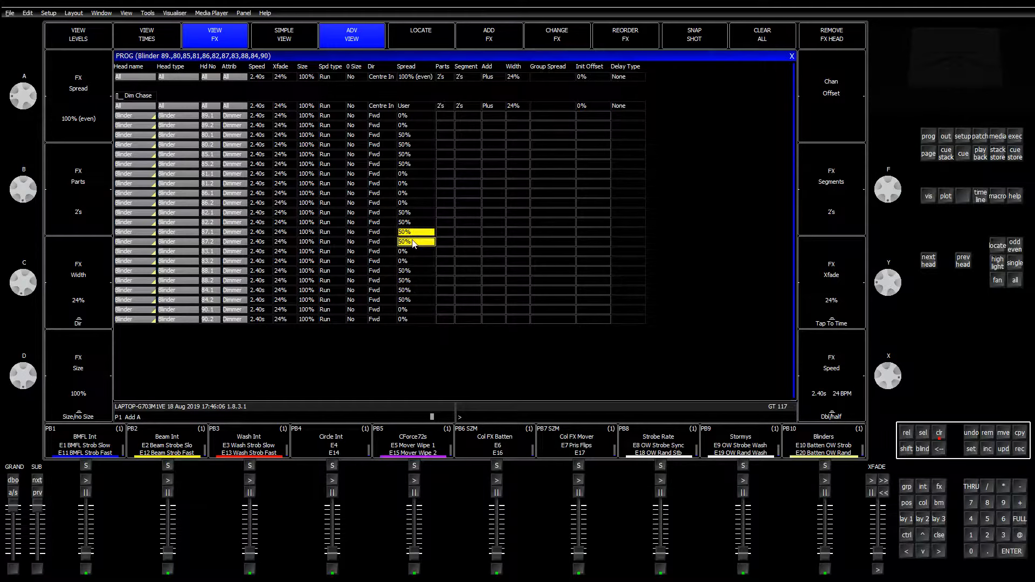
{"action": "type", "text": "0"}
{"action": "key", "text": "Return"}
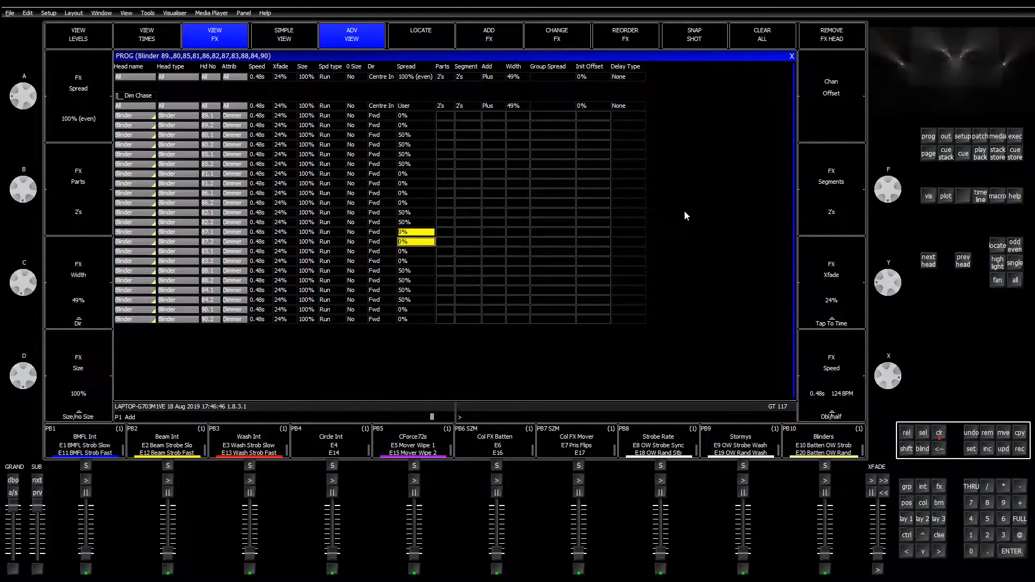
Record the edited blinder chase as a second cue on the Blind Chases wing playback W1-12
{"action": "left_click", "coordinate": [1012, 136]}
{"action": "left_click", "coordinate": [981, 156]}
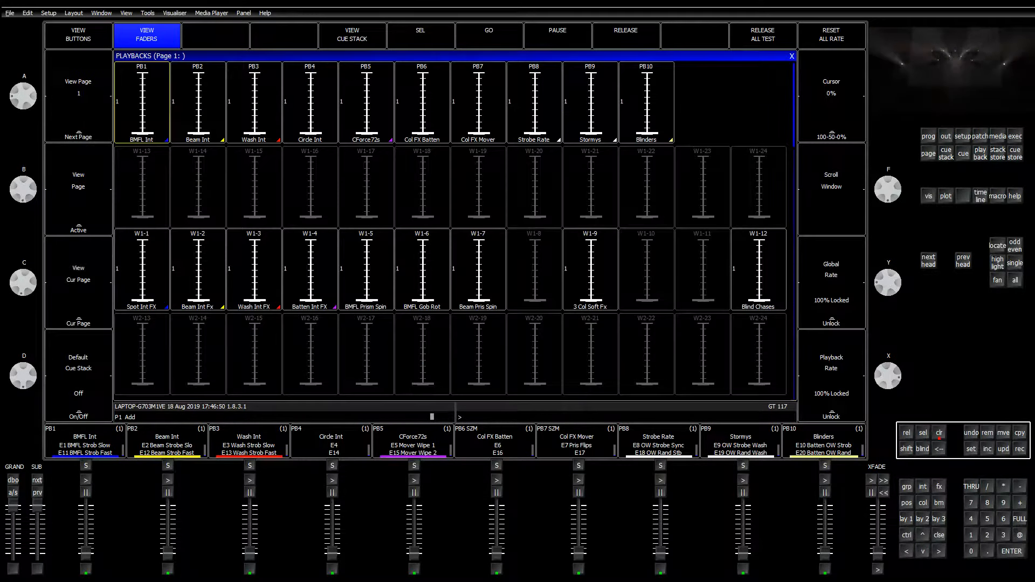
{"action": "left_click", "coordinate": [1021, 452]}
{"action": "left_click", "coordinate": [779, 305]}
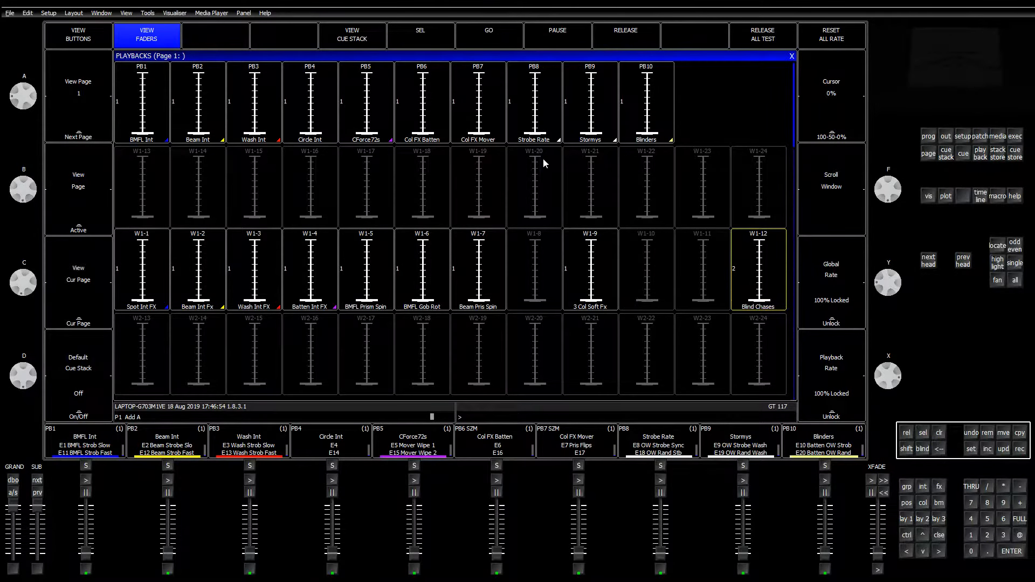
Set all steps of the Blind Chases cue stack to individual cue timing and return to its cue list
{"action": "left_click", "coordinate": [363, 42]}
{"action": "left_click", "coordinate": [696, 39]}
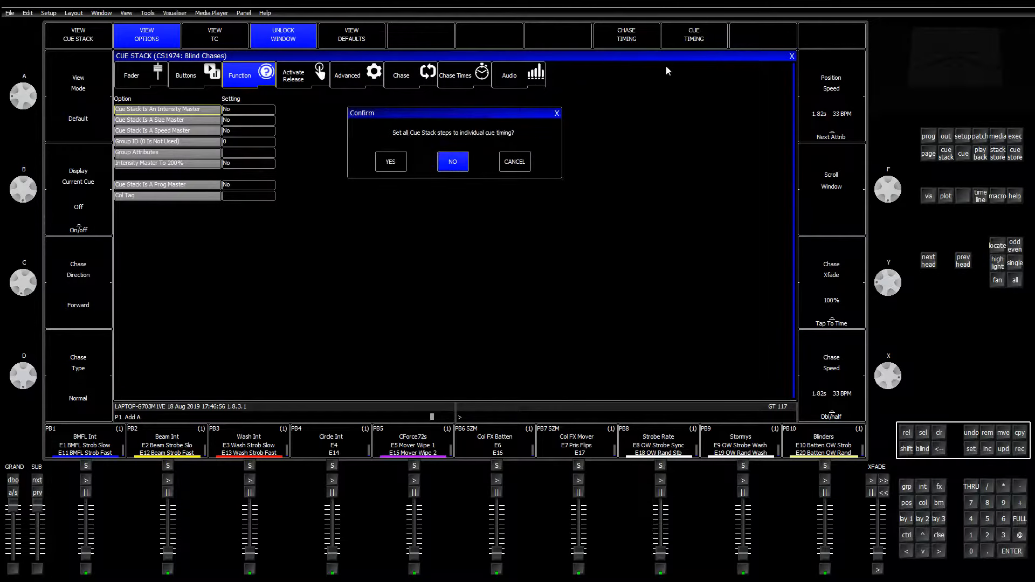
{"action": "left_click", "coordinate": [405, 161]}
{"action": "left_click", "coordinate": [90, 43]}
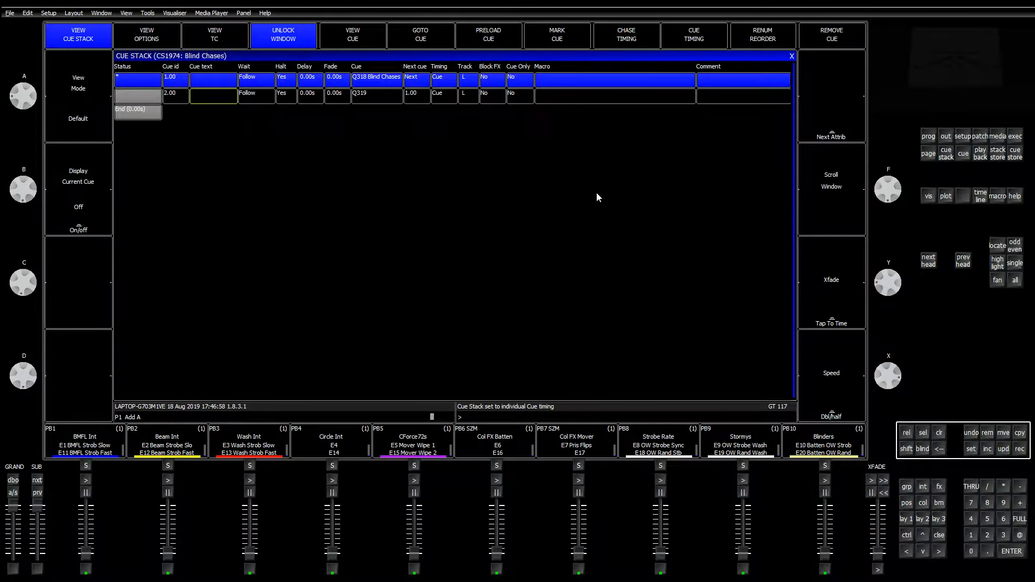
Name cue 1.00 Spread, try to name cue 2.00 as 12, and close the Blind Chases cue stack
{"action": "left_click", "coordinate": [229, 84]}
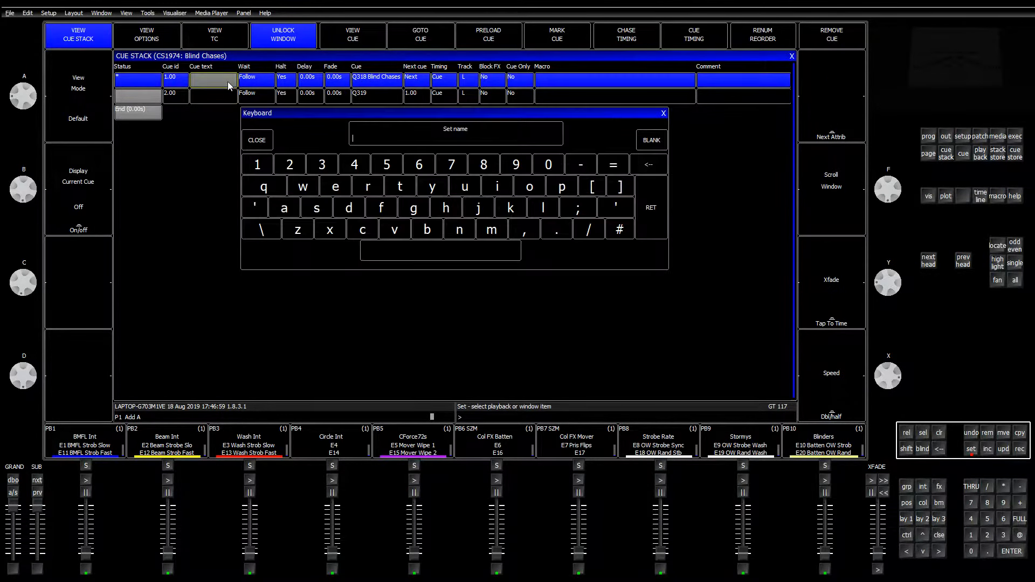
{"action": "type", "text": "Spread"}
{"action": "key", "text": "Return"}
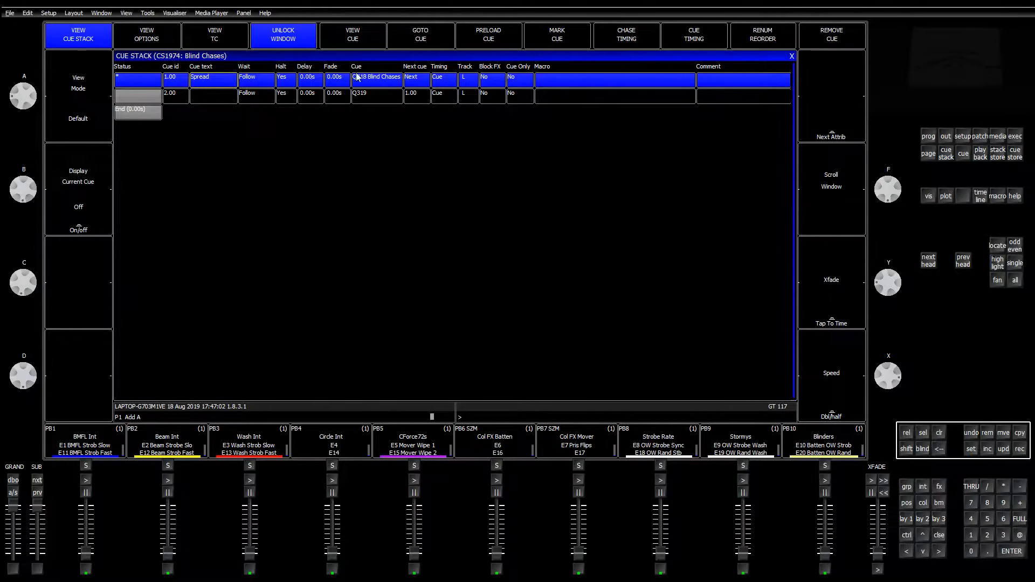
{"action": "left_click", "coordinate": [229, 96]}
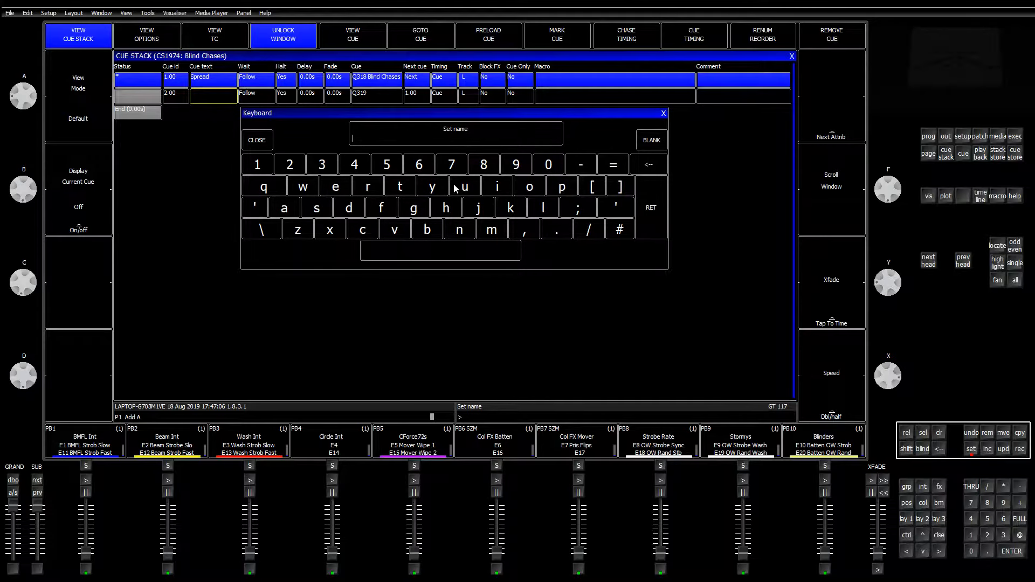
{"action": "type", "text": "12"}
{"action": "key", "text": "Return"}
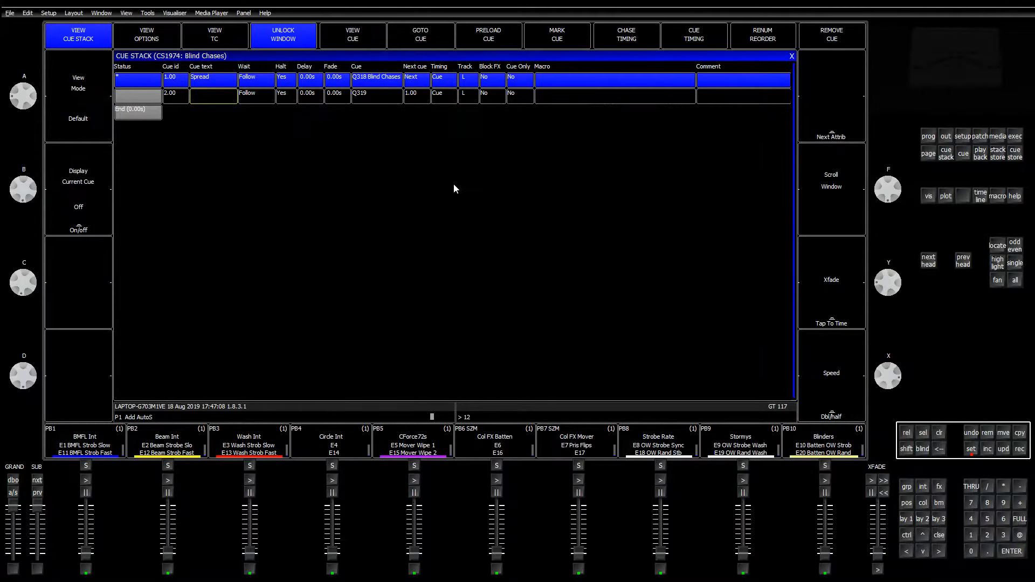
{"action": "left_click", "coordinate": [791, 56]}
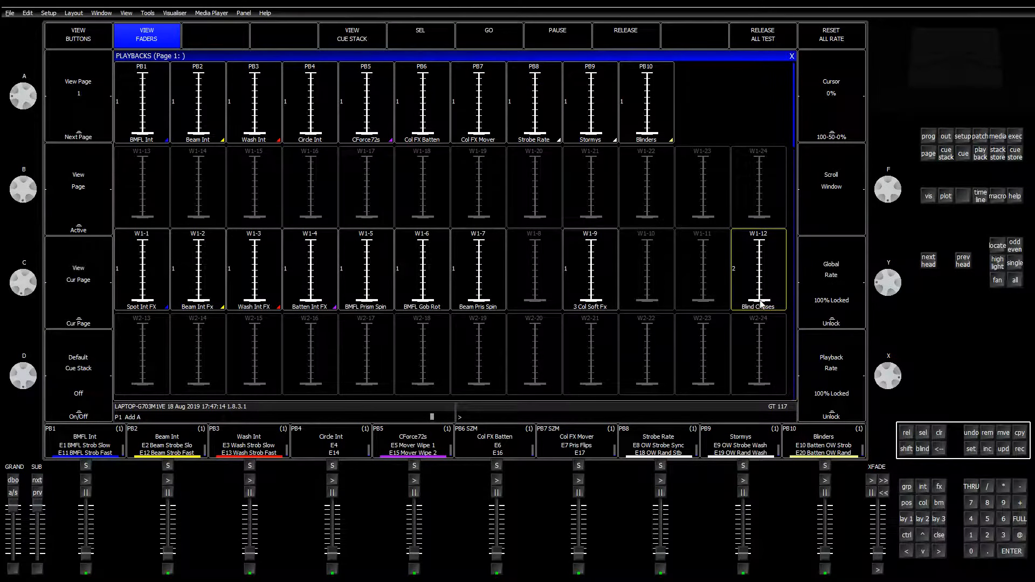
Test the Blind Chases playback W1-12 by raising its fader to 100% and lowering it to 0%
{"action": "left_click_drag", "start_coordinate": [762, 301], "coordinate": [761, 248]}
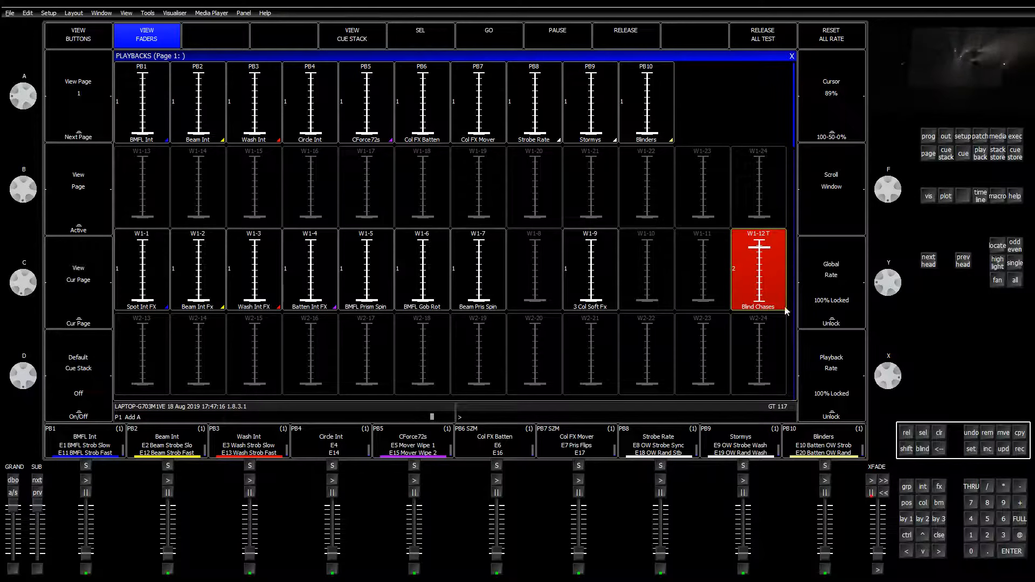
{"action": "left_click", "coordinate": [761, 247]}
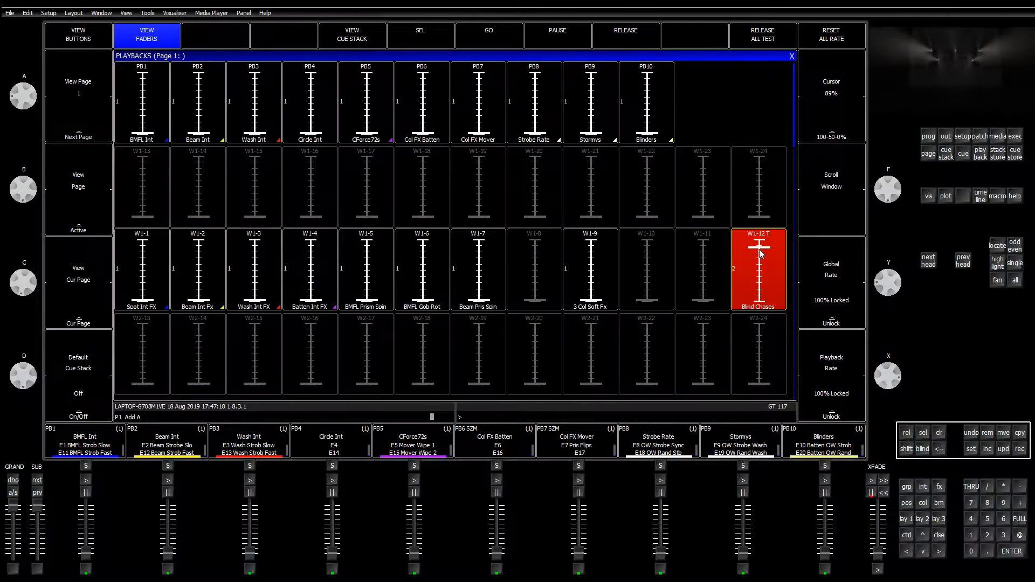
{"action": "left_click_drag", "start_coordinate": [761, 242], "coordinate": [763, 234]}
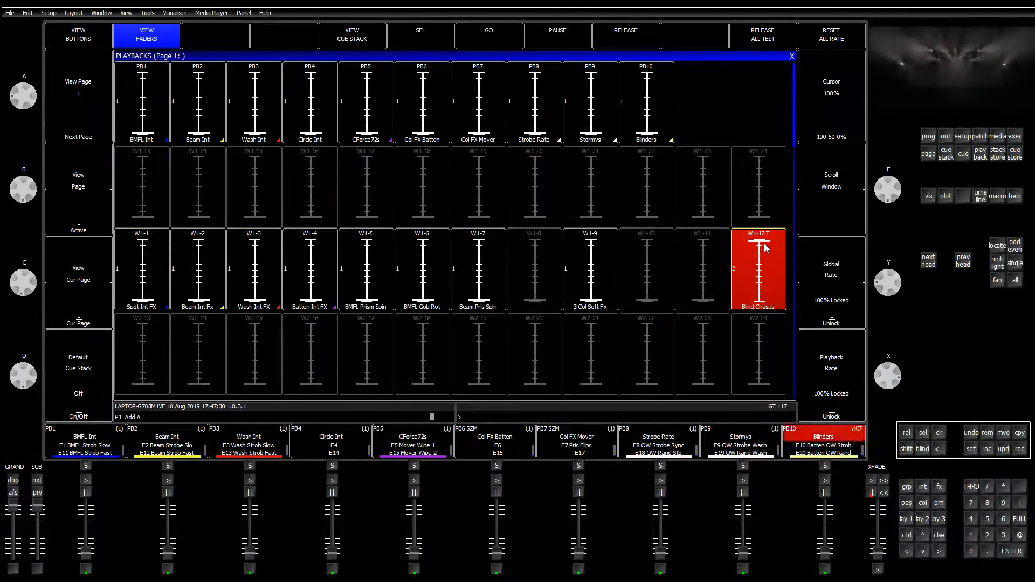
{"action": "left_click_drag", "start_coordinate": [764, 243], "coordinate": [775, 330]}
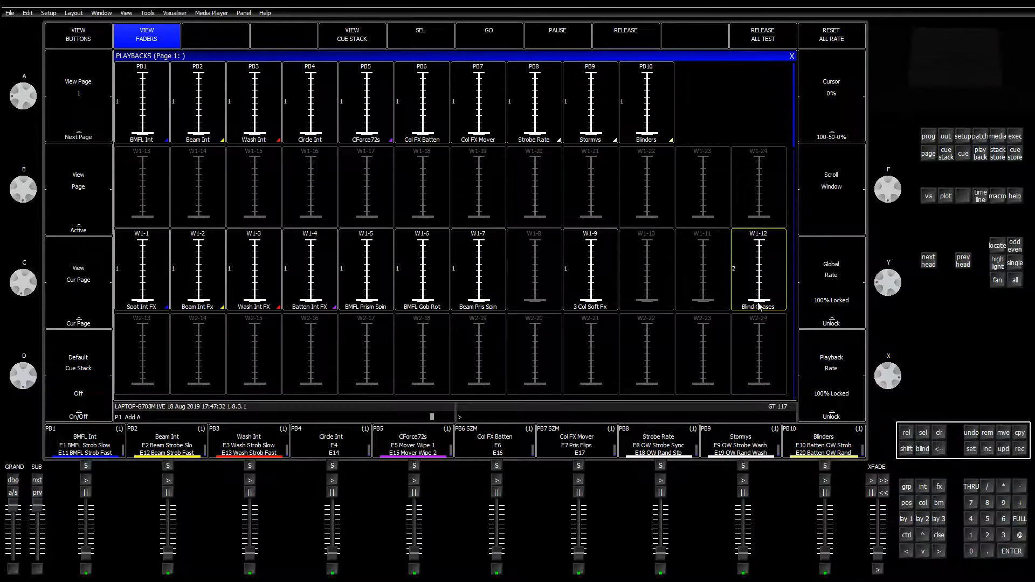
Clear the programmer and move the Blind Chases cue stack from CS1974 to slot CS36 in the cue stack store
{"action": "left_click", "coordinate": [943, 431]}
{"action": "left_click", "coordinate": [998, 153]}
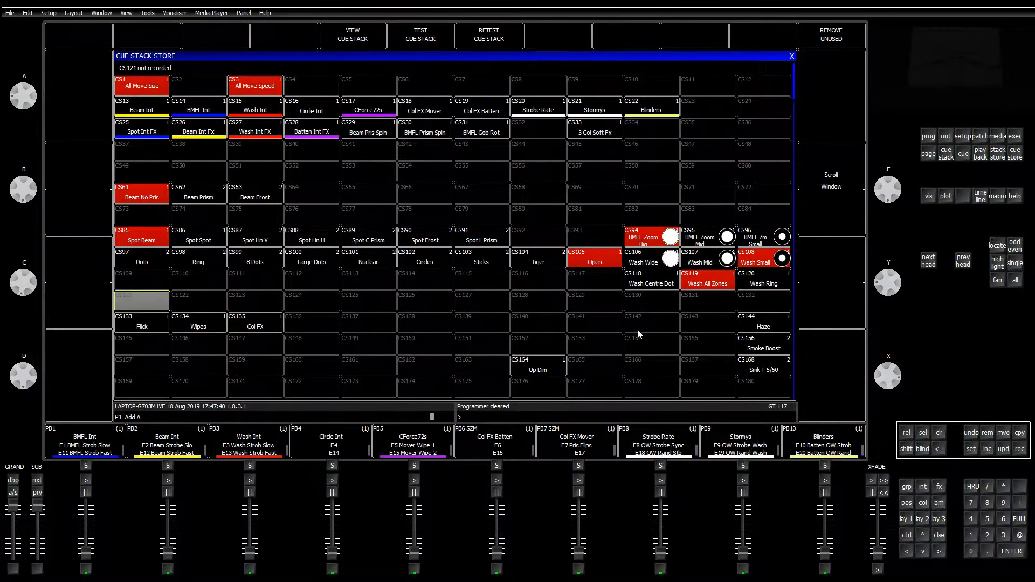
{"action": "scroll", "coordinate": [652, 326], "scroll_direction": "down", "scroll_amount": 2}
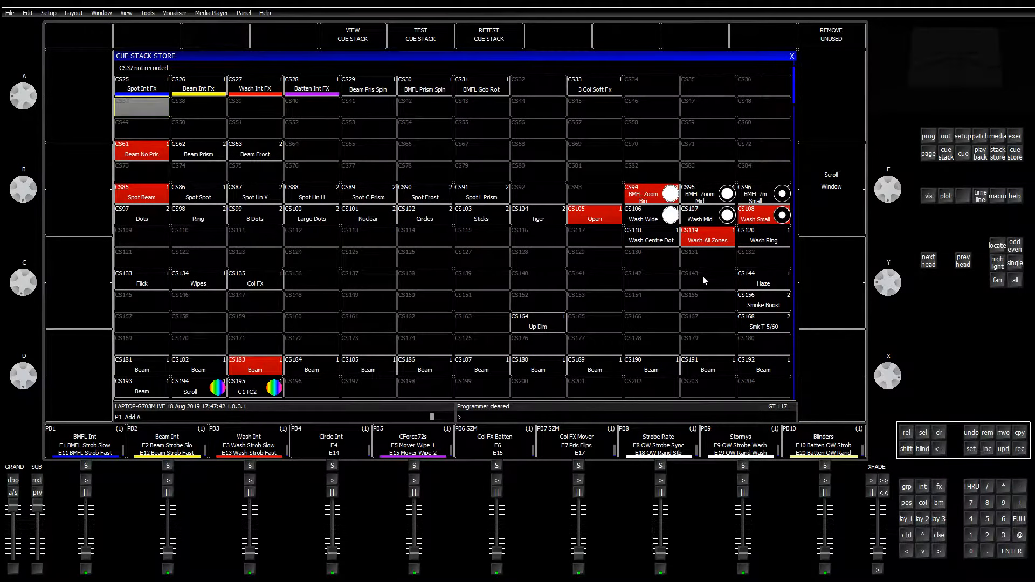
{"action": "scroll", "coordinate": [703, 275], "scroll_direction": "up", "scroll_amount": 2}
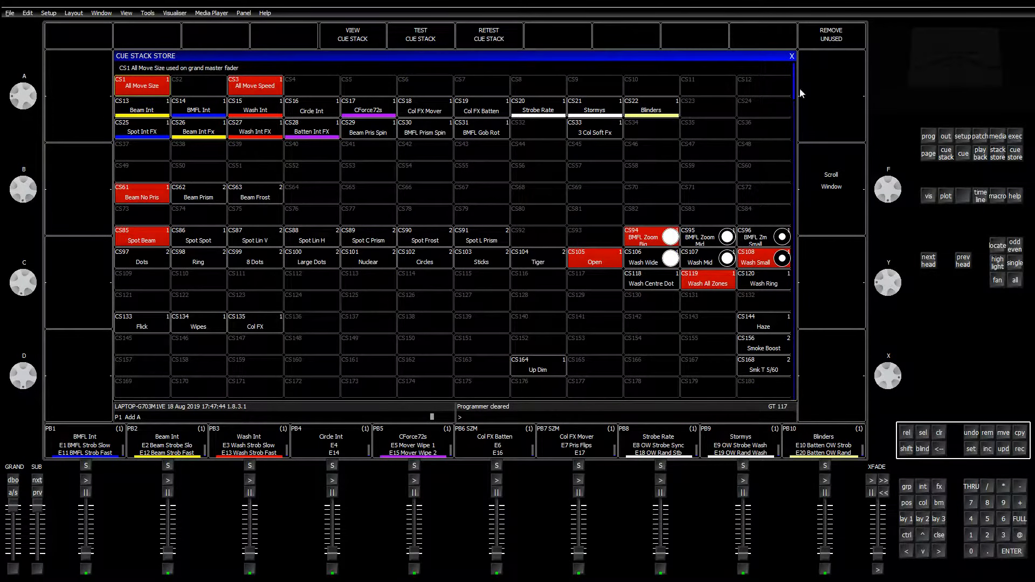
{"action": "left_click_drag", "start_coordinate": [795, 93], "coordinate": [796, 402]}
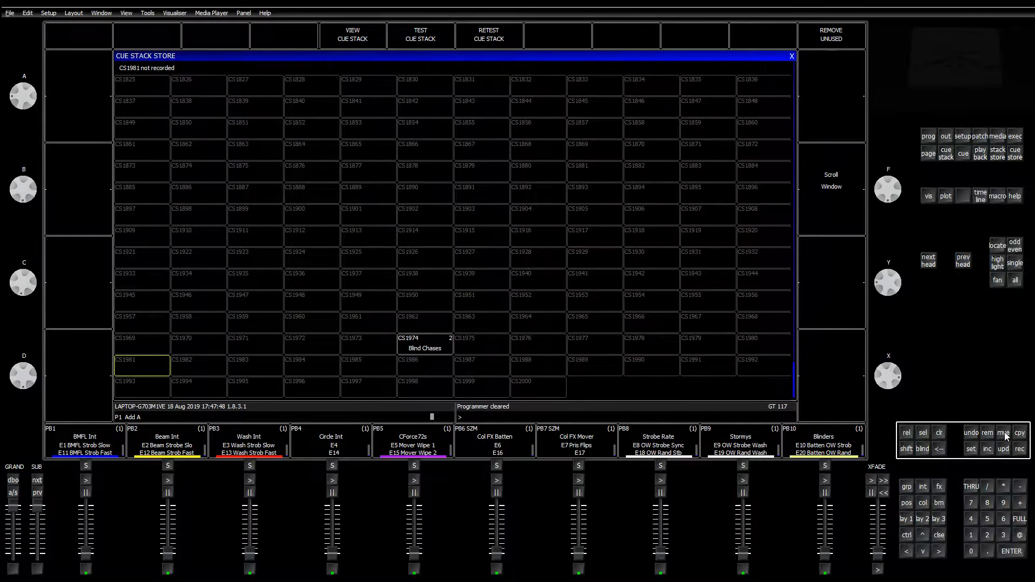
{"action": "left_click", "coordinate": [532, 386]}
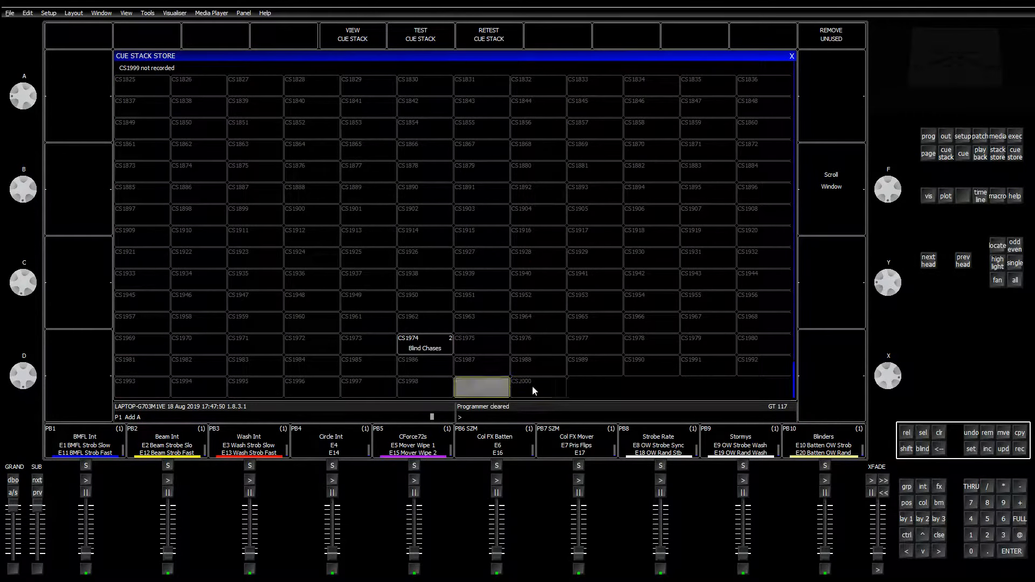
{"action": "left_click", "coordinate": [1002, 435]}
{"action": "left_click", "coordinate": [423, 342]}
{"action": "left_click_drag", "start_coordinate": [796, 386], "coordinate": [795, 66]}
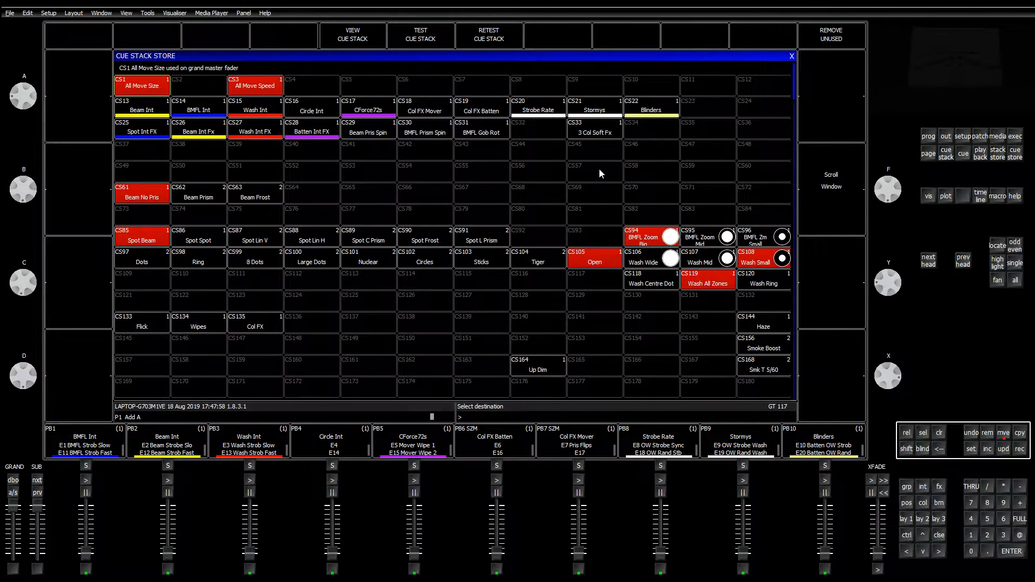
{"action": "left_click", "coordinate": [764, 127]}
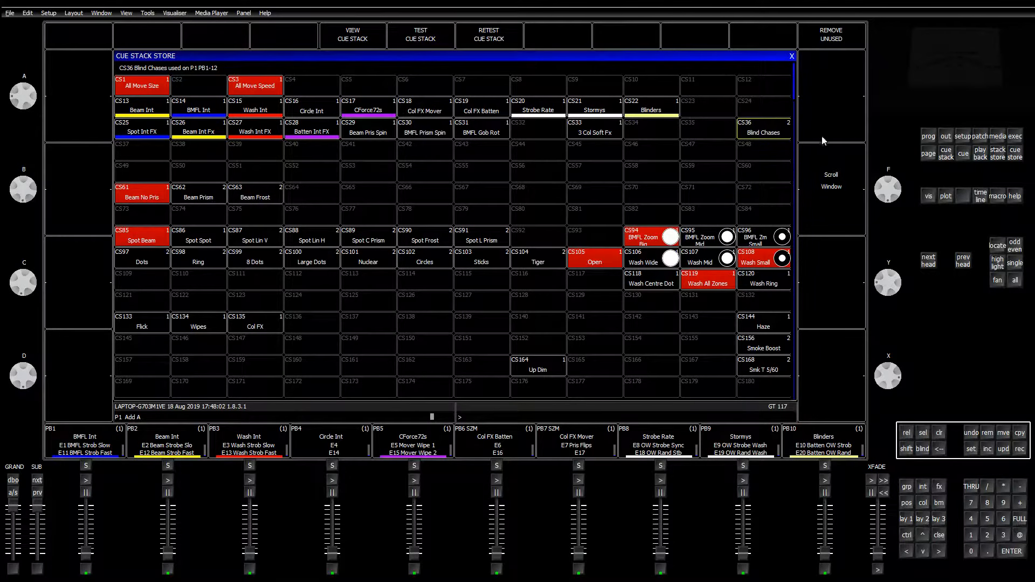
Examine the last slots of the cue stack store and the Cue Storage and Playback settings in the setup, ending on the groups view
{"action": "left_click_drag", "start_coordinate": [796, 91], "coordinate": [792, 386]}
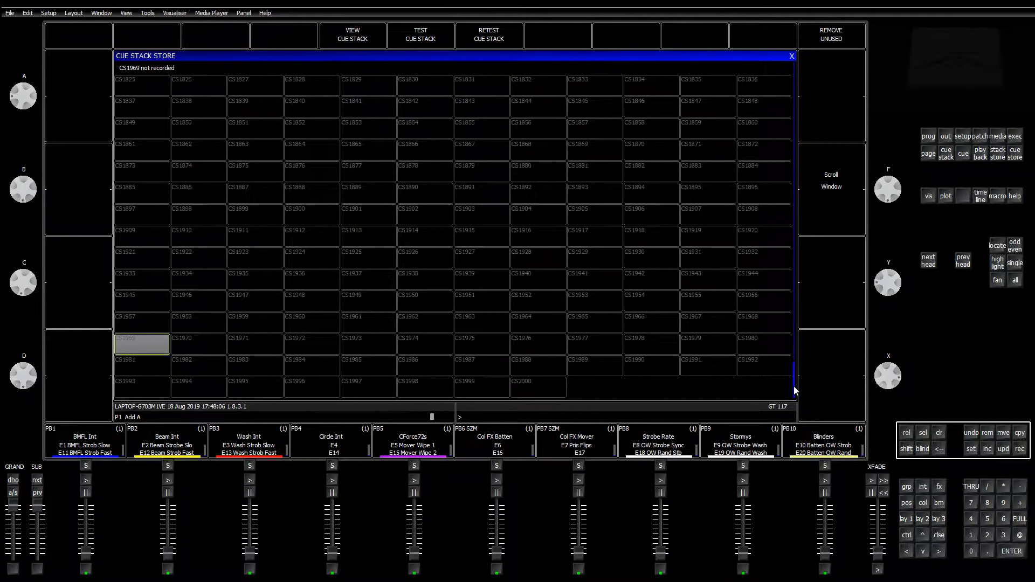
{"action": "left_click", "coordinate": [963, 136]}
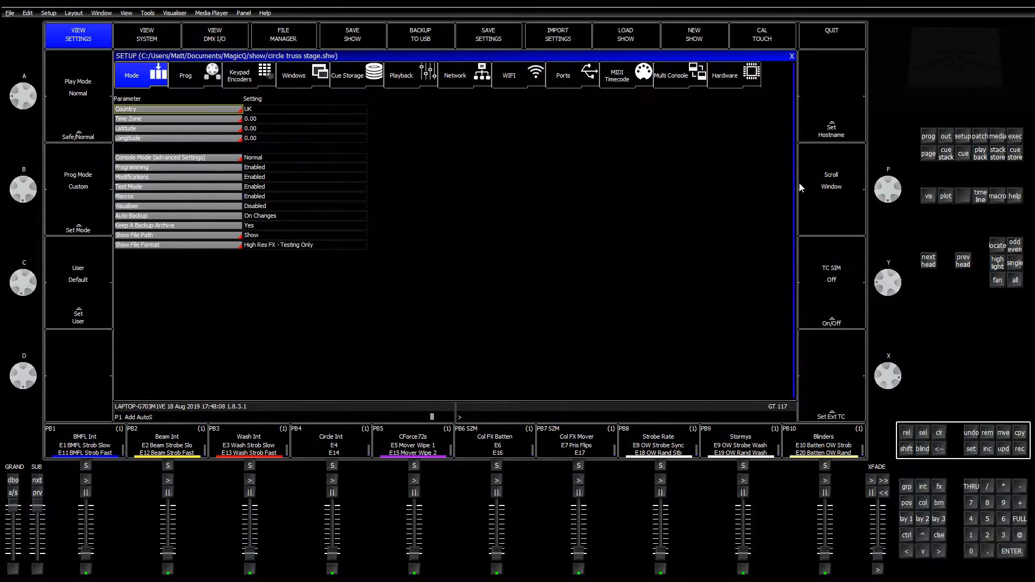
{"action": "left_click", "coordinate": [346, 80]}
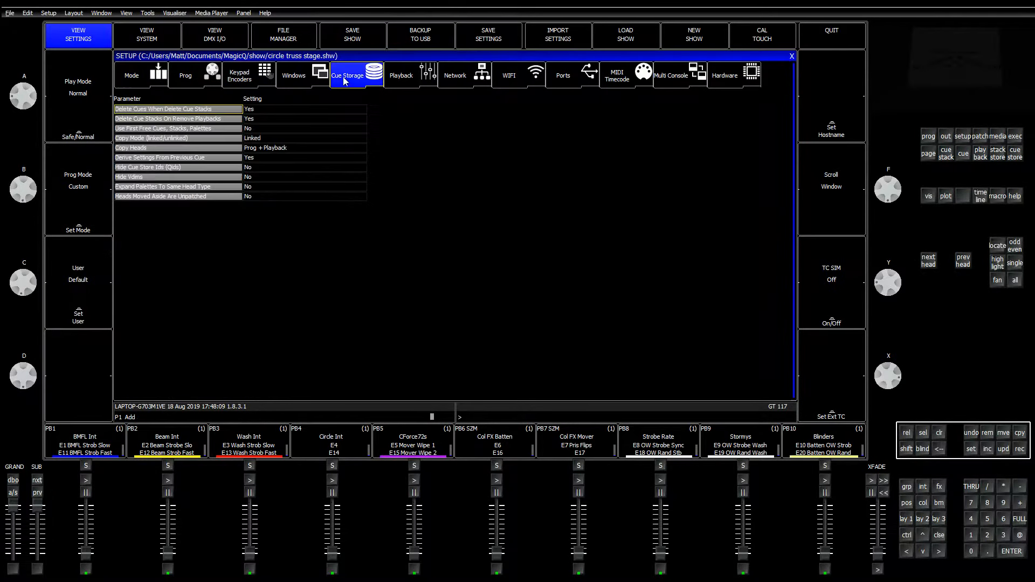
{"action": "left_click", "coordinate": [400, 75]}
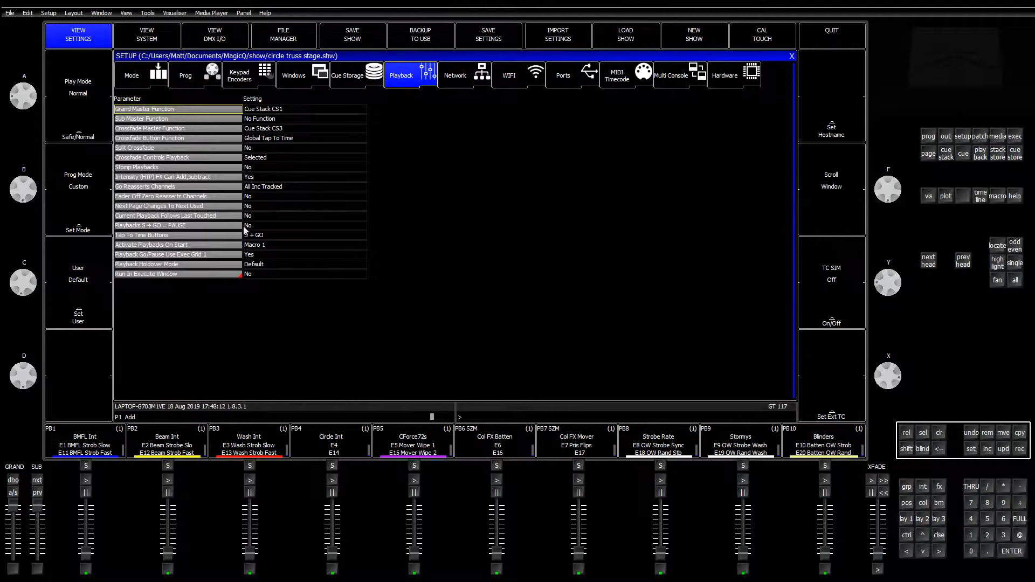
{"action": "left_click", "coordinate": [171, 247]}
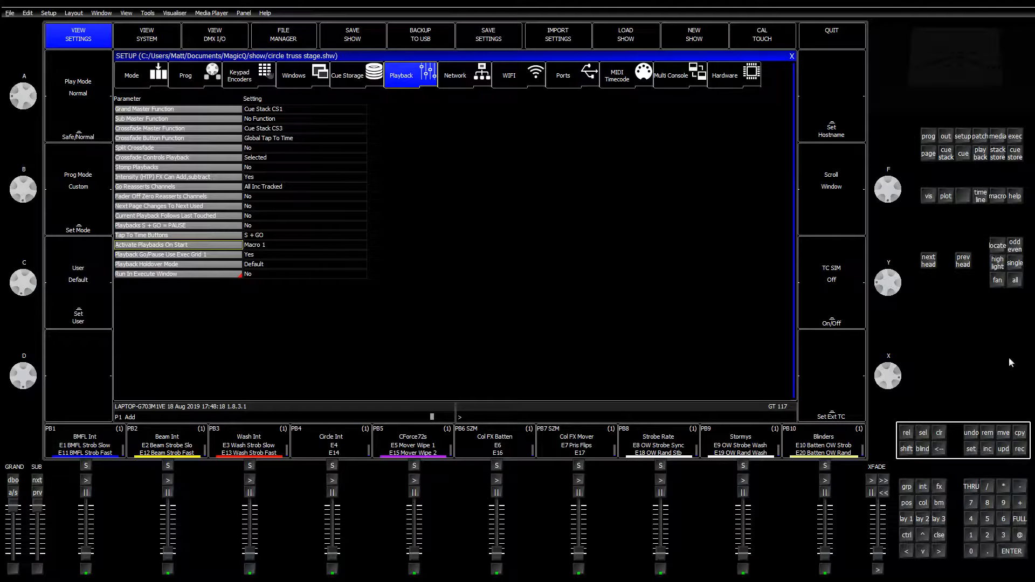
{"action": "left_click", "coordinate": [998, 155]}
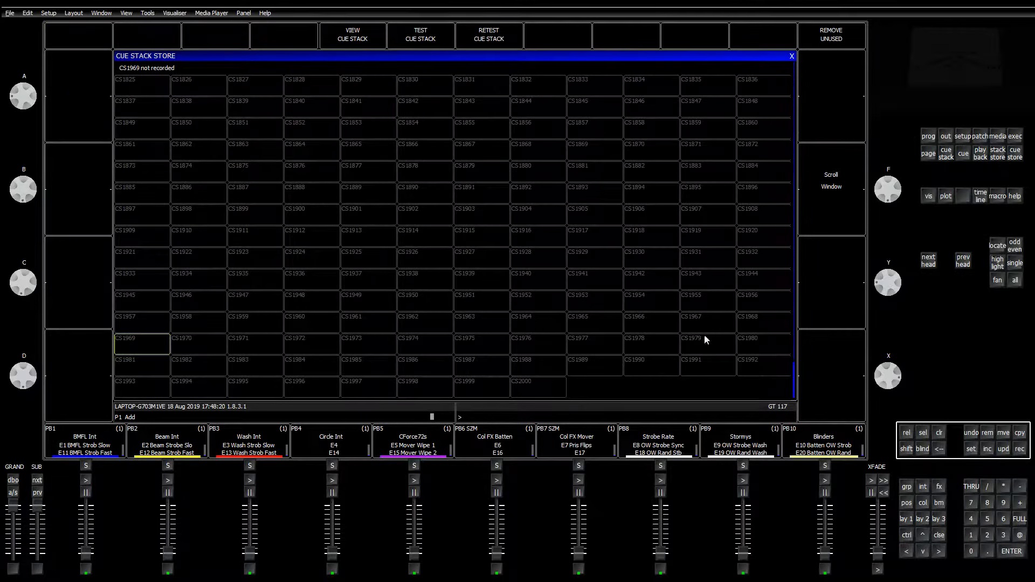
{"action": "left_click", "coordinate": [556, 392]}
{"action": "left_click", "coordinate": [908, 519]}
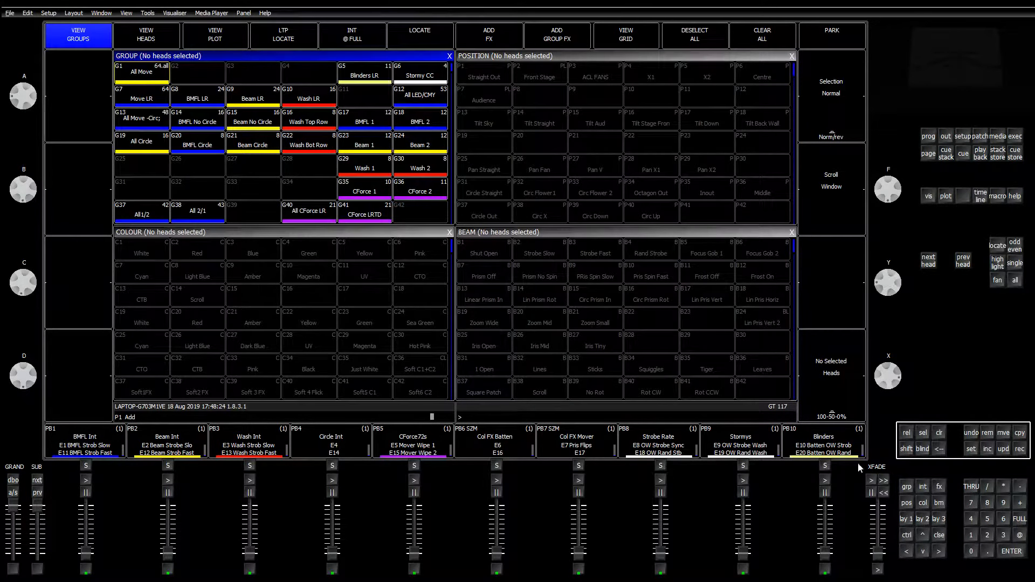
Test the wash zoom executes by activating Wash Wide and returning to Wash Small
{"action": "left_click", "coordinate": [975, 161]}
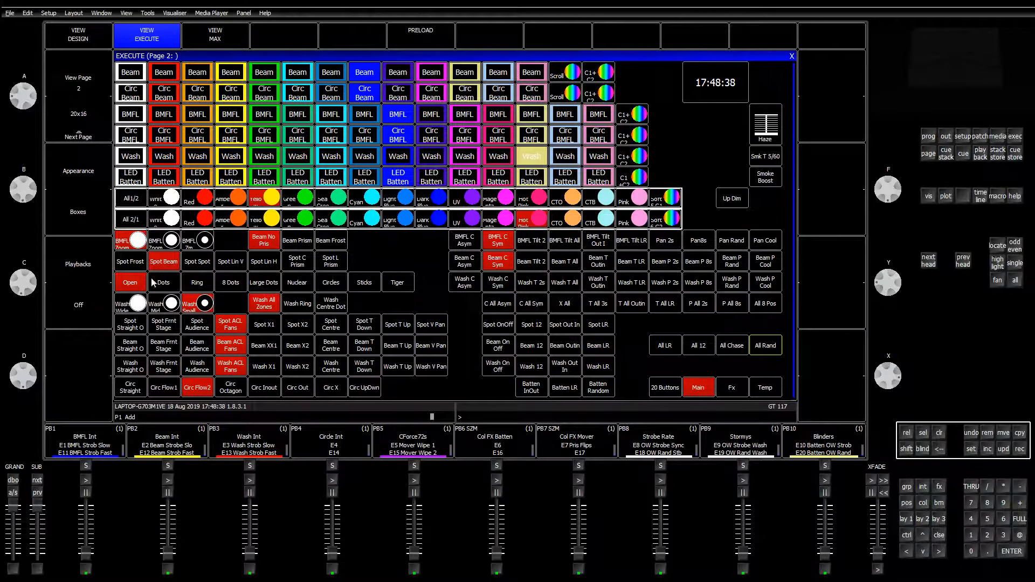
{"action": "left_click", "coordinate": [138, 305]}
{"action": "left_click", "coordinate": [200, 305]}
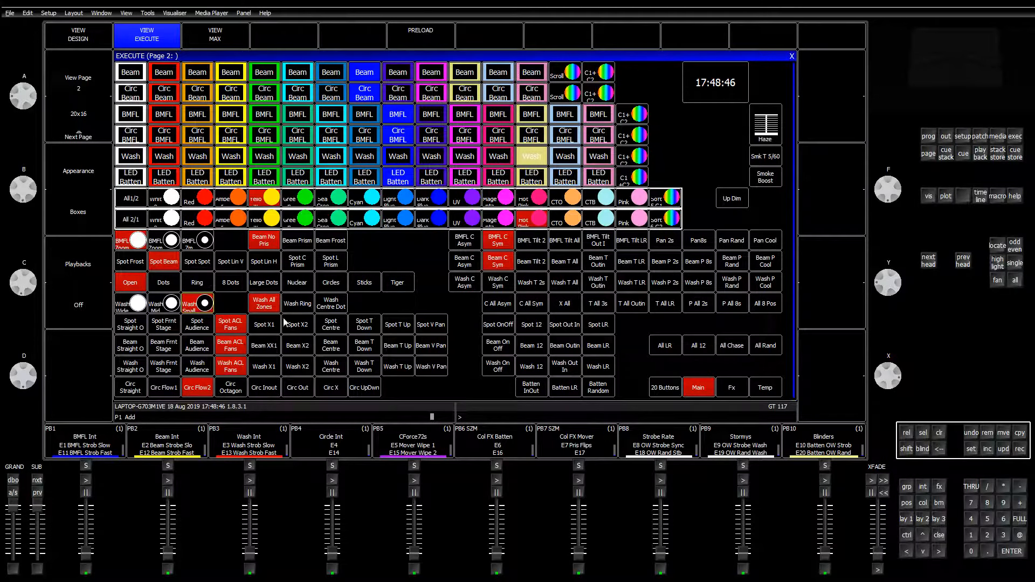
Set the colour tag of the Blind Chases cue stack CS36 to Light yellow and return to the cue stack store
{"action": "left_click", "coordinate": [997, 153]}
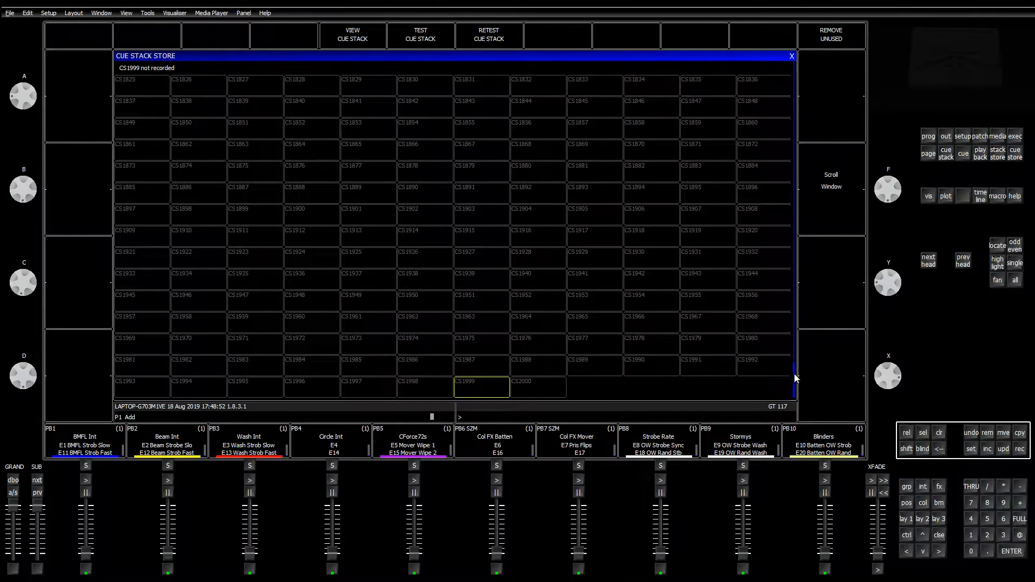
{"action": "left_click_drag", "start_coordinate": [798, 359], "coordinate": [798, 58]}
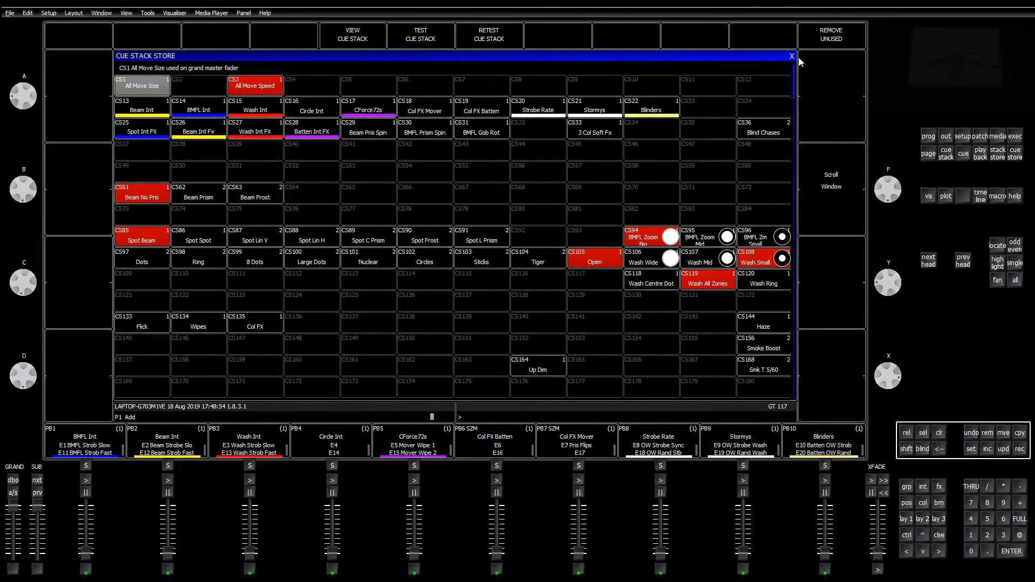
{"action": "left_click", "coordinate": [941, 430]}
{"action": "left_click", "coordinate": [764, 131]}
{"action": "left_click", "coordinate": [350, 33]}
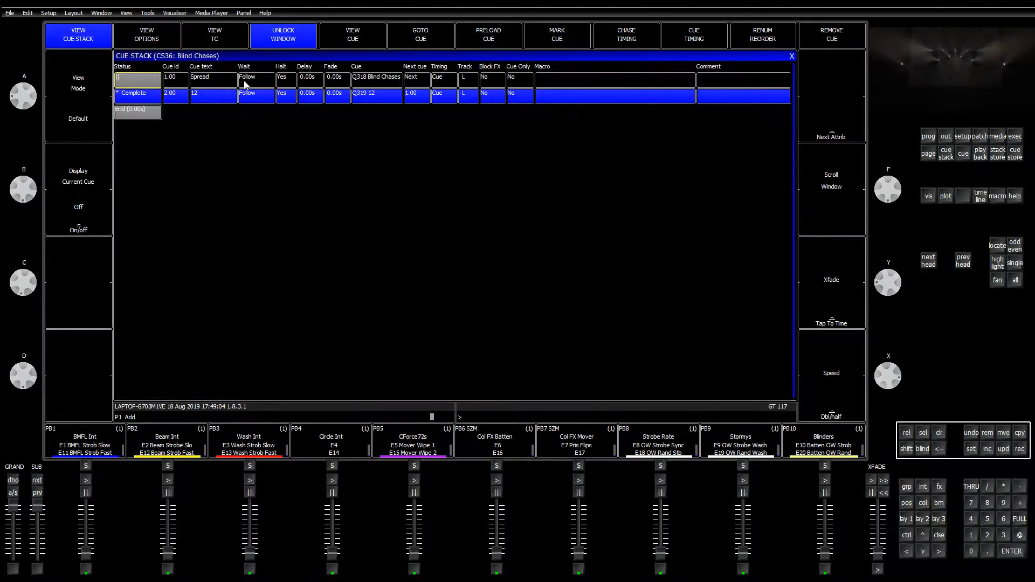
{"action": "left_click", "coordinate": [167, 39]}
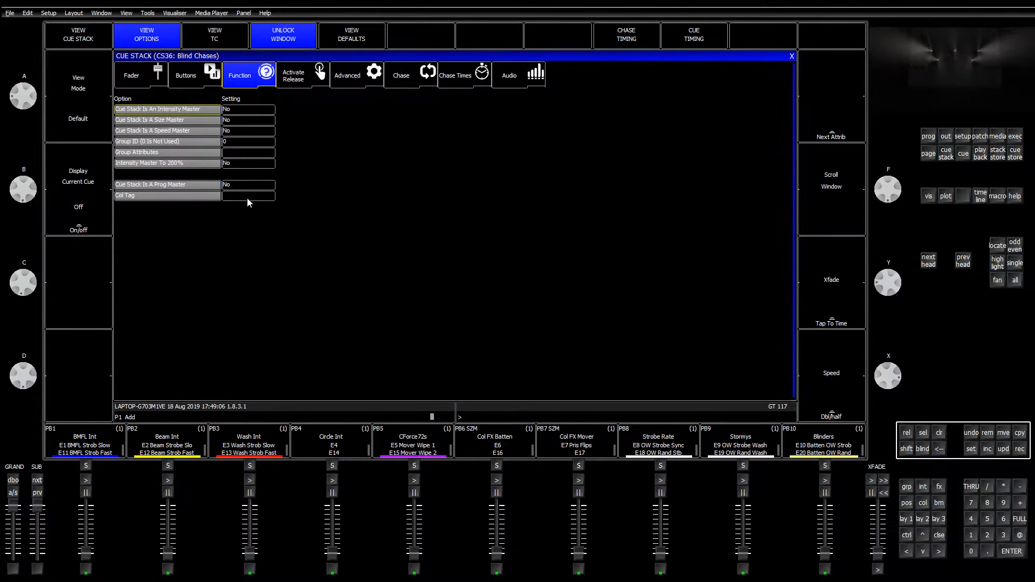
{"action": "left_click", "coordinate": [249, 196]}
{"action": "left_click", "coordinate": [570, 127]}
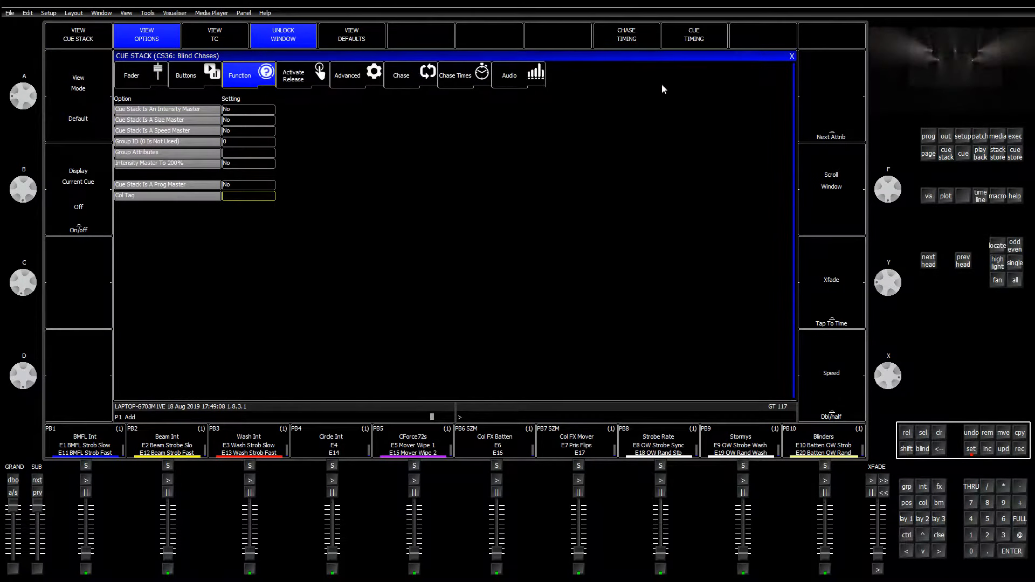
{"action": "left_click", "coordinate": [791, 58]}
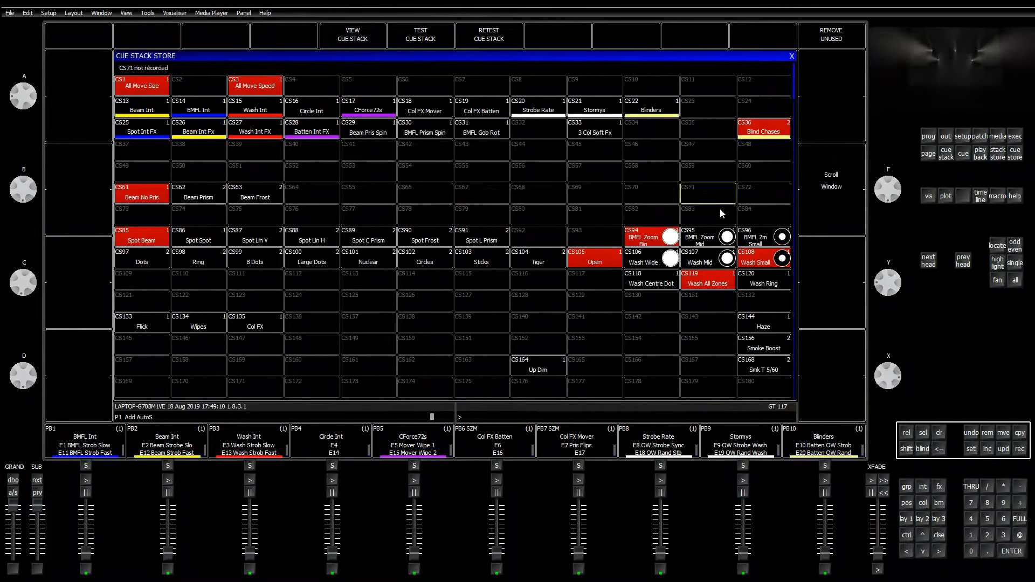
Set the colour tag of the Beam Pris Spin cue stack CS29 to Yellow and return to the store
{"action": "left_click", "coordinate": [938, 435]}
{"action": "left_click", "coordinate": [372, 129]}
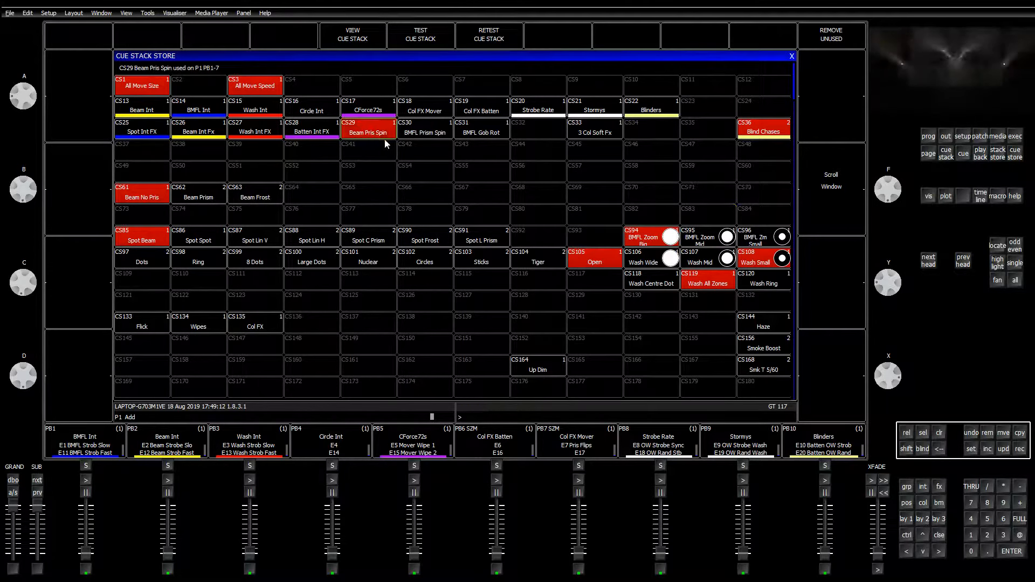
{"action": "left_click", "coordinate": [363, 37]}
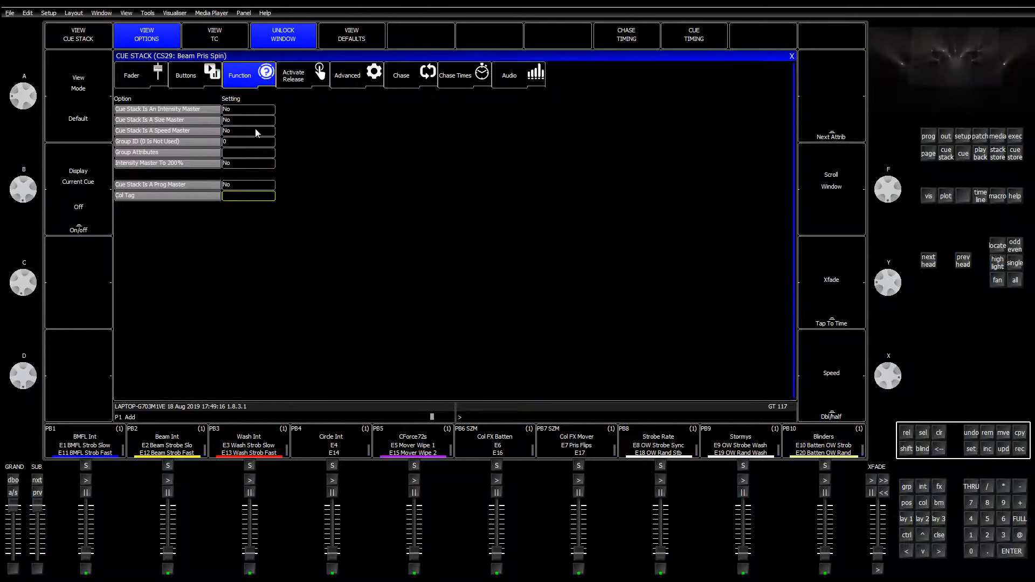
{"action": "left_click", "coordinate": [247, 196]}
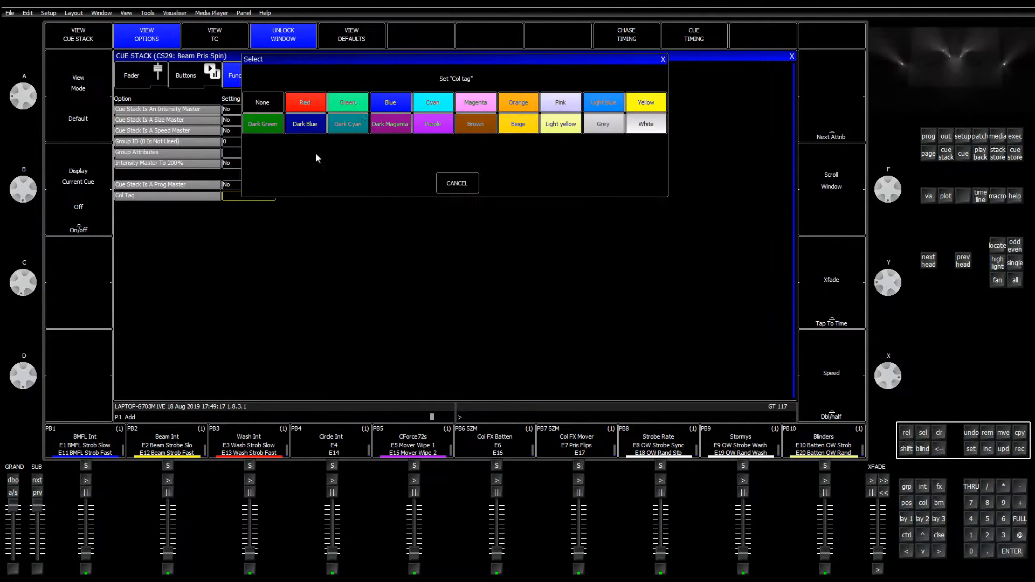
{"action": "left_click", "coordinate": [642, 106]}
{"action": "key", "text": "Escape"}
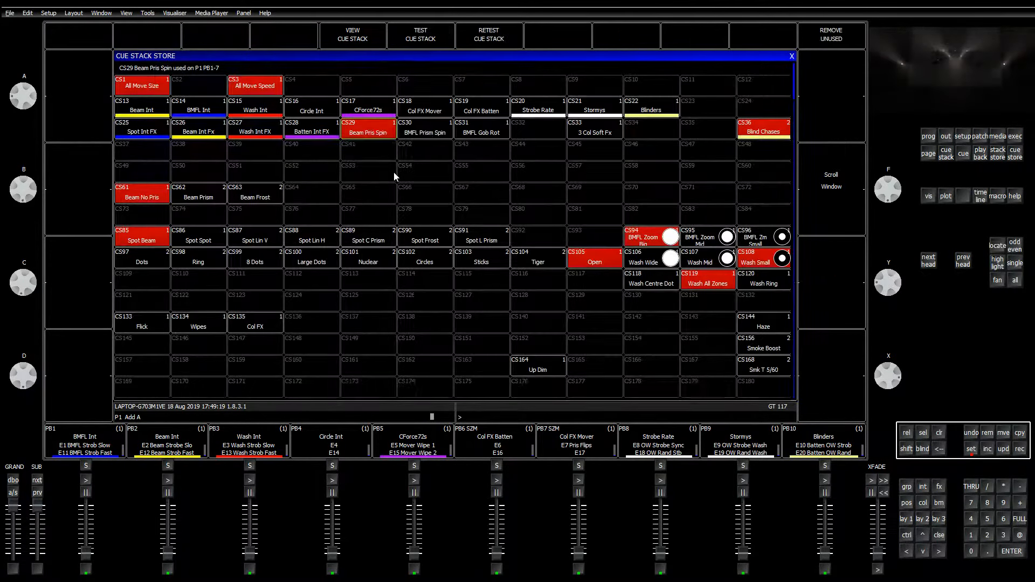
Set the colour tag of the BMFL Prism Spin cue stack CS30 to Blue and return to the store
{"action": "left_click", "coordinate": [435, 133]}
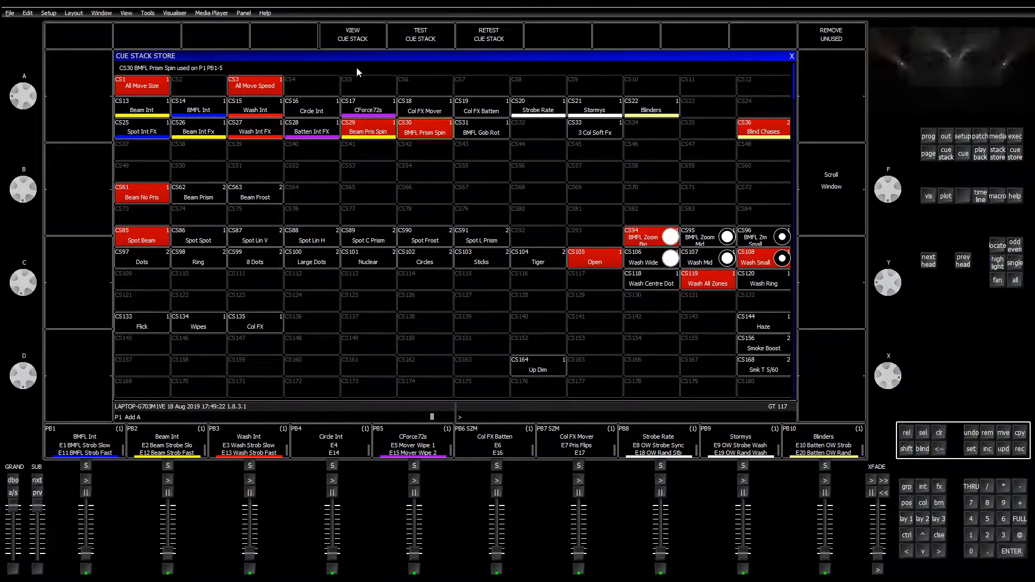
{"action": "left_click", "coordinate": [365, 41]}
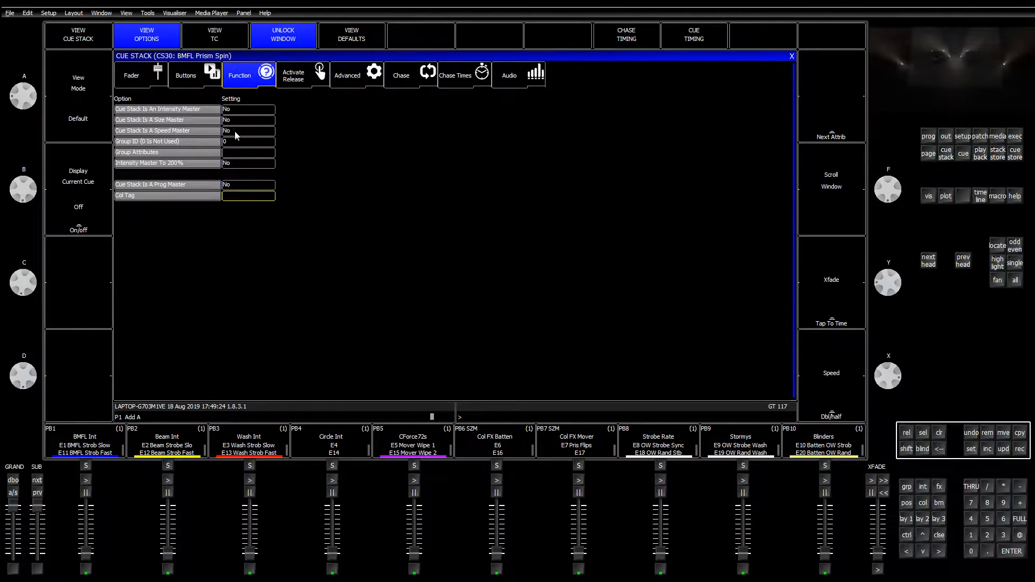
{"action": "left_click", "coordinate": [264, 196]}
{"action": "left_click", "coordinate": [357, 111]}
{"action": "key", "text": "Escape"}
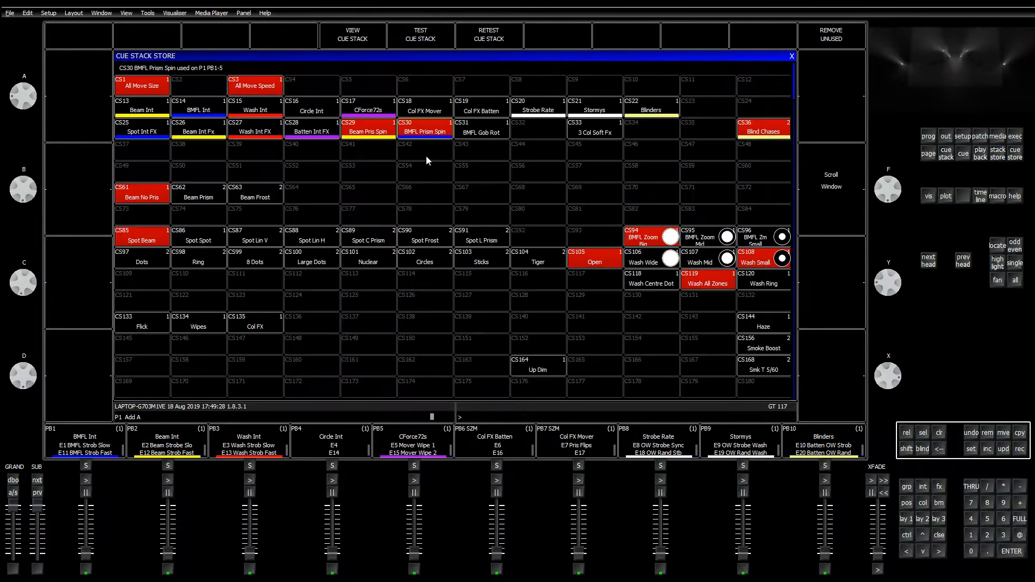
Set the colour tag of the BMFL Gob Rot cue stack CS31 to Blue and close its options
{"action": "left_click", "coordinate": [473, 131]}
{"action": "left_click", "coordinate": [376, 43]}
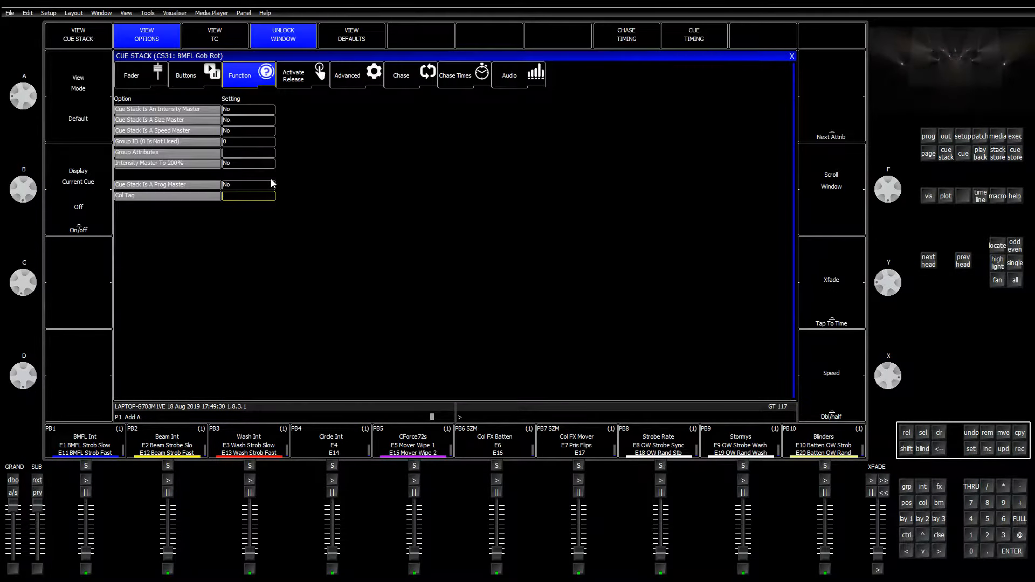
{"action": "left_click", "coordinate": [261, 197]}
{"action": "left_click", "coordinate": [663, 61]}
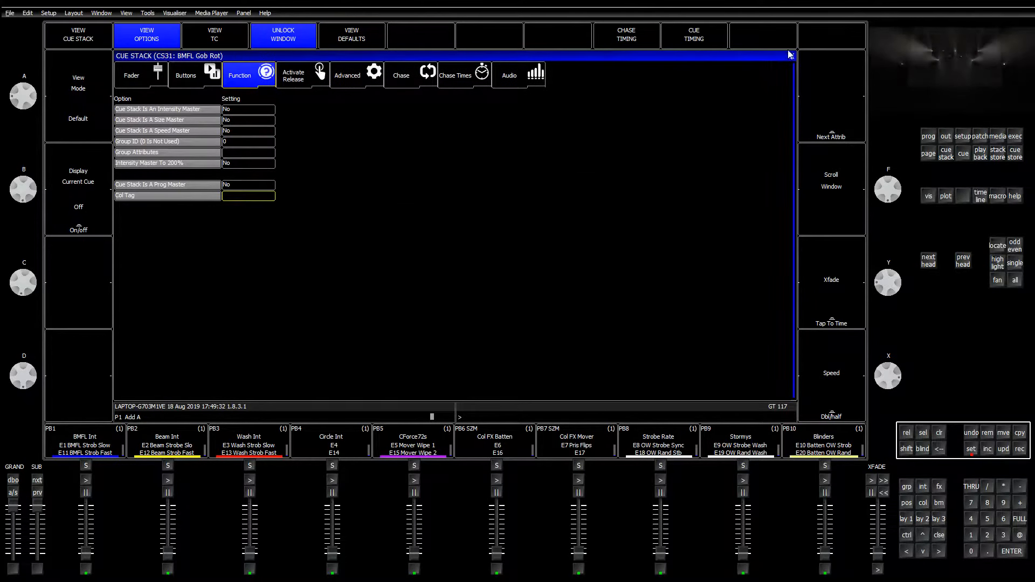
{"action": "left_click", "coordinate": [793, 56]}
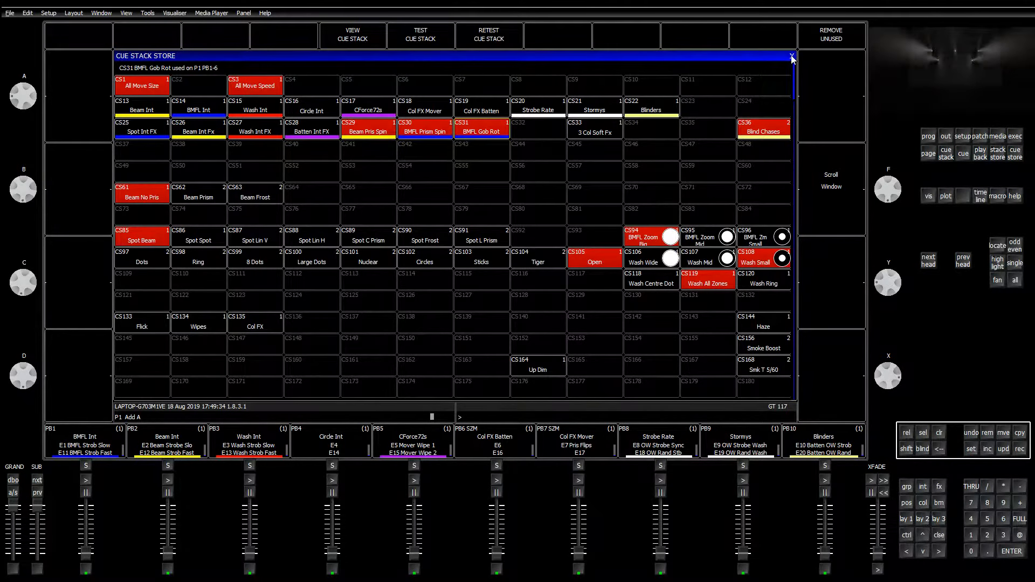
Close the cue stack store, bring up the groups and palettes view, and clear the programmer
{"action": "left_click", "coordinate": [791, 58]}
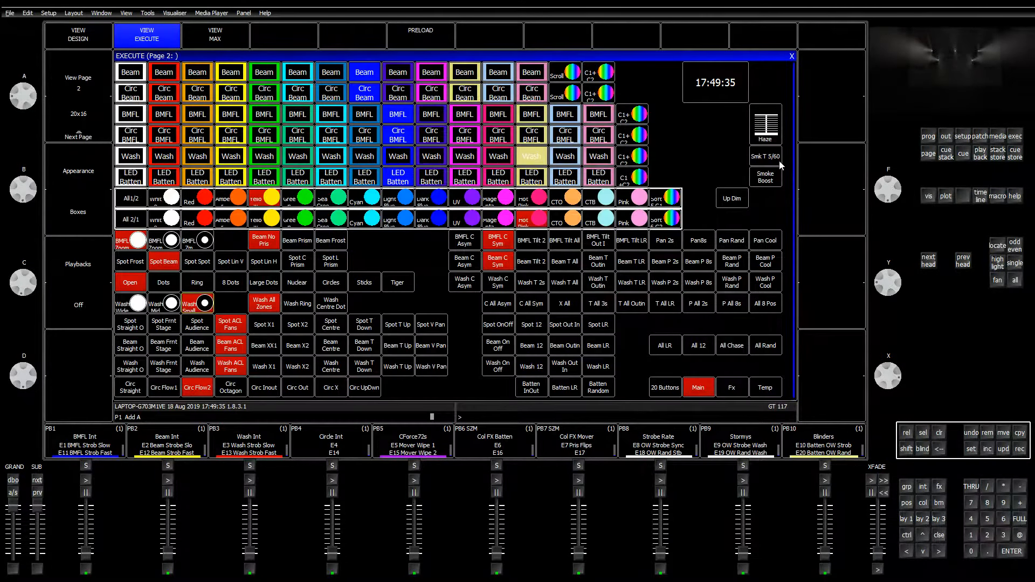
{"action": "left_click", "coordinate": [907, 521]}
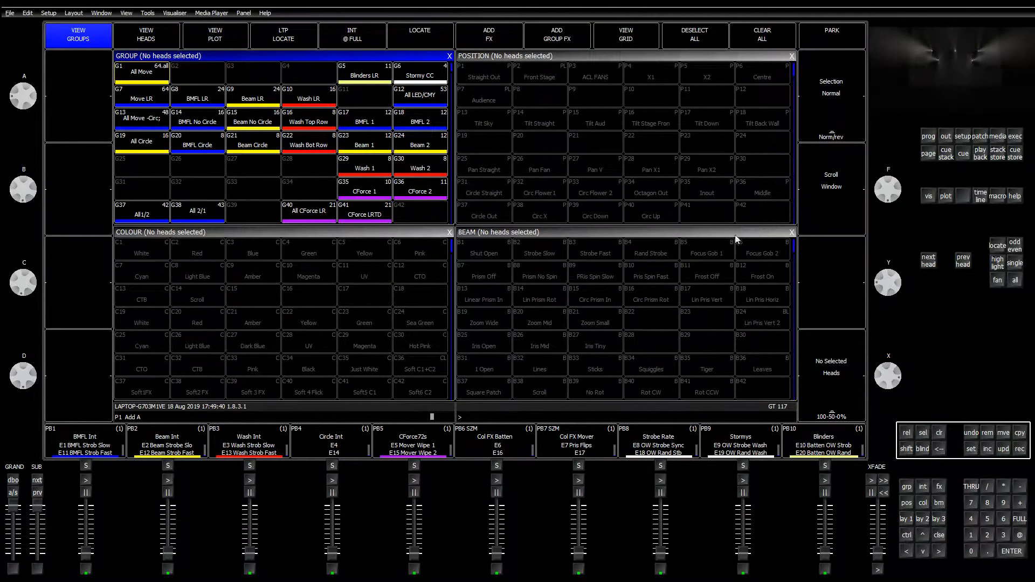
{"action": "left_click", "coordinate": [941, 434]}
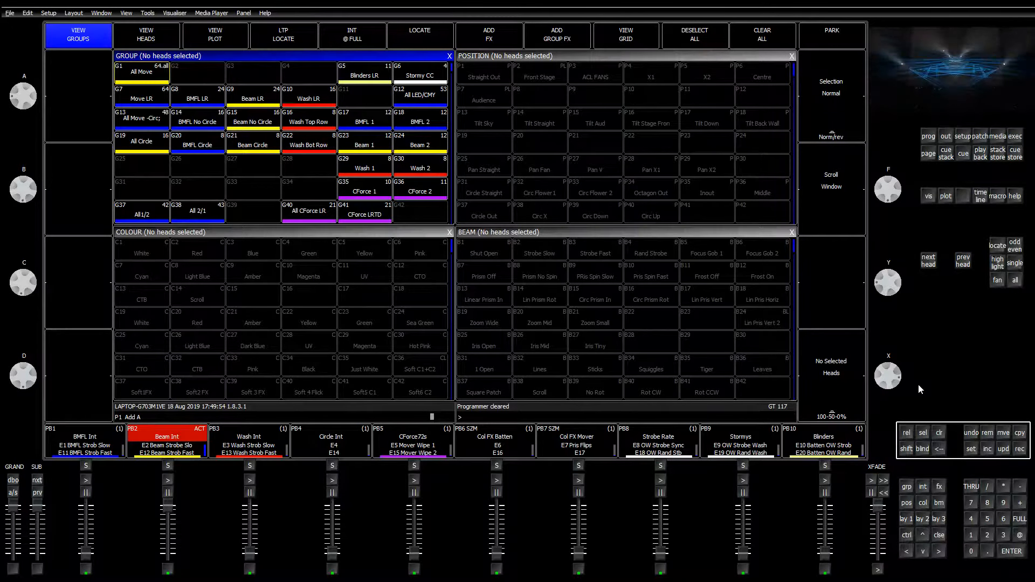
Run the BMFL C Asym and Beam C Asym effects from the execute page, check the playback faders, and clear the programmer
{"action": "left_click", "coordinate": [1012, 138]}
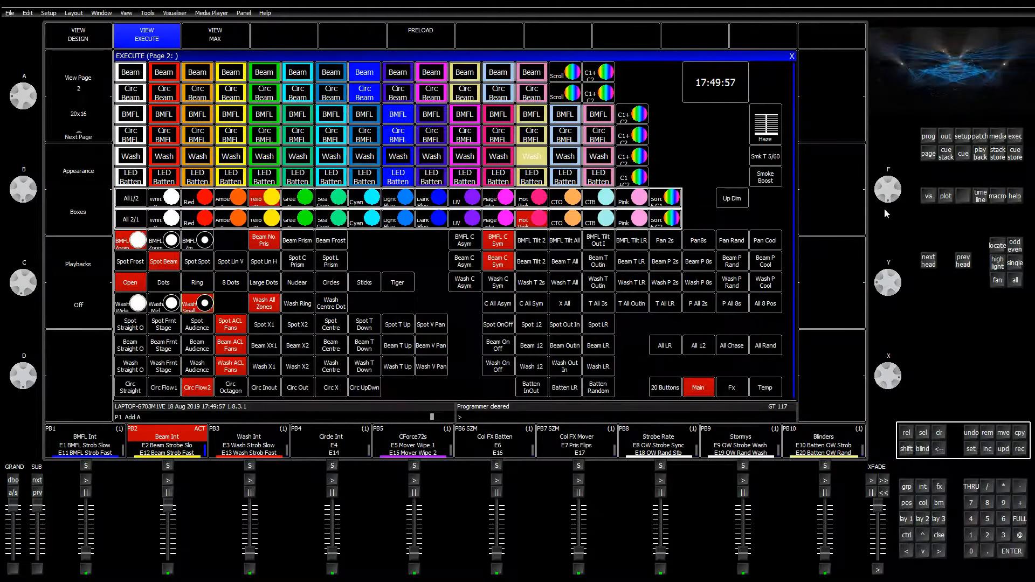
{"action": "left_click", "coordinate": [467, 258]}
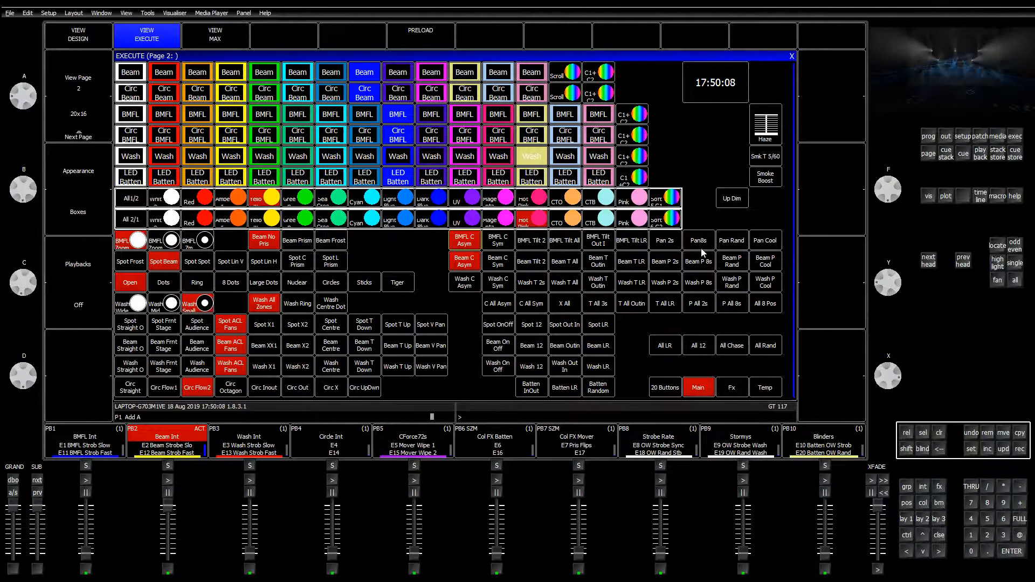
{"action": "left_click", "coordinate": [981, 153]}
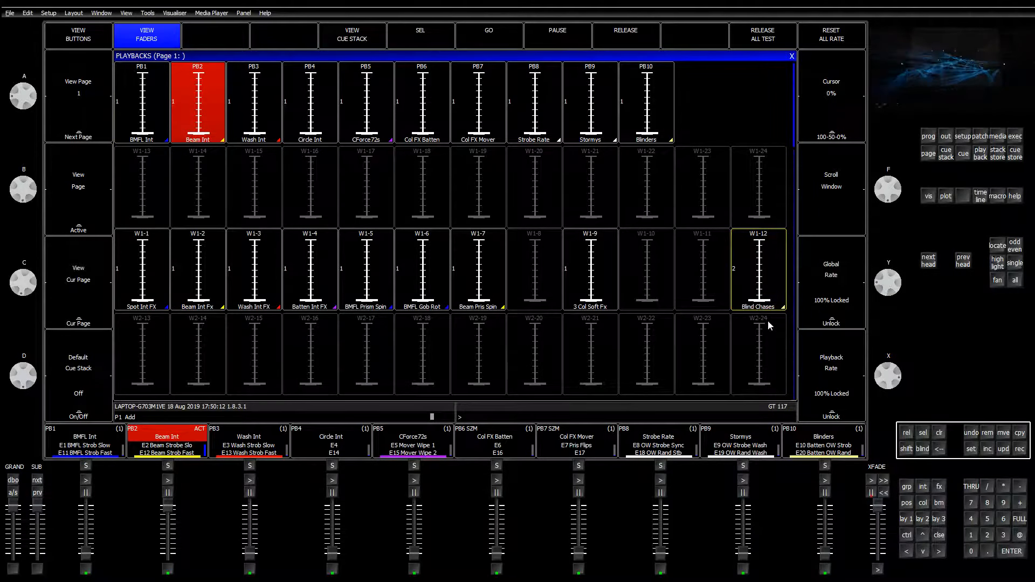
{"action": "left_click", "coordinate": [940, 434]}
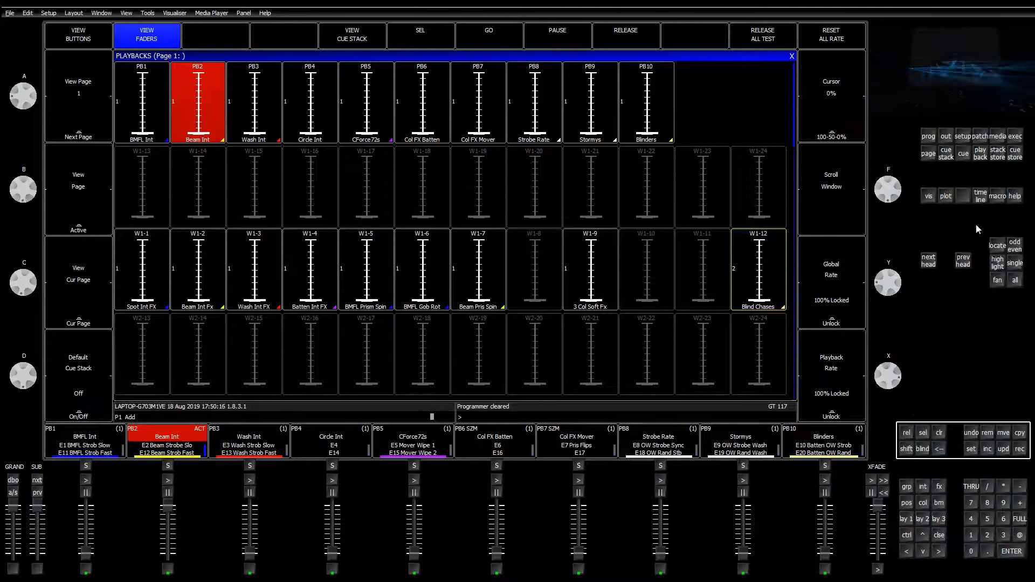
Include the Beam C Asym cue, apply the Audience position to the Beam No Circle group, and update the cue
{"action": "left_click", "coordinate": [1019, 137]}
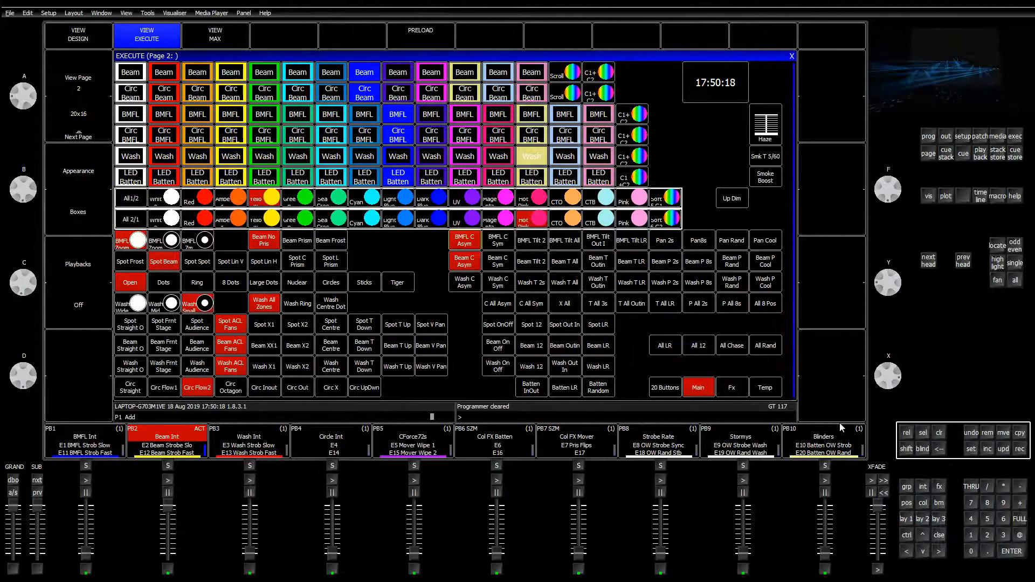
{"action": "left_click", "coordinate": [987, 450]}
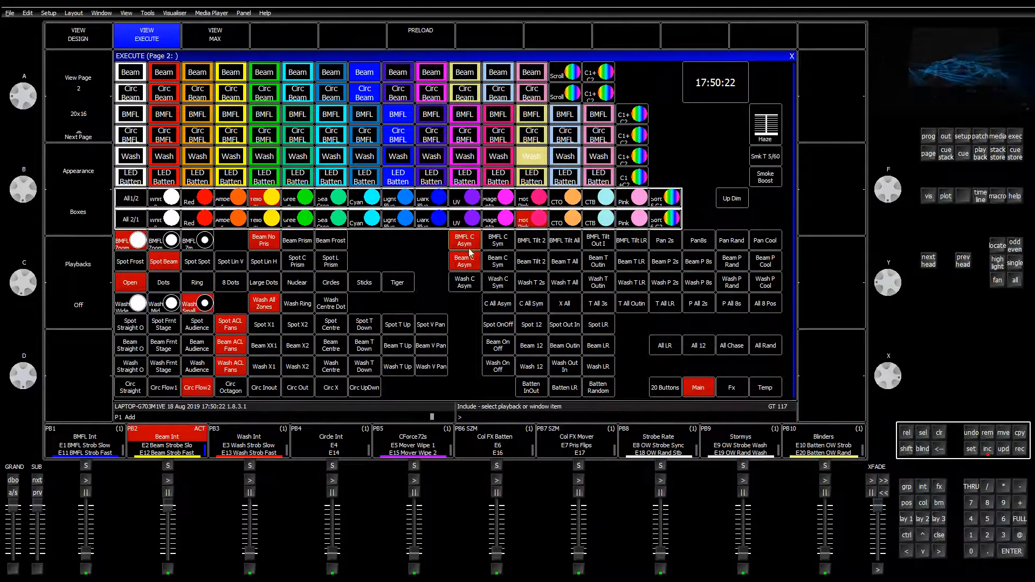
{"action": "left_click", "coordinate": [473, 267]}
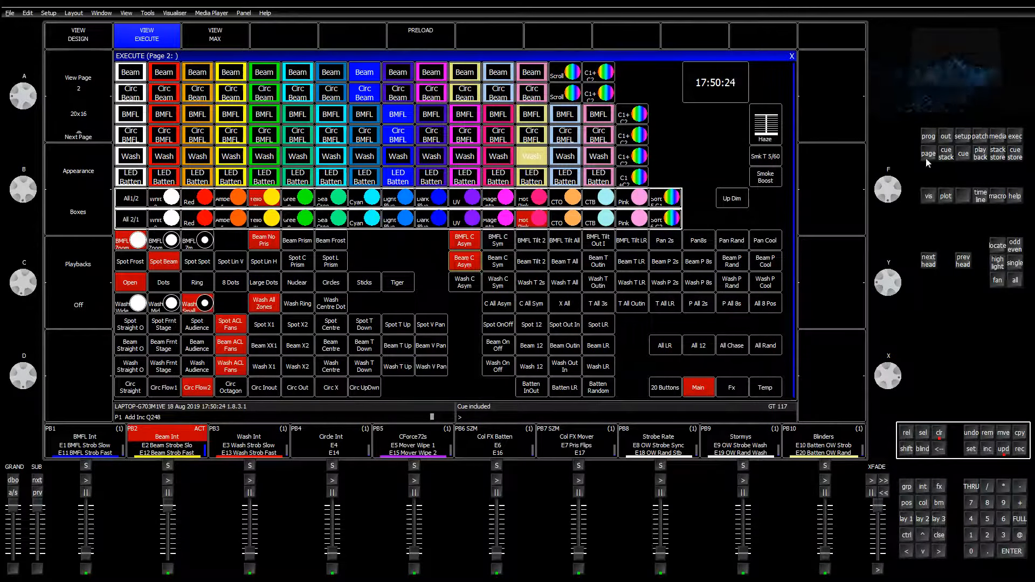
{"action": "left_click", "coordinate": [925, 137]}
{"action": "left_click", "coordinate": [79, 37]}
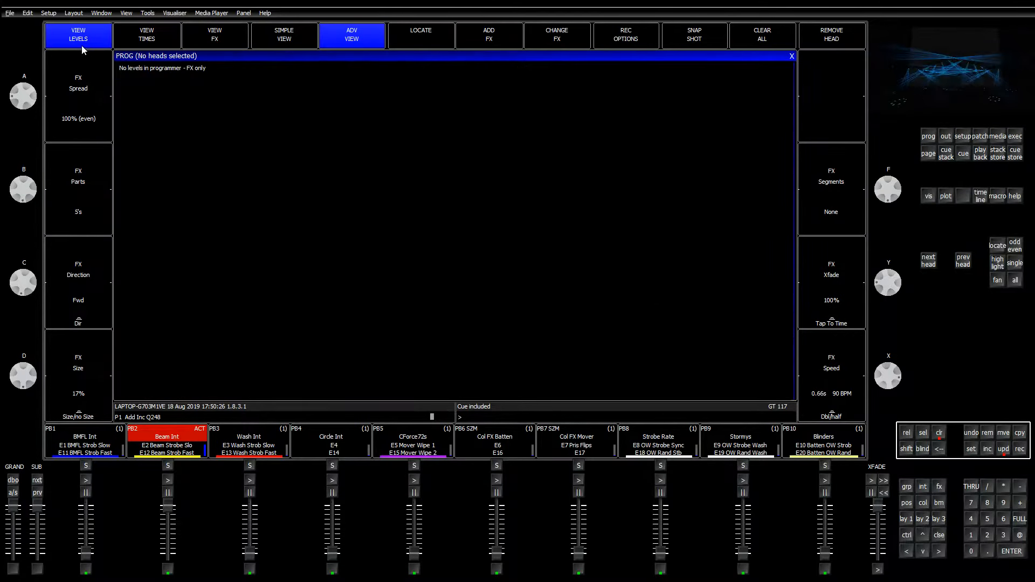
{"action": "left_click", "coordinate": [906, 519]}
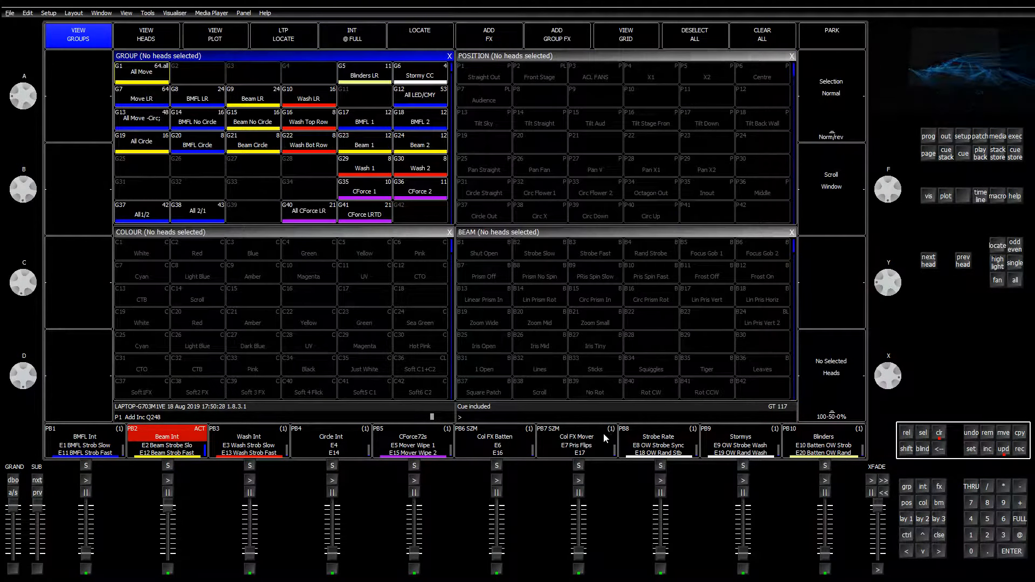
{"action": "left_click", "coordinate": [240, 122]}
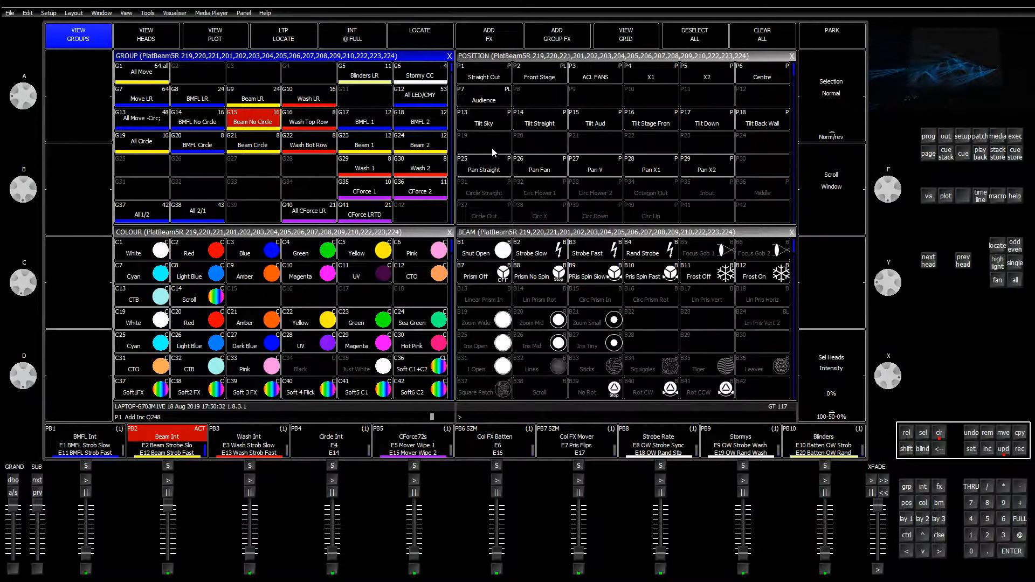
{"action": "left_click", "coordinate": [484, 99]}
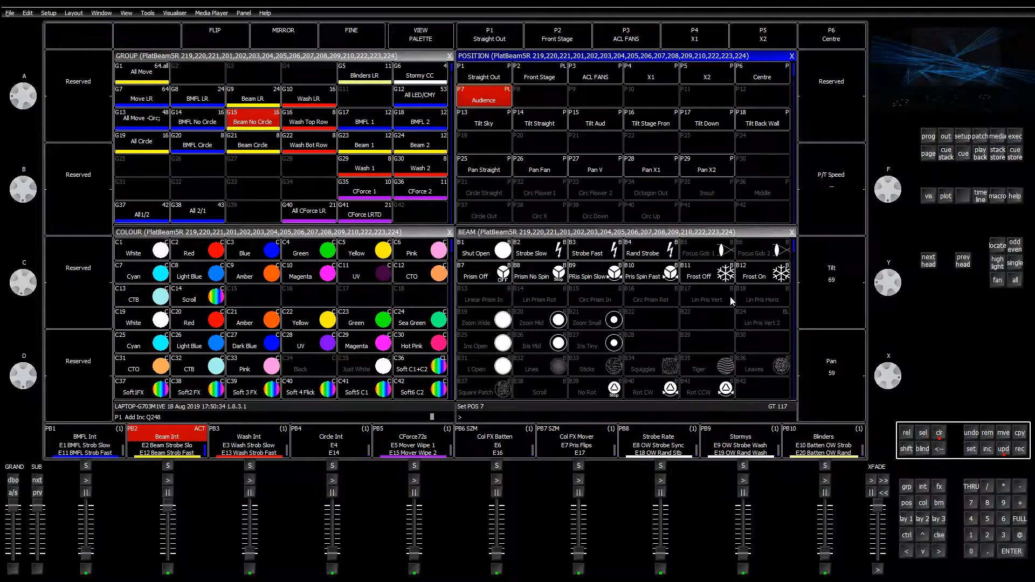
{"action": "left_click", "coordinate": [1004, 451]}
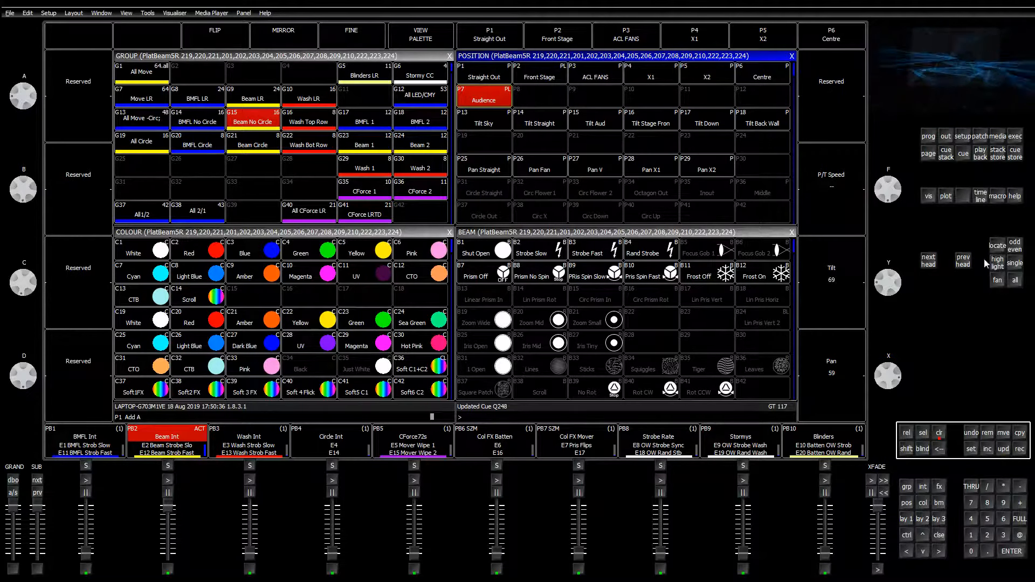
Include the Beam C Sym cue, apply the Audience position to the Beam No Circle group, and update the cue
{"action": "left_click", "coordinate": [1013, 137]}
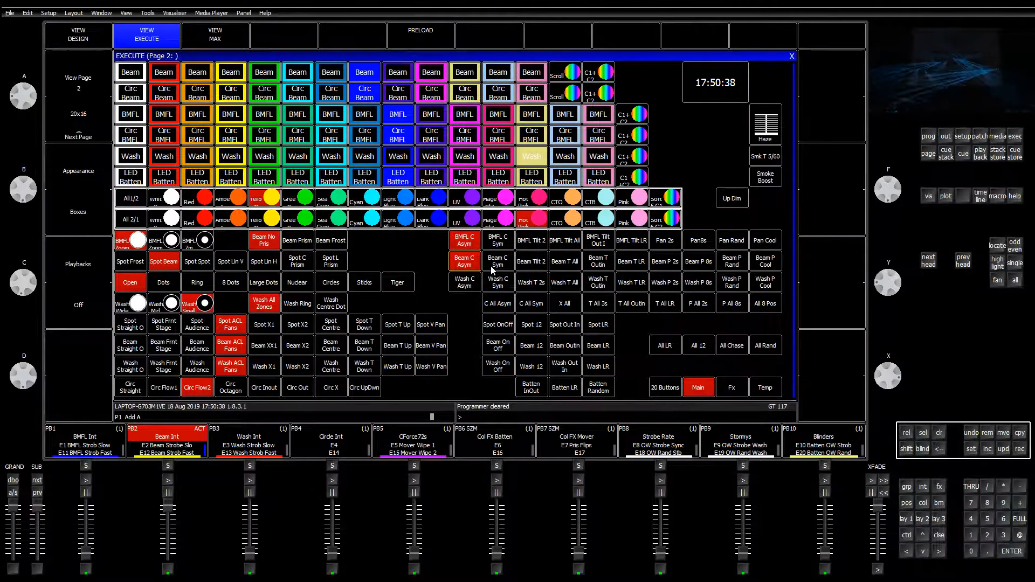
{"action": "left_click", "coordinate": [987, 451]}
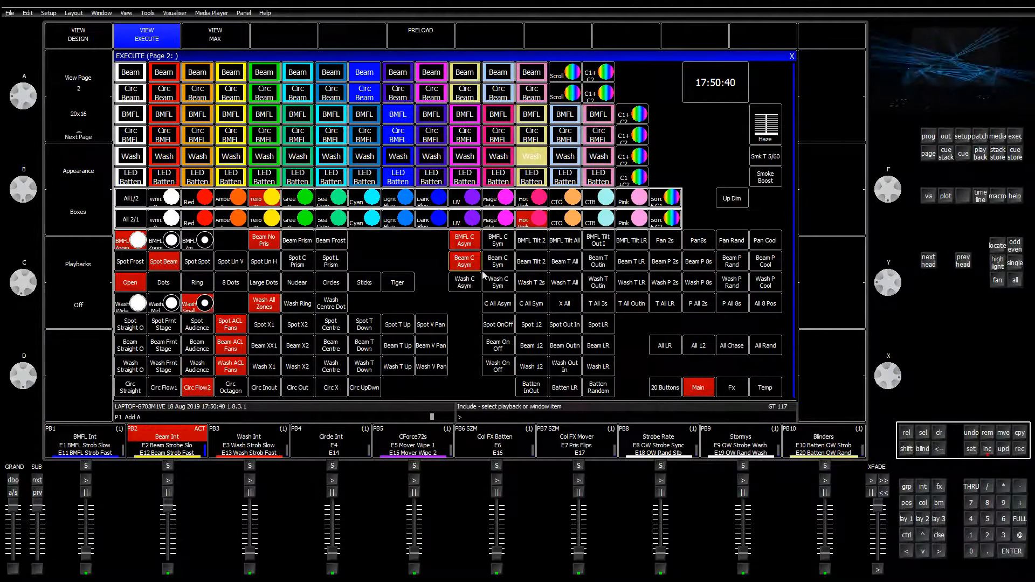
{"action": "left_click", "coordinate": [935, 139]}
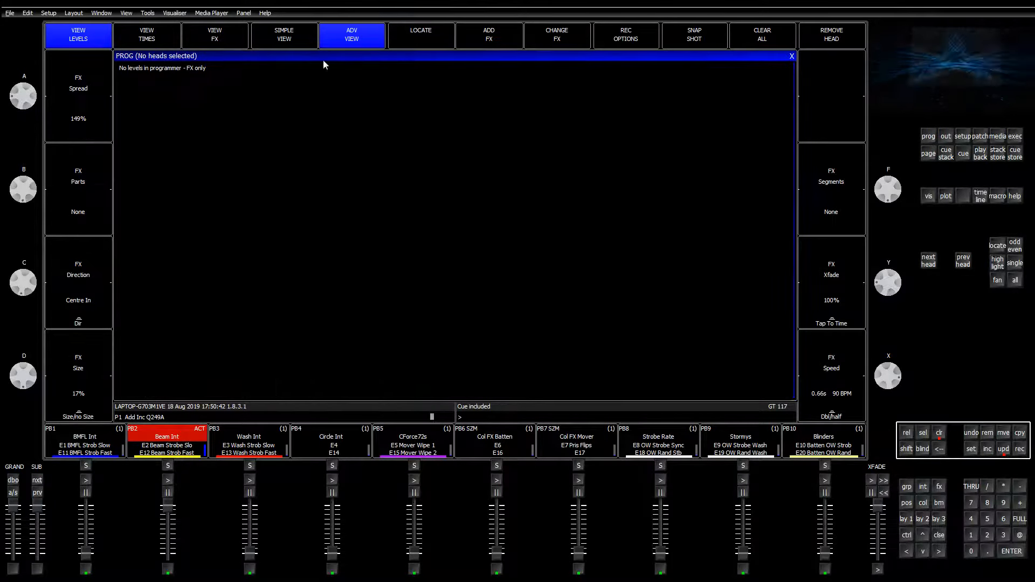
{"action": "left_click", "coordinate": [907, 486]}
{"action": "left_click", "coordinate": [262, 123]}
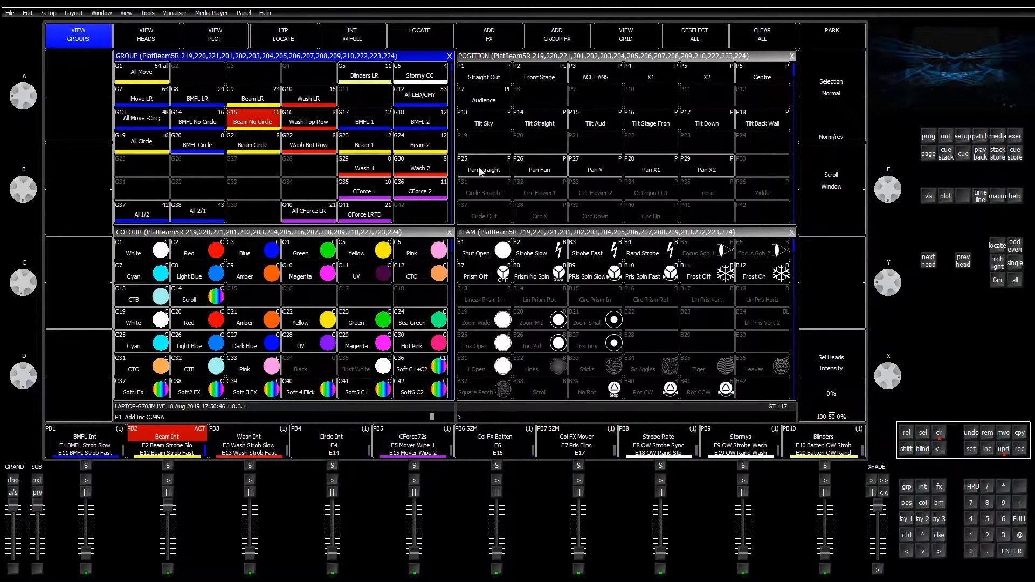
{"action": "left_click", "coordinate": [484, 96]}
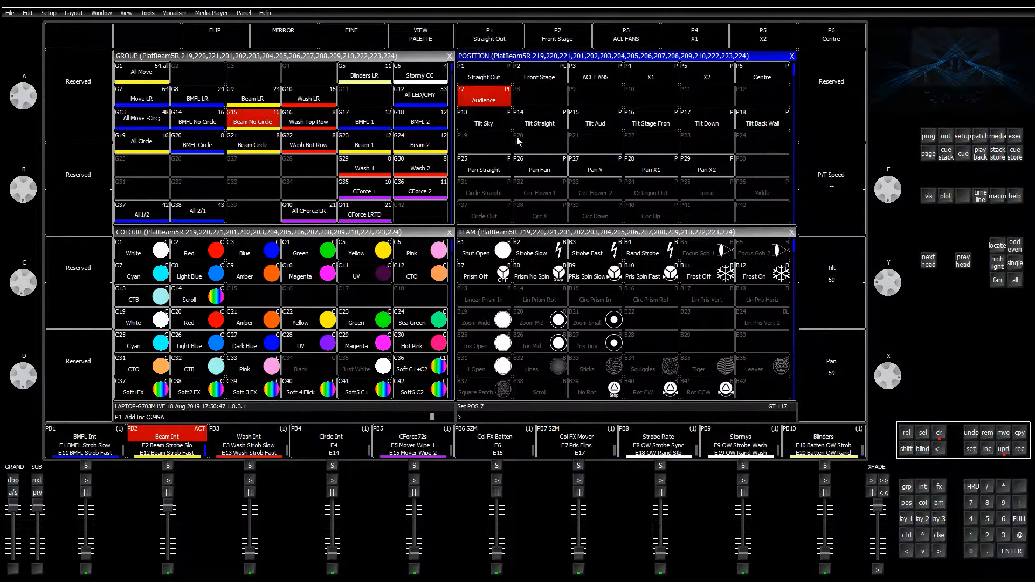
{"action": "left_click", "coordinate": [1003, 449]}
Test the Beam C Sym, Beam C Asym and Wash C Asym effects in turn on the execute page, and release Wash C Asym
{"action": "left_click", "coordinate": [1016, 139]}
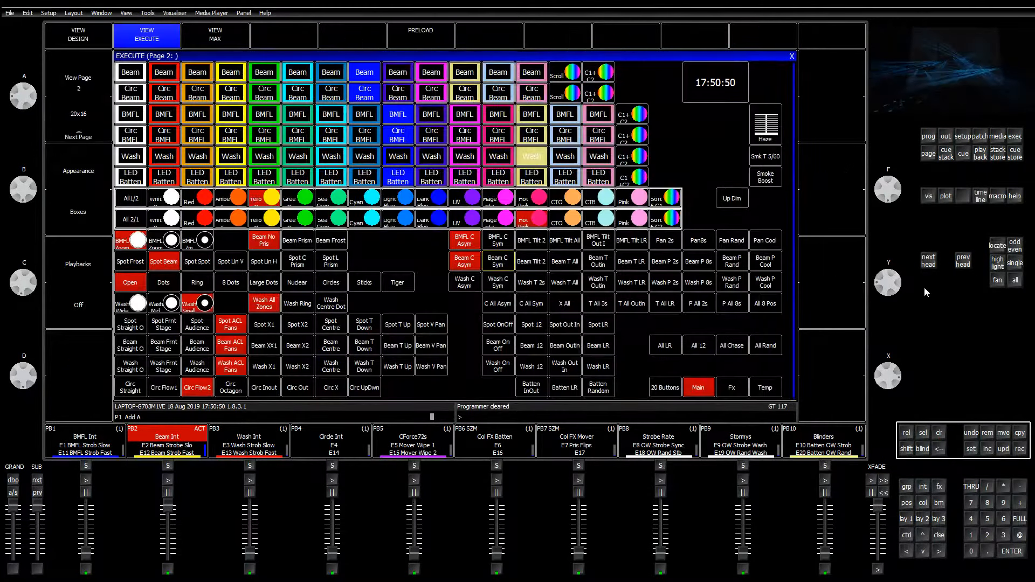
{"action": "left_click", "coordinate": [496, 267]}
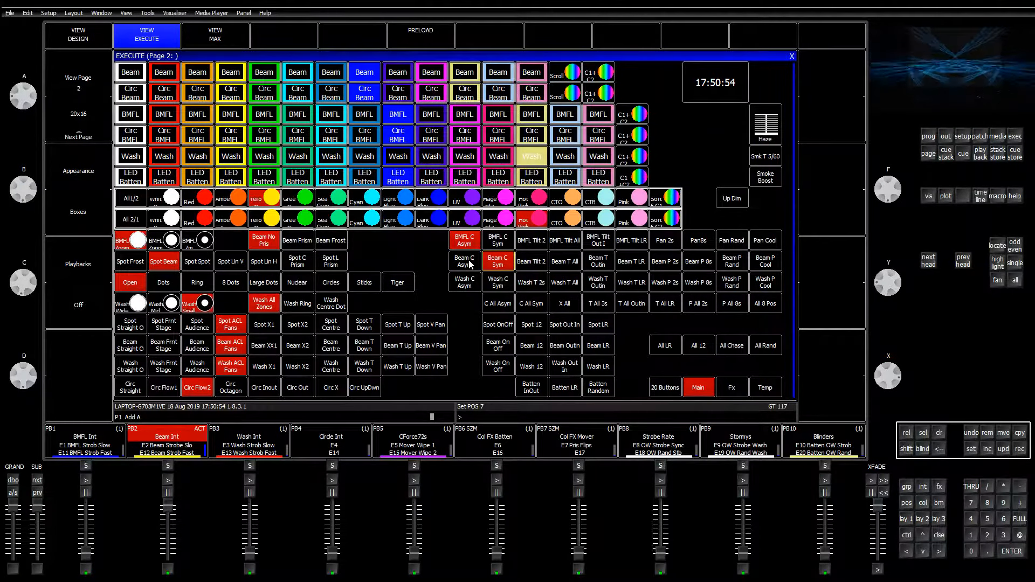
{"action": "left_click", "coordinate": [469, 264]}
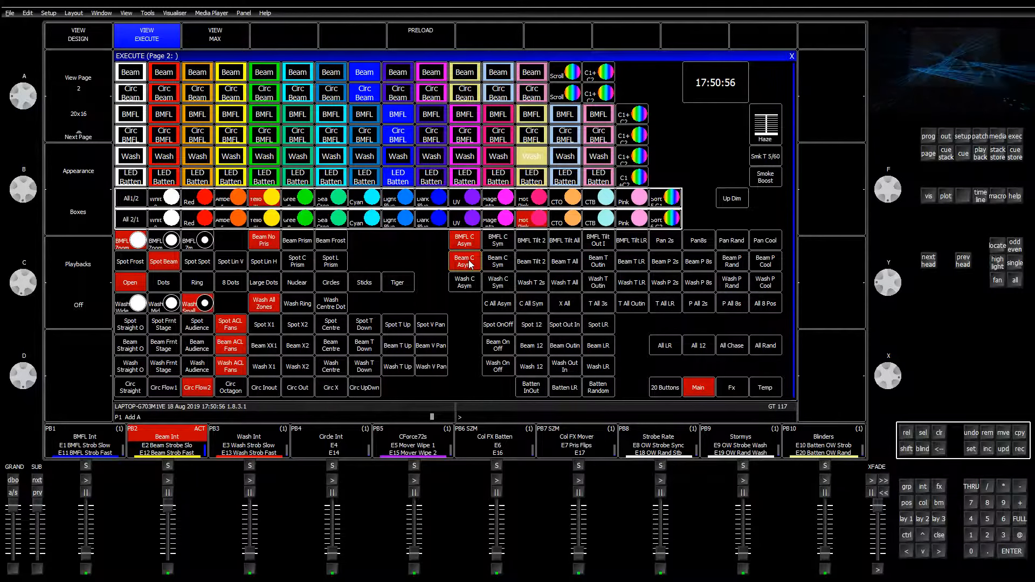
{"action": "left_click", "coordinate": [470, 284]}
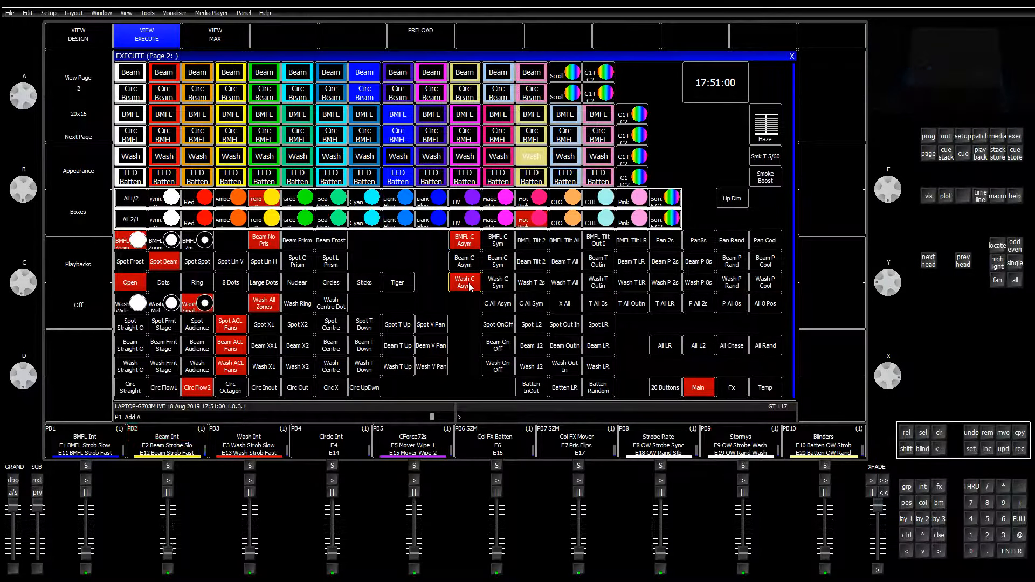
{"action": "left_click", "coordinate": [471, 285]}
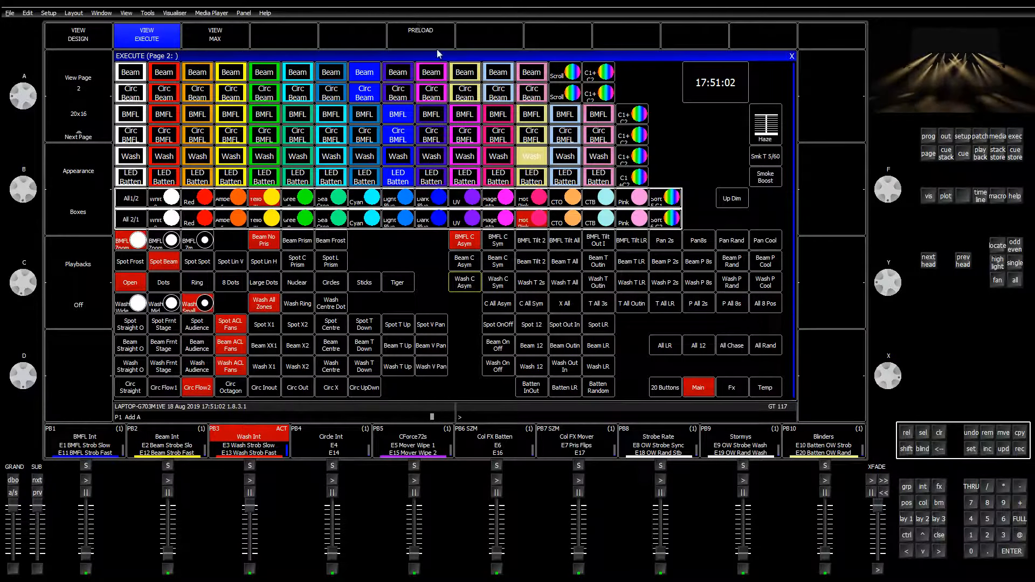
Show the execute page in design view, include the Wash C Asym cue to inspect its programmer levels, and clear the programmer
{"action": "left_click", "coordinate": [93, 43]}
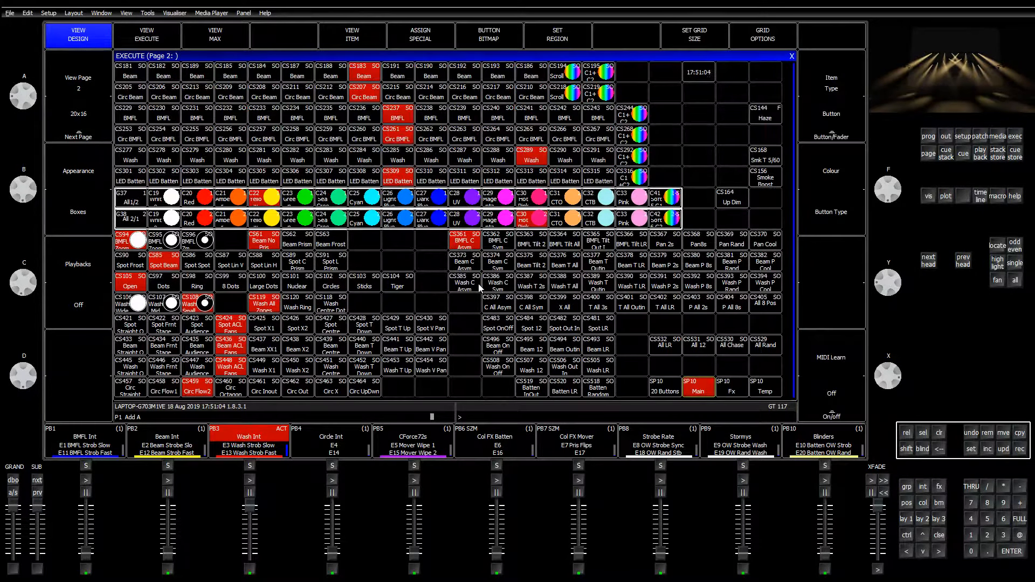
{"action": "left_click", "coordinate": [980, 451]}
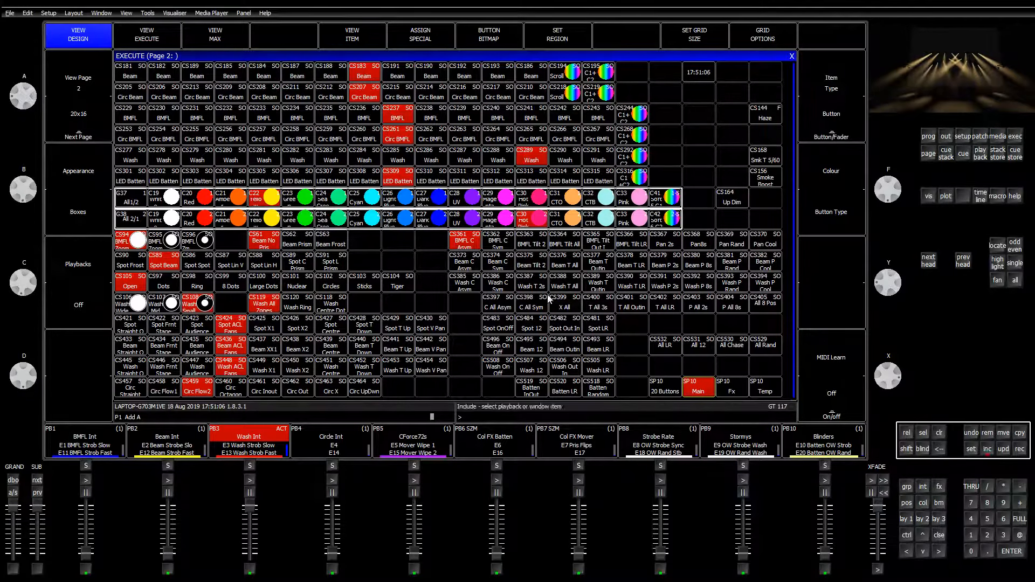
{"action": "left_click", "coordinate": [465, 283]}
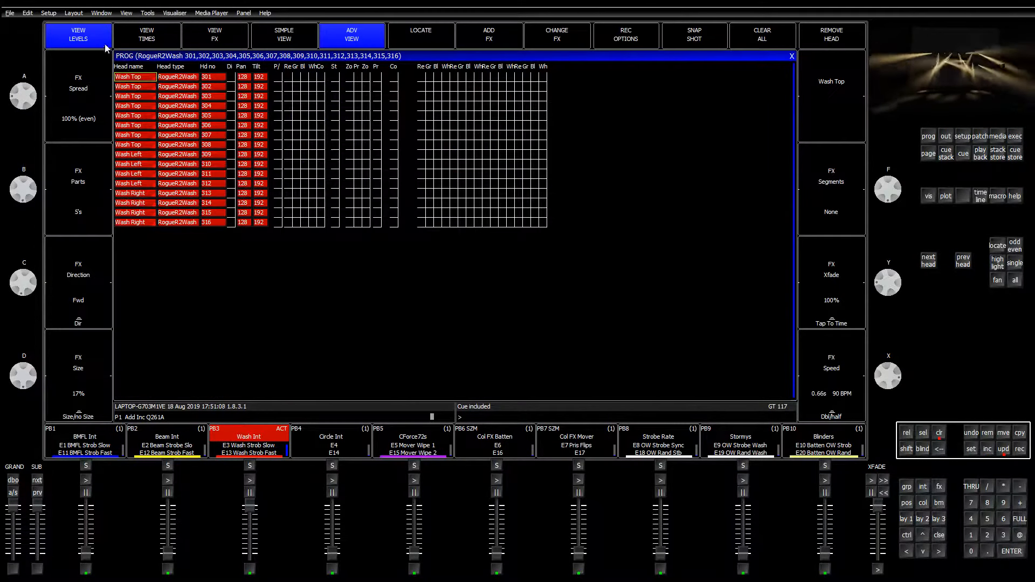
{"action": "left_click", "coordinate": [791, 56]}
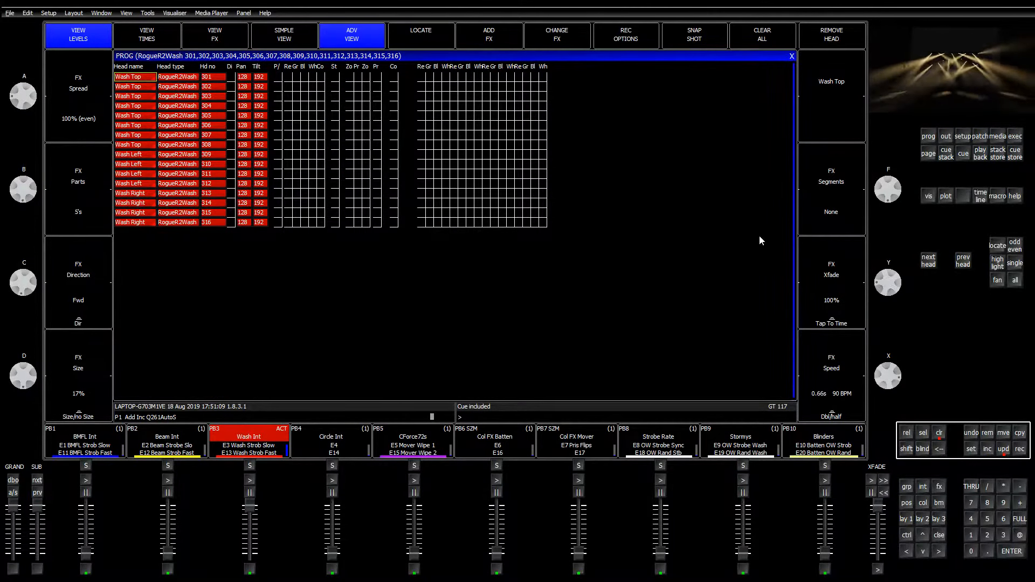
{"action": "left_click", "coordinate": [937, 433]}
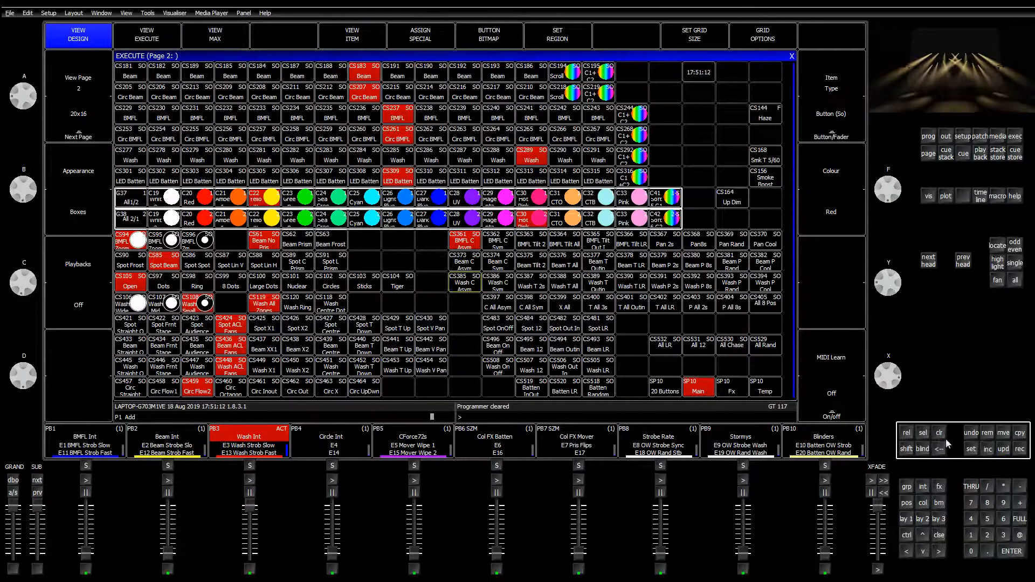
Include the BMFL C Asym cue, apply the Audience position to the BMFL No Circle group, update the cue, and clear the programmer
{"action": "left_click", "coordinate": [987, 449]}
{"action": "left_click", "coordinate": [464, 245]}
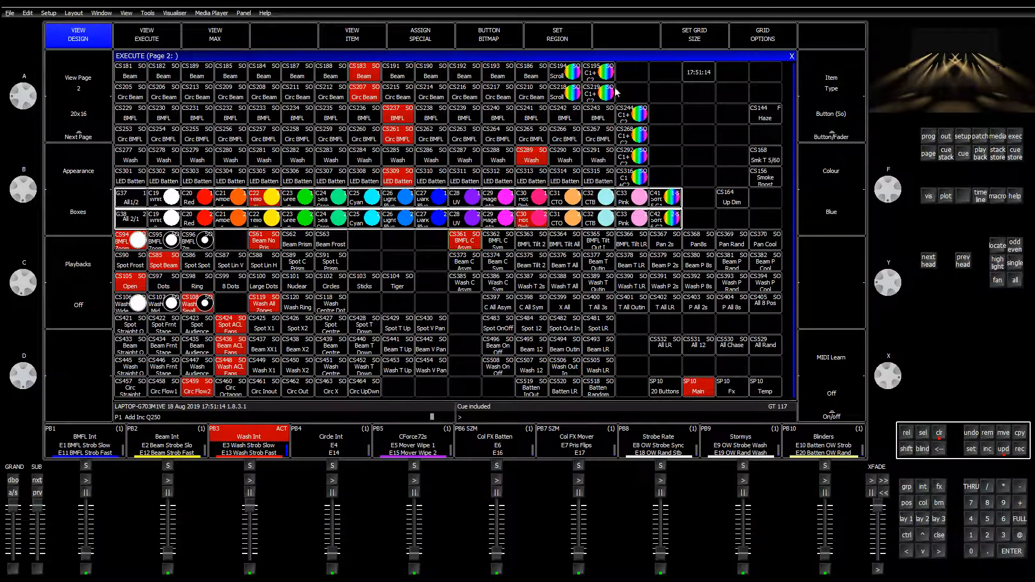
{"action": "left_click", "coordinate": [928, 137]}
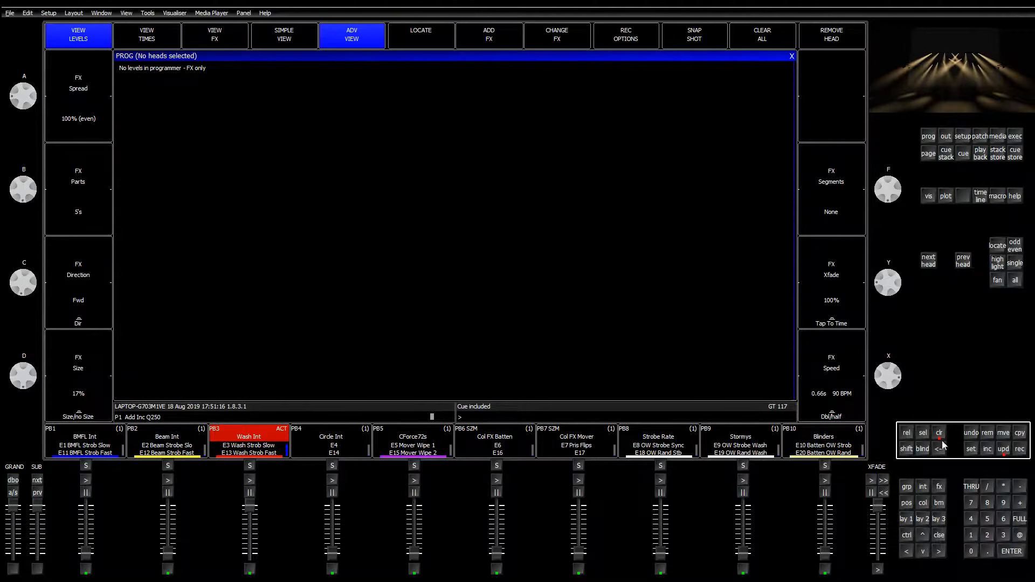
{"action": "left_click", "coordinate": [909, 519]}
{"action": "left_click", "coordinate": [205, 127]}
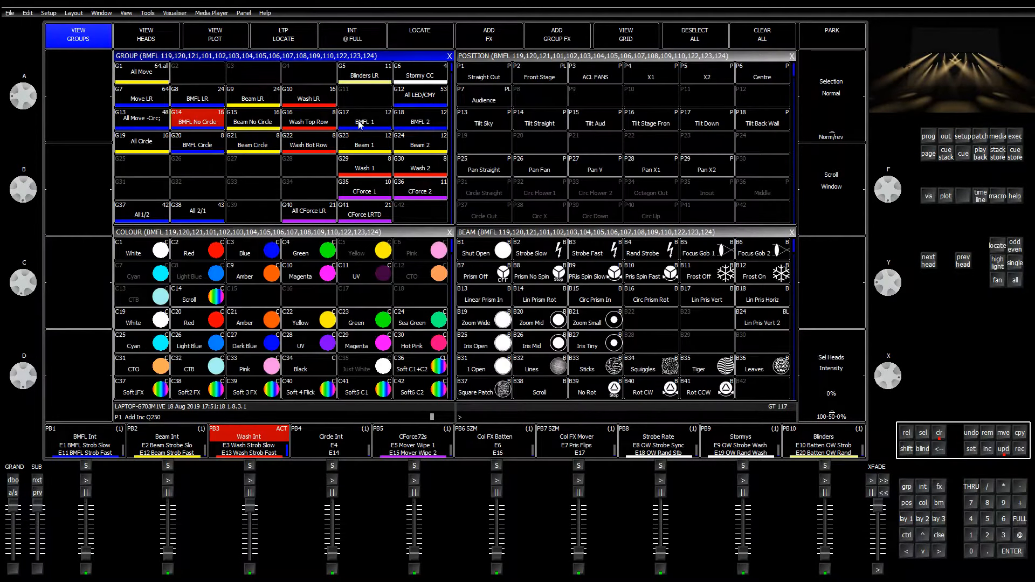
{"action": "left_click", "coordinate": [486, 97]}
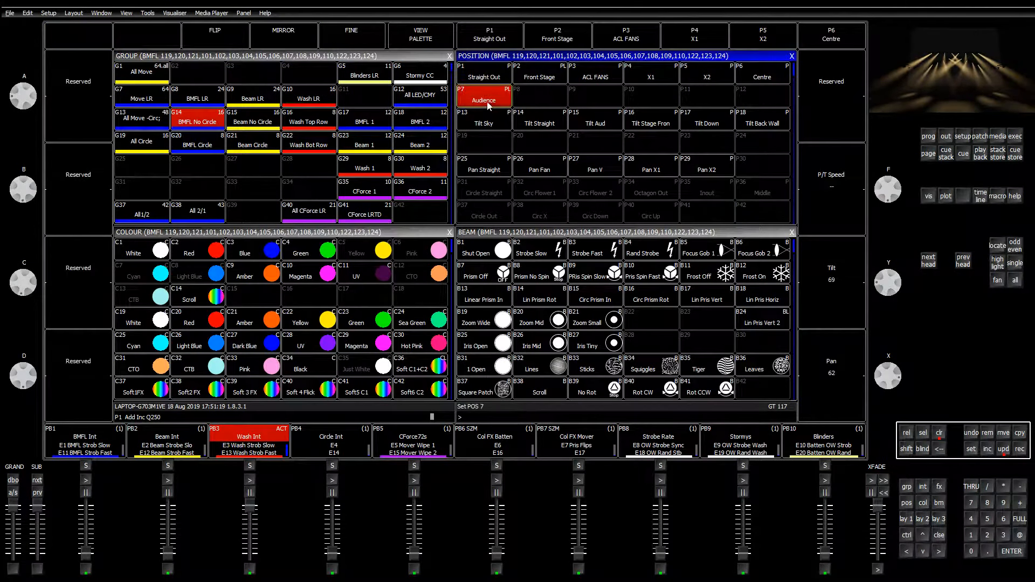
{"action": "left_click", "coordinate": [1005, 452]}
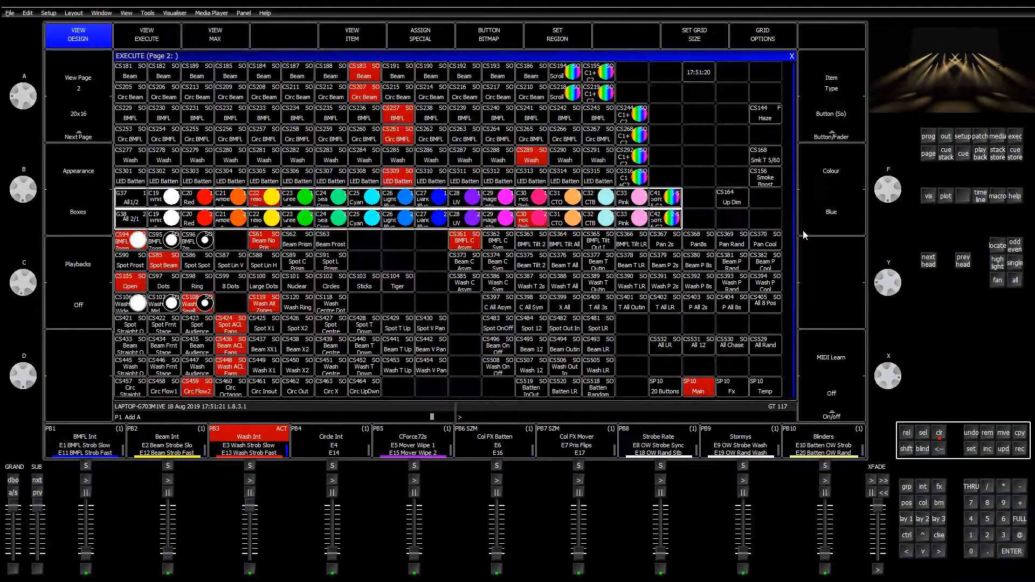
{"action": "left_click", "coordinate": [939, 432]}
Include the BMFL C Sym cue, apply the Audience position to the BMFL No Circle group, update the cue, and clear the programmer
{"action": "left_click", "coordinate": [988, 452]}
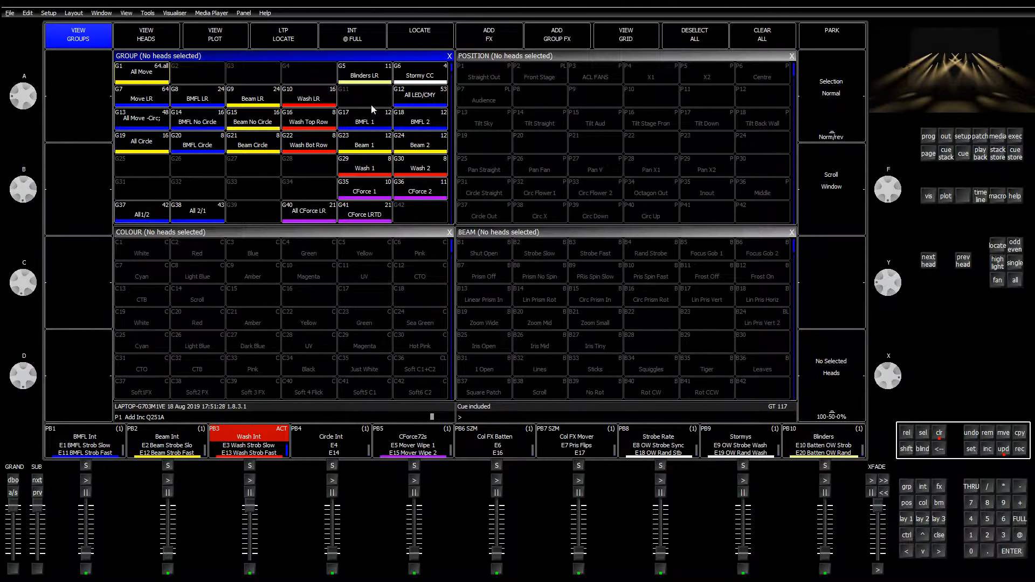
{"action": "left_click", "coordinate": [198, 119]}
{"action": "left_click", "coordinate": [484, 97]}
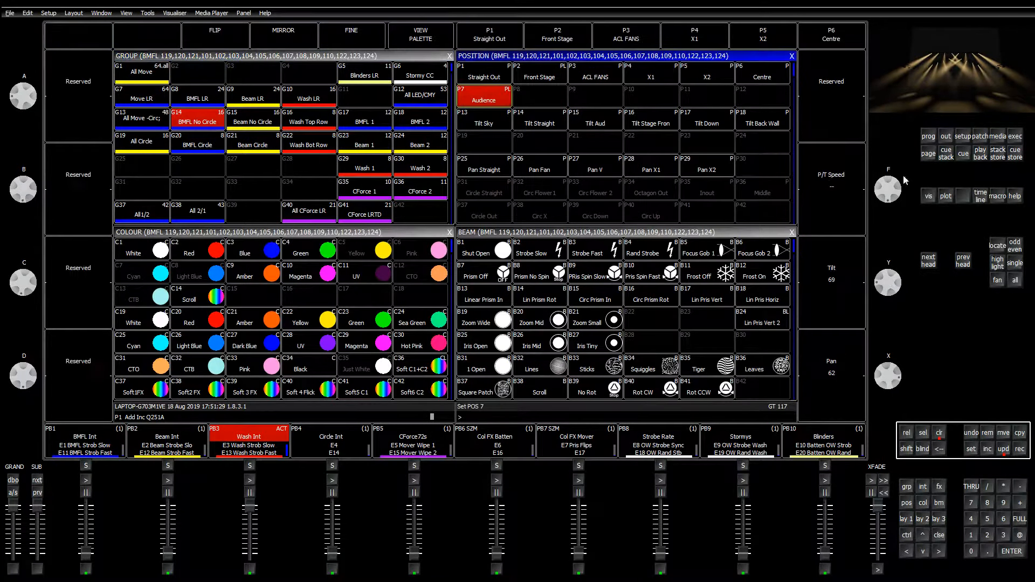
{"action": "left_click", "coordinate": [1007, 445]}
{"action": "key", "text": "ctrl+BackSpace"}
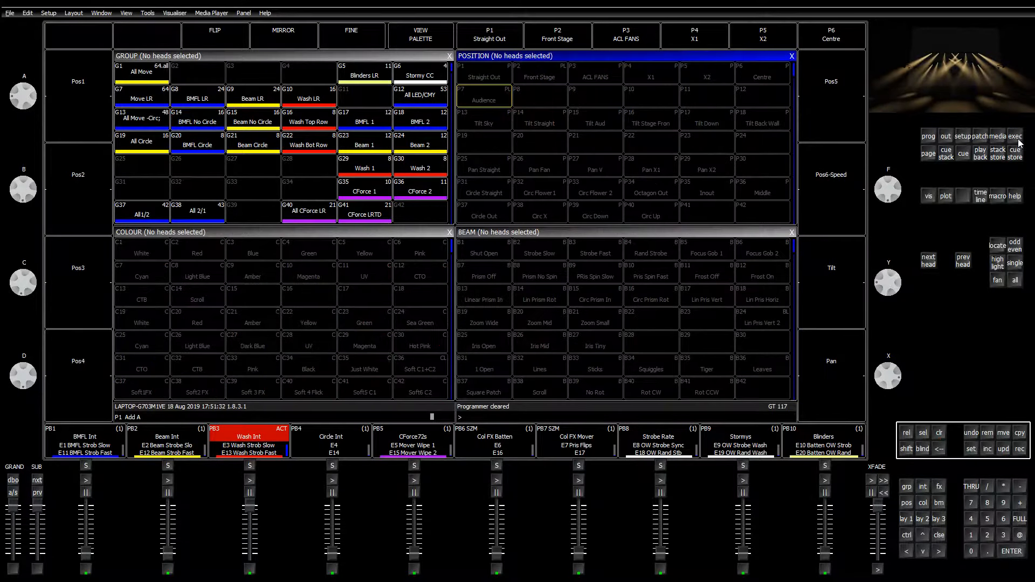
Activate the Front Stage positions for the spots, beams and washes on the execute page and raise the BMFL Int and Beam Int faders
{"action": "key", "text": "F6"}
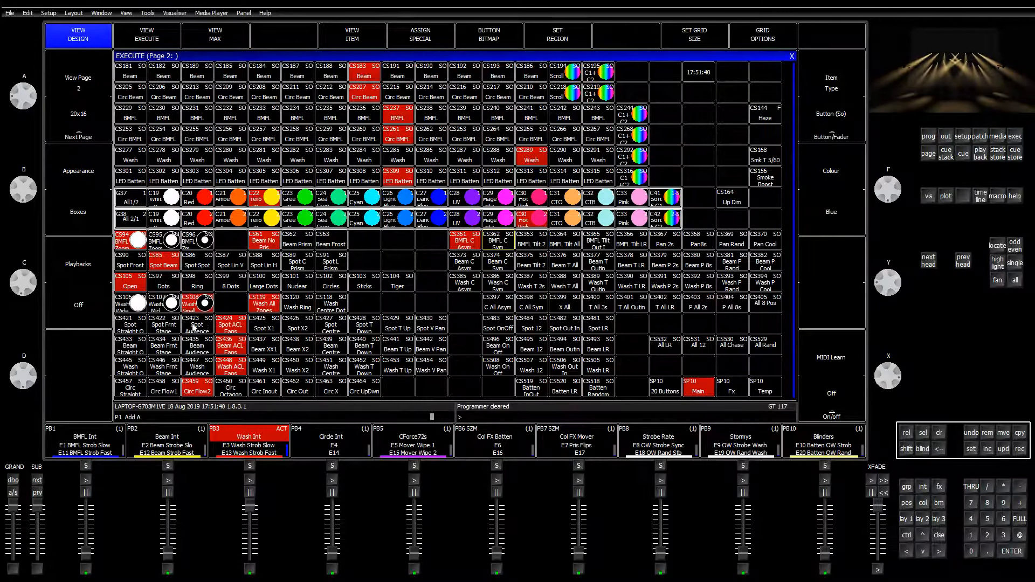
{"action": "left_click", "coordinate": [139, 326]}
{"action": "left_click", "coordinate": [163, 329]}
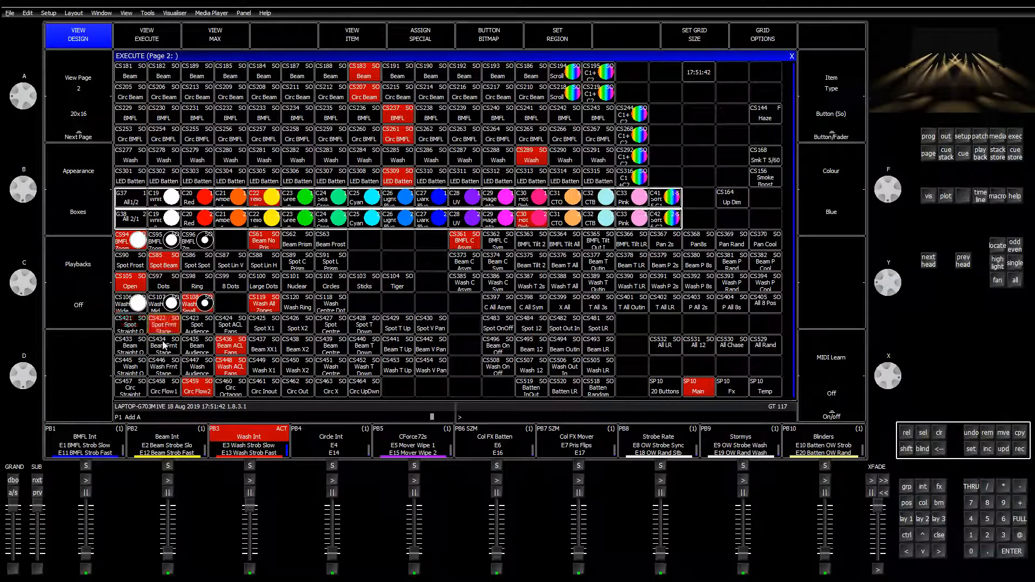
{"action": "left_click", "coordinate": [162, 343]}
{"action": "left_click", "coordinate": [165, 364]}
{"action": "left_click_drag", "start_coordinate": [86, 506], "coordinate": [250, 506]}
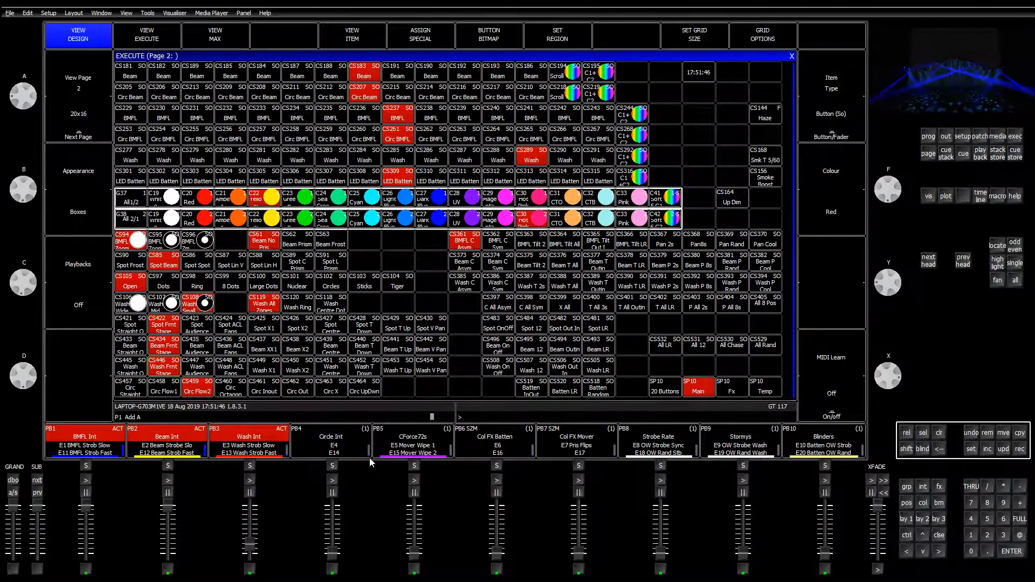
Test the BMFL C Asym and Beam C Asym effects over the Front Stage positions, and release both
{"action": "left_click", "coordinate": [463, 244]}
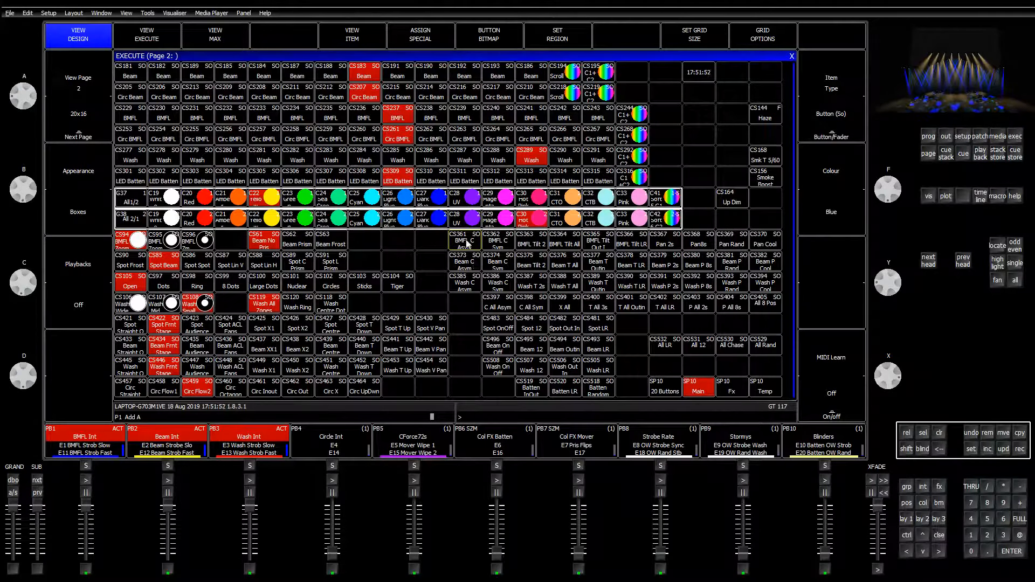
{"action": "left_click", "coordinate": [467, 244]}
{"action": "left_click", "coordinate": [465, 265]}
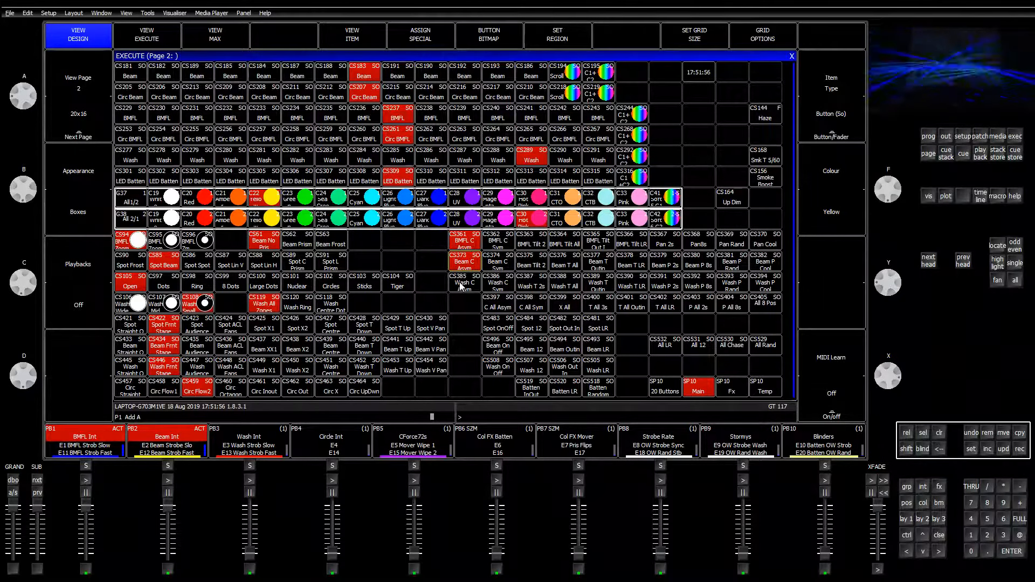
{"action": "left_click", "coordinate": [465, 243]}
{"action": "left_click", "coordinate": [463, 262]}
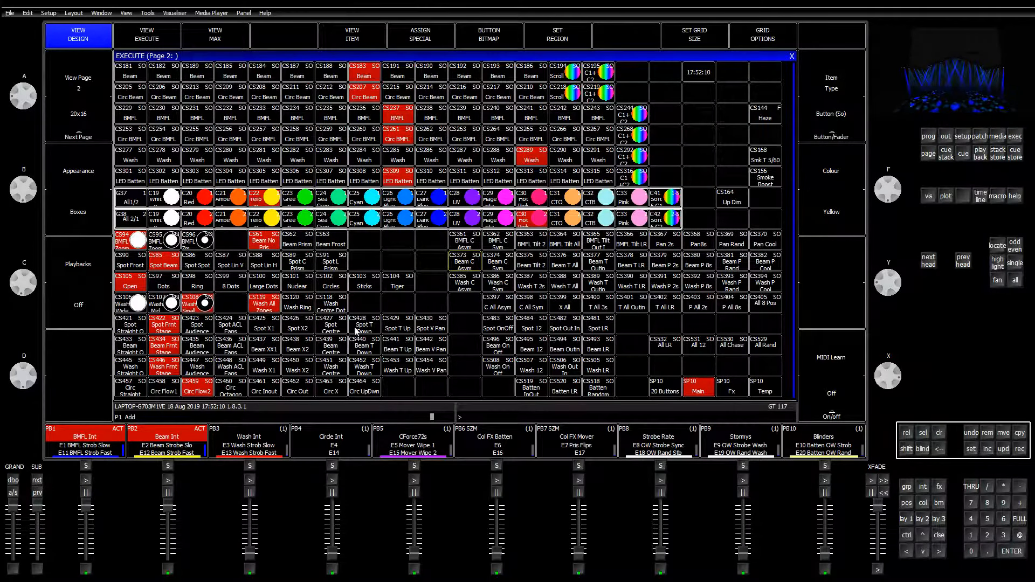
Release the Front Stage positions and activate the Straight Out positions for the spots, beams and washes
{"action": "left_click", "coordinate": [161, 326]}
{"action": "left_click", "coordinate": [164, 347]}
{"action": "left_click", "coordinate": [167, 365]}
{"action": "left_click", "coordinate": [130, 326]}
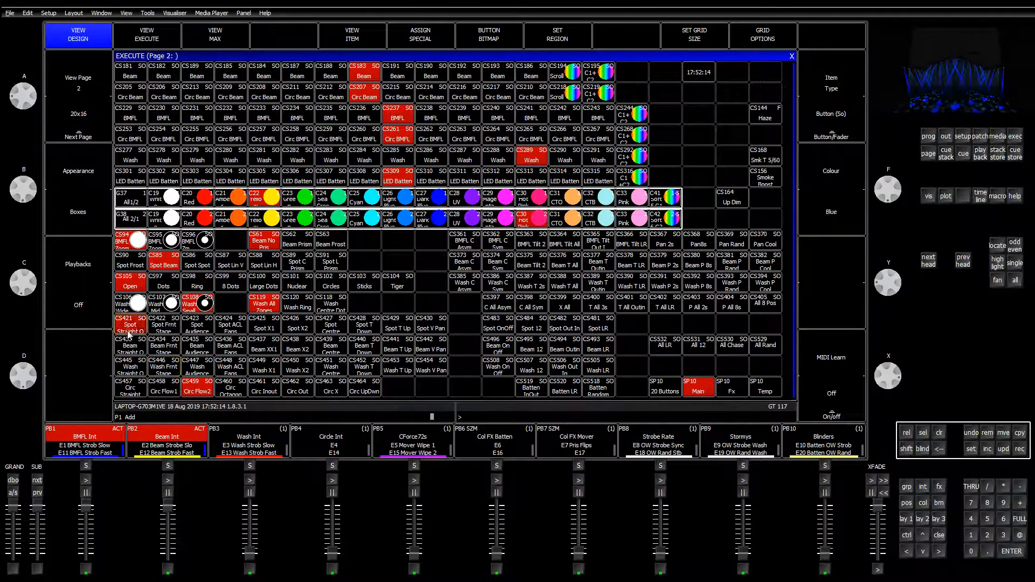
{"action": "left_click", "coordinate": [132, 346]}
{"action": "left_click", "coordinate": [134, 366]}
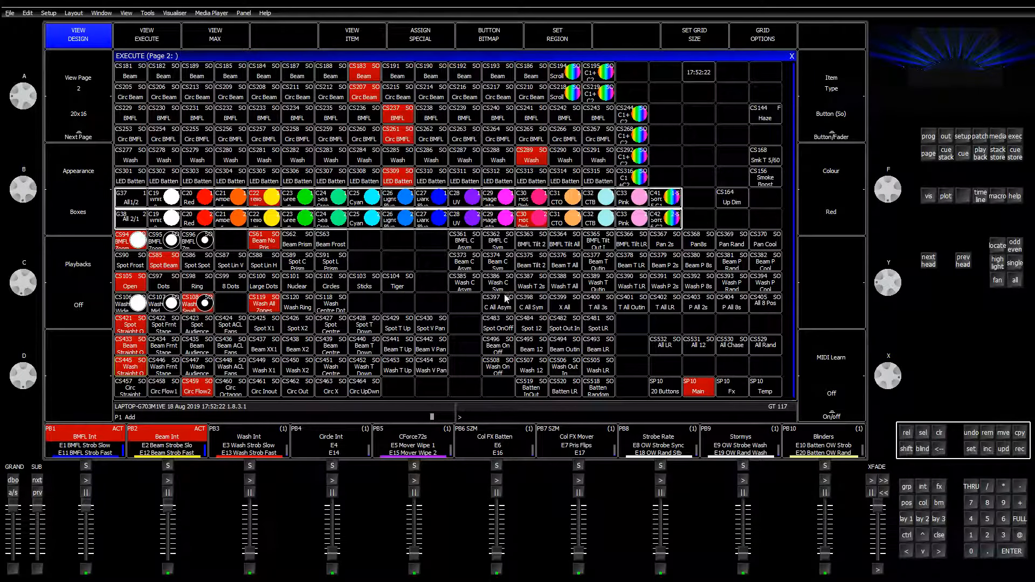
Run the BMFL Tilt 2, Beam Tilt 2 and Wash T 2s effects together over the Straight Out positions, and release them
{"action": "left_click", "coordinate": [268, 248]}
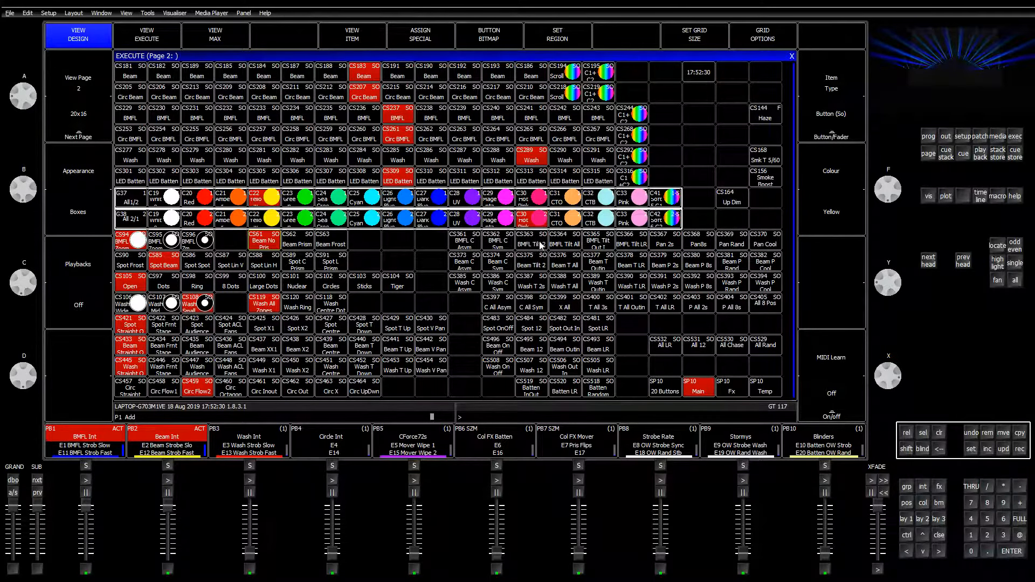
{"action": "left_click_drag", "start_coordinate": [544, 246], "coordinate": [537, 285]}
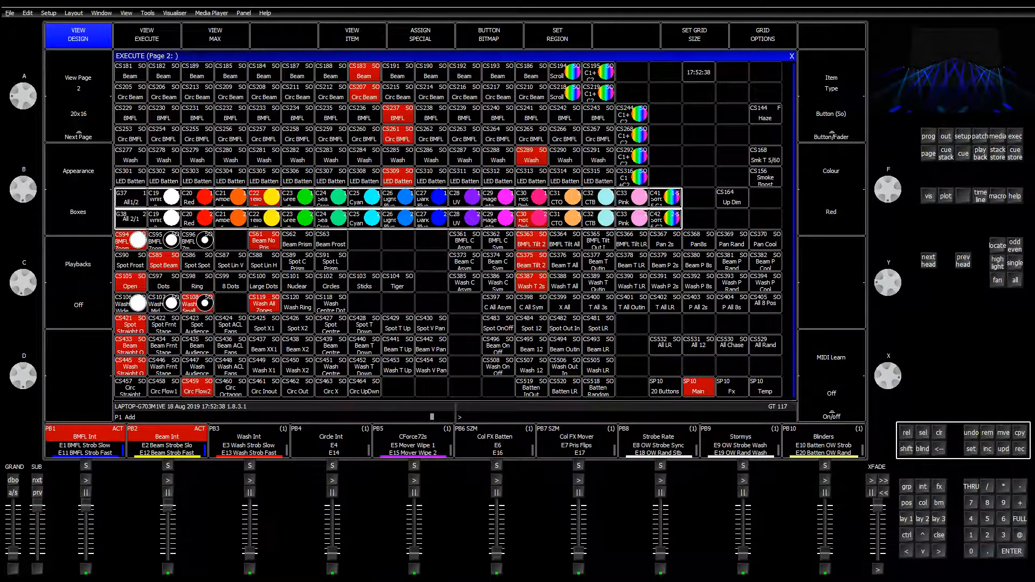
{"action": "left_click", "coordinate": [531, 246]}
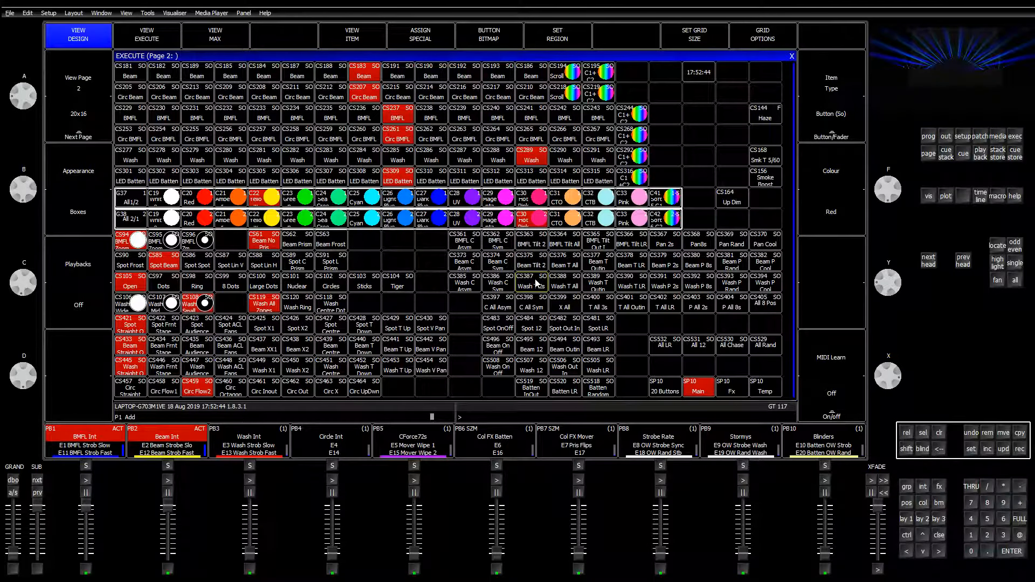
{"action": "left_click", "coordinate": [531, 248]}
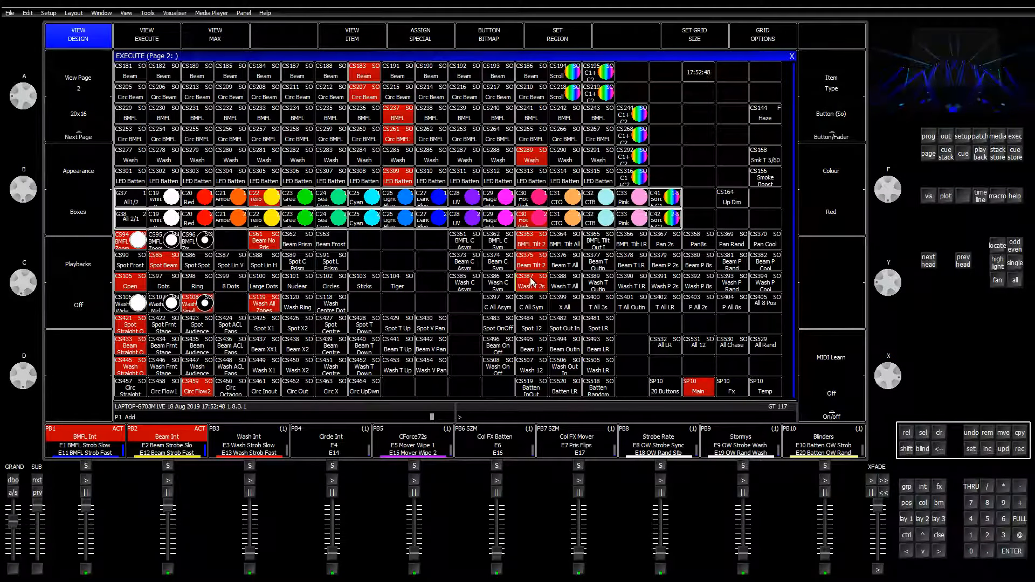
{"action": "left_click", "coordinate": [531, 248]}
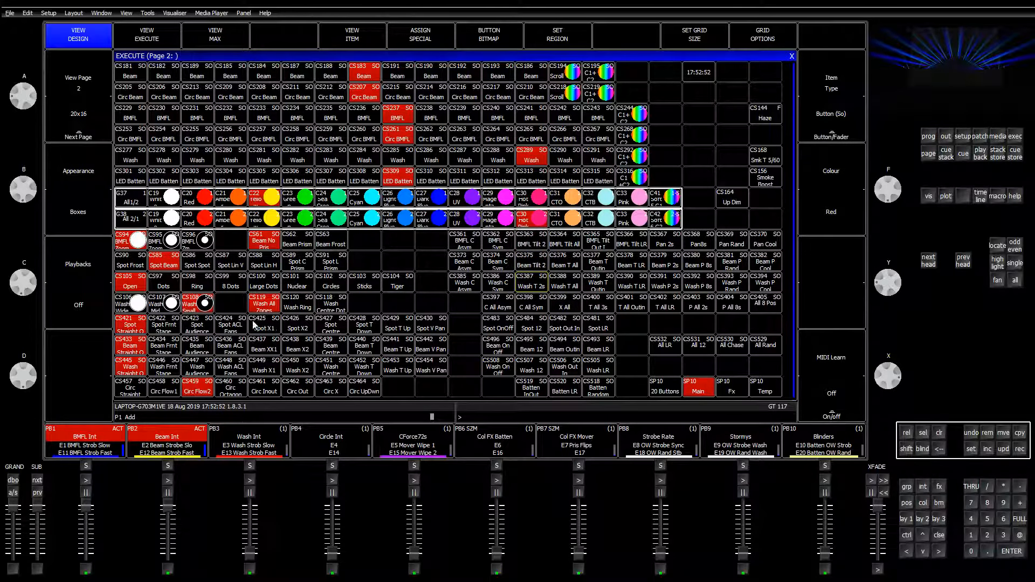
Switch the spots, beams and washes to their X2 positions and run the Pan 2s, Beam P 2s and Wash P 2s effects
{"action": "left_click", "coordinate": [298, 328]}
{"action": "left_click", "coordinate": [298, 350]}
{"action": "left_click", "coordinate": [298, 370]}
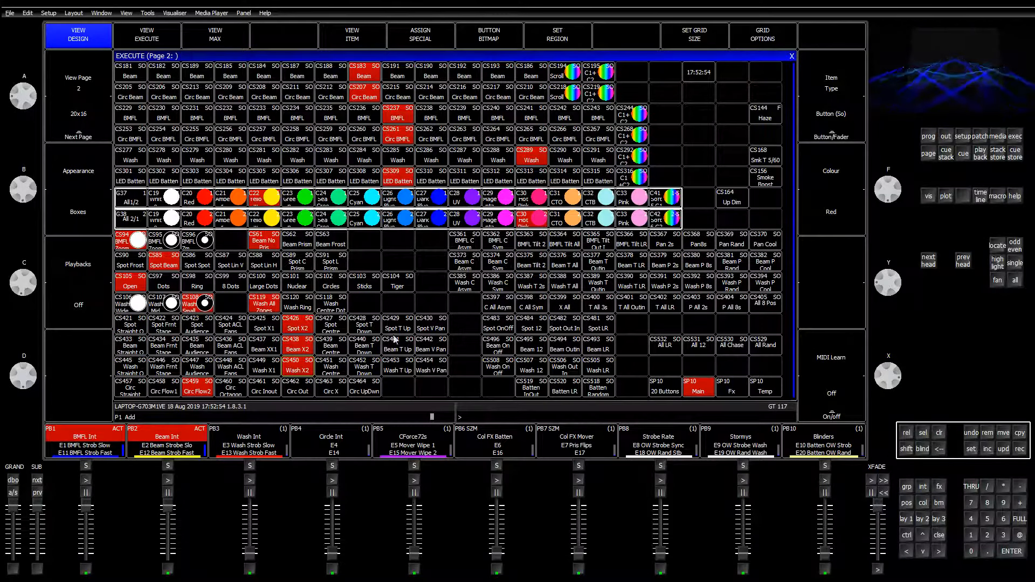
{"action": "left_click", "coordinate": [667, 247]}
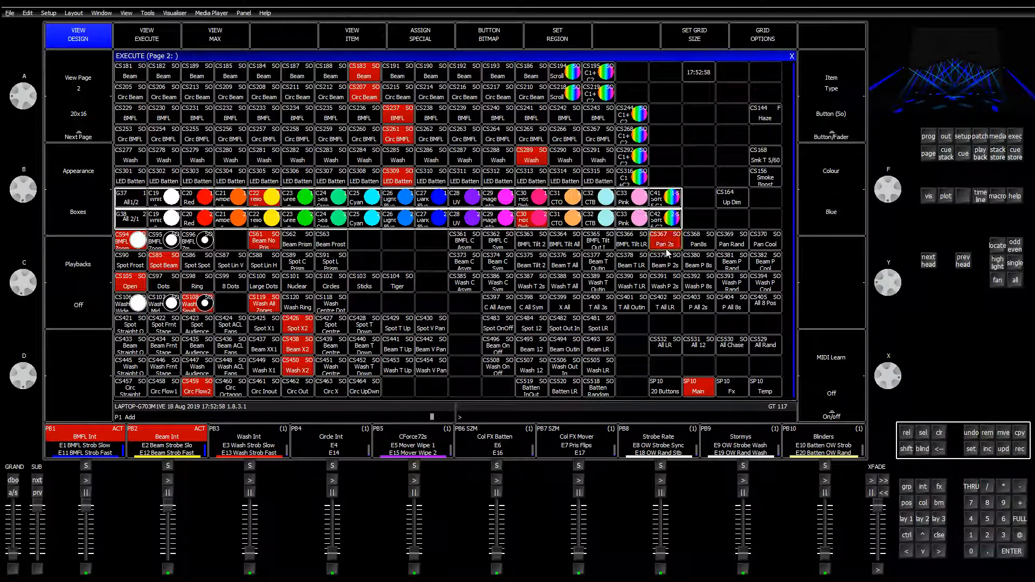
{"action": "left_click", "coordinate": [669, 265]}
{"action": "left_click", "coordinate": [673, 284]}
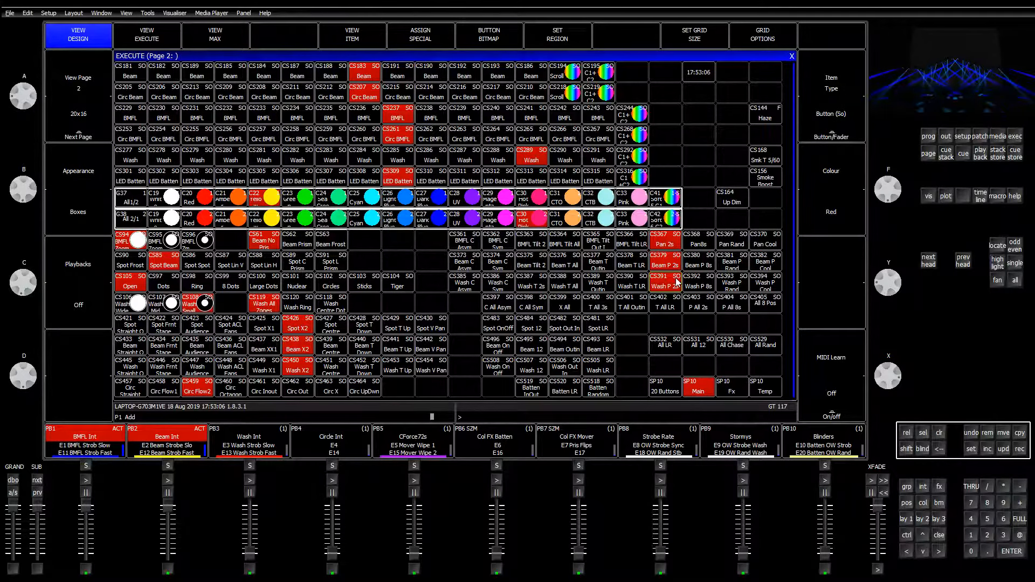
Try the Beam V Pan and Beam T Up positions under the running pan effects, and clear the programmer
{"action": "left_click", "coordinate": [439, 352]}
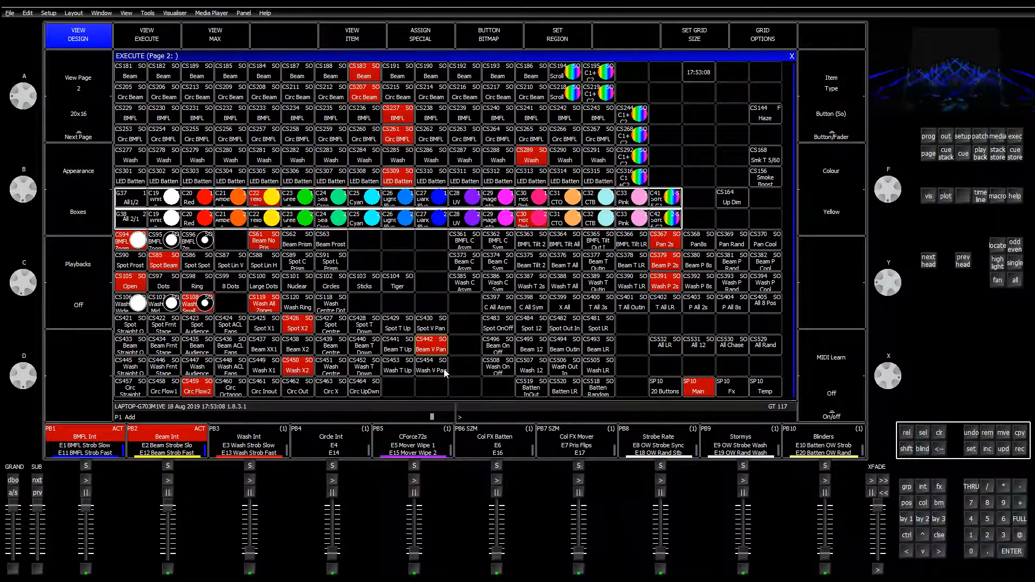
{"action": "left_click", "coordinate": [399, 351]}
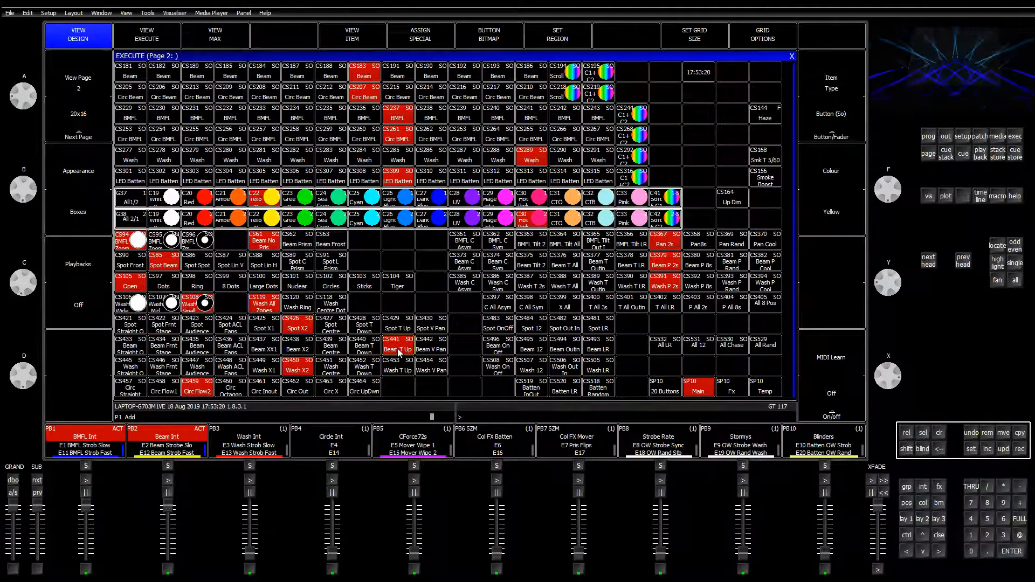
{"action": "left_click", "coordinate": [939, 433]}
{"action": "left_click", "coordinate": [936, 437]}
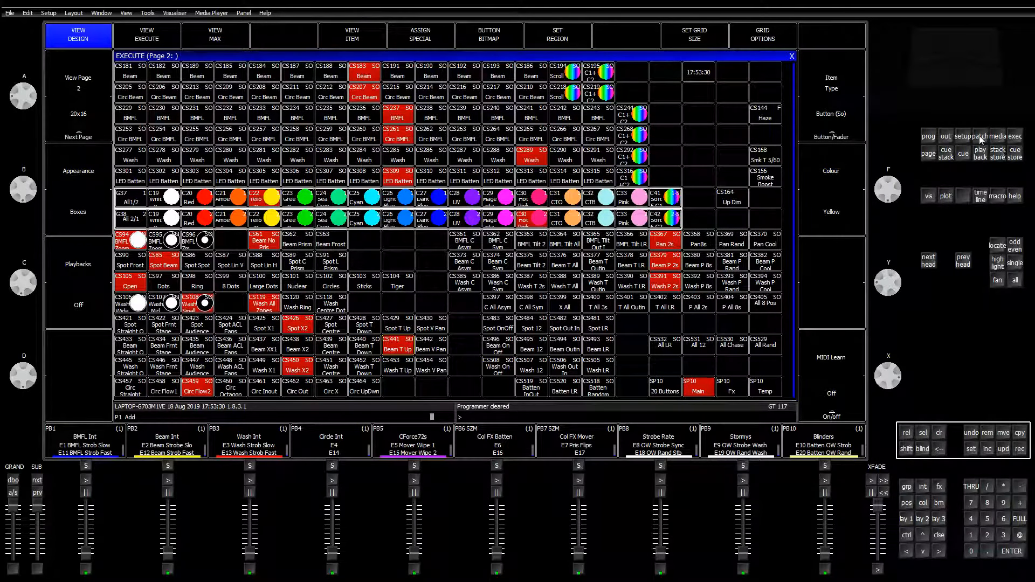
Save the show from the setup window, overwriting the existing circle truss stage.shw file
{"action": "left_click", "coordinate": [964, 136]}
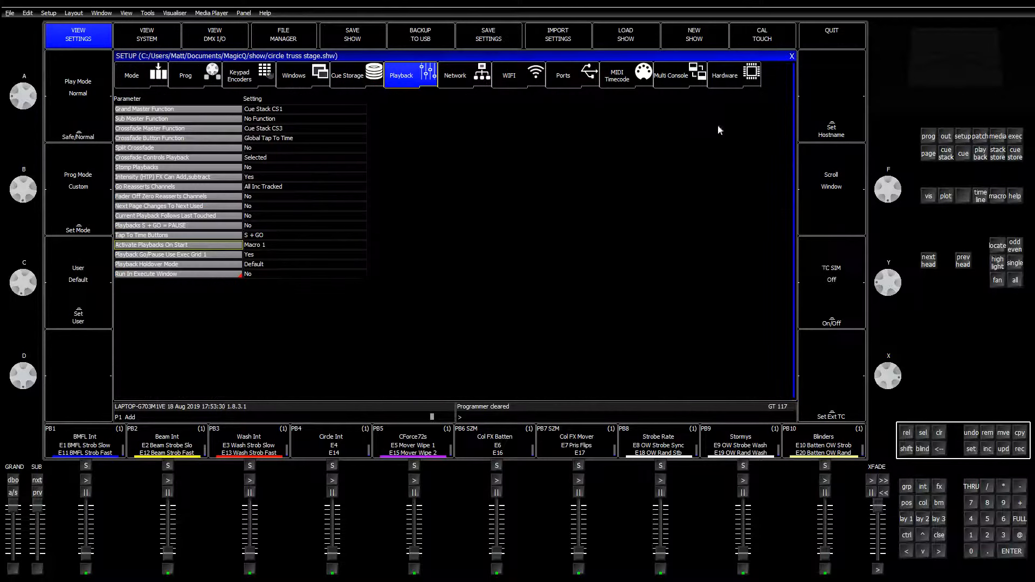
{"action": "left_click", "coordinate": [364, 42]}
{"action": "left_click", "coordinate": [601, 235]}
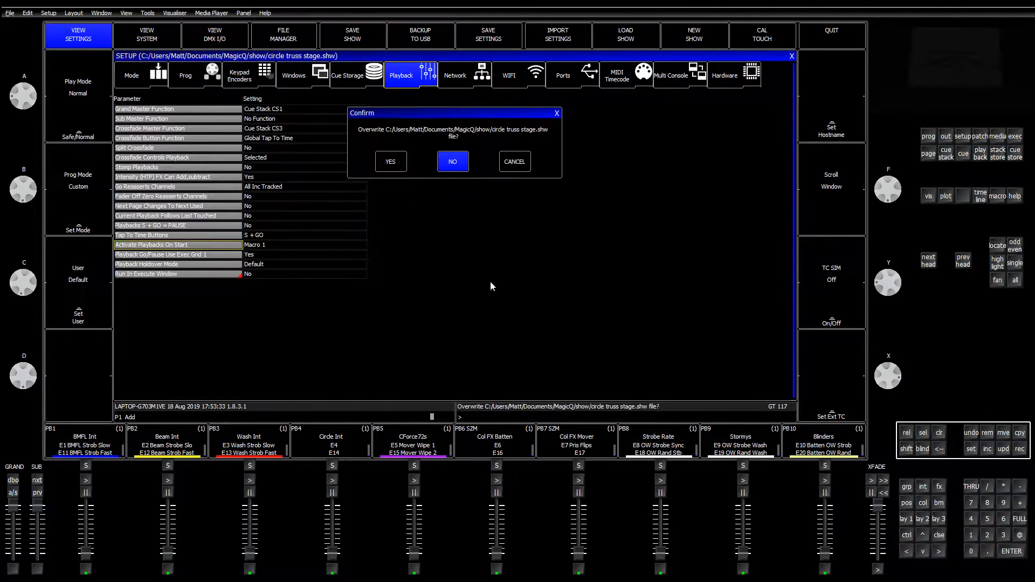
{"action": "left_click", "coordinate": [399, 168]}
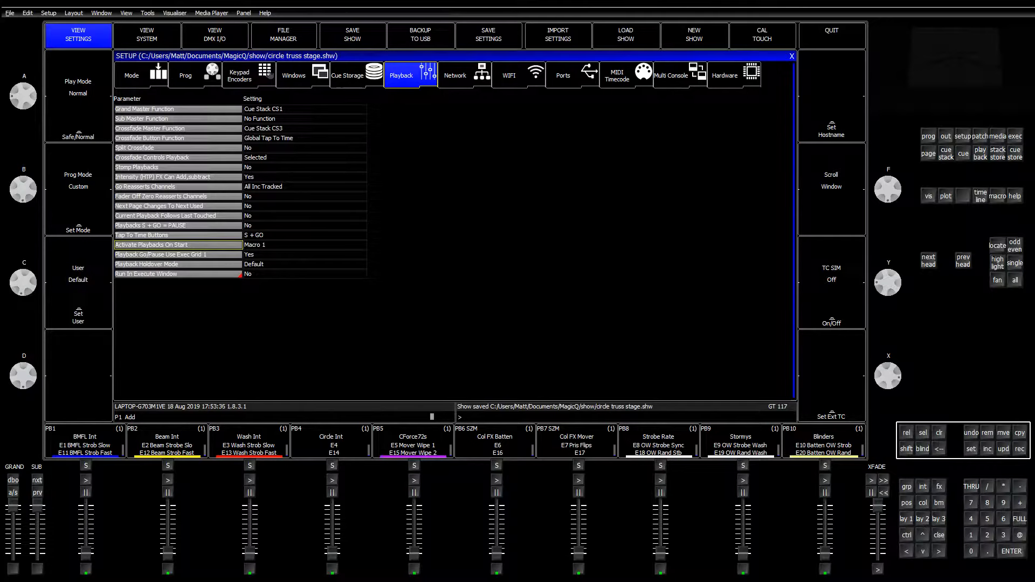